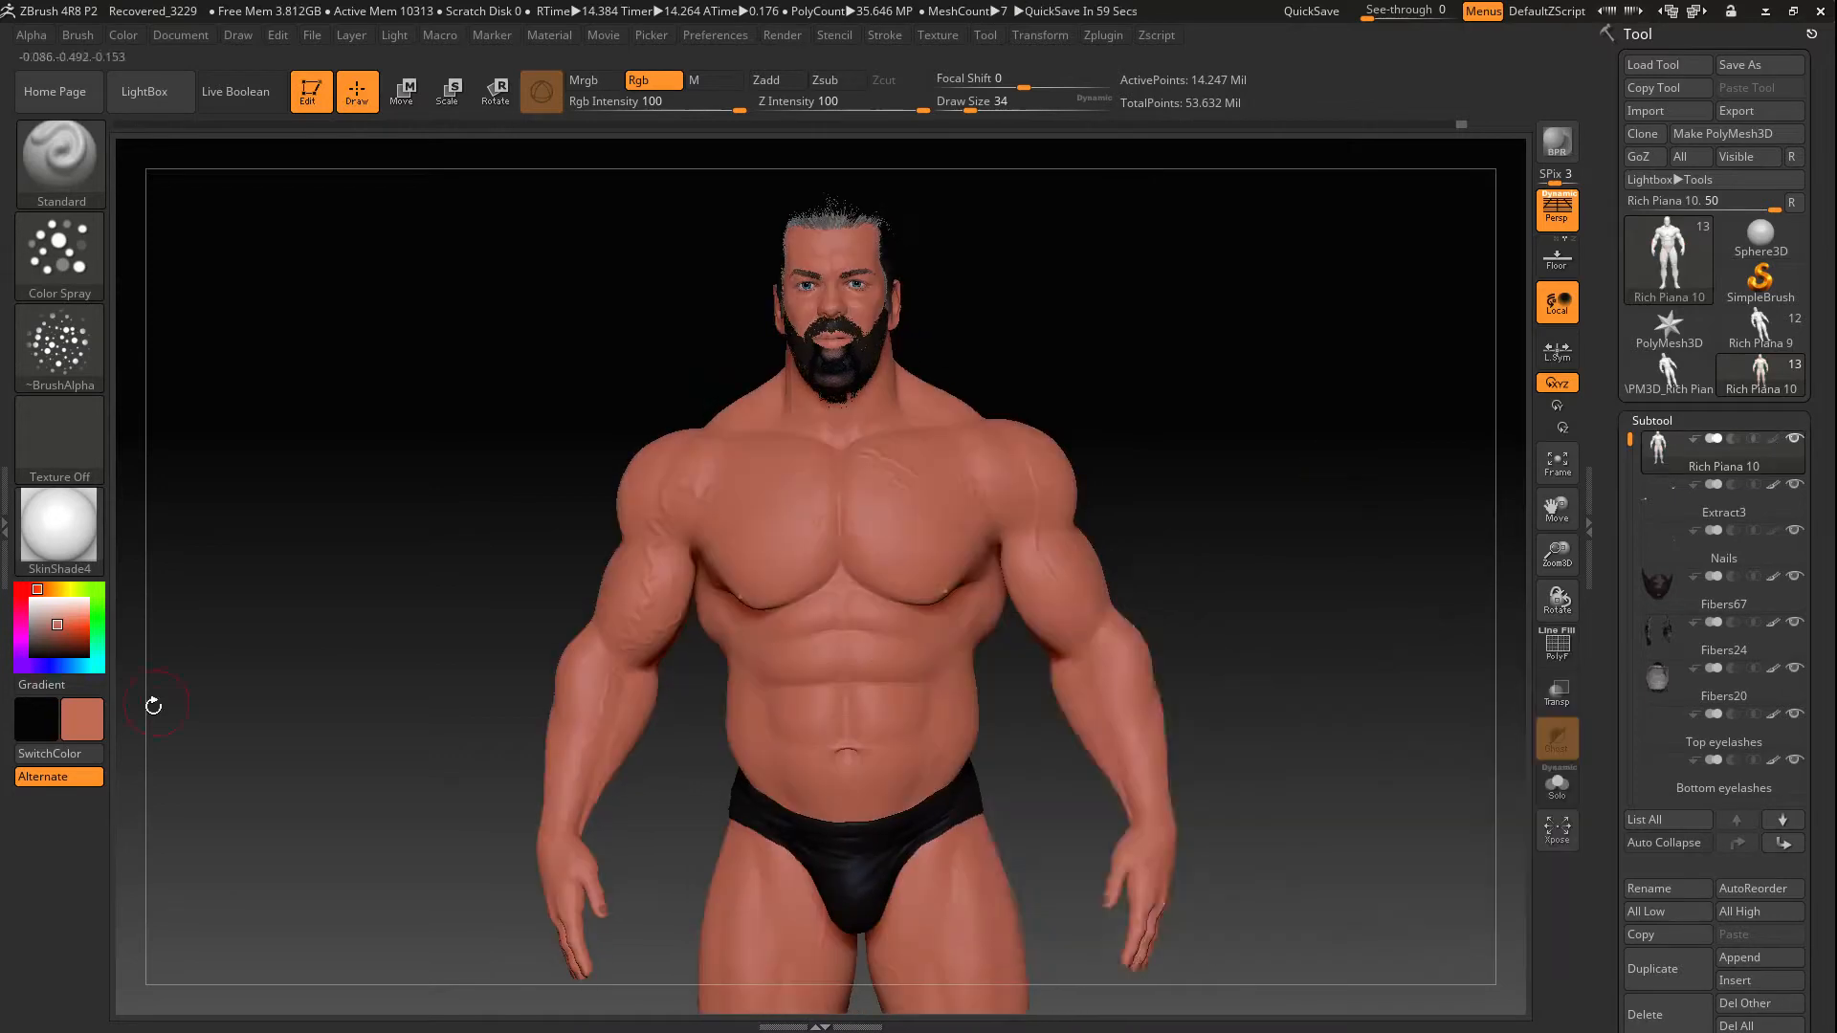
Sample skin tones from the body and spray them over the elbow crease and upper chest with the Color Spray stroke
left_click_drag(1269, 517, 1273, 661, "alt")
key("c")
left_click_drag(448, 555, 448, 650)
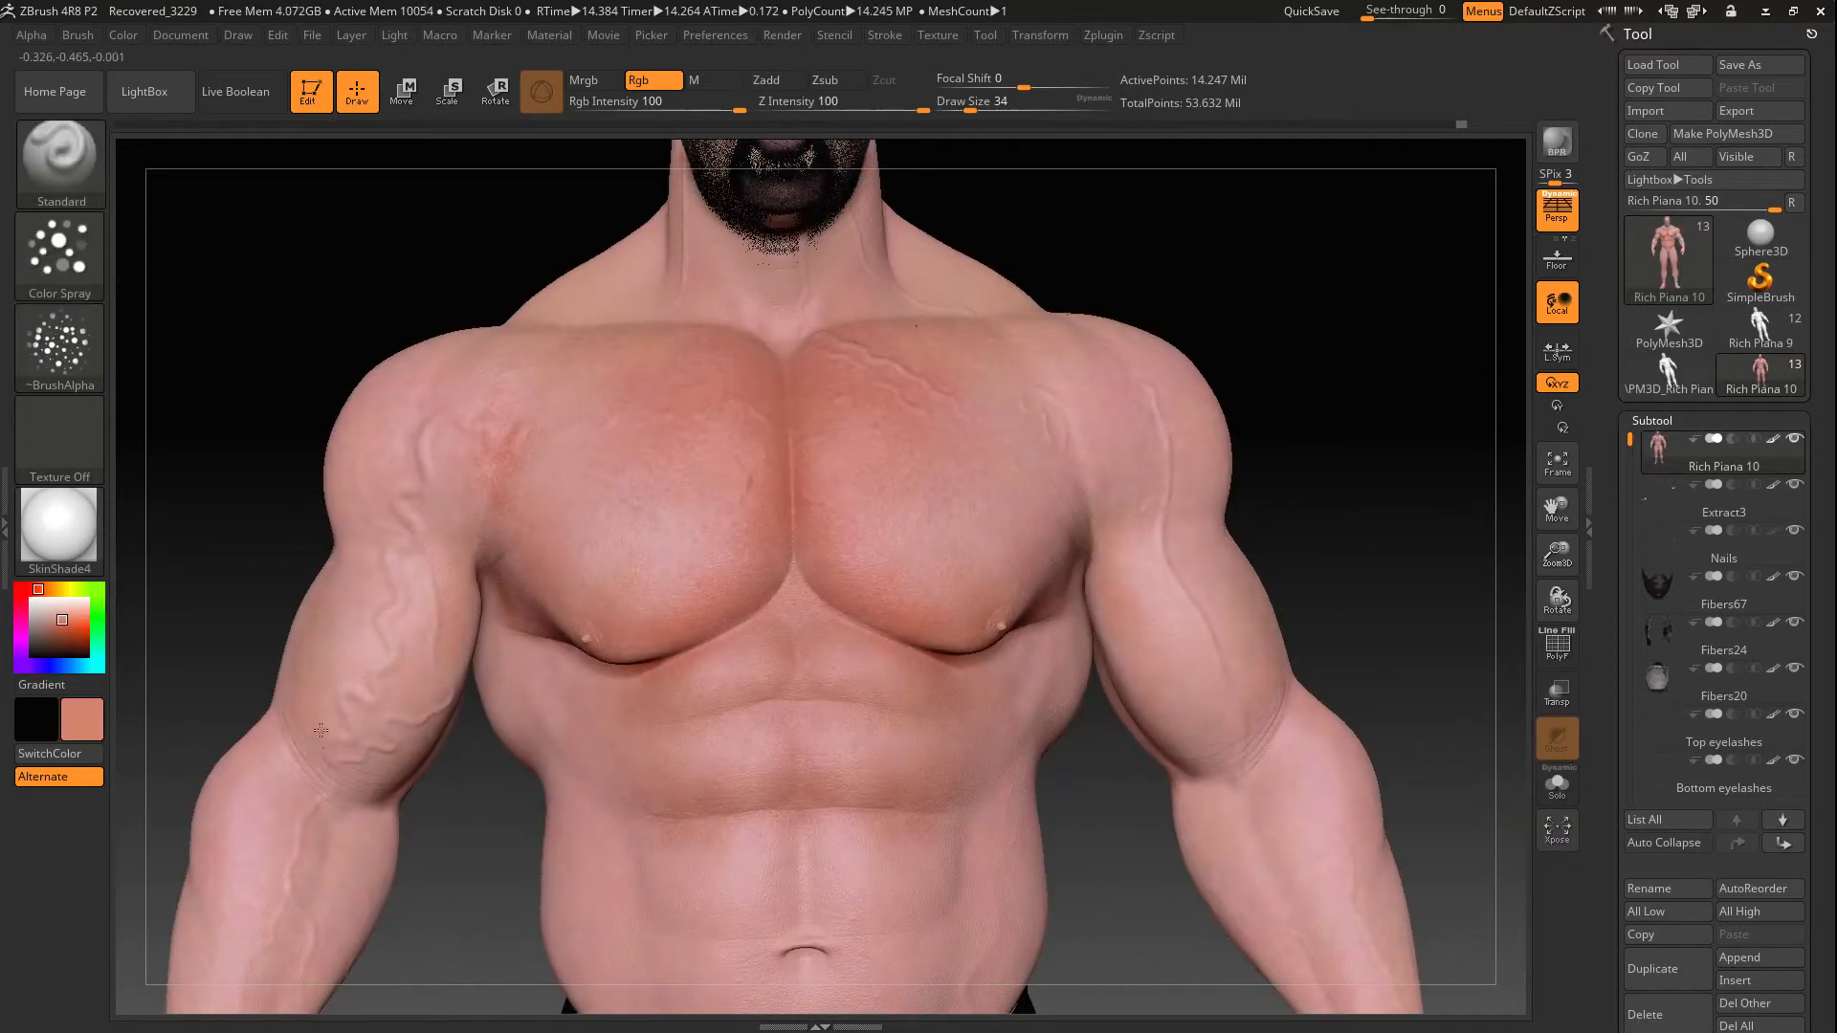
left_click(61, 640)
left_click_drag(321, 742, 398, 768)
key("c")
left_click_drag(504, 521, 552, 408)
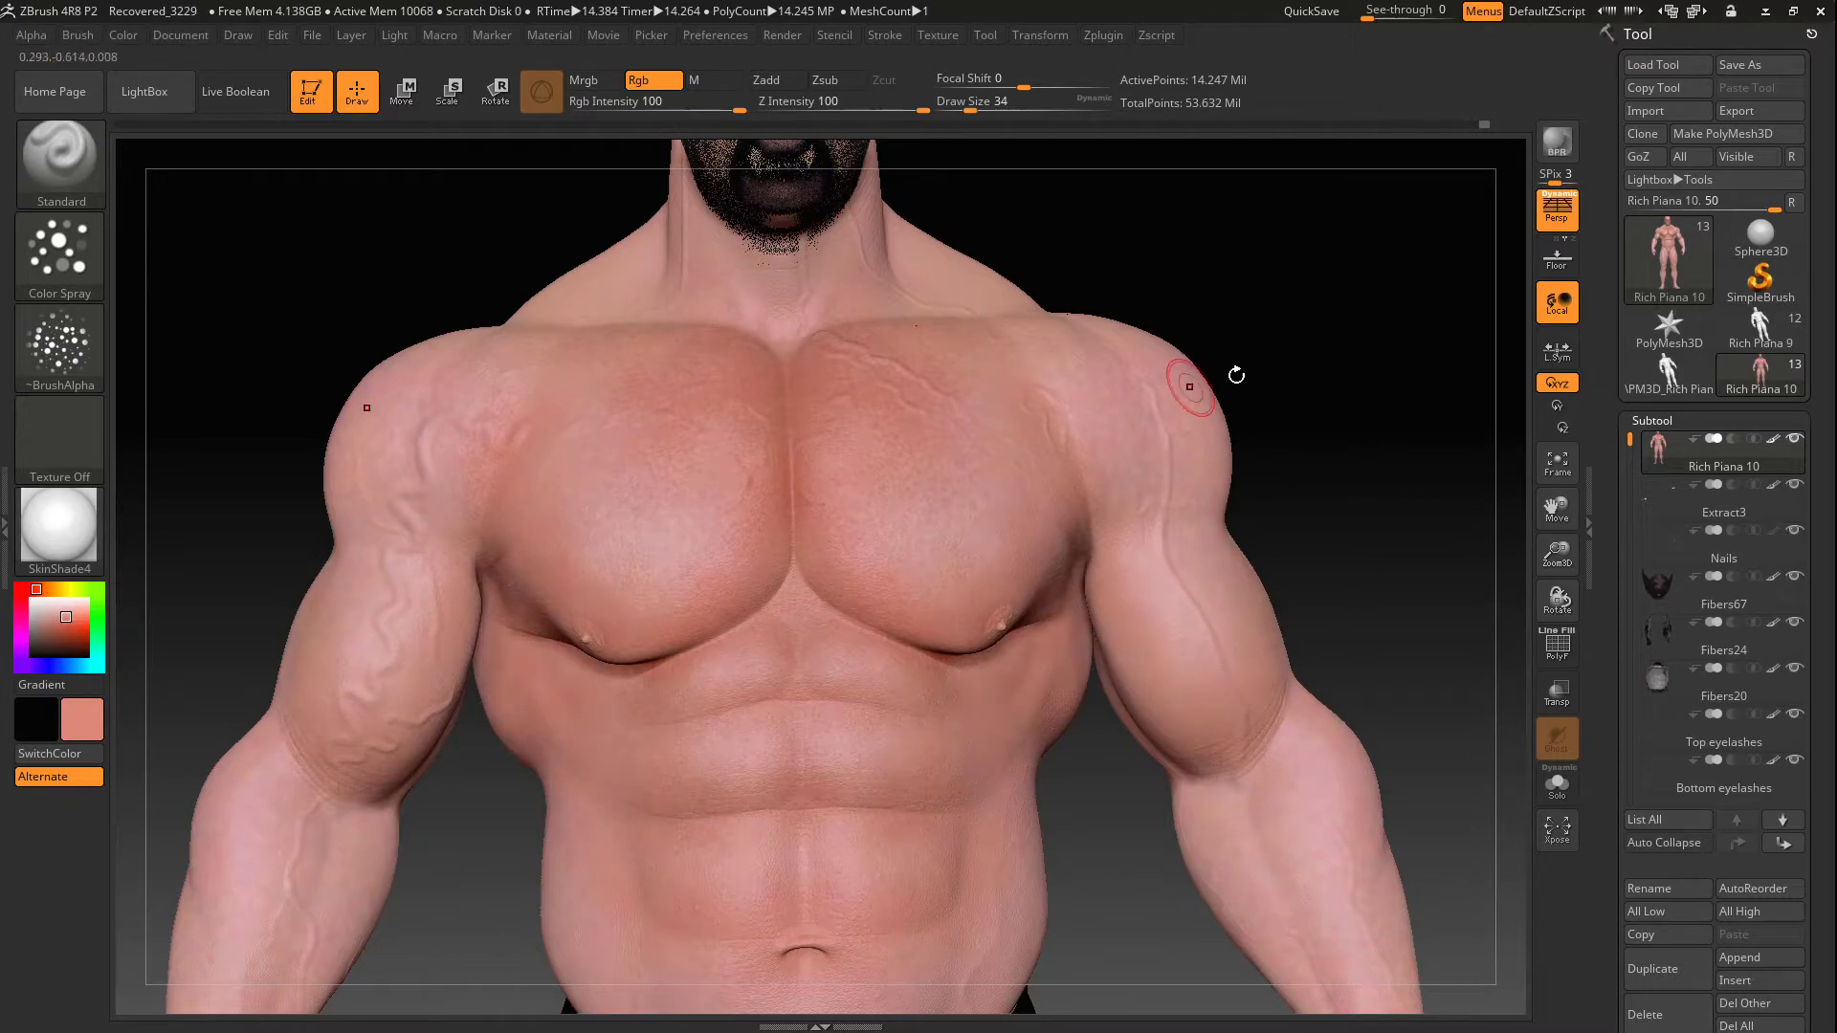
Spray the salmon skin tone over the shoulders and upper arms of the figure
right_click_drag(639, 620, 716, 555)
left_click_drag(460, 378, 421, 459)
left_click_drag(1196, 560, 1273, 555)
left_click_drag(330, 488, 206, 536)
left_click_drag(1103, 557, 909, 565)
key("c")
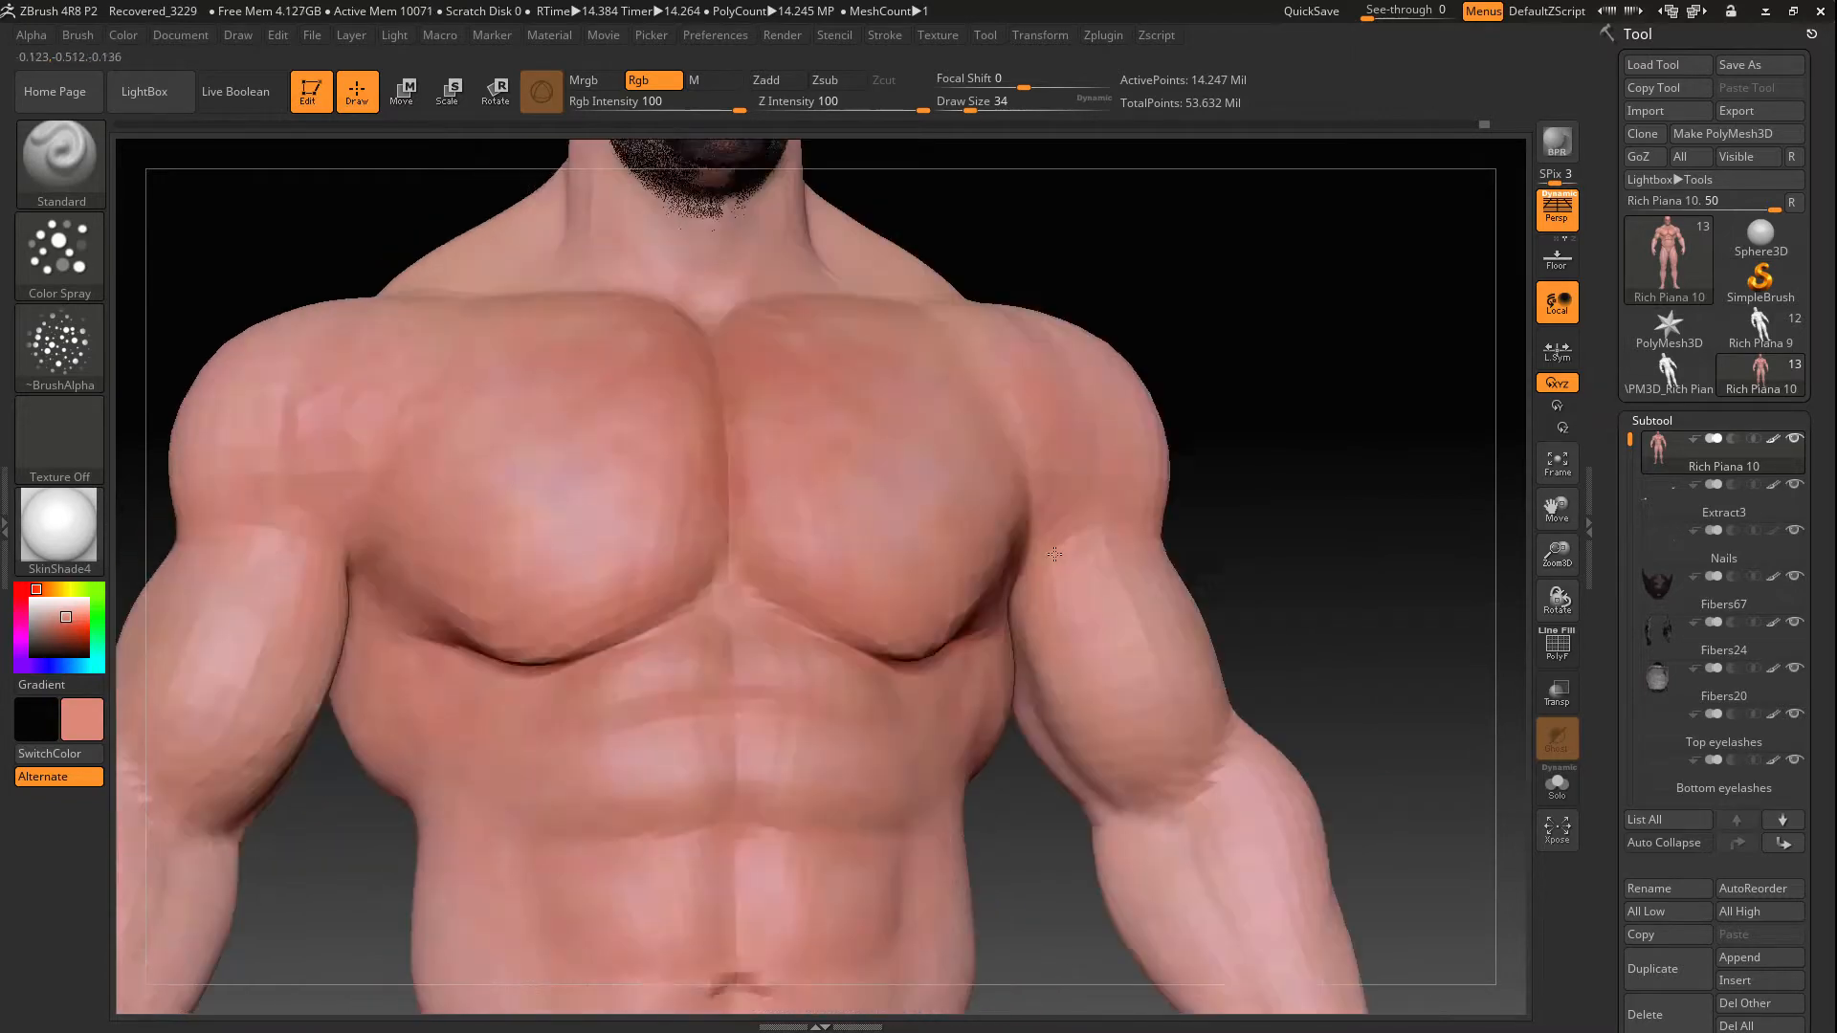
Sample a redder skin tone from the chest and spray it over the side of the torso and the front deltoid
left_click_drag(1359, 565, 1454, 555)
right_click_drag(383, 575, 325, 536)
key("c")
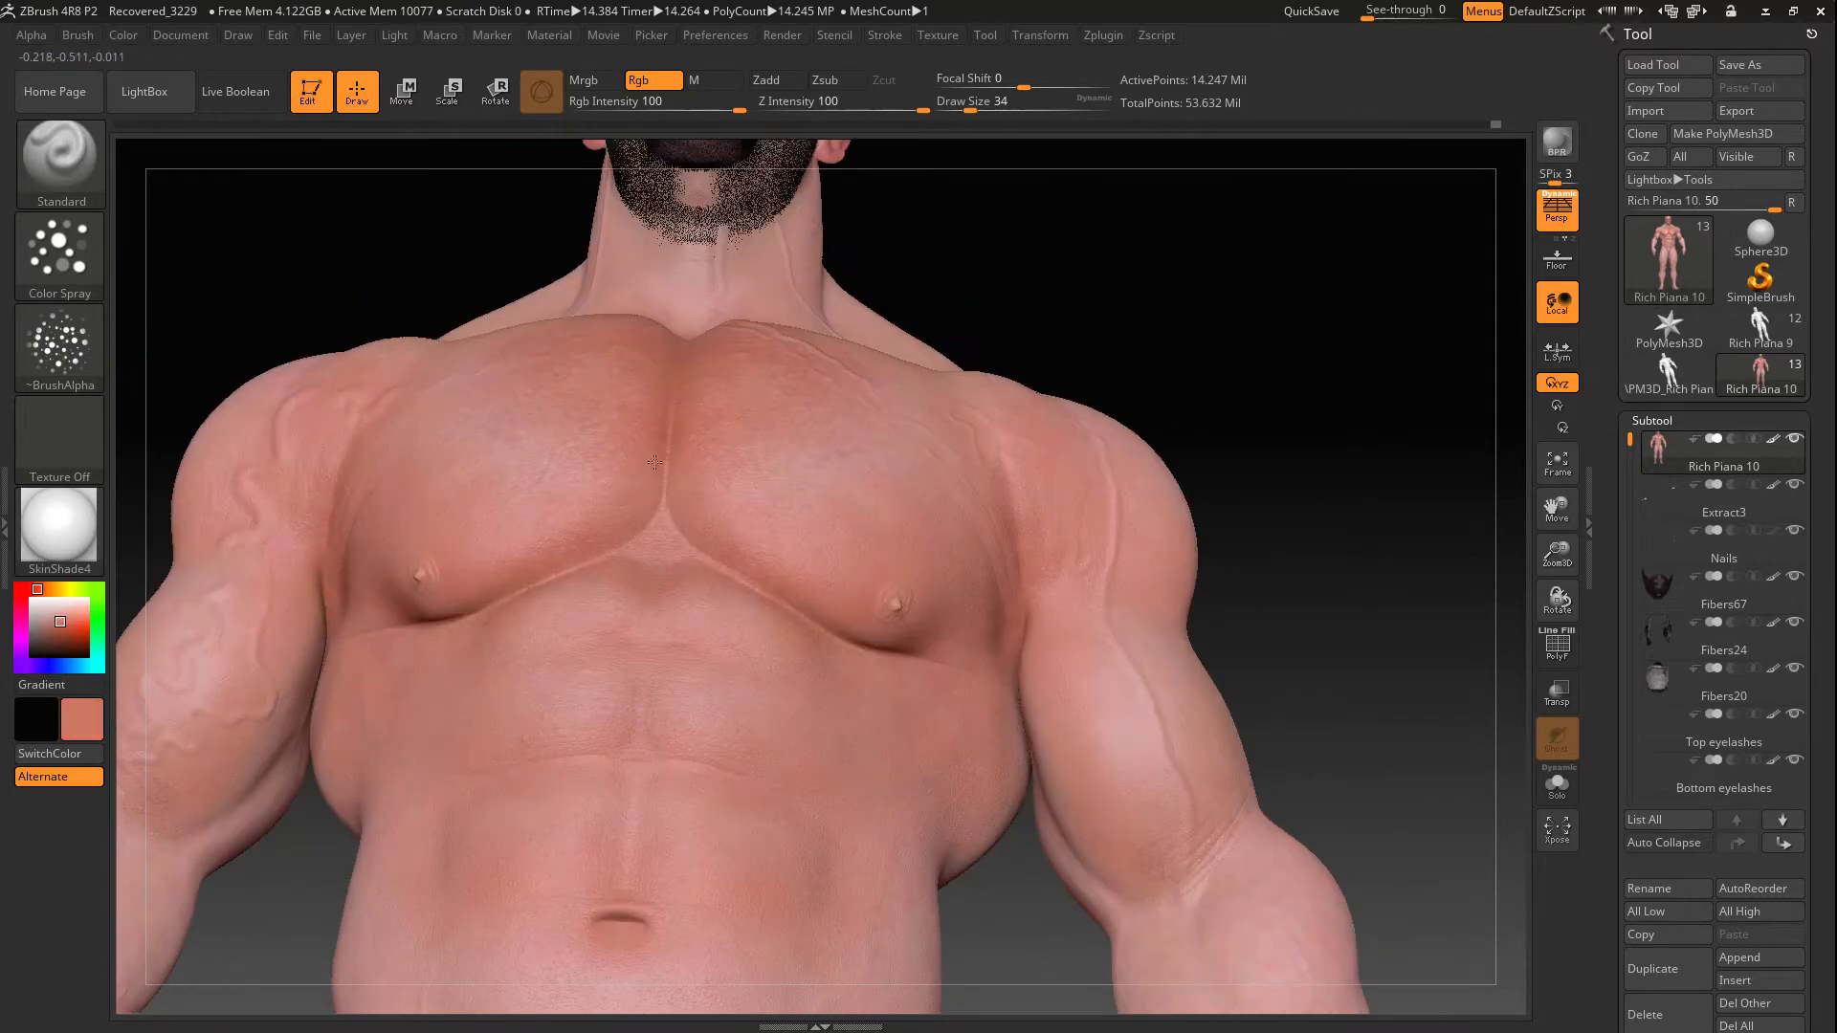
left_click_drag(1022, 756, 1072, 564)
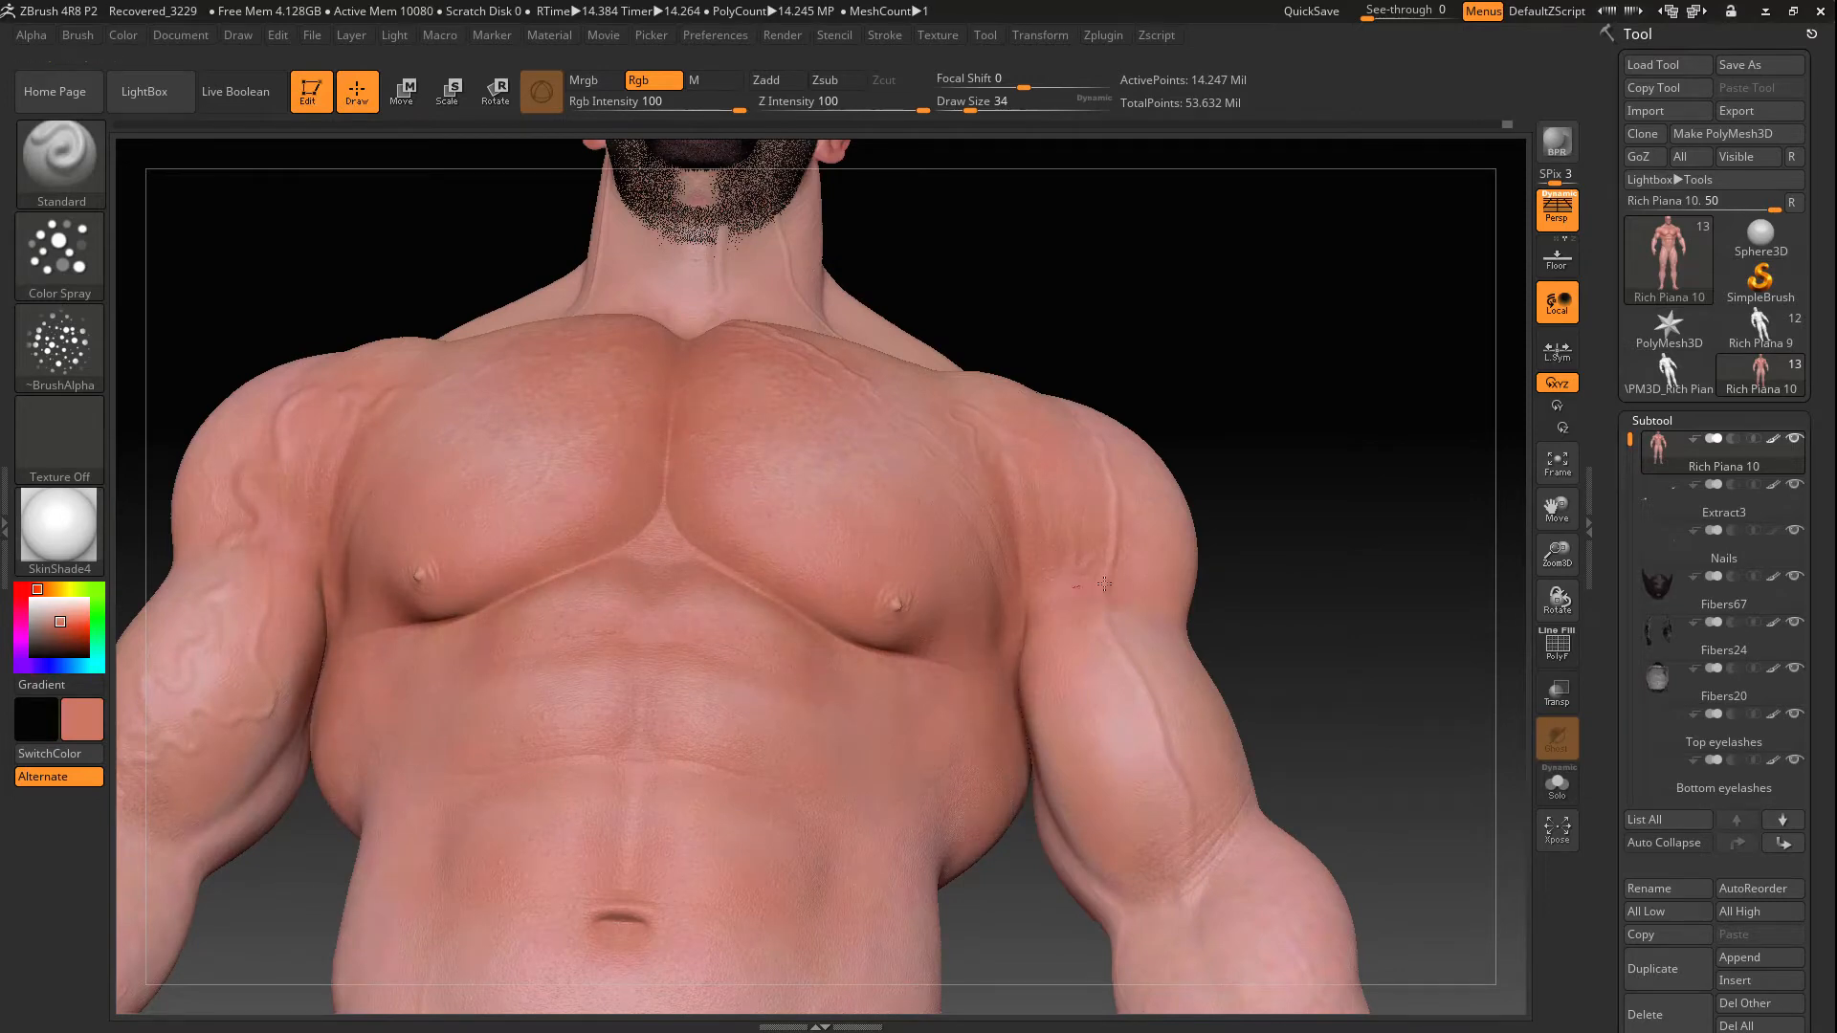
Resample nearby skin colours and blend them over the abdomen and lower chest
left_click_drag(1330, 536, 1435, 564)
right_click_drag(777, 643, 660, 632)
left_click_drag(752, 639, 751, 704)
right_click_drag(348, 783, 119, 628)
key("c")
left_click_drag(871, 631, 883, 713)
key("c")
left_click_drag(864, 536, 862, 577)
Spray a darker skin tone over the outer deltoid, chest and upper arm at draw size 42
mouse_move(530, 650)
right_mouse_down("ctrl")
mouse_move(996, 607)
mouse_move(295, 479)
mouse_move(594, 498)
right_mouse_up("ctrl")
left_click_drag(508, 613, 718, 617)
right_click_drag(717, 618, 550, 544)
left_click_drag(411, 459, 354, 564)
left_click_drag(354, 565, 651, 622)
left_click_drag(383, 535, 622, 689)
left_click_drag(1103, 657, 728, 622)
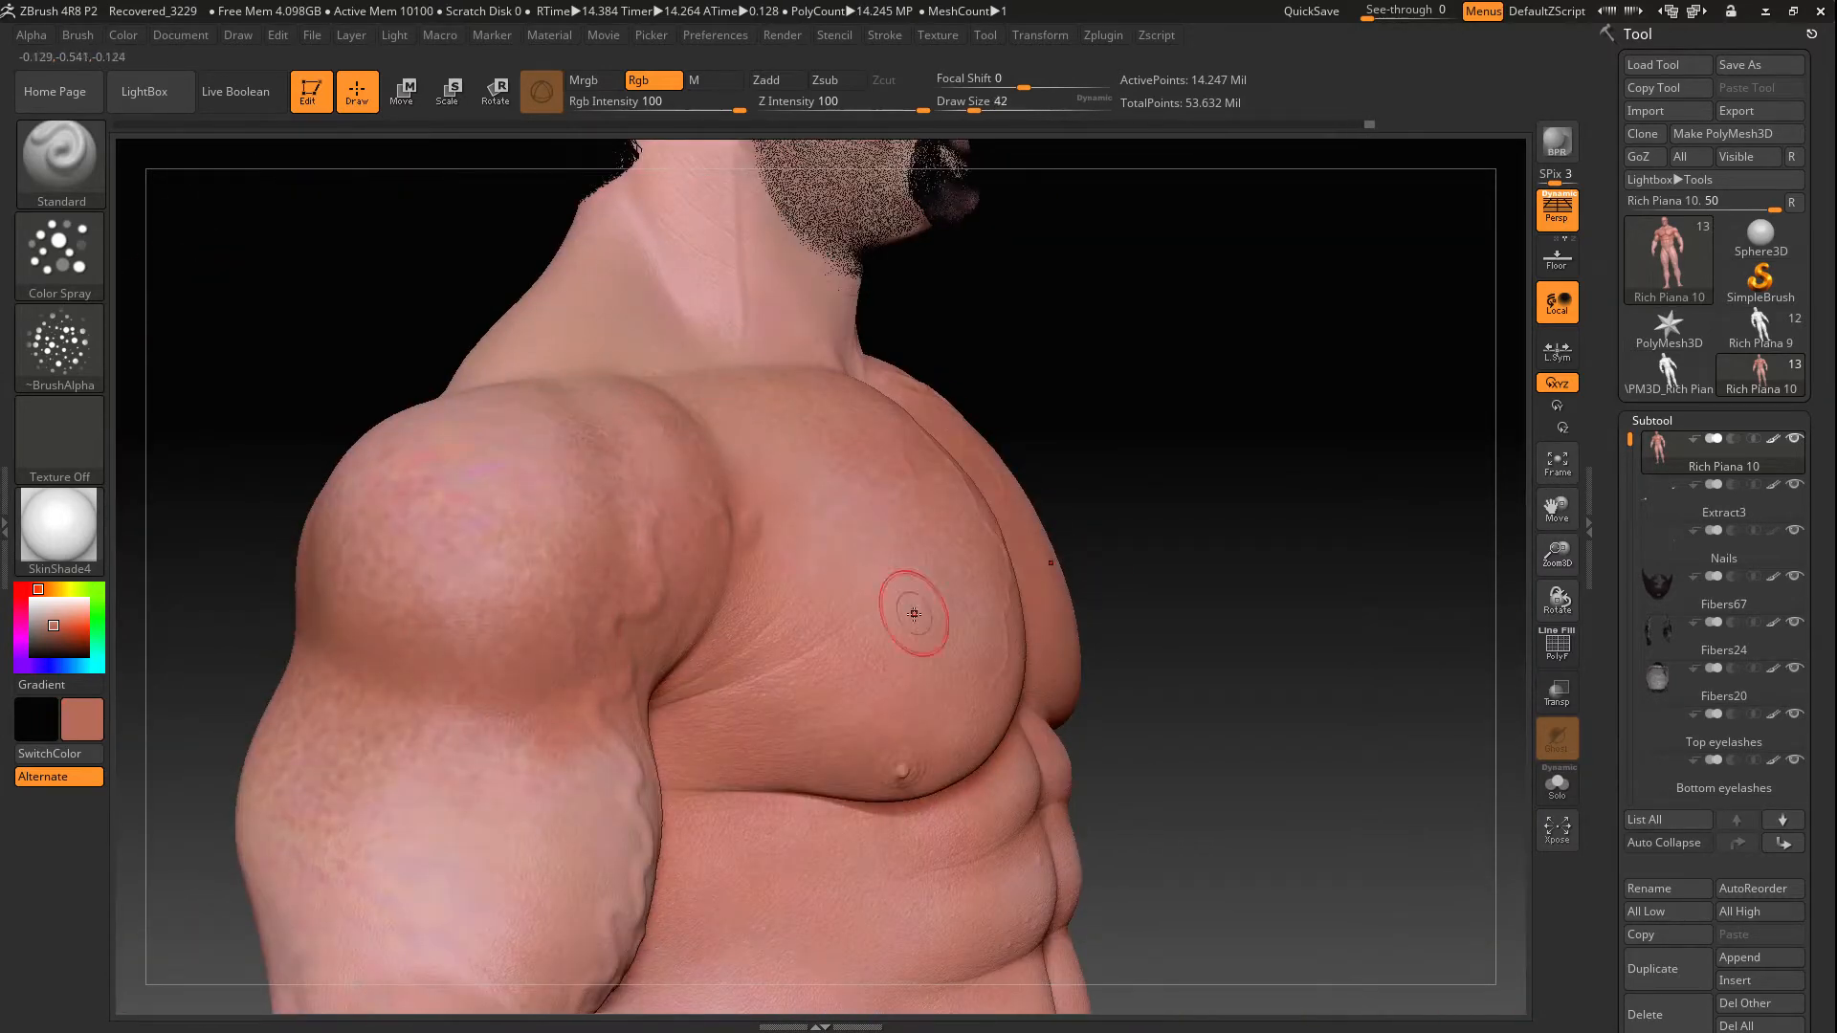
Sample a lighter skin tone and even out the deltoid, upper arm, chest and upper abdomen with it
right_click_drag(914, 613, 779, 439)
key("c")
right_click_drag(947, 415, 1081, 421)
left_click_drag(528, 430, 726, 513)
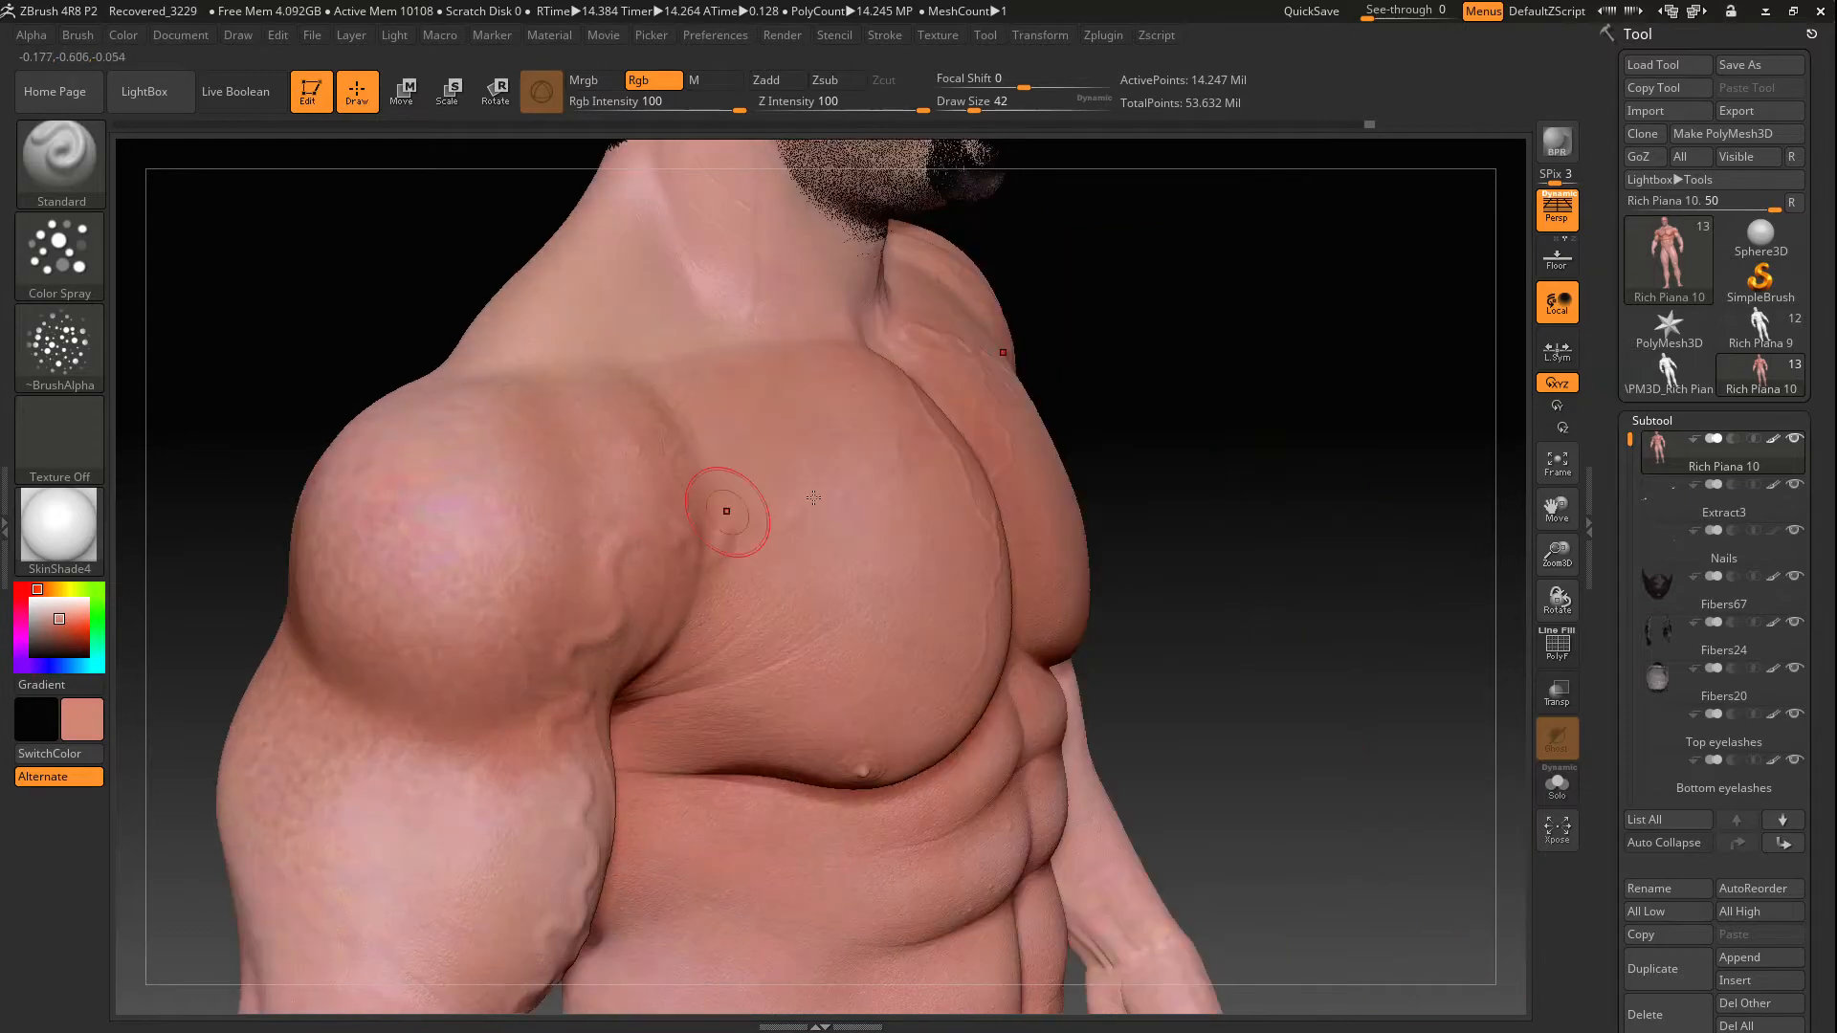
right_click_drag(726, 513, 852, 565)
left_click_drag(396, 468, 483, 517)
mouse_move(469, 785)
left_mouse_down()
mouse_move(280, 807)
mouse_move(570, 826)
left_mouse_up()
mouse_move(570, 827)
right_mouse_down()
mouse_move(1515, 488)
mouse_move(1158, 550)
right_mouse_up()
left_click_drag(817, 754, 1056, 735)
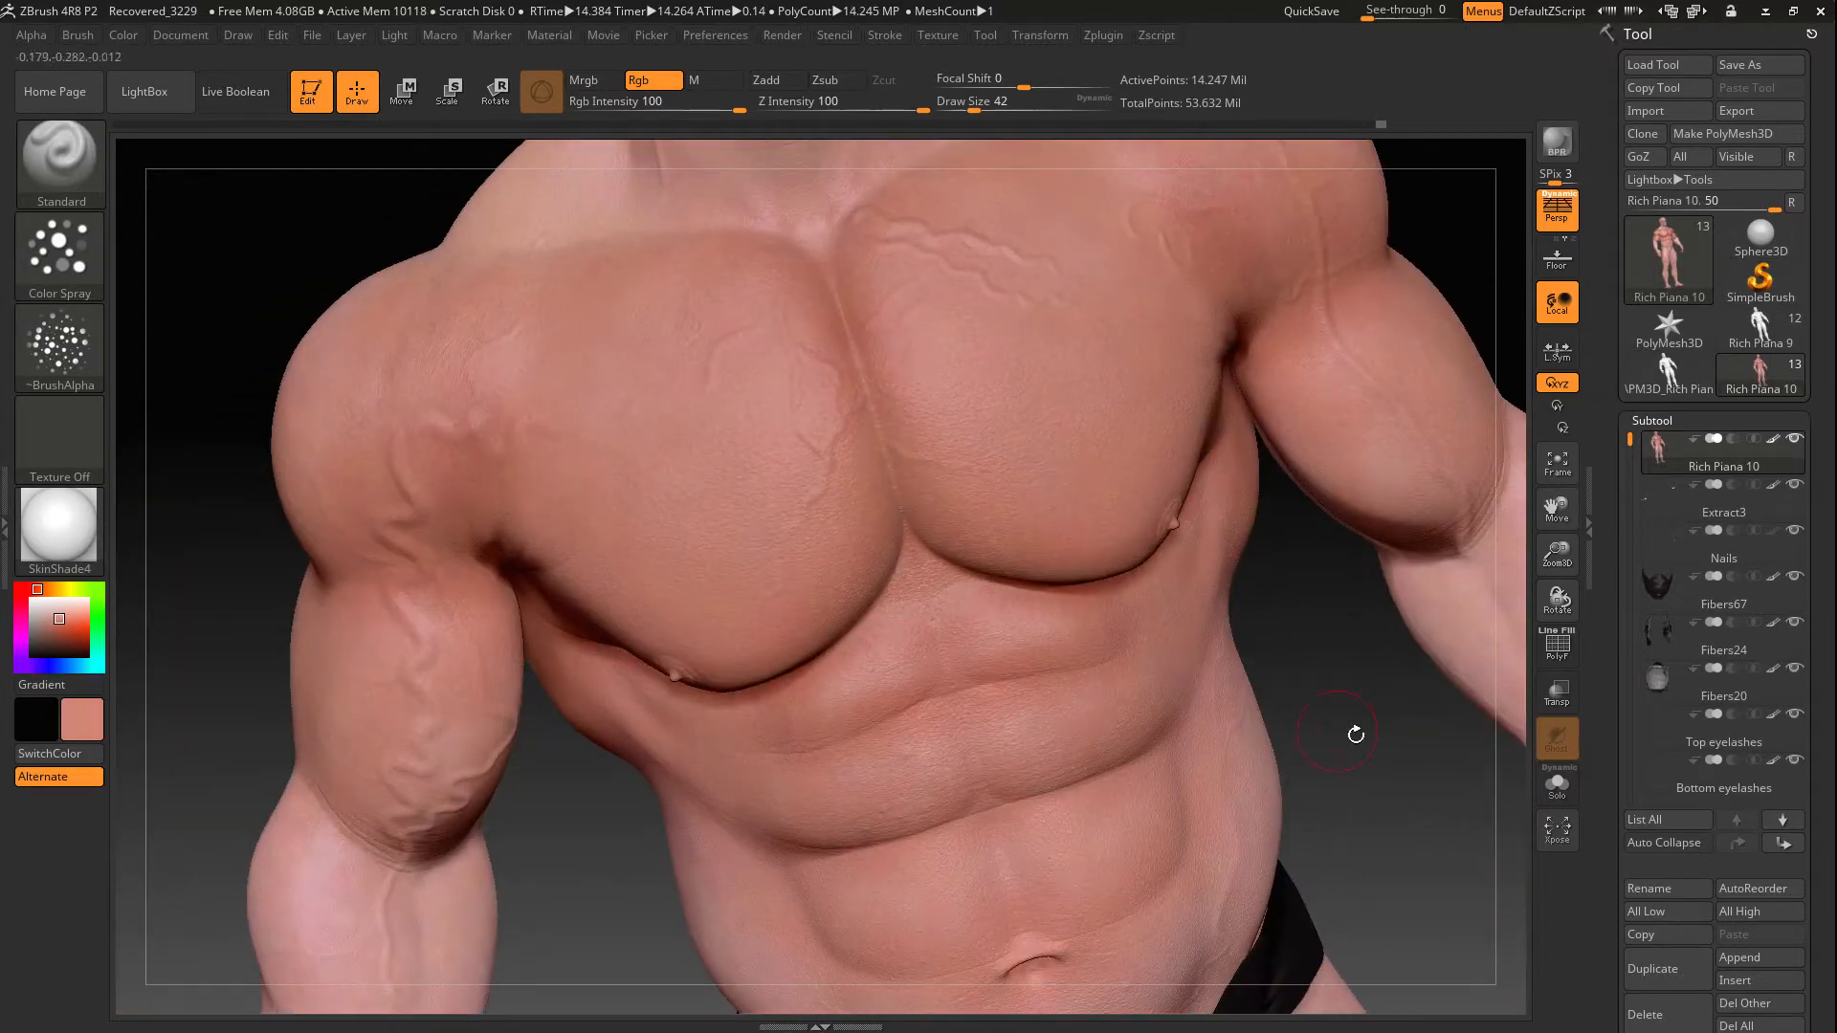
Spray a peach skin tone over the lower abdomen, waist and forearms
left_click_drag(1357, 738, 1281, 444, "alt")
left_click_drag(1043, 722, 923, 789)
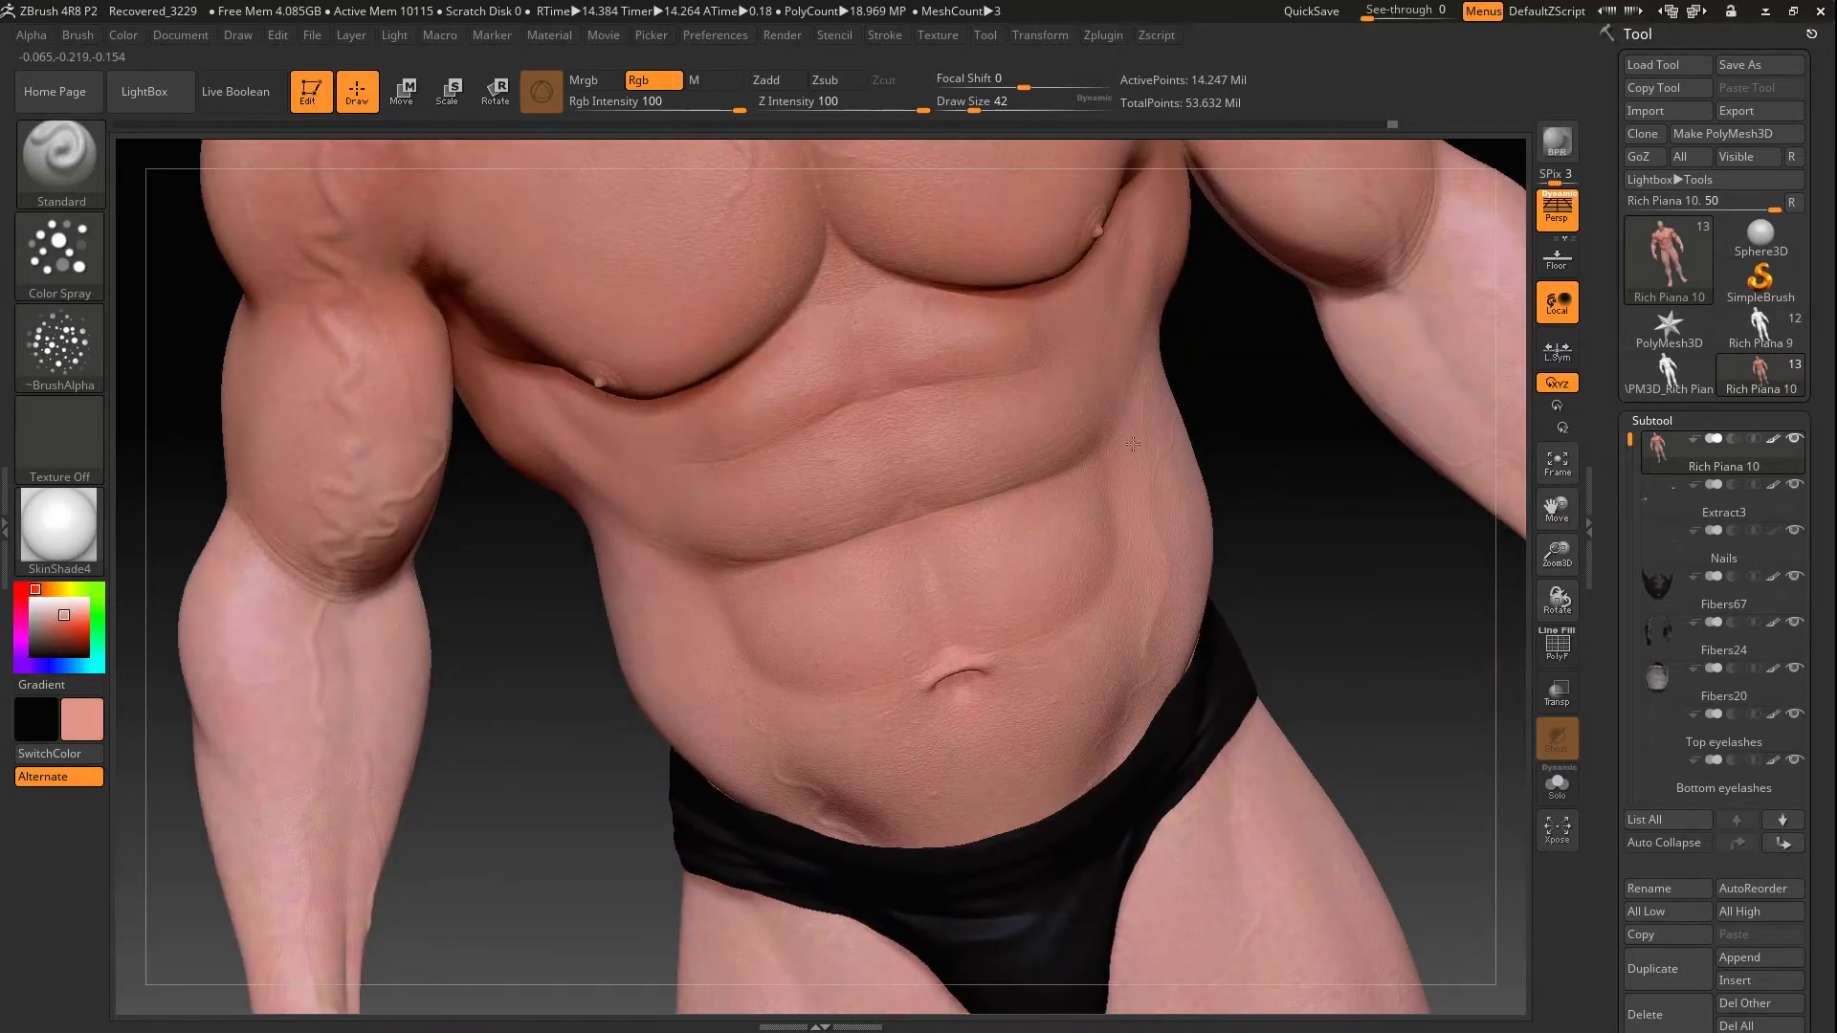
left_click_drag(1133, 444, 767, 370)
right_click_drag(1278, 551, 1182, 569)
left_click_drag(377, 652, 402, 815)
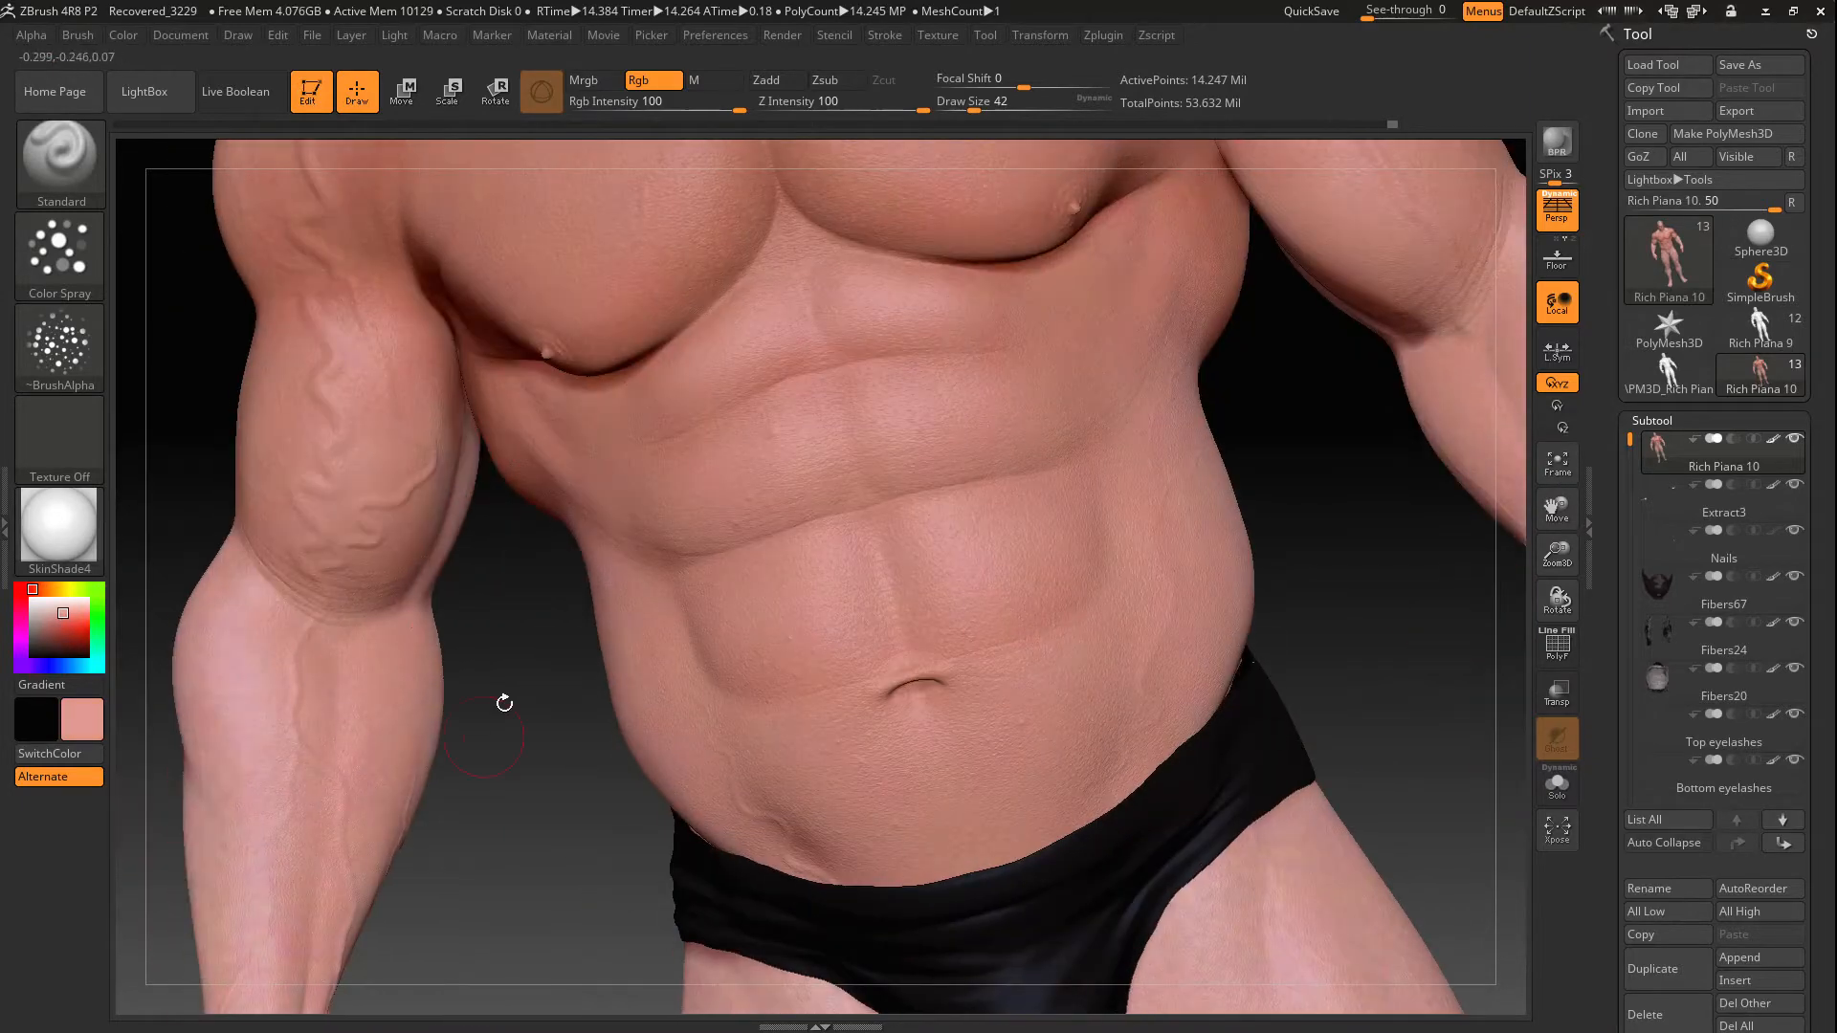
right_click_drag(505, 703, 490, 731)
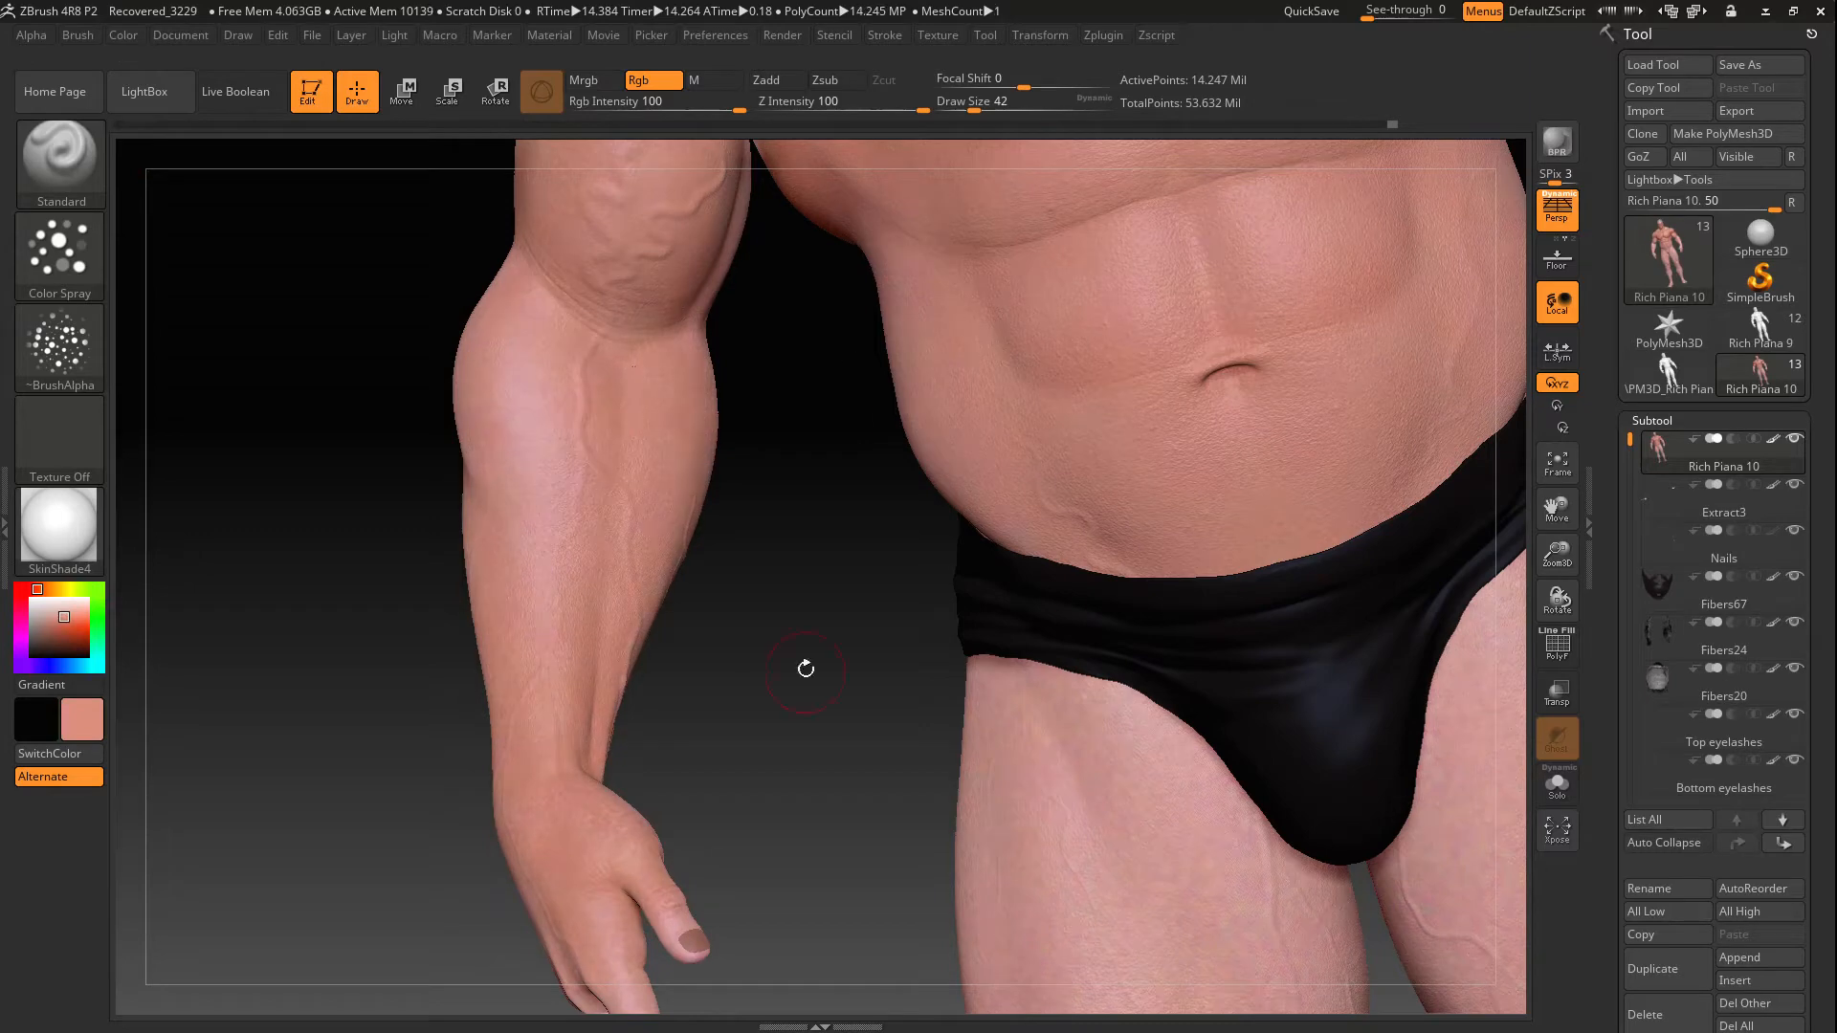
Try a pinker tint on the chest, undo it, and resample a browner skin tone at draw size 18
key("c")
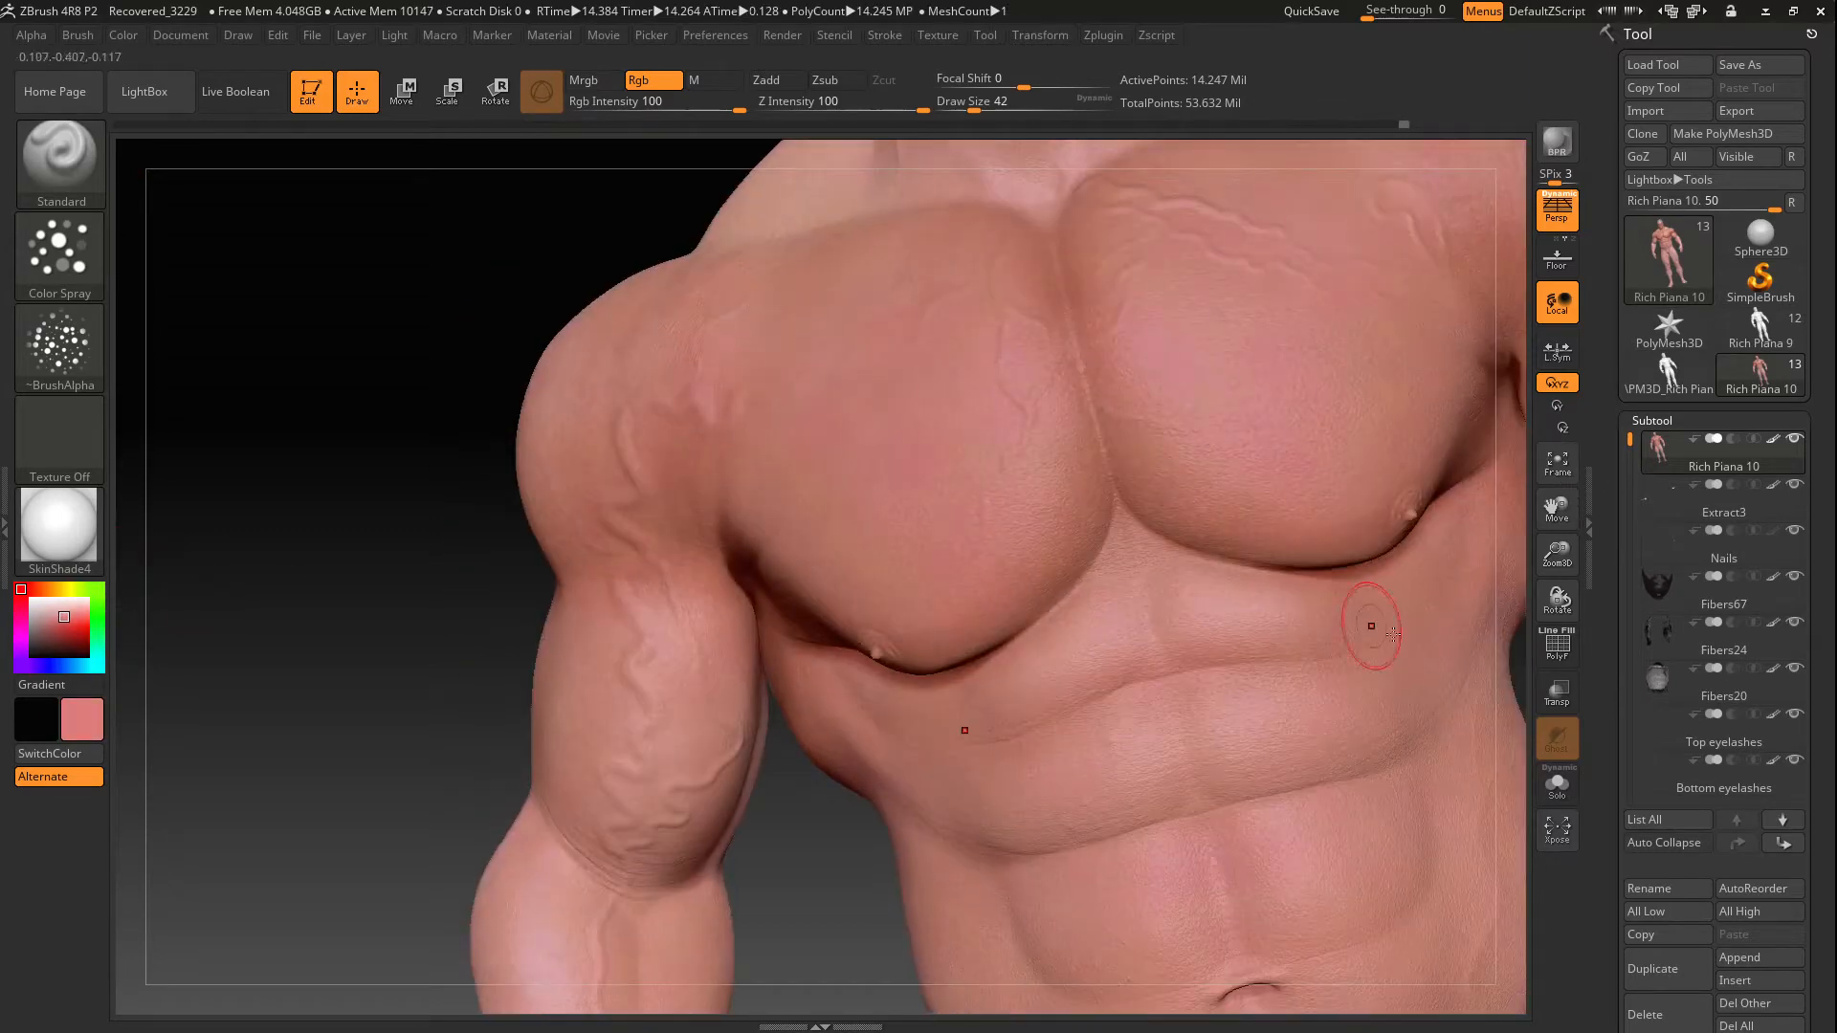
key("f")
key("c")
key("ctrl+z")
key("bracketleft")
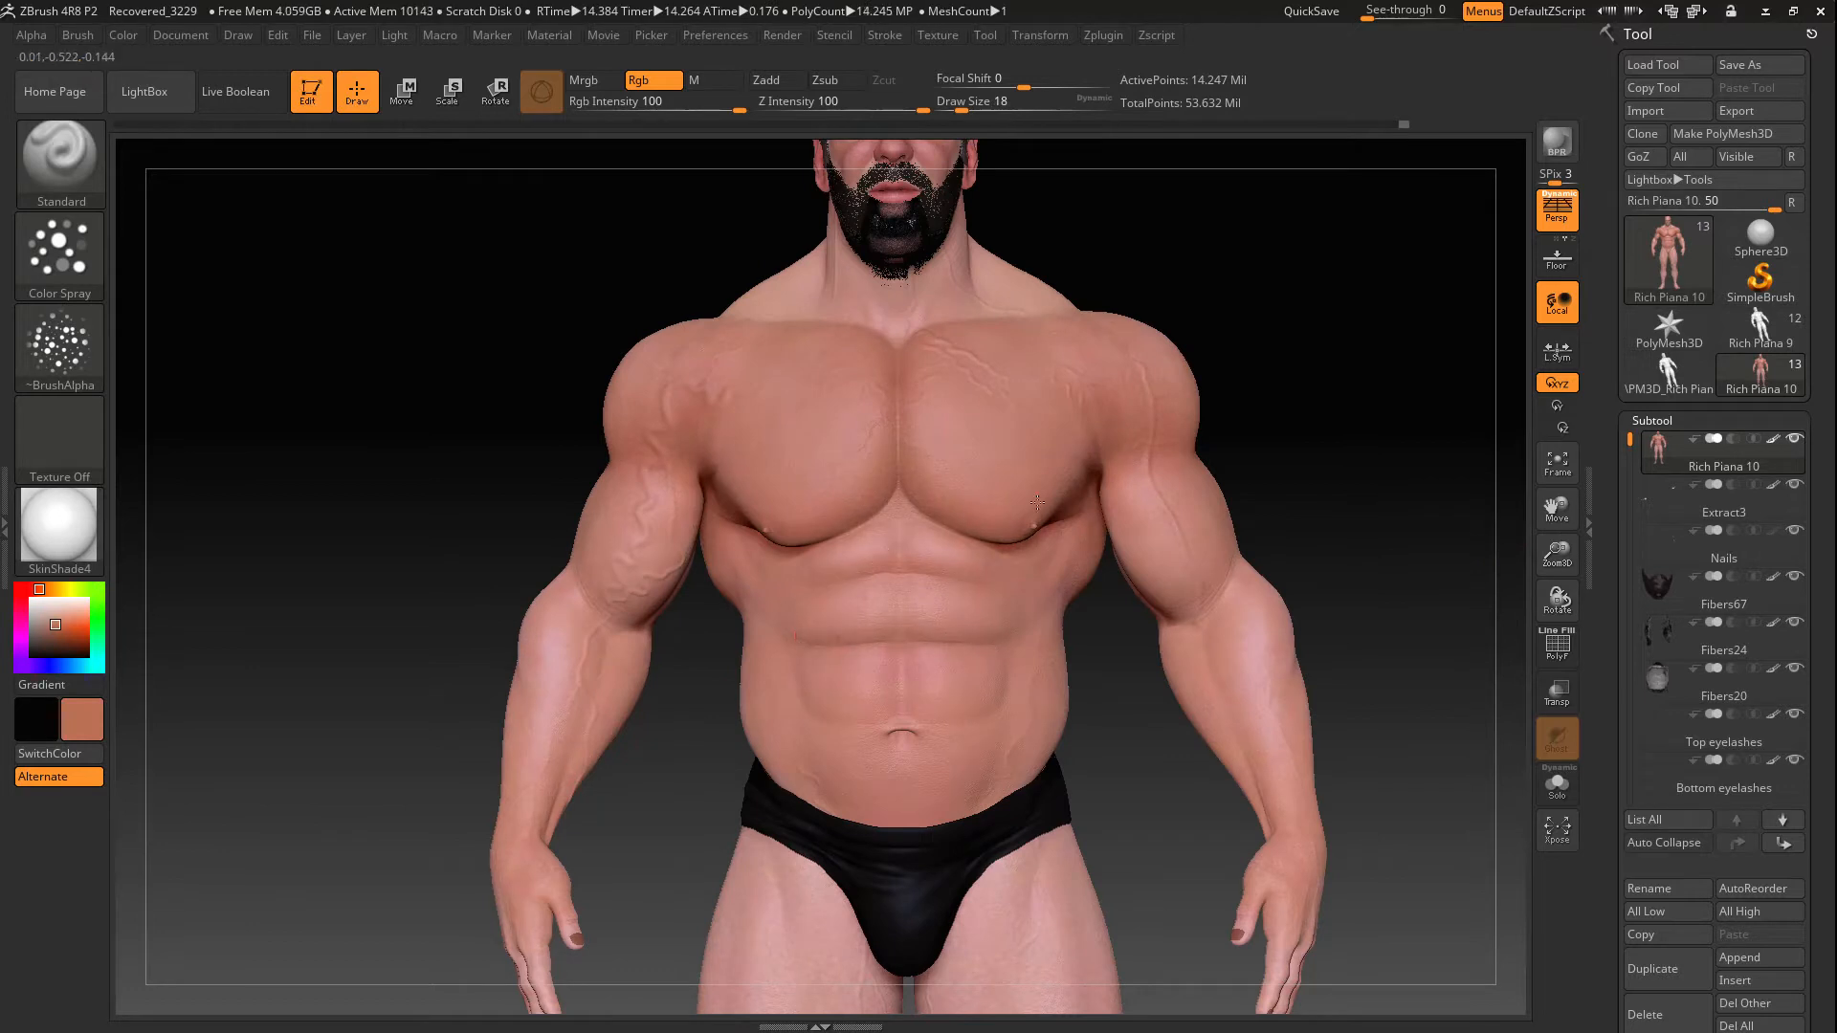
Enlarge the brush and spray the skin tone over the torso, back and shoulders
left_click_drag(1282, 449, 827, 538)
mouse_move(864, 630)
left_mouse_down()
mouse_move(918, 617)
mouse_move(804, 657)
mouse_move(489, 634)
mouse_move(543, 708)
left_mouse_up()
right_click_drag(725, 620, 460, 556, "ctrl")
right_click_drag(577, 660, 797, 593)
key("bracketright")
key("bracketright")
left_click_drag(799, 488, 644, 588)
left_click_drag(282, 359, 268, 306)
mouse_move(247, 460)
left_mouse_down()
mouse_move(182, 627)
mouse_move(446, 559)
left_mouse_up()
left_click_drag(405, 736, 440, 669)
mouse_move(1081, 517)
left_mouse_down()
mouse_move(1177, 492)
mouse_move(1138, 564)
left_mouse_up()
Reduce the brush to draw size 34 and spray the backs of the elbows and forearms
key("bracketleft")
key("bracketleft")
left_click_drag(637, 475, 761, 536)
left_click_drag(861, 663, 890, 708)
mouse_move(1148, 574)
left_mouse_down()
mouse_move(1243, 574)
mouse_move(1148, 594)
left_mouse_up()
left_click_drag(1138, 516, 1110, 593)
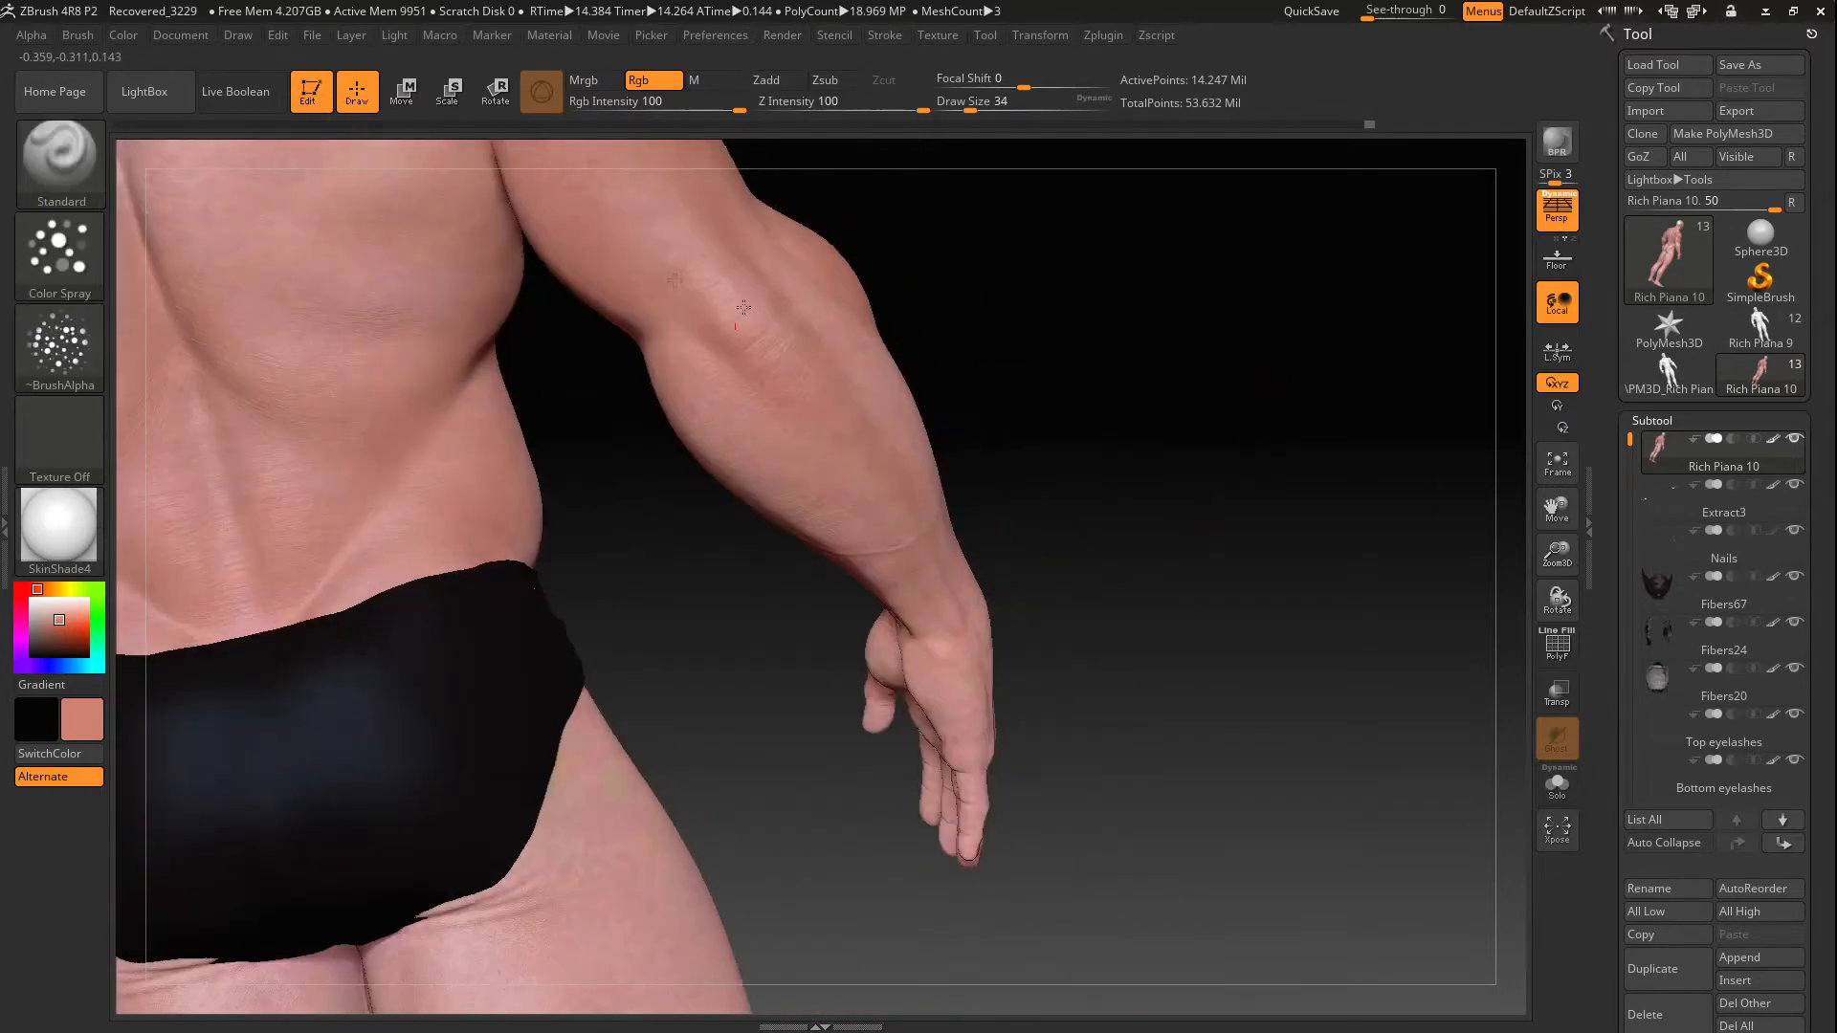
left_click_drag(952, 555, 924, 443)
left_click_drag(1253, 584, 1082, 598)
Spray the warm skin tone over the back of the hand and the fingers at draw size 30
left_click_drag(1234, 536, 1234, 669, "alt")
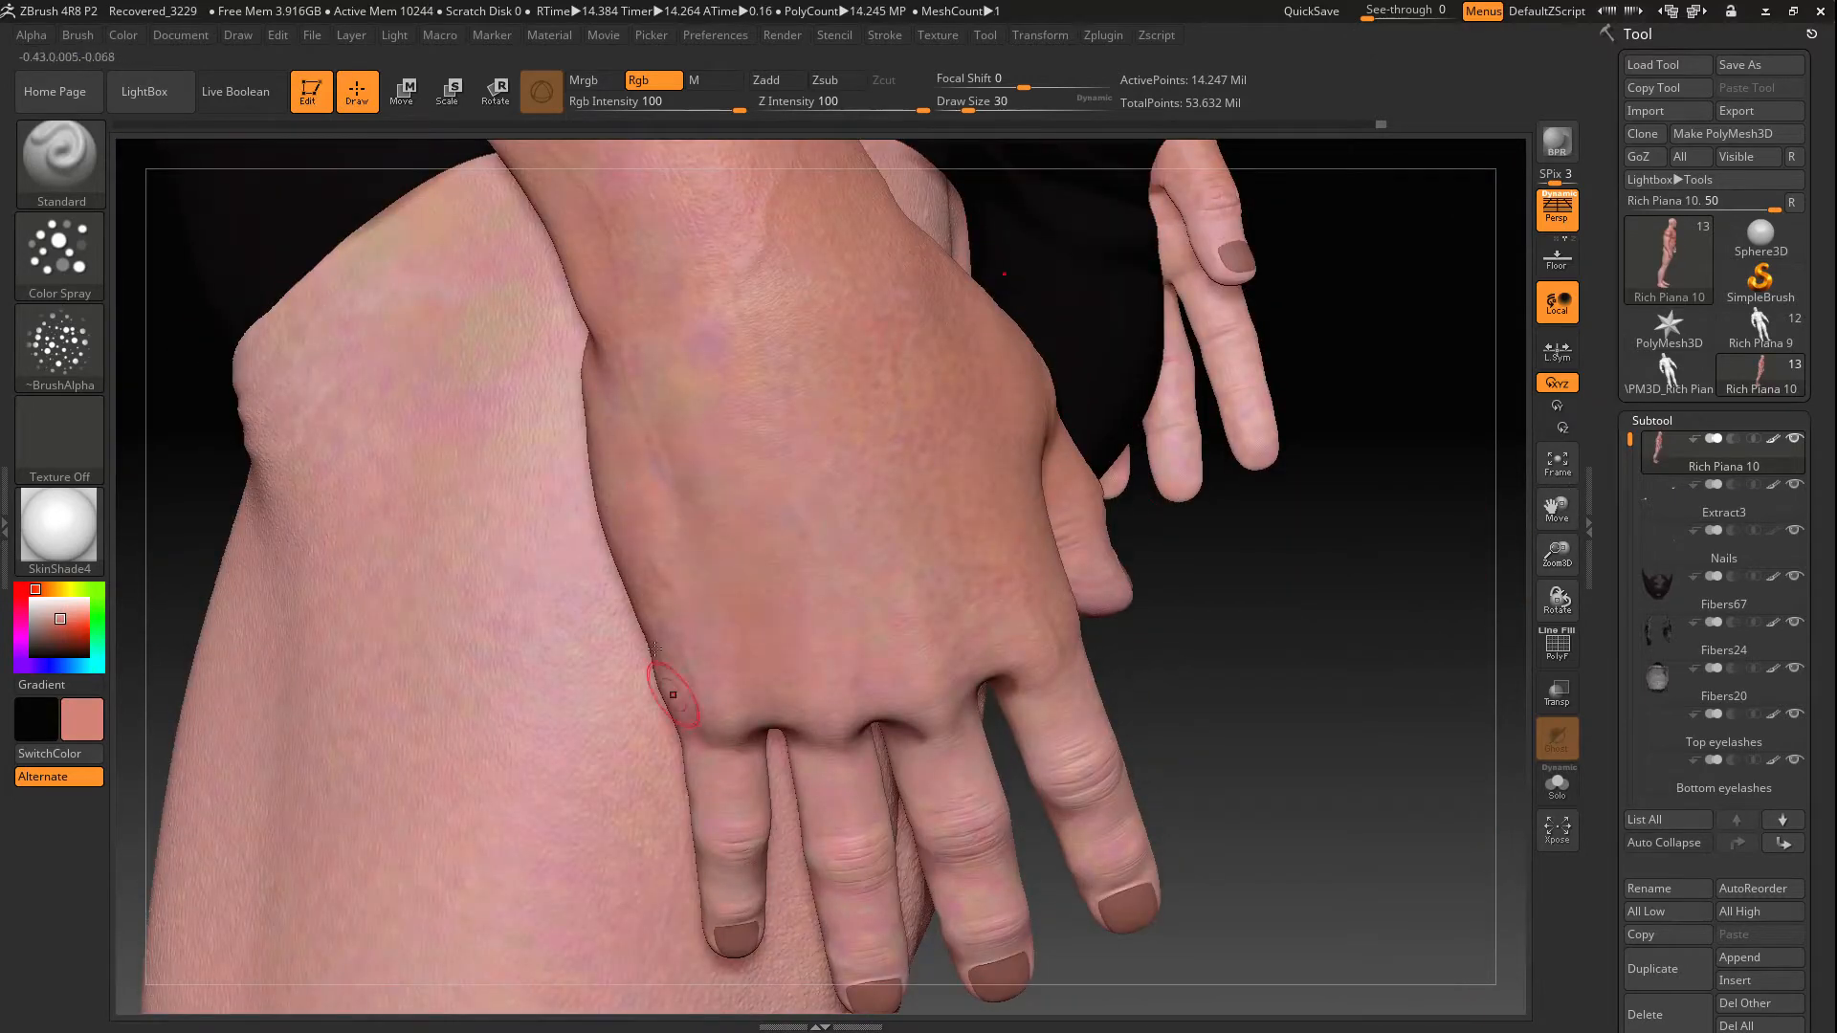
left_click_drag(1292, 612, 1244, 517)
left_click_drag(789, 459, 861, 612)
left_click_drag(874, 406, 951, 611)
left_click_drag(1340, 594, 1430, 511)
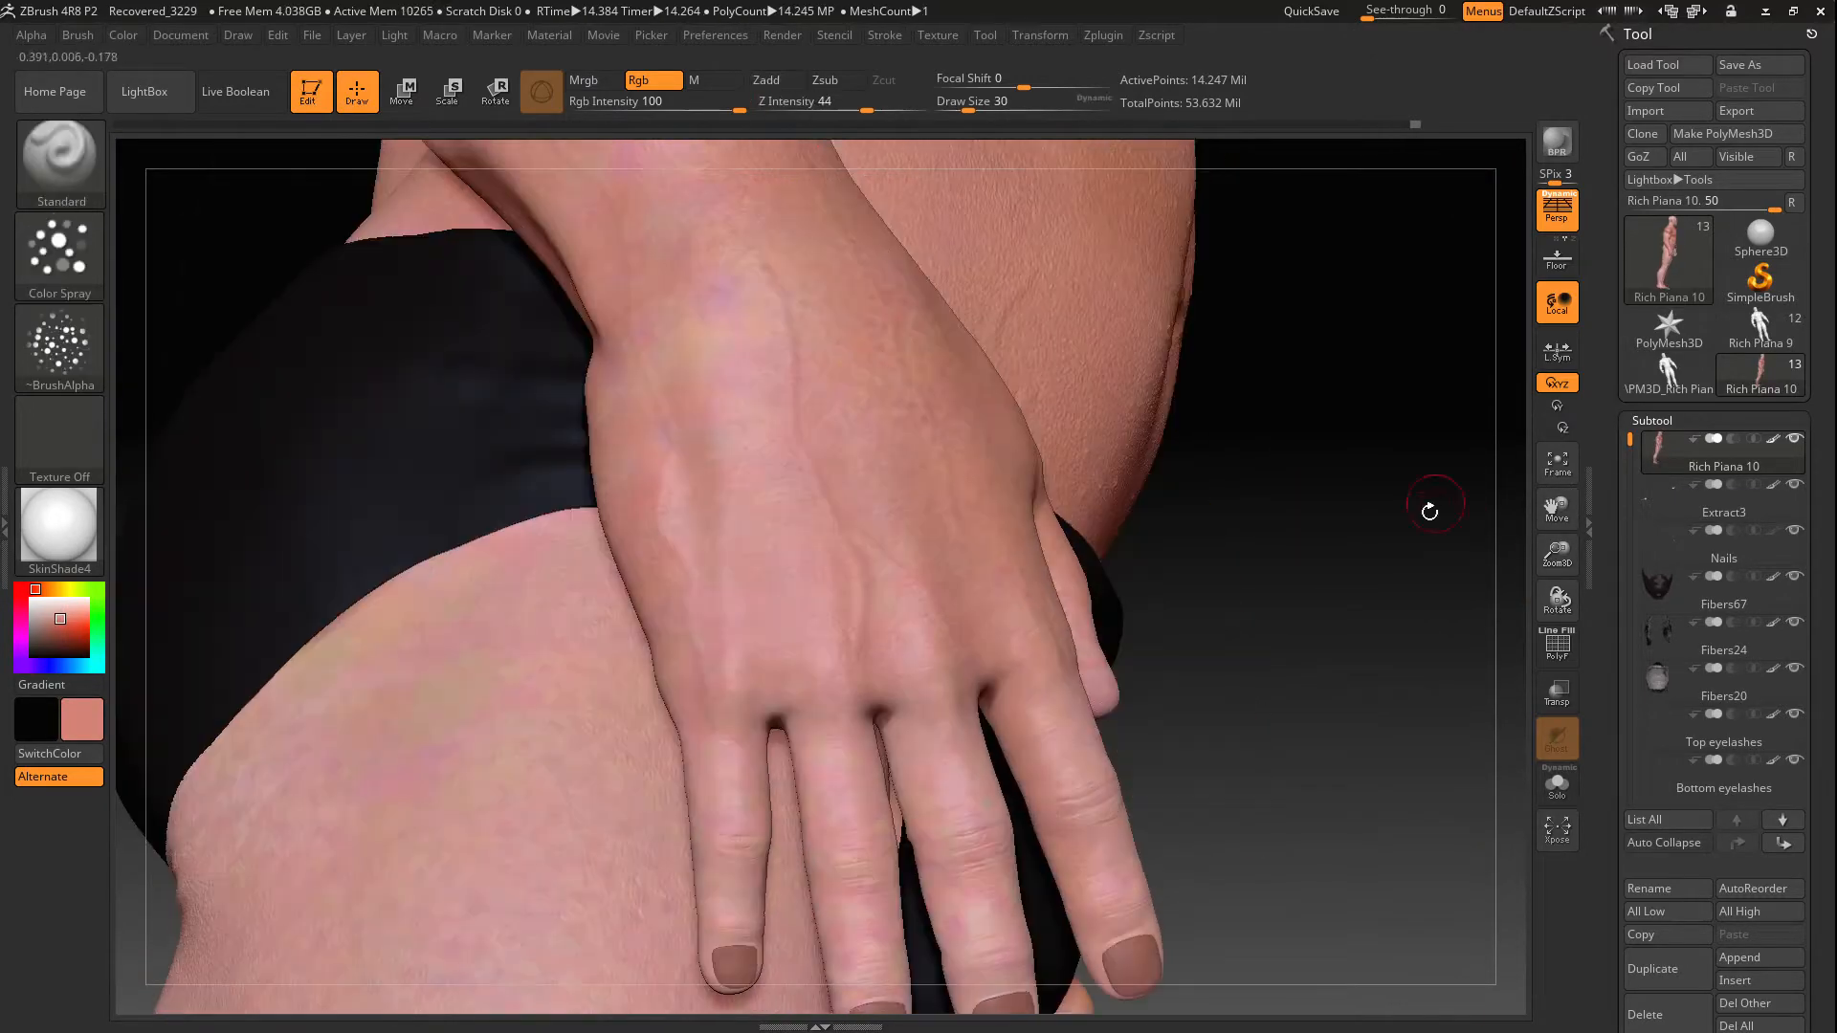
mouse_move(1517, 612)
left_mouse_down()
mouse_move(1500, 485)
mouse_move(1500, 612)
left_mouse_up()
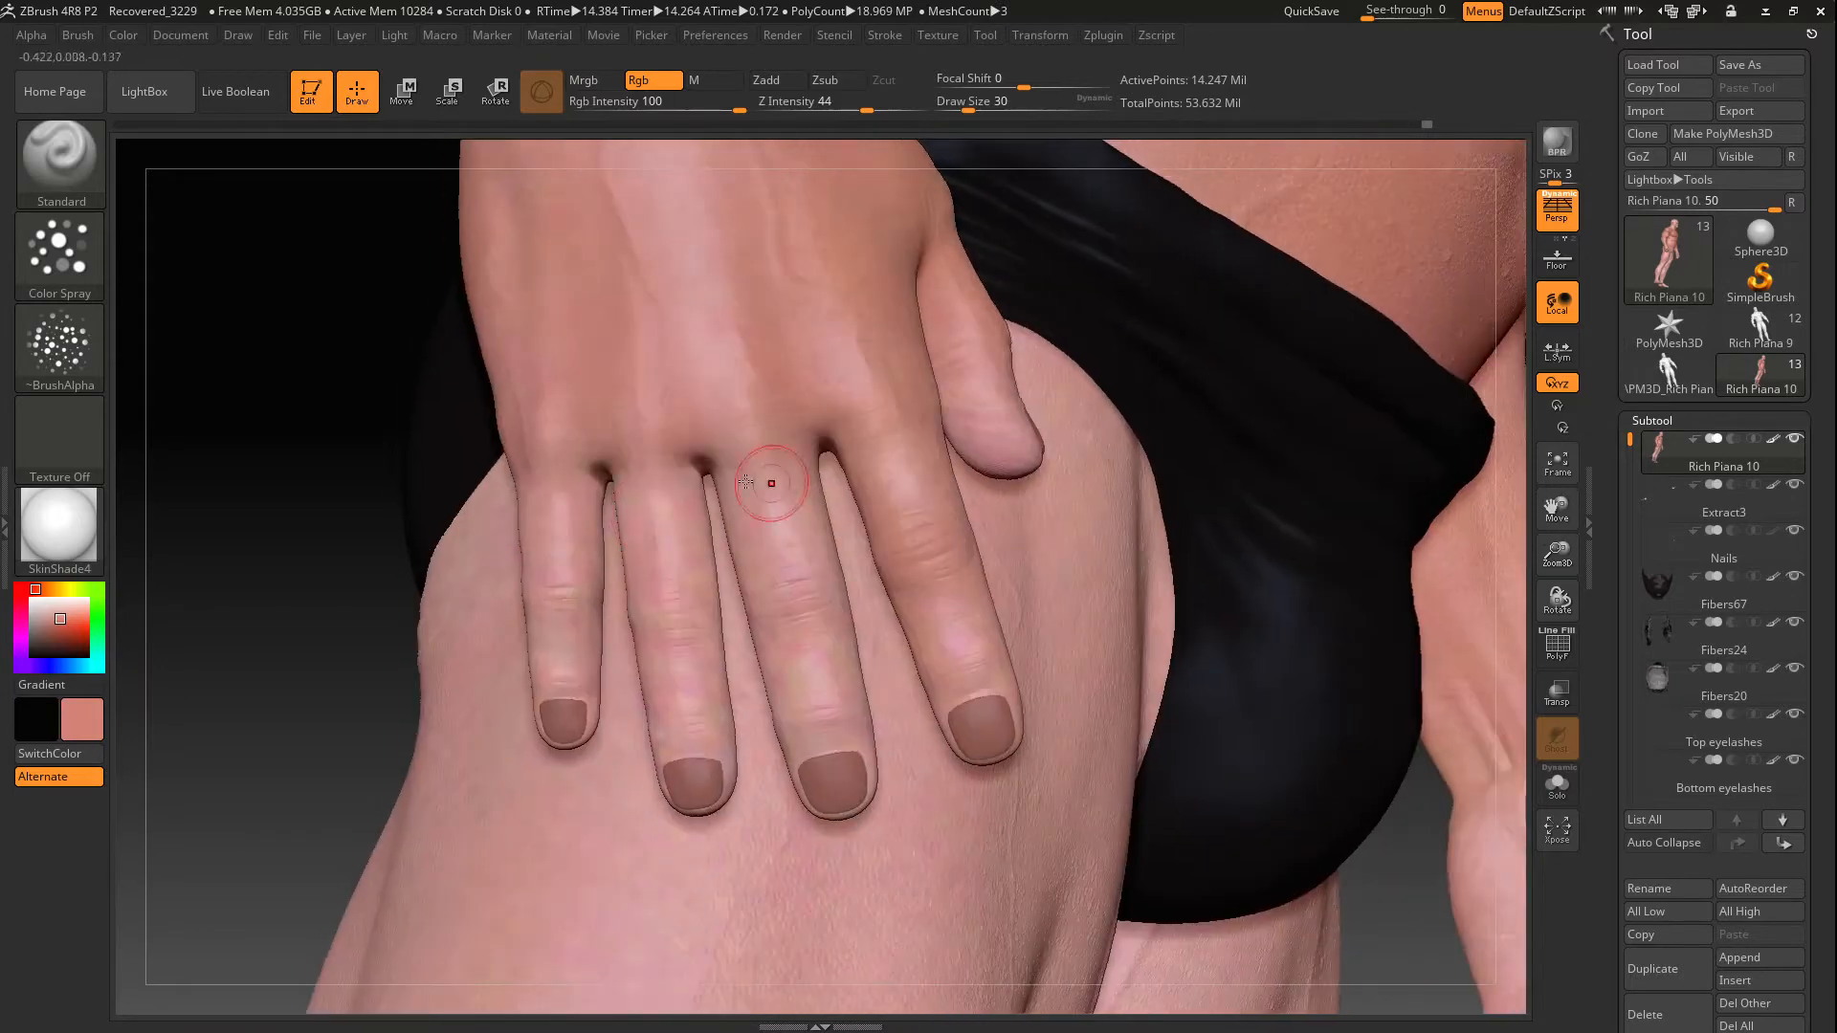
left_click(767, 484)
left_click_drag(1518, 530, 1567, 534)
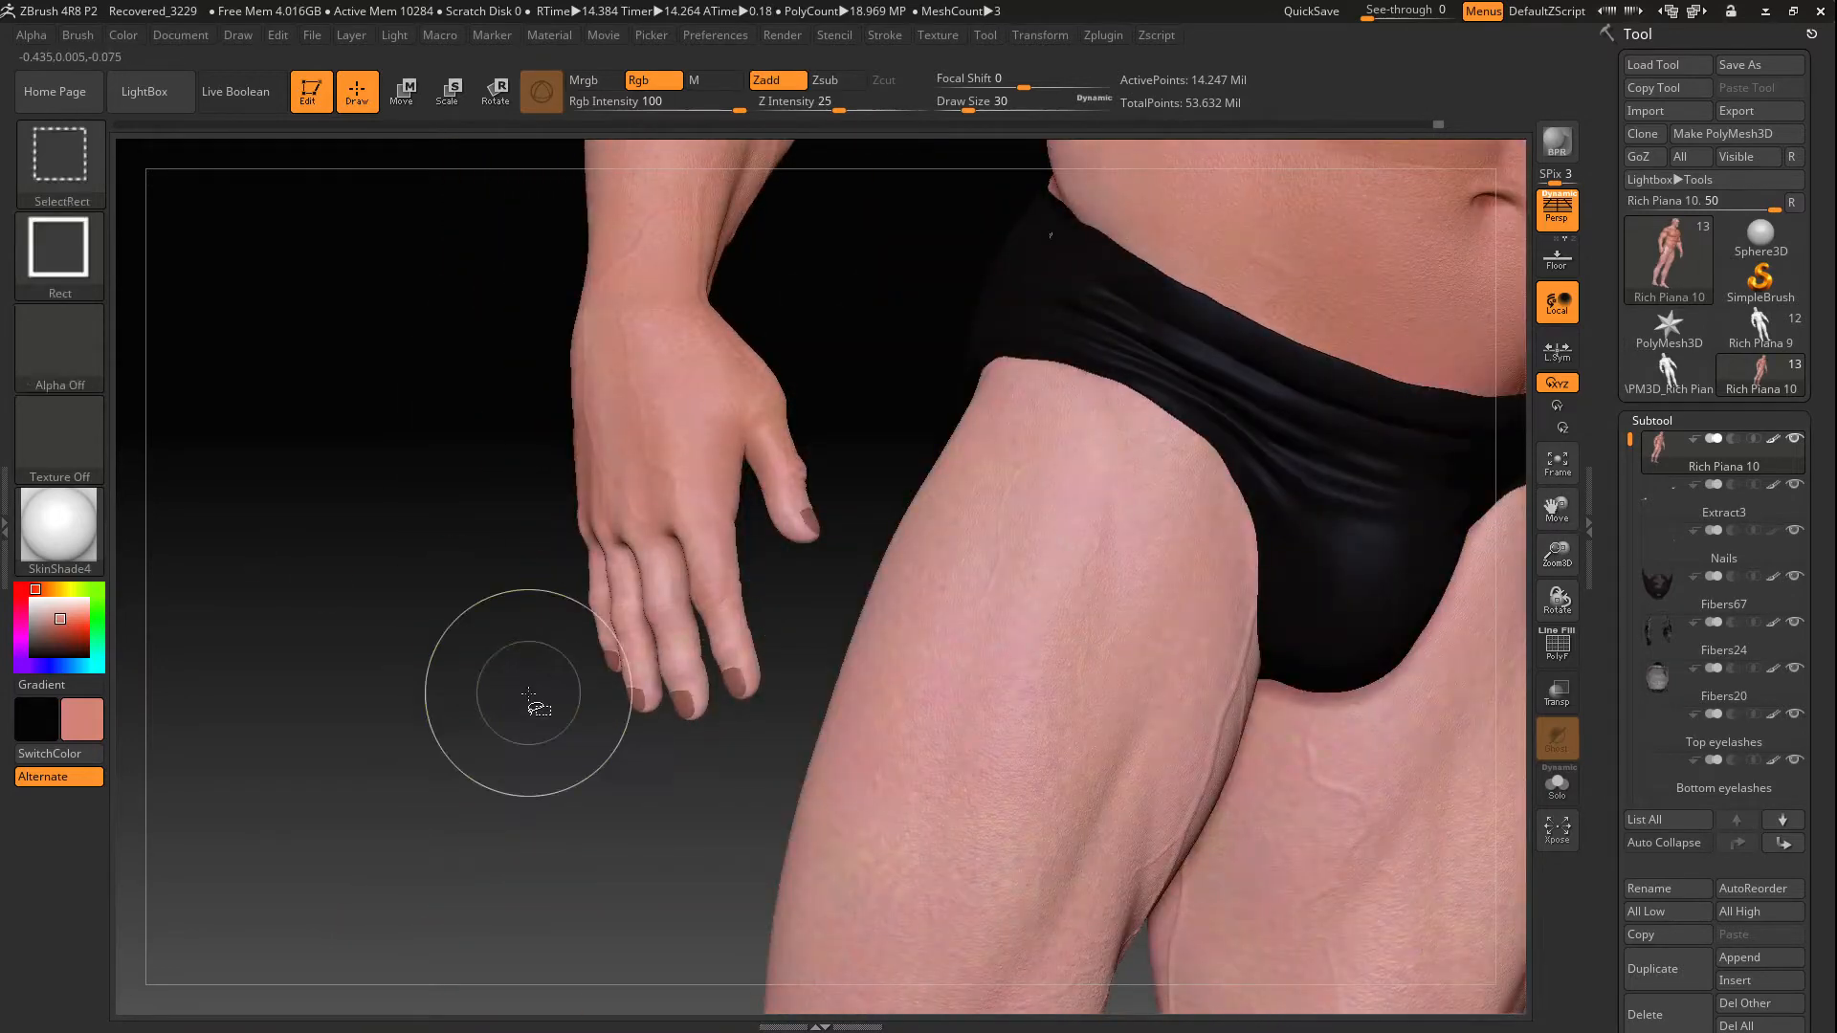
left_click_drag(574, 545, 800, 800, "ctrl+shift")
left_click(270, 662, "ctrl+shift")
left_click(271, 663, "ctrl+shift")
Switch the selection brush to SelectLasso and isolate the hands from the rest of the body
left_click(59, 172, "ctrl+shift")
left_click(643, 278)
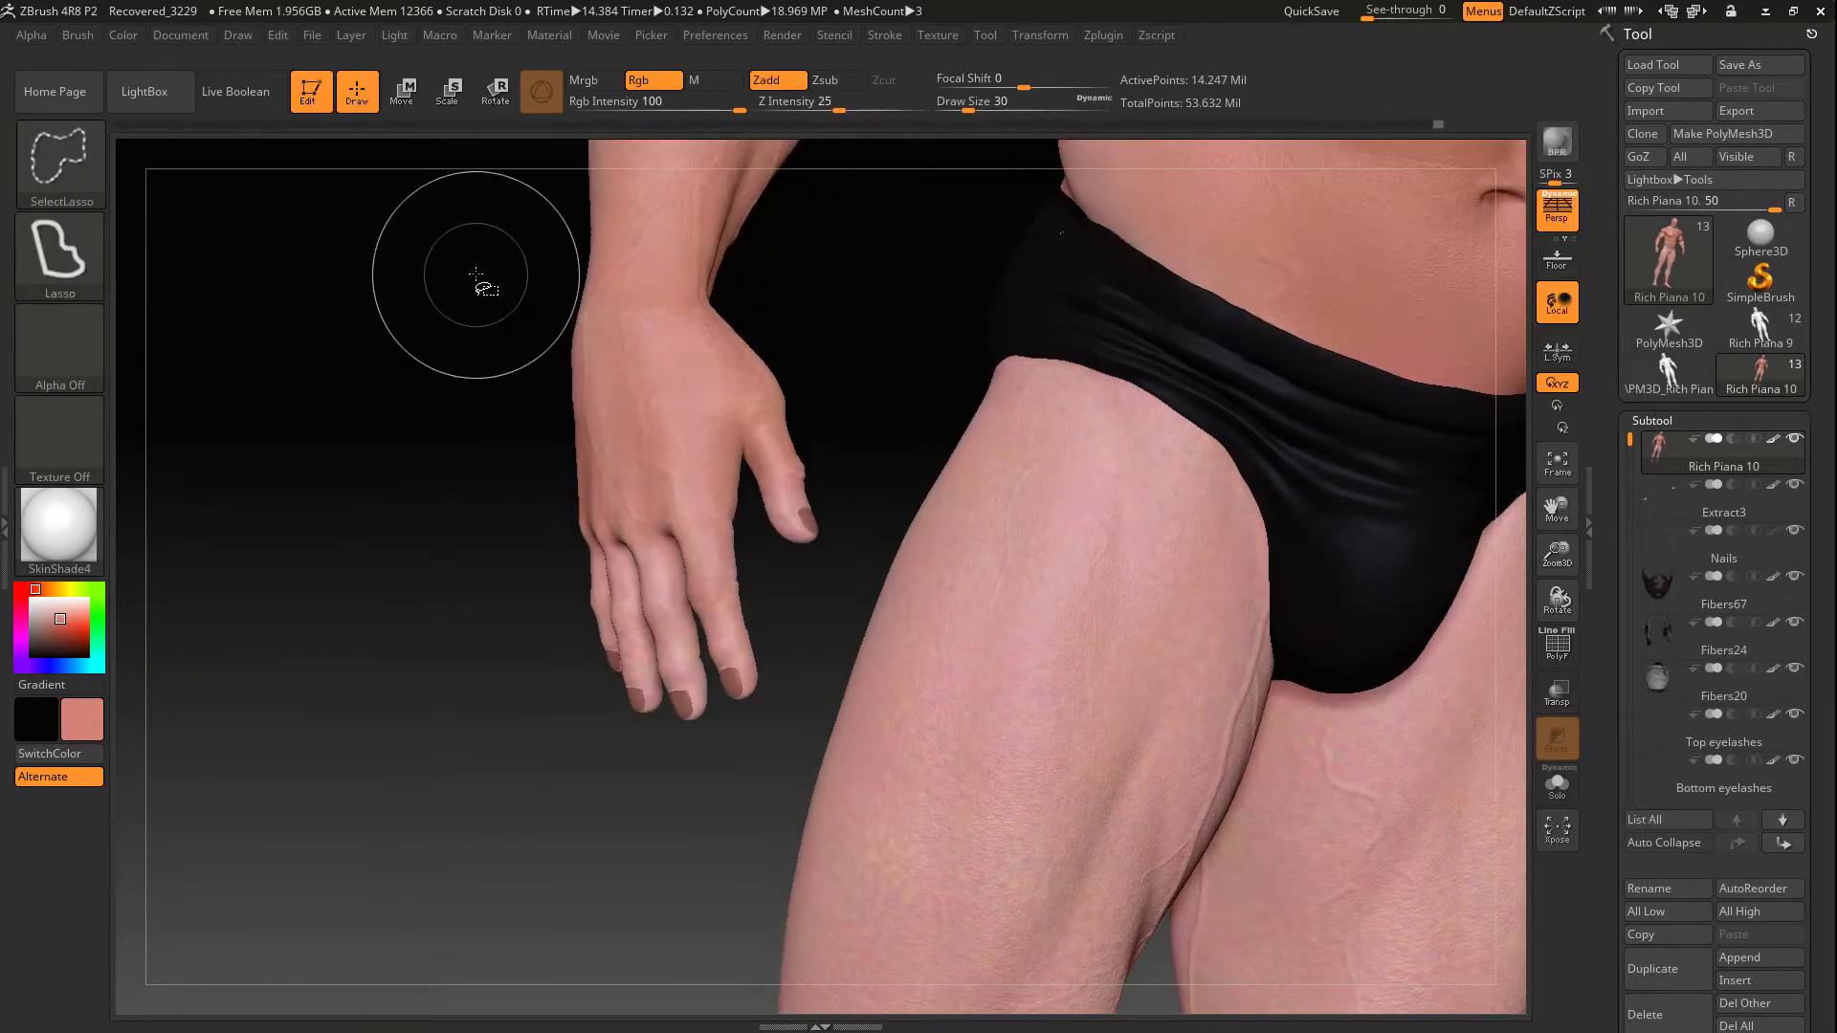
left_click_drag(431, 230, 436, 316, "ctrl+shift")
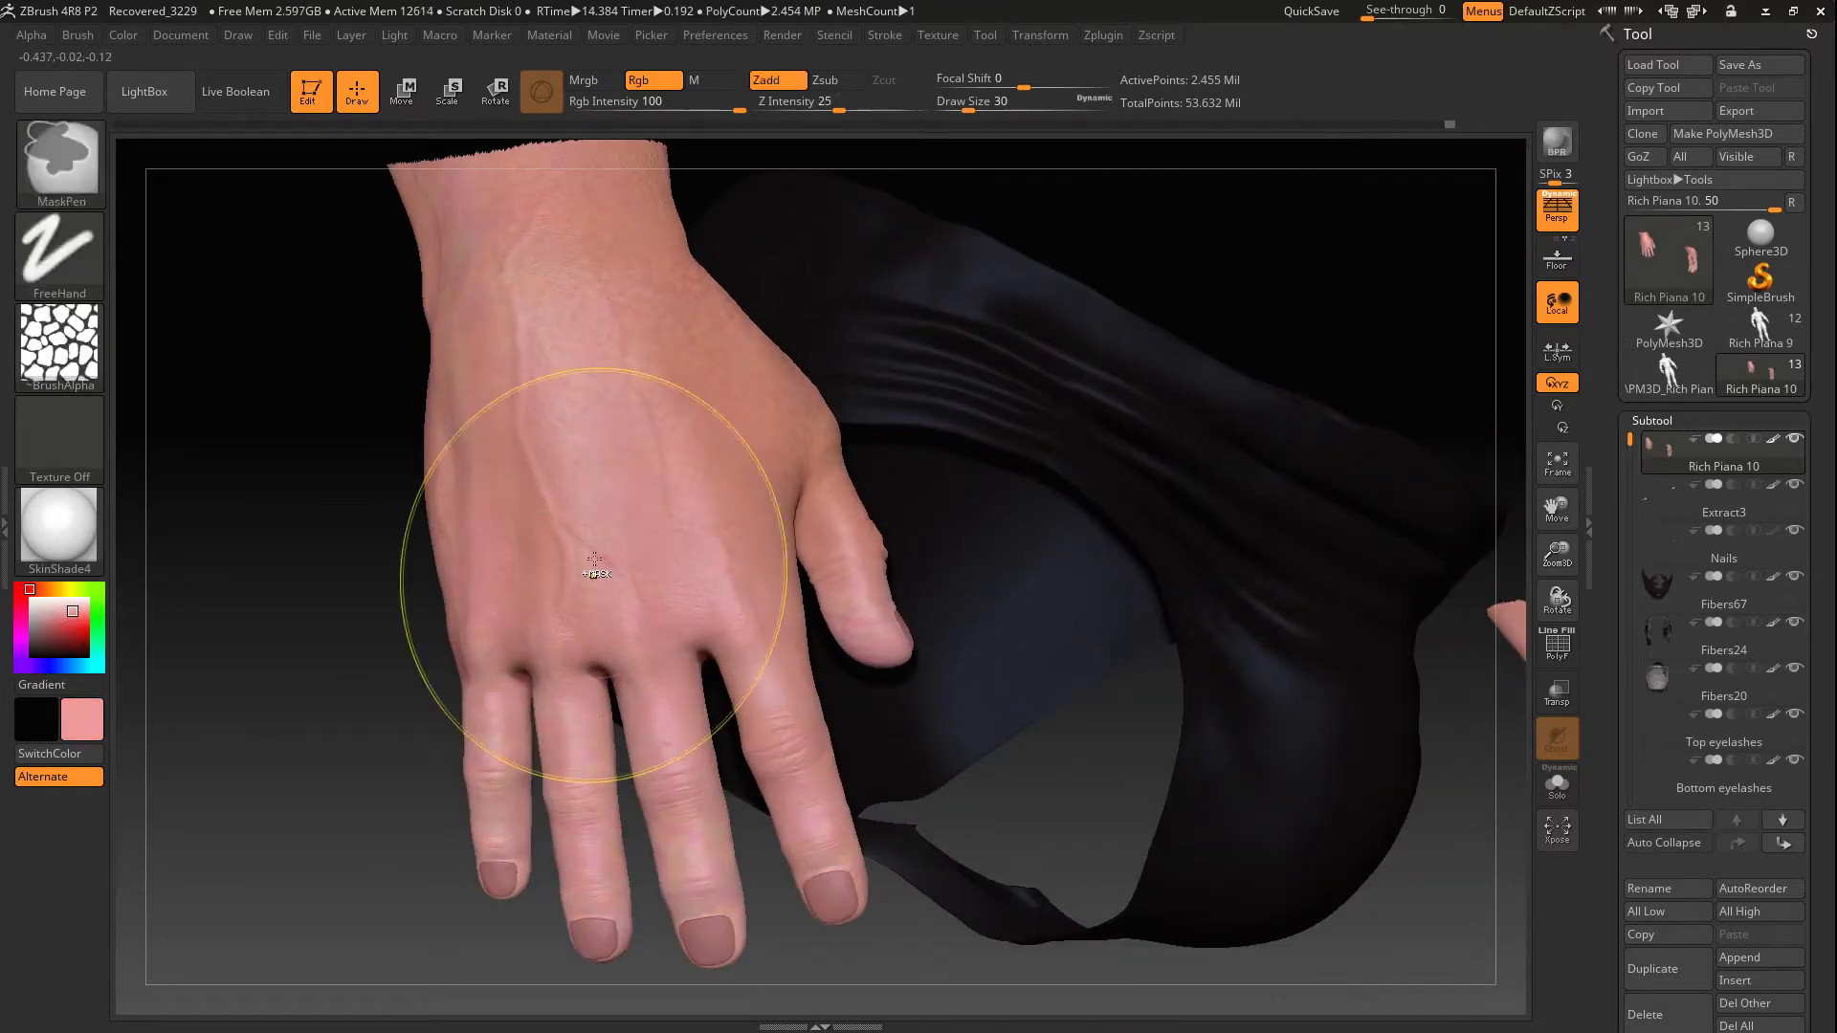
Sample a reddish pink from the hand and spray it on the palm
mouse_move(287, 575)
left_mouse_down()
mouse_move(460, 536)
mouse_move(670, 574)
left_mouse_up()
left_click_drag(335, 670, 431, 594)
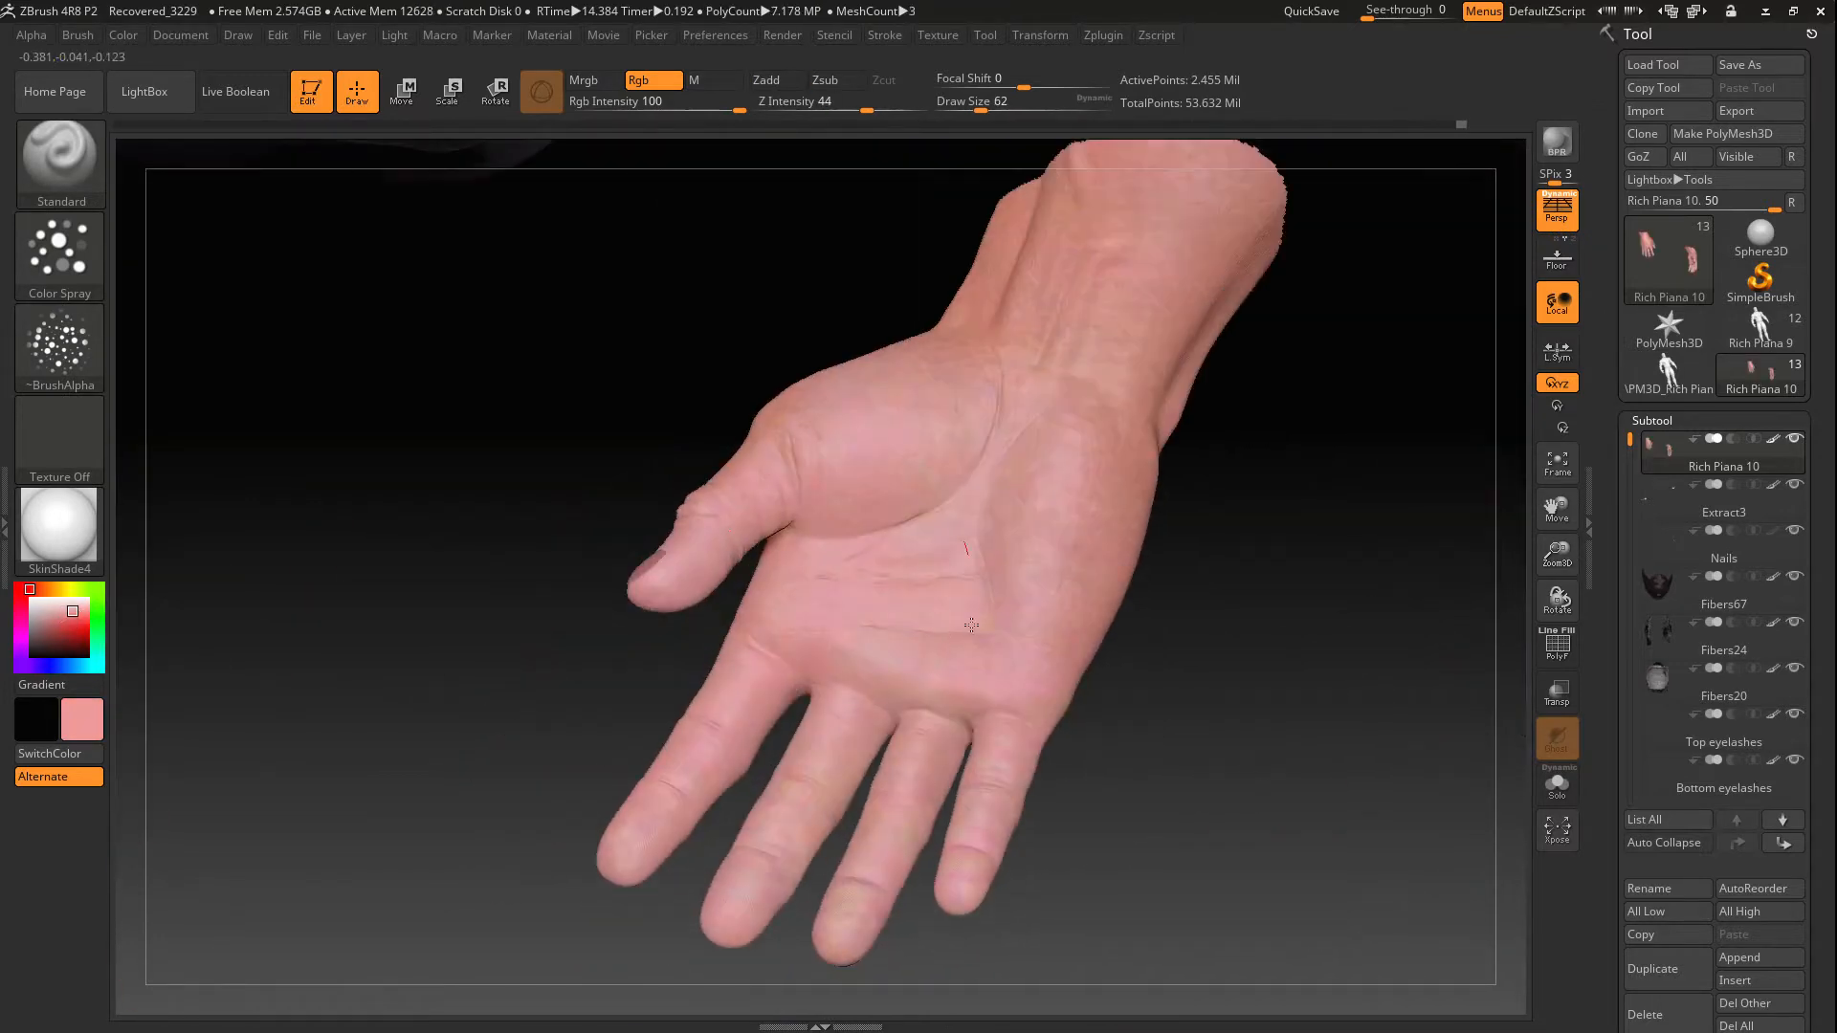
key("c")
left_click_drag(1038, 643, 1033, 582)
Try Alpha 07 and Alpha 23 for the spray stroke, undoing the test strokes on the palm
left_click(59, 342)
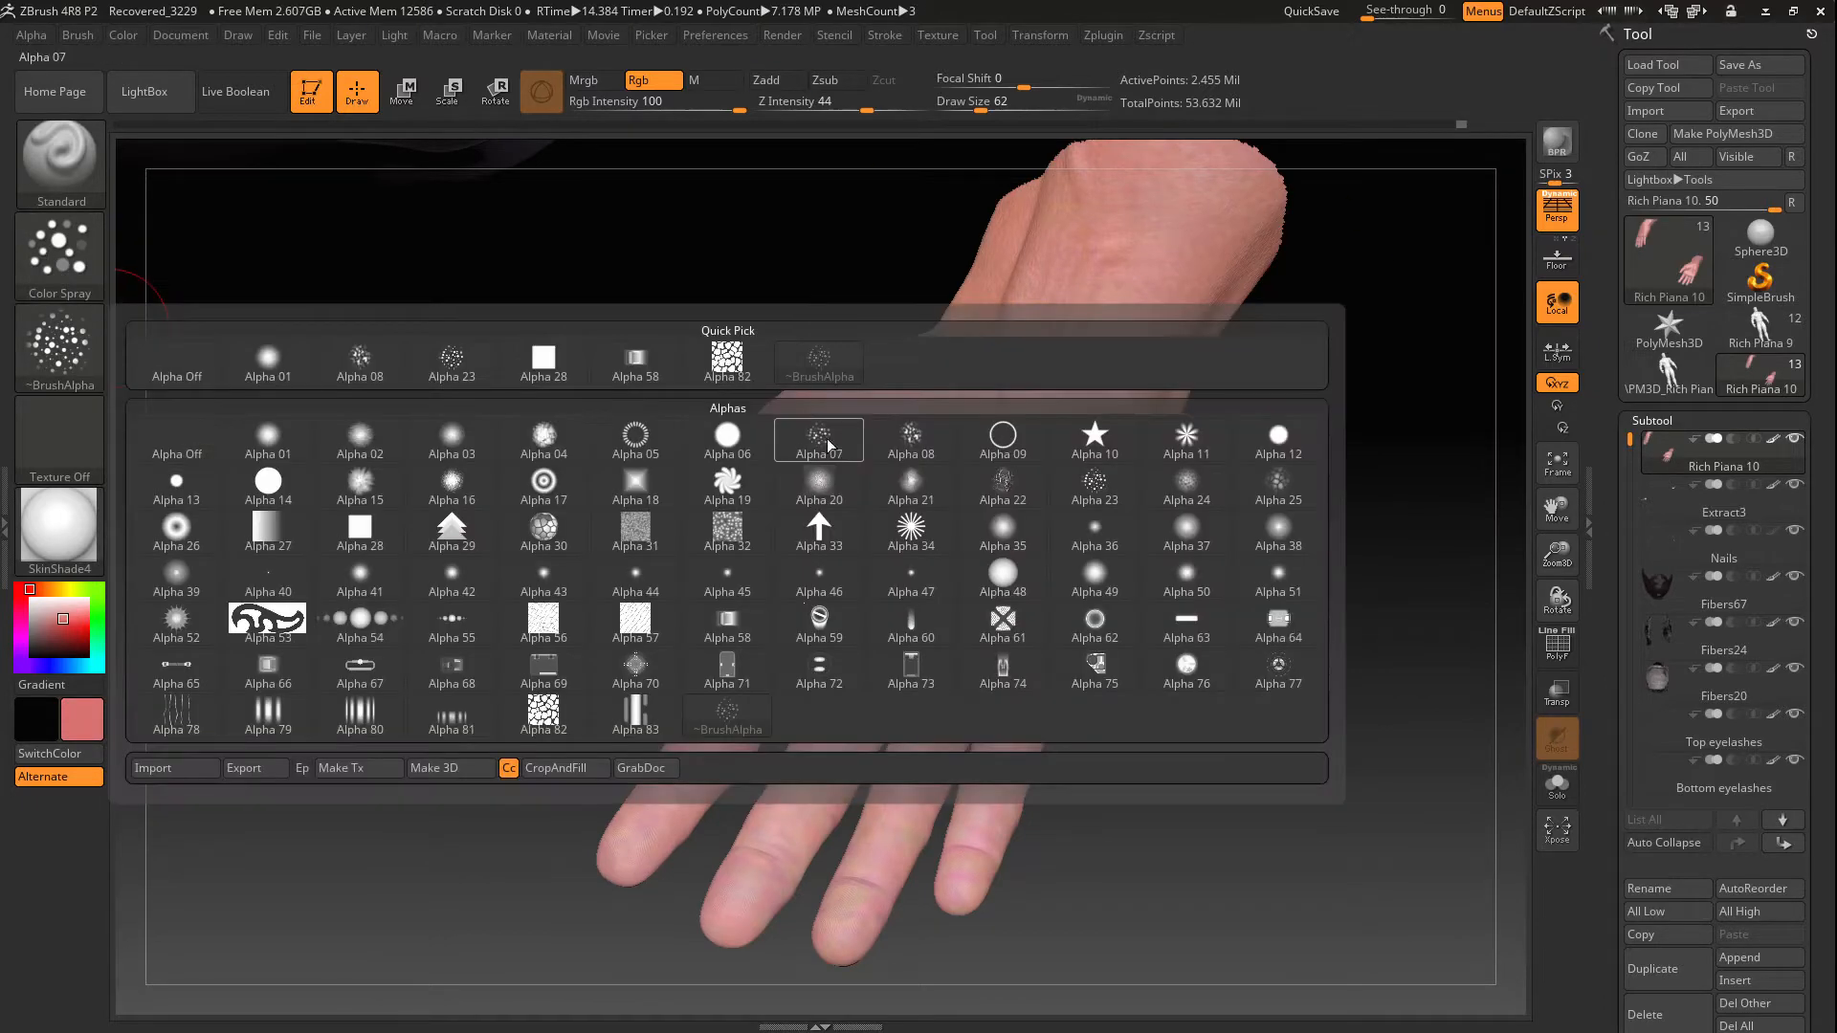
left_click(842, 434)
key("ctrl+z")
left_click(60, 342)
left_click(930, 443)
left_click_drag(861, 460, 866, 671)
key("ctrl+z")
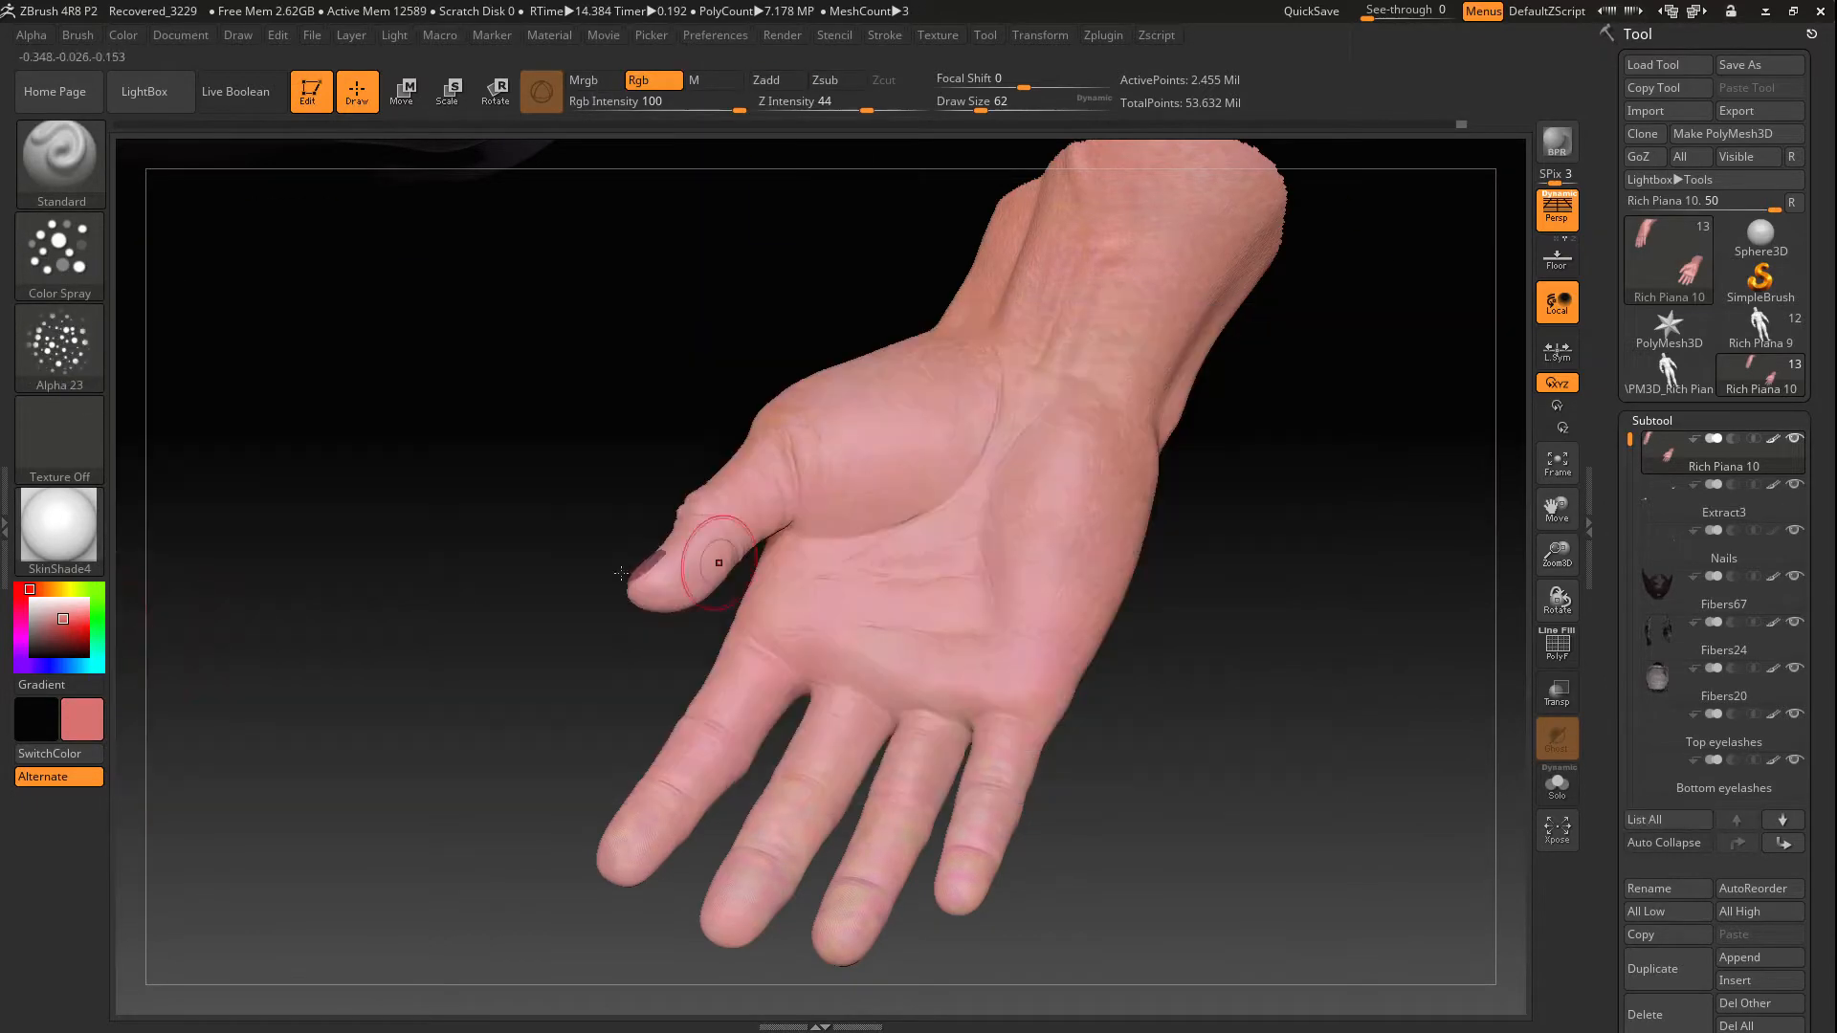
Paint the fingernails red and soften the hand with a pale pink at RGB intensity 19
key("c")
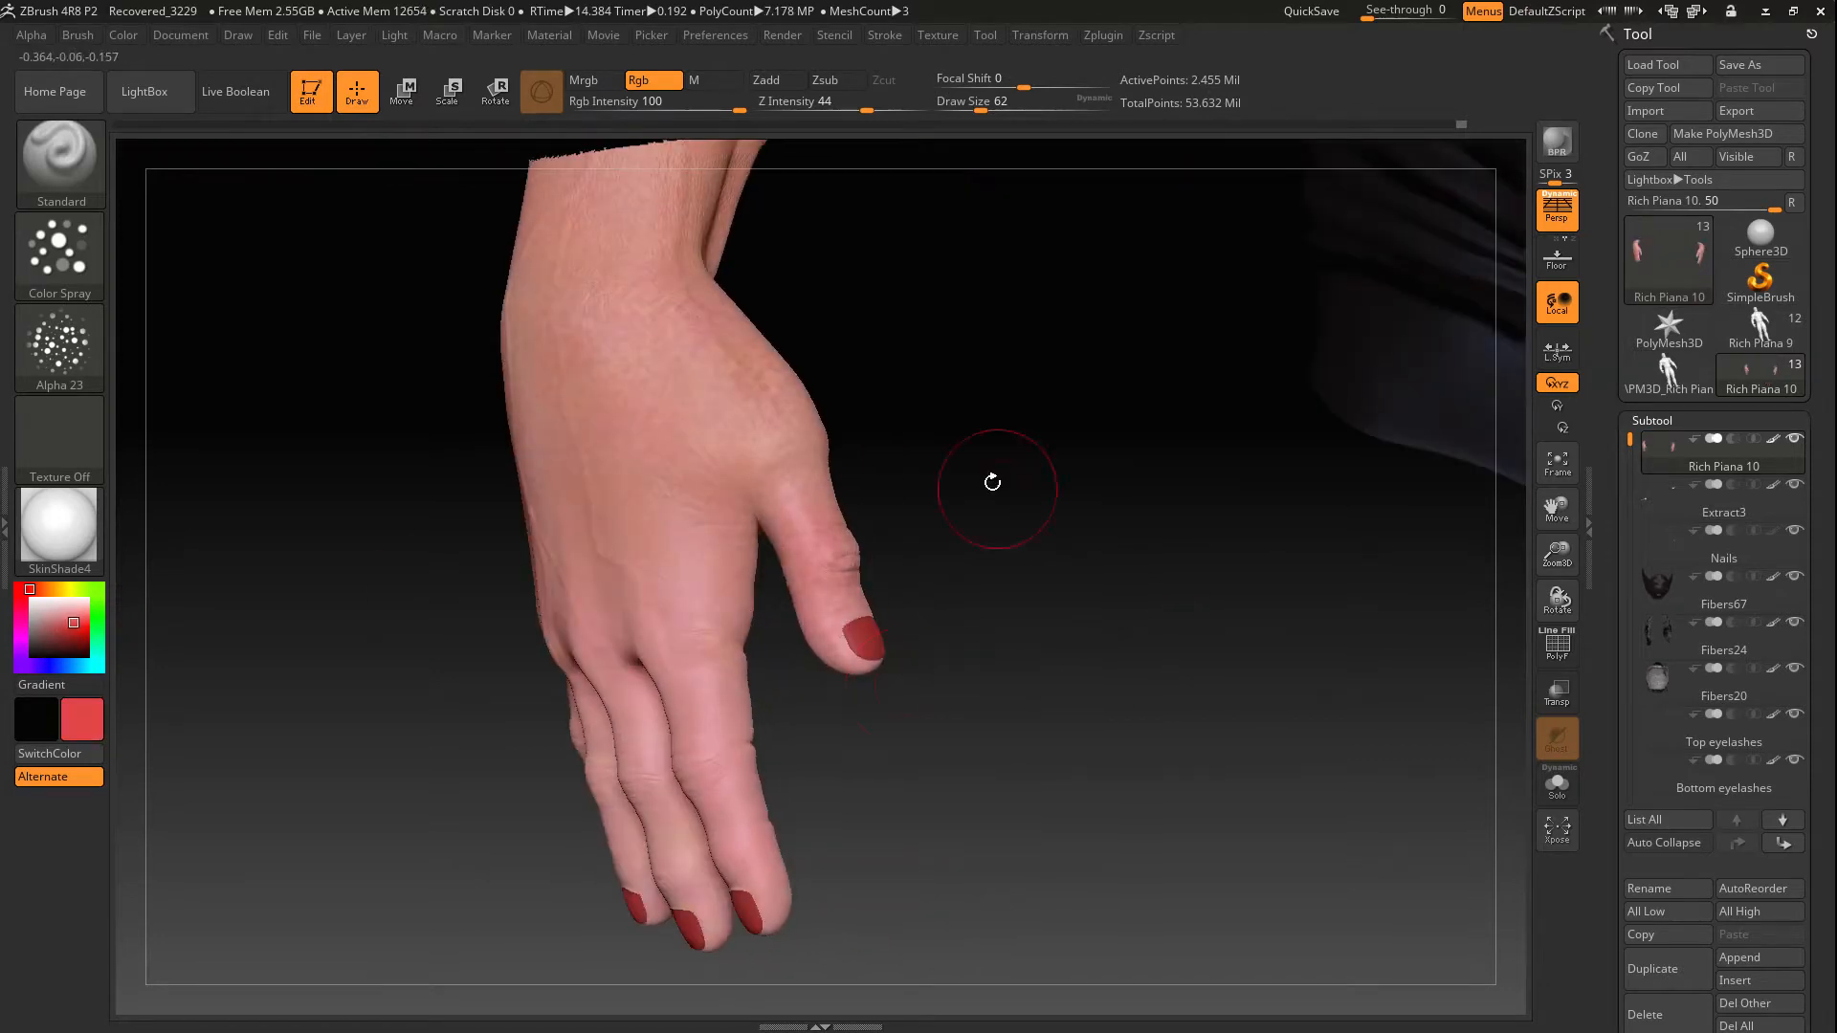
left_click_drag(993, 480, 526, 533)
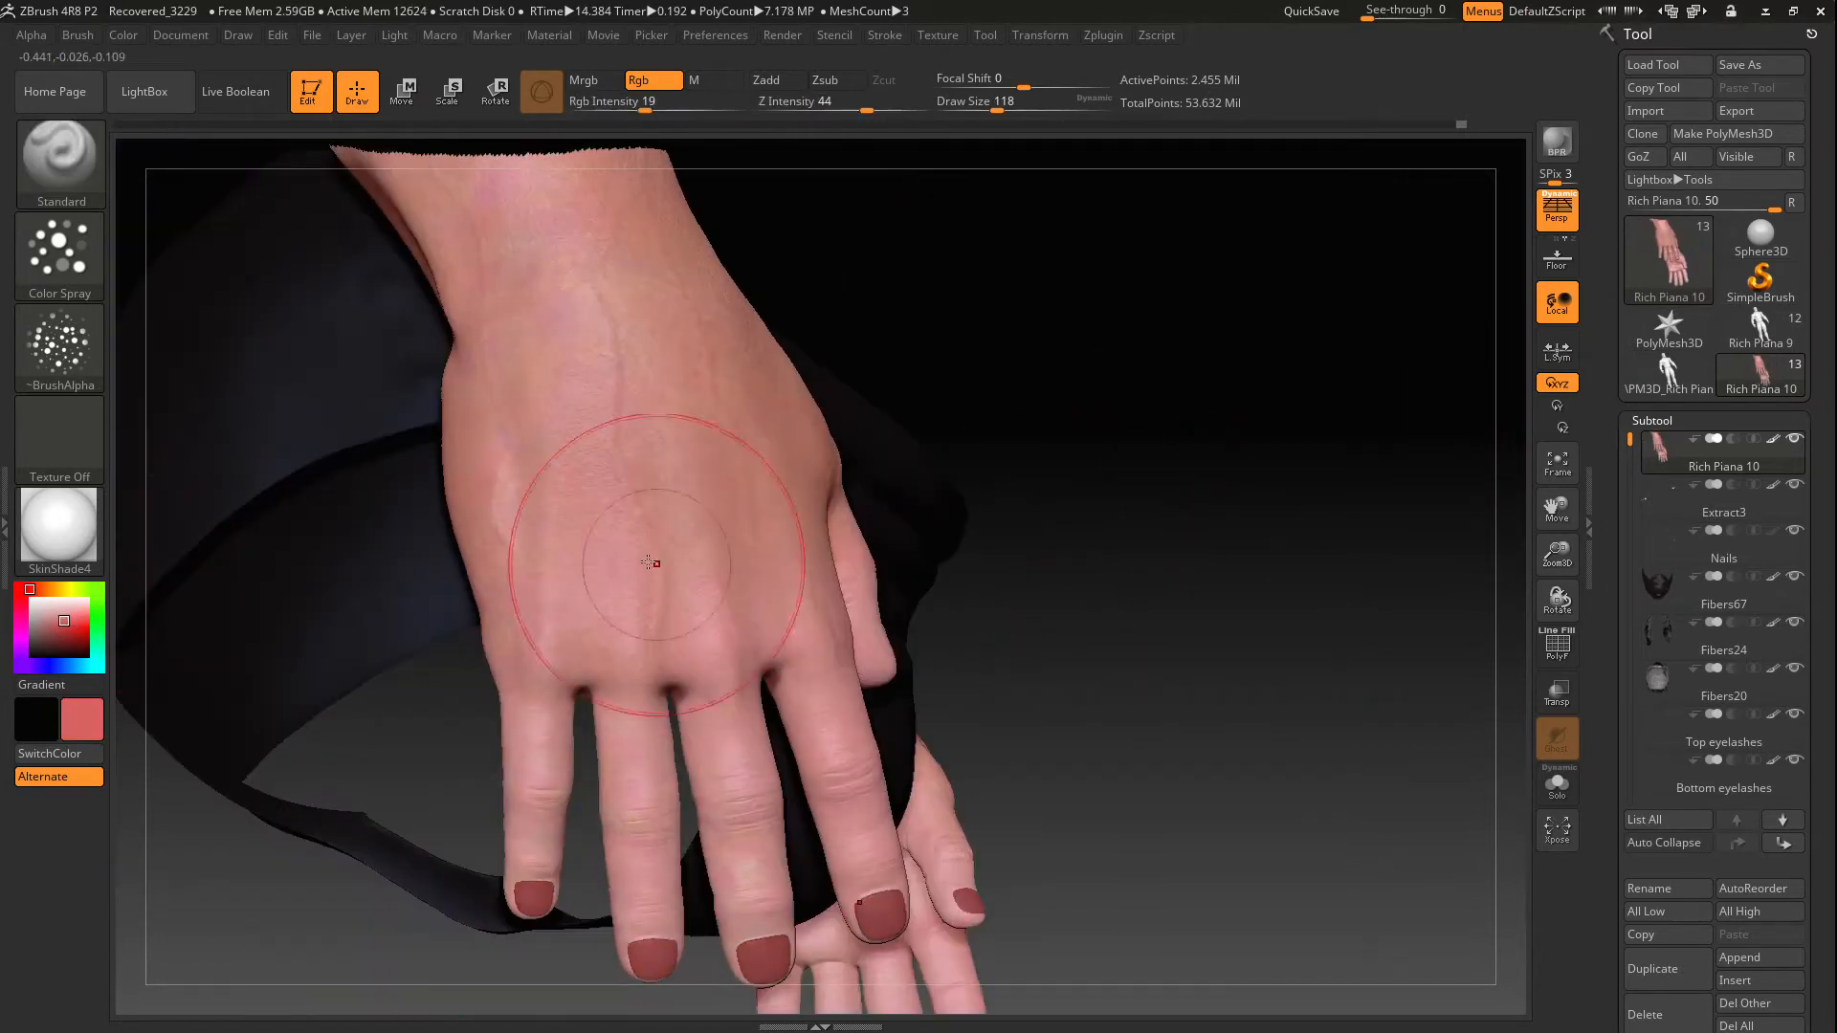
left_click(56, 607)
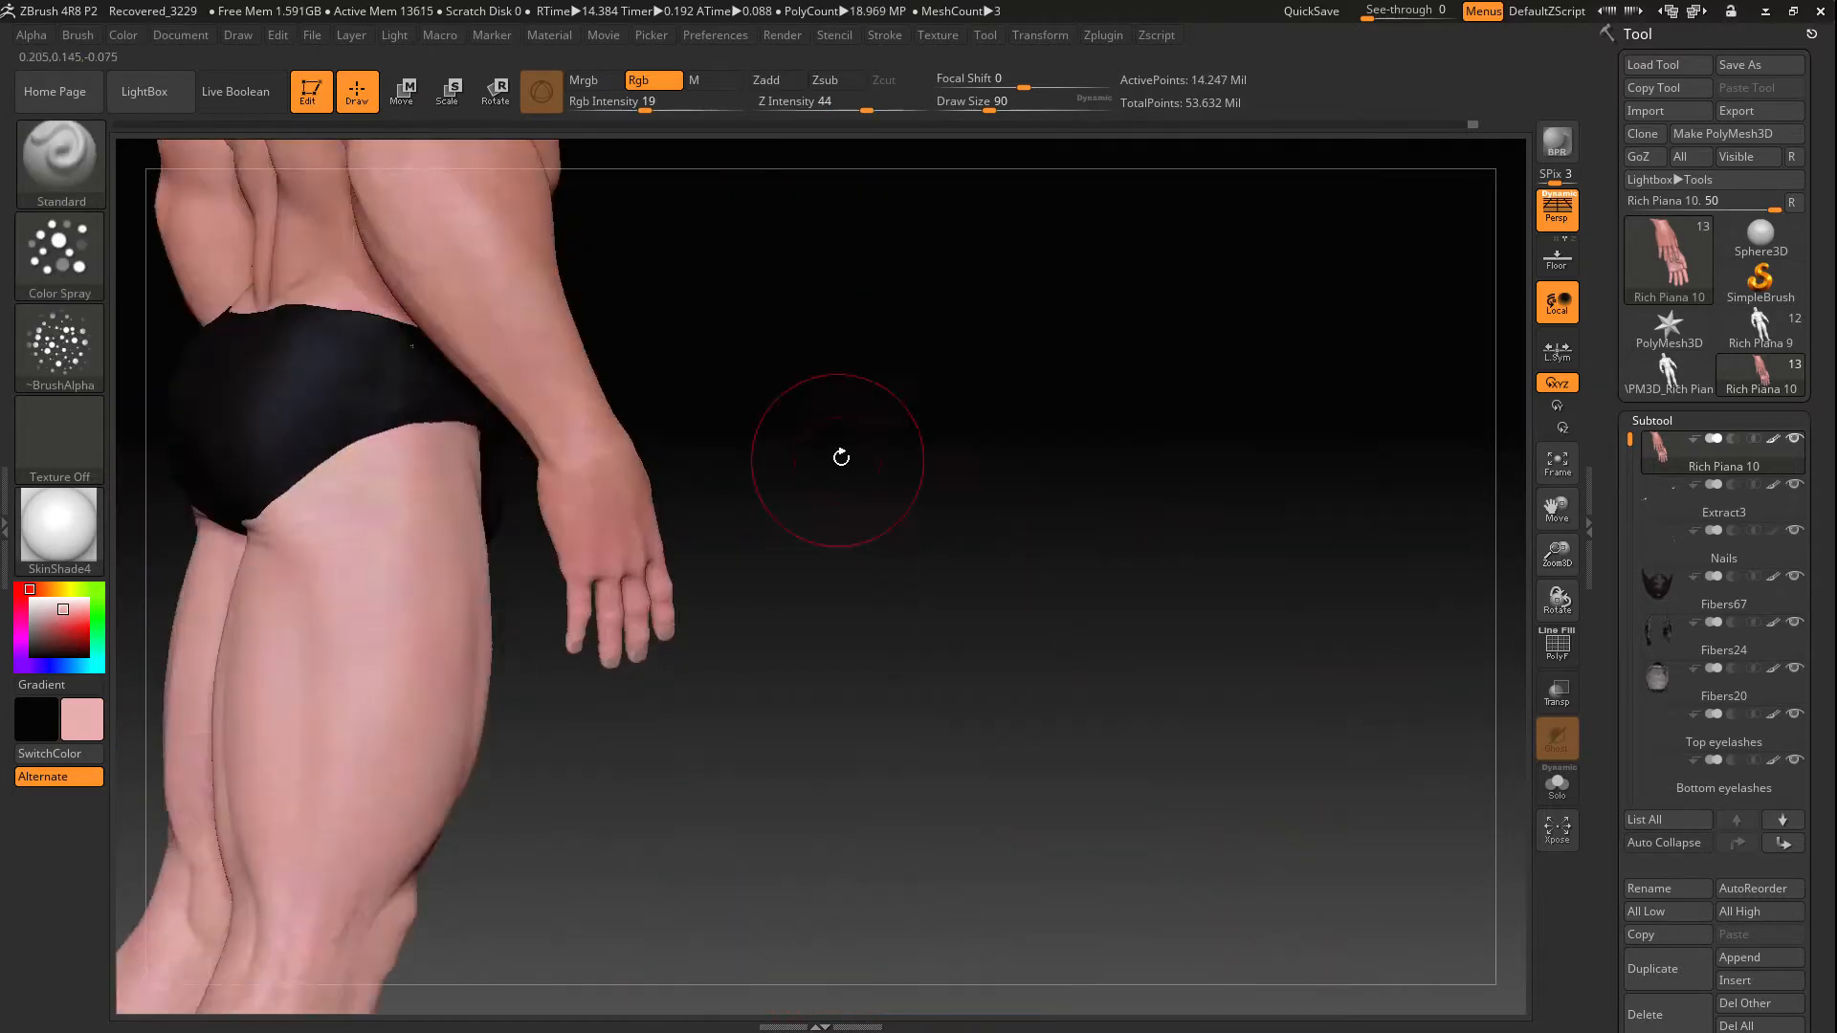
Sample pinkish red skin tones and spray them over the neck, trapezius and chest at draw size 50
mouse_move(837, 455)
left_mouse_down()
mouse_move(861, 469)
mouse_move(842, 490)
mouse_move(809, 245)
left_mouse_up()
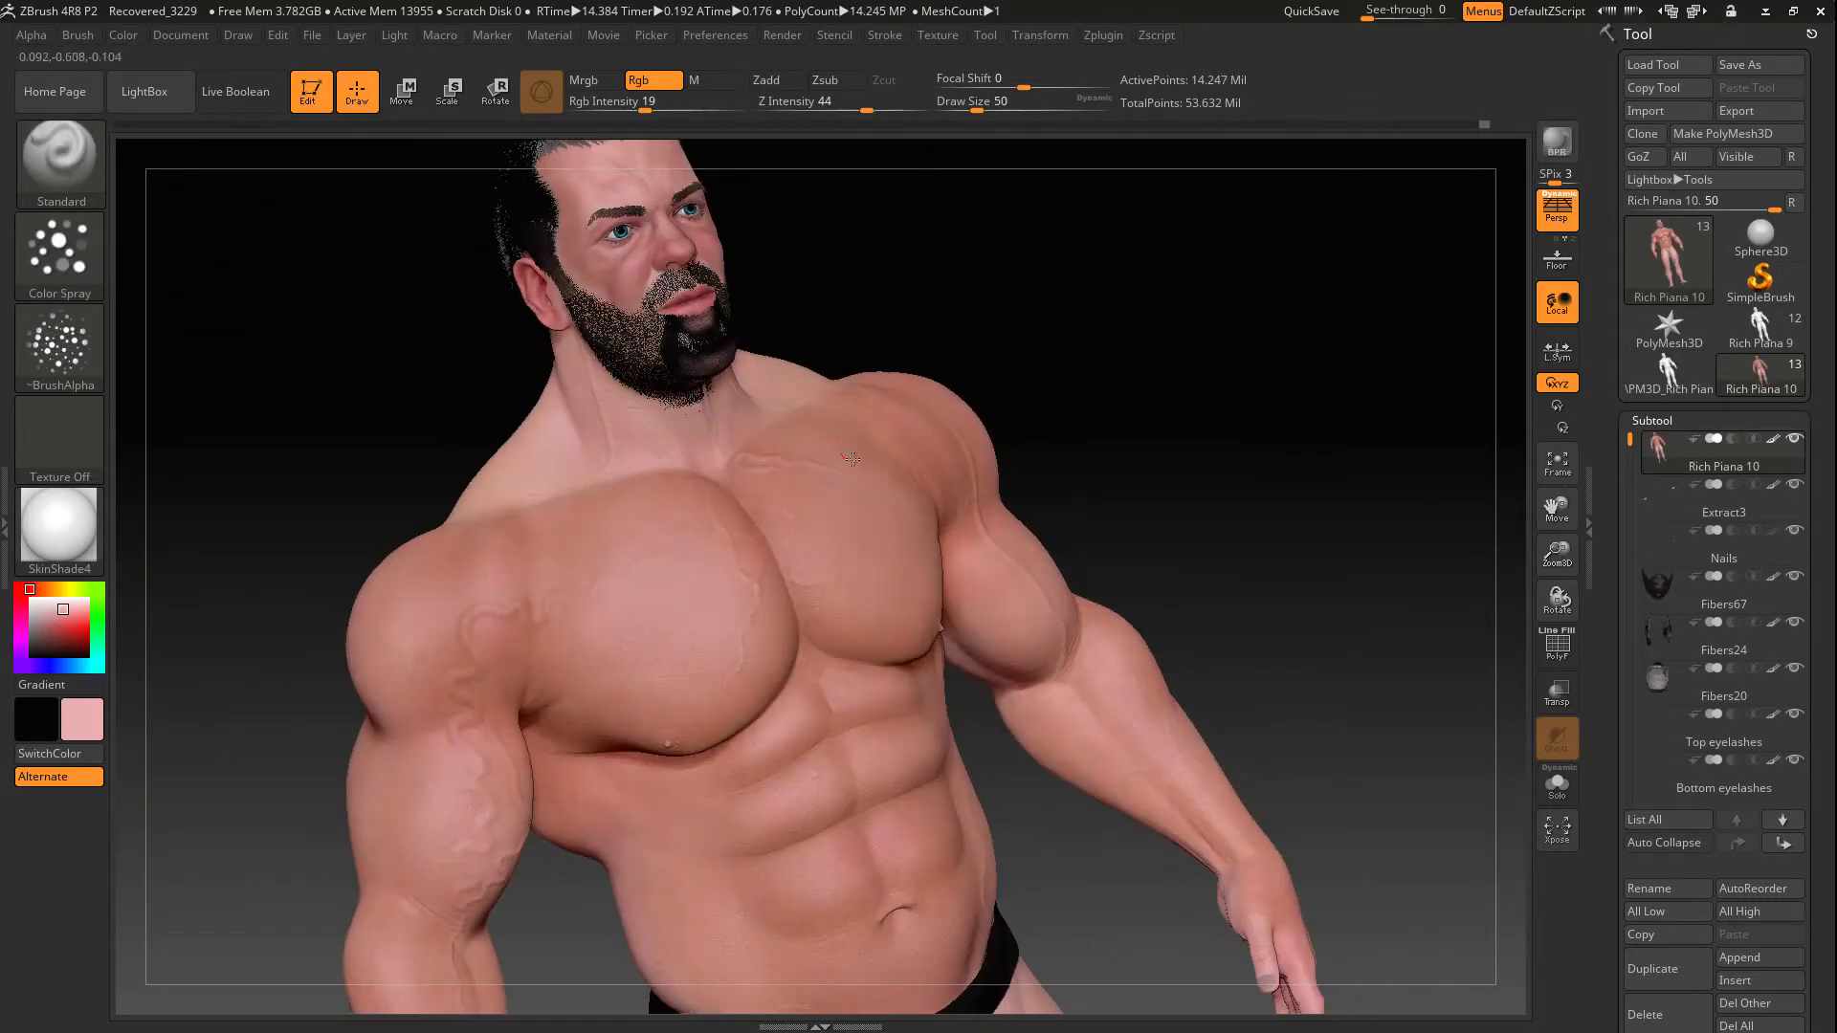
key("c")
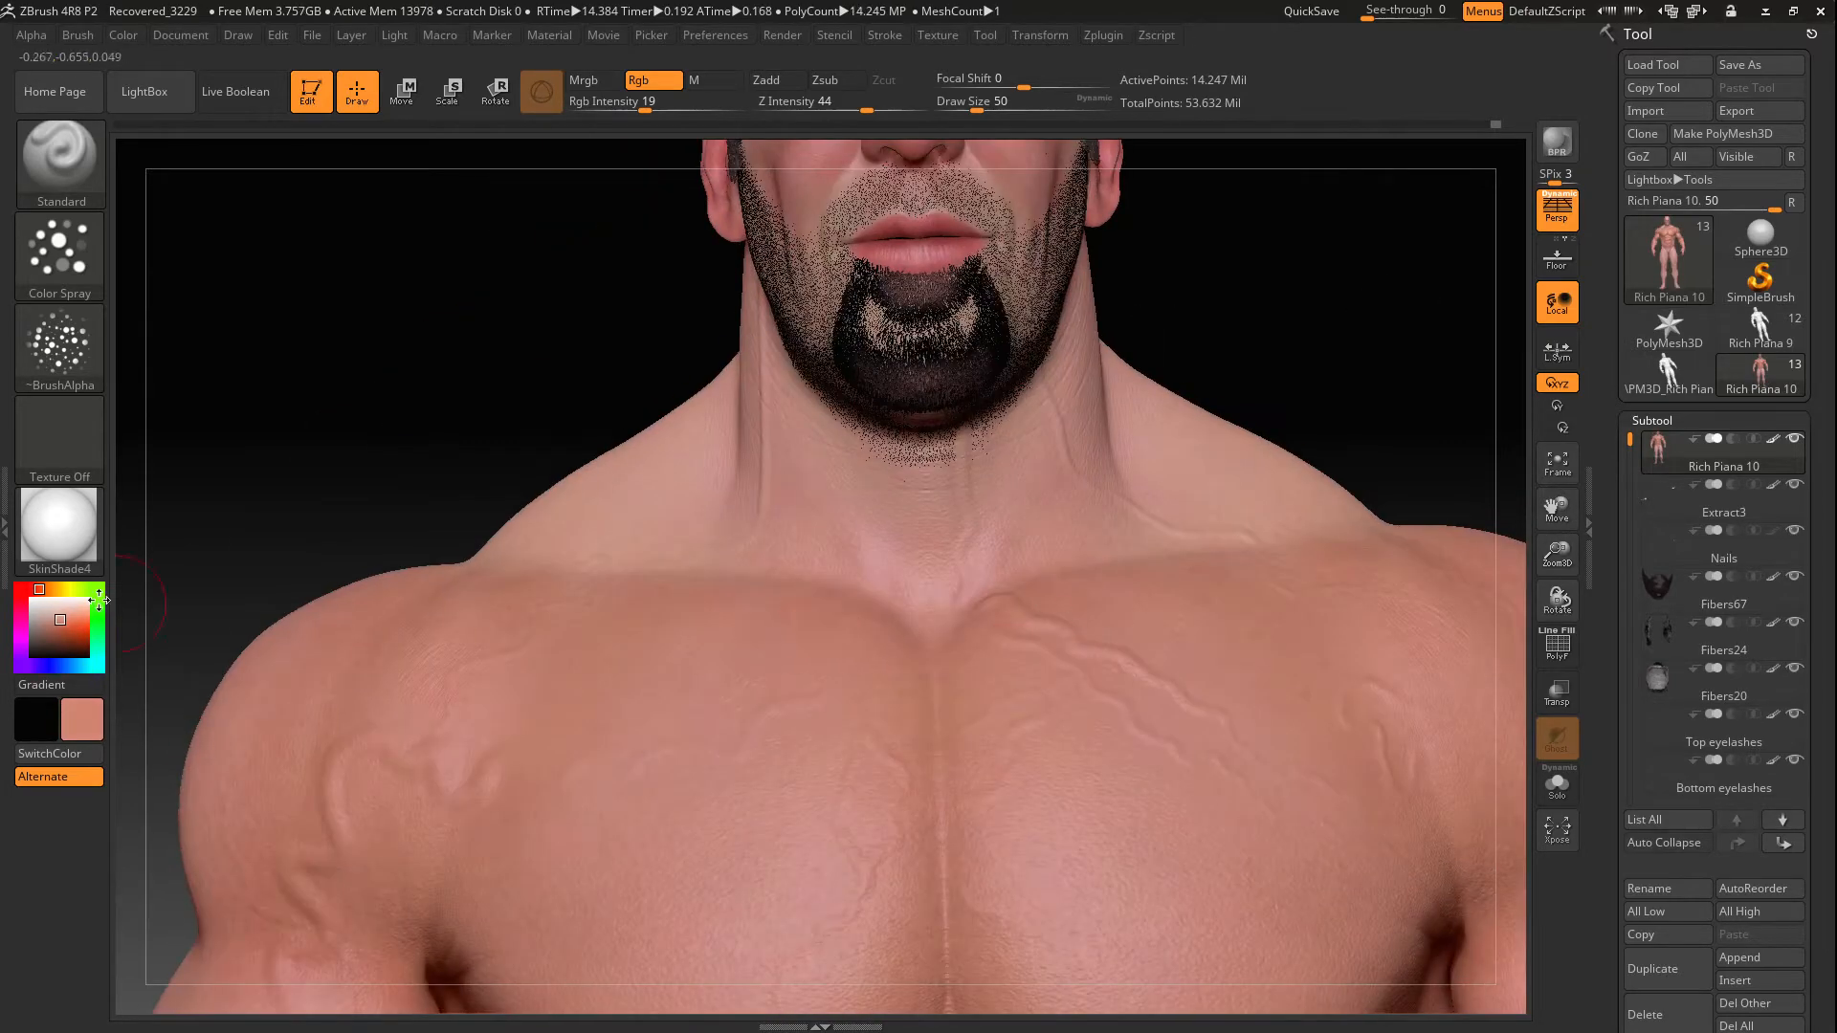
key("c")
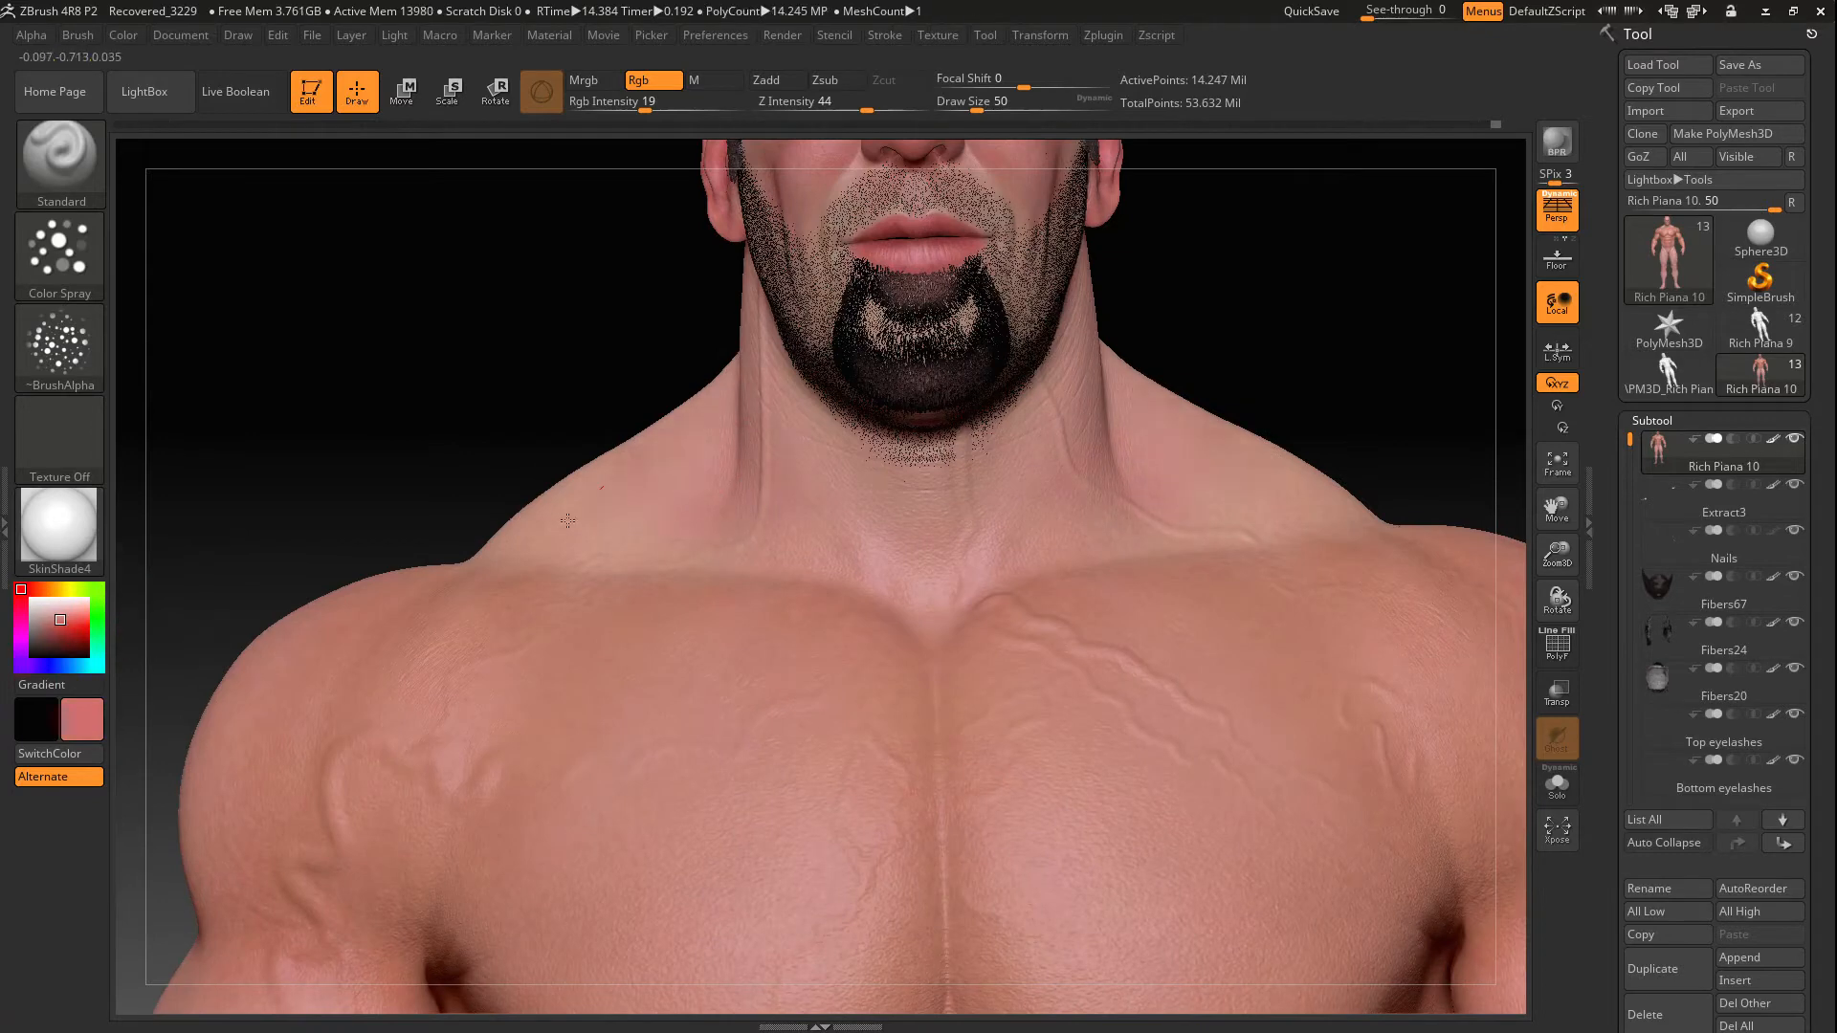
left_click_drag(864, 538, 755, 712)
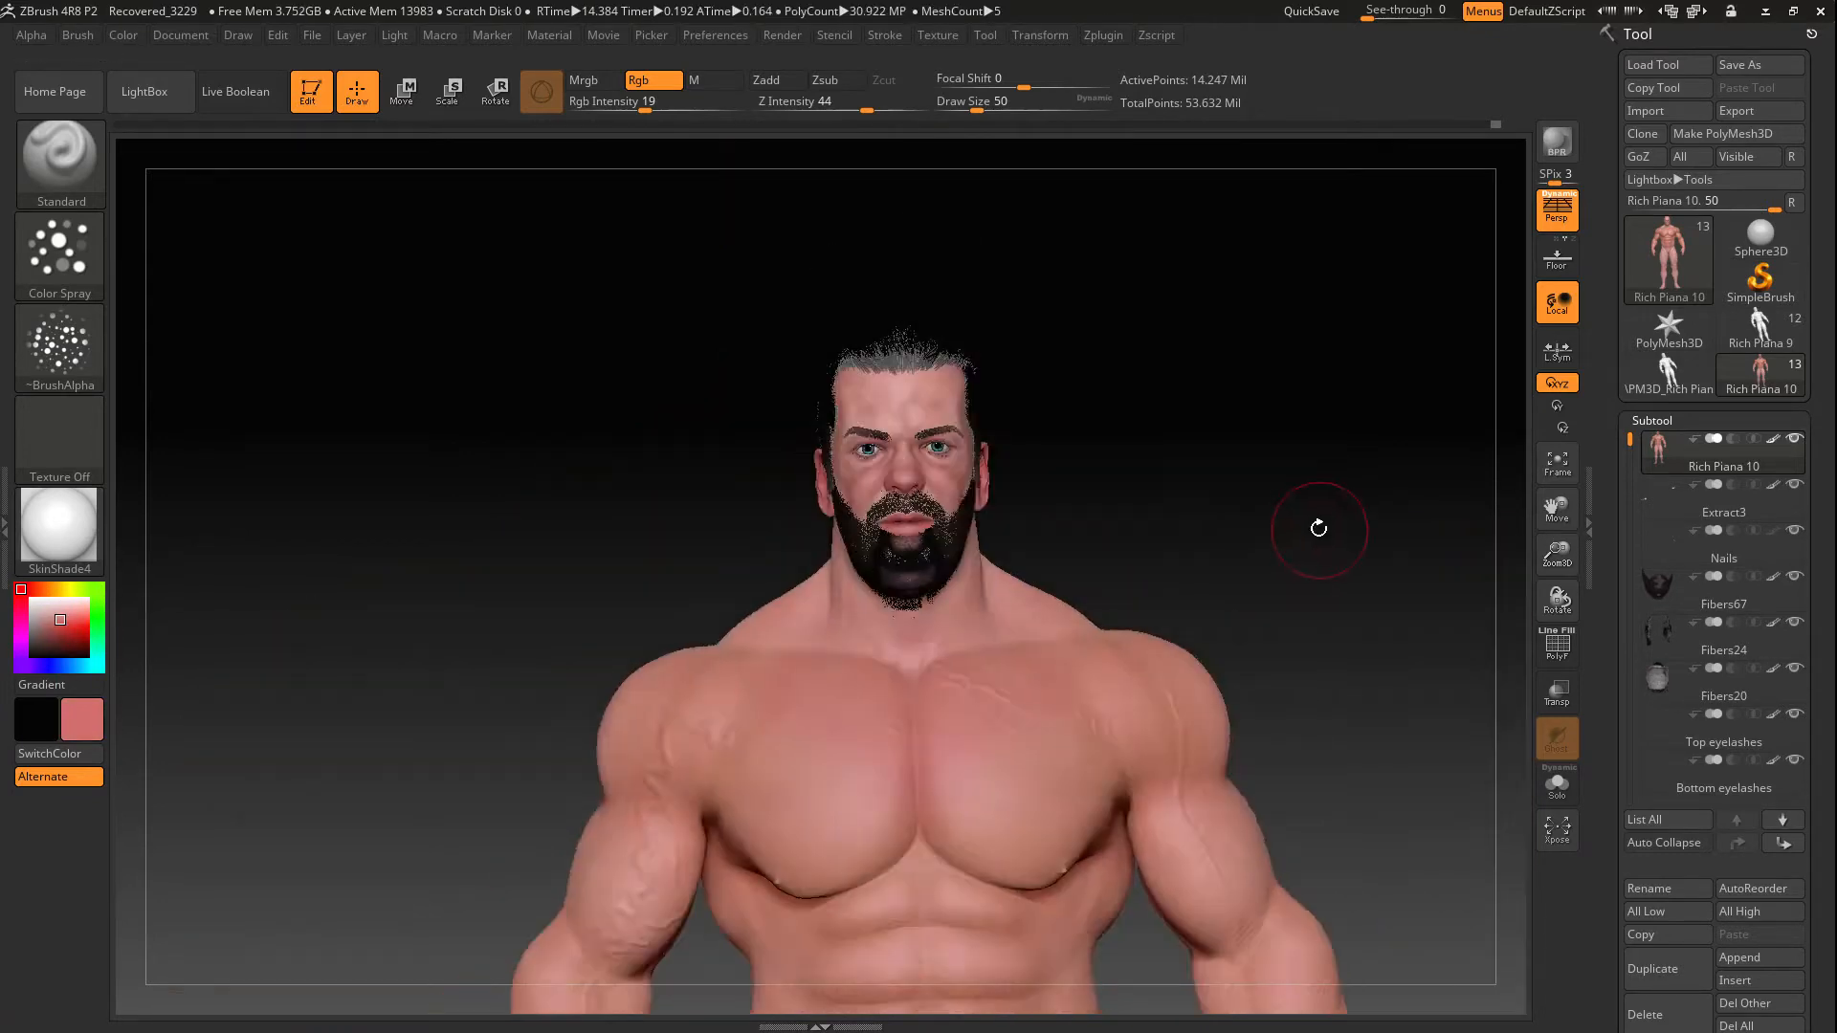
Spray the pink skin tone over the back and the backs of the arms
left_click_drag(1316, 525, 429, 724)
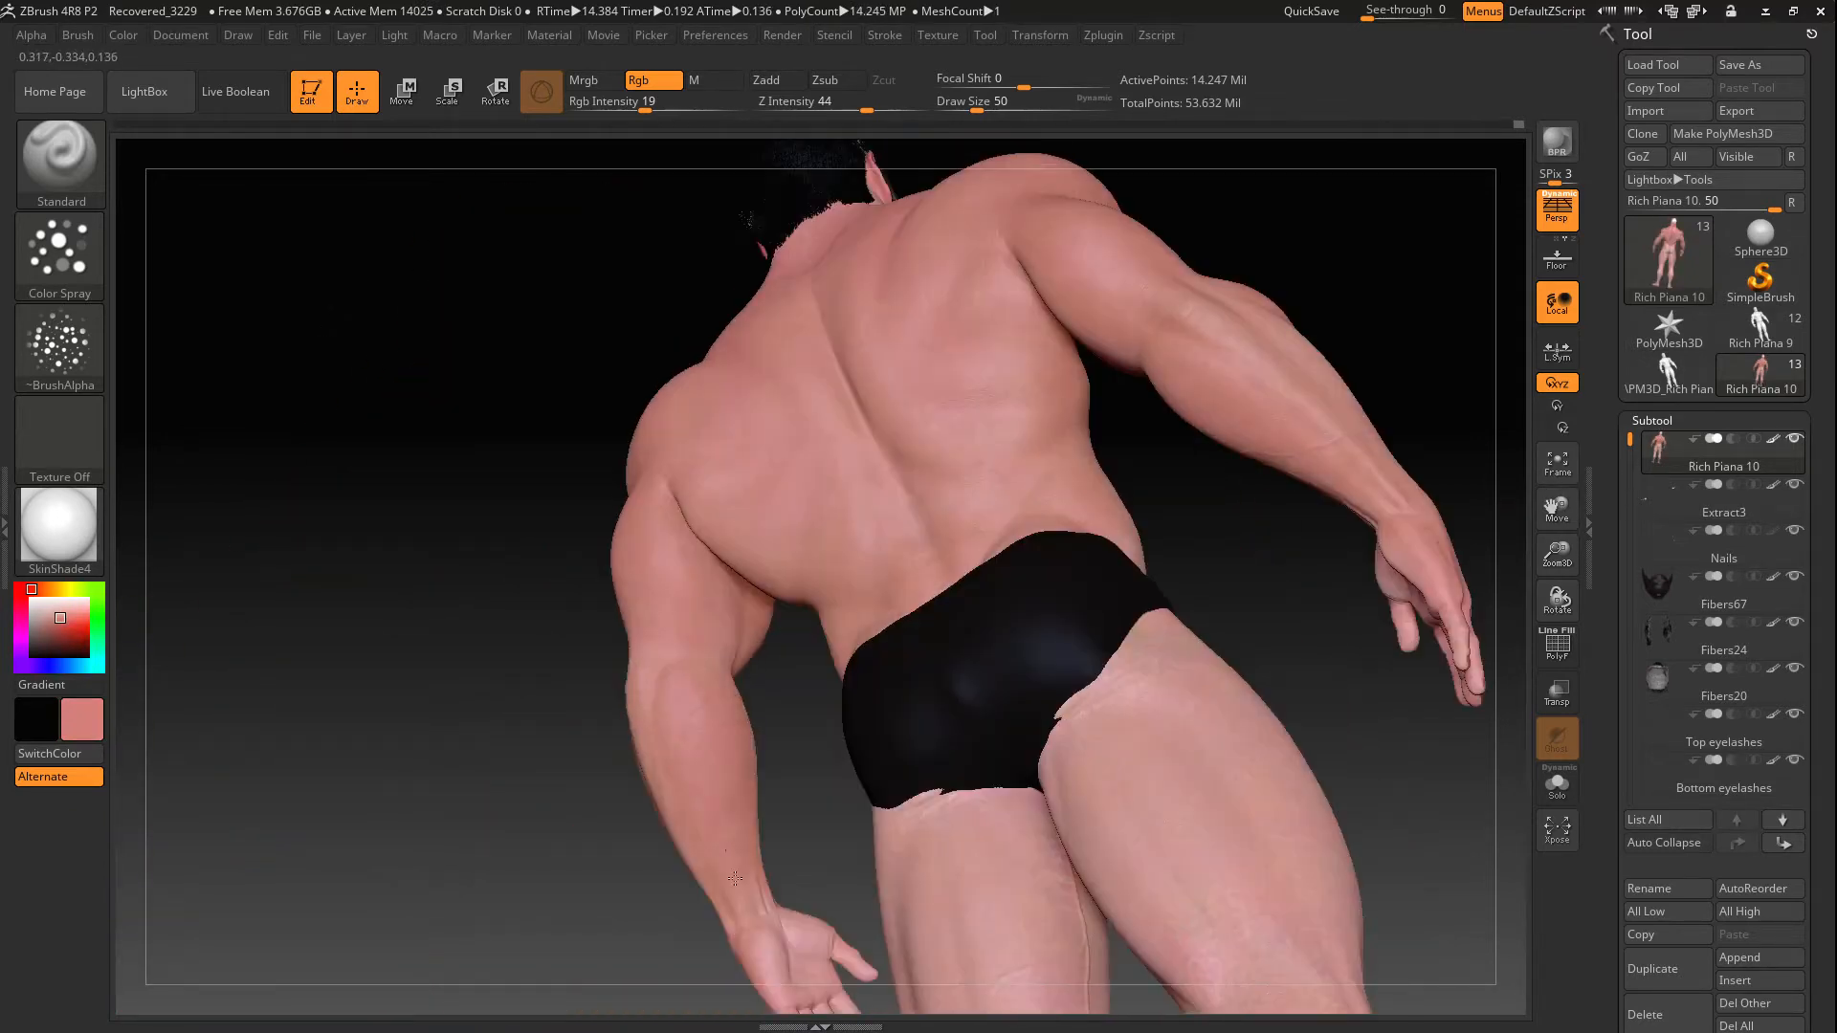
mouse_move(1243, 565)
left_mouse_down()
mouse_move(1377, 561)
mouse_move(1311, 564)
left_mouse_up()
left_click_drag(890, 656, 827, 711)
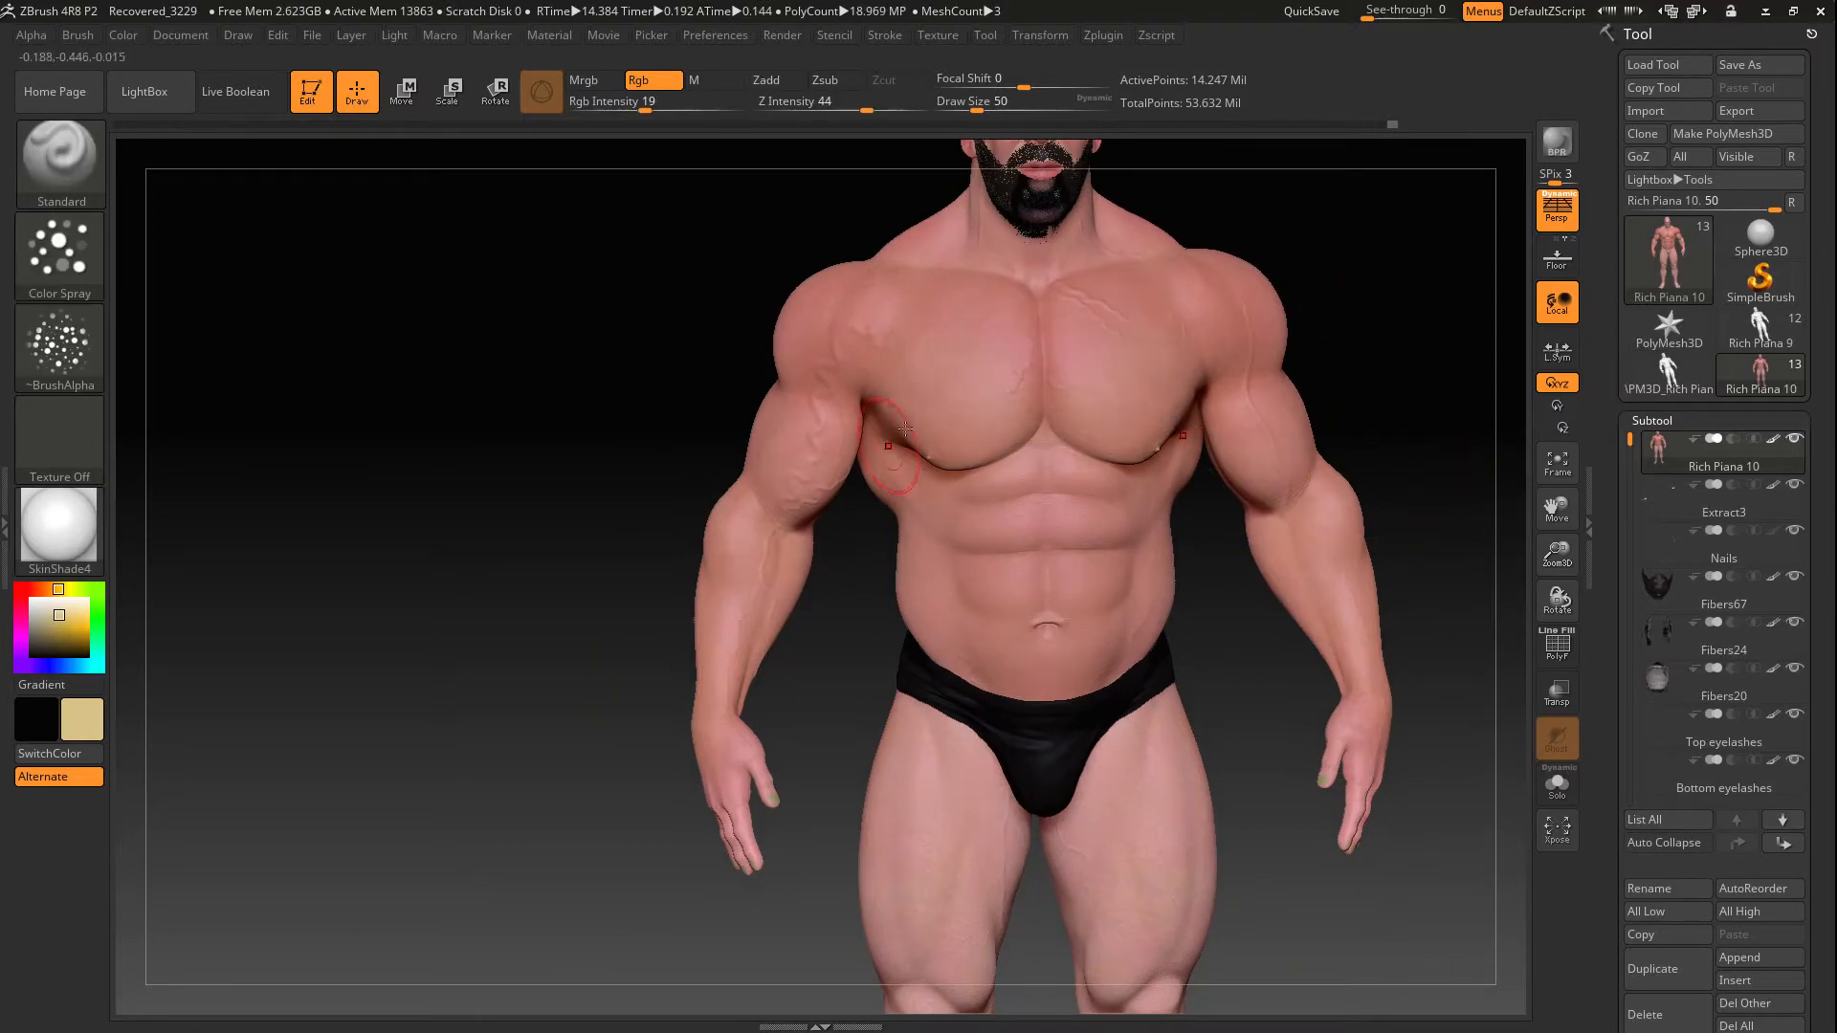
Sample the pinkish skin tone and spray it over the side and back of the neck
key("c")
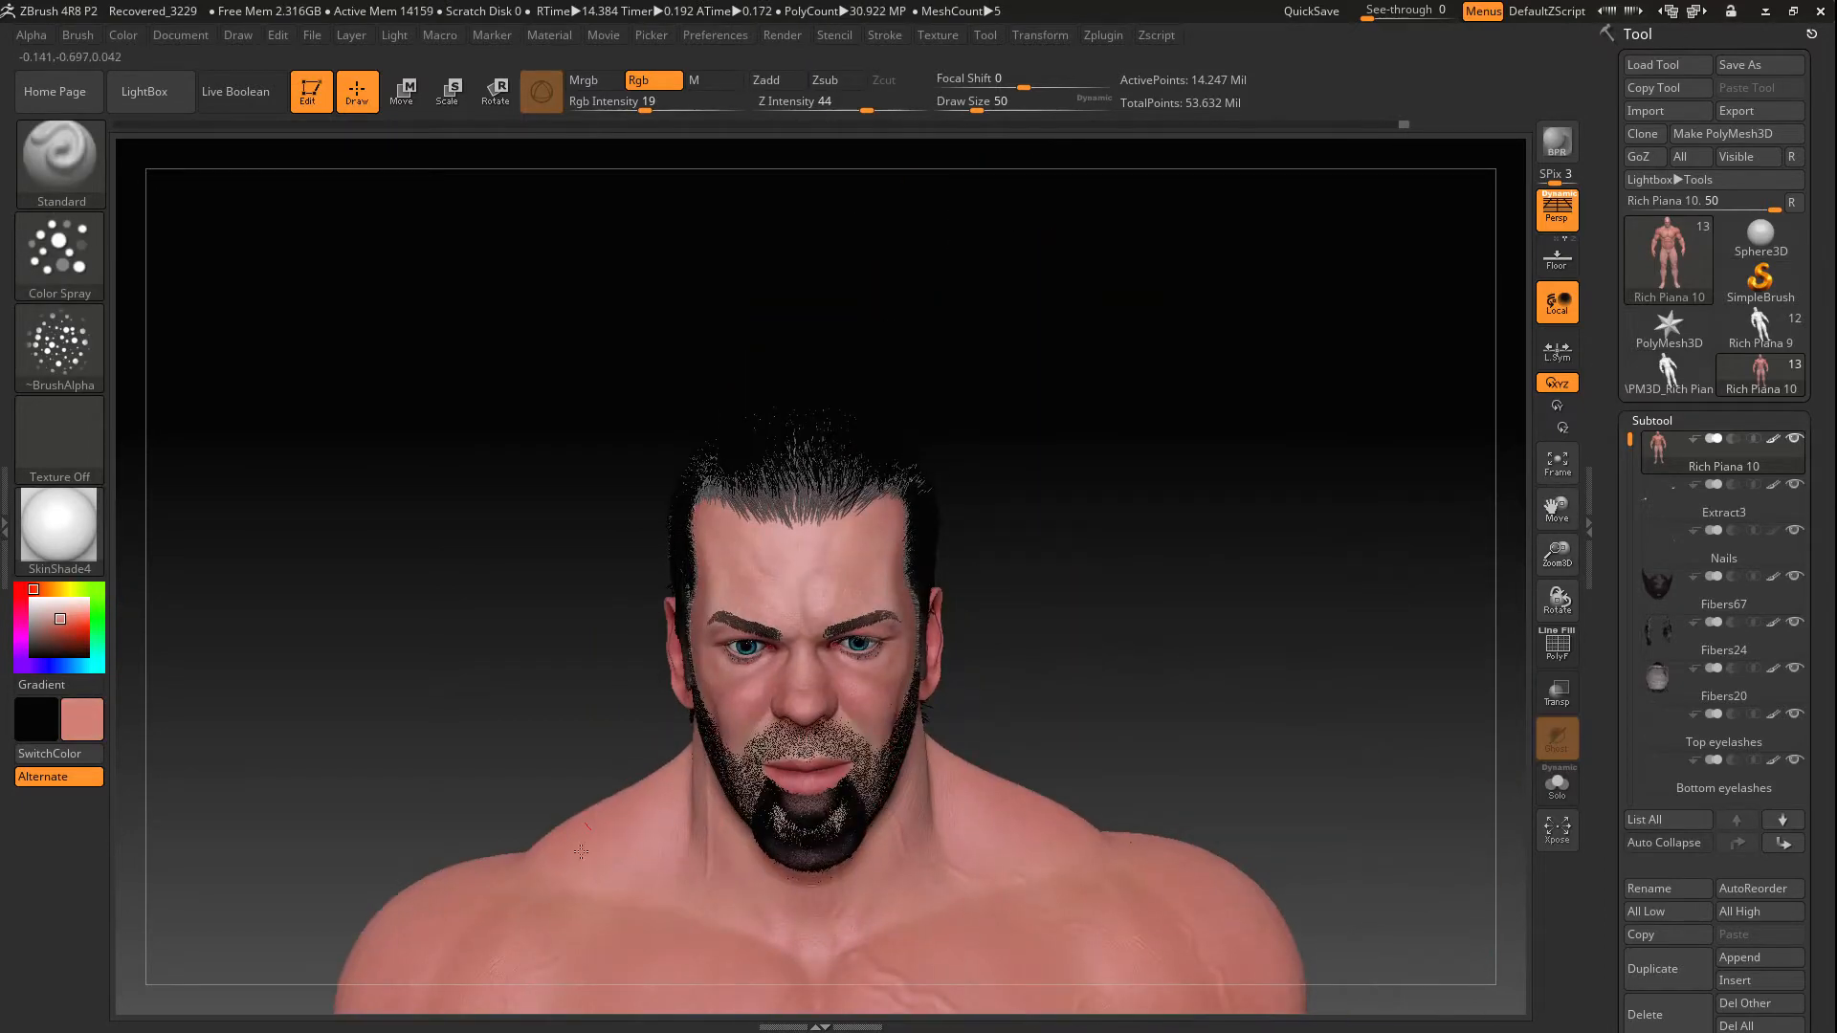
left_click_drag(612, 843, 785, 844)
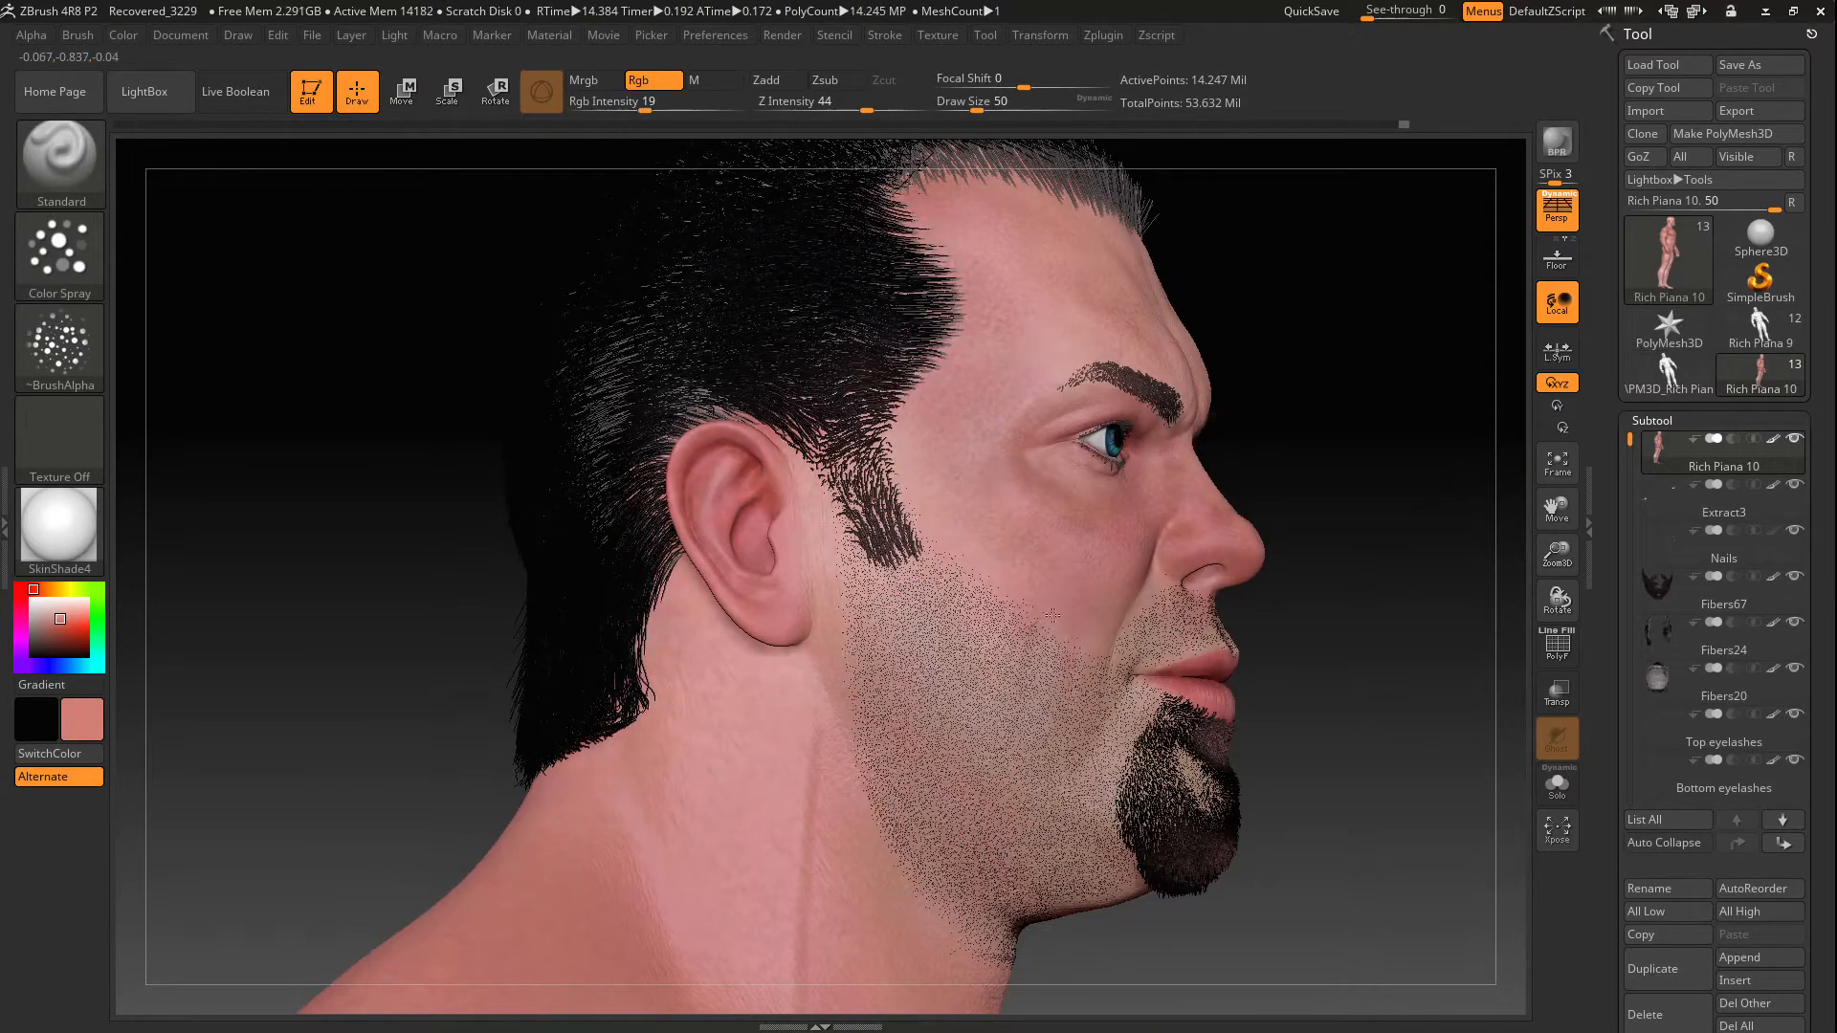
left_click_drag(1320, 478, 1455, 475)
left_click_drag(383, 852, 399, 909)
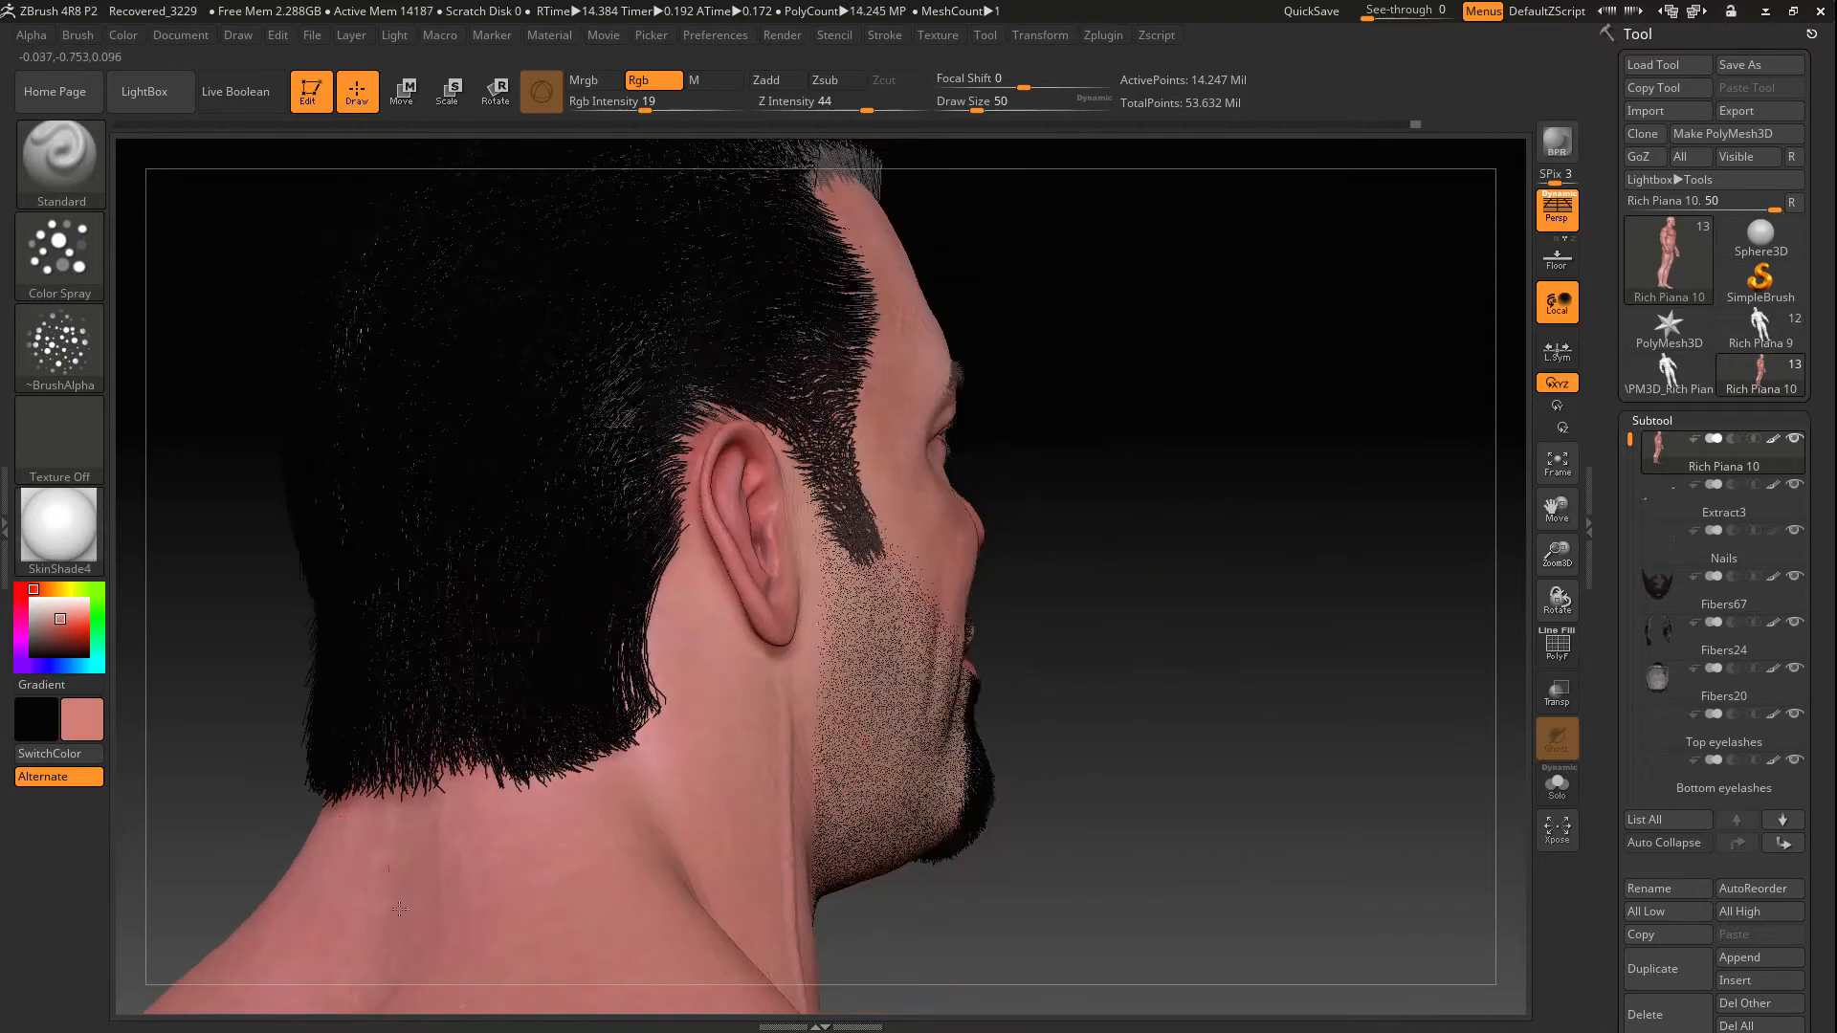
Sample lighter pinks and spray them over the ear and the skin behind it at draw size 22
key("c")
mouse_move(1320, 517)
left_mouse_down()
mouse_move(1387, 517)
mouse_move(1477, 729)
left_mouse_up()
left_click_drag(773, 497, 810, 716)
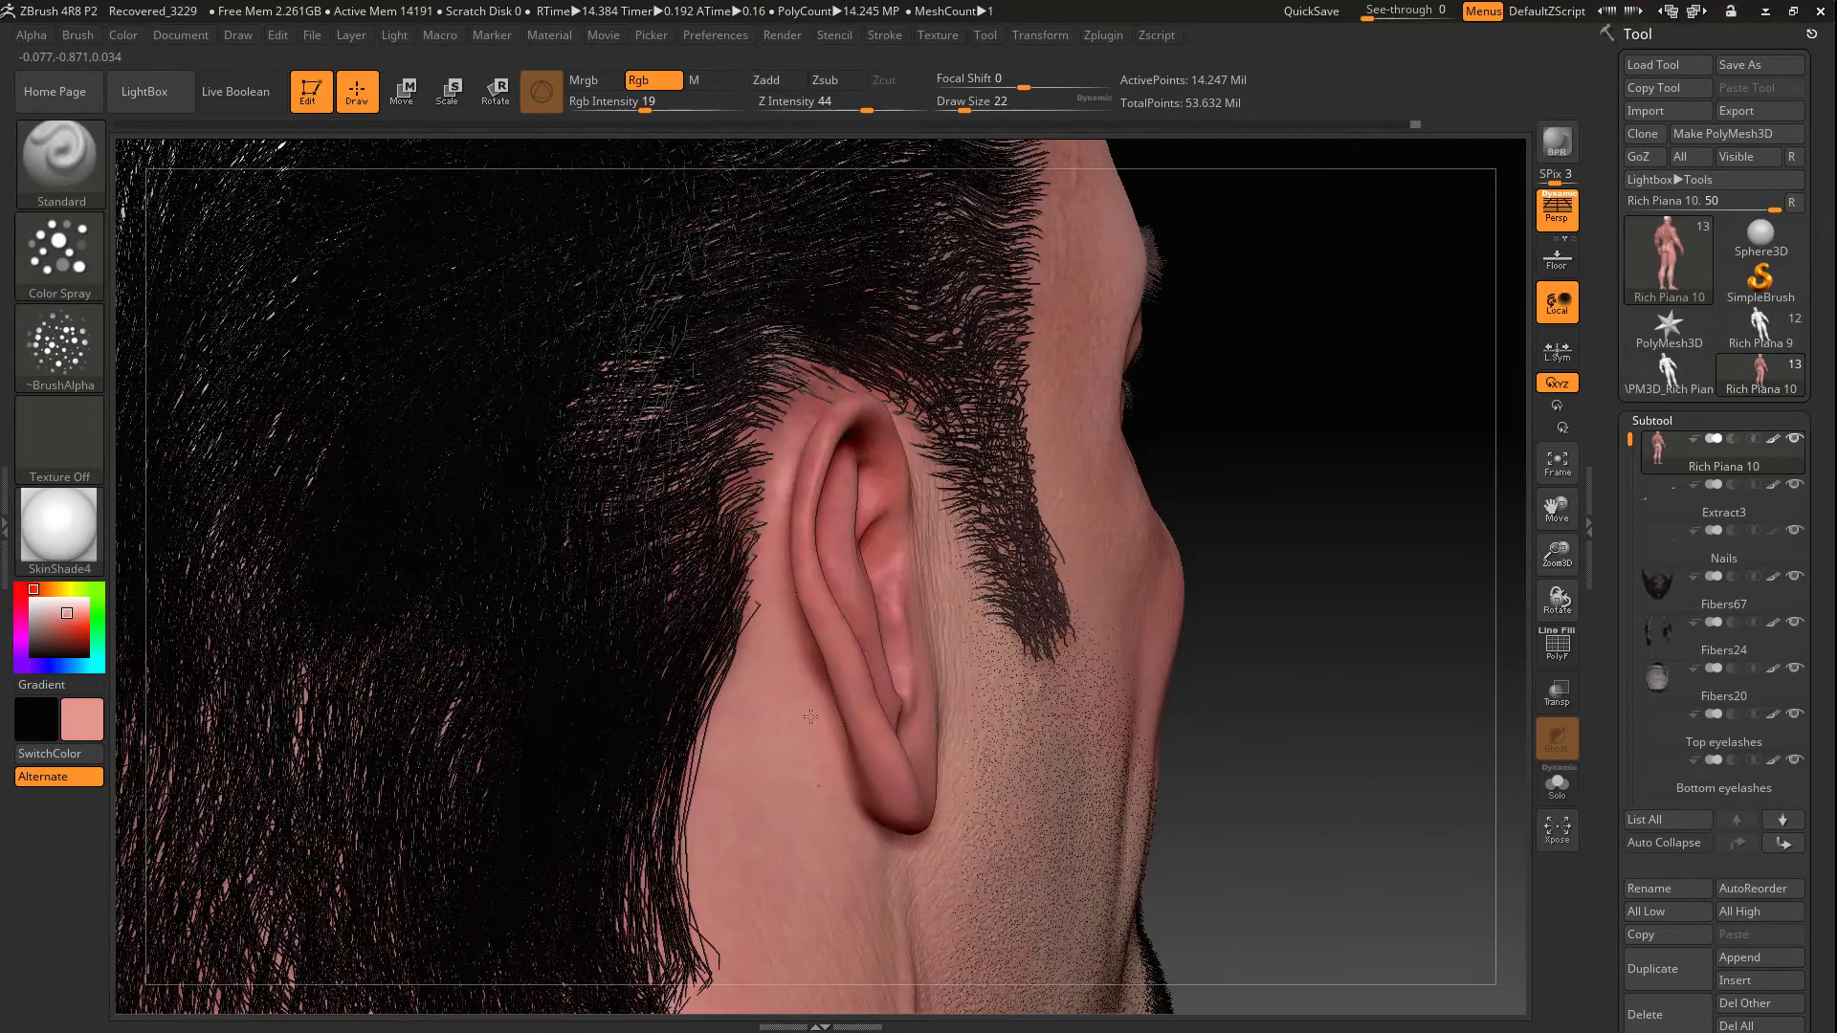
left_click_drag(771, 447, 814, 392)
left_click_drag(1388, 536, 1326, 536)
key("c")
left_click_drag(971, 539, 970, 564)
left_click_drag(1397, 516, 1339, 492)
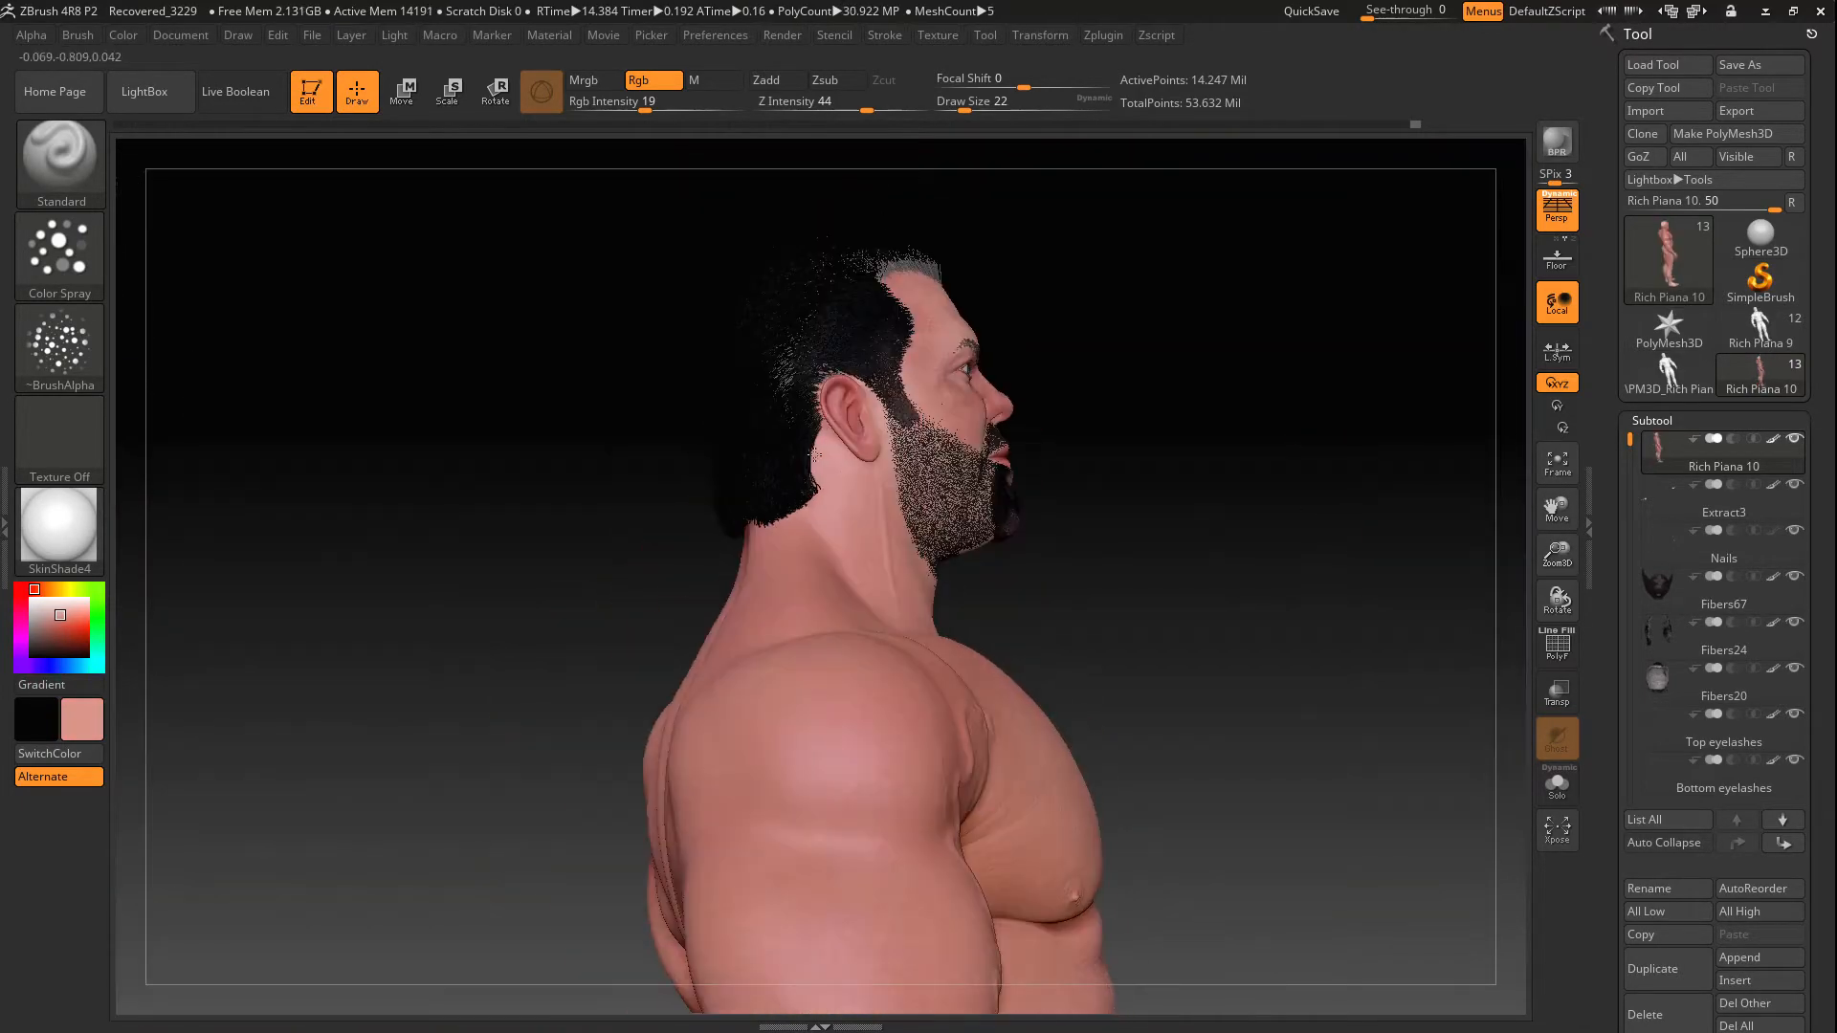
Sample the facial skin tone and spray reddish pink over the temple and cheek
left_click_drag(1168, 565, 1242, 566)
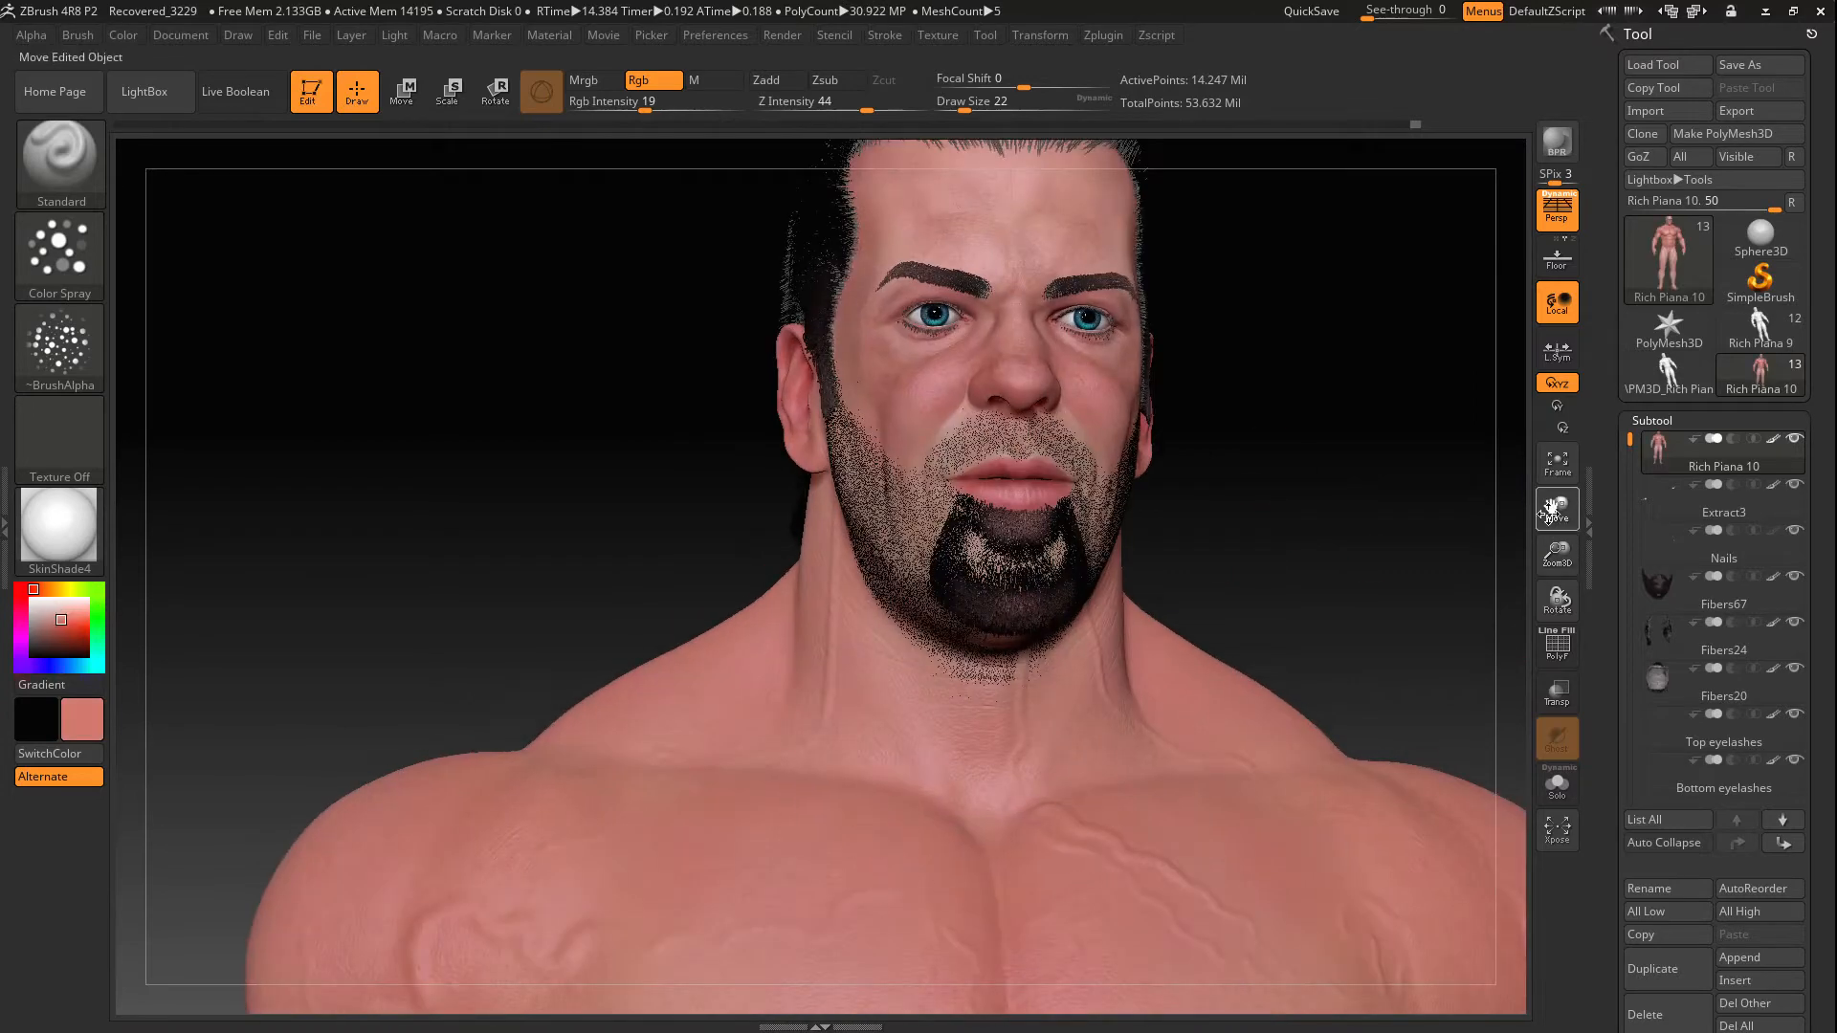
left_click_drag(1501, 497, 1425, 681, "alt")
left_click_drag(1143, 411, 1278, 417)
key("c")
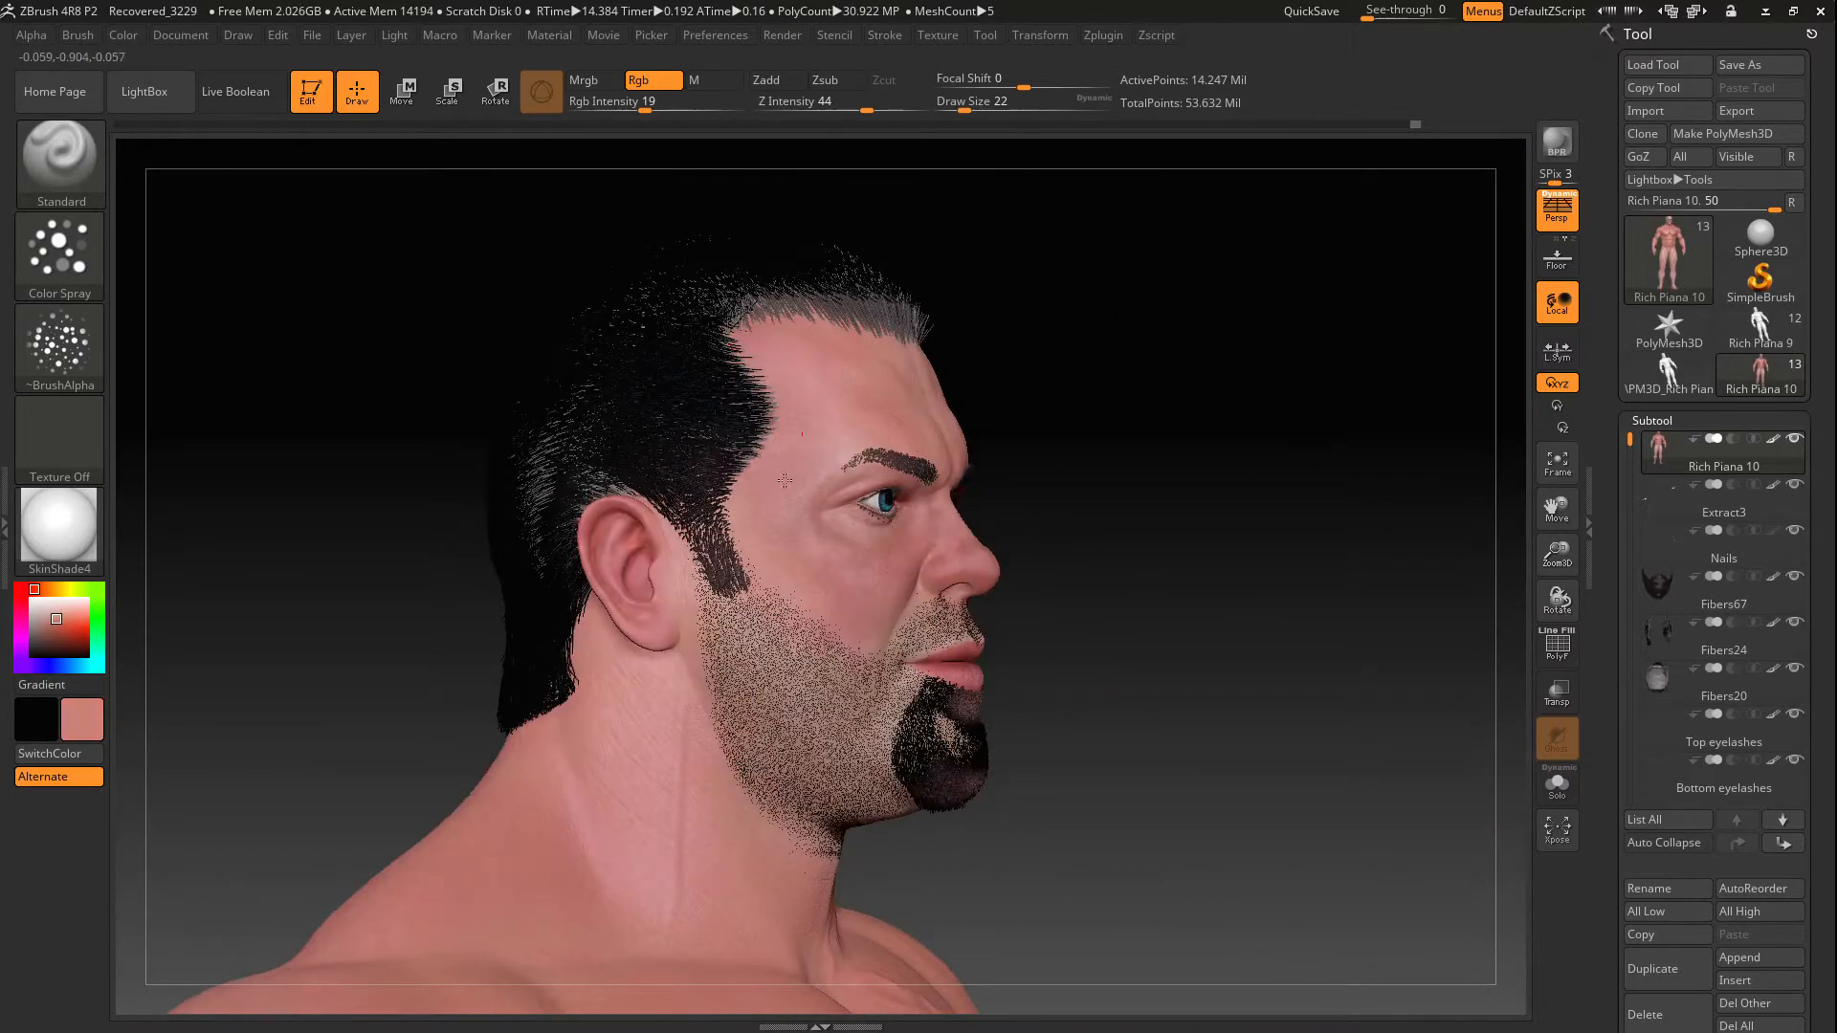
left_click_drag(797, 520, 954, 562)
right_click_drag(875, 569, 877, 626, "ctrl")
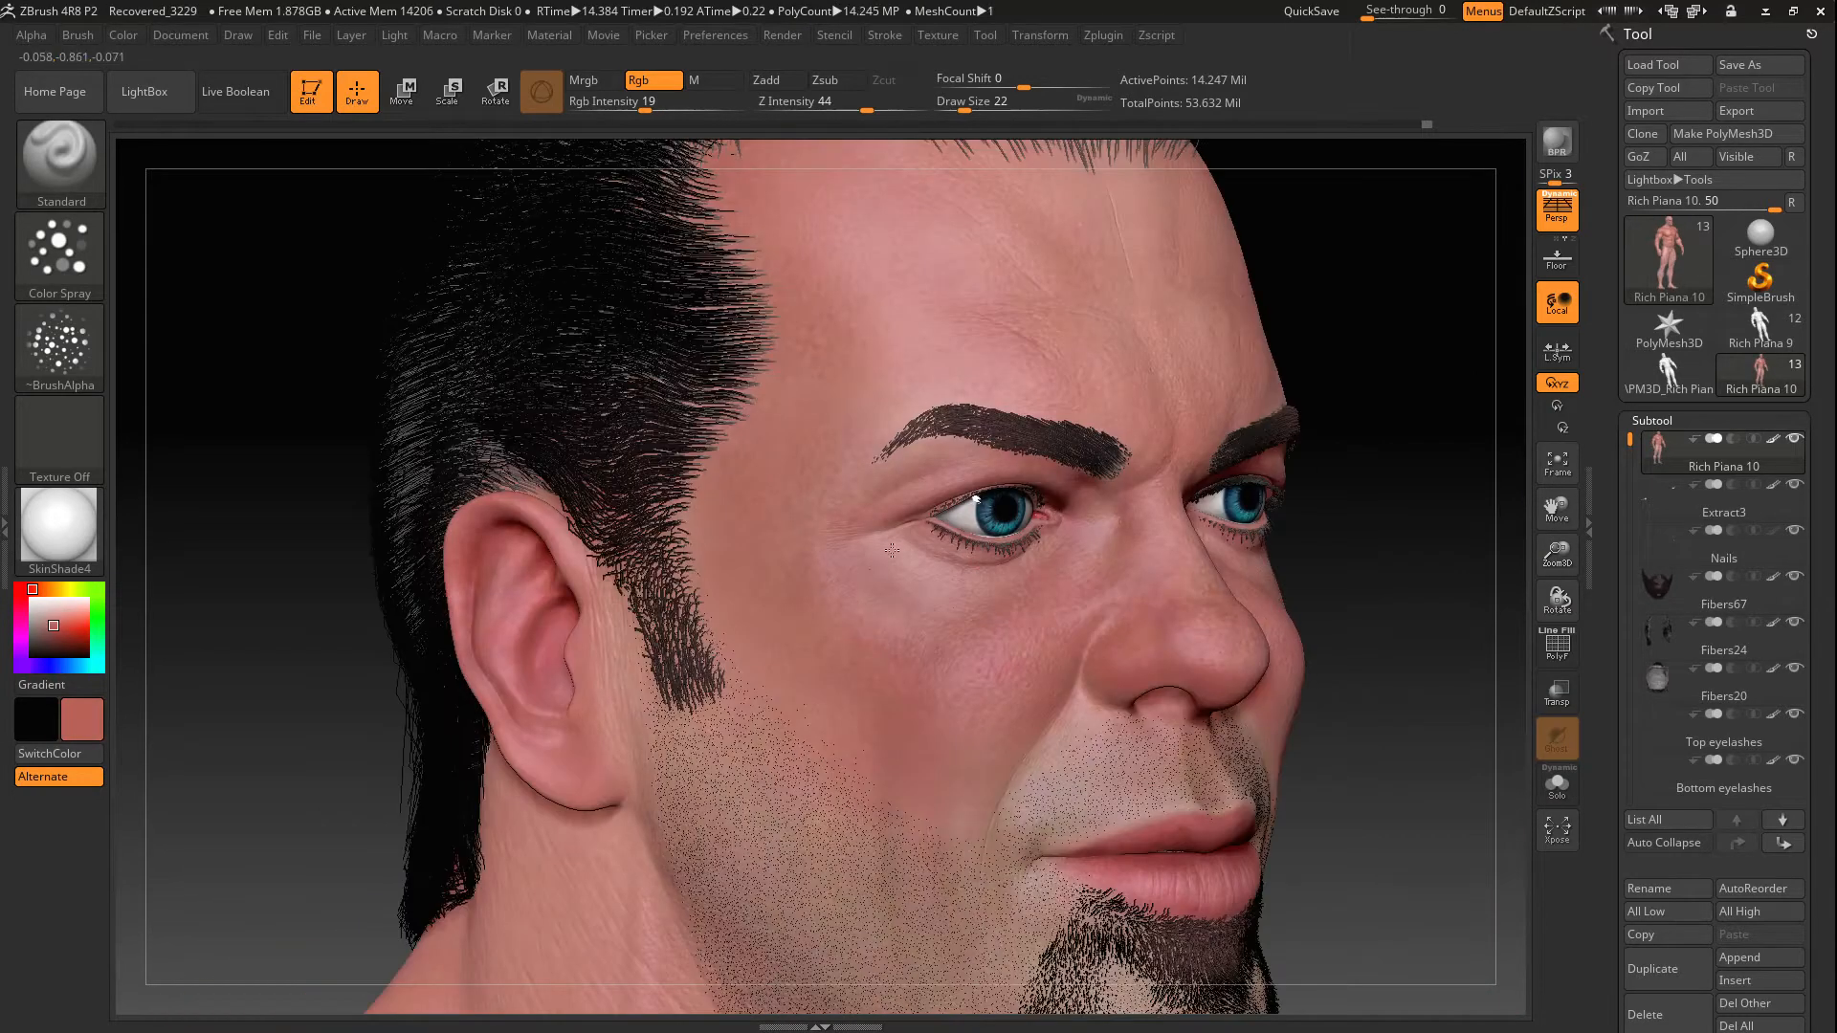
Blend sampled pink tones over the forehead and temples at RGB intensity 19
left_click_drag(1340, 453, 993, 540)
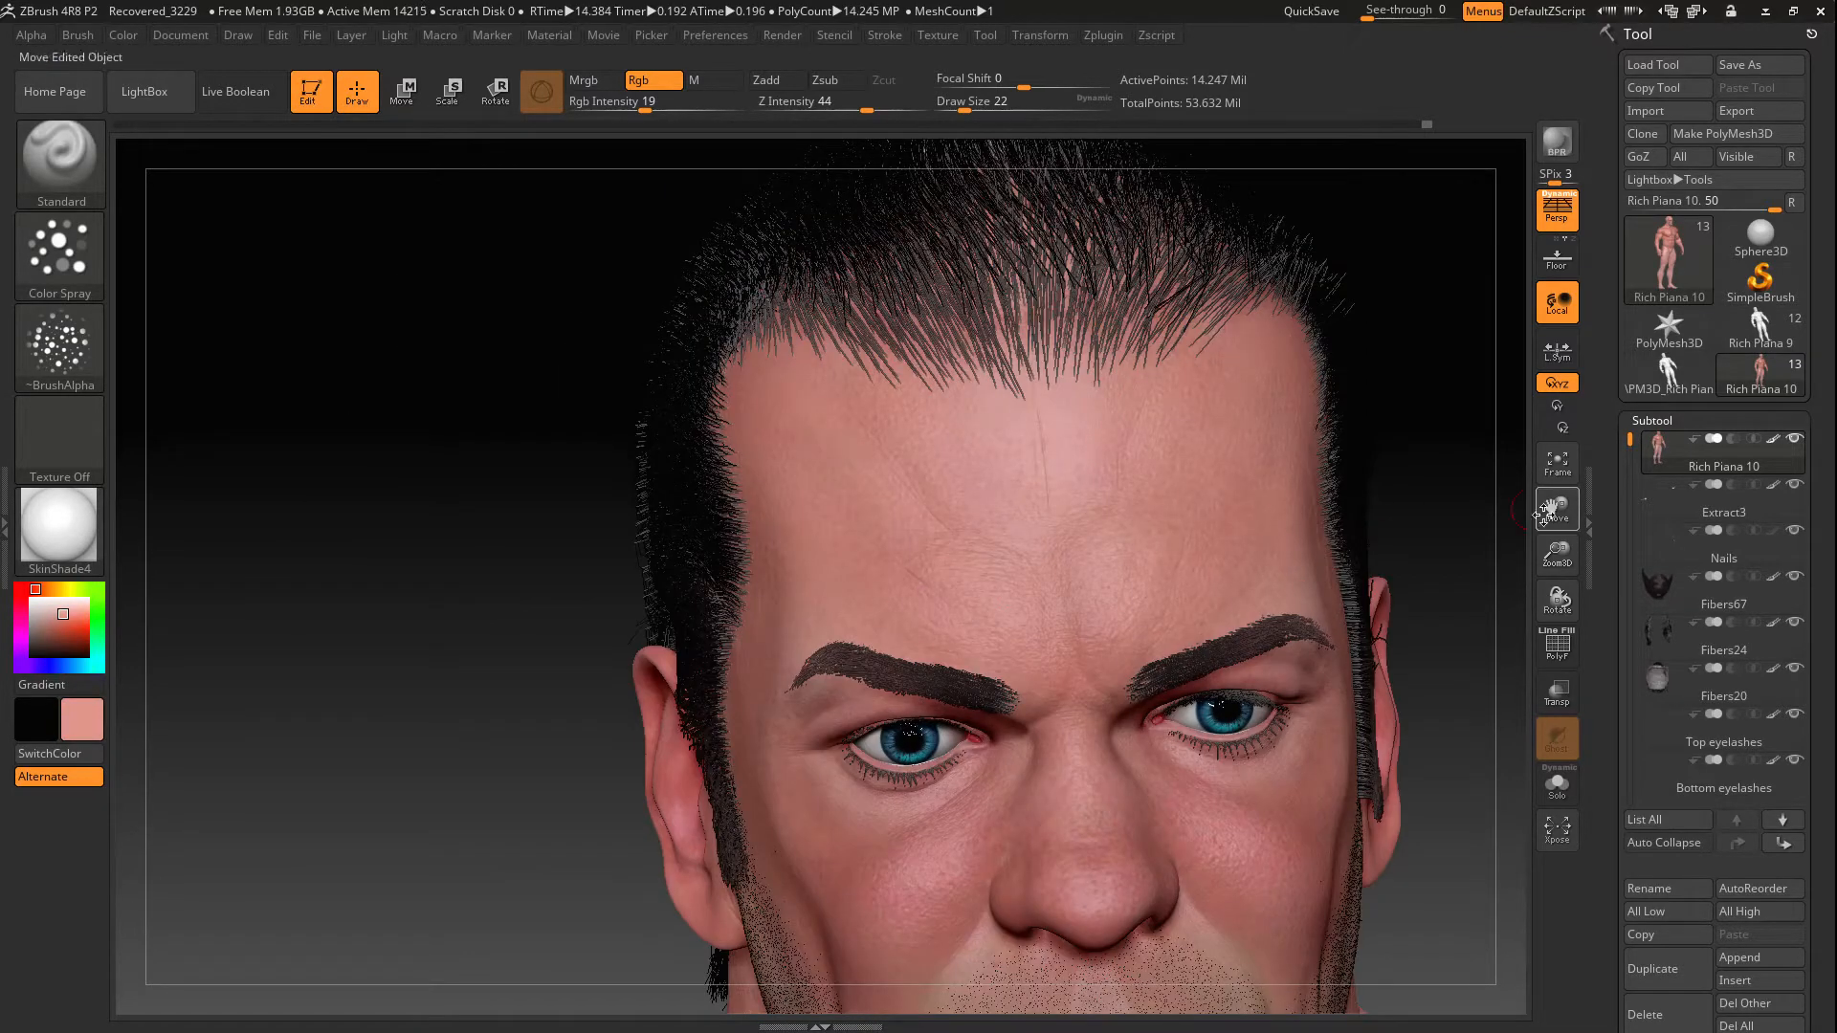
key("c")
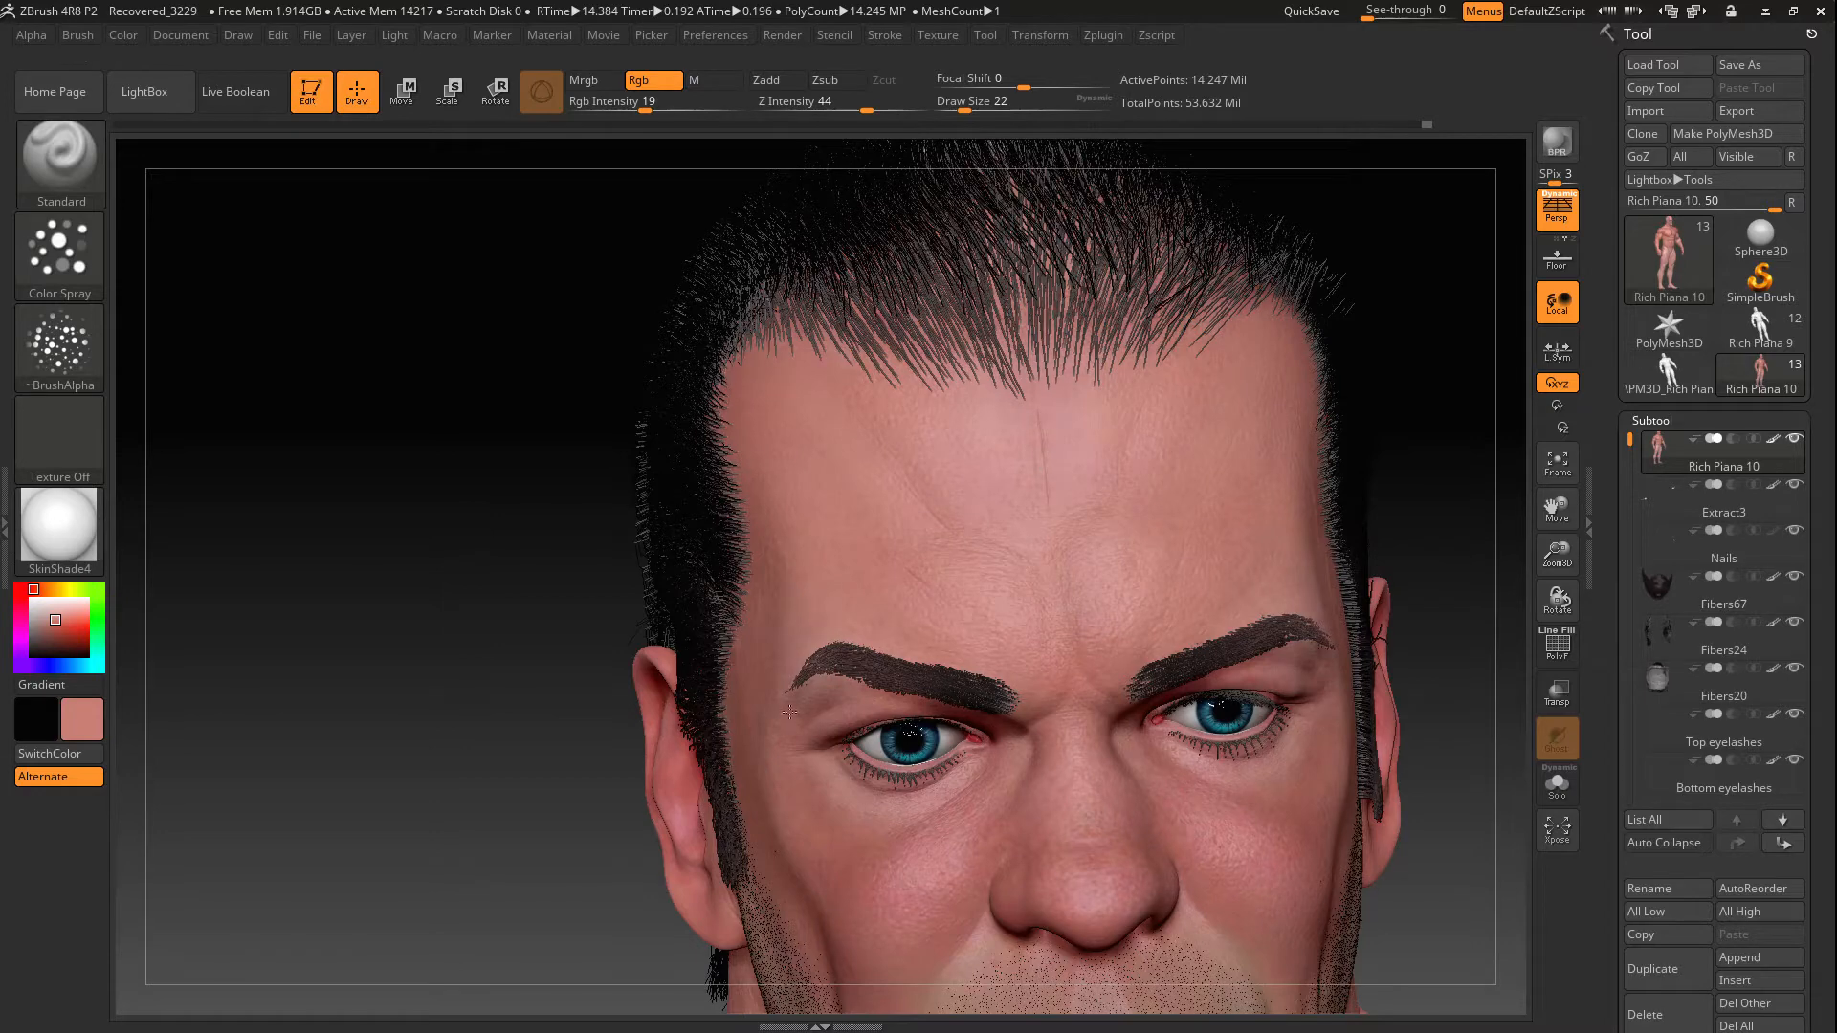
right_click_drag(1001, 668, 789, 622)
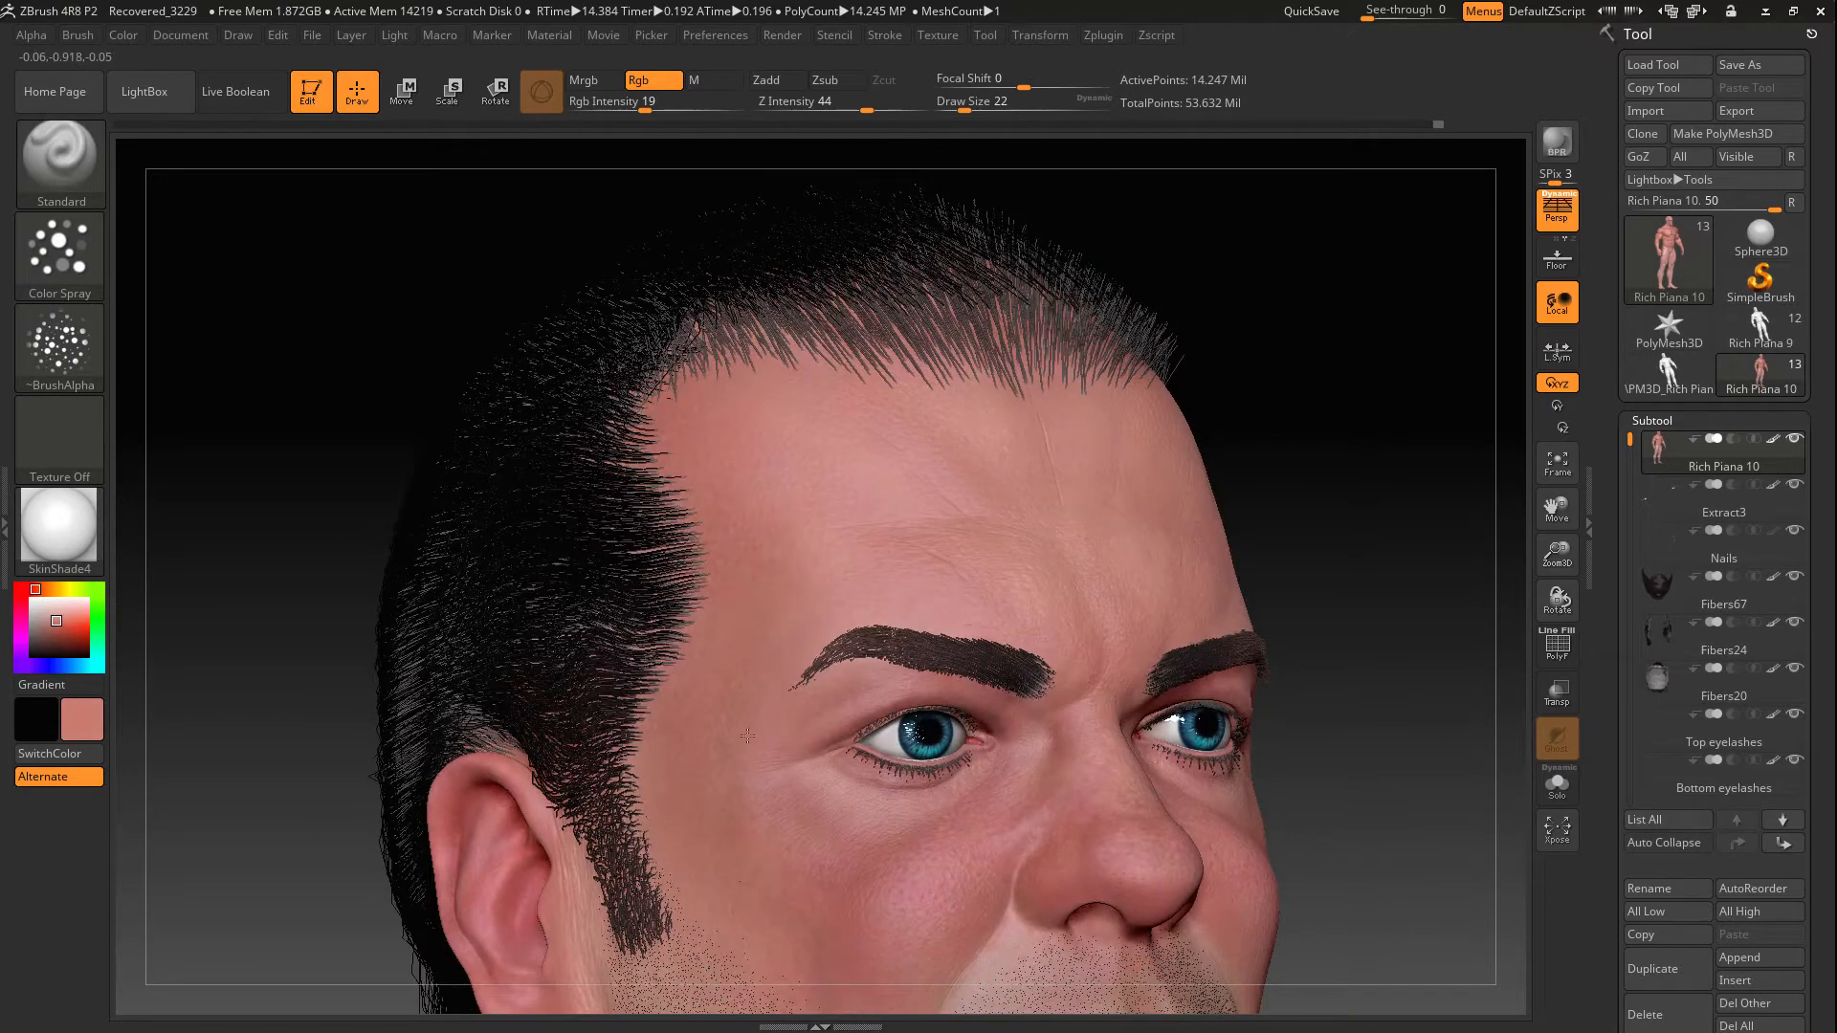
right_click_drag(1083, 687, 979, 516)
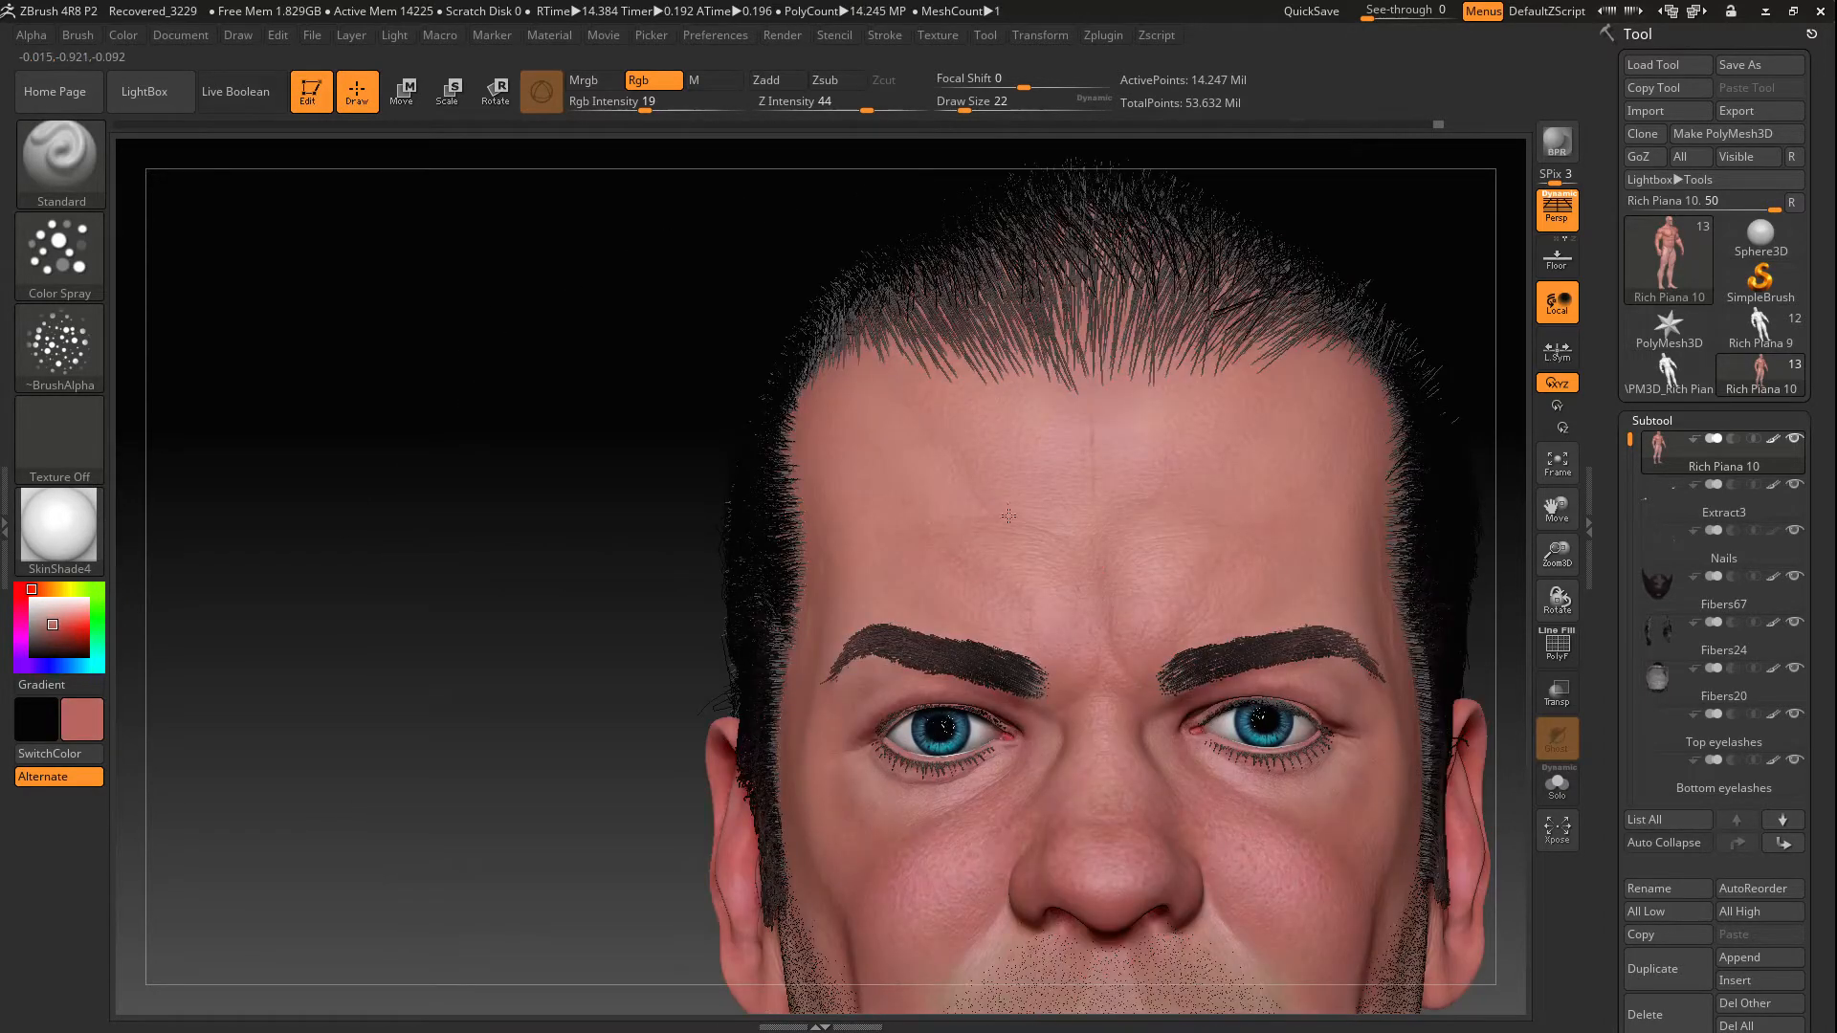
Sample a reddish skin tone and spray it over the neck and upper chest at draw size 50
right_click_drag(1083, 729, 591, 796)
right_click_drag(630, 877, 561, 557)
right_click_drag(405, 738, 713, 708)
key("c")
left_click_drag(804, 713, 836, 762)
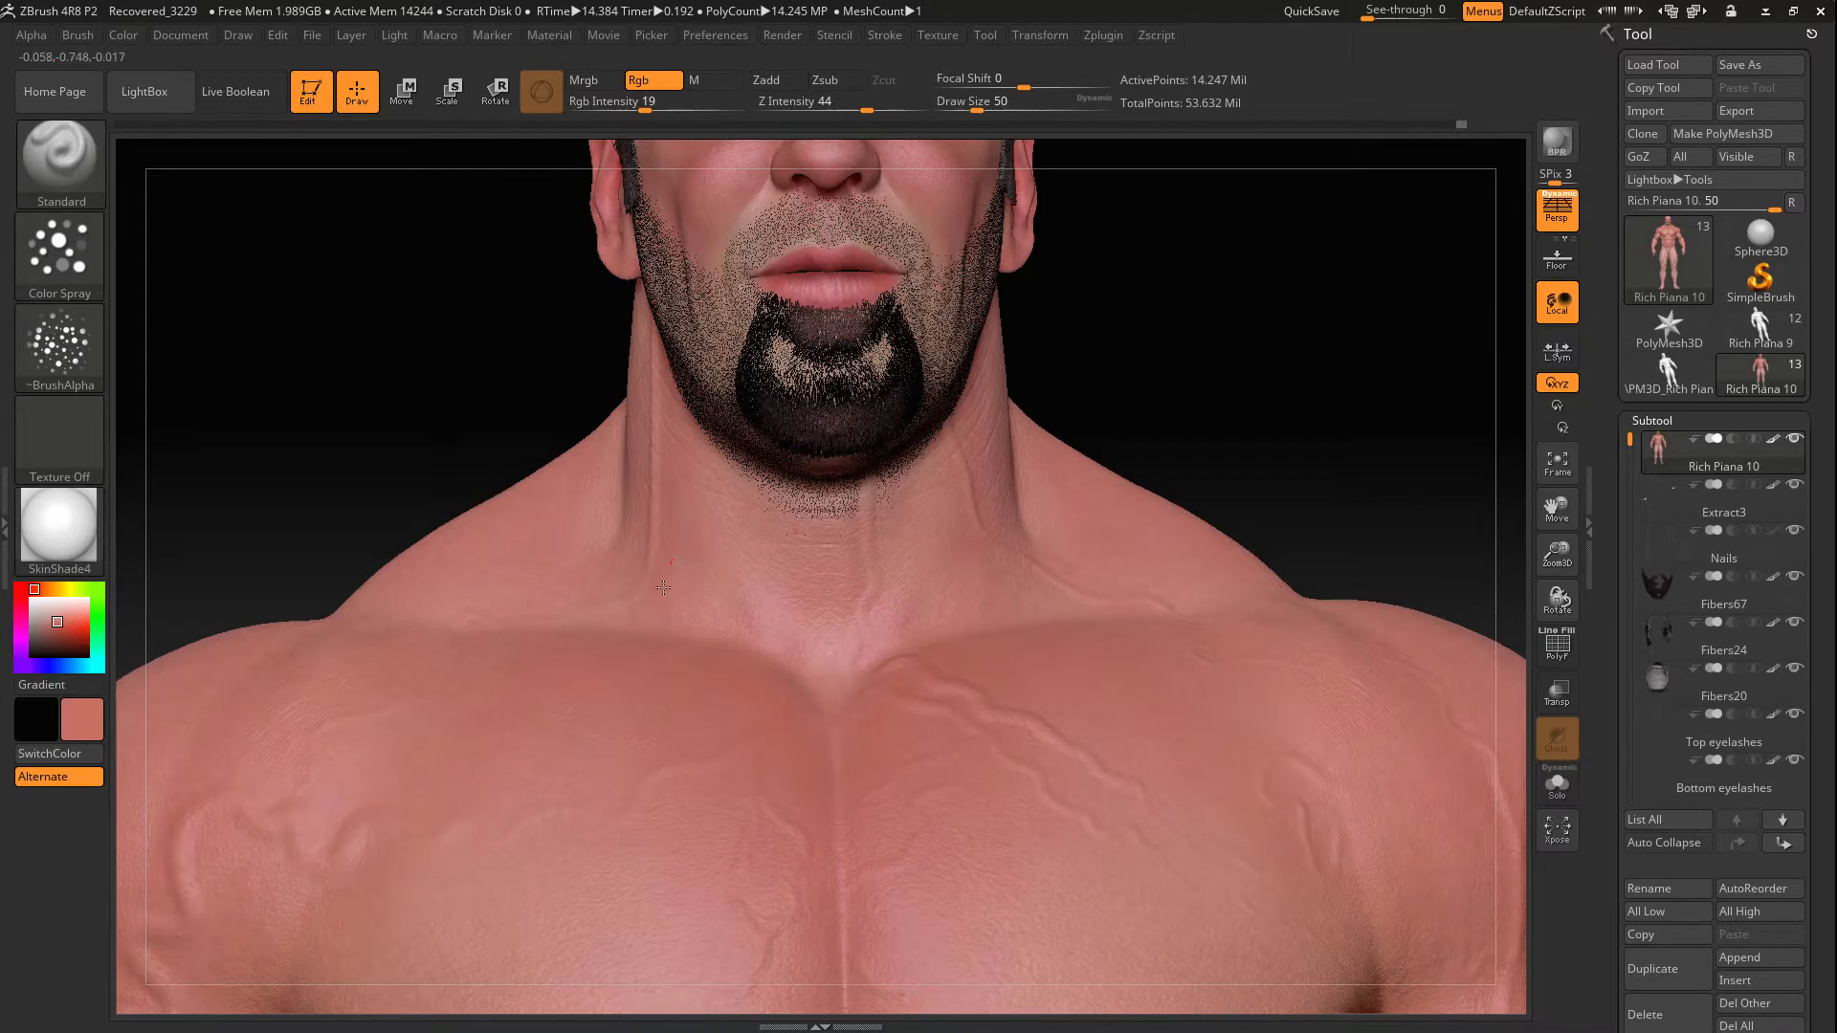
Spray the reddish tone over the shoulders and arms, and shift the paint color to a more saturated orange-red
right_click_drag(663, 587, 437, 476)
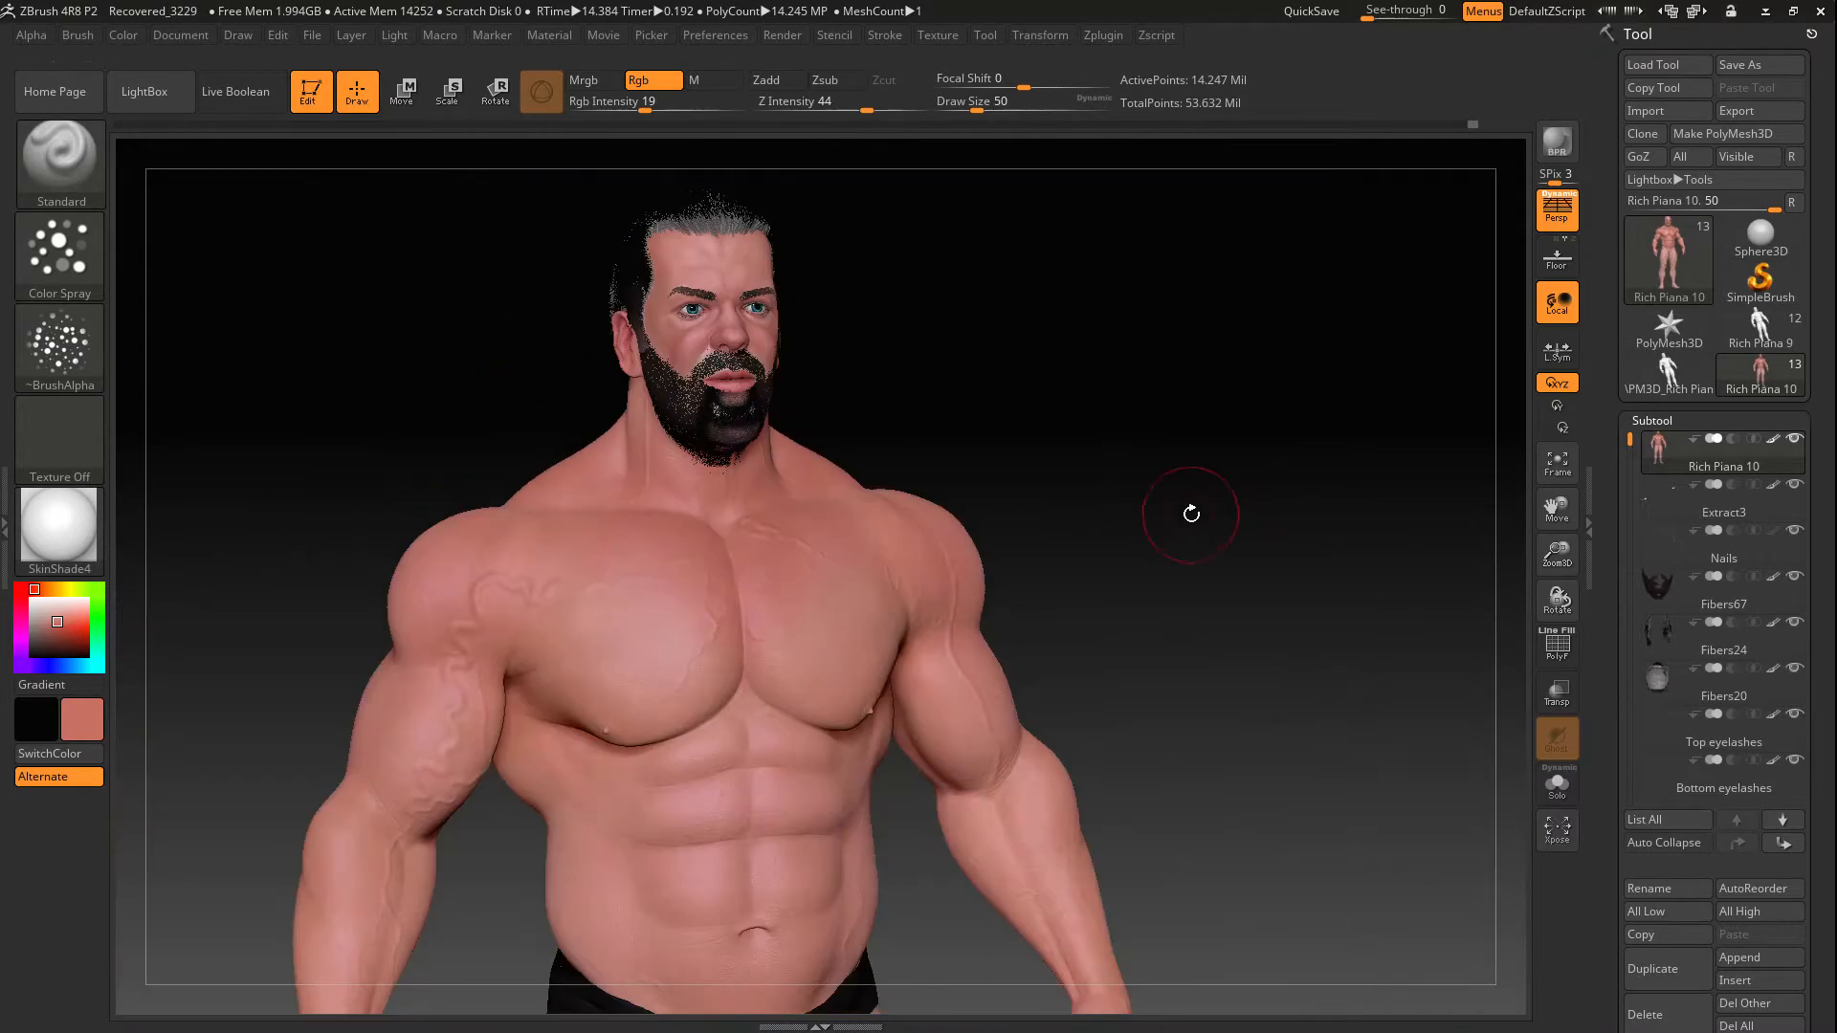
right_click_drag(423, 603, 394, 502)
right_click_drag(521, 598, 957, 536)
mouse_move(957, 536)
right_mouse_down()
mouse_move(1019, 553)
mouse_move(1034, 664)
mouse_move(1148, 660)
right_mouse_up()
right_click_drag(1149, 660, 1148, 766, "ctrl")
left_click(65, 622)
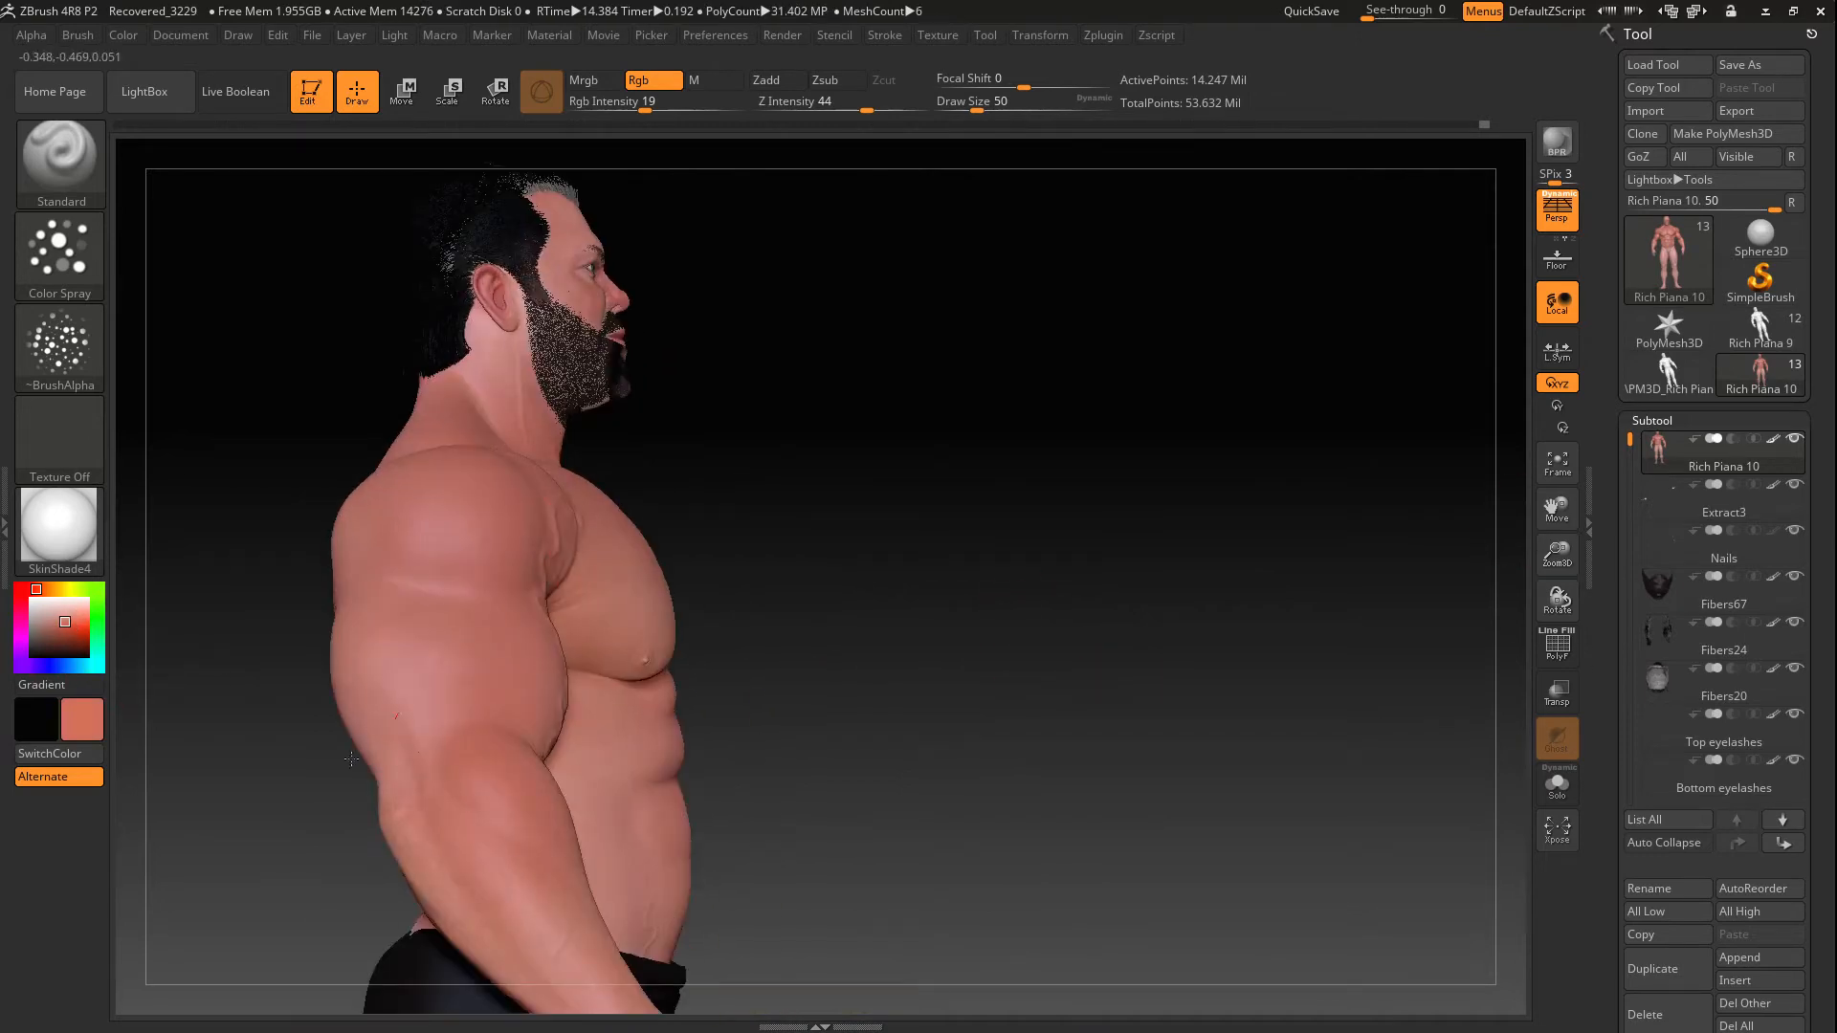
Spray orange-red and sampled skin tones over the arms and back
right_click_drag(765, 813, 765, 460, "alt")
right_click_drag(1052, 459, 1119, 451)
key("c")
key("c")
right_click_drag(575, 479, 402, 478)
right_click_drag(402, 383, 670, 483, "alt")
Pick a light blue and spray it faintly over the upper arms and torso to cool the skin
left_click(21, 632)
right_click_drag(560, 488, 632, 794, "alt")
right_click_drag(1004, 574, 747, 564)
left_click(81, 665)
right_click_drag(479, 670, 718, 674)
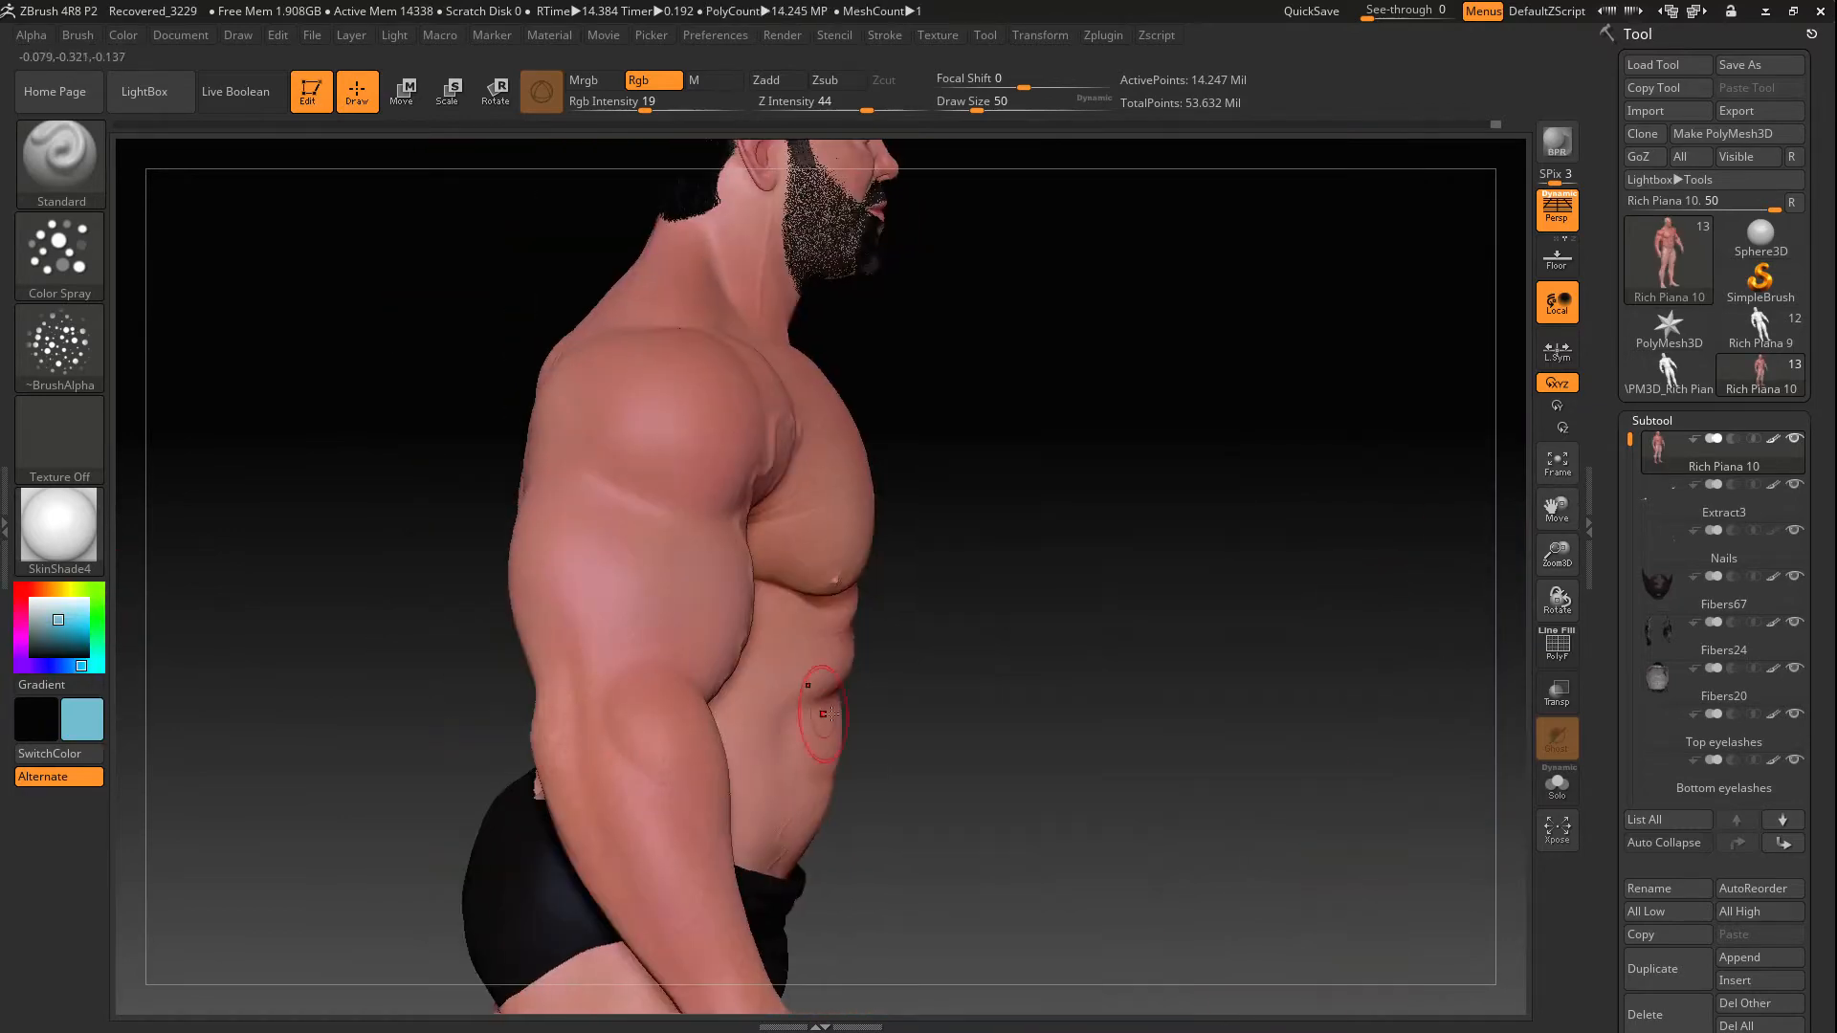
right_click_drag(587, 732, 942, 629)
left_click_drag(1345, 746, 1349, 689, "alt")
left_click_drag(1435, 595, 1484, 599)
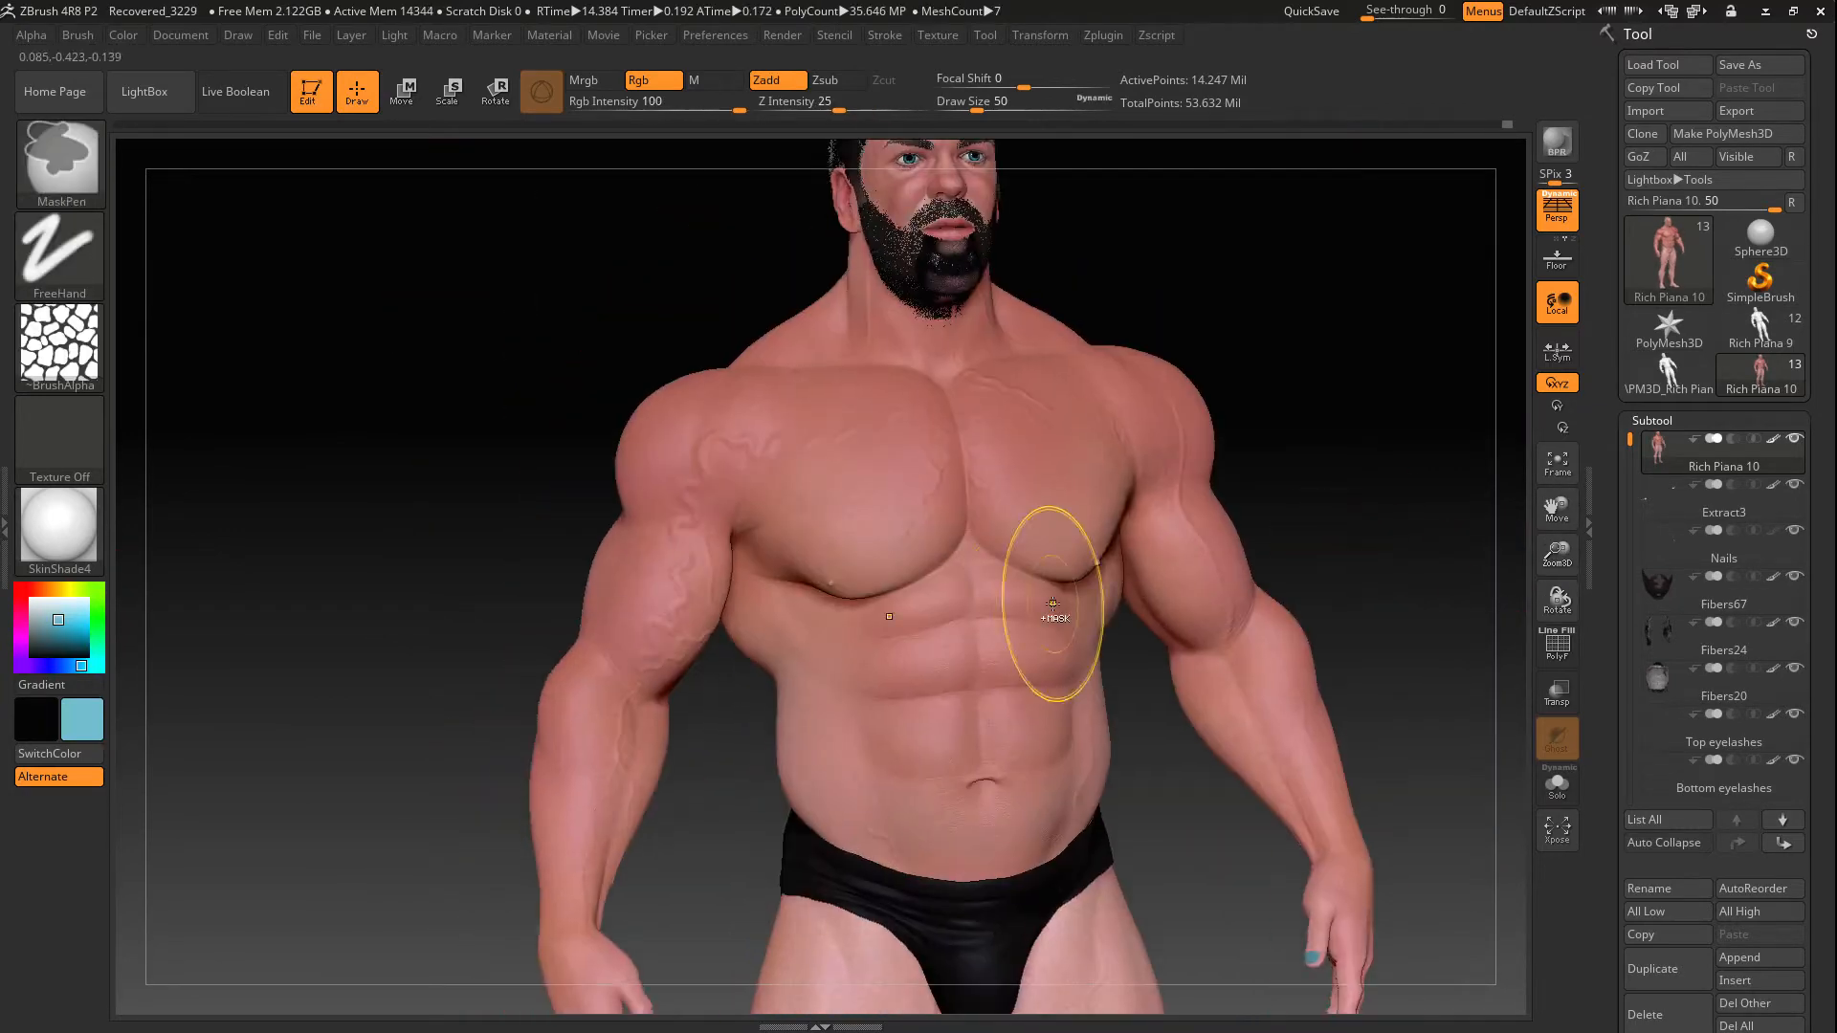
left_click_drag(1435, 536, 1397, 526)
Sample warm skin tones and spray them over the sides of the torso, the arms and the hands
key("c")
left_click_drag(1206, 345, 1368, 354)
left_click_drag(1187, 440, 1129, 153, "alt")
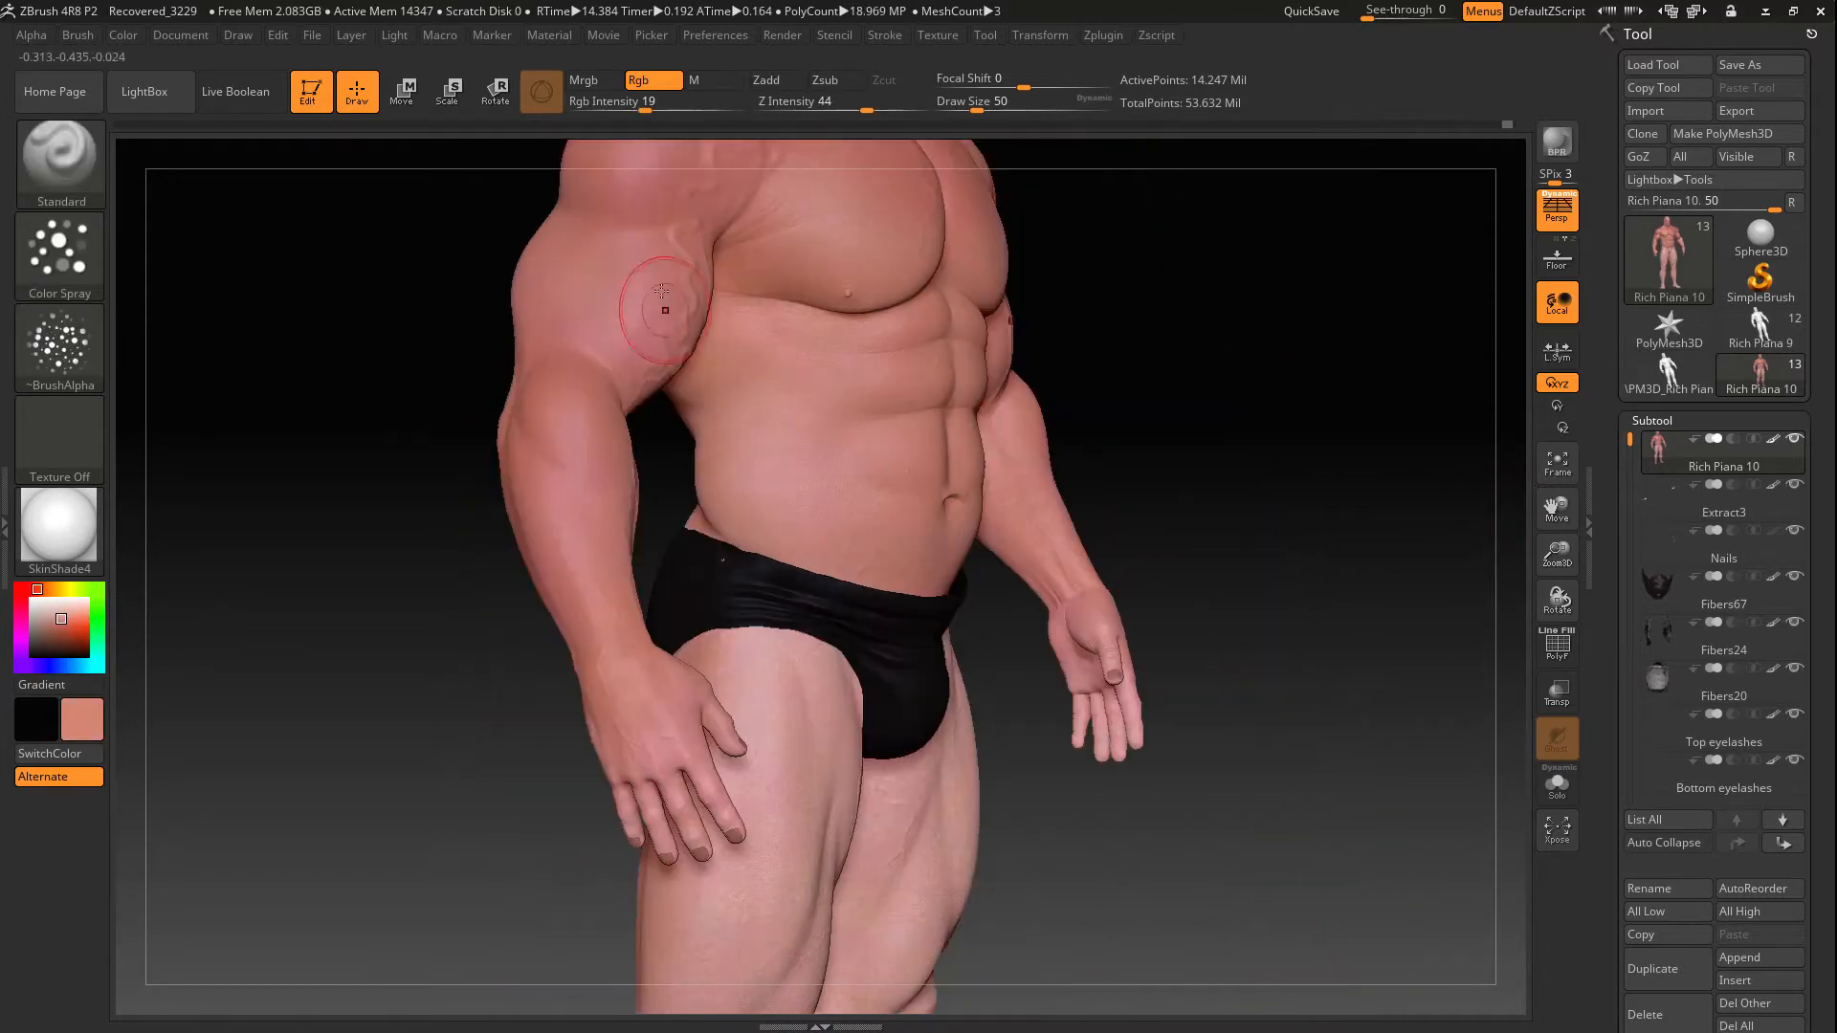
key("c")
left_click_drag(1134, 335, 1272, 364)
left_click_drag(1080, 406, 1545, 484)
left_click(1550, 478)
mouse_move(1139, 373)
left_mouse_down()
mouse_move(1222, 373)
mouse_move(1139, 374)
left_mouse_up()
Spray a teal tint over the back at RGB intensity 11 and draw size 58
left_click(61, 603)
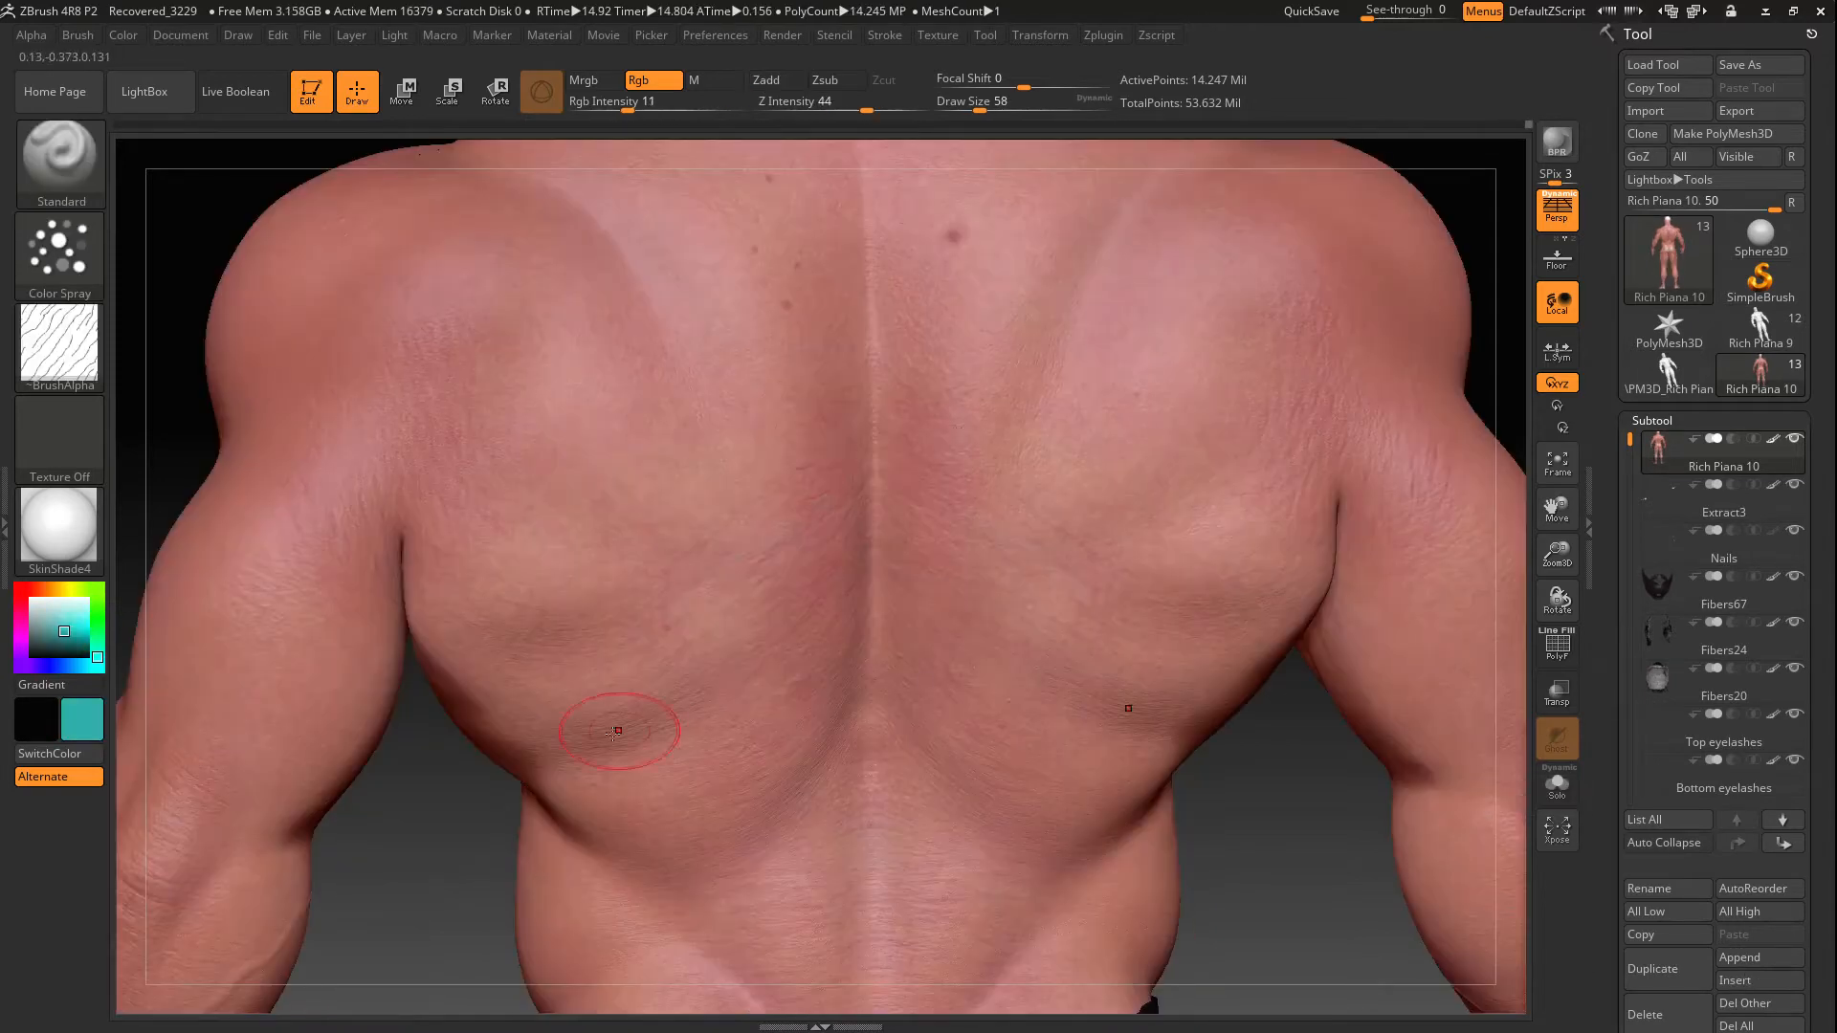
left_click_drag(1435, 613, 1416, 478, "alt")
left_click_drag(957, 603, 1321, 593)
left_click_drag(995, 488, 1499, 566)
left_click_drag(383, 765, 406, 813)
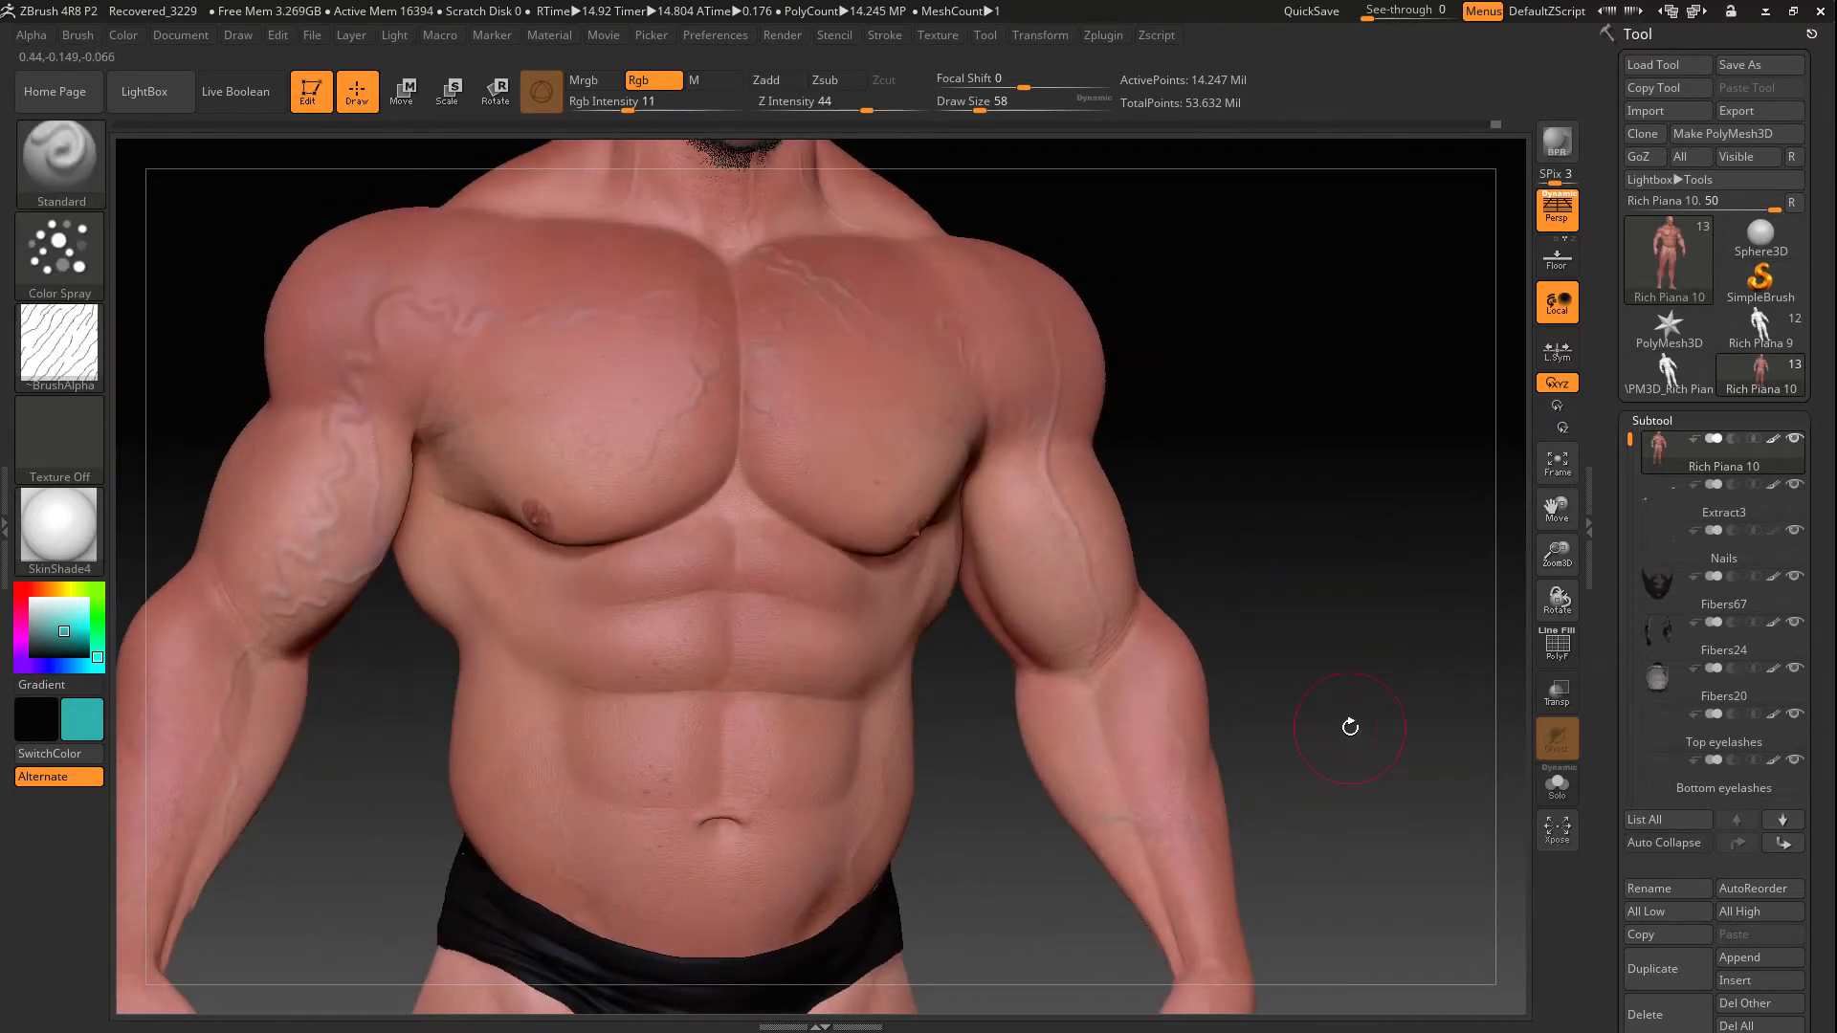
Spray teal over the chest and arms, and brighten the paint color to cyan
left_click_drag(1349, 727, 1502, 699)
left_click_drag(1052, 412, 1210, 794, "alt")
left_click_drag(1148, 460, 976, 464)
left_click_drag(1282, 316, 1397, 316)
left_click(67, 590)
left_click(65, 618)
left_click_drag(1344, 261, 1328, 291)
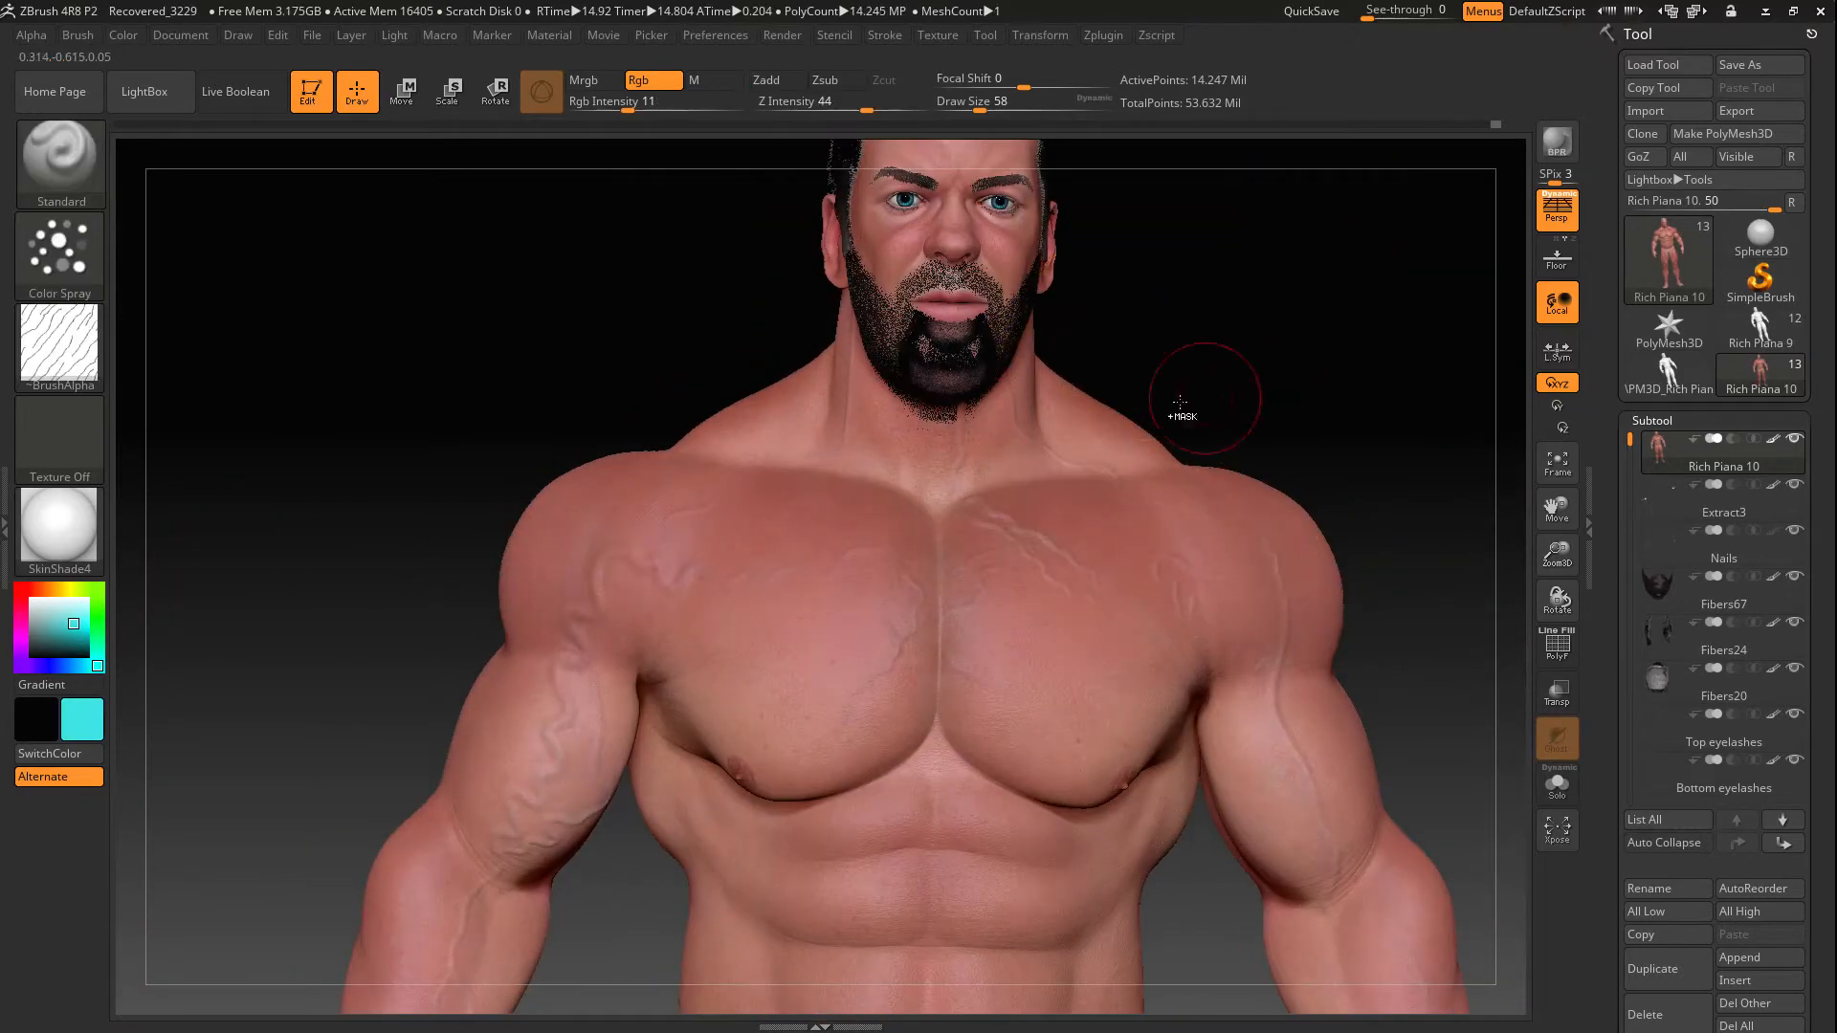
Spray the cyan tint lightly over the shoulders, chest and side of the neck
left_click_drag(1260, 351, 1197, 487)
left_click_drag(1340, 574, 1225, 575)
left_click_drag(1558, 553, 1558, 536)
left_click_drag(1412, 478, 1244, 479)
left_click_drag(1558, 553, 1558, 497)
left_click_drag(1369, 613, 1422, 620)
left_click_drag(1558, 553, 1558, 669)
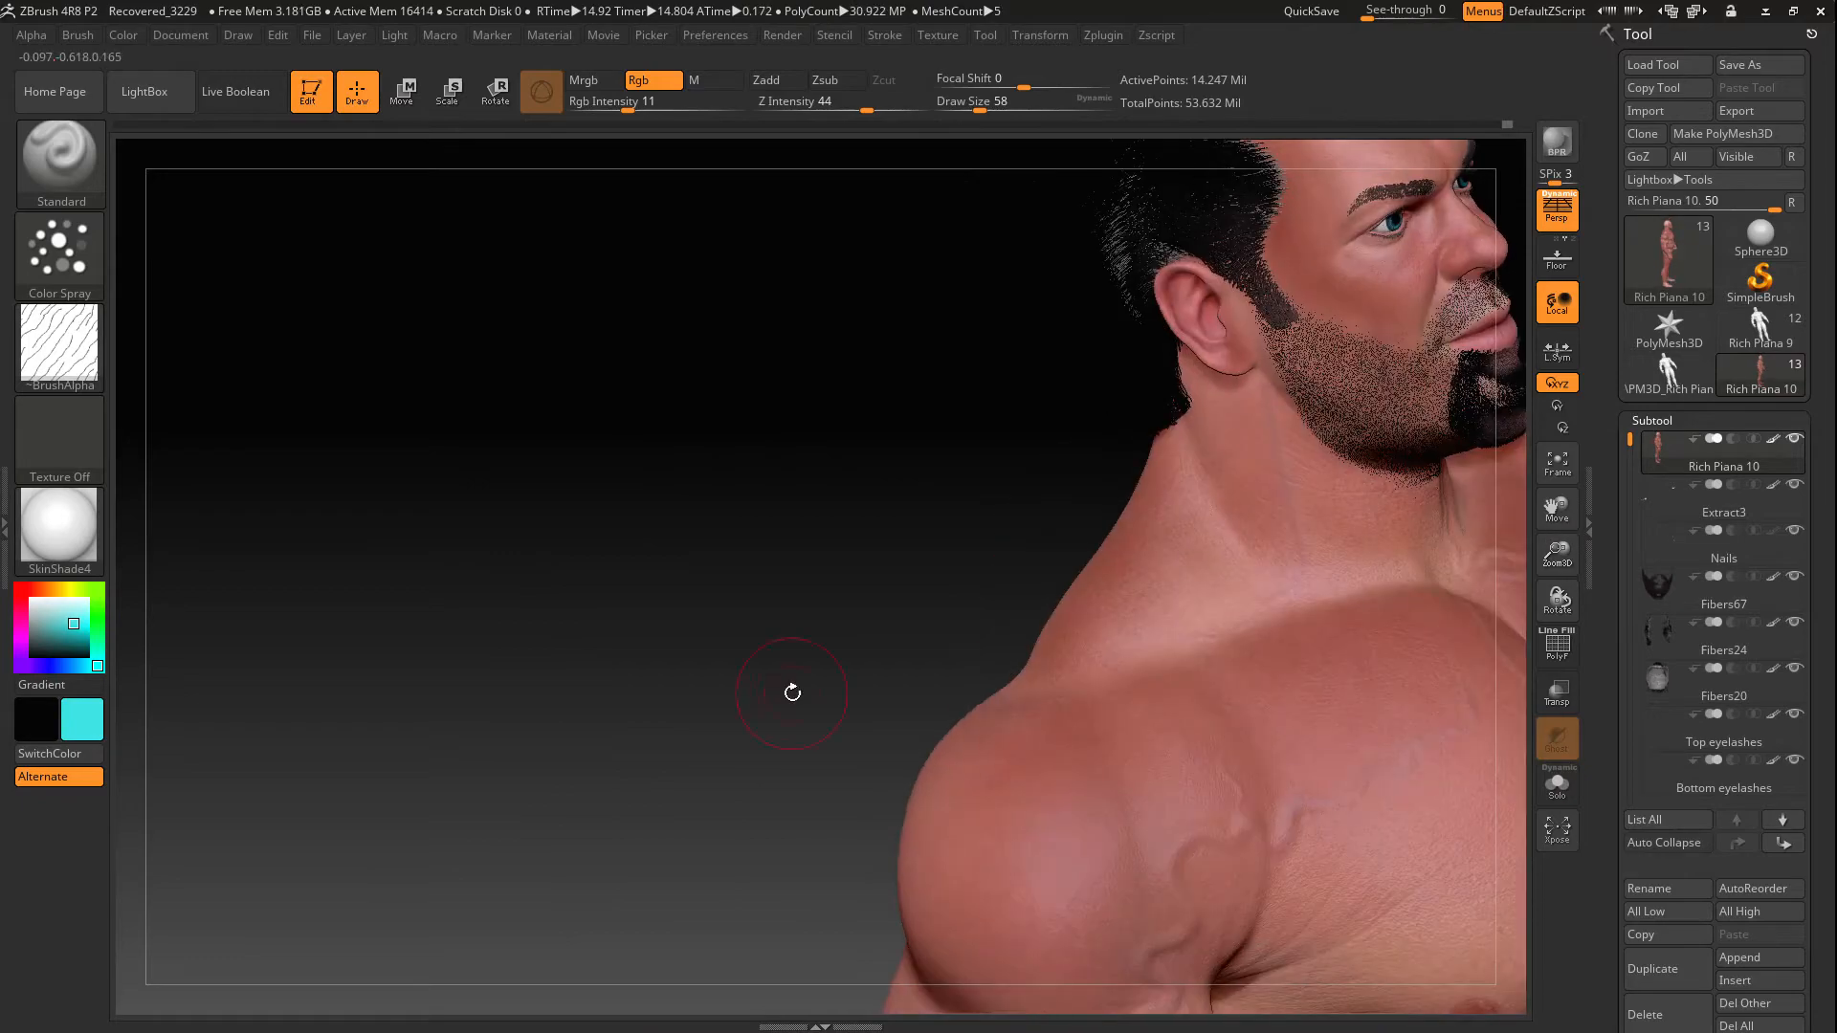
Spray the cyan tint around the temples and eye sockets at draw size 42
left_click_drag(612, 594, 833, 594)
left_click_drag(1558, 509, 816, 526)
left_click_drag(1554, 547, 1554, 631)
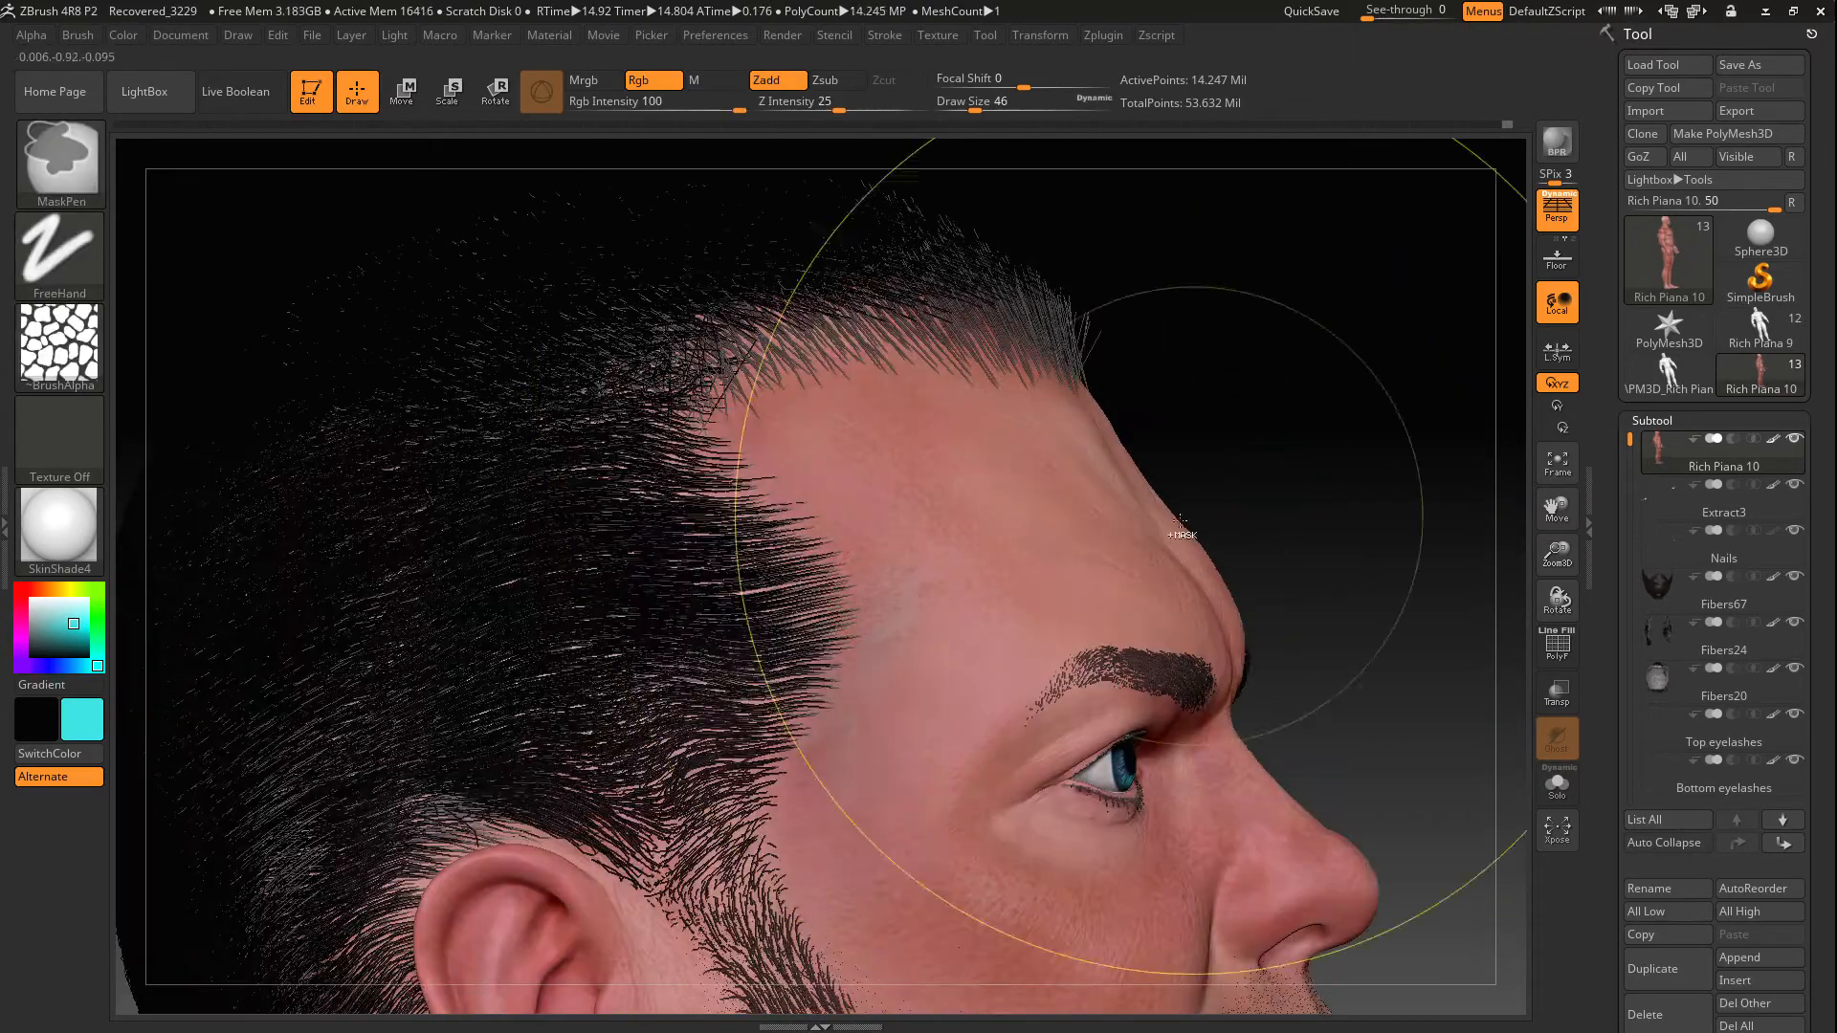
left_click_drag(1283, 471, 1287, 634)
left_click_drag(1416, 617, 1149, 646)
left_click_drag(287, 660, 669, 622)
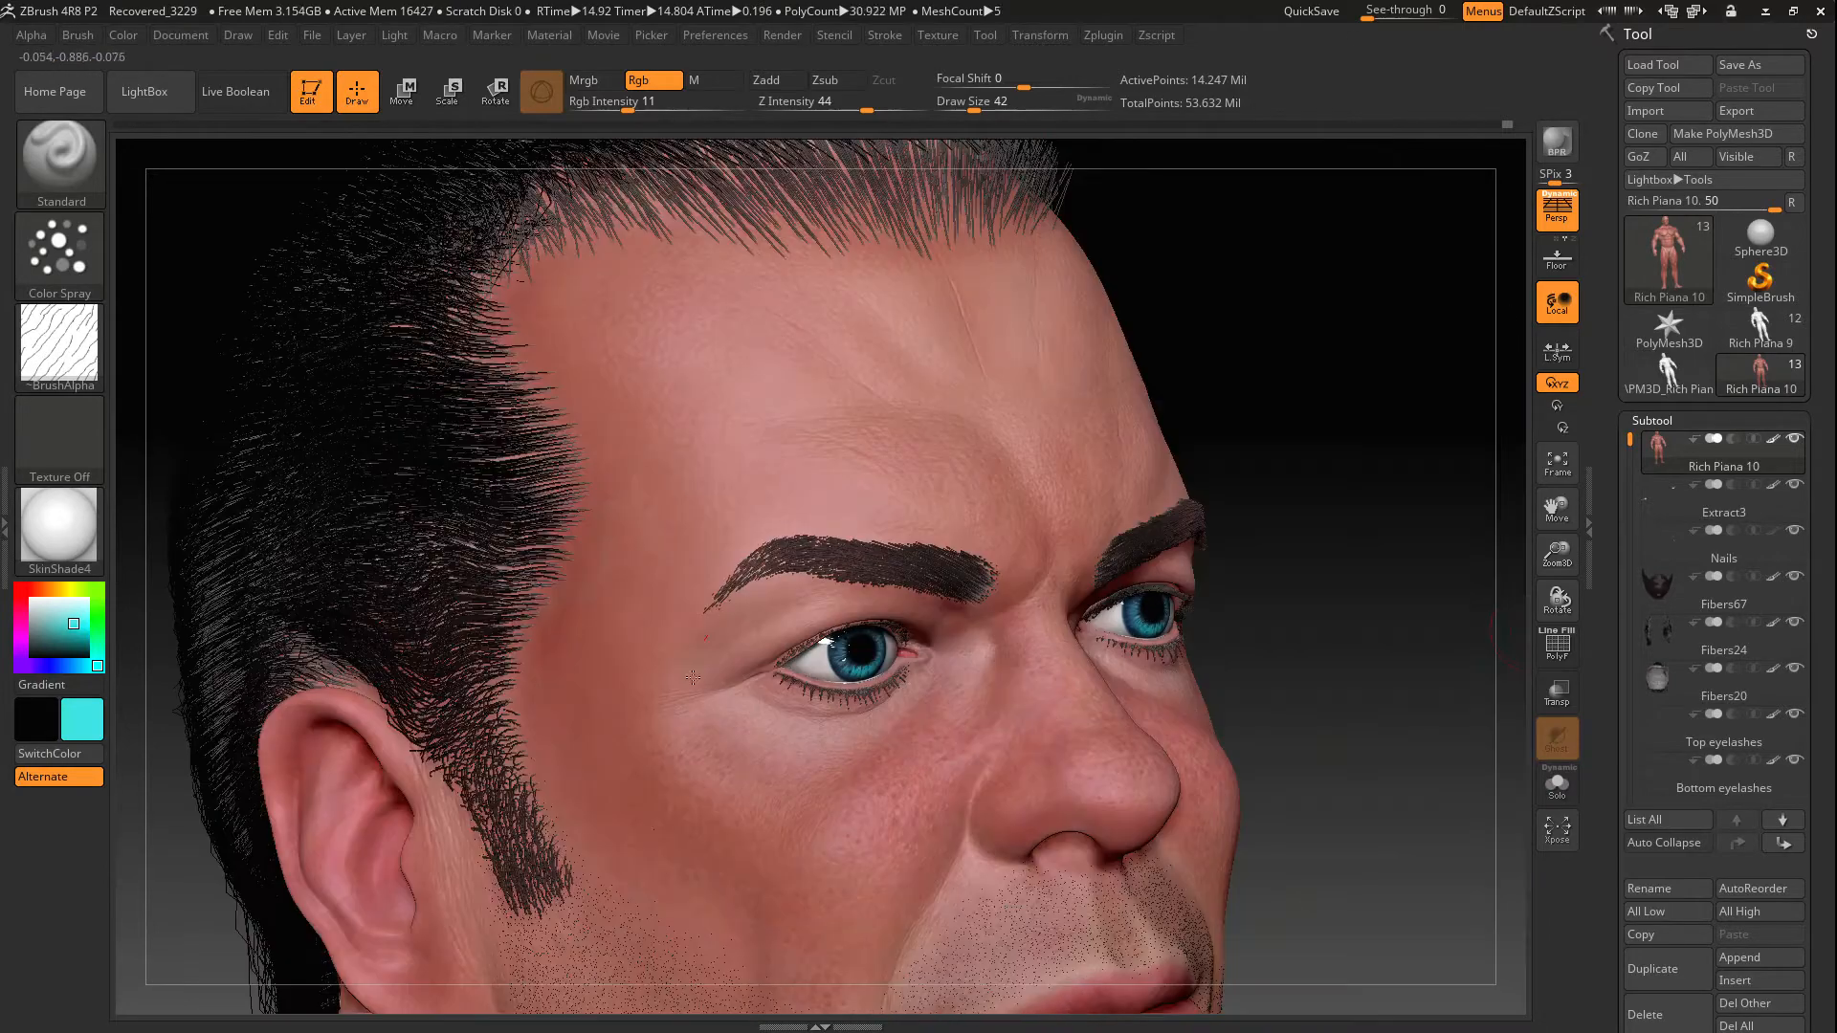
left_click_drag(1557, 553, 1558, 431)
left_click_drag(1435, 650, 1276, 685)
Spray cyan over the collarbone and the raised veins of the upper chest
left_click_drag(1558, 553, 1558, 598)
left_click_drag(1558, 510, 1423, 375)
left_click_drag(1558, 553, 1557, 670)
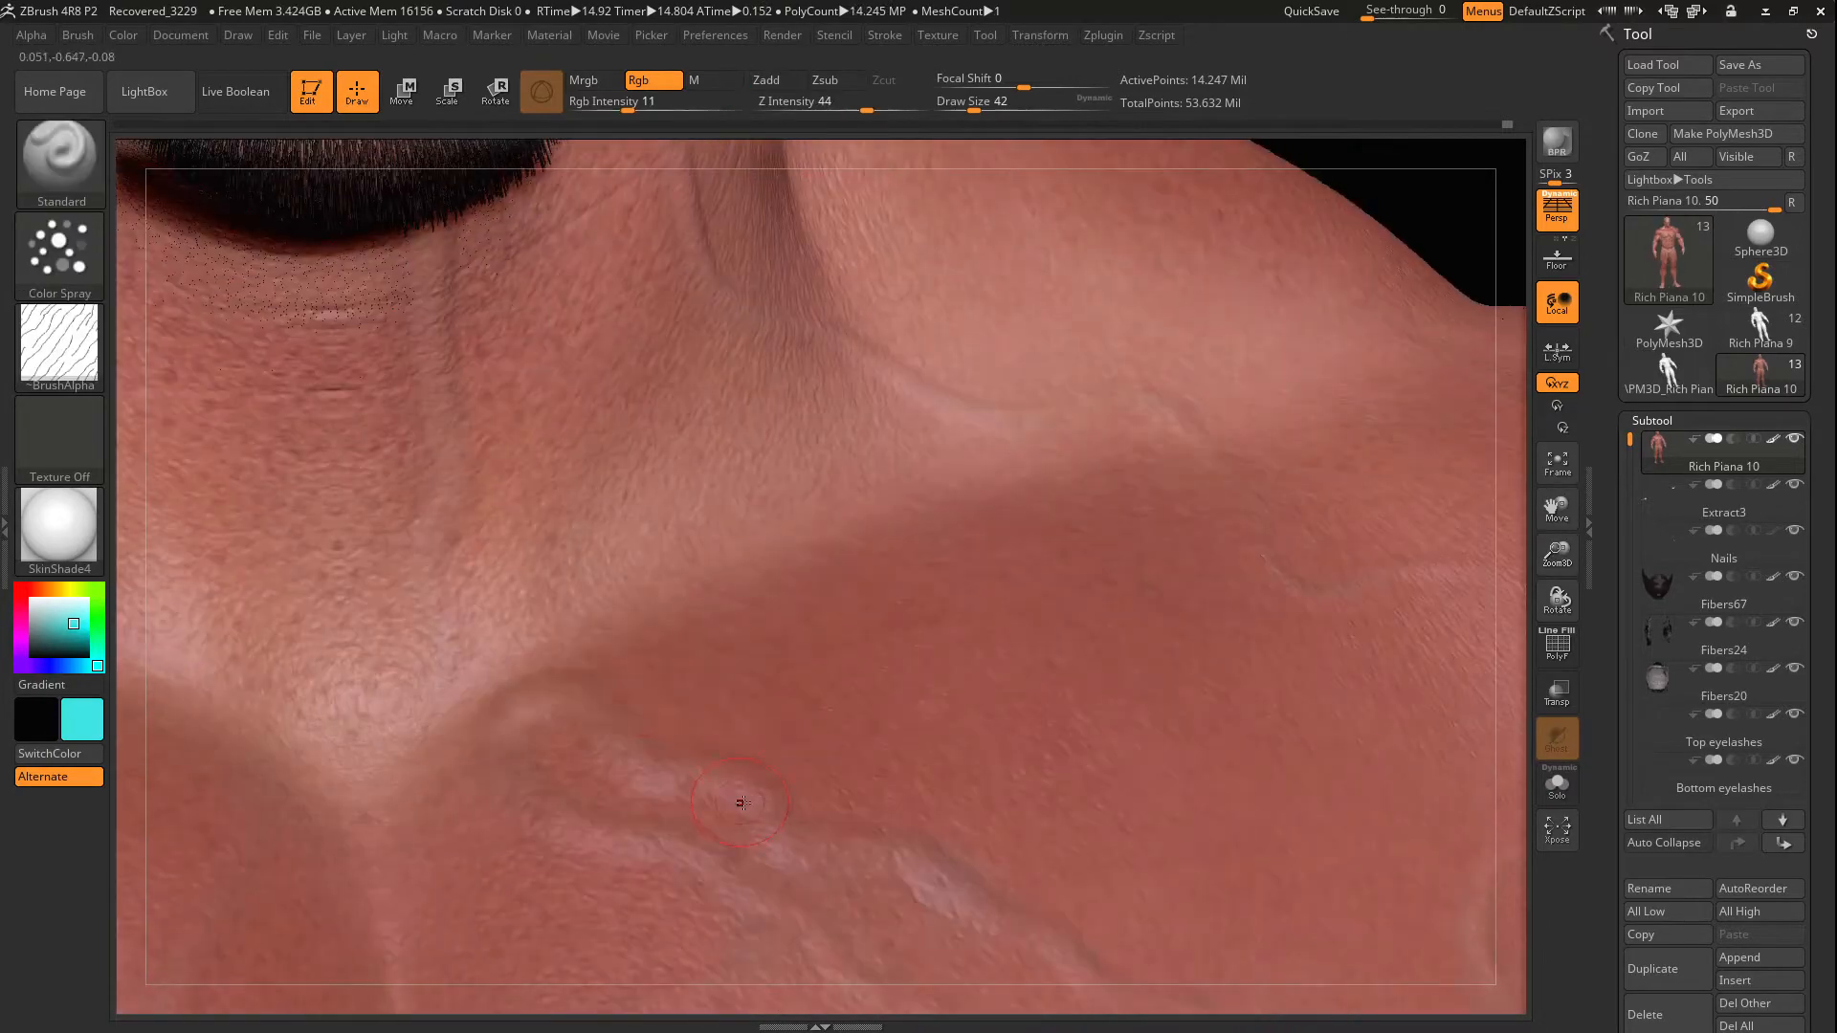
left_click_drag(1558, 553, 1558, 431)
mouse_move(1340, 335)
left_mouse_down()
mouse_move(1267, 459)
mouse_move(1312, 325)
left_mouse_up()
Switch the spray alpha to Alpha 23 and reduce the draw size to 26 for the upper chest veins
left_click(67, 334)
left_click(1095, 484)
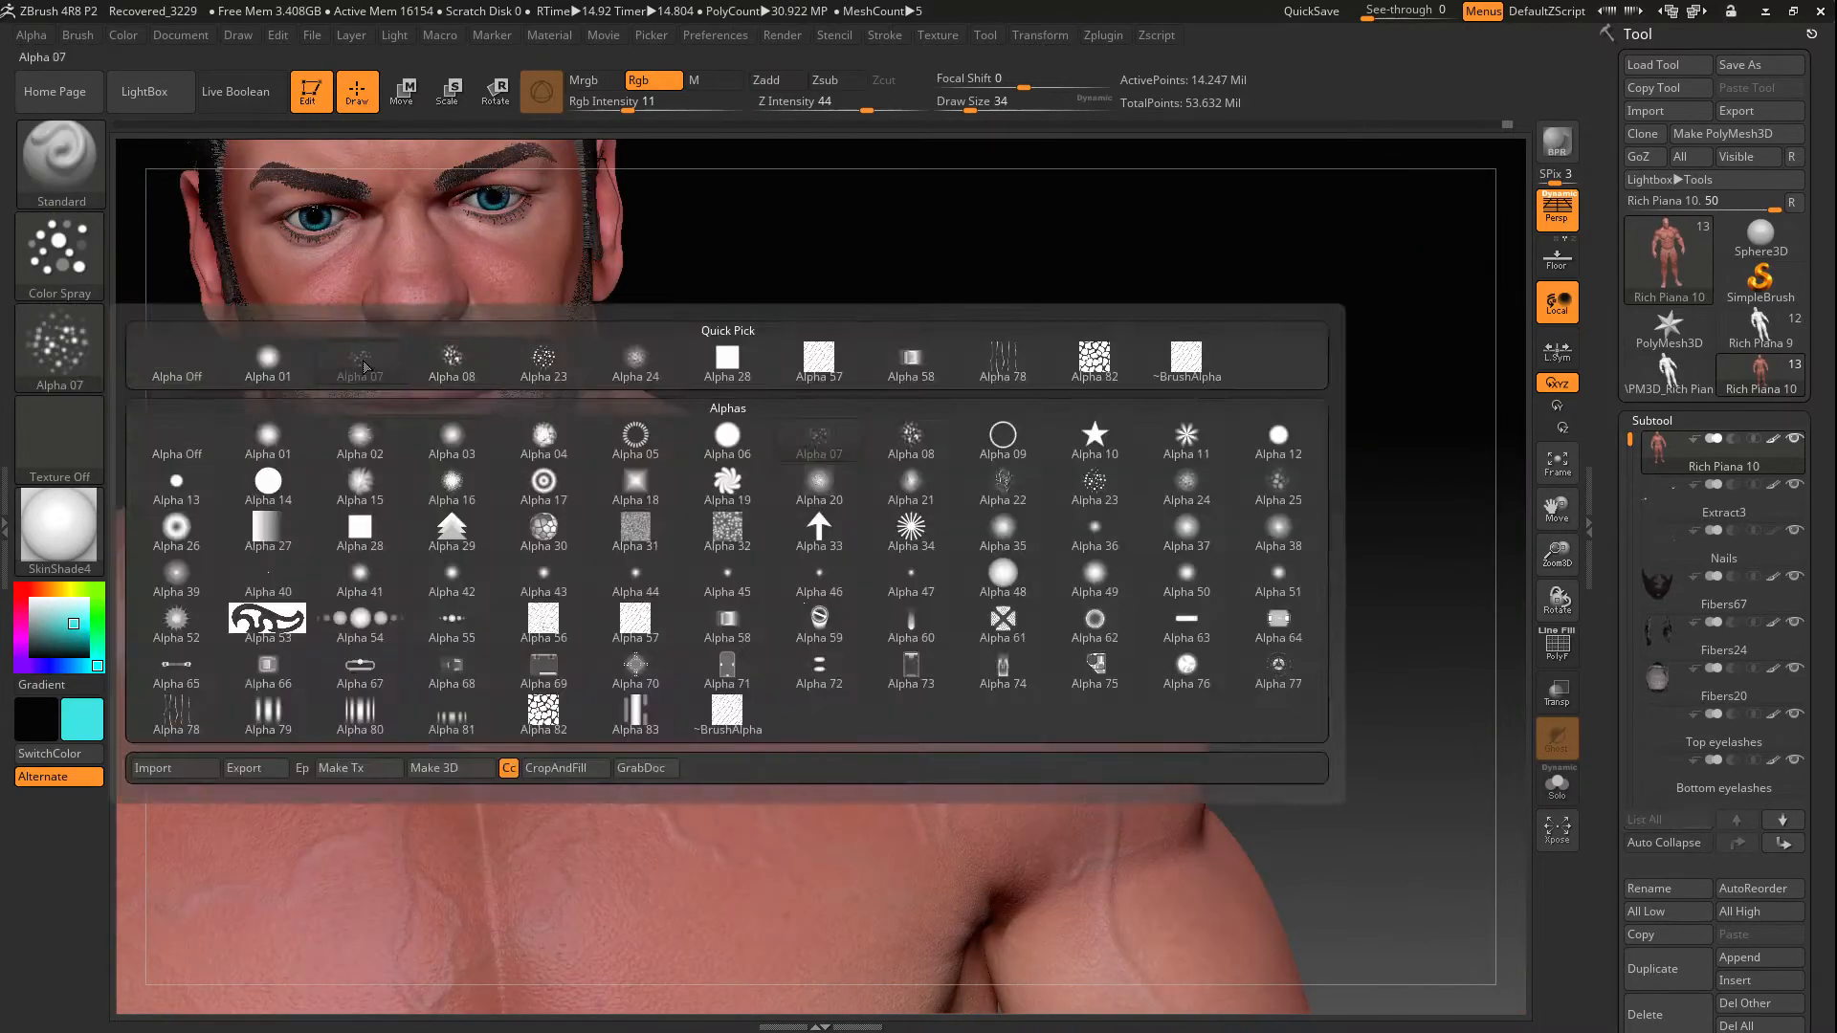
left_click_drag(957, 373, 867, 335)
left_click_drag(1557, 553, 1558, 661)
left_click_drag(1474, 249, 1435, 344)
left_click_drag(970, 110, 966, 110)
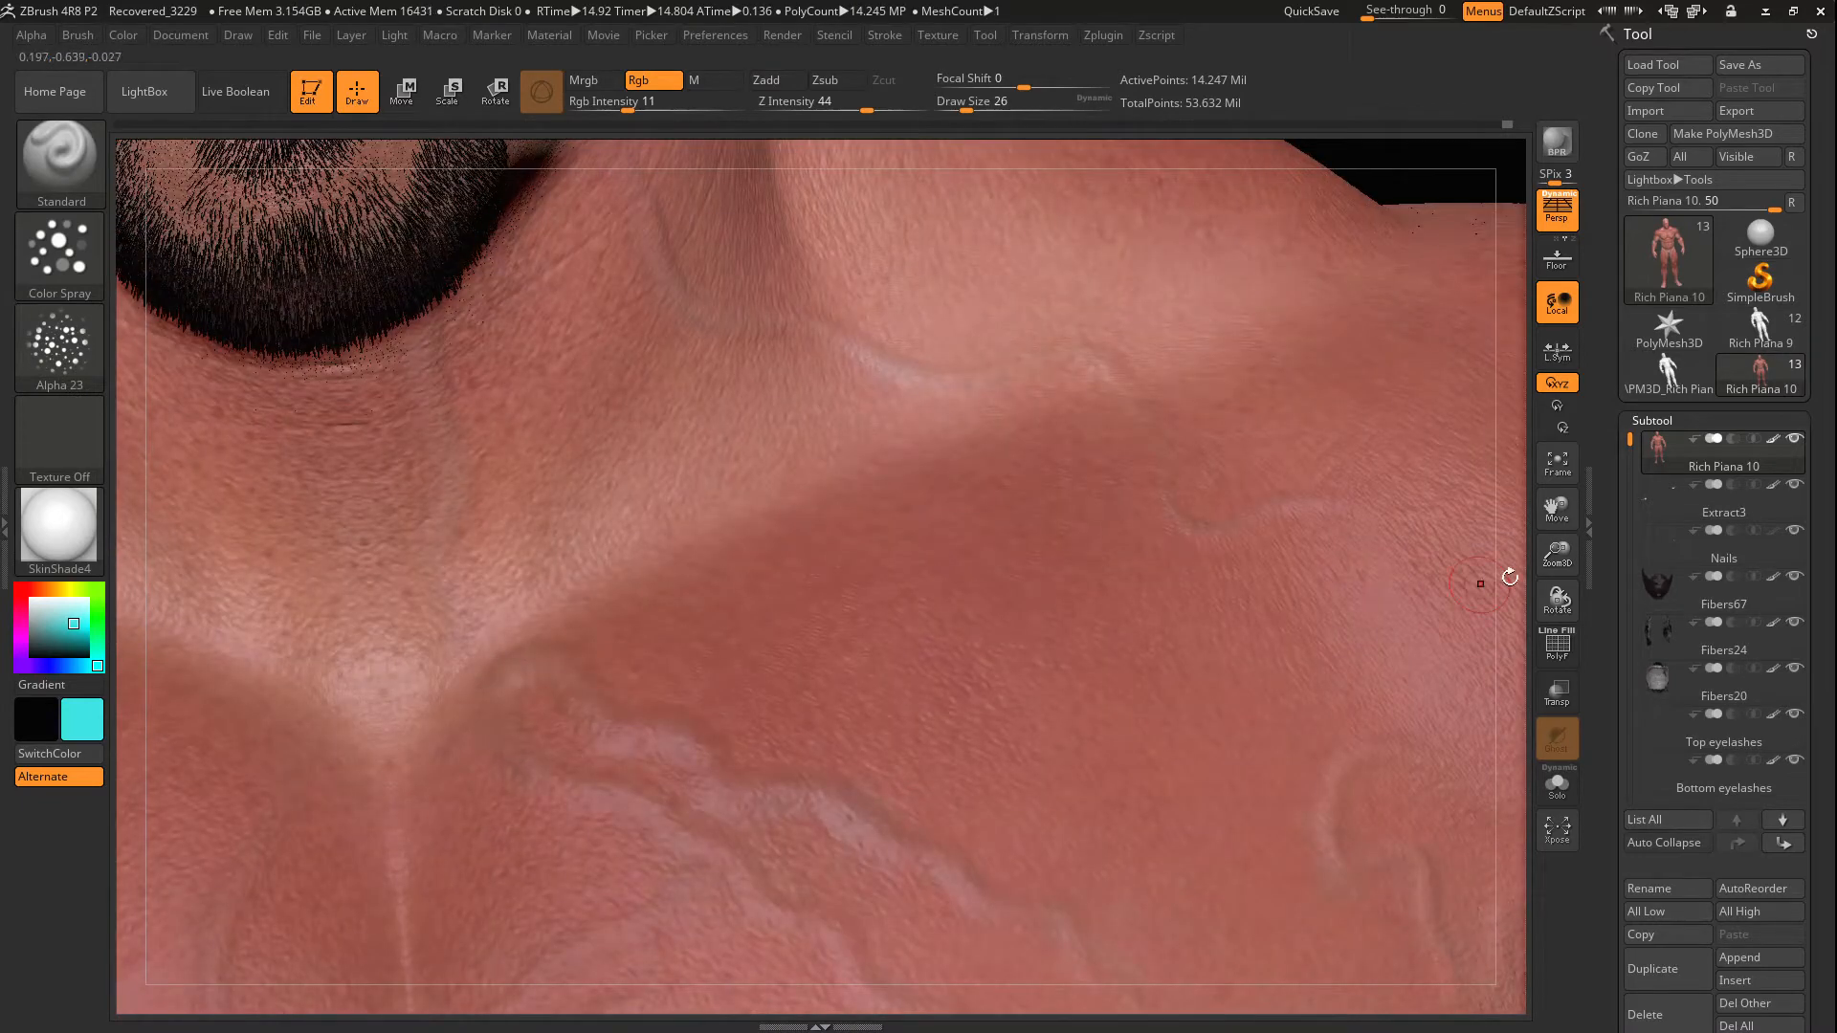
Trace the veins across the chest in cyan at draw size 6
left_click_drag(1558, 553, 1558, 460)
left_click_drag(966, 110, 959, 110)
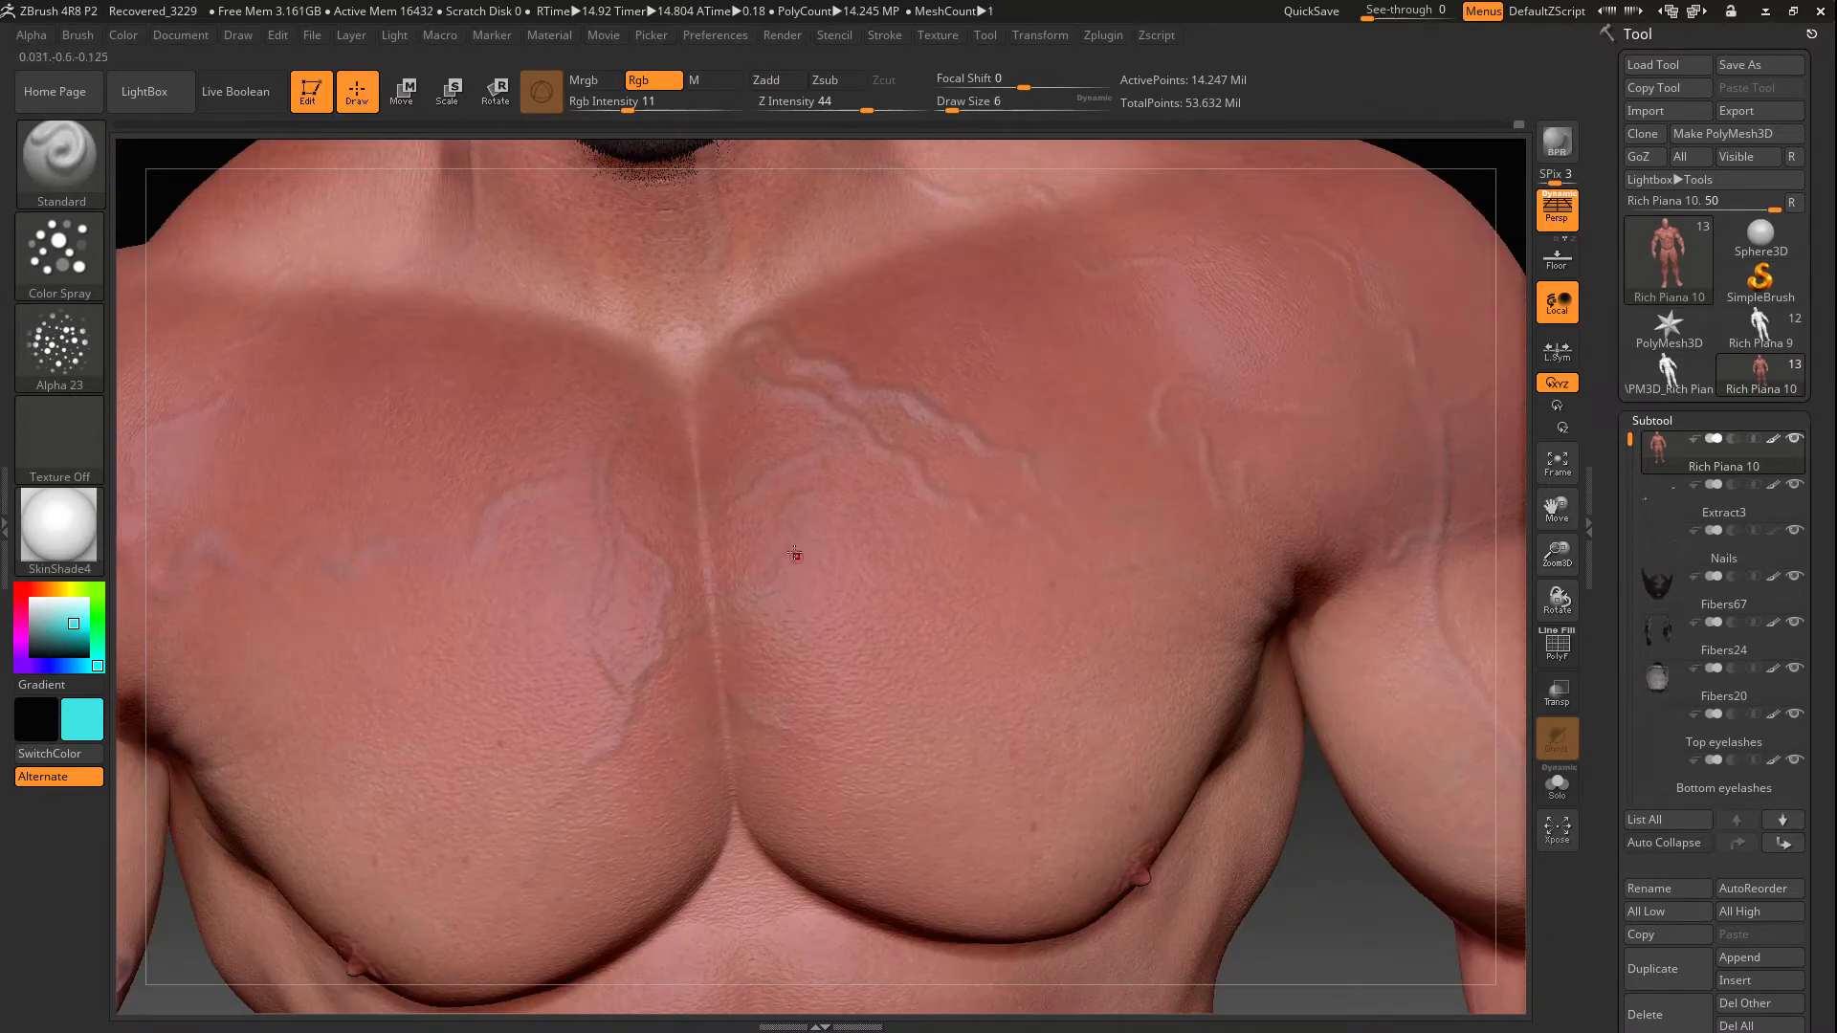
left_click_drag(1558, 553, 1558, 431)
left_click_drag(1407, 259, 1474, 272)
left_click_drag(1558, 553, 1558, 689)
left_click_drag(1558, 508, 1760, 641)
left_click_drag(287, 536, 315, 541)
left_click_drag(1558, 553, 1557, 430)
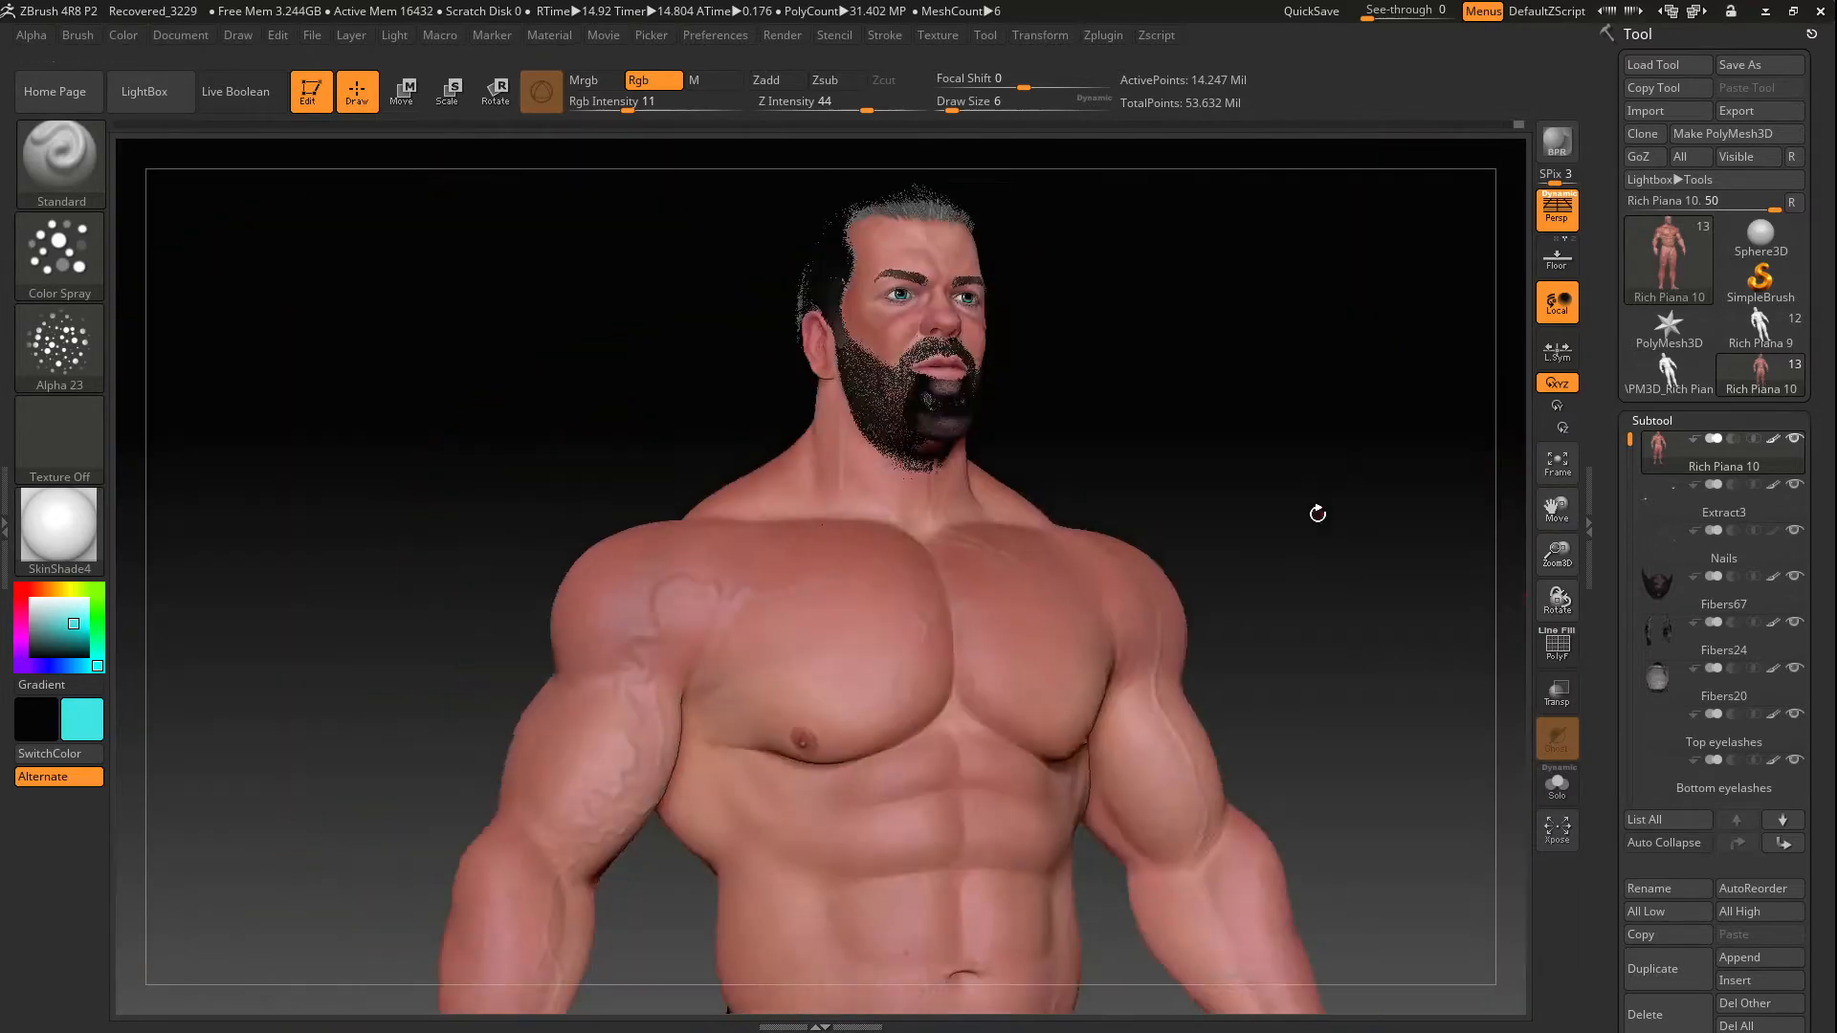
Tint the shoulder and upper arm veins with purple and a muted violet
left_click_drag(1317, 513, 1378, 517)
left_click_drag(1558, 553, 1558, 680)
left_click_drag(316, 287, 277, 287)
left_click(21, 656)
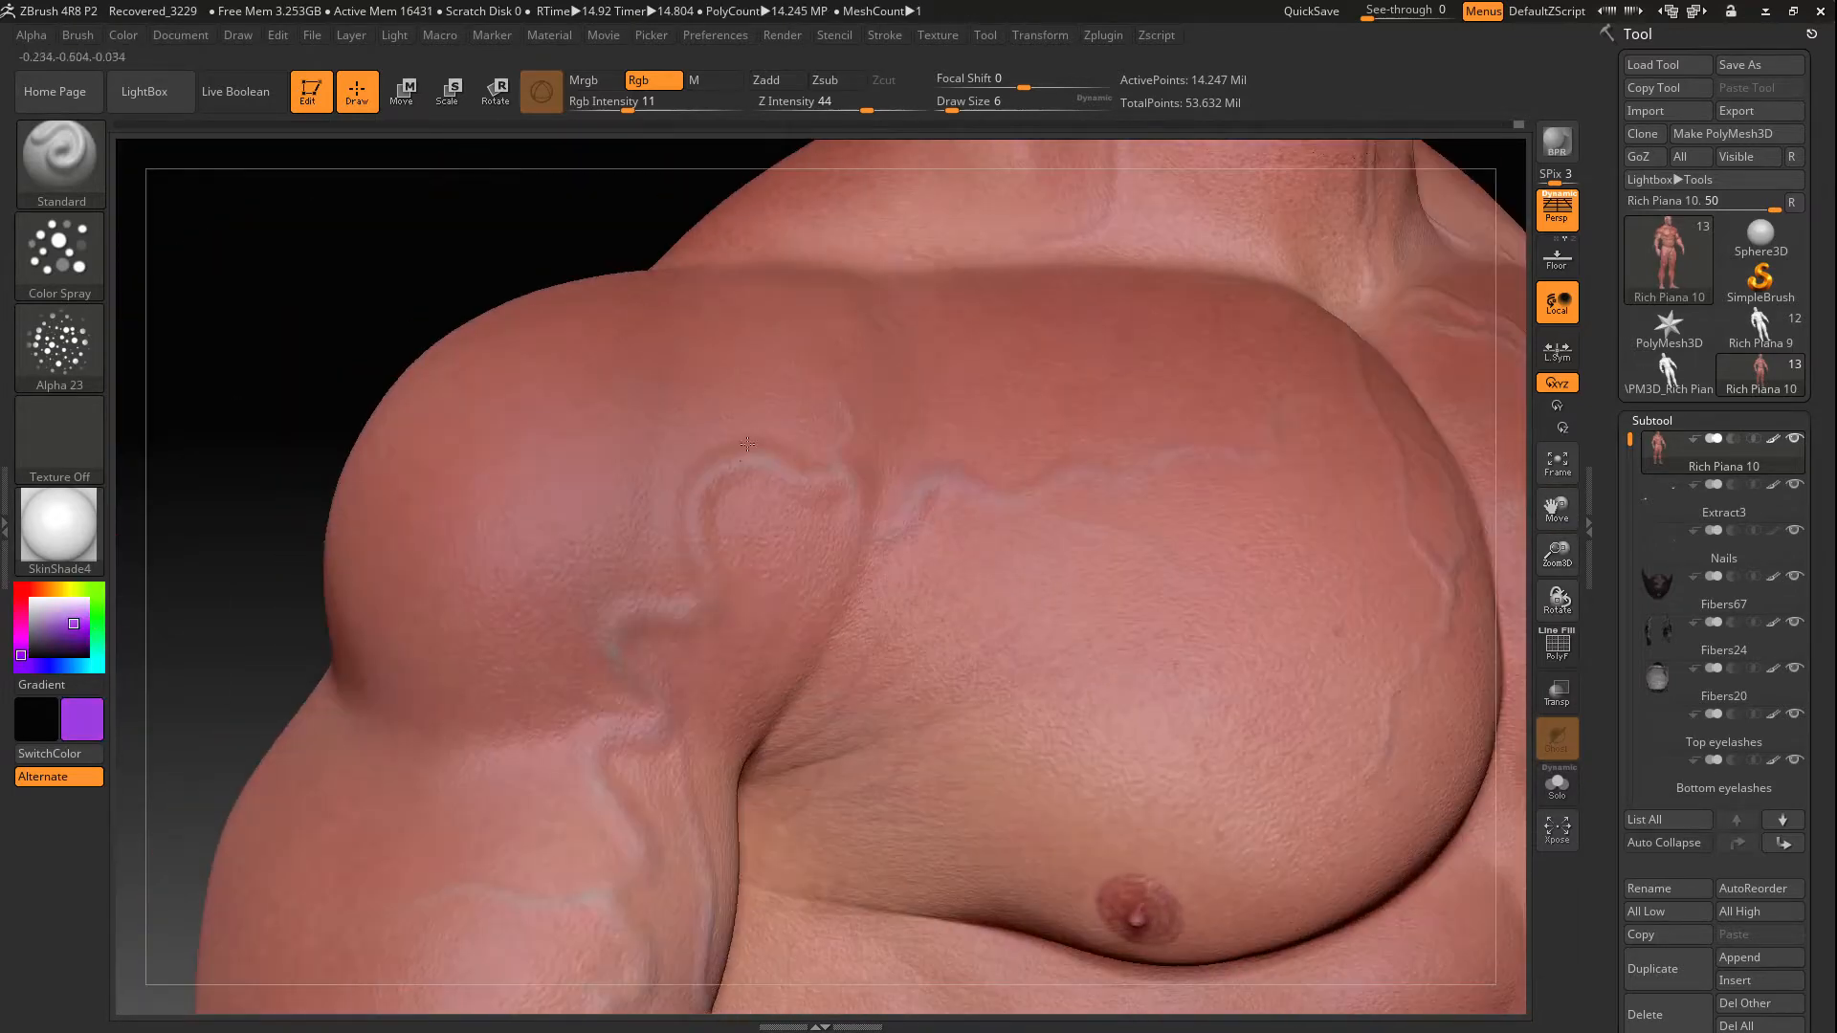
right_click_drag(783, 524, 804, 607)
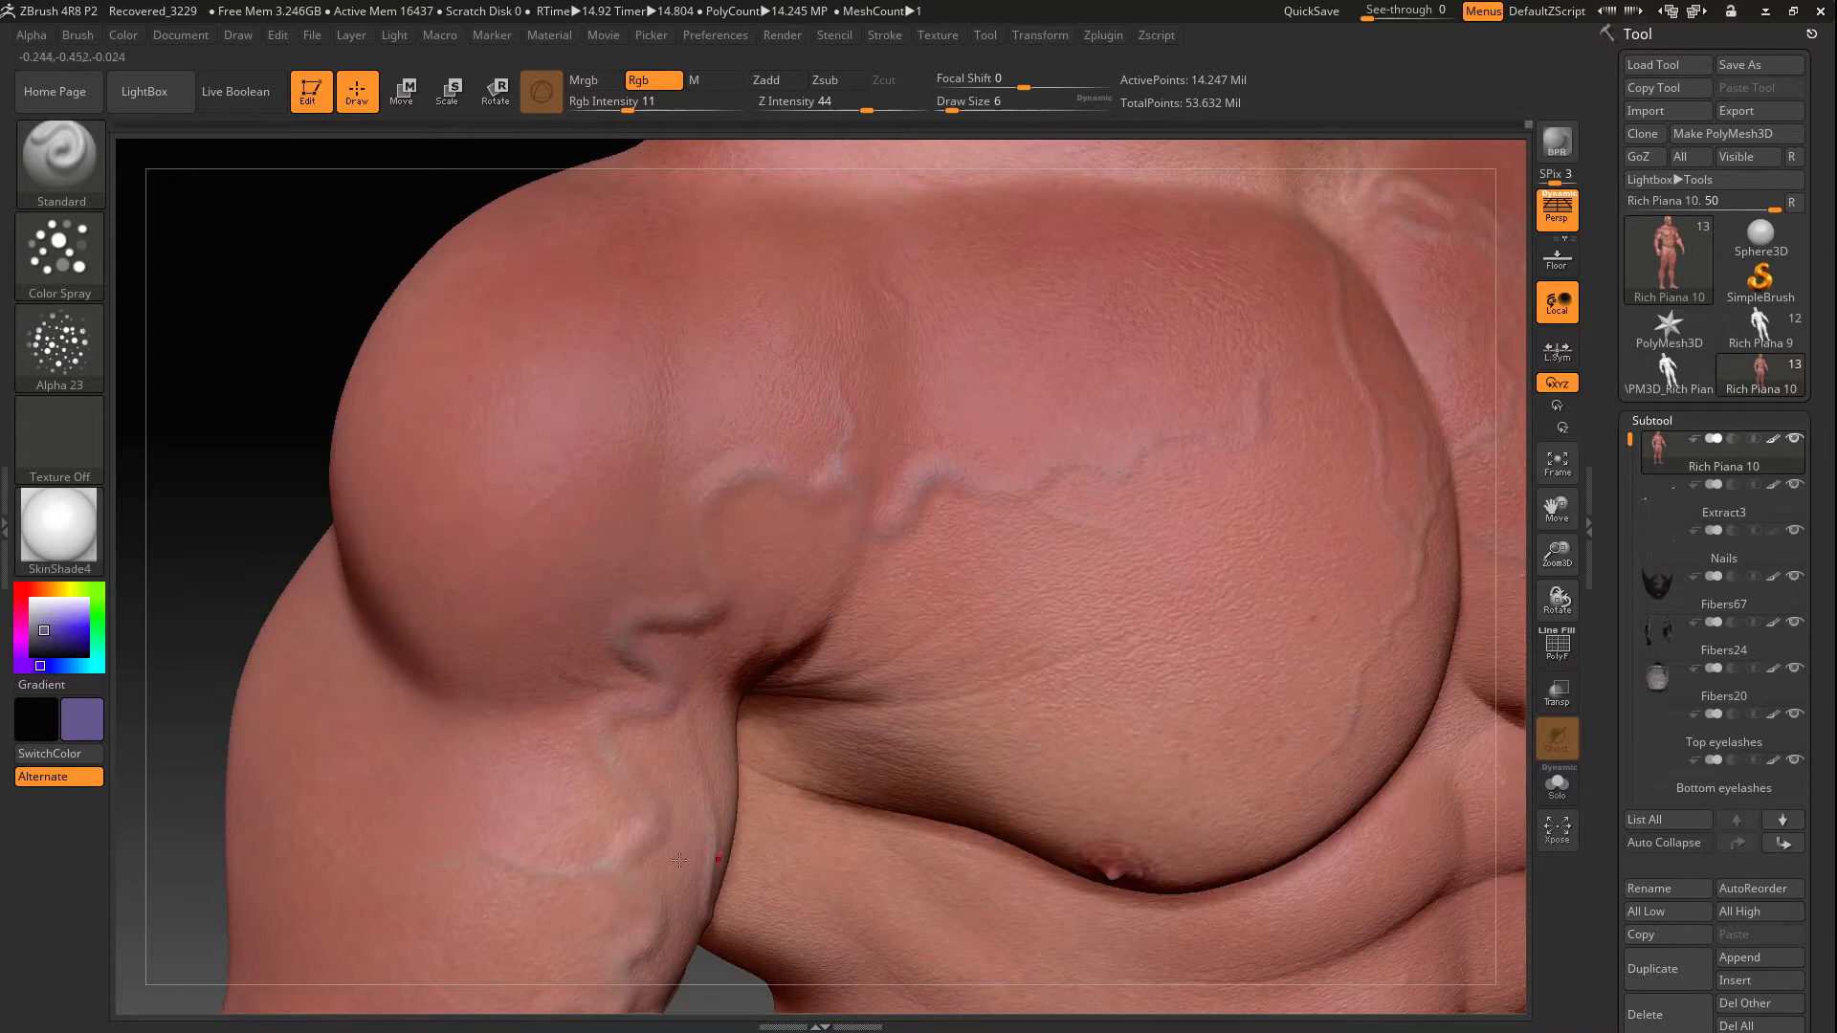
right_click_drag(570, 471, 555, 564)
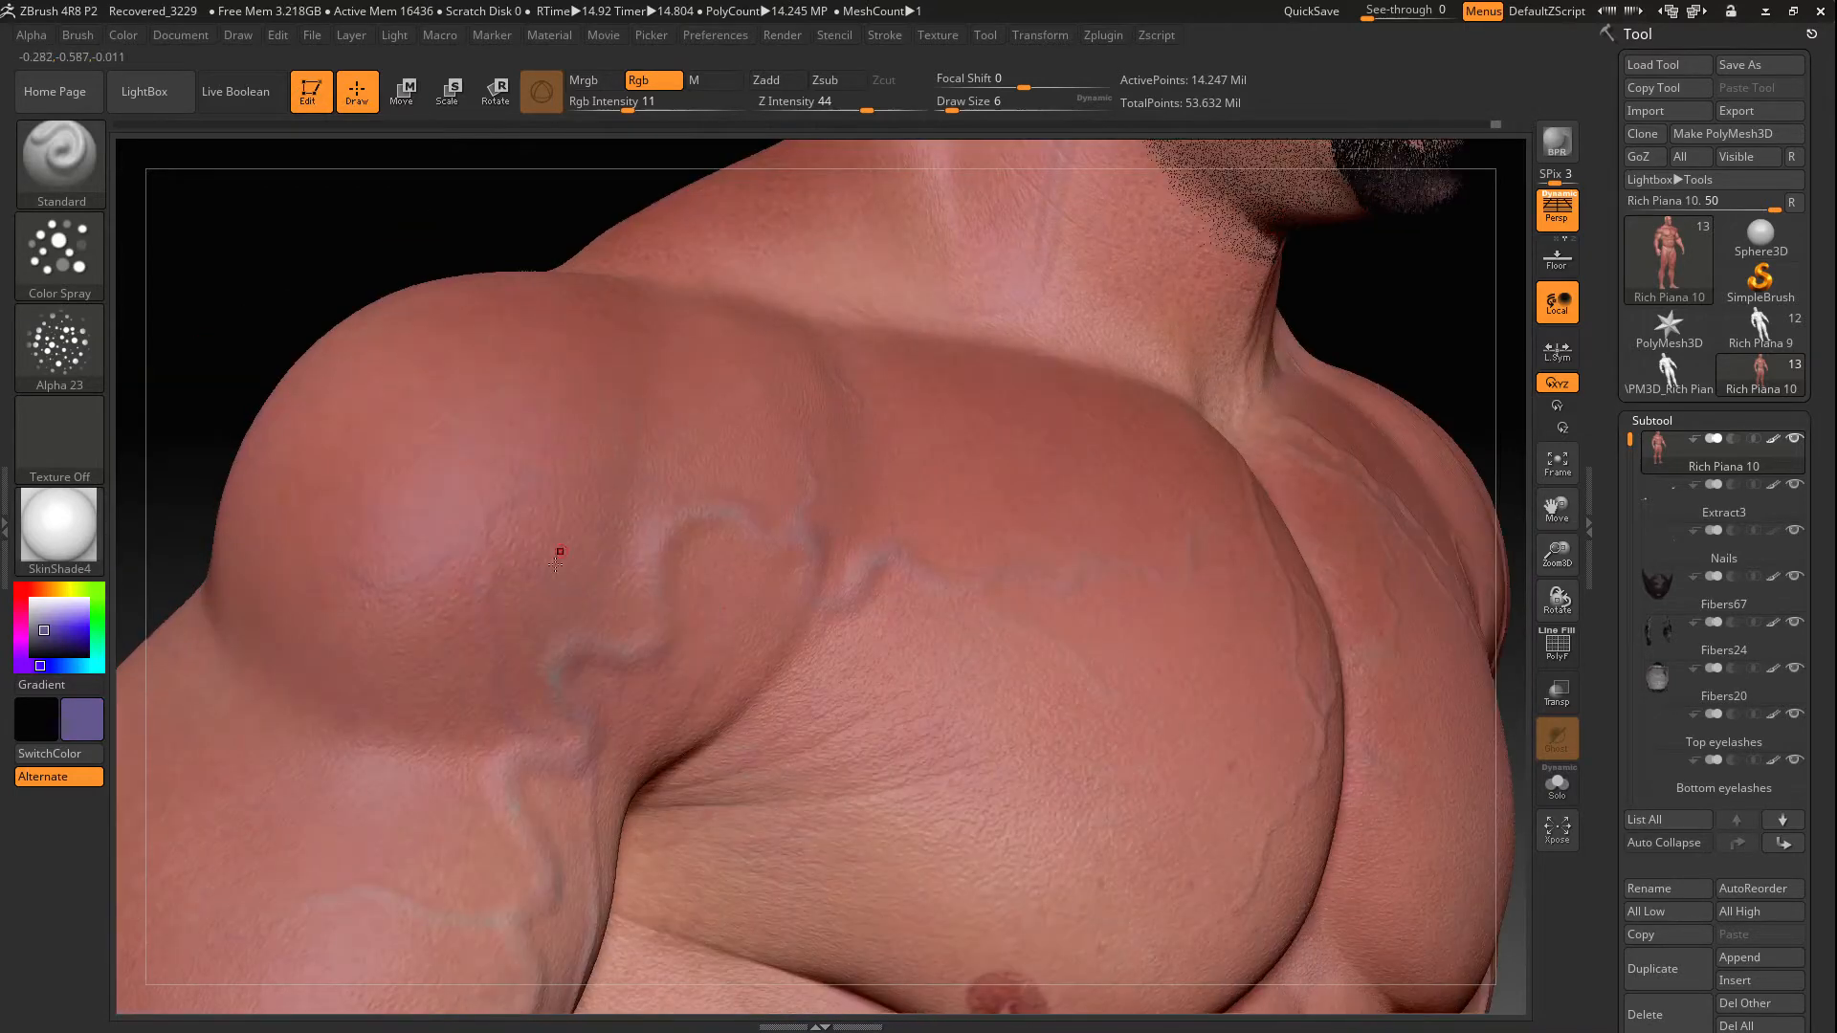
left_click_drag(1565, 553, 1565, 421)
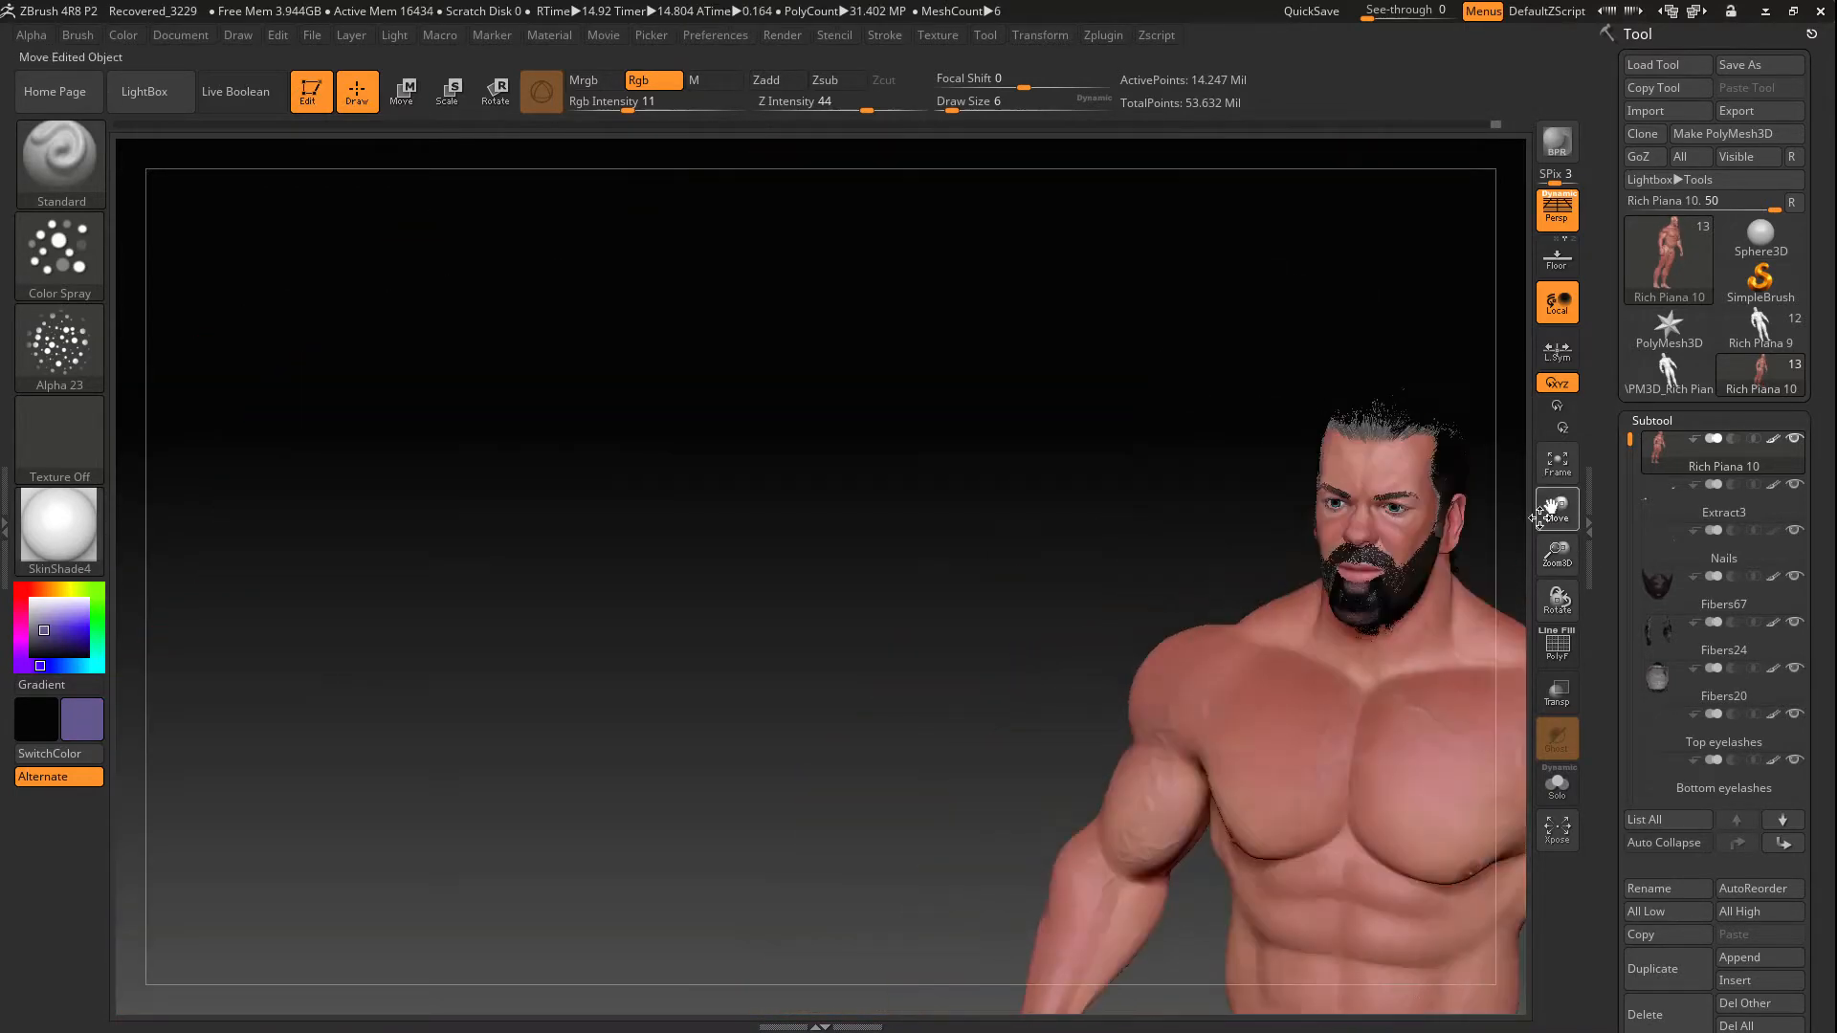
Sample reddish skin tones and blend them around the chest and shoulder veins at draw size 6
left_click_drag(1557, 509, 1024, 163)
left_click_drag(1235, 525, 1288, 529)
left_click_drag(1560, 555, 1560, 660)
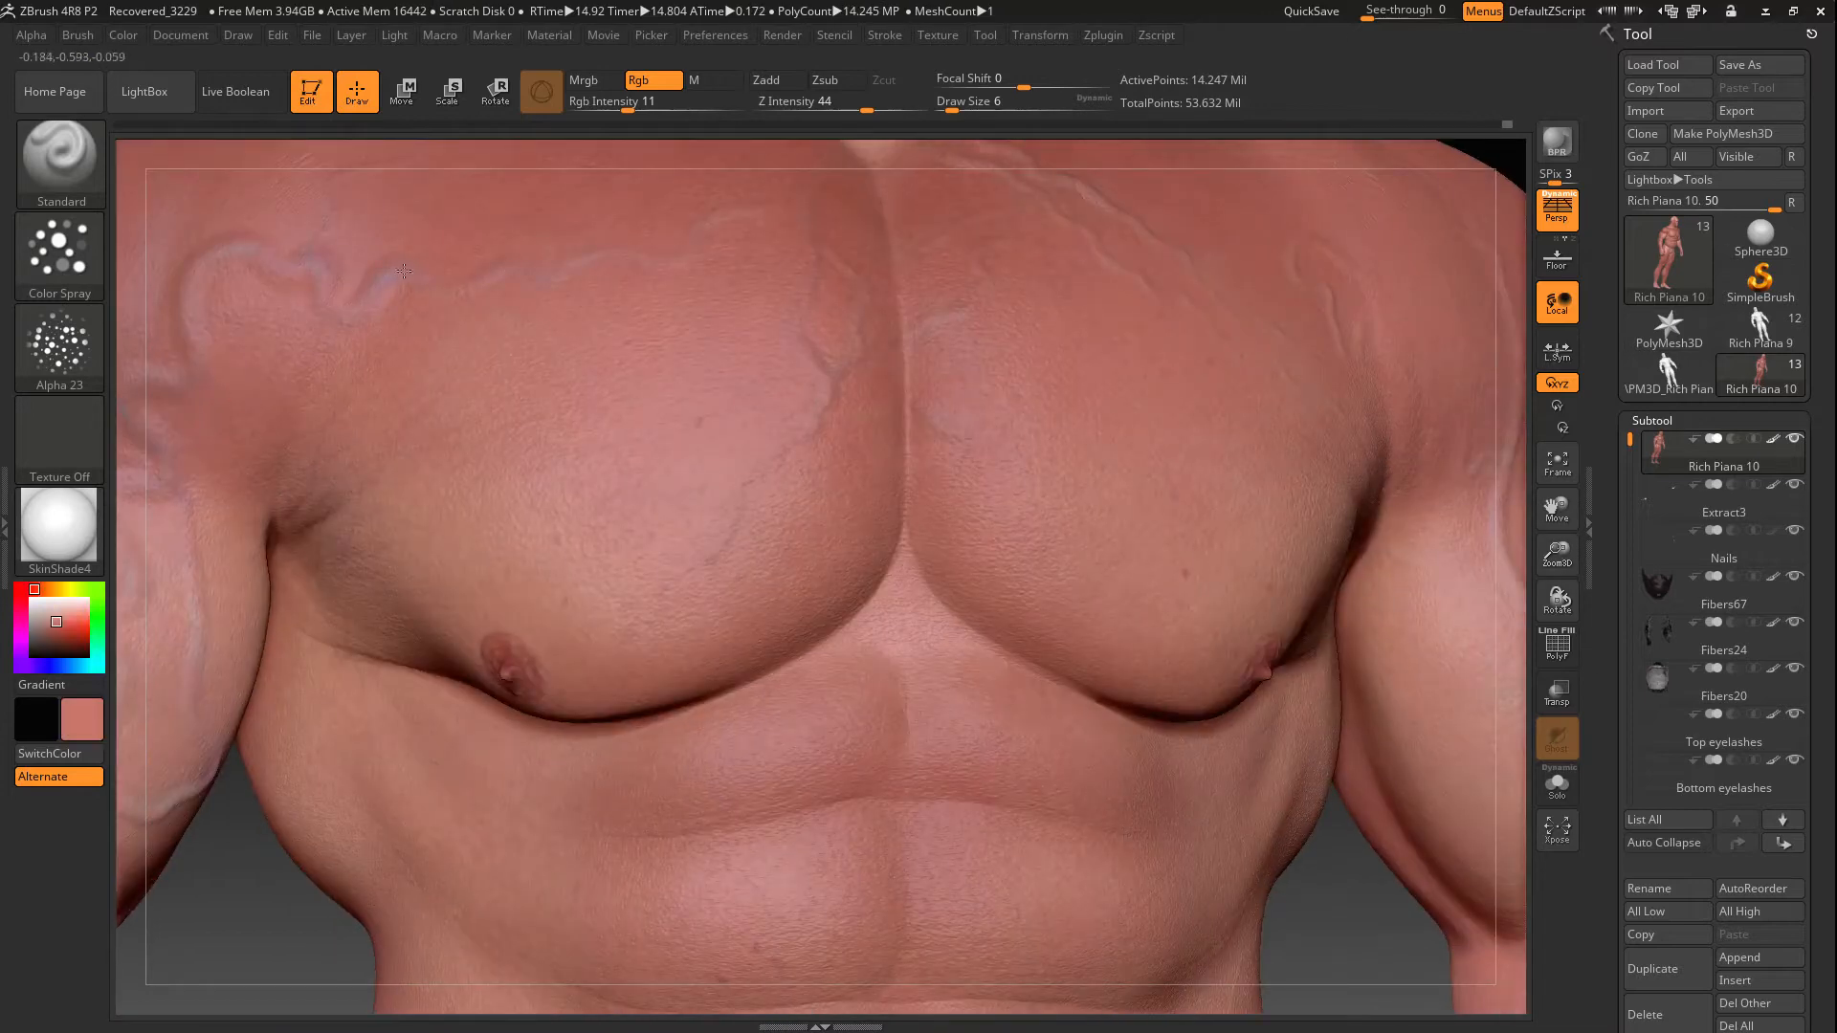
key("f")
left_click_drag(1148, 517, 1053, 498, "alt")
key("c")
key("c")
right_click_drag(910, 455, 1124, 430)
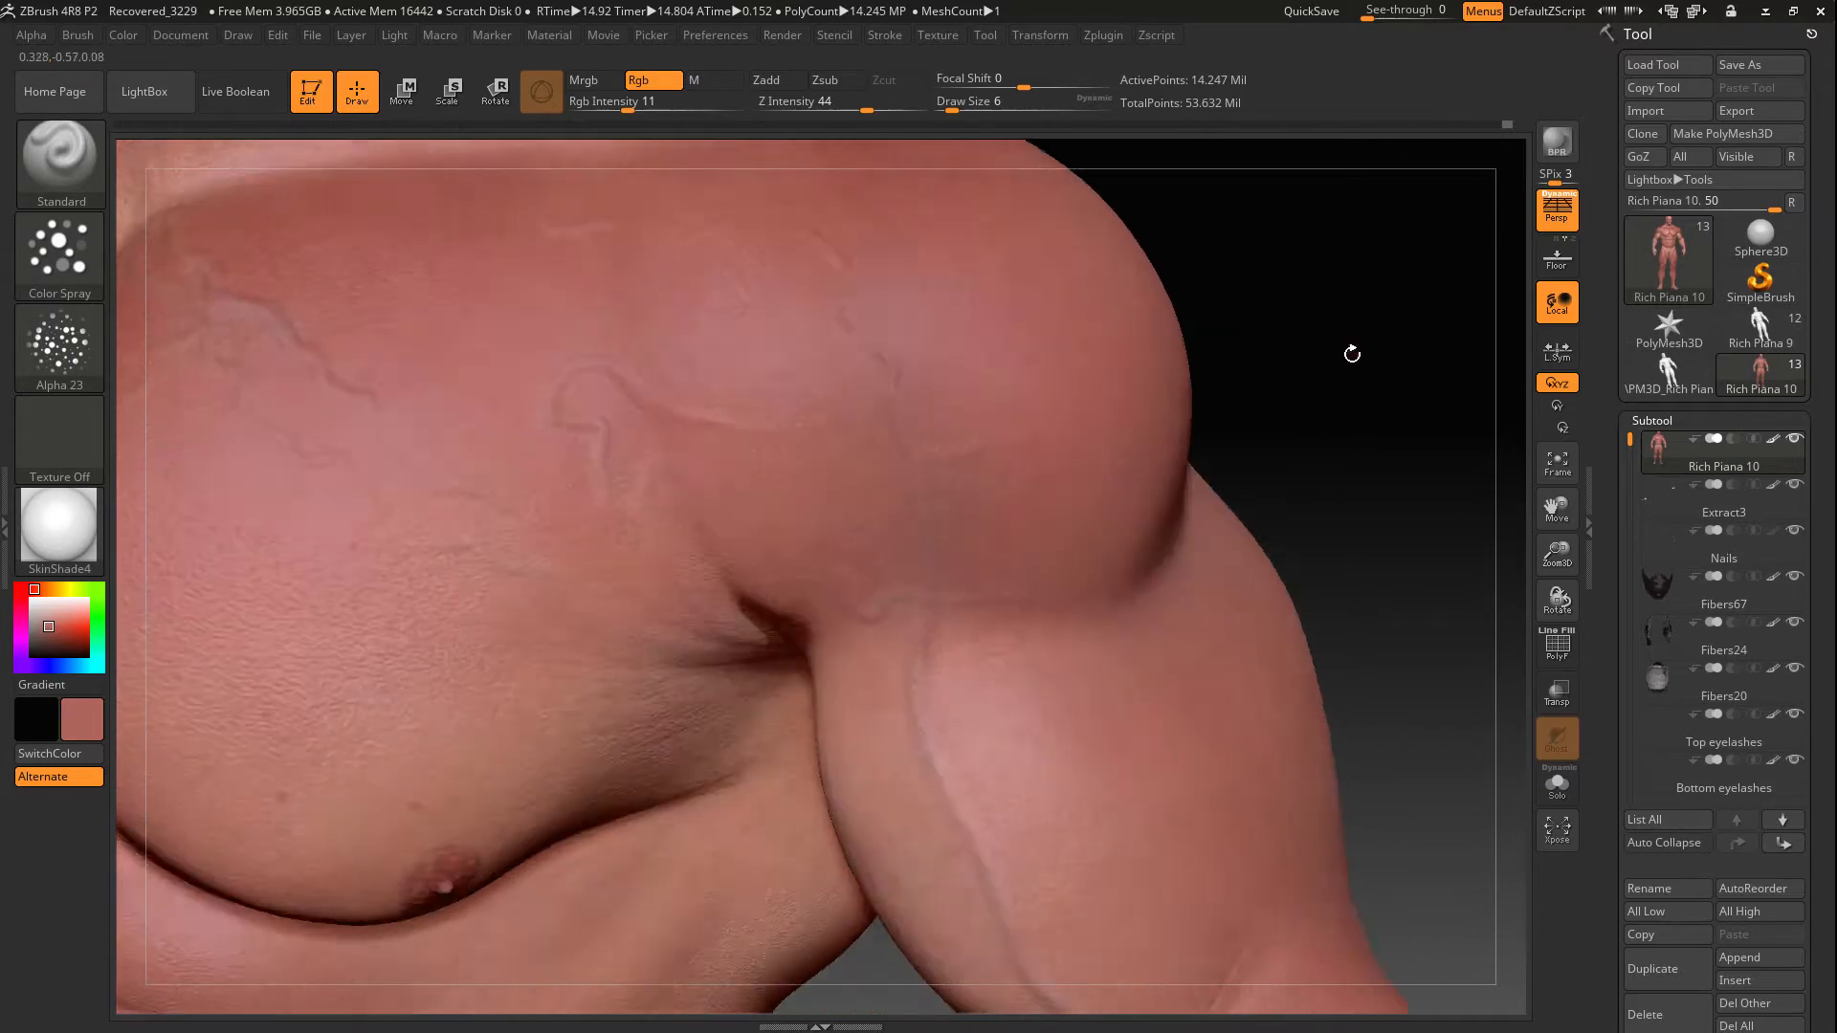
Set up blue vein painting for the abdomen with the FreeHand stroke, no alpha and a muted blue colour
right_click_drag(1234, 479, 1186, 507)
left_click_drag(1320, 517, 1480, 623, "alt")
left_click(70, 666)
left_click_drag(1014, 823, 1196, 557, "alt")
right_click_drag(1032, 418, 1004, 410)
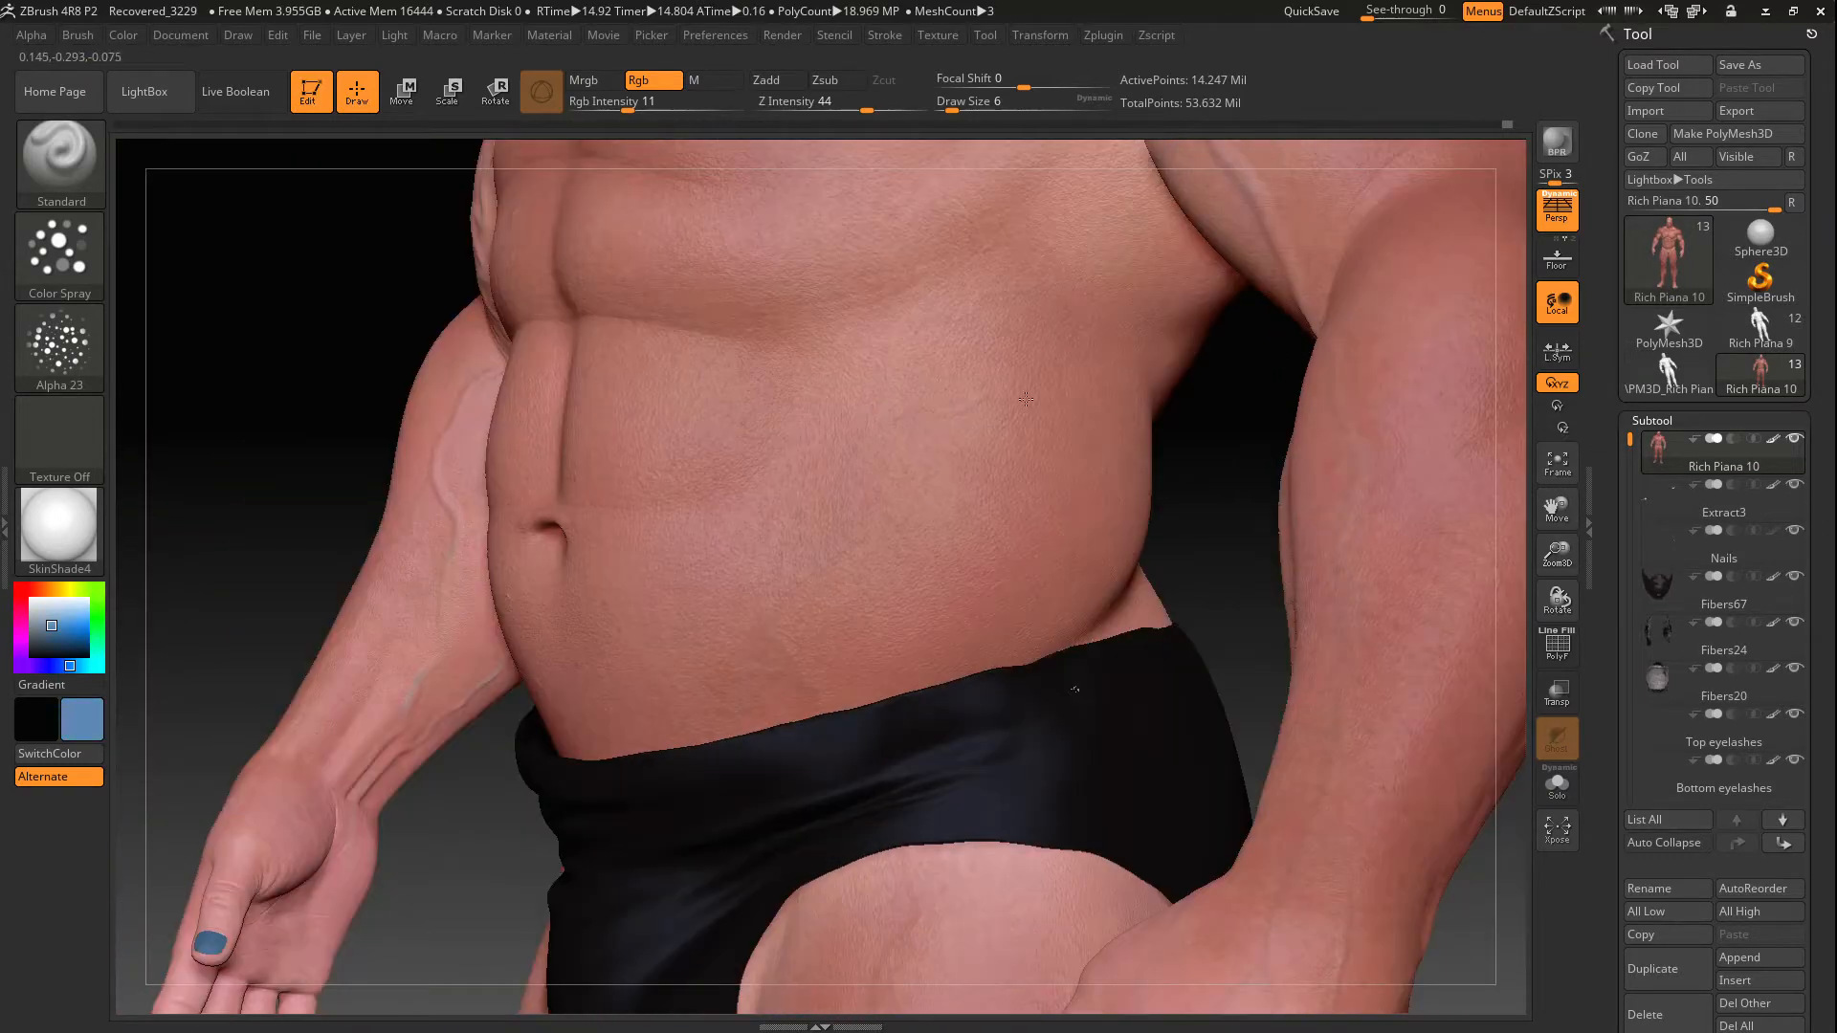
left_click(60, 258)
left_click(176, 263)
left_click(63, 258)
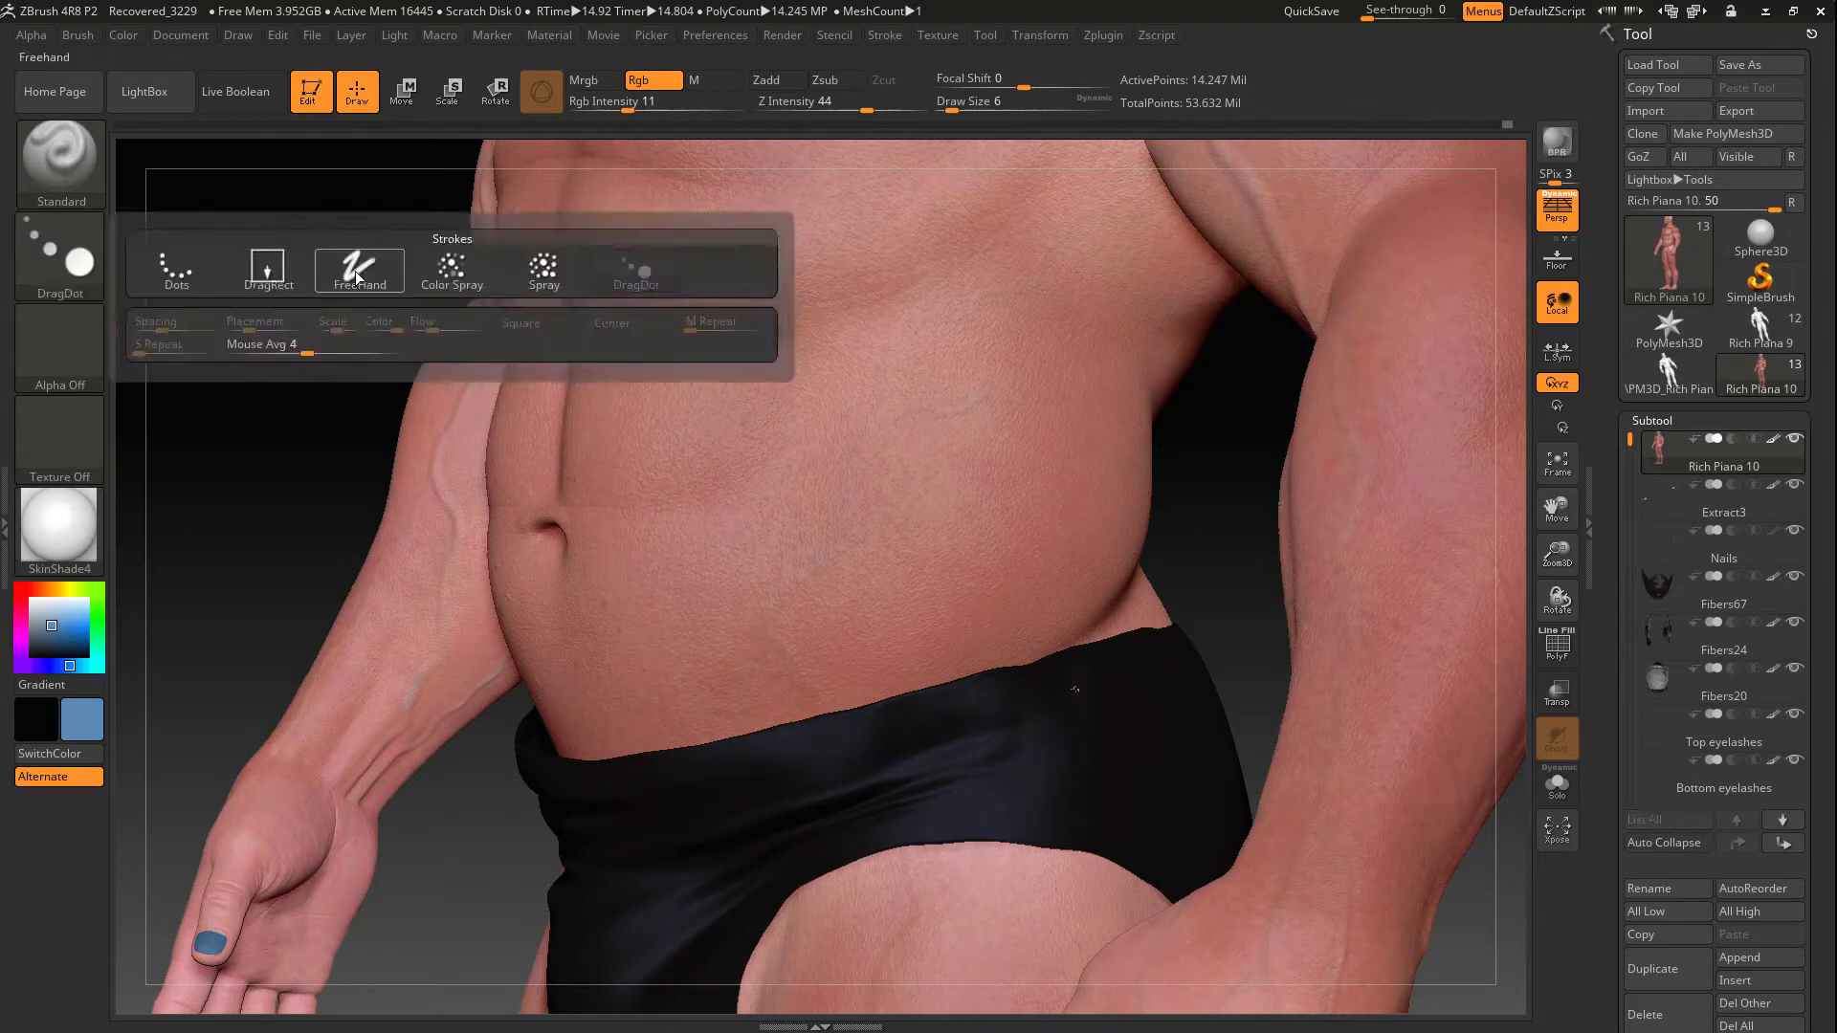
left_click(359, 263)
Paint blue veins along the side of the abdomen and above the waistband at draw size 7 to 8
left_click_drag(1189, 475, 1139, 689, "alt")
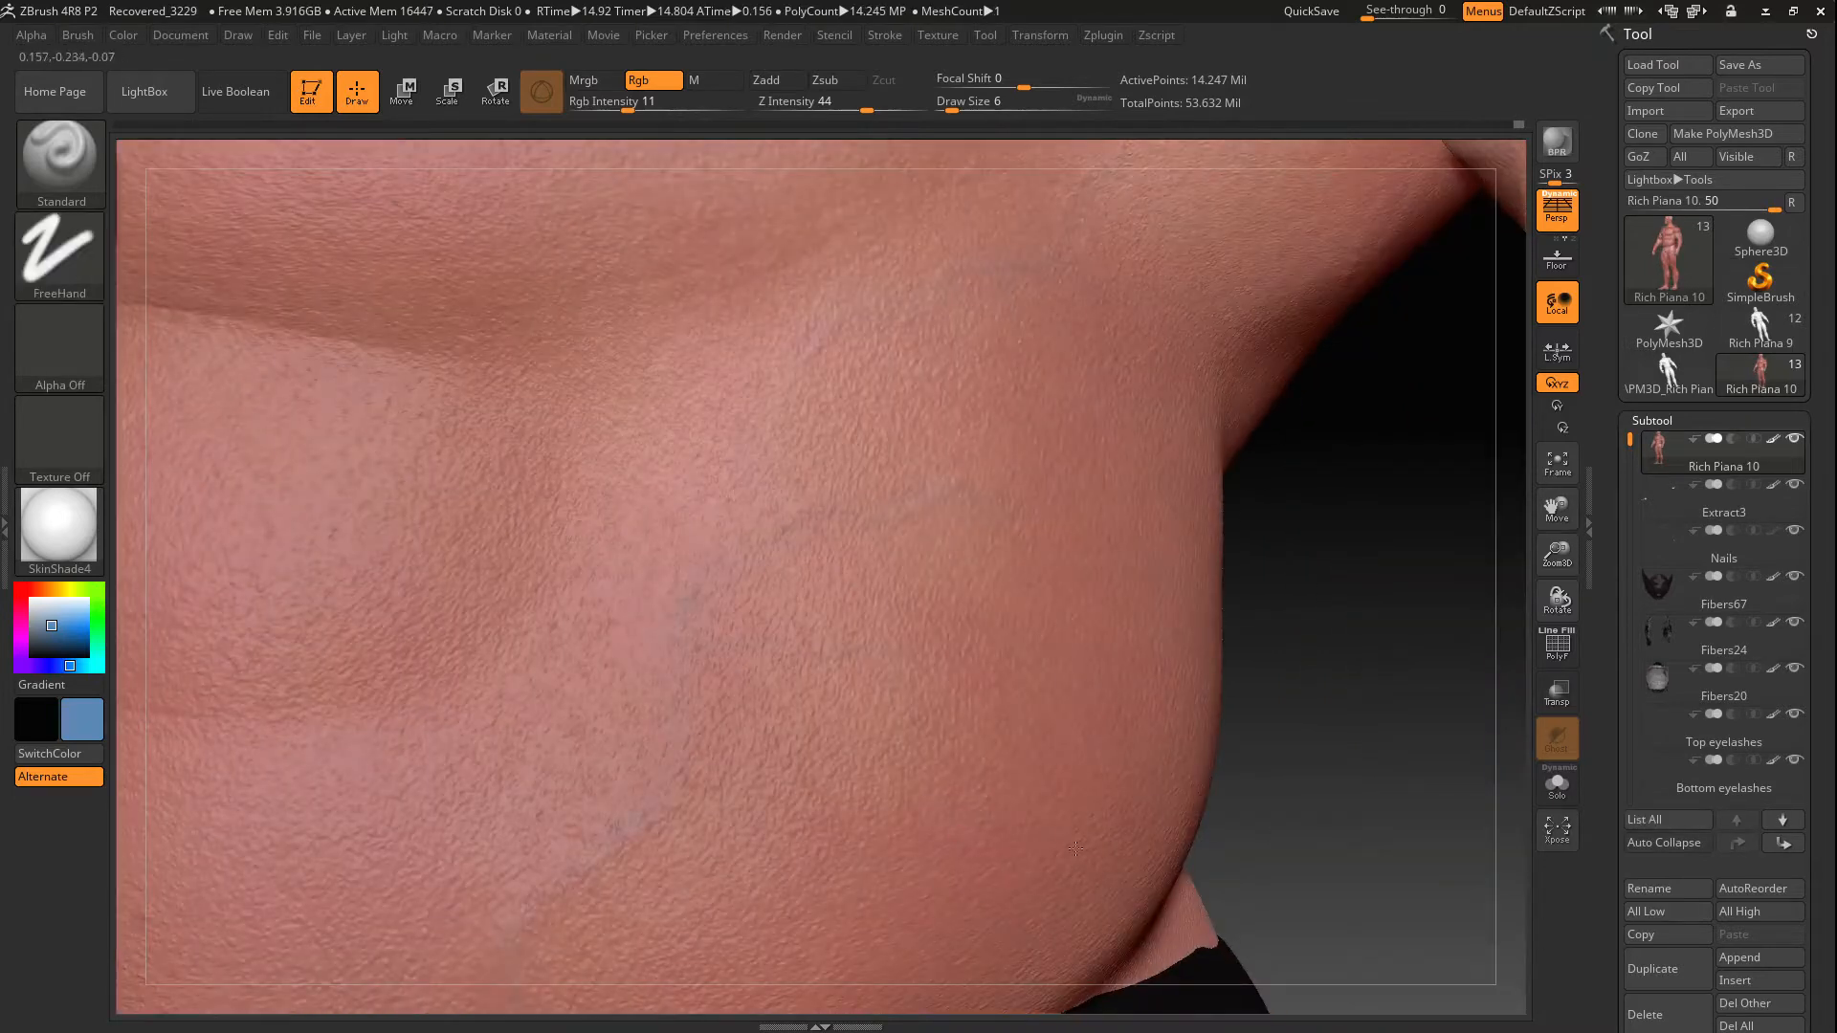
left_click_drag(1378, 594, 1489, 353, "alt")
left_click_drag(1215, 479, 369, 431)
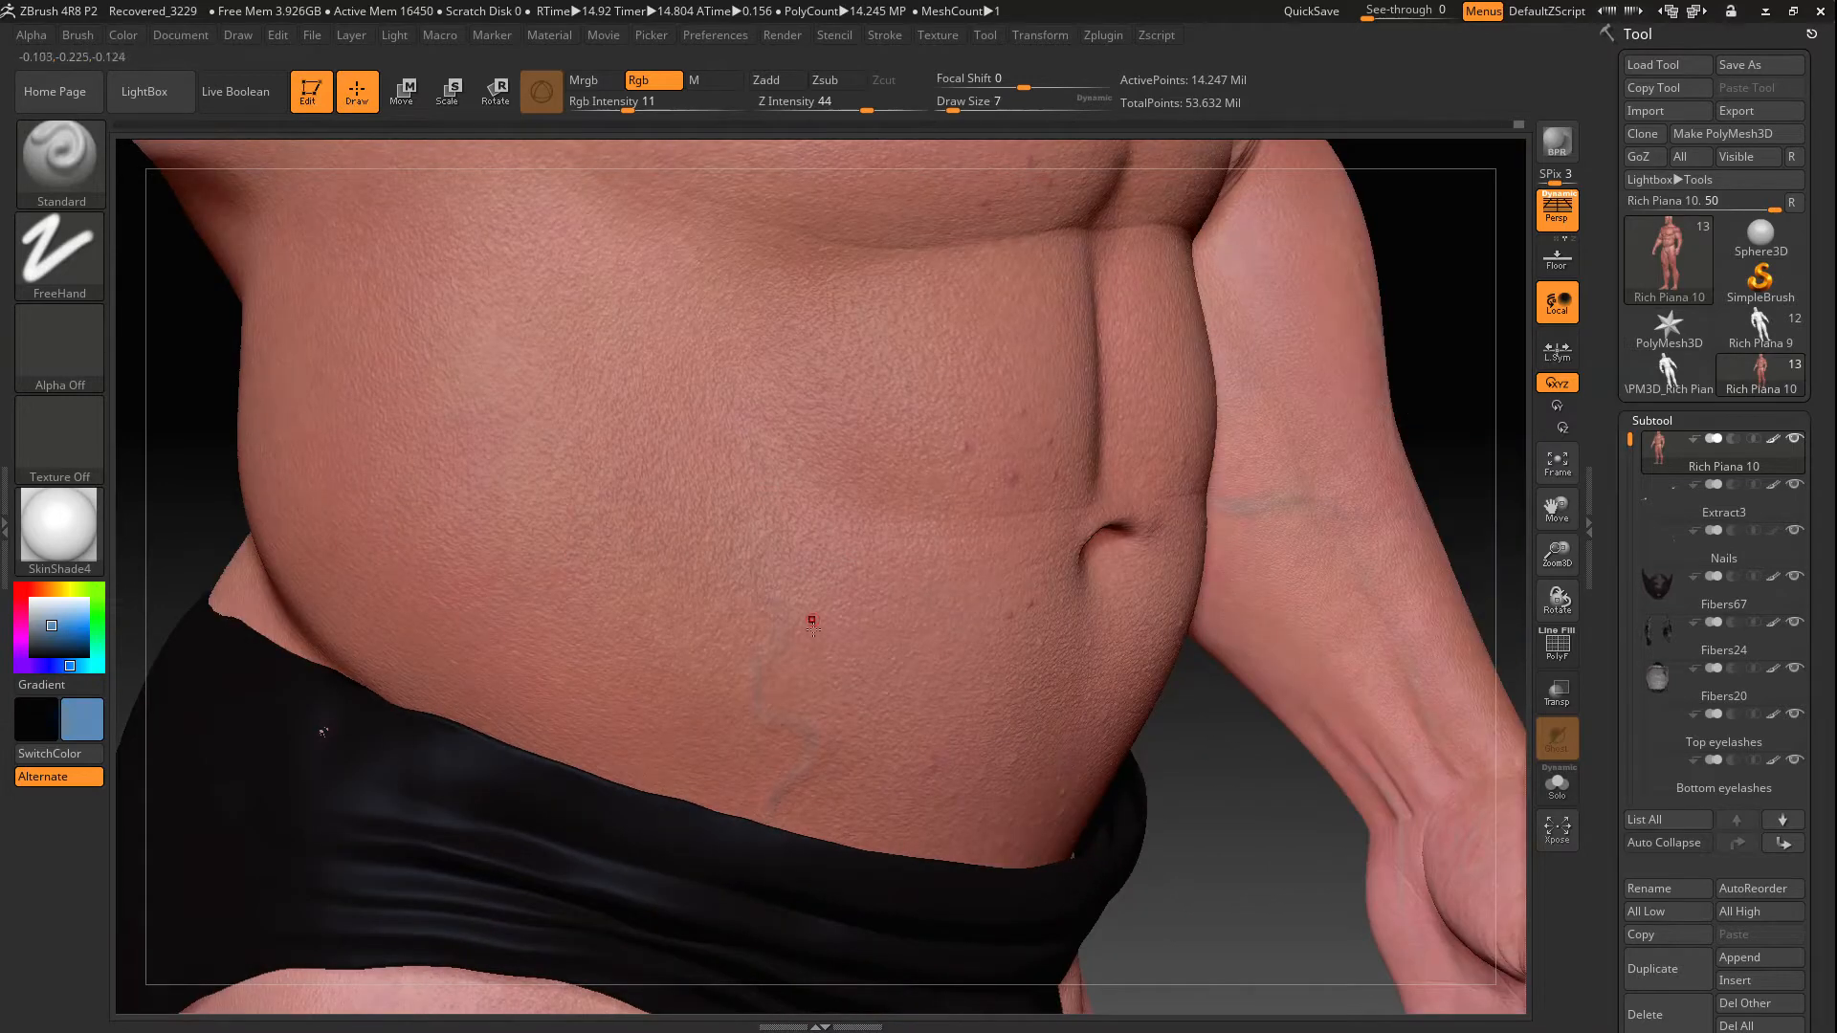
left_click_drag(775, 722, 816, 729)
left_click_drag(1283, 813, 1177, 799)
left_click_drag(747, 669, 818, 731)
left_click_drag(259, 497, 498, 507)
key("bracketleft")
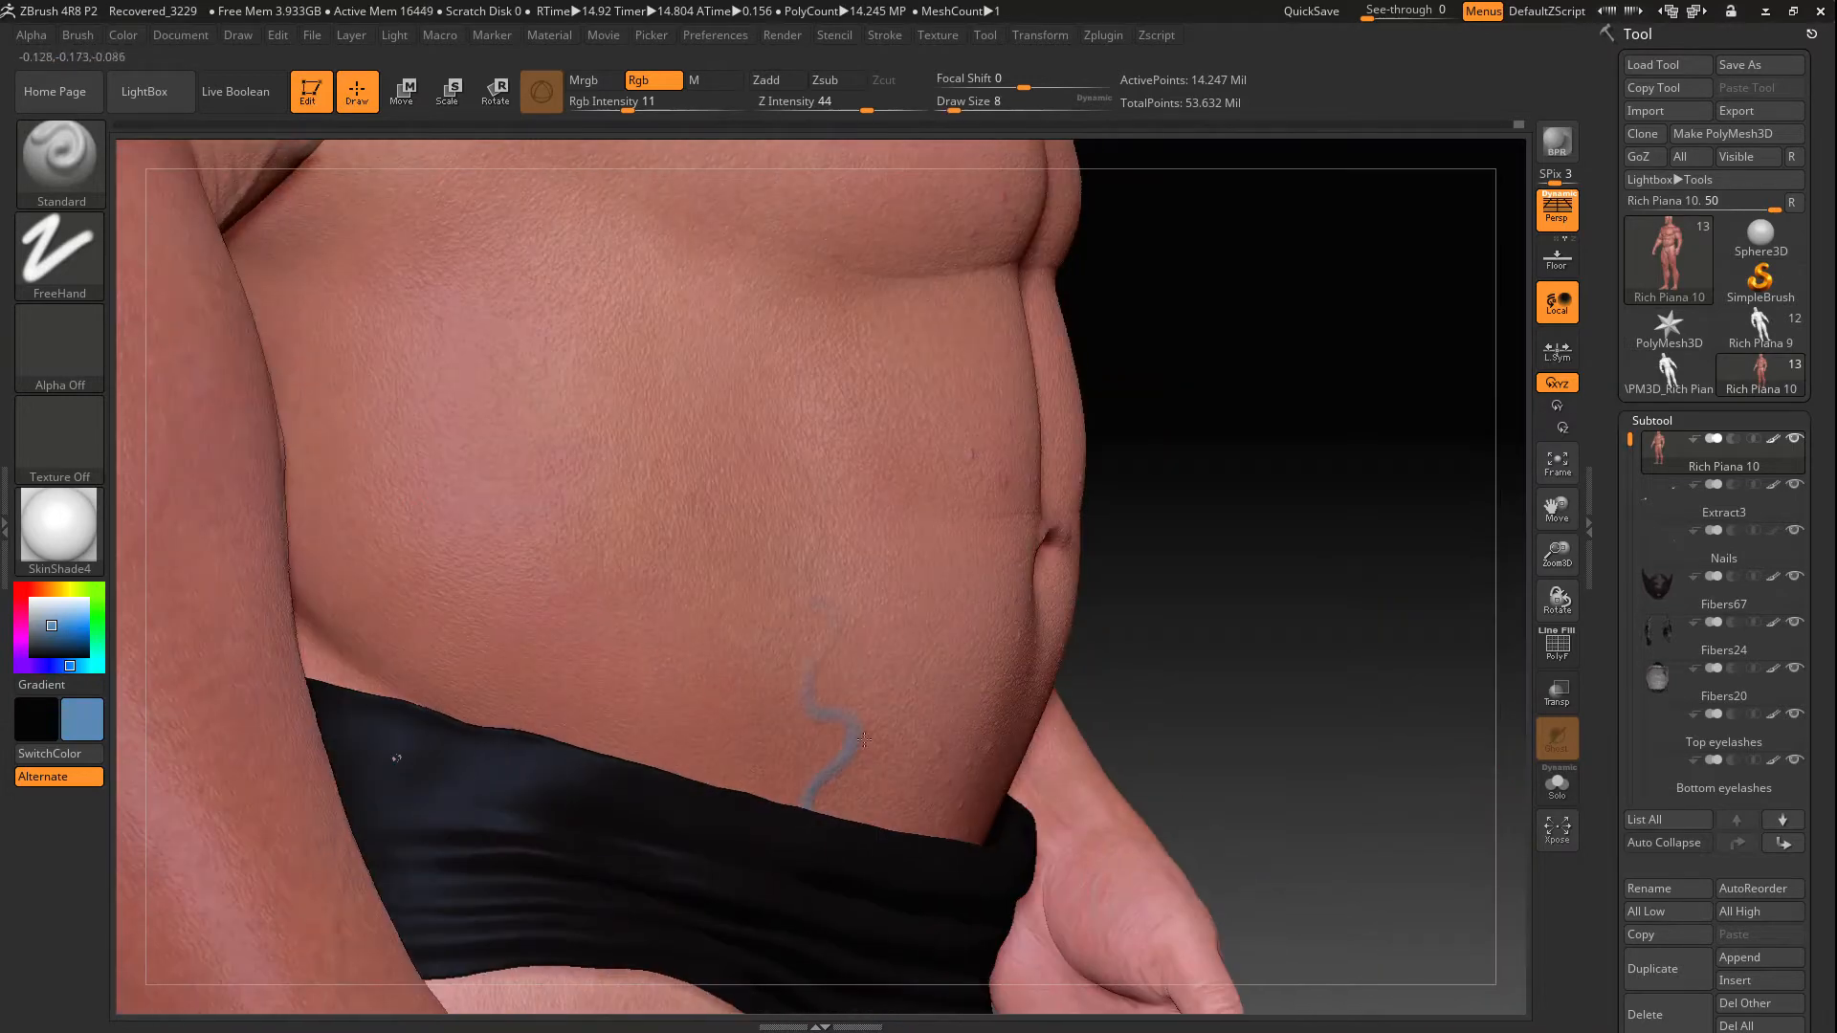
left_click_drag(1369, 741, 1248, 763)
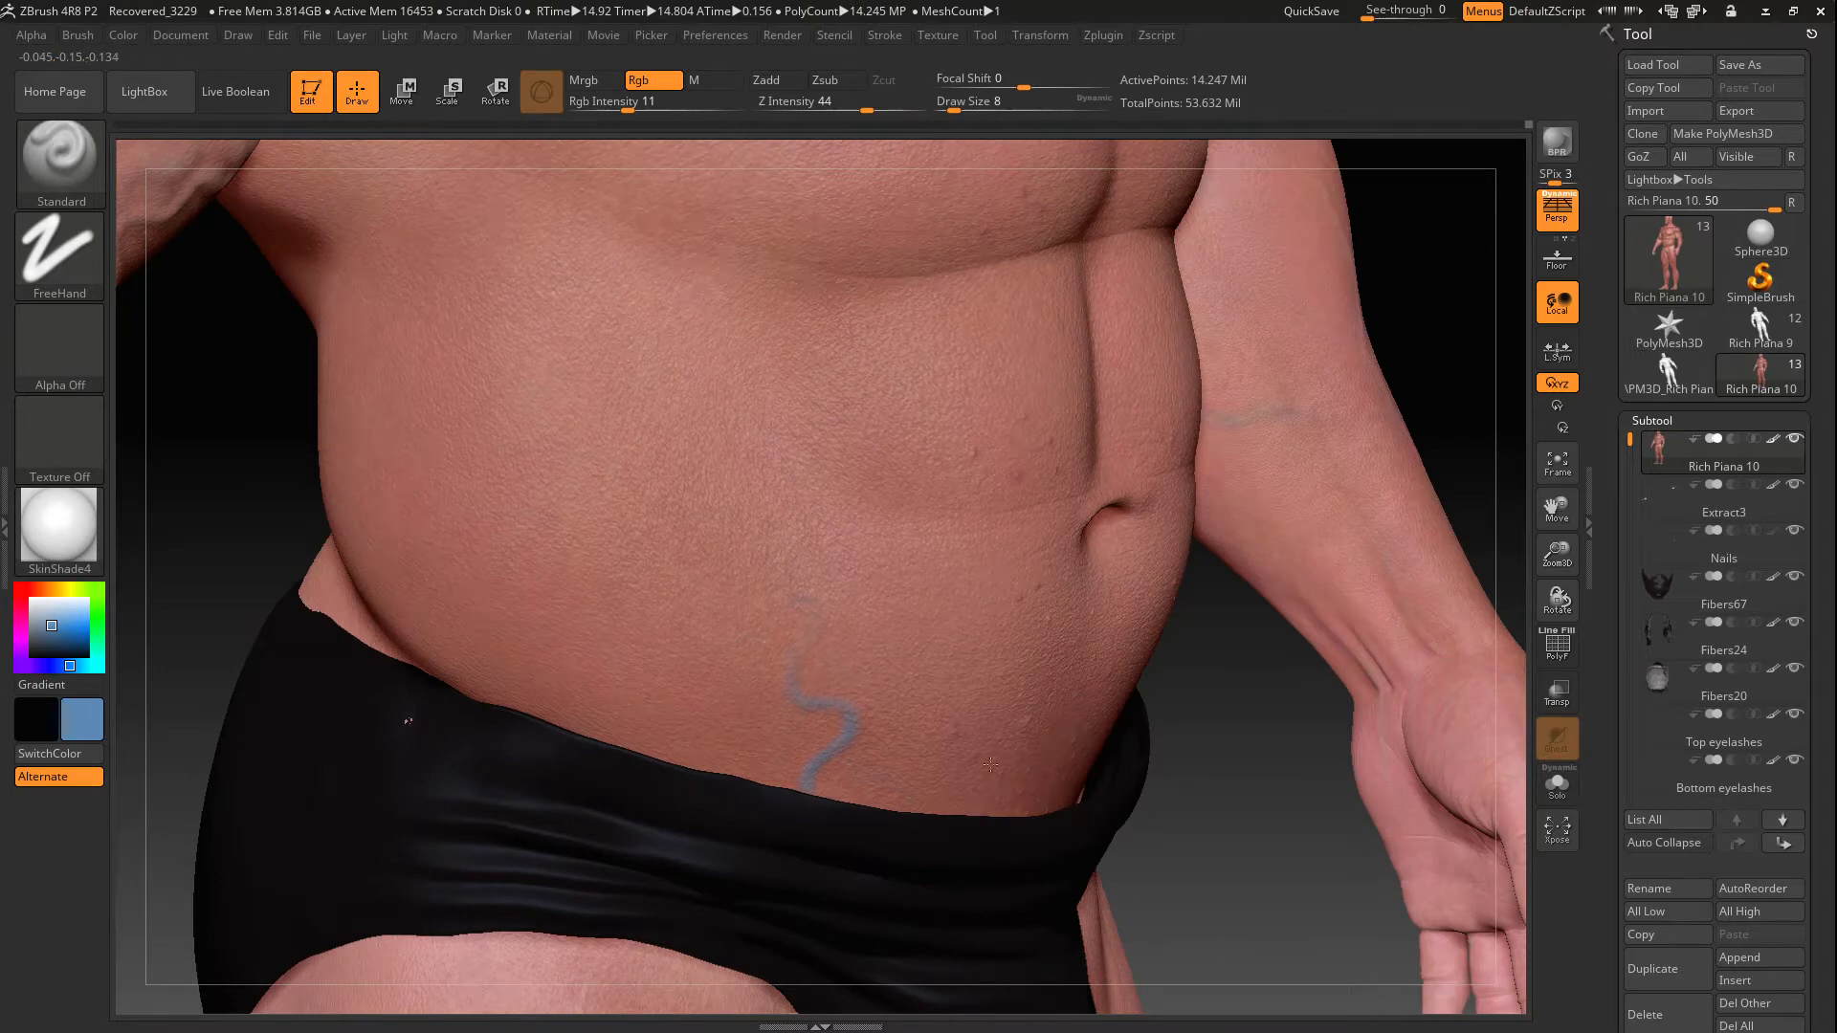
left_click_drag(1339, 804, 1230, 790)
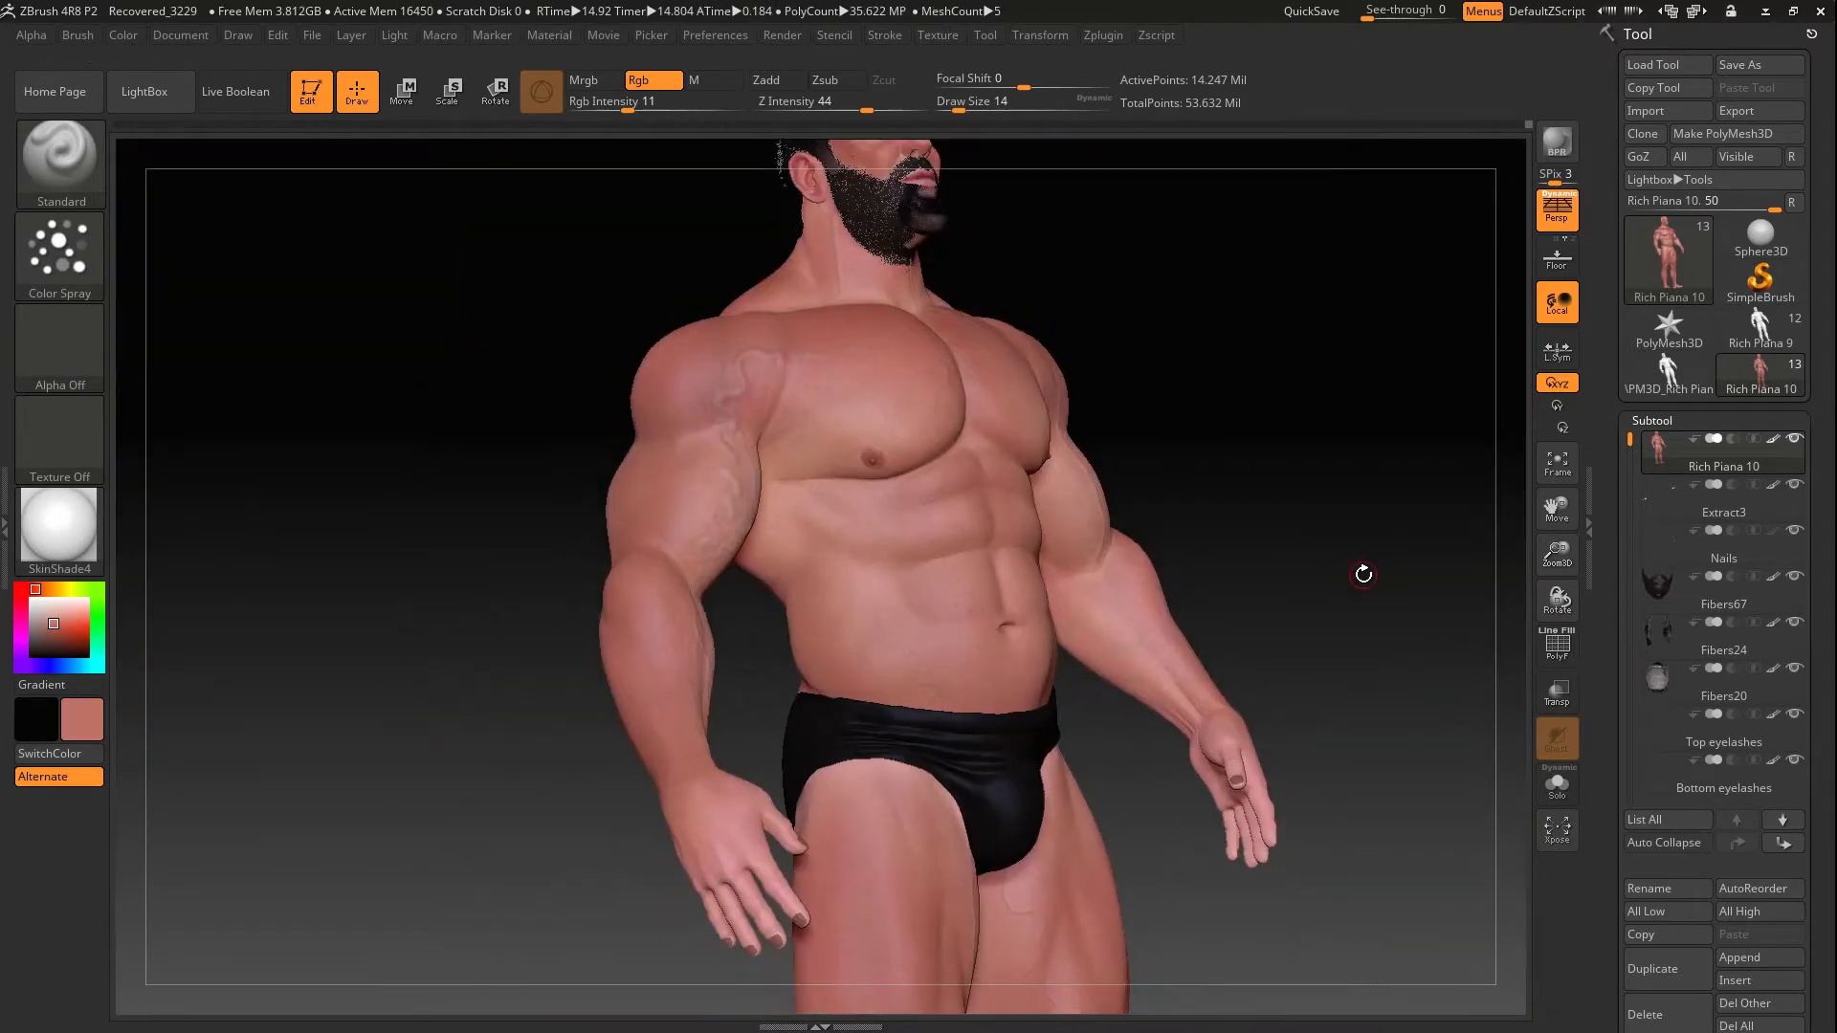
Tint the inner forearm veins cyan, using the Color Spray stroke with Alpha 23
left_click_drag(1362, 571, 975, 579, "alt")
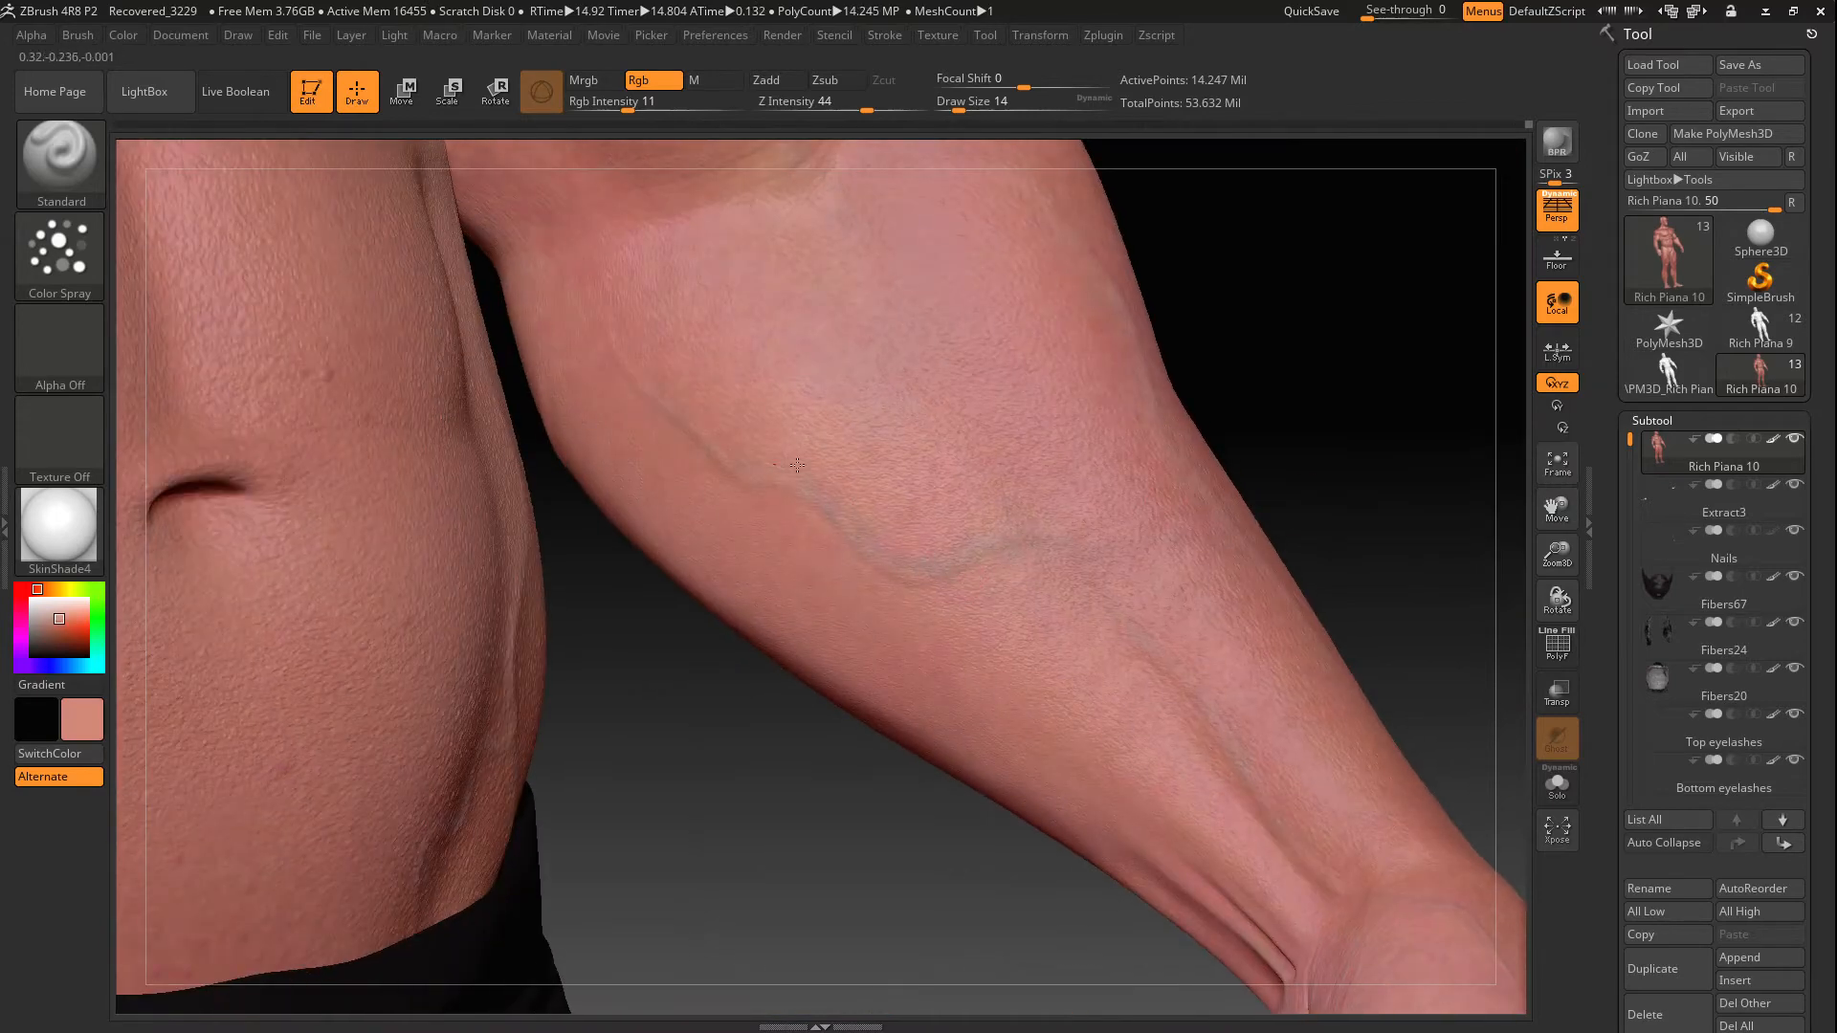
left_click(97, 665)
left_click(59, 347)
left_click(486, 361)
Sample a pink skin tone and spray it over the palm and fingers at draw size 50
mouse_move(1338, 445)
left_mouse_down("alt")
mouse_move(1107, 590)
mouse_move(1335, 857)
left_mouse_up("alt")
left_click_drag(1464, 565, 1422, 356, "alt")
key("c")
left_click_drag(1541, 479, 1294, 432)
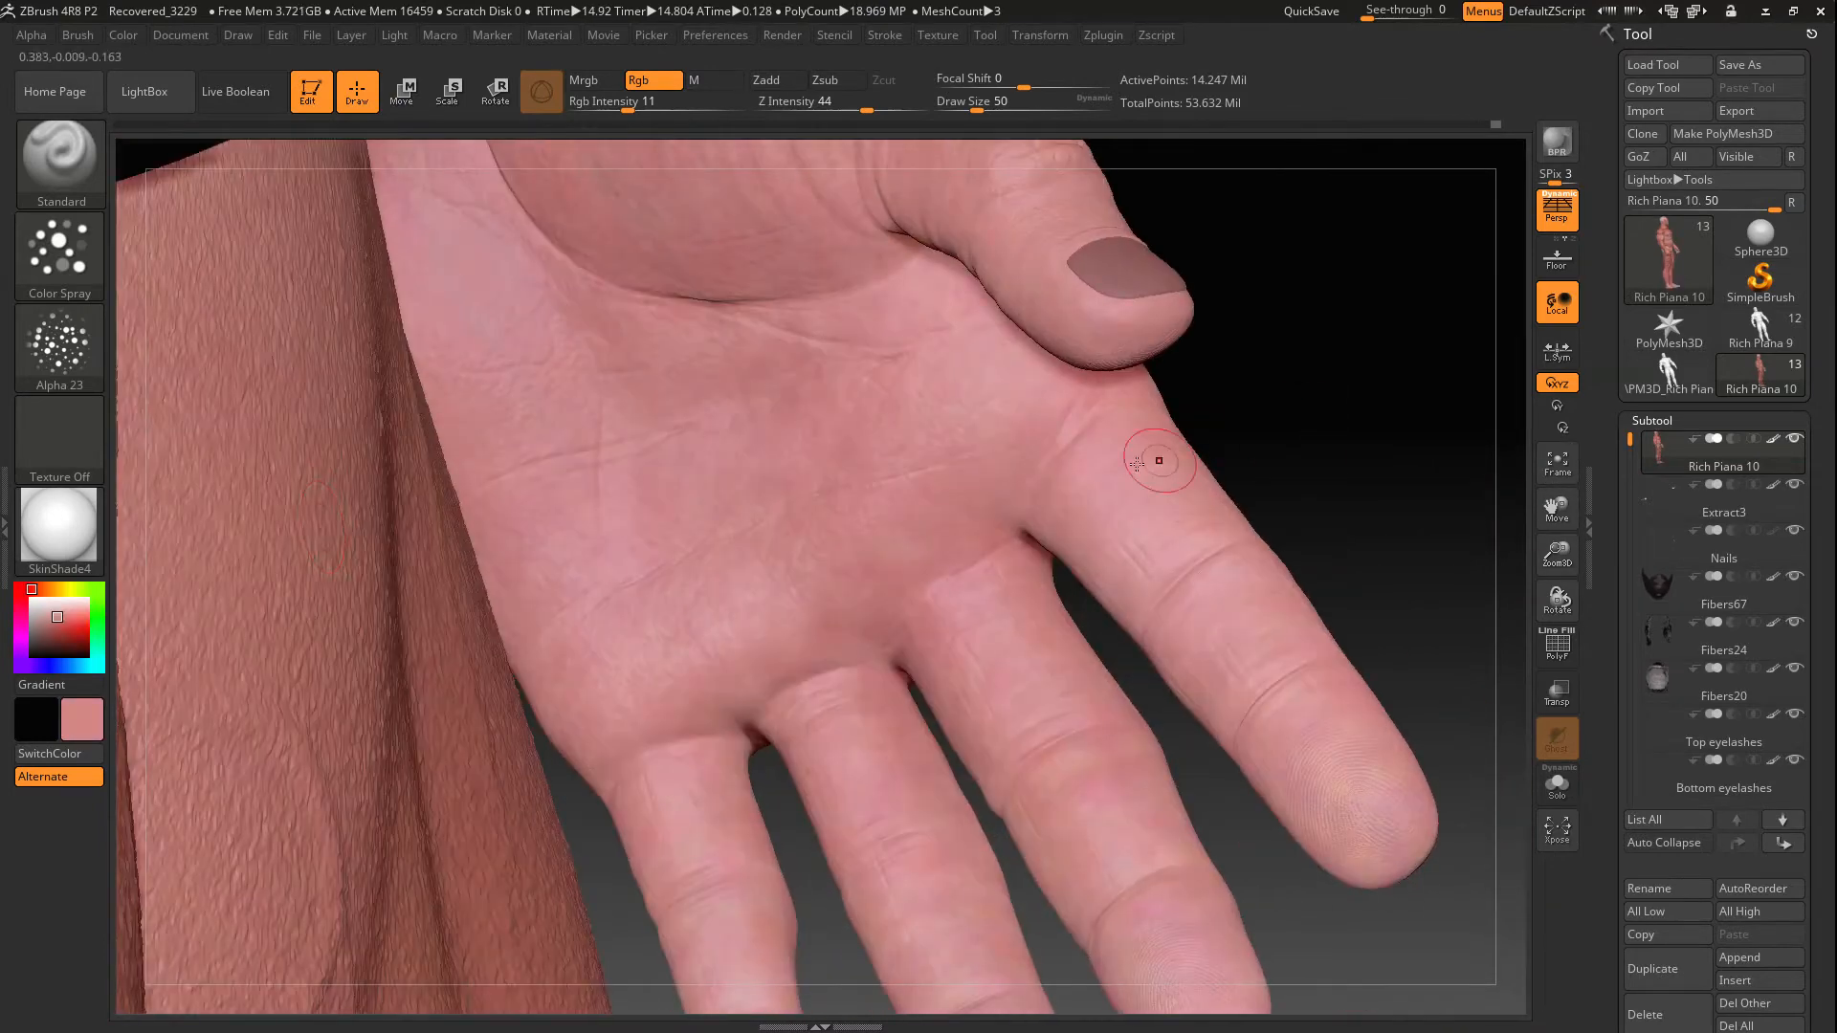
Isolate the hands and spray dark red over the palm at draw size 30 to 46
left_click(58, 639)
left_click_drag(1296, 568, 1518, 583, "alt")
left_click_drag(543, 273, 1191, 924, "ctrl+shift")
left_click_drag(1435, 765, 1493, 479, "alt")
left_click_drag(1378, 631, 1387, 574)
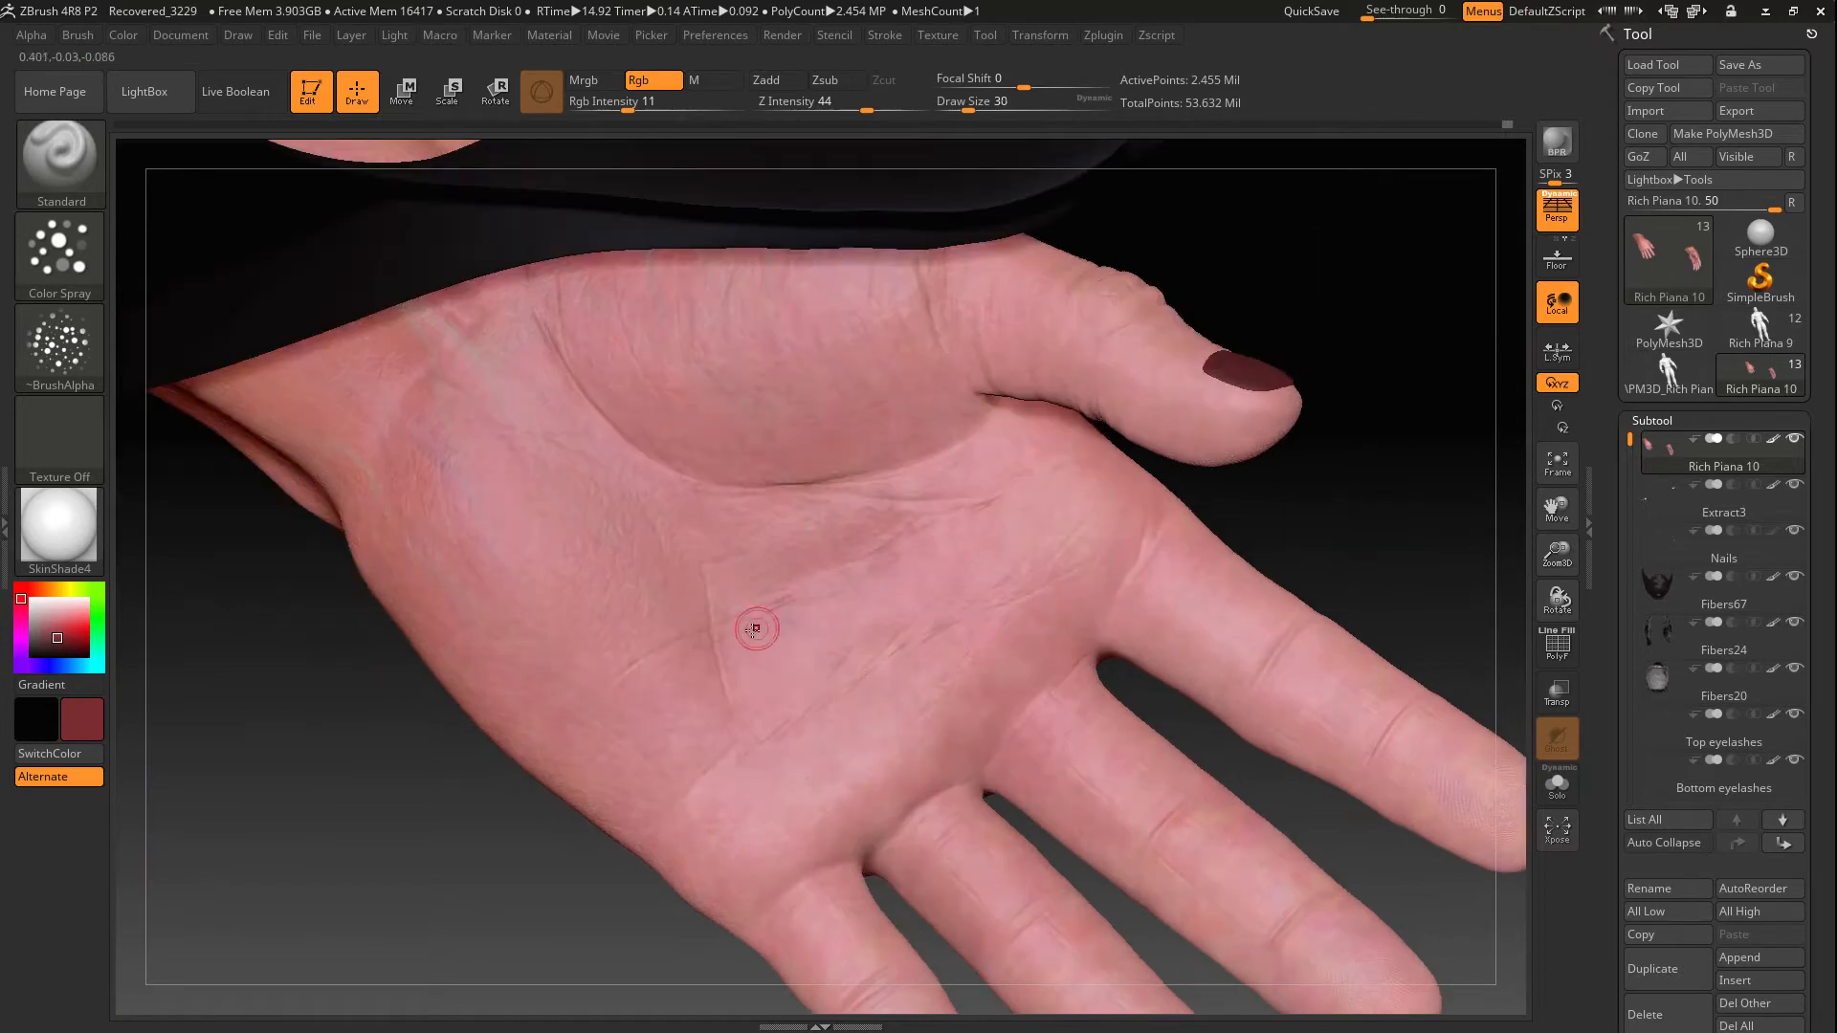
left_click_drag(459, 466, 696, 469)
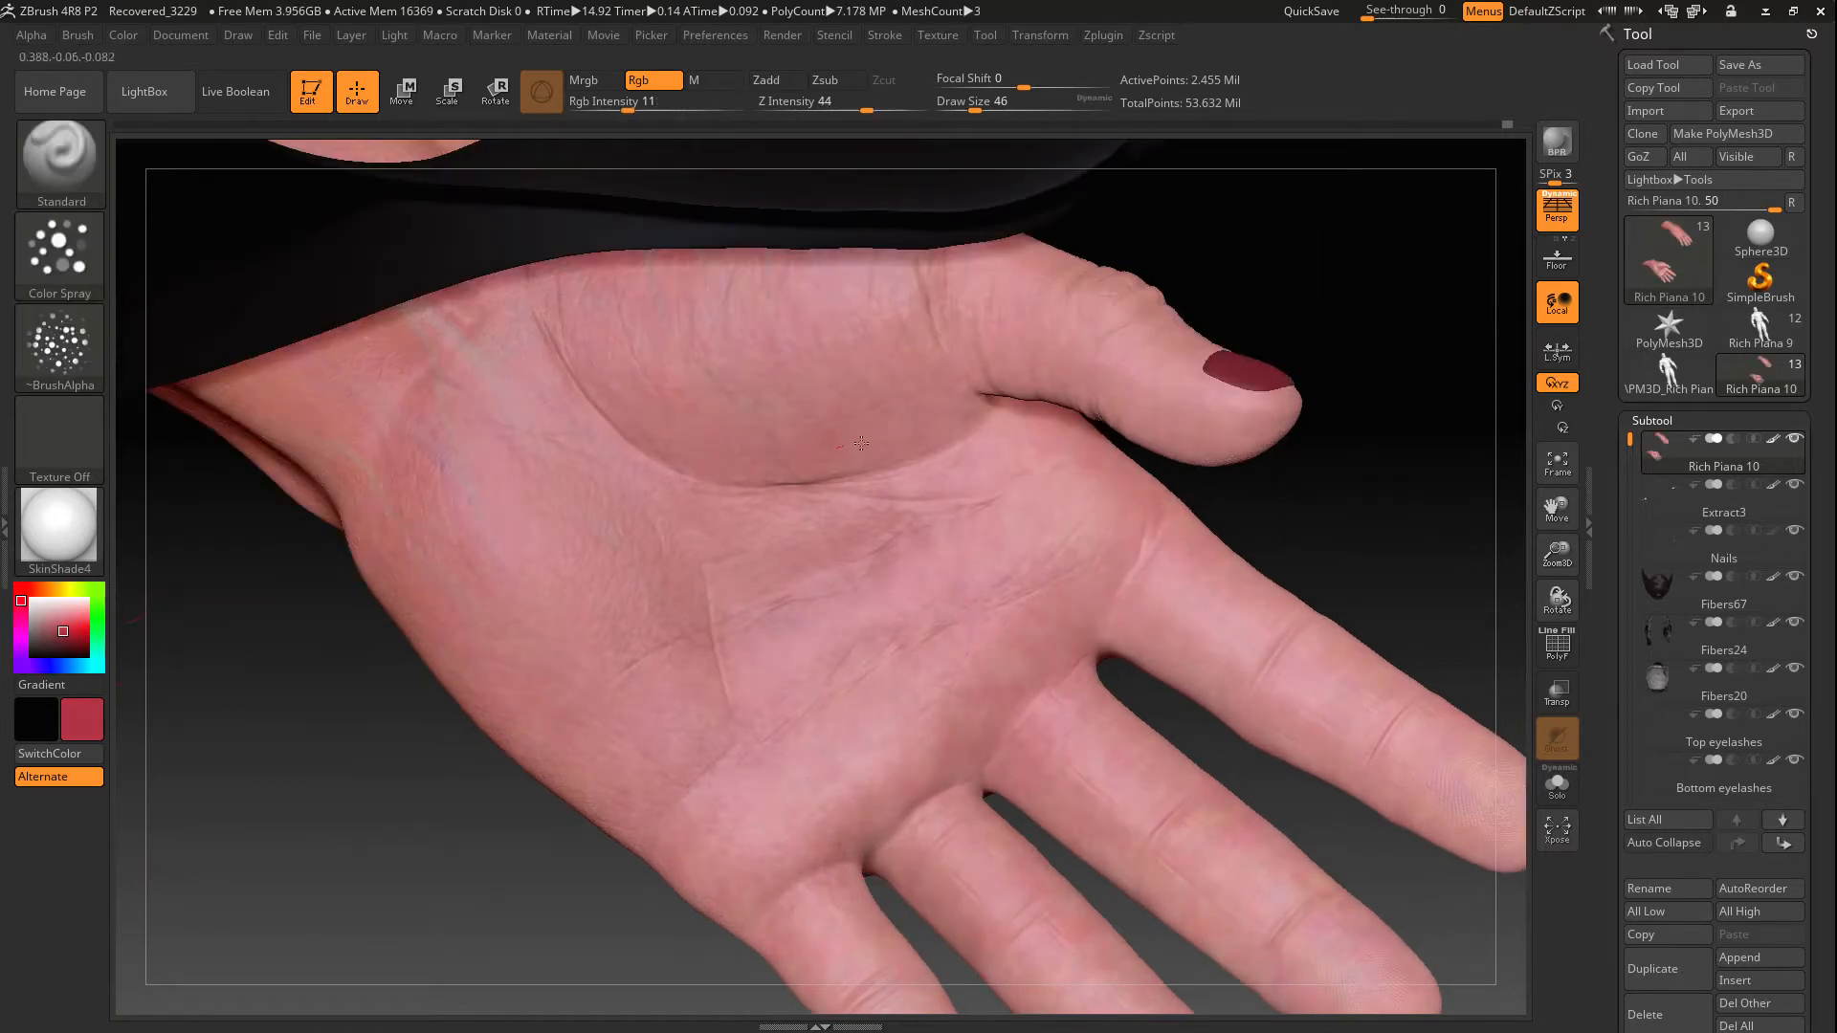
Vary the palm and thumb base with pink and light blue tones at draw size 46, sampling colours from the skin
left_click_drag(29, 646, 26, 666)
mouse_move(1177, 483)
left_mouse_down()
mouse_move(958, 400)
mouse_move(1127, 423)
left_mouse_up()
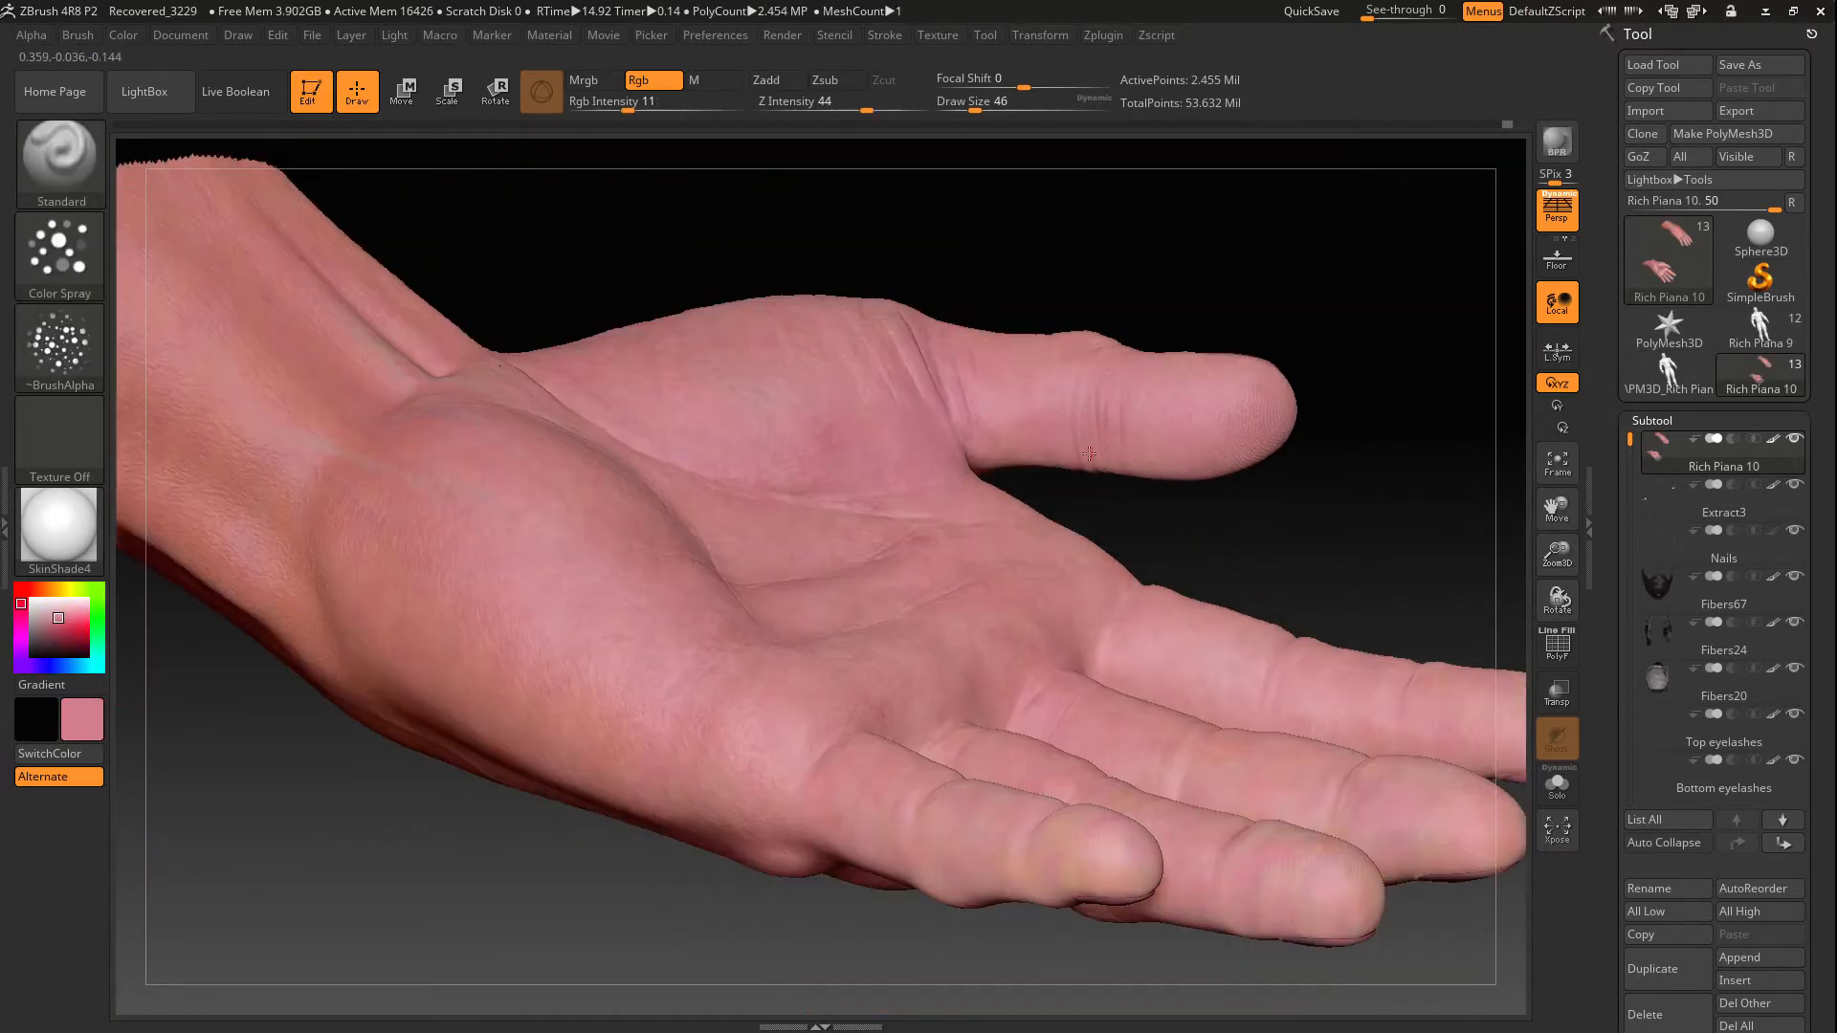
left_click_drag(936, 438, 873, 843)
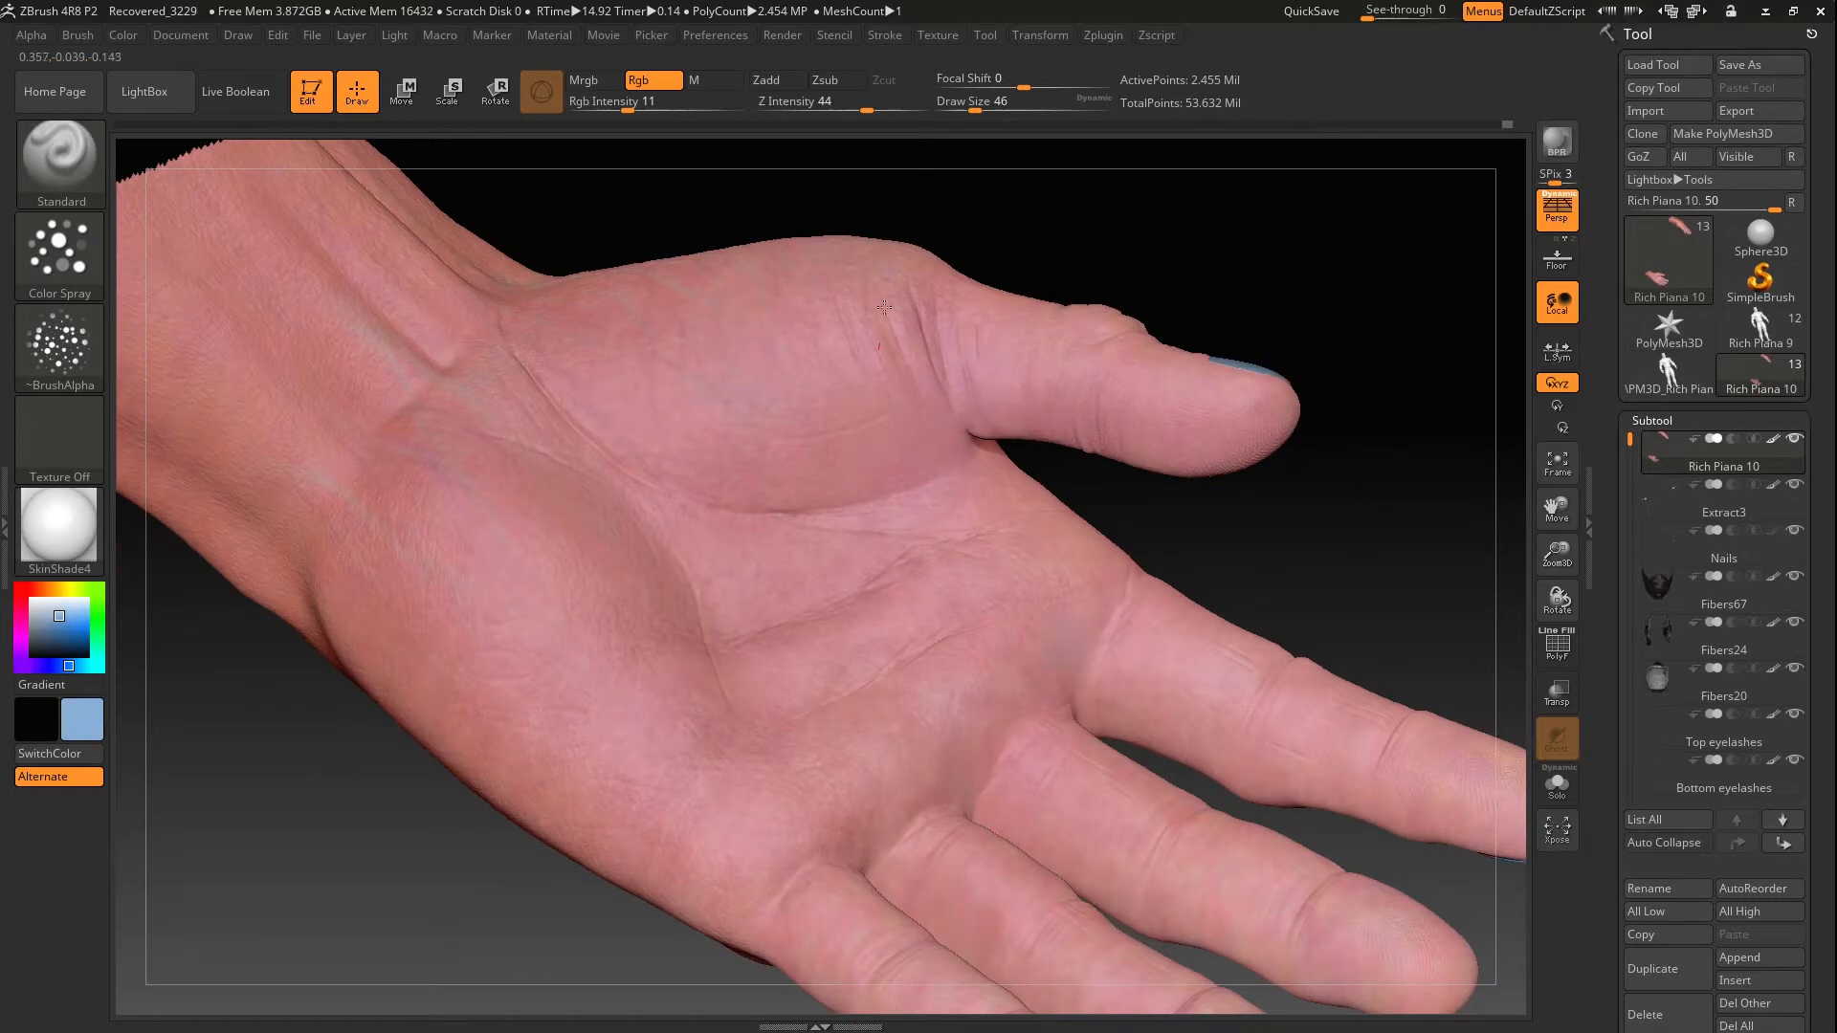
key("c")
left_click_drag(589, 336, 521, 244)
key("c")
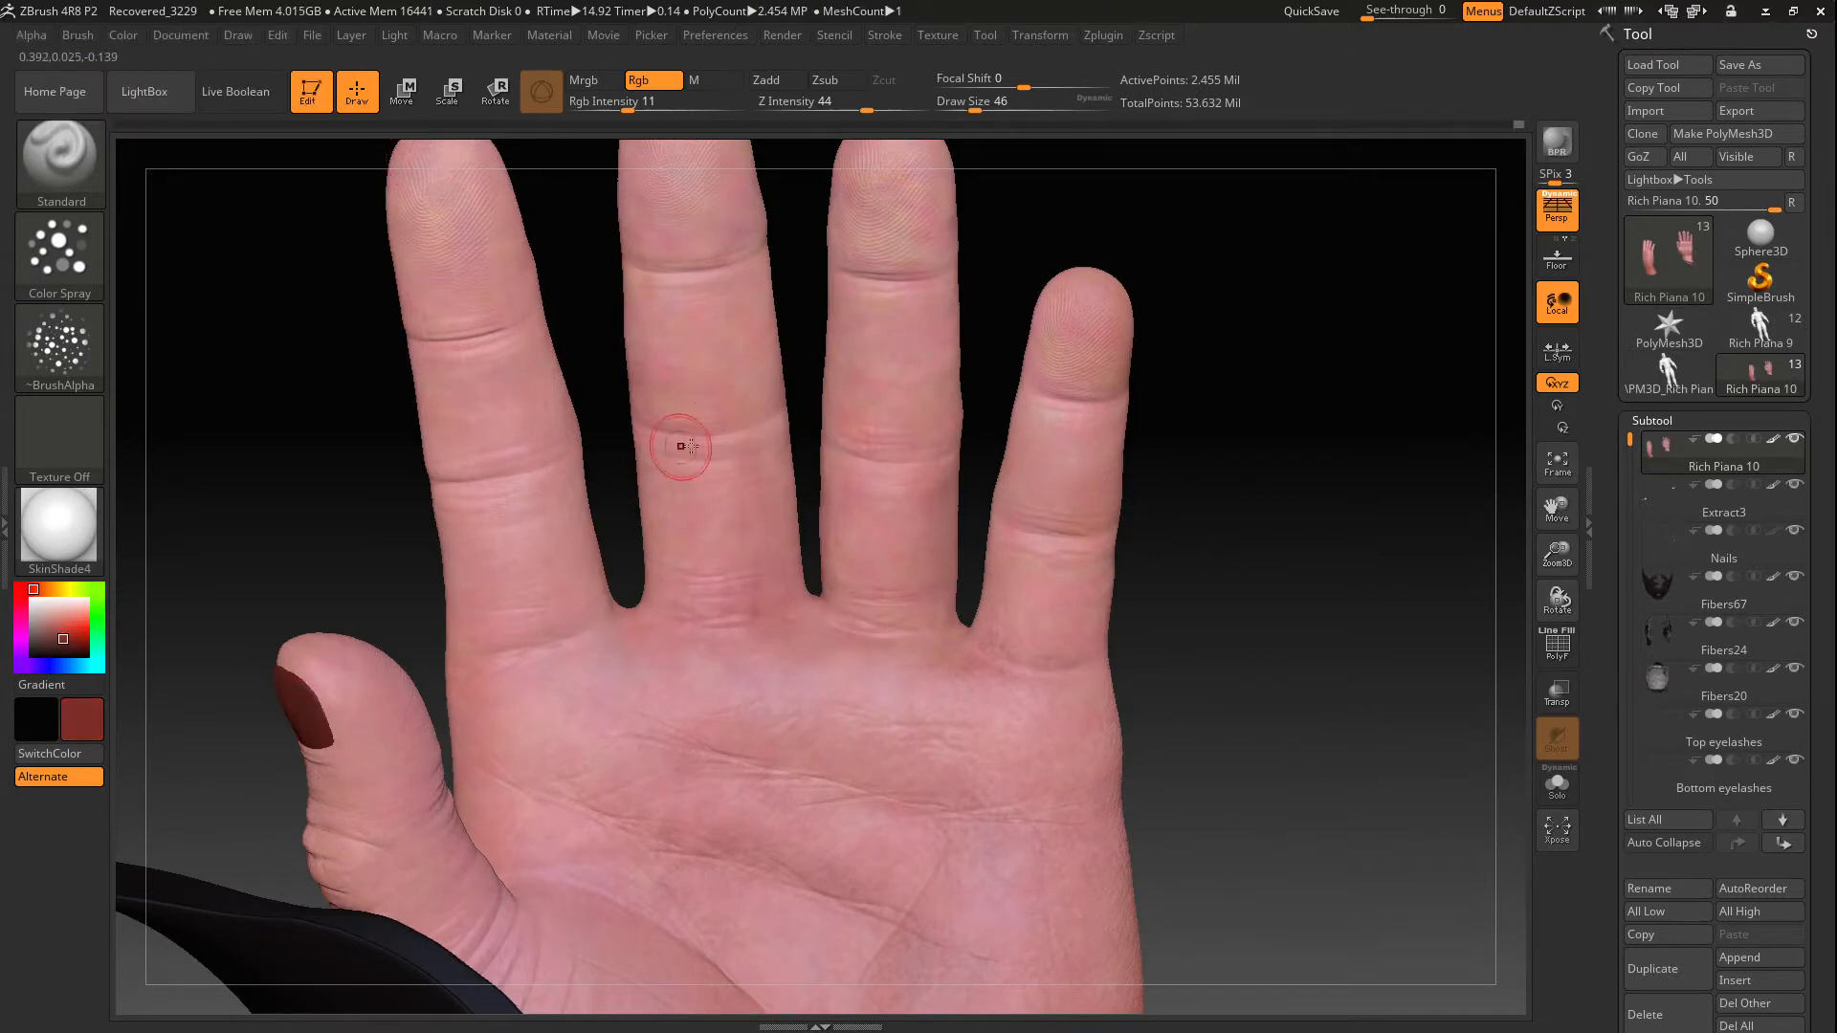
Redden the finger joints and creases with dark red spray at draw size 26 to 30
right_click_drag(508, 304, 524, 468)
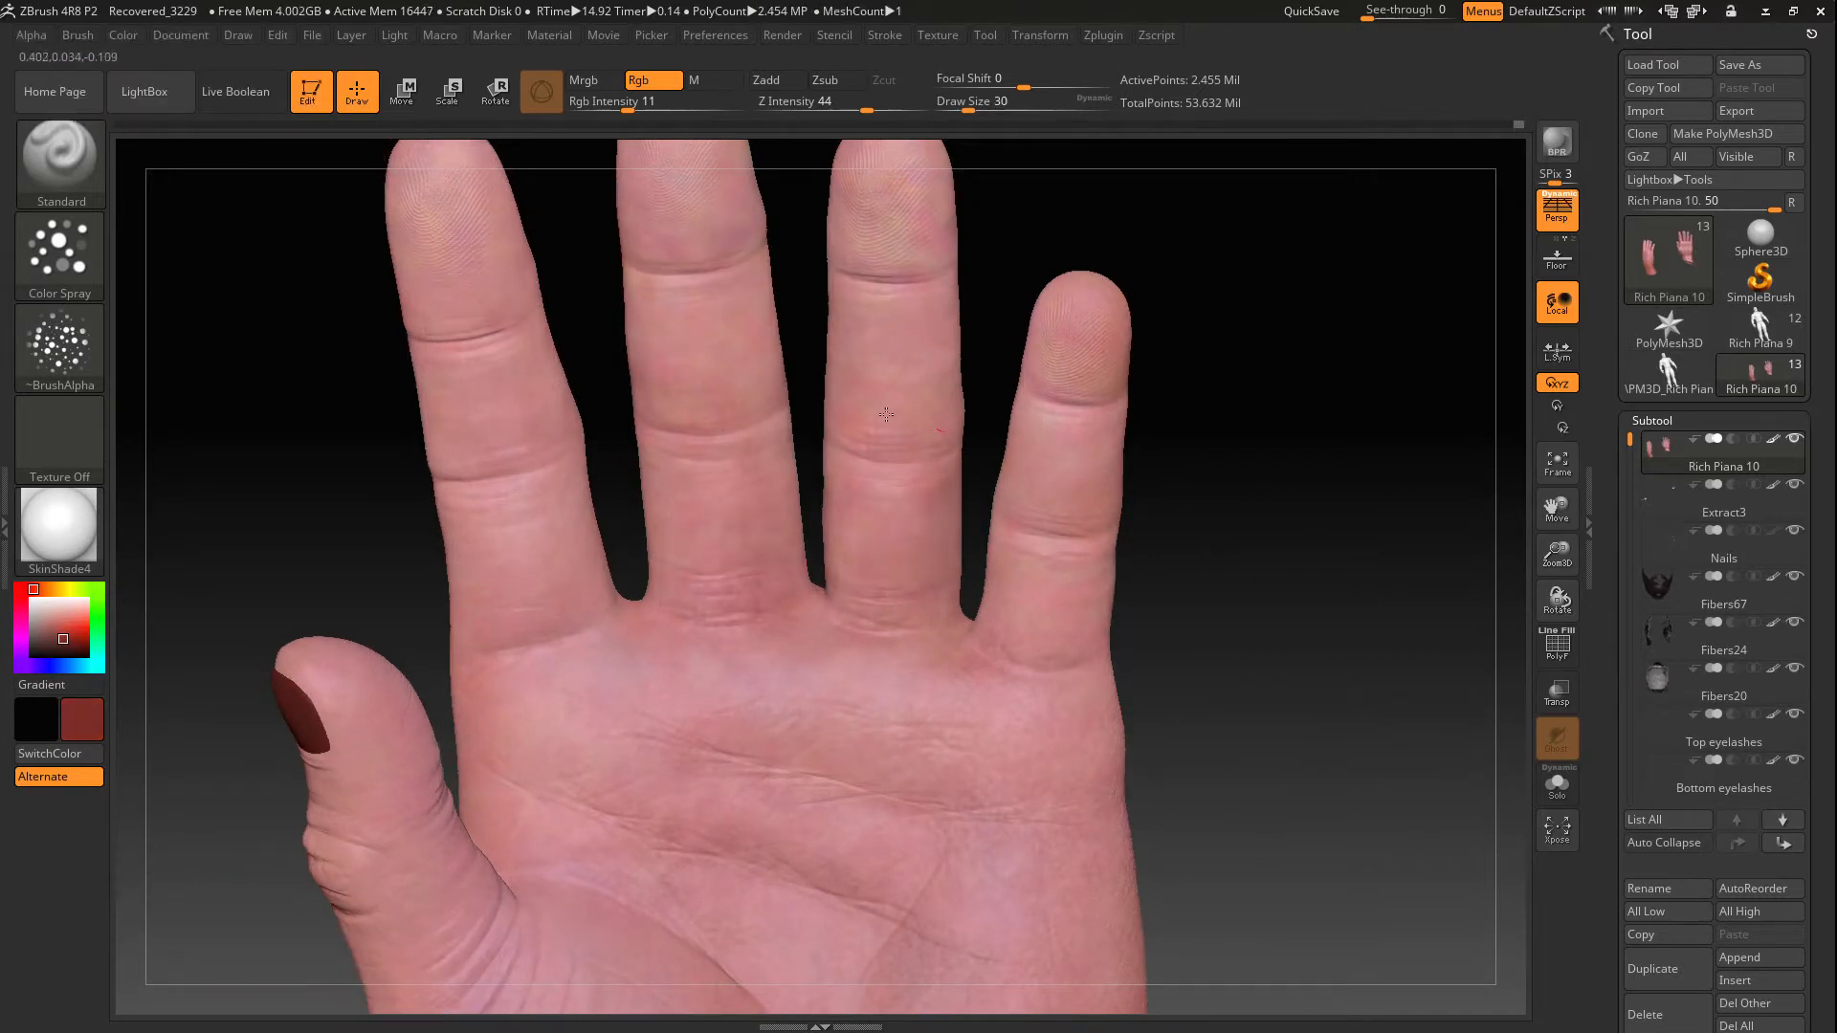
right_click_drag(1112, 365, 1110, 542, "alt")
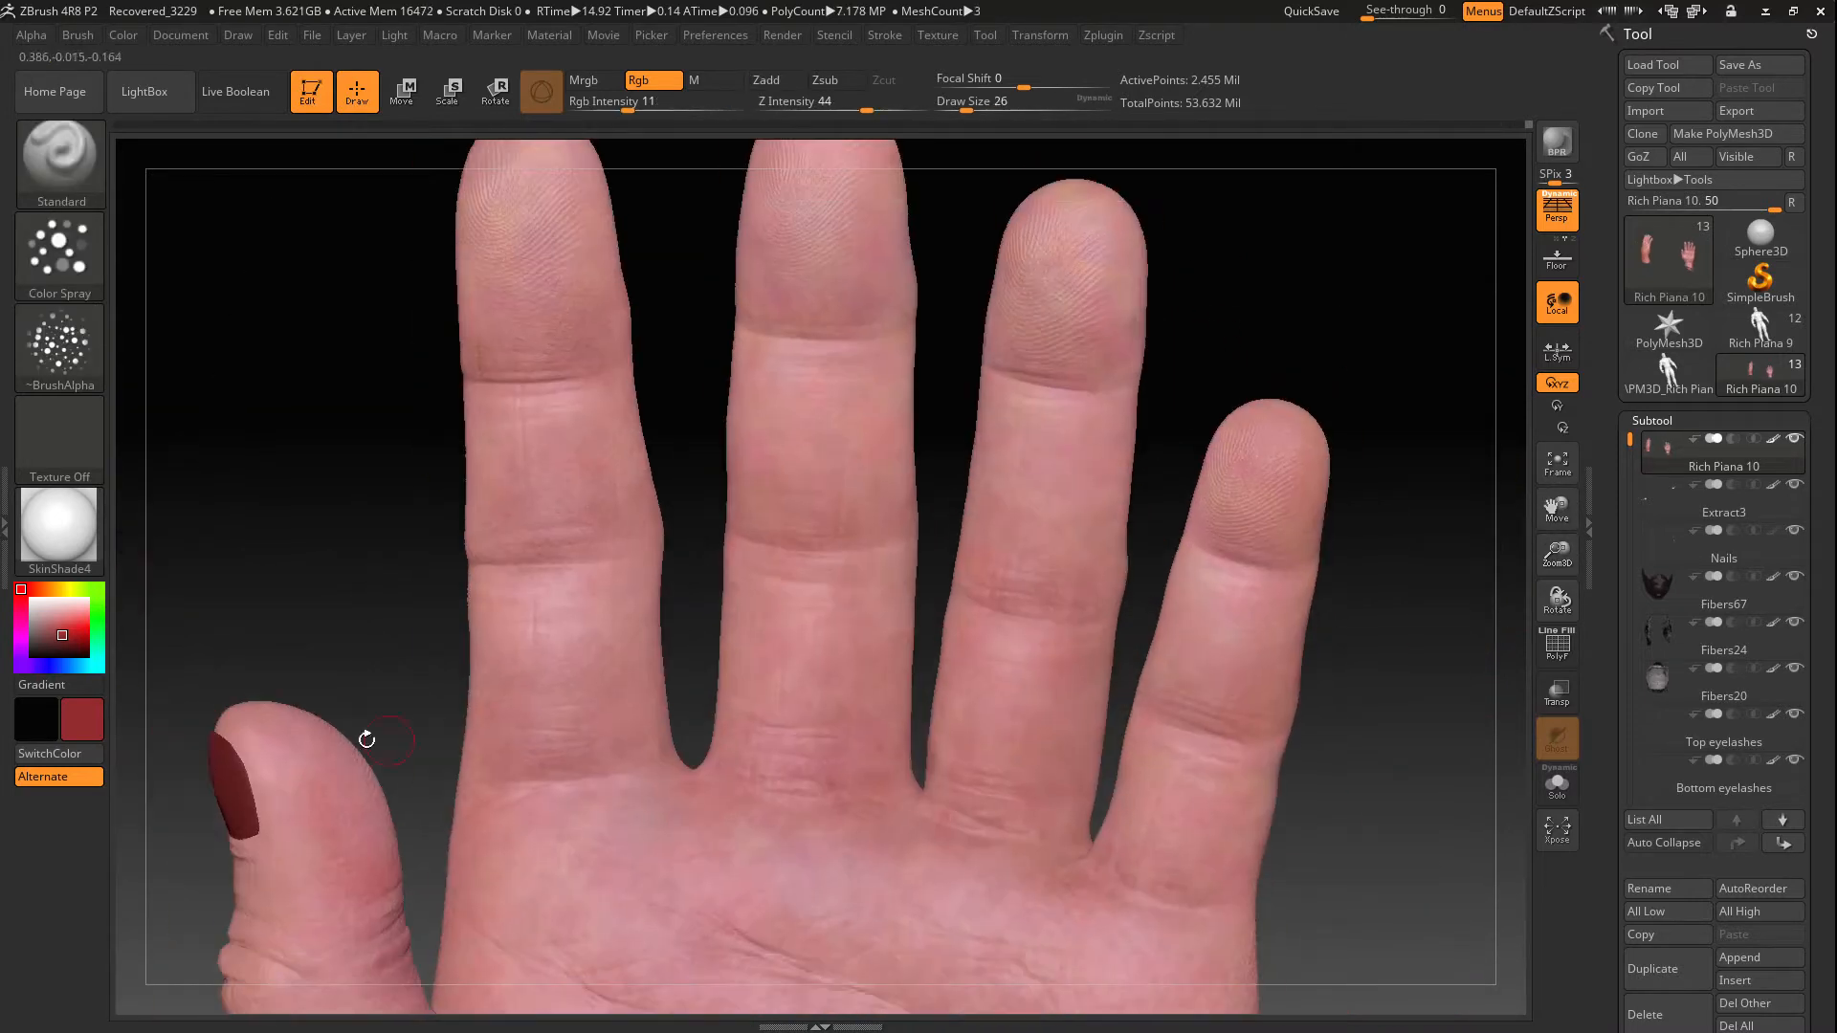
left_click(59, 614)
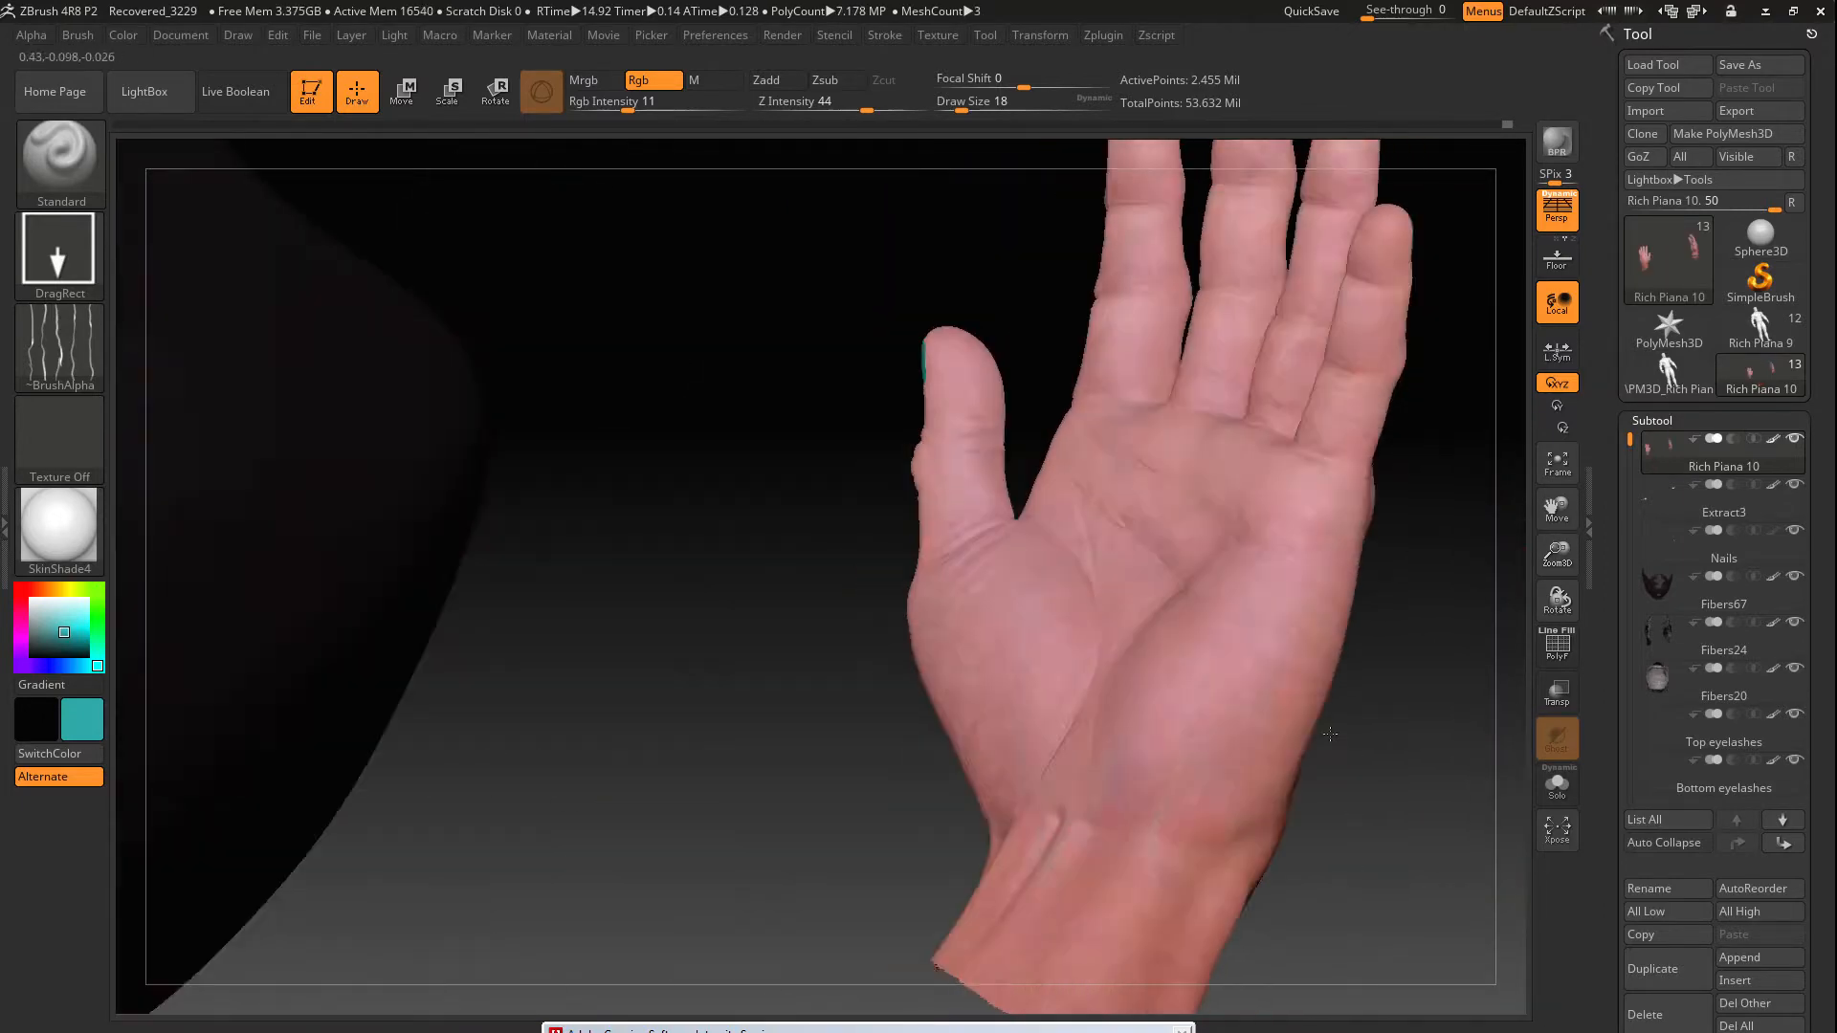
Switch to the Color Spray stroke with Alpha 23 and spray deep red over the palm and wrist at draw size 70
left_click(59, 251)
left_click(59, 345)
left_click(399, 382)
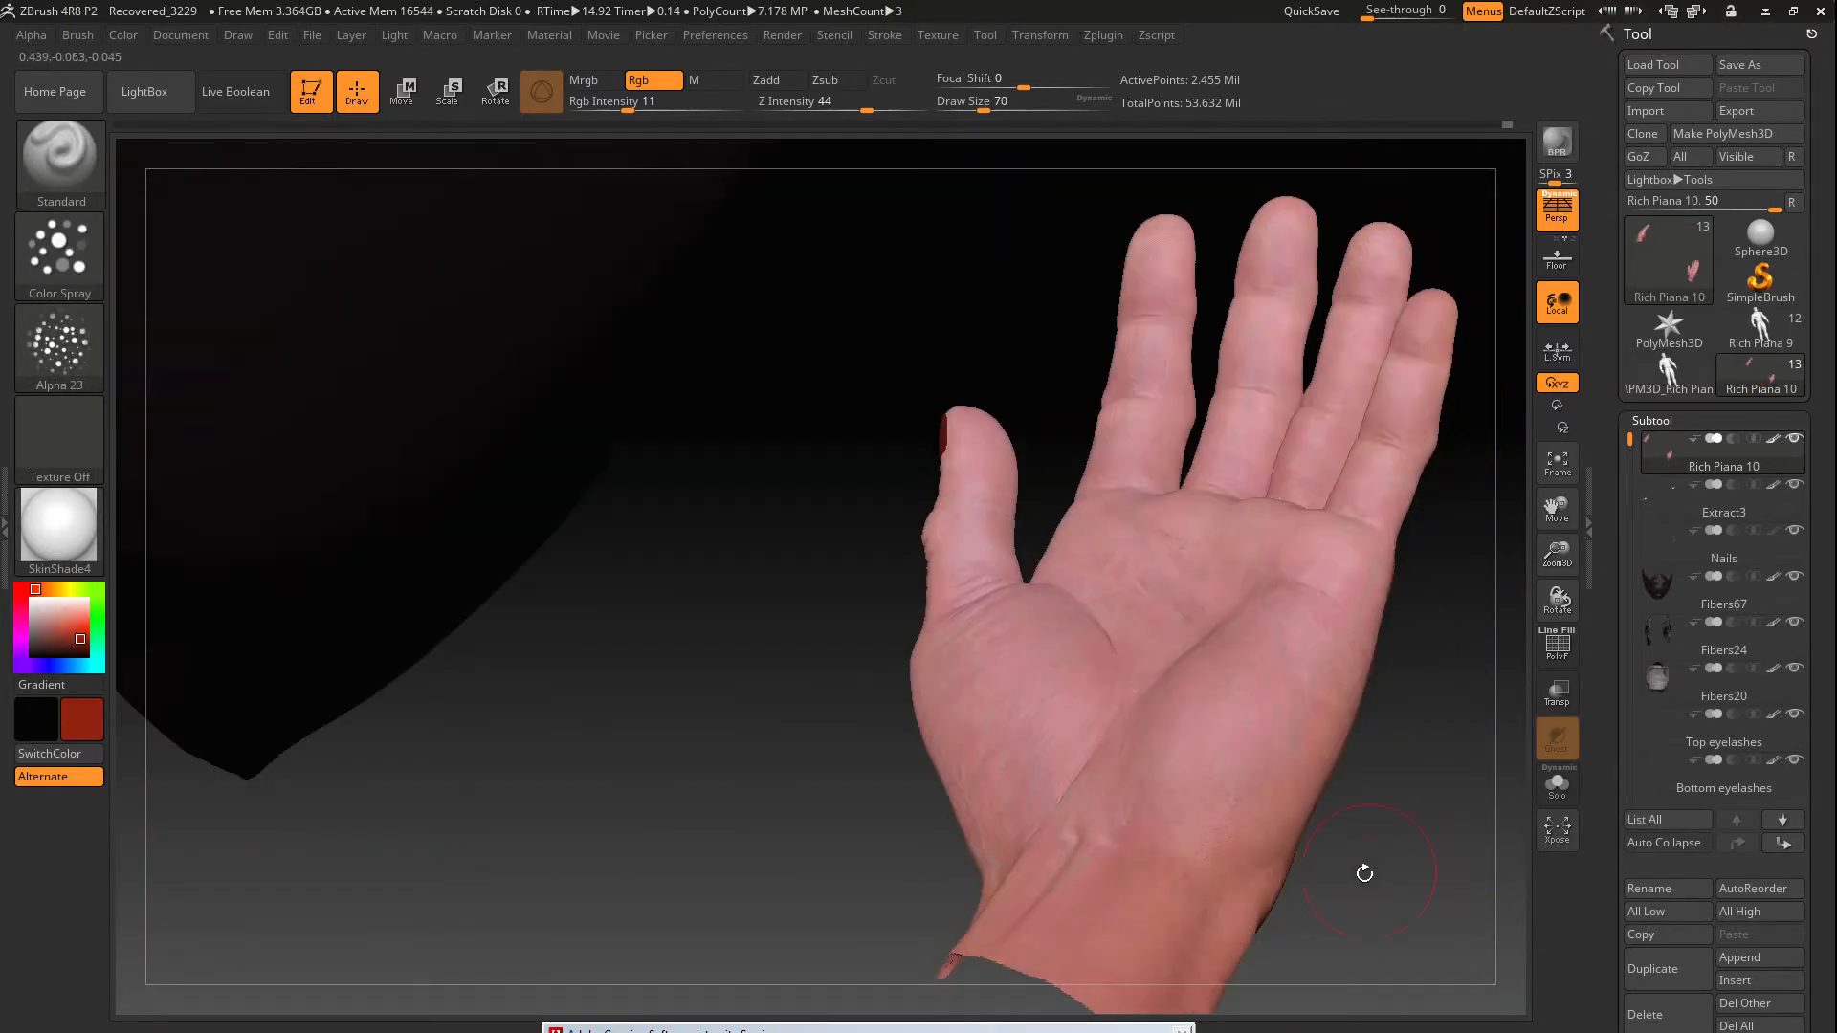
left_click_drag(1365, 872, 1324, 765)
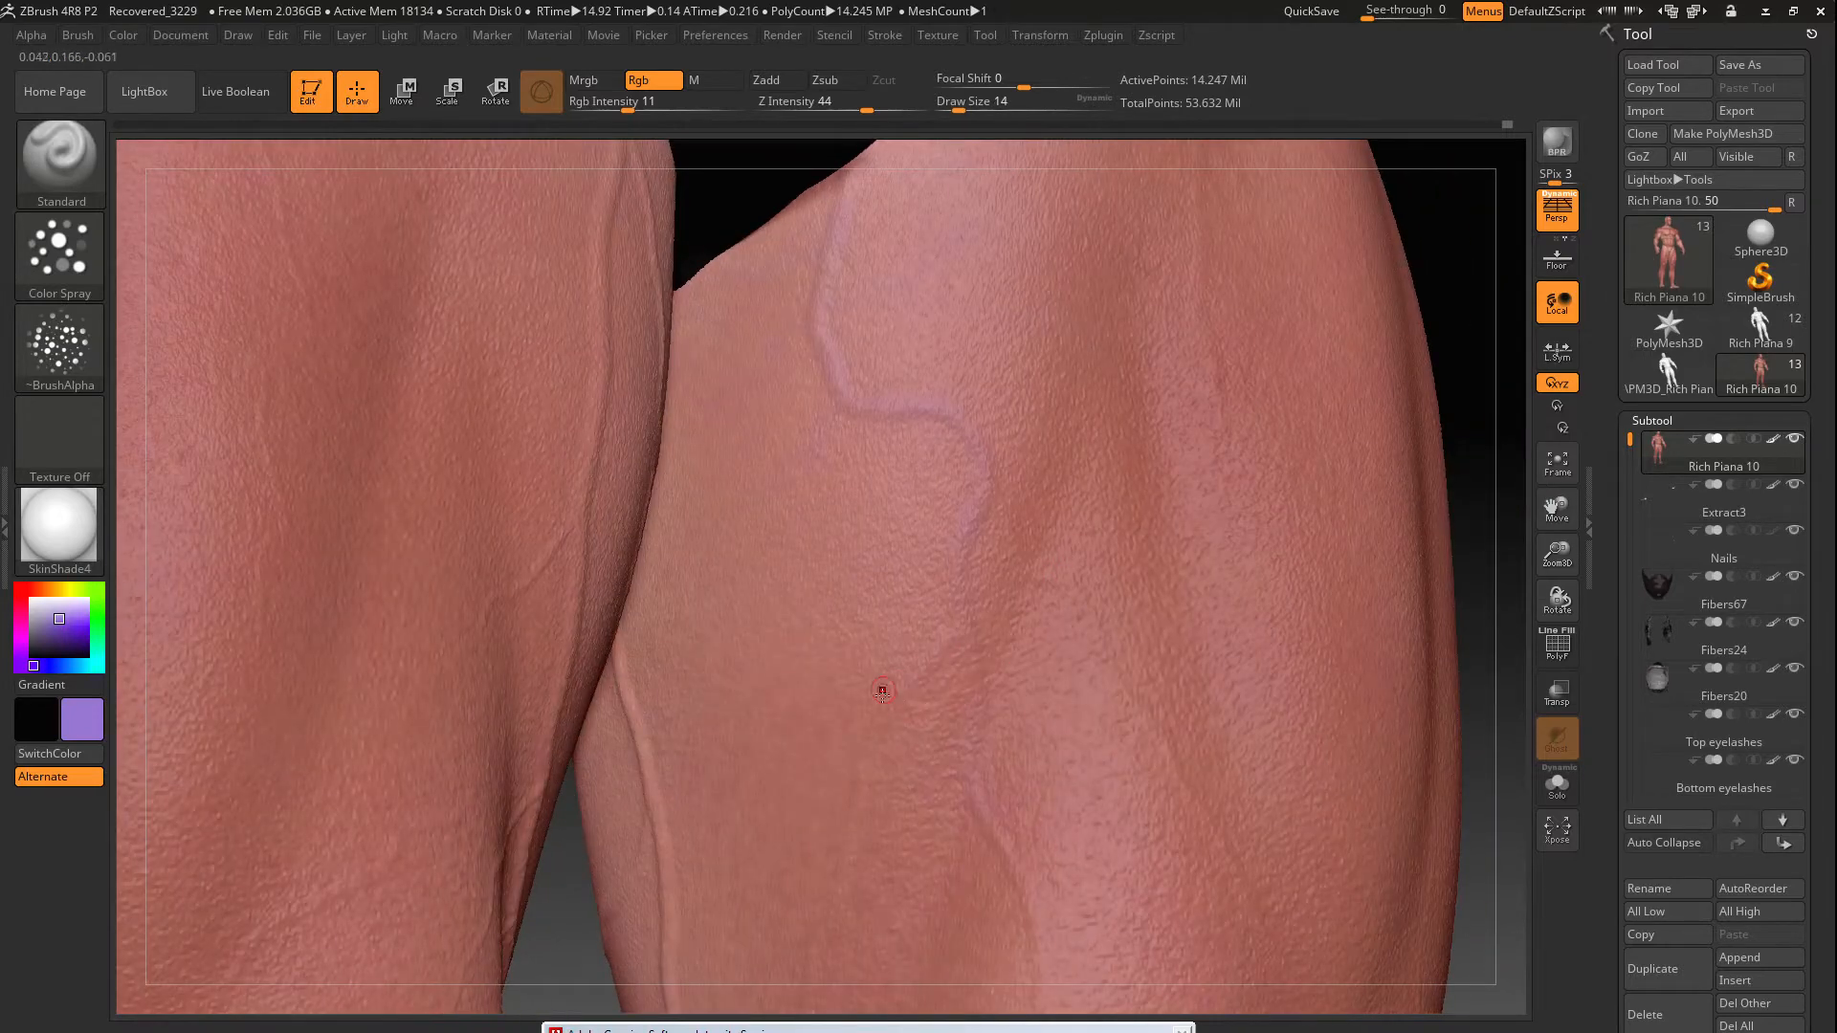
Tint the thigh skin and veins violet, switching to the DragRect stroke with Alpha 57
right_click_drag(1032, 911, 1093, 609)
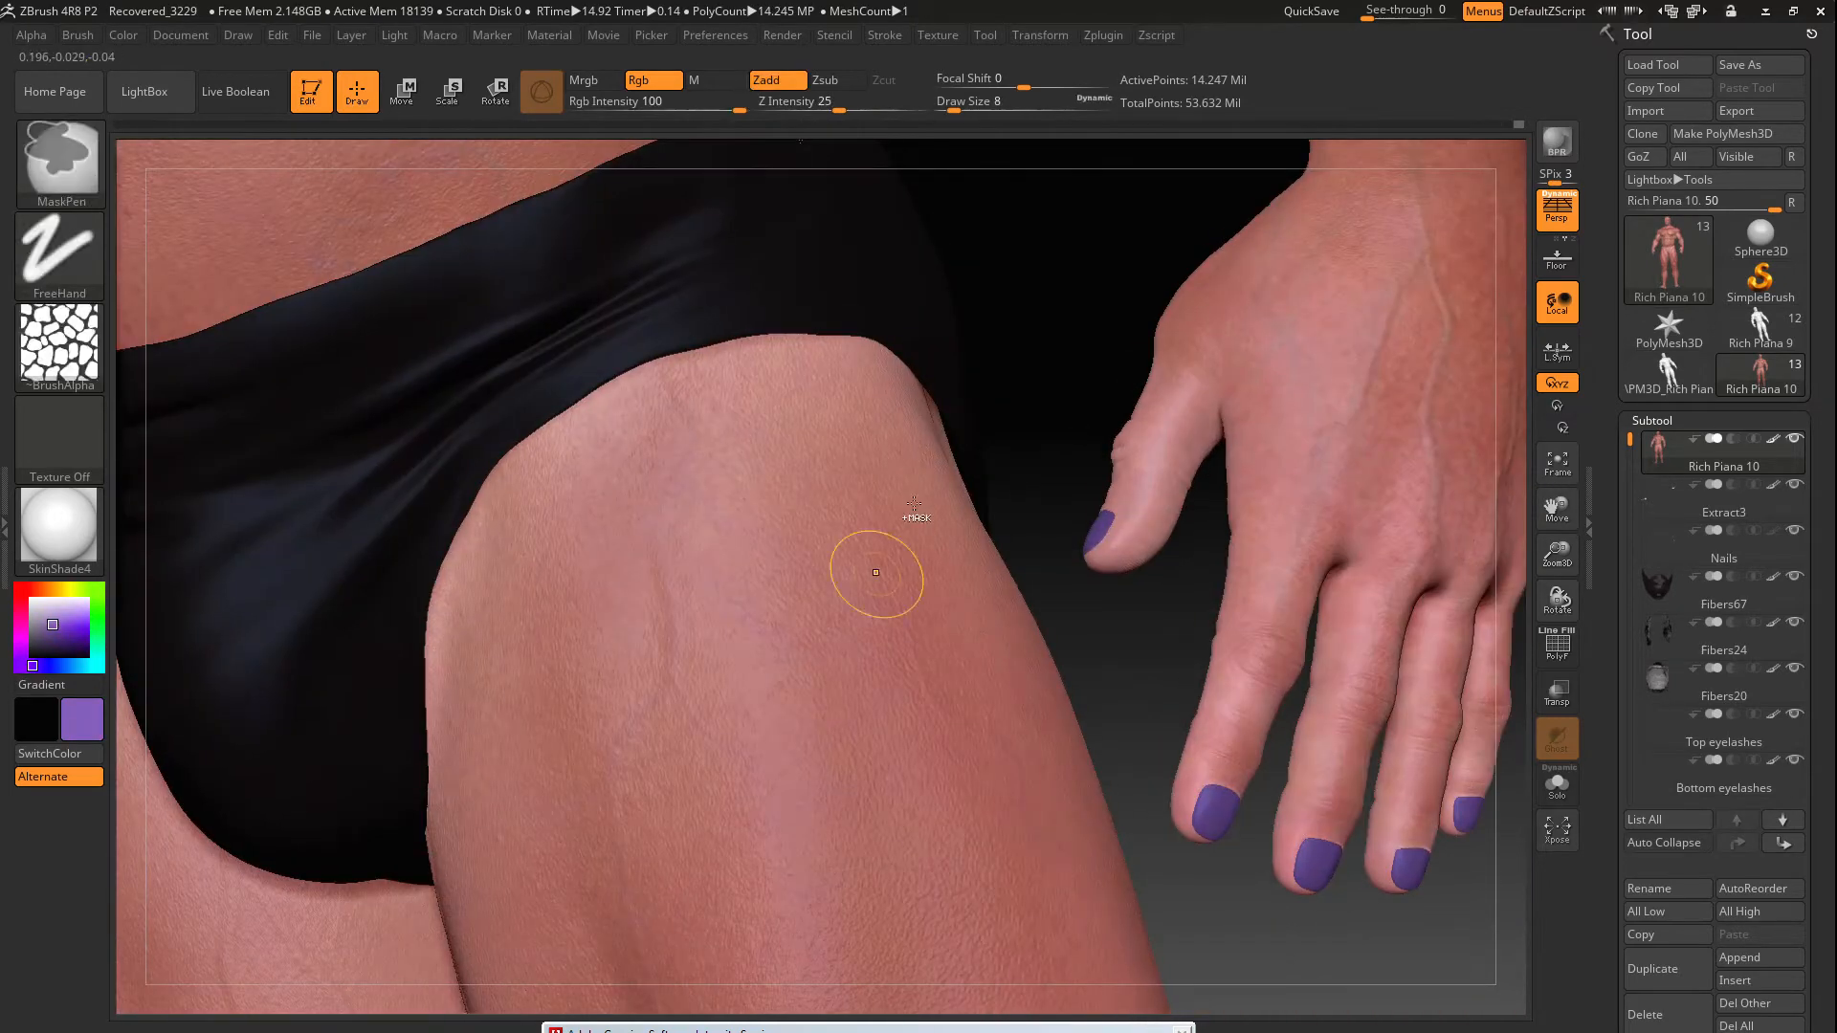
left_click(59, 254)
left_click(492, 266)
left_click(59, 344)
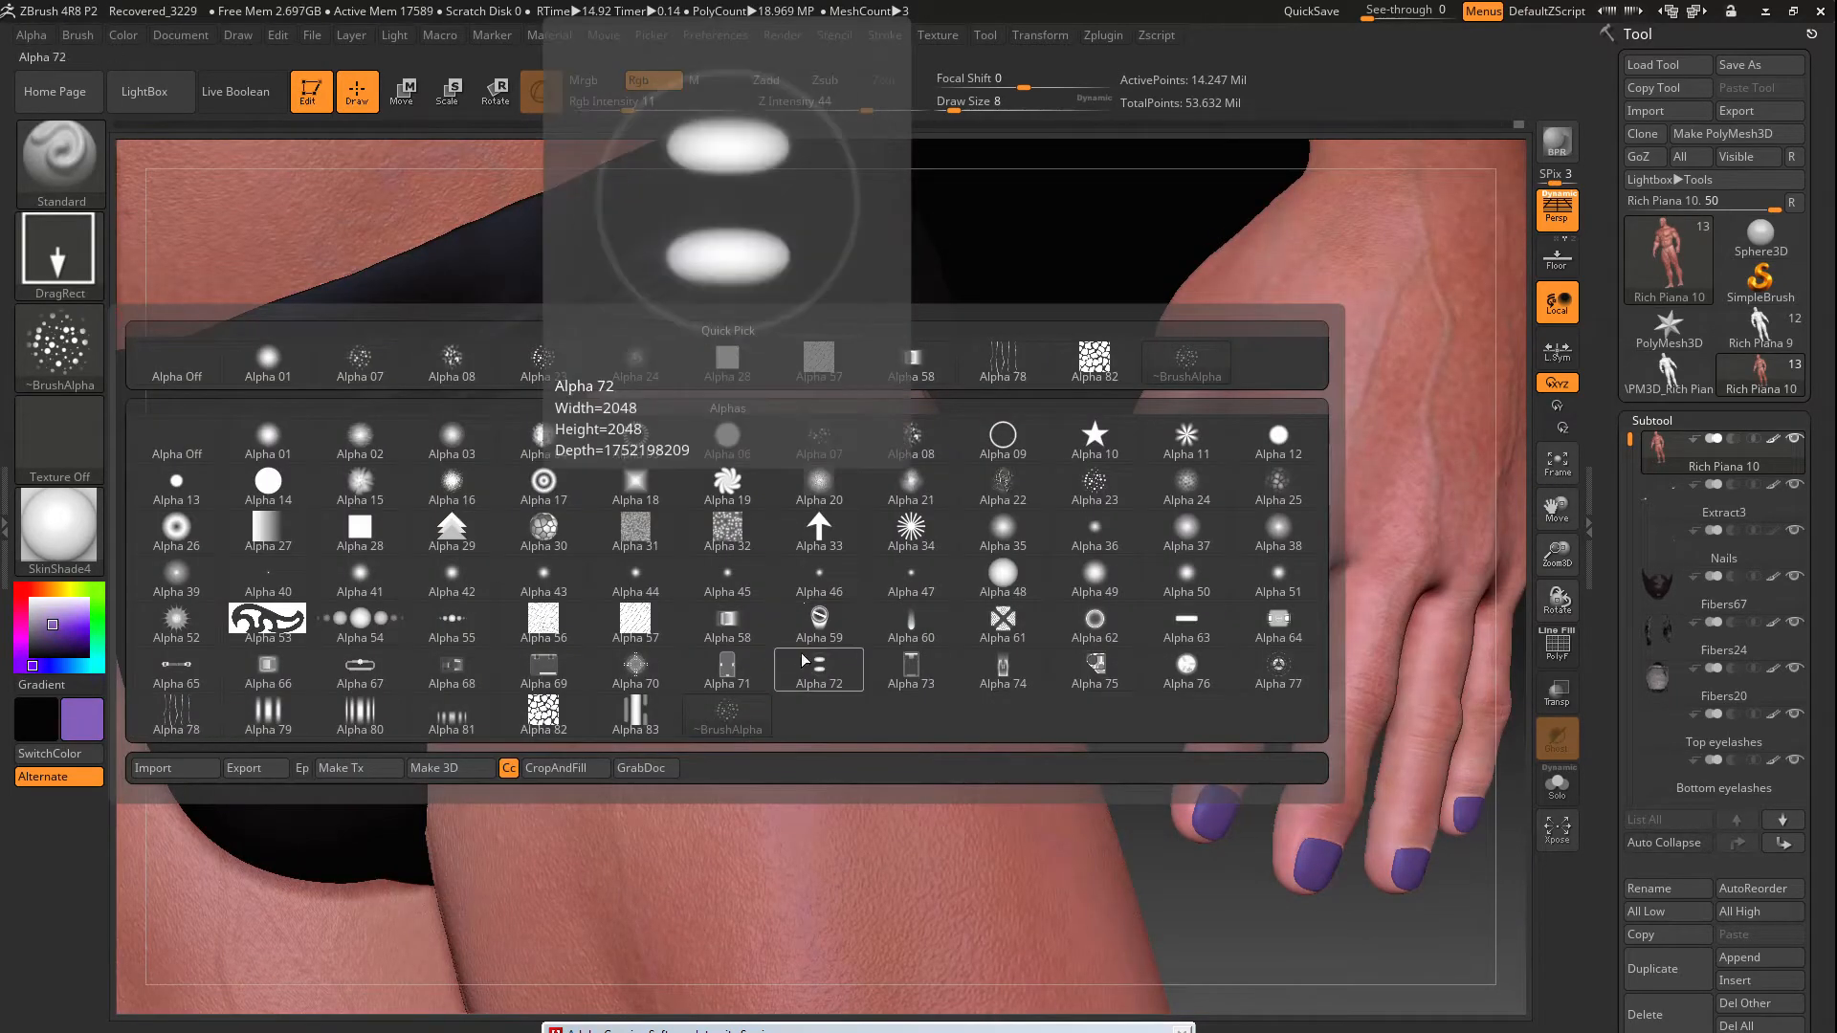
left_click(631, 627)
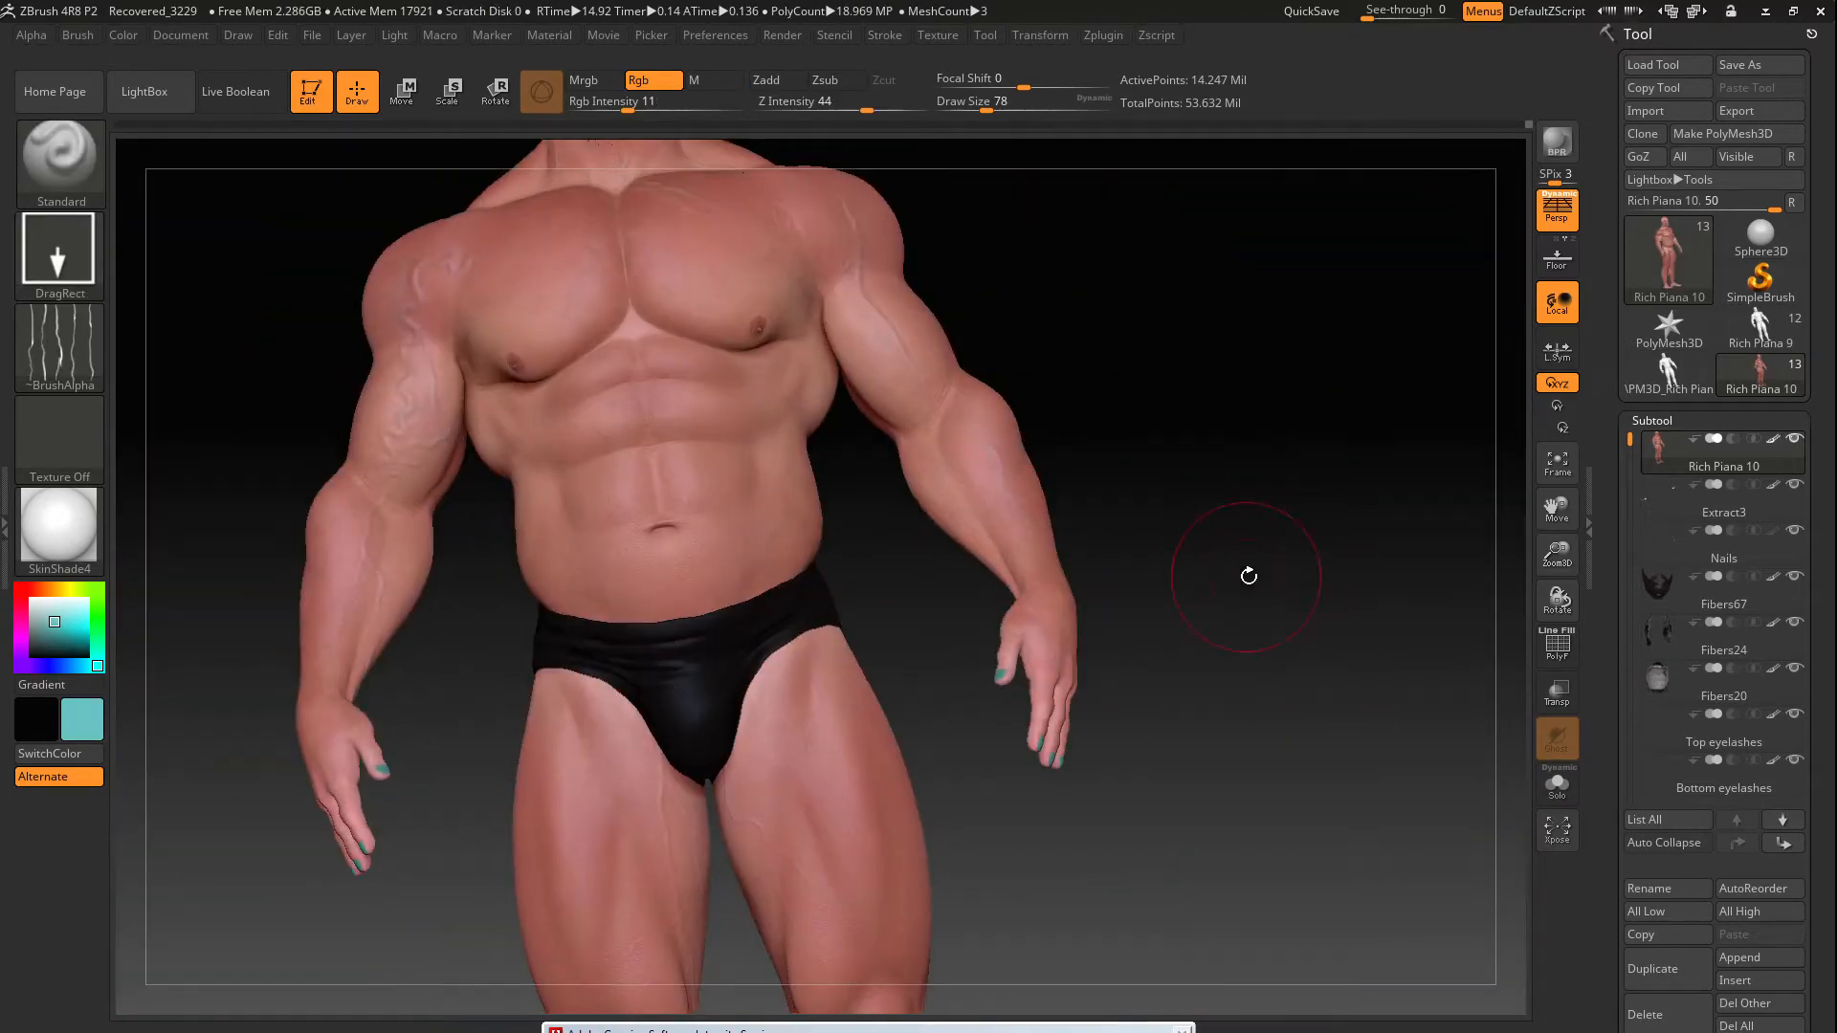
Return to the Color Spray stroke and isolate one leg for painting
left_click(60, 254)
left_click(443, 259)
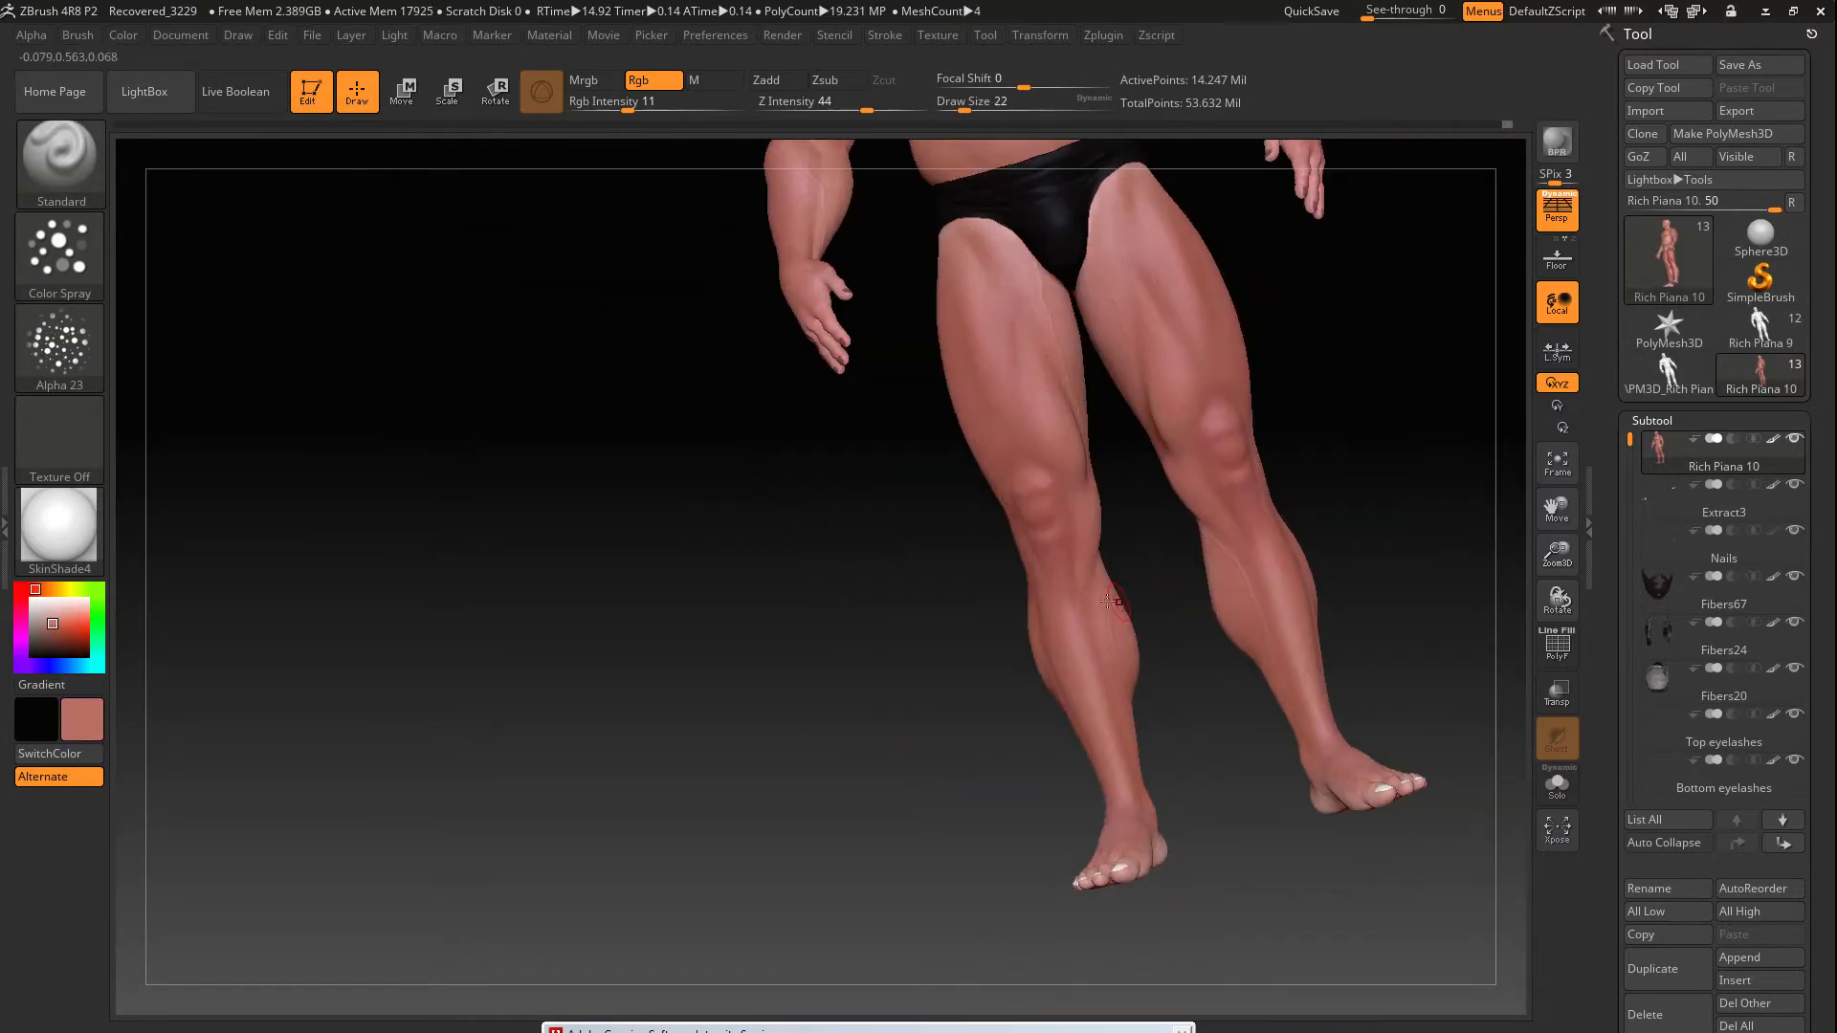
mouse_move(1062, 373)
left_mouse_down("ctrl+shift")
mouse_move(853, 348)
mouse_move(1057, 369)
left_mouse_up("ctrl+shift")
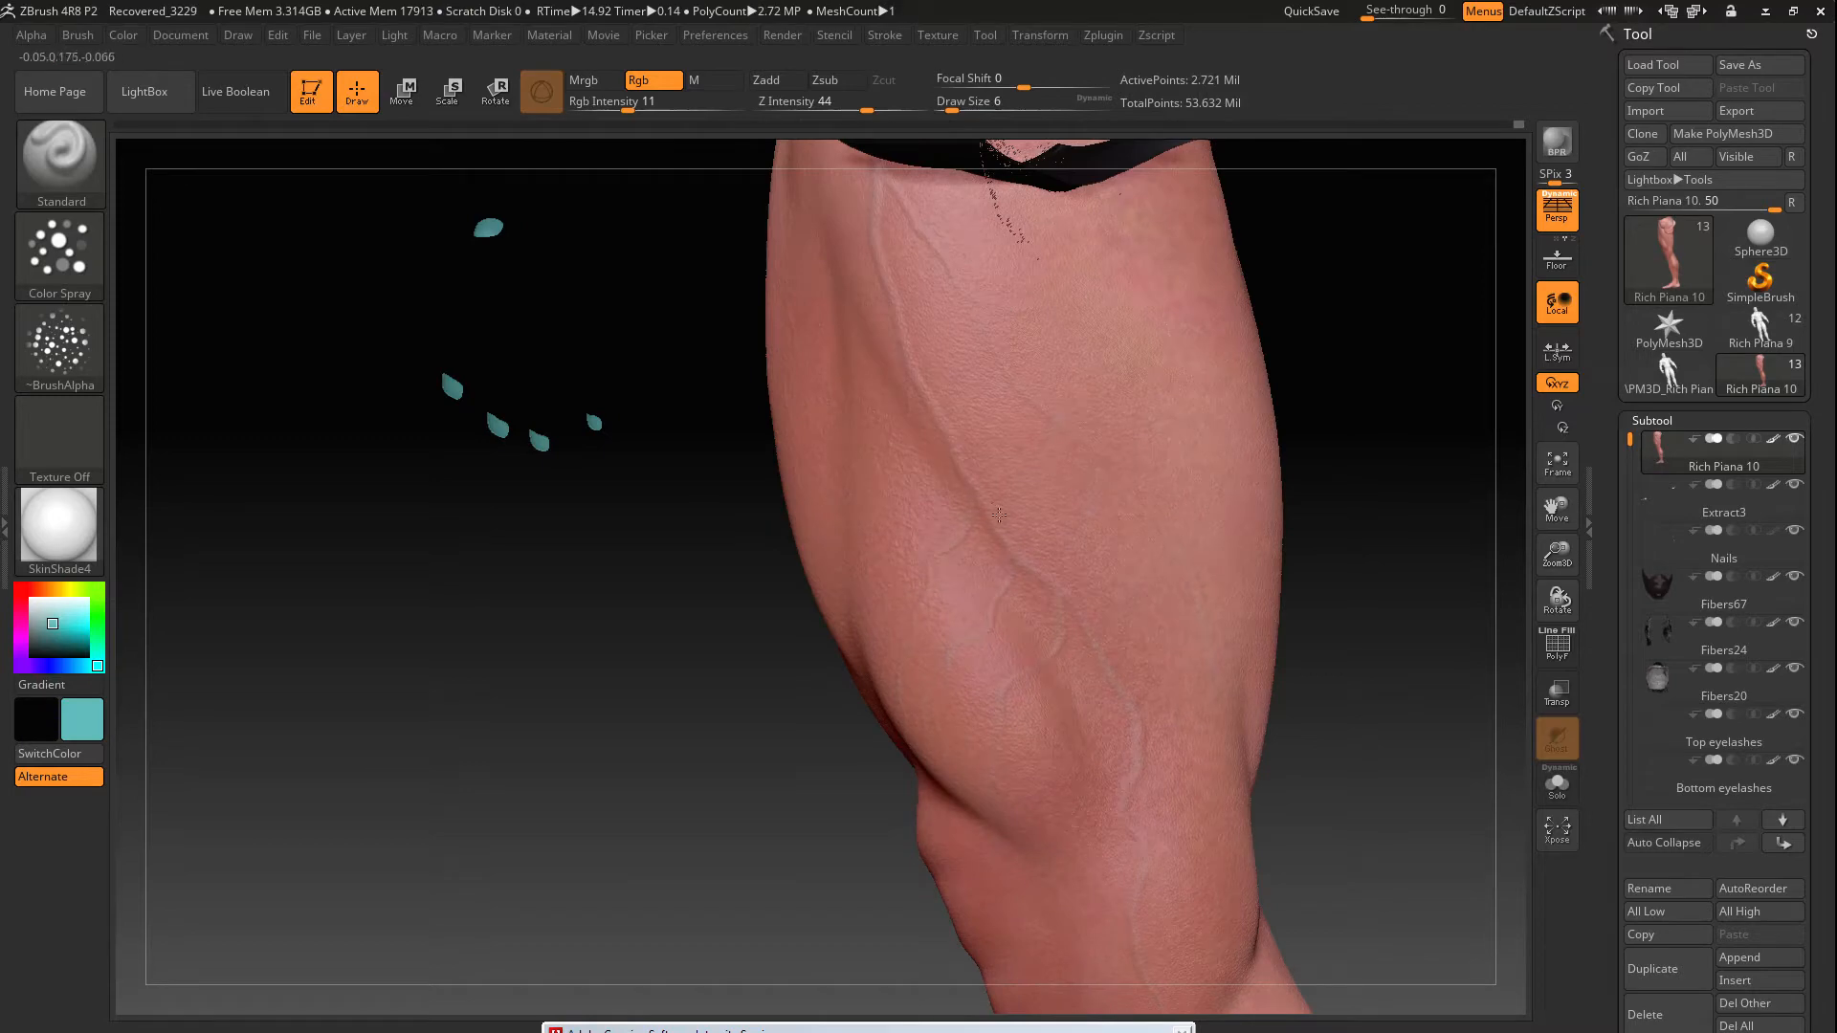
Trace the front and side thigh veins in cyan at draw size 4 to 6
mouse_move(1339, 430)
left_mouse_down()
mouse_move(1075, 380)
mouse_move(954, 417)
left_mouse_up()
mouse_move(1339, 479)
left_mouse_down()
mouse_move(1193, 504)
mouse_move(1435, 708)
left_mouse_up()
left_click_drag(412, 593, 843, 486)
left_click_drag(1292, 689, 1196, 674)
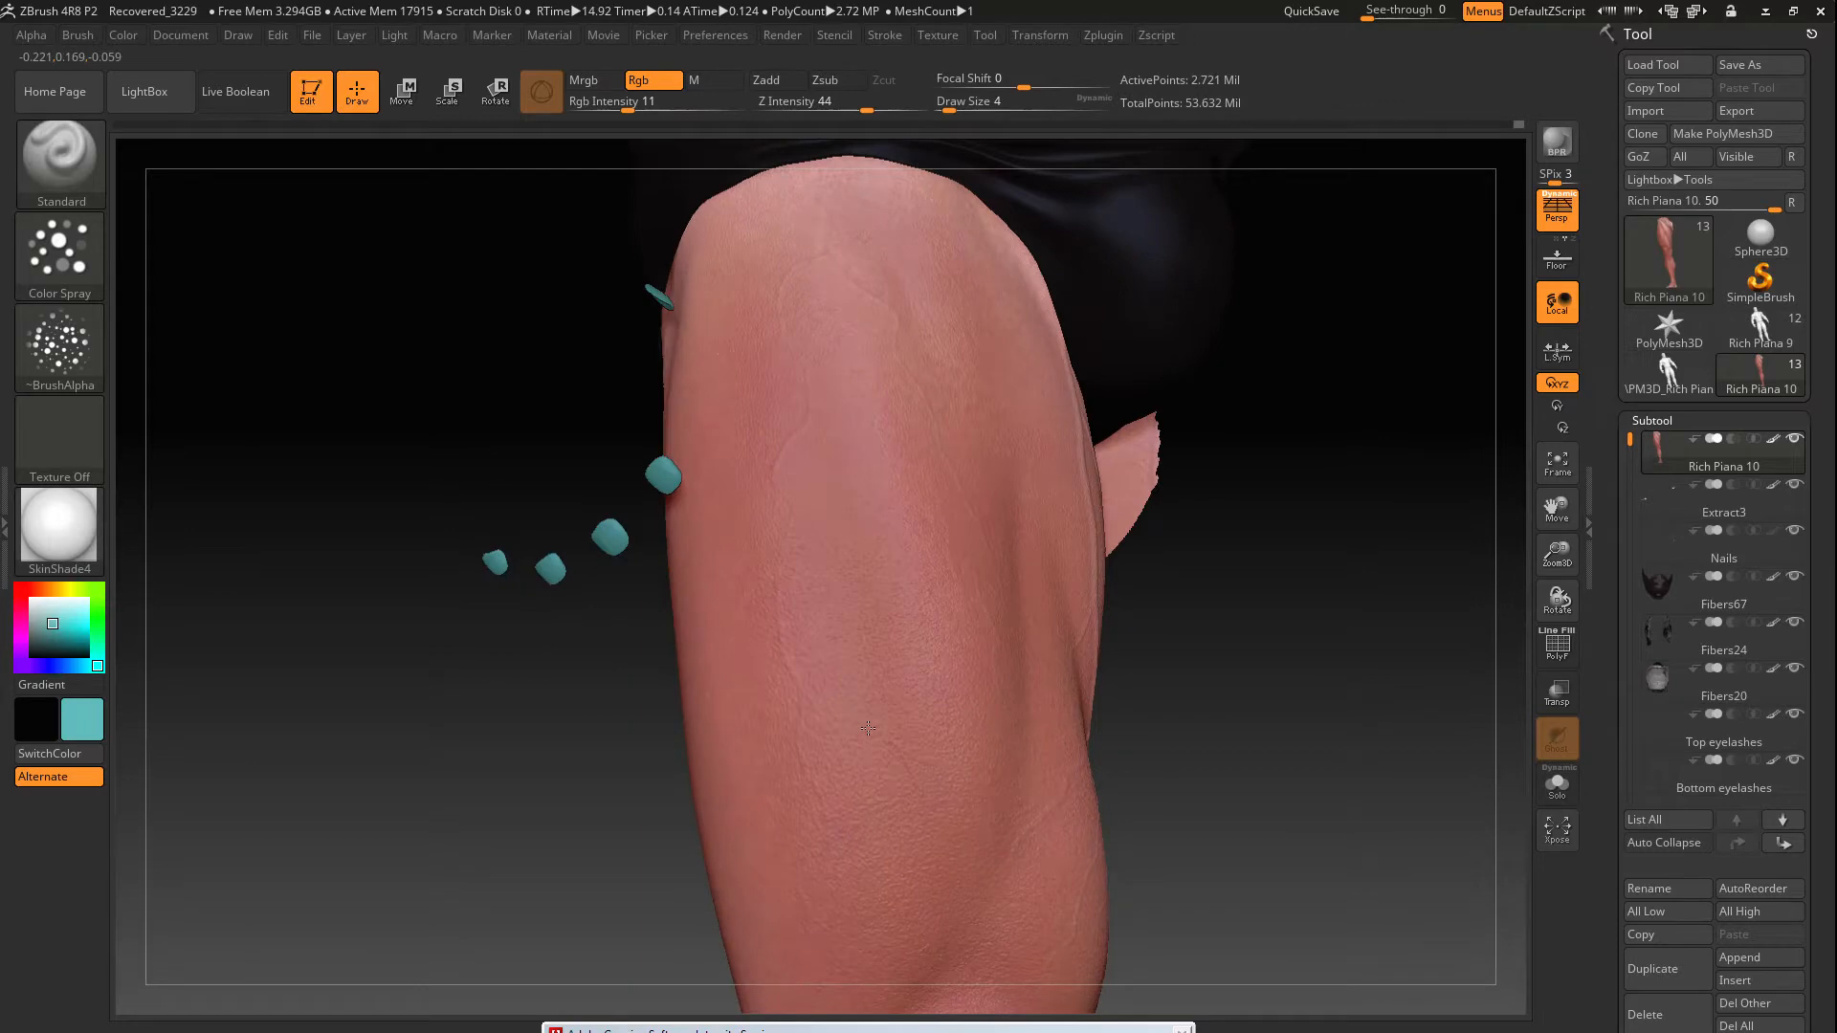
left_click_drag(1557, 542, 1550, 622)
left_click_drag(823, 879, 1189, 652)
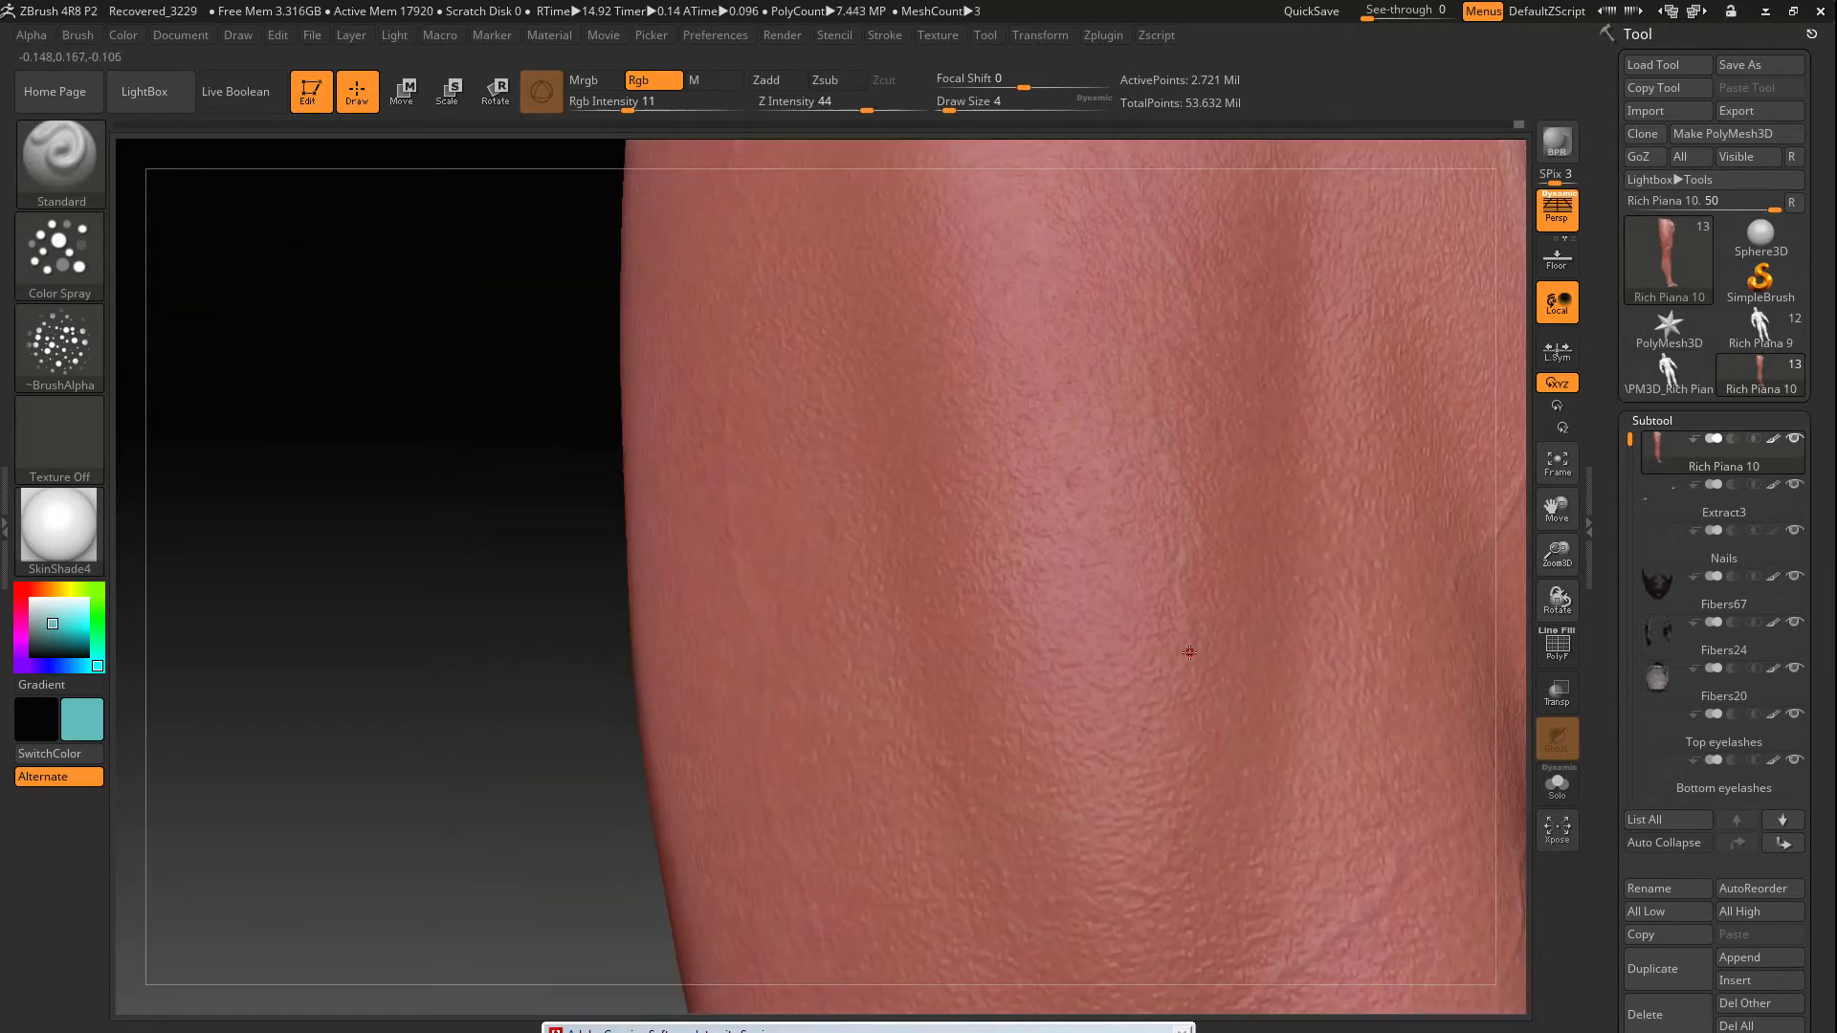
left_click_drag(1557, 555, 1359, 651)
Trace the cyan veins past the knee and onto the upper calf at draw size 4
left_click_drag(1557, 509, 1530, 353)
left_click_drag(1359, 459, 1101, 594)
left_click_drag(1292, 689, 1244, 622)
left_click_drag(1557, 555, 1551, 631)
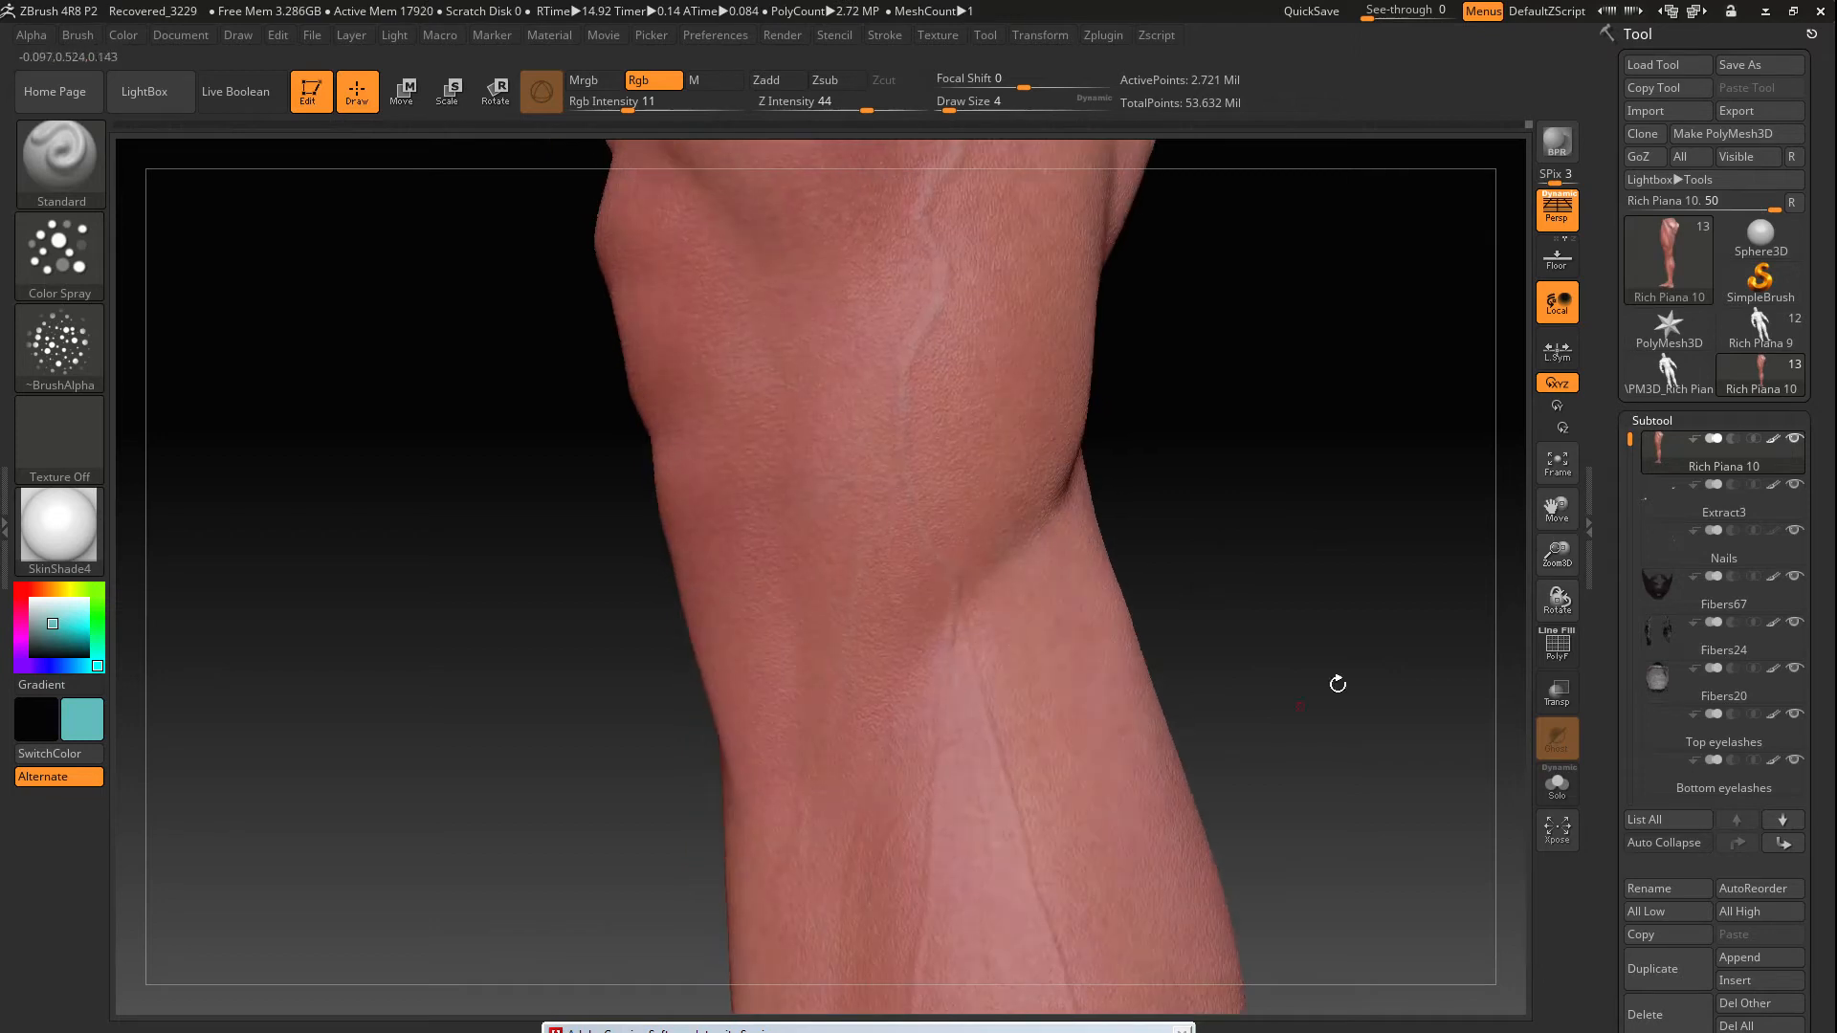
left_click_drag(1045, 916, 1158, 773)
right_click_drag(1072, 838, 1084, 518)
left_click_drag(1536, 540, 1595, 287, "alt")
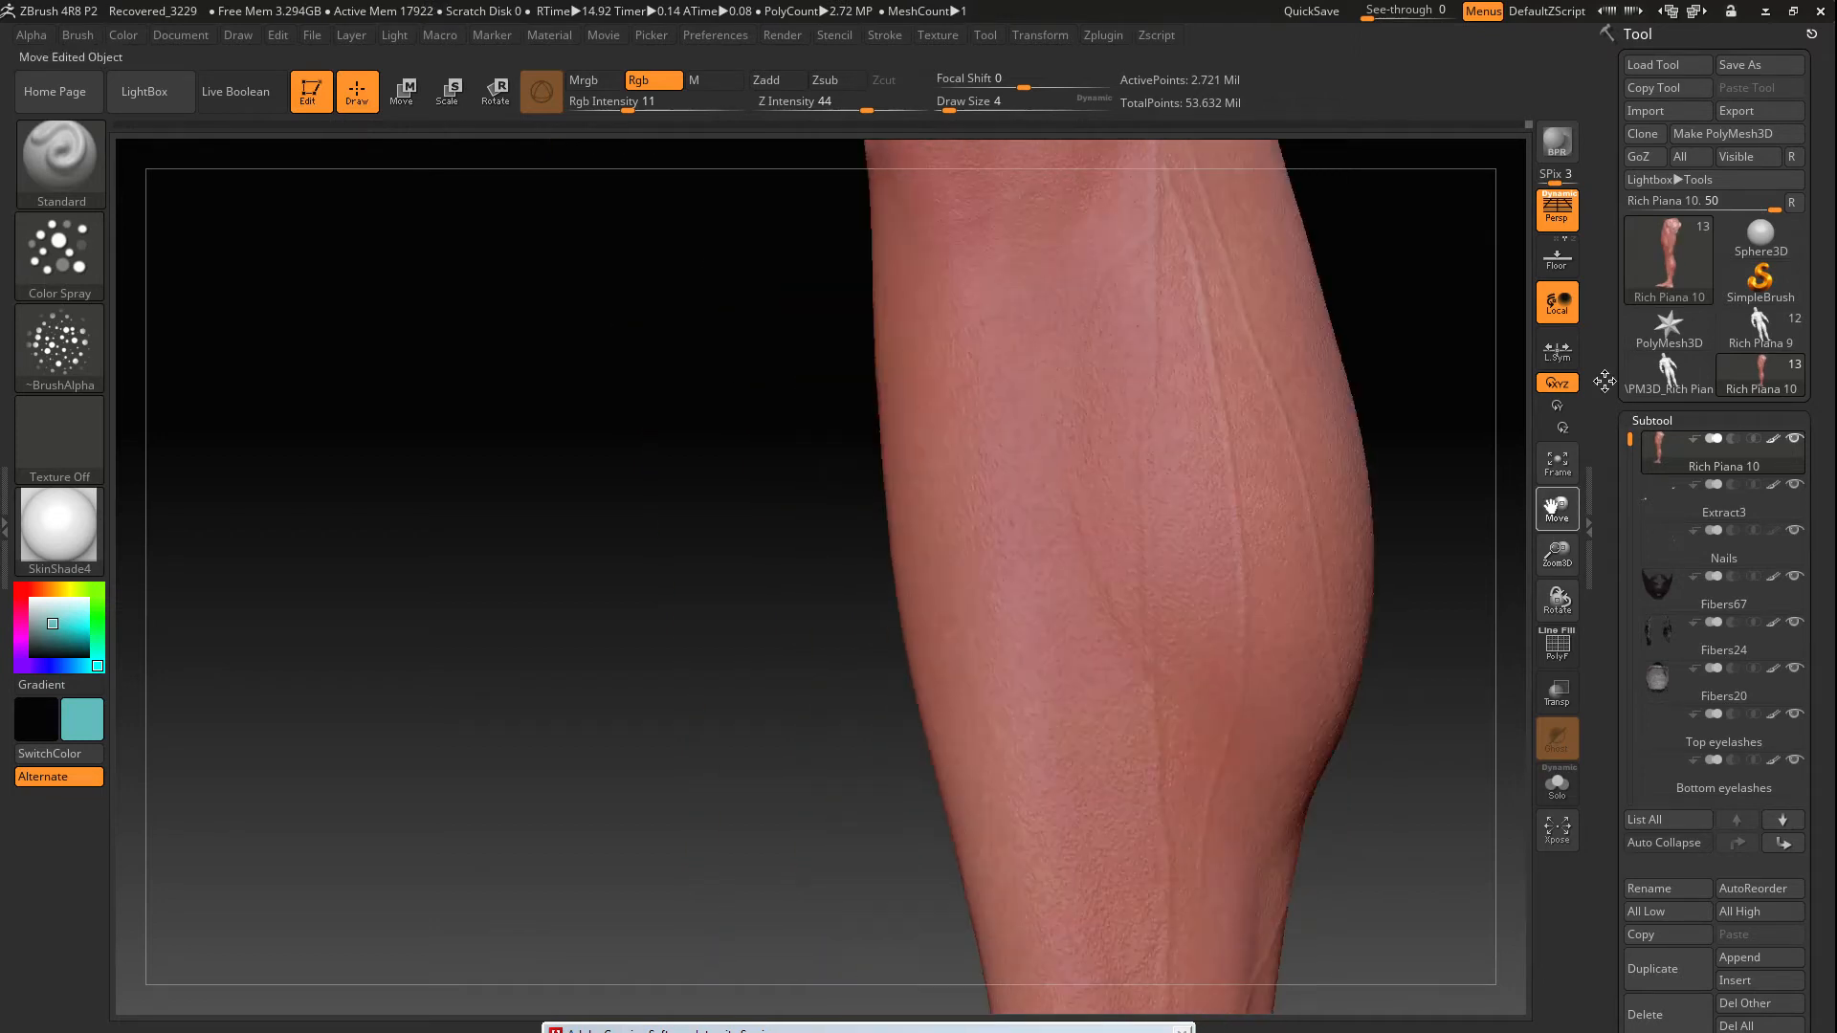
Carry the cyan spray down the lower leg to the ankle and foot, raising the draw size to 14
right_click_drag(1239, 663, 1059, 586)
mouse_move(1451, 560)
right_mouse_down()
mouse_move(1063, 655)
mouse_move(1062, 402)
mouse_move(968, 769)
right_mouse_up()
right_click_drag(1260, 603, 634, 644)
left_click_drag(411, 536, 709, 414)
left_click_drag(316, 478, 652, 508)
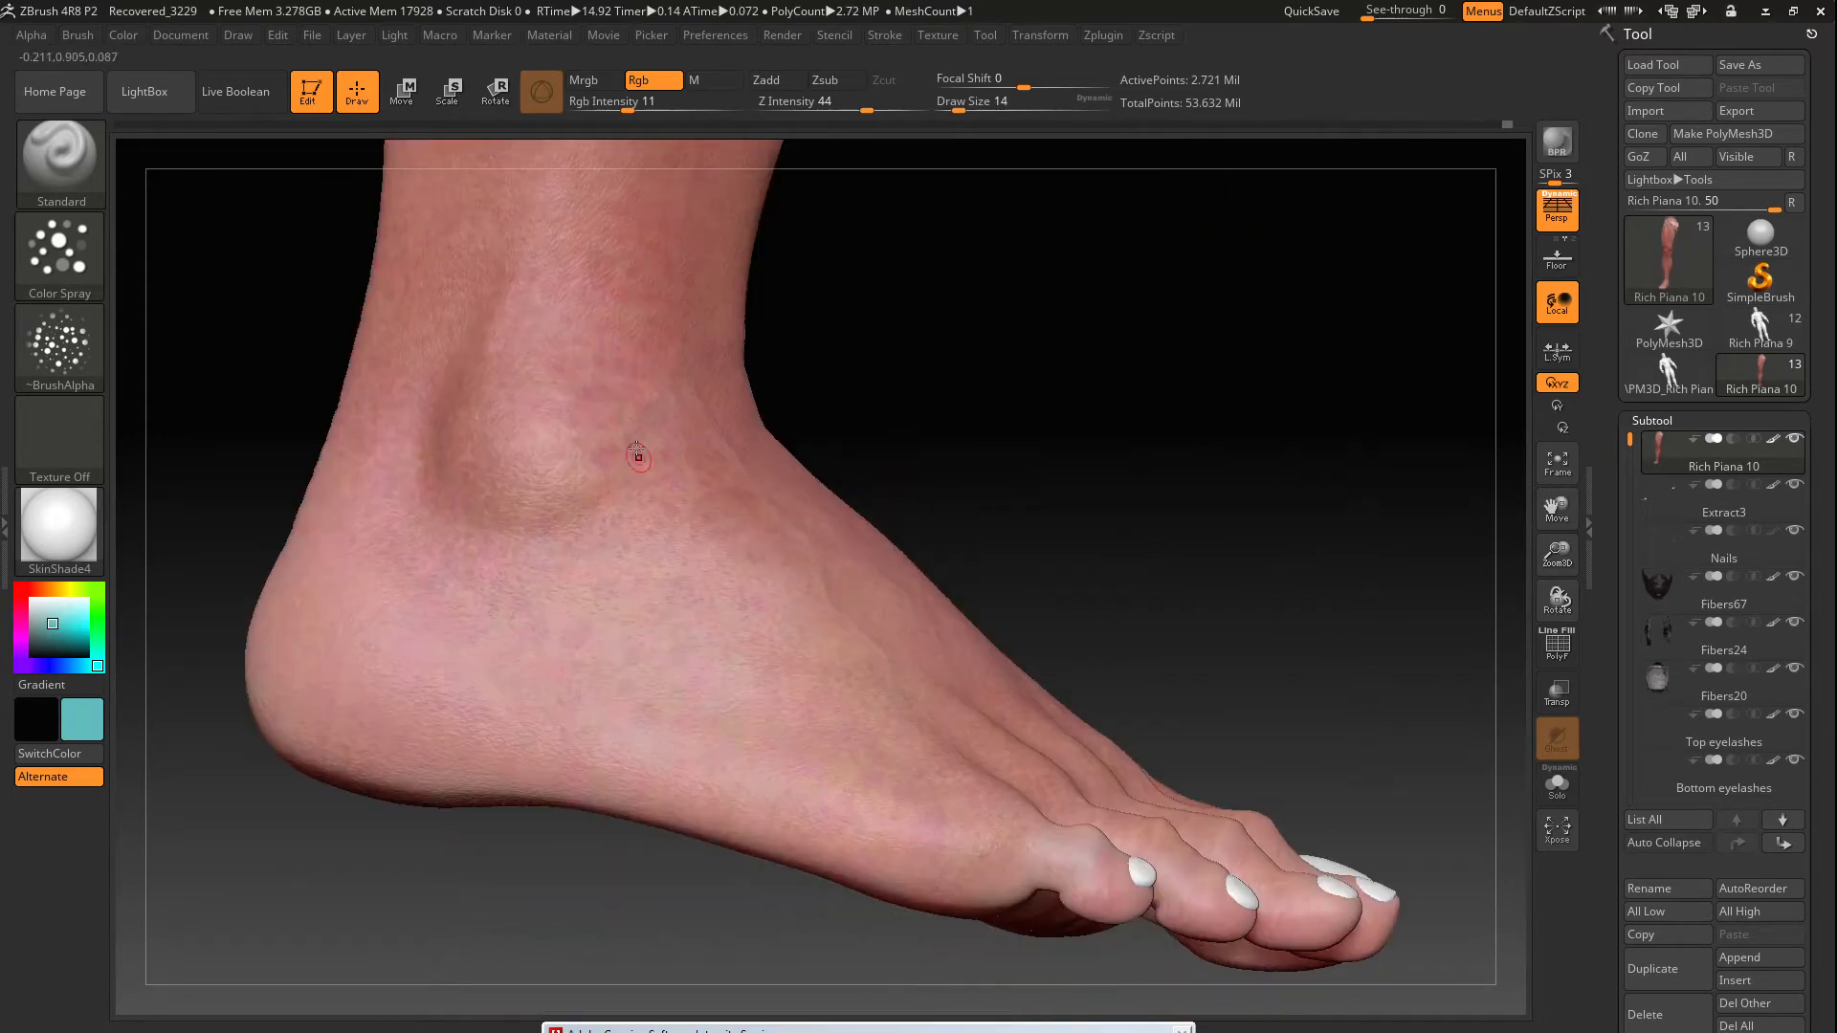
left_click_drag(823, 307, 804, 521)
Spray cyan variation over the foot and back up along the calf at draw size 14
mouse_move(1416, 392)
left_mouse_down()
mouse_move(1199, 421)
mouse_move(1244, 521)
mouse_move(890, 574)
mouse_move(1063, 660)
left_mouse_up()
left_click_drag(1416, 297, 1416, 498, "alt")
left_click_drag(1243, 517, 1416, 536)
left_click_drag(1244, 316, 1216, 766, "alt")
right_click_drag(1027, 484, 1012, 478)
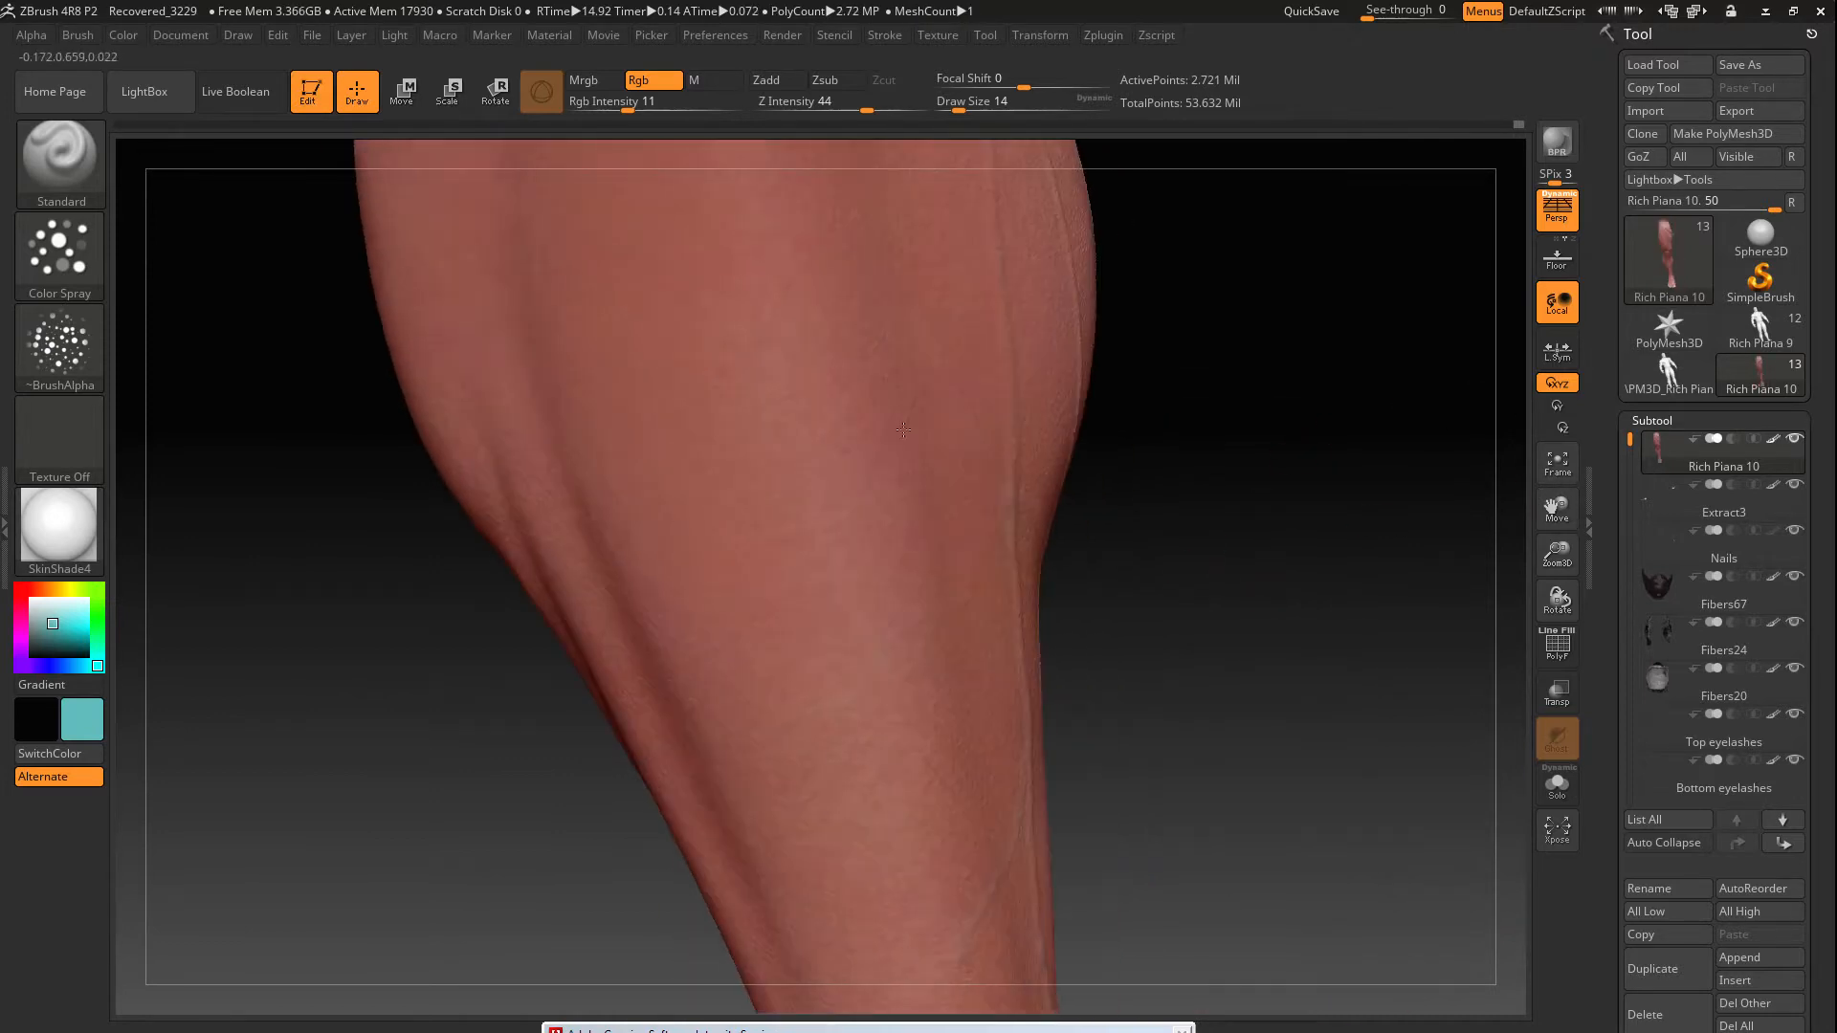
right_click_drag(1014, 297, 1004, 479, "alt")
right_click_drag(797, 421, 938, 421)
Stamp dark teal streaks on the lower leg and ankle, using the DragRect stroke with Alpha 78
left_click(59, 251)
left_click(251, 268)
left_click(60, 345)
left_click(186, 709)
left_click(59, 639)
mouse_move(816, 363)
right_mouse_down("alt")
mouse_move(976, 480)
mouse_move(1025, 628)
mouse_move(923, 755)
mouse_move(1004, 287)
right_mouse_up("alt")
right_click_drag(1234, 823, 1378, 536, "ctrl")
right_click_drag(1378, 288, 1436, 172, "ctrl")
Stamp dark purple veins around the heel with Alpha 22 at Rgb Intensity 21
left_click(59, 344)
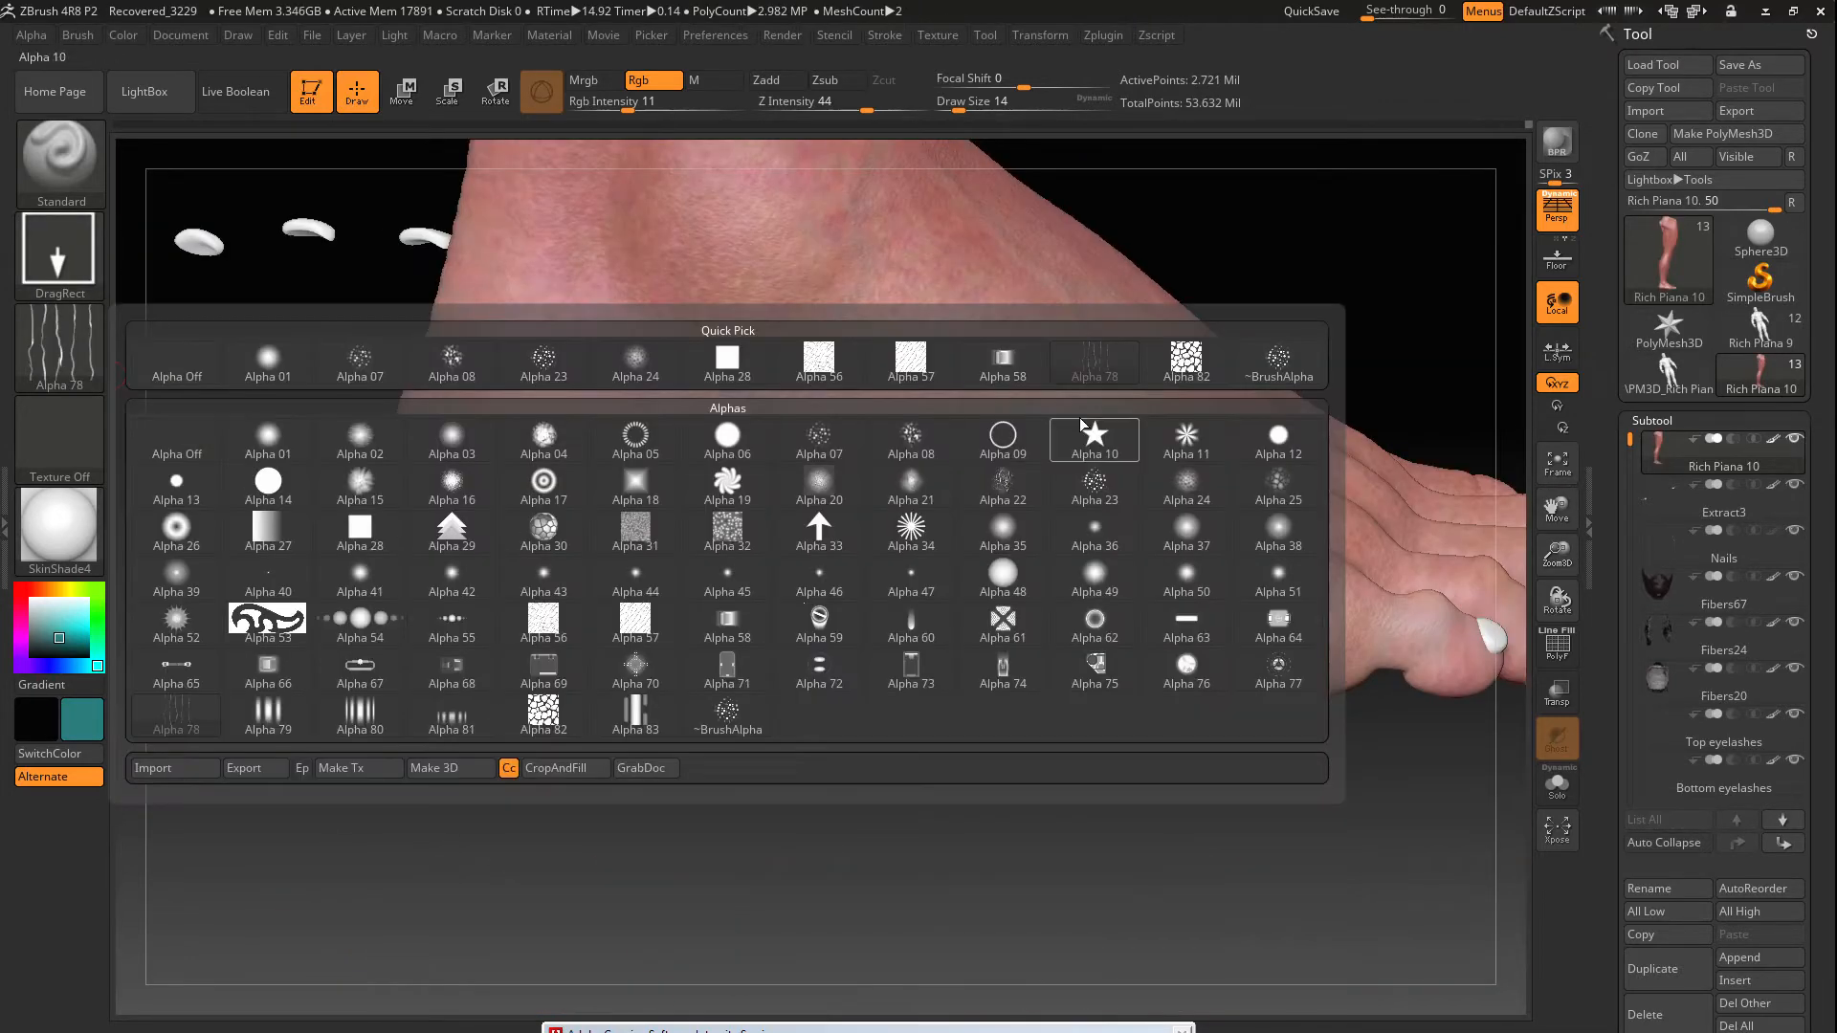
left_click(1005, 481)
left_click(21, 666)
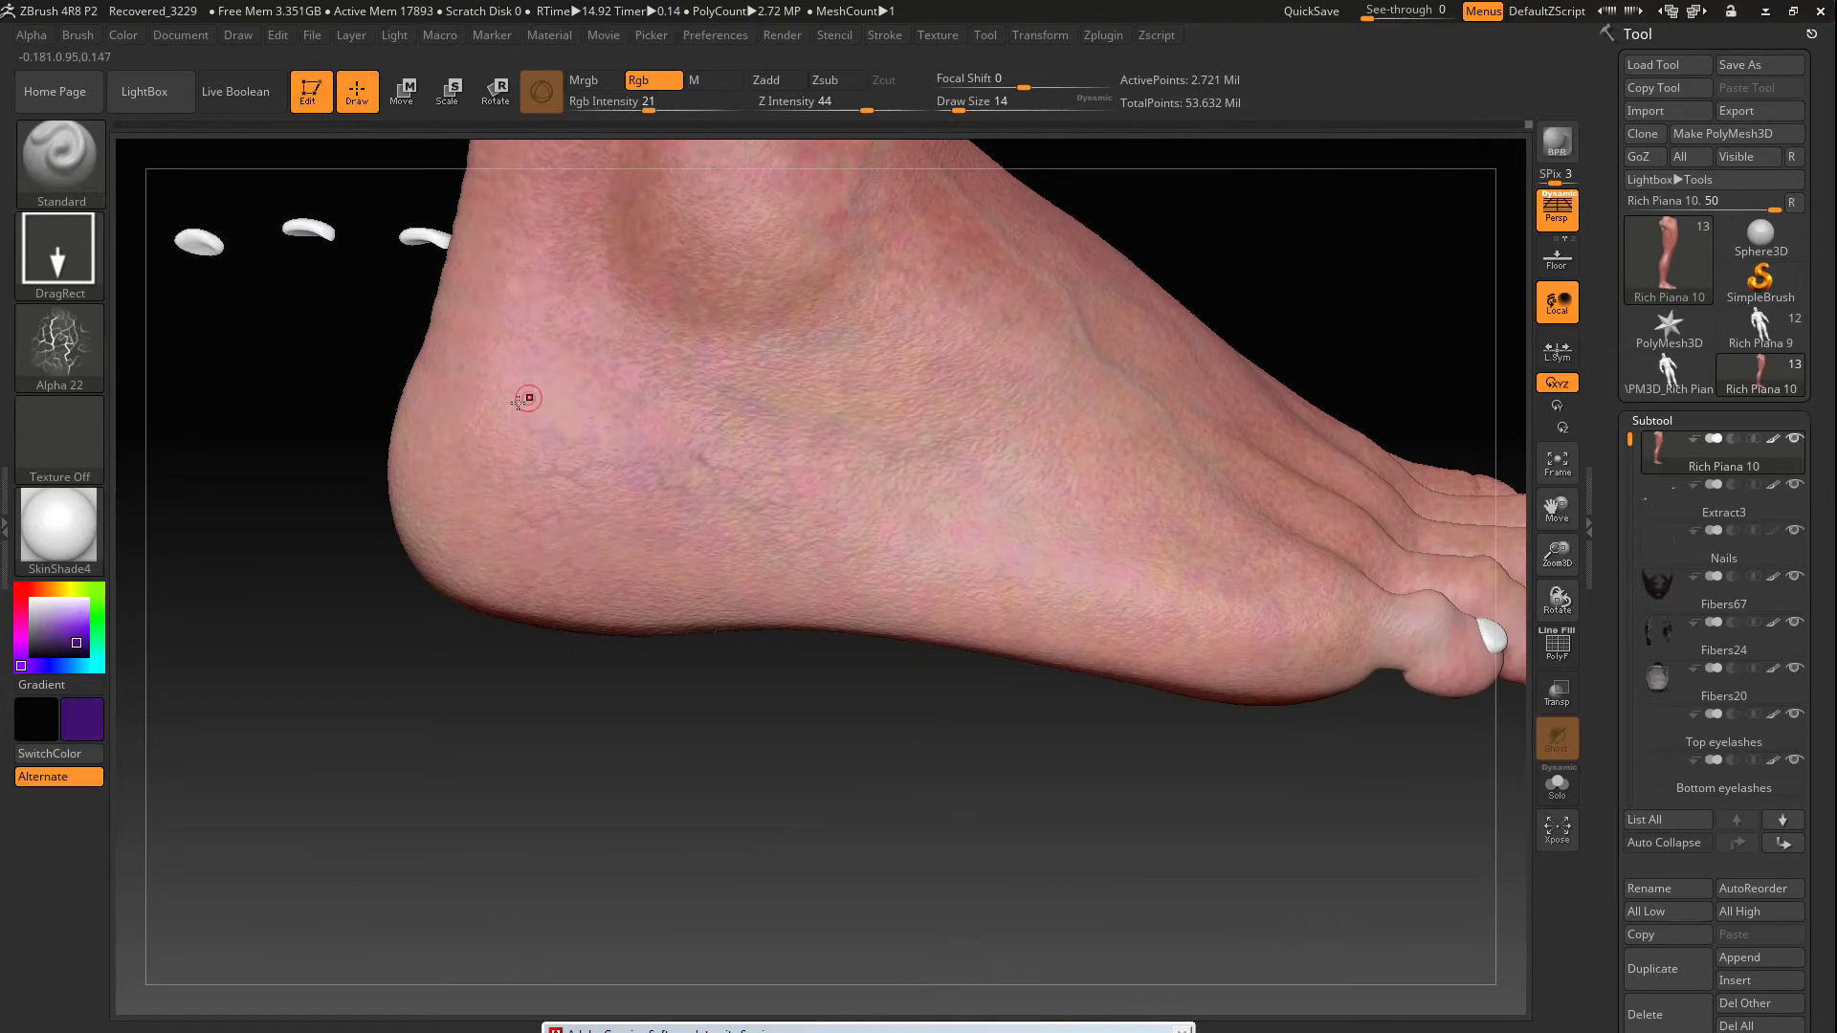
right_click_drag(1210, 766, 1359, 536, "ctrl")
right_click_drag(1359, 536, 1320, 648, "ctrl")
Stamp teal and lighter cyan veins over the top of the foot and lower leg with the branching vein alpha
left_click(98, 666)
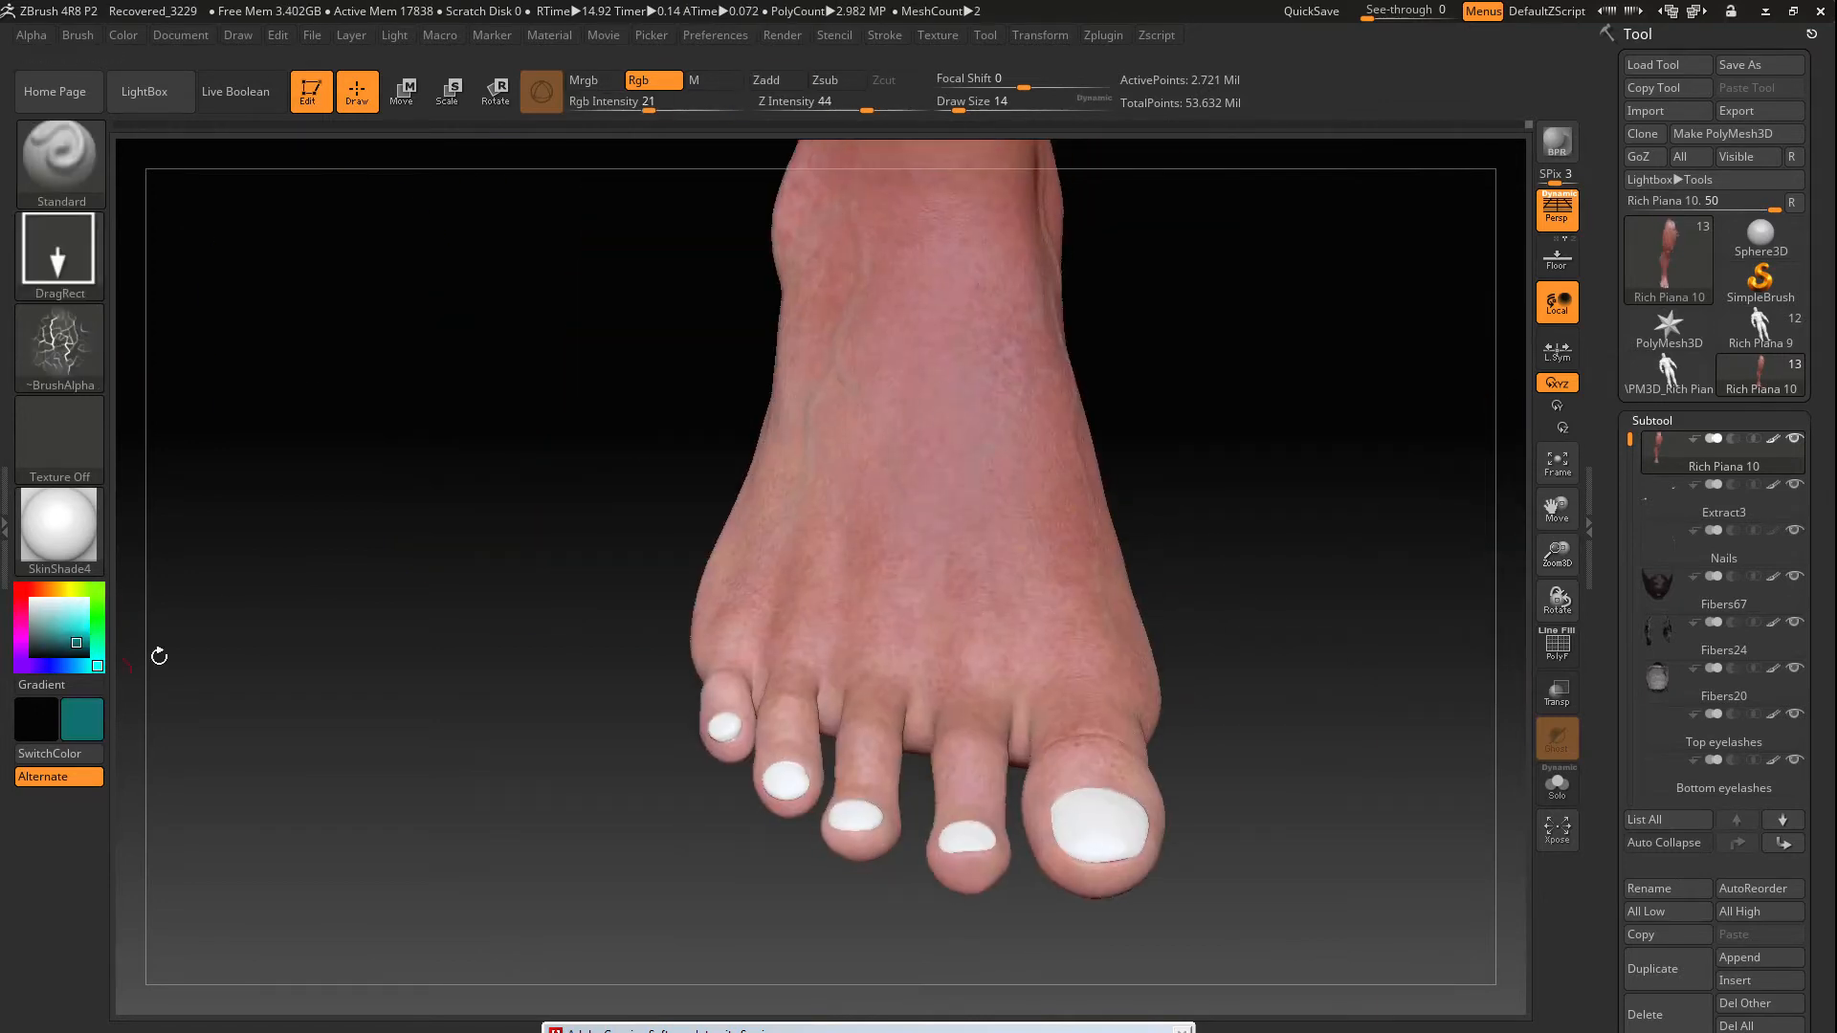
left_click(70, 629)
right_click_drag(1235, 536, 1234, 612)
right_click_drag(789, 640, 1314, 484)
right_click_drag(960, 587, 1196, 564)
Show both legs again and stamp dark purple and teal veins over the outer foot and ankle with the branching vein alpha
left_click_drag(1558, 509, 1571, 623)
right_click_drag(1320, 583, 1395, 582)
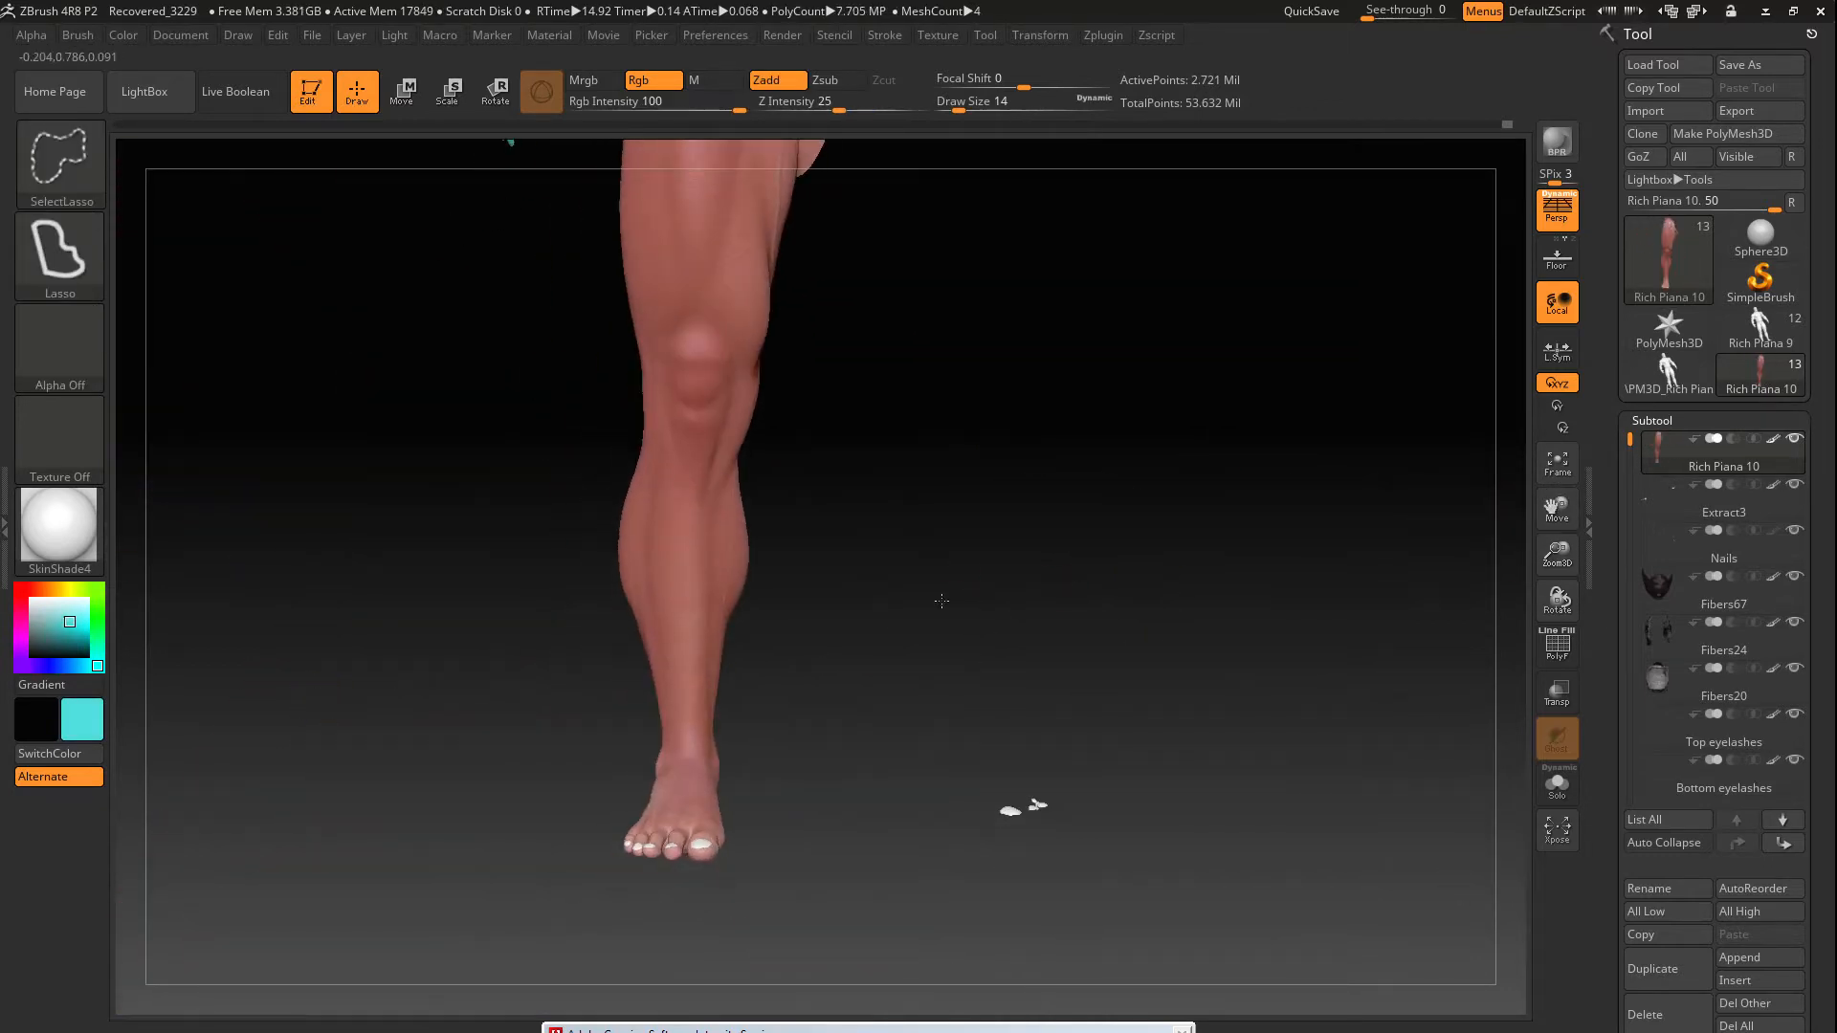
left_click(1394, 582, "ctrl+shift")
left_click_drag(1560, 557, 1565, 544)
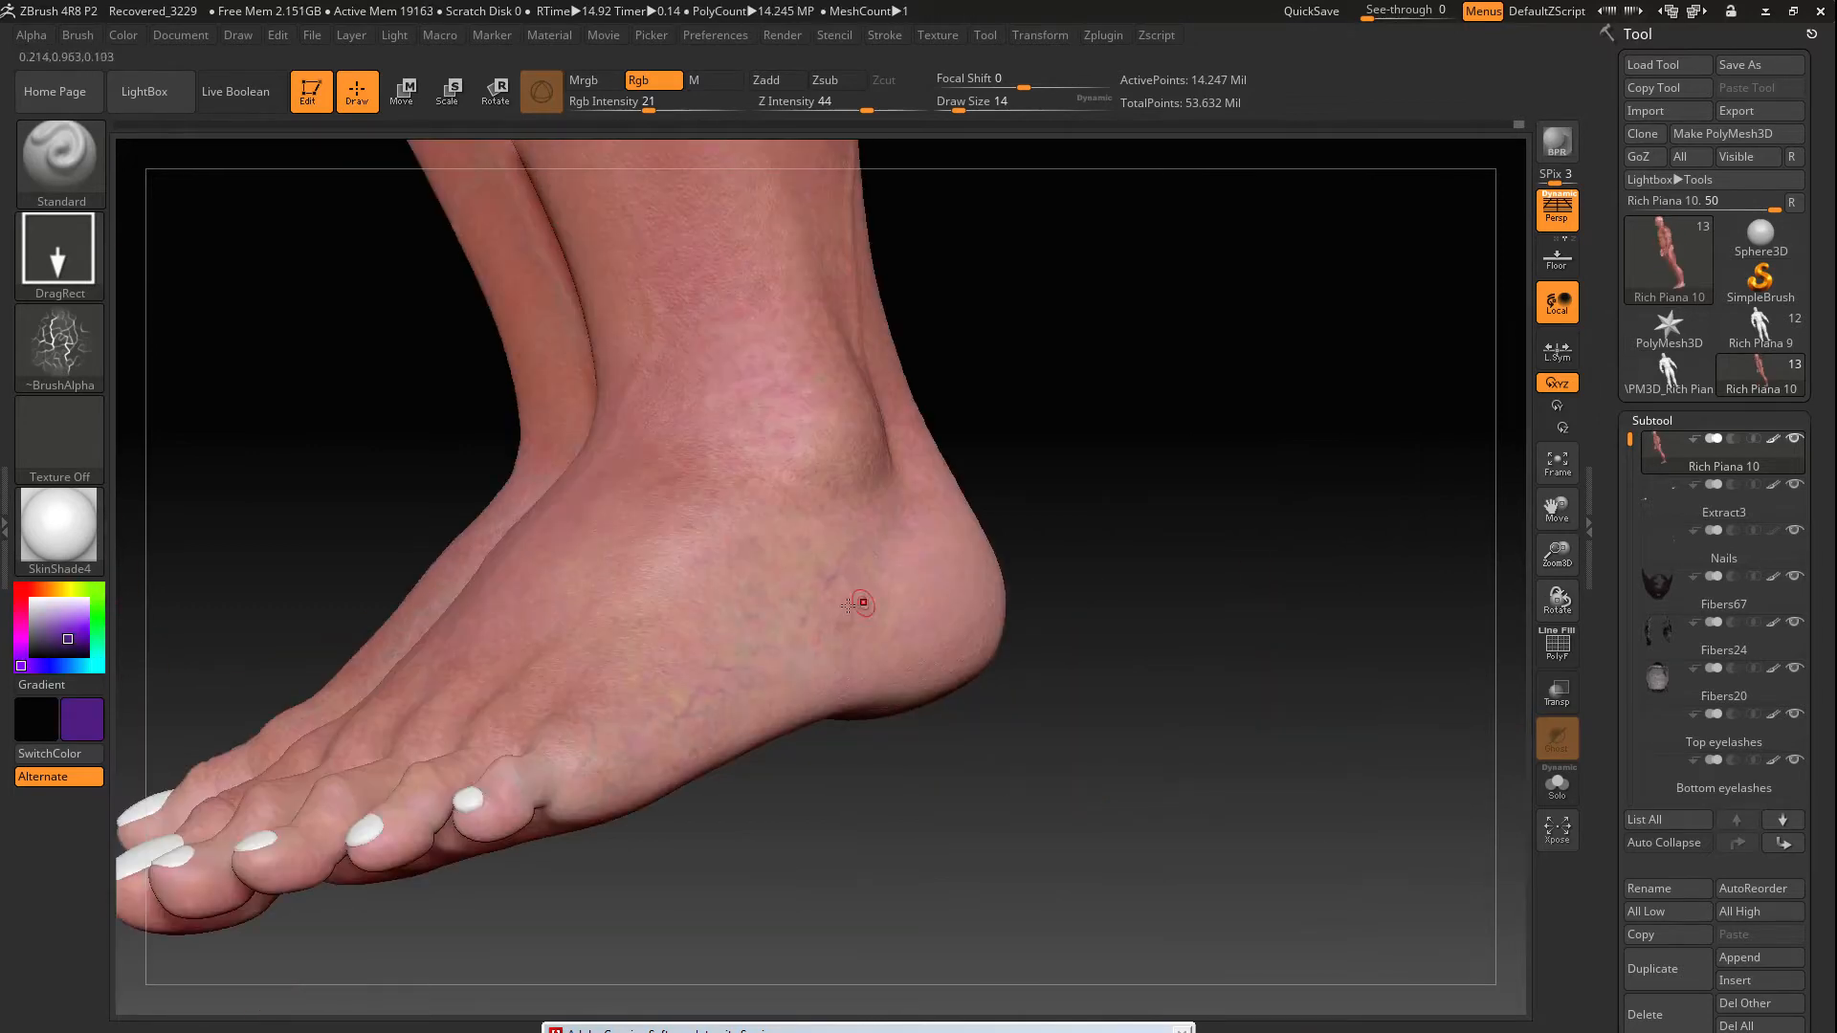
right_click_drag(861, 606, 942, 687)
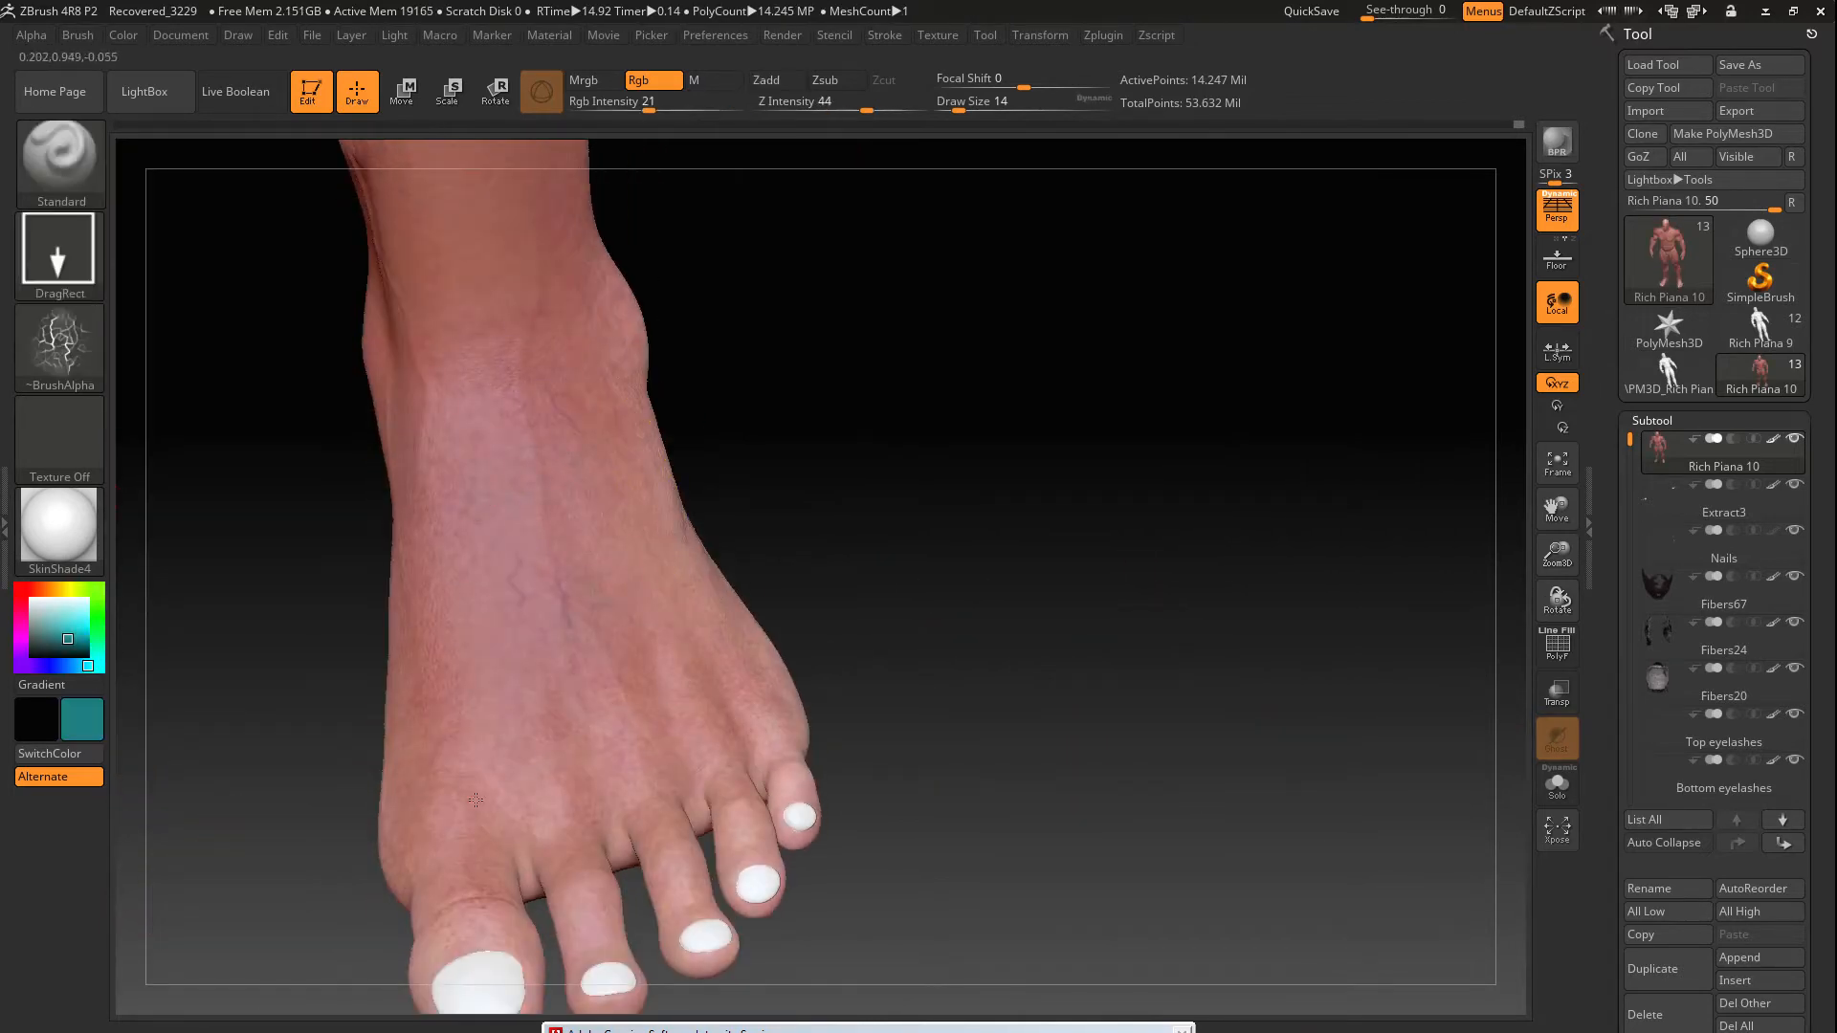
Spray teal and light cyan over the top of the foot and ankle using Color Spray with Alpha 23
left_click(59, 345)
left_click(635, 358)
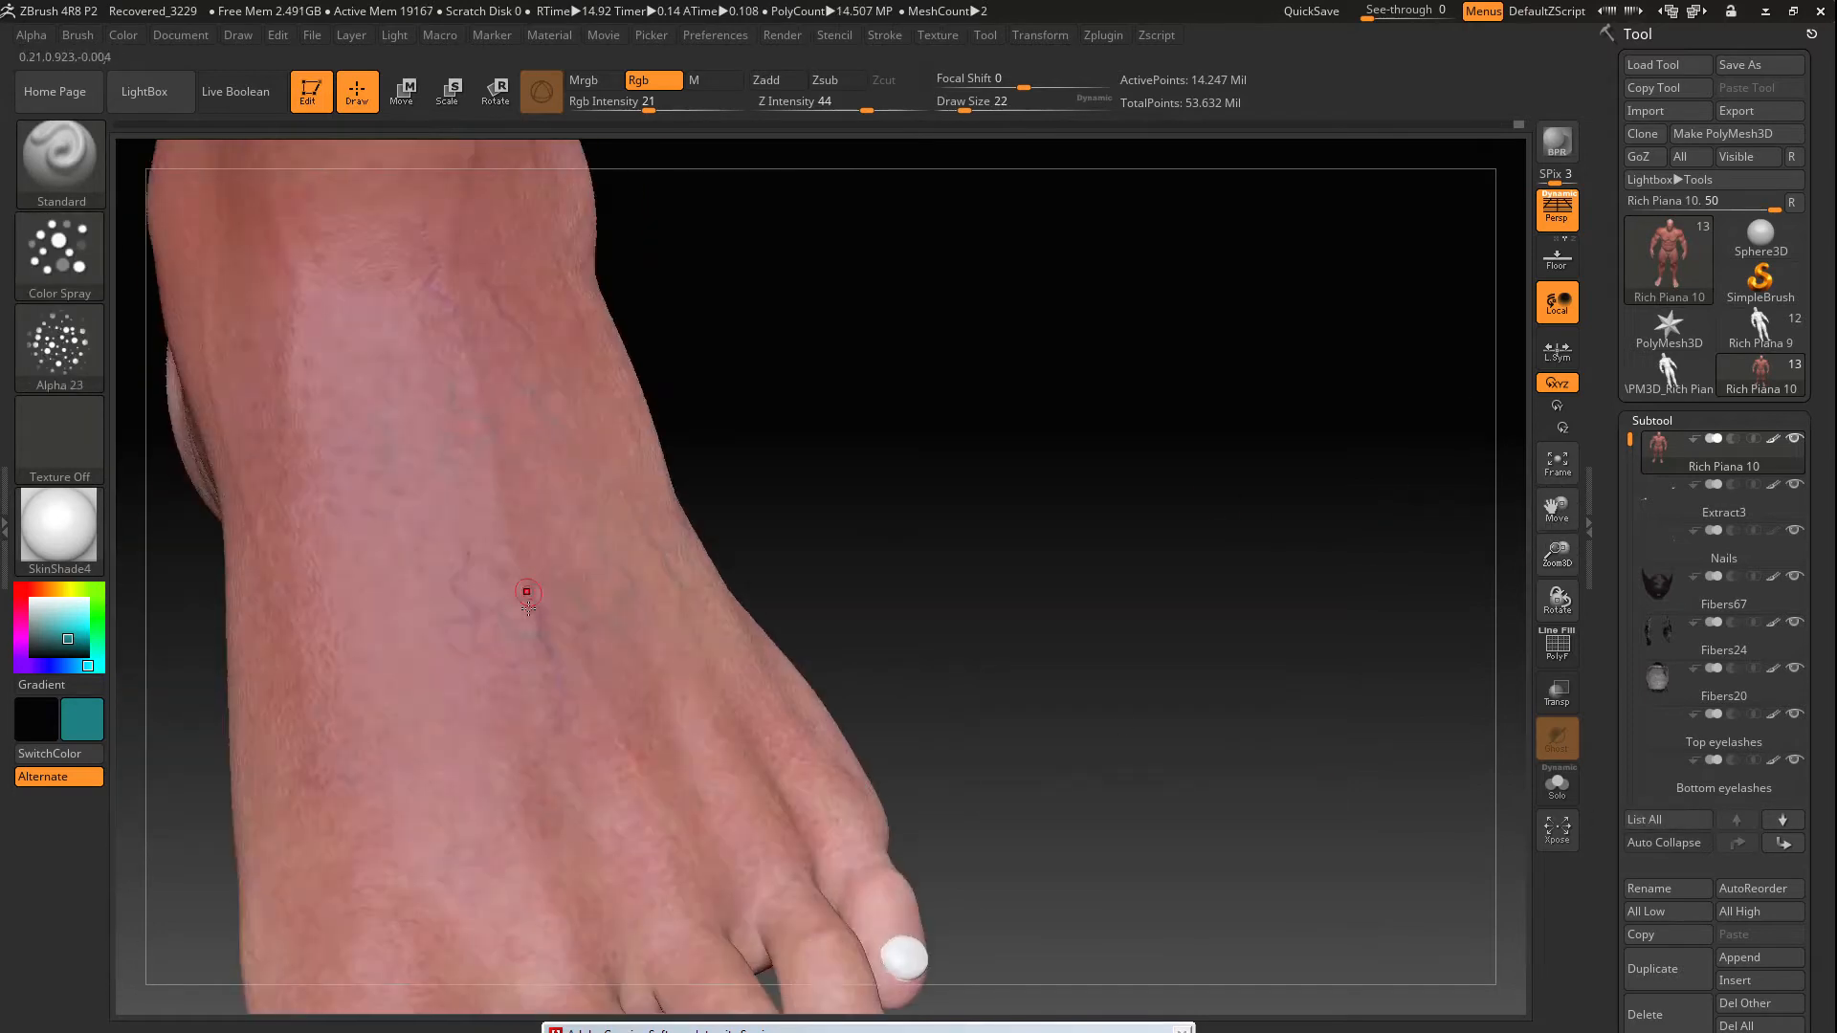
right_click_drag(522, 564, 676, 680)
right_click_drag(957, 536, 1110, 536)
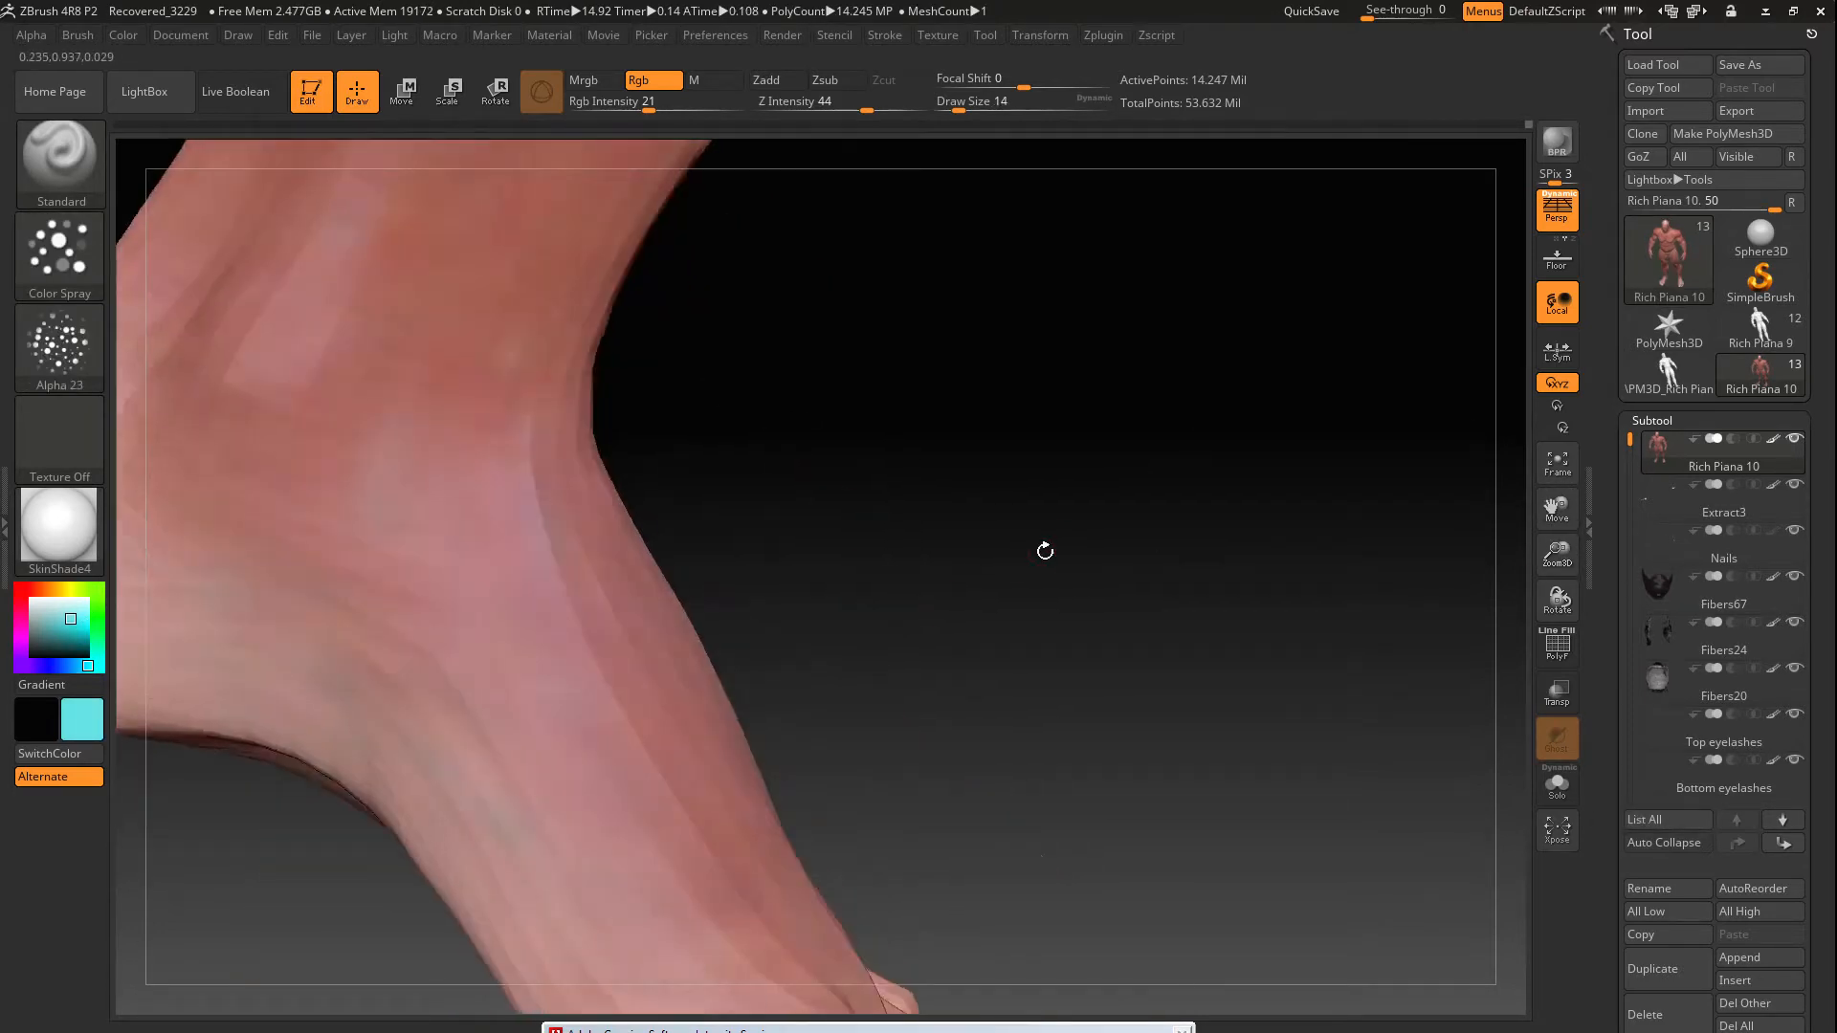
right_click_drag(1046, 546, 892, 381)
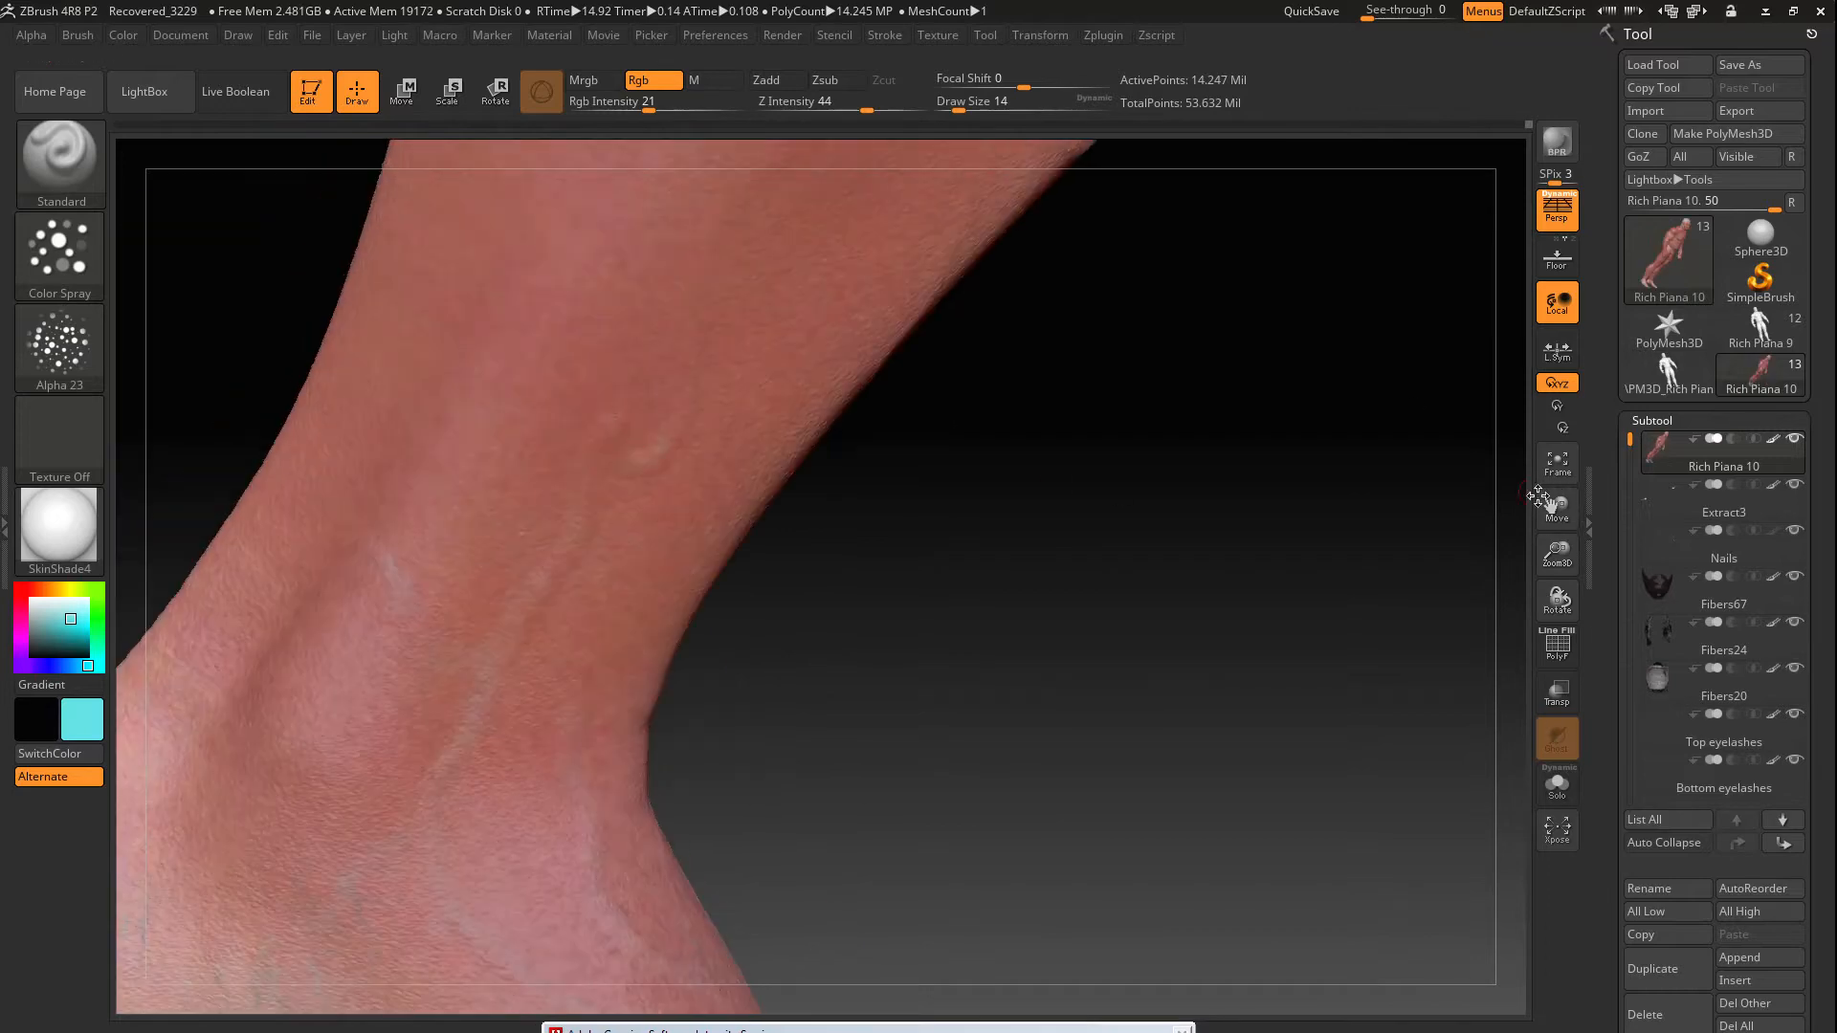
Spray light cyan along the raised veins of the lower leg up to the knee
right_click_drag(957, 574, 628, 700)
right_click_drag(429, 511, 613, 746)
right_click_drag(1205, 459, 1394, 702, "alt")
right_click_drag(682, 634, 959, 467)
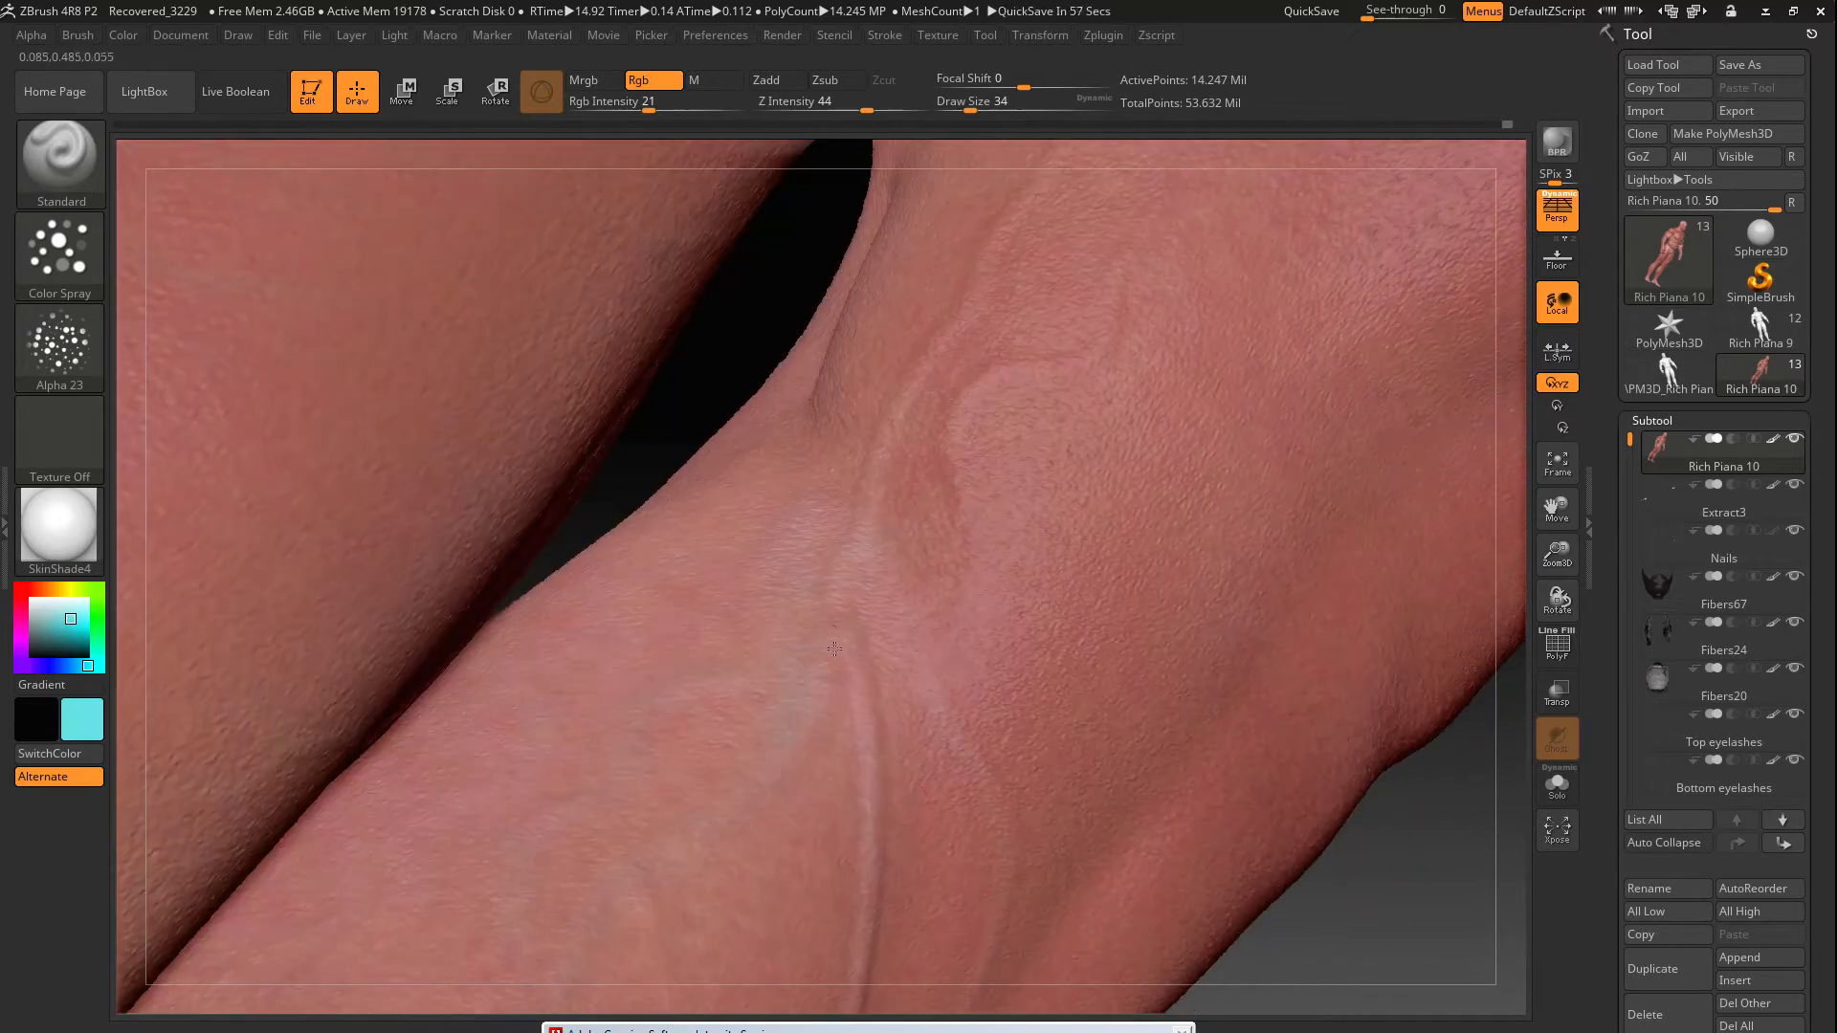
Pick a medium blue and spray it along the raised veins of the calf and shin at draw size 22
left_click_drag(1558, 553, 1296, 636)
left_click(23, 664)
left_click(72, 665)
left_click(55, 625)
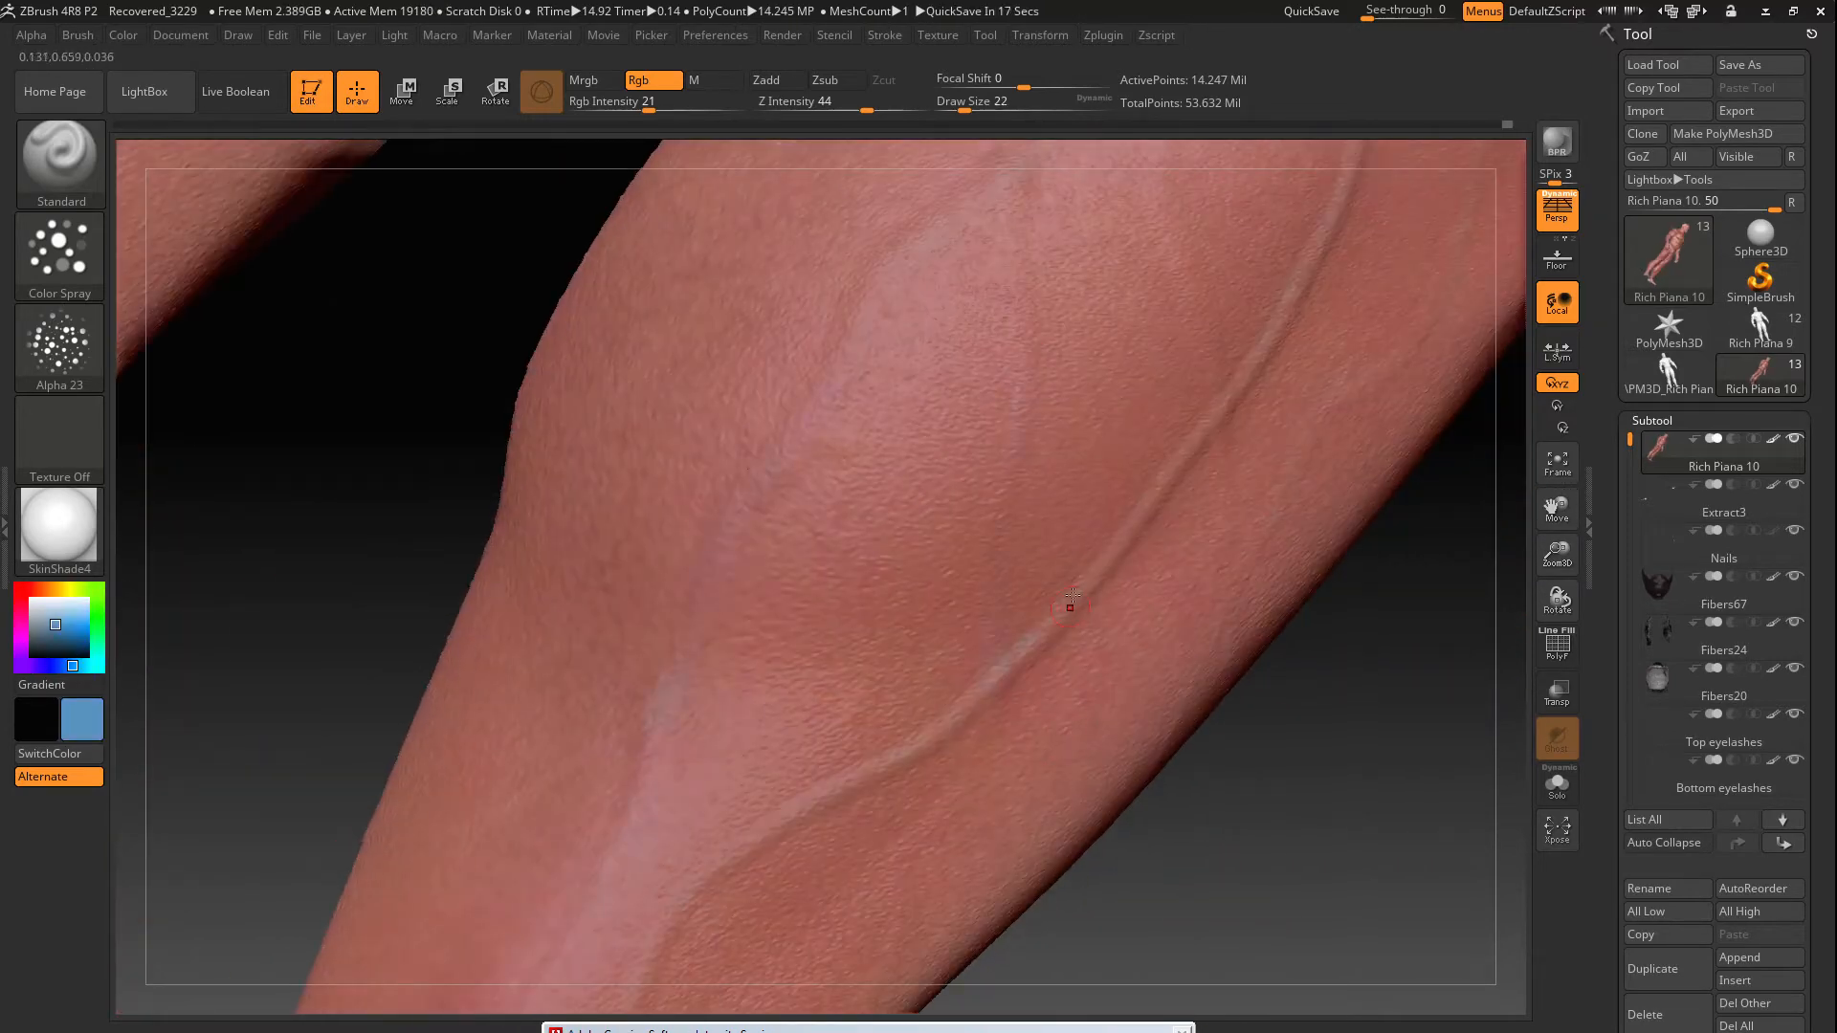
right_click_drag(968, 547, 1177, 507)
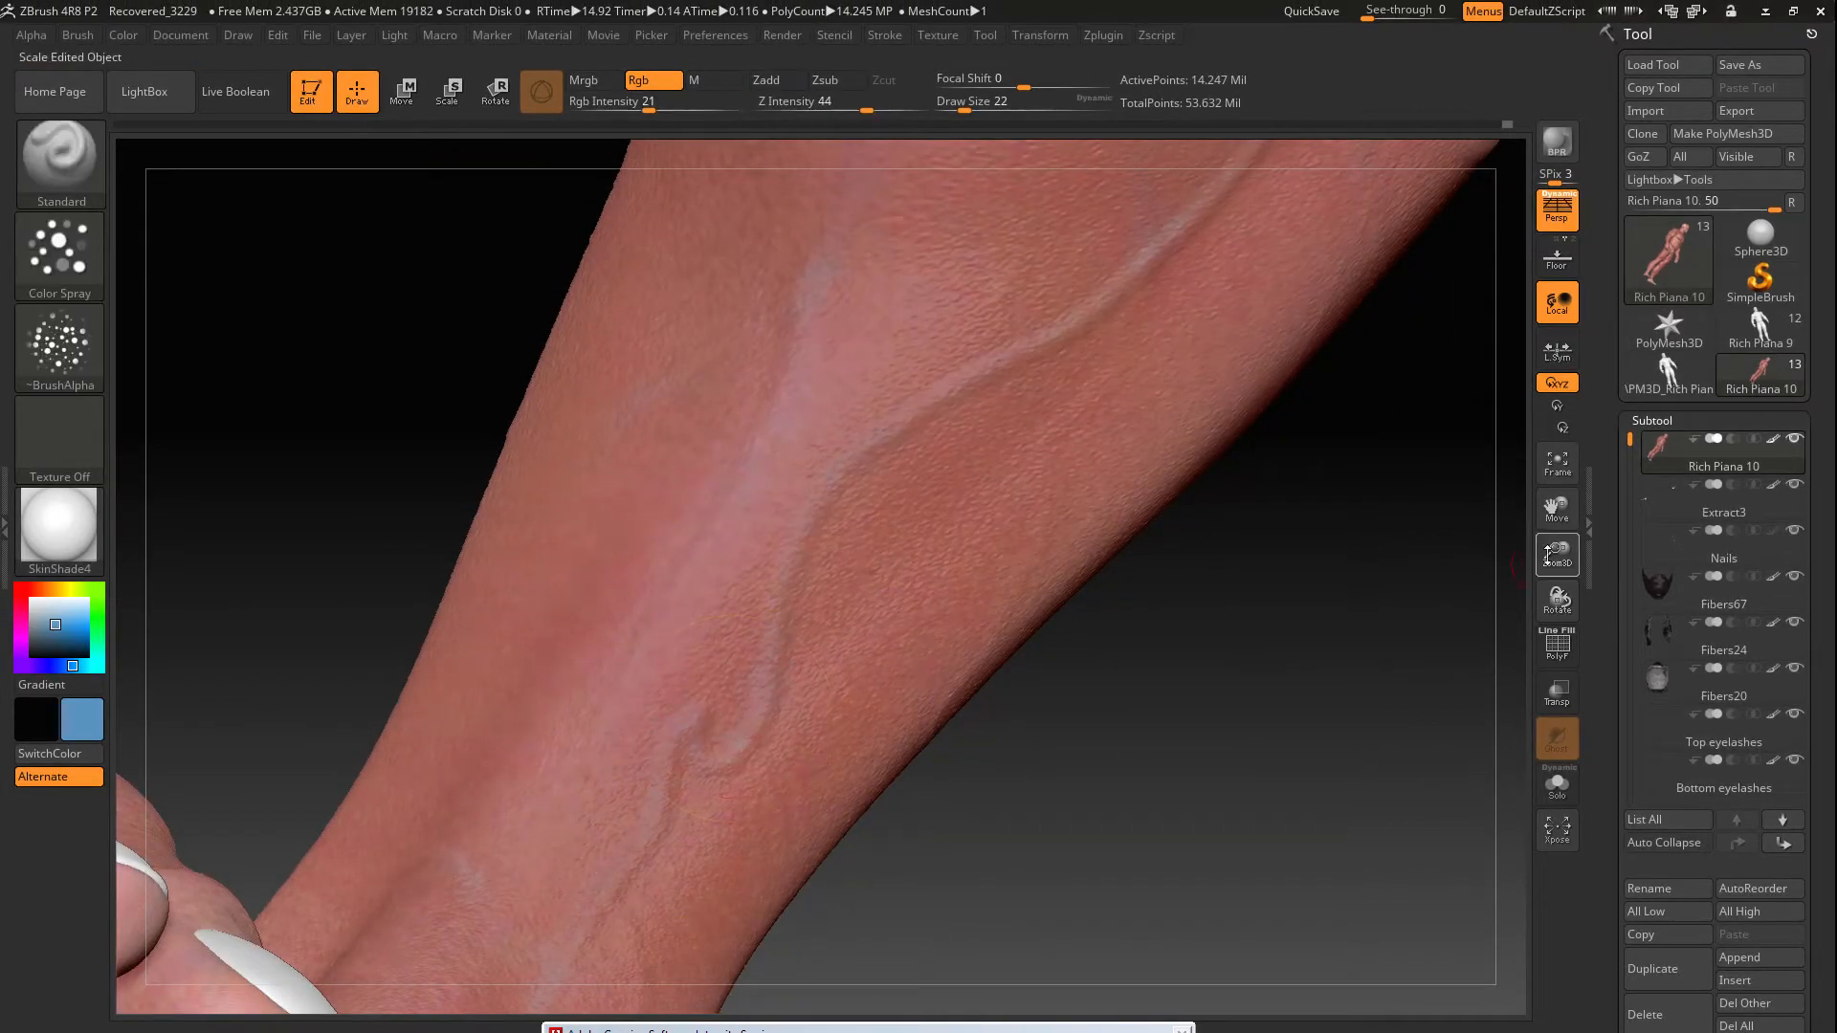
left_click_drag(1549, 554, 891, 342)
right_click_drag(964, 304, 901, 457)
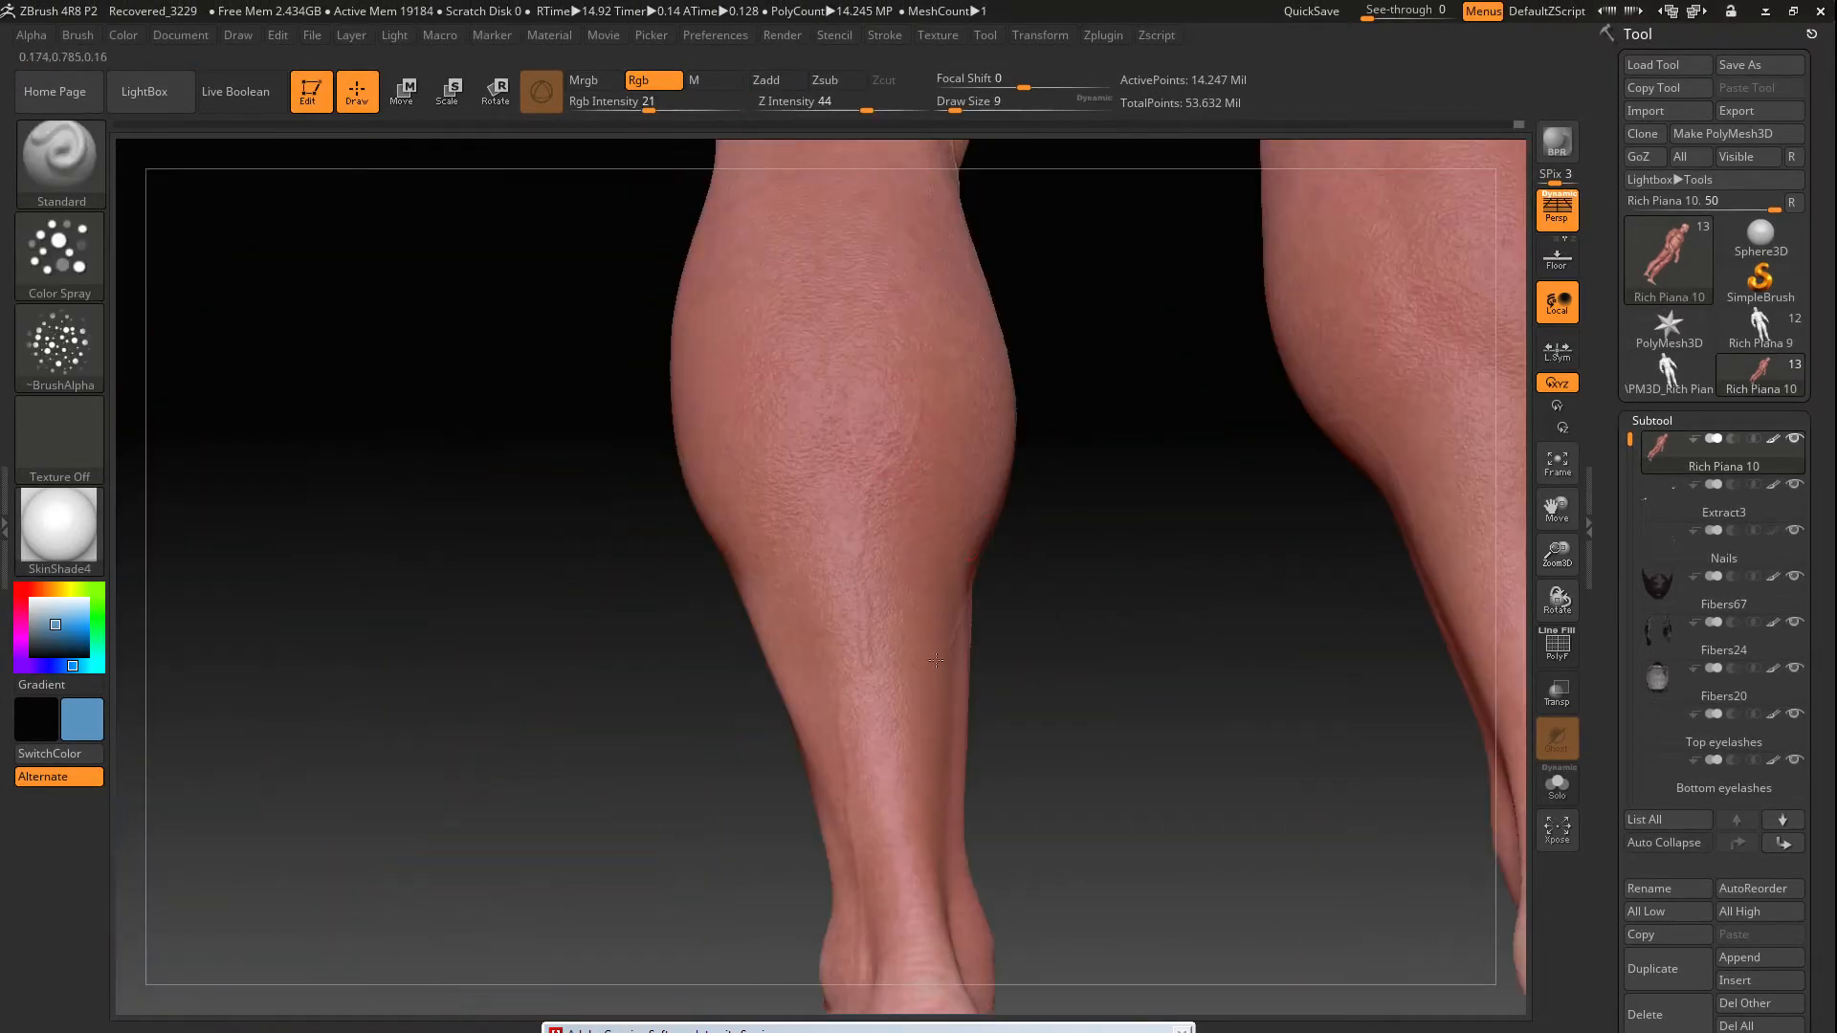
Paint thin blue veins down the calf and lower leg with Color Spray at draw size 9
right_click_drag(935, 660, 1095, 539)
right_click_drag(955, 437, 766, 549)
right_click_drag(836, 798, 867, 647)
mouse_move(1572, 498)
left_mouse_down()
mouse_move(1558, 554)
mouse_move(1562, 508)
left_mouse_up()
right_click_drag(861, 766, 758, 607)
right_click_drag(776, 491, 1128, 332)
right_click_drag(1030, 684, 1073, 764)
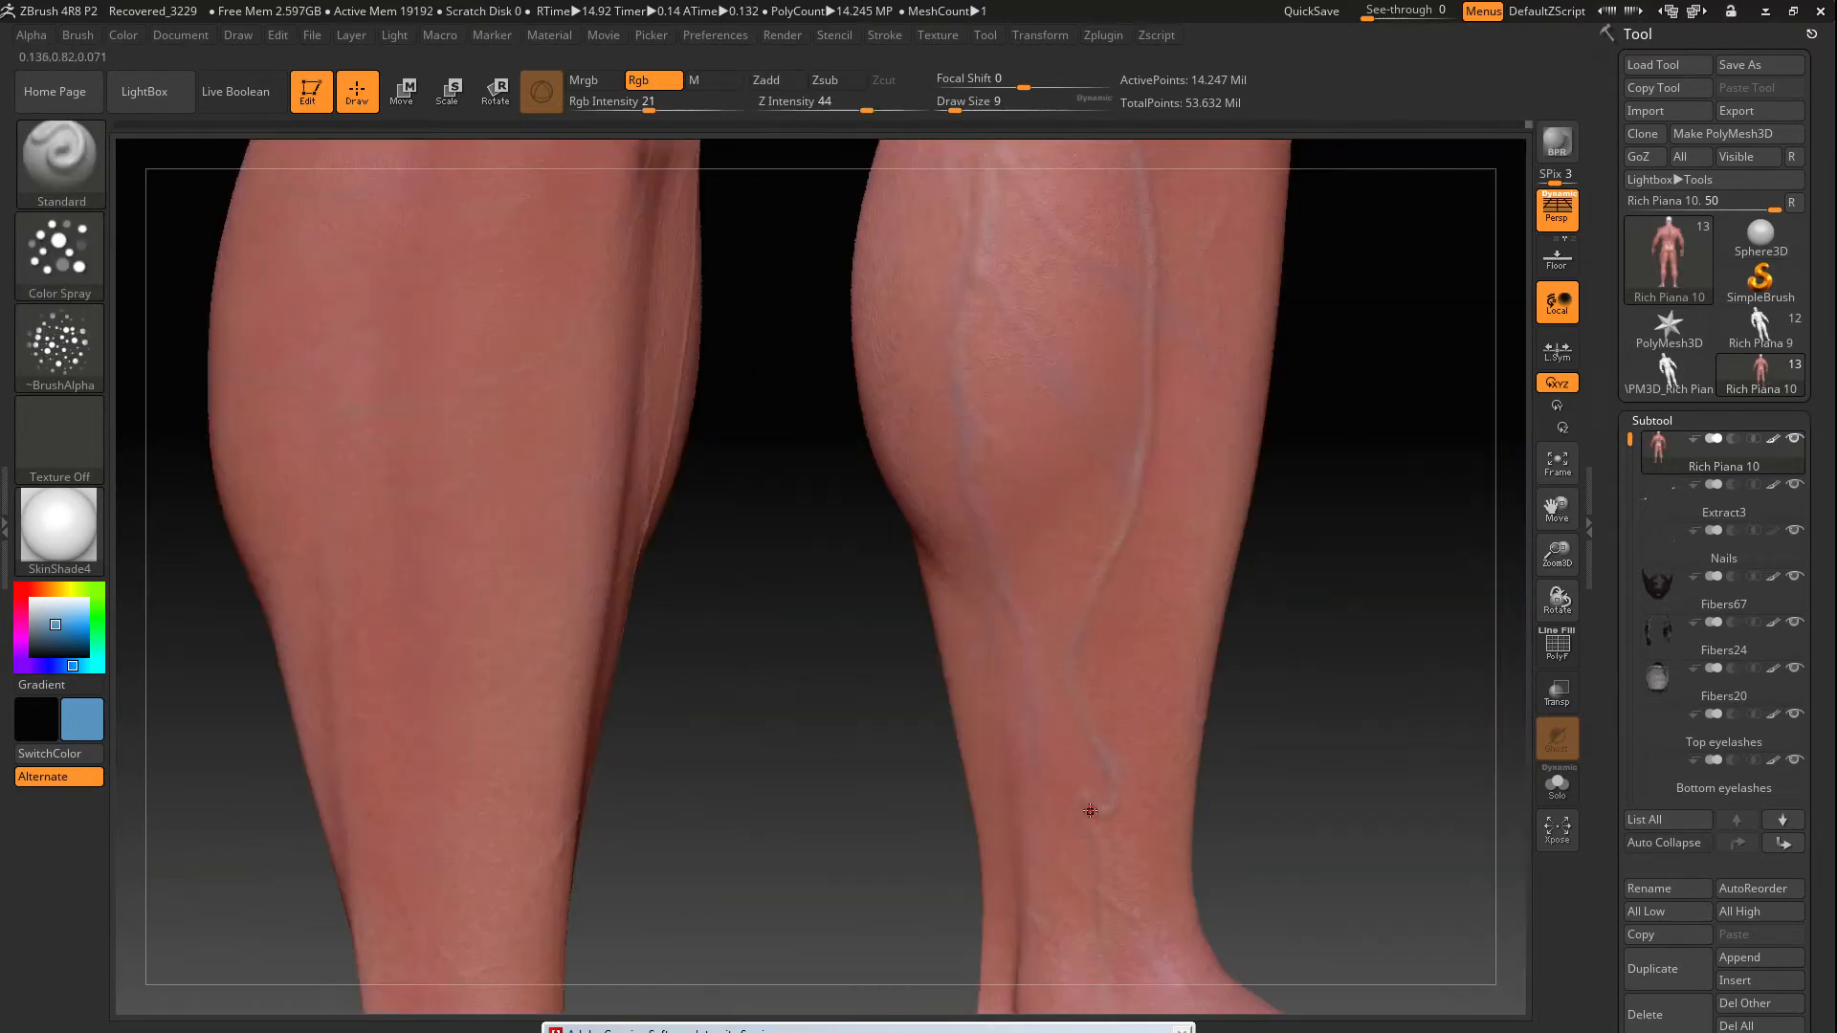
right_click_drag(981, 320, 948, 414)
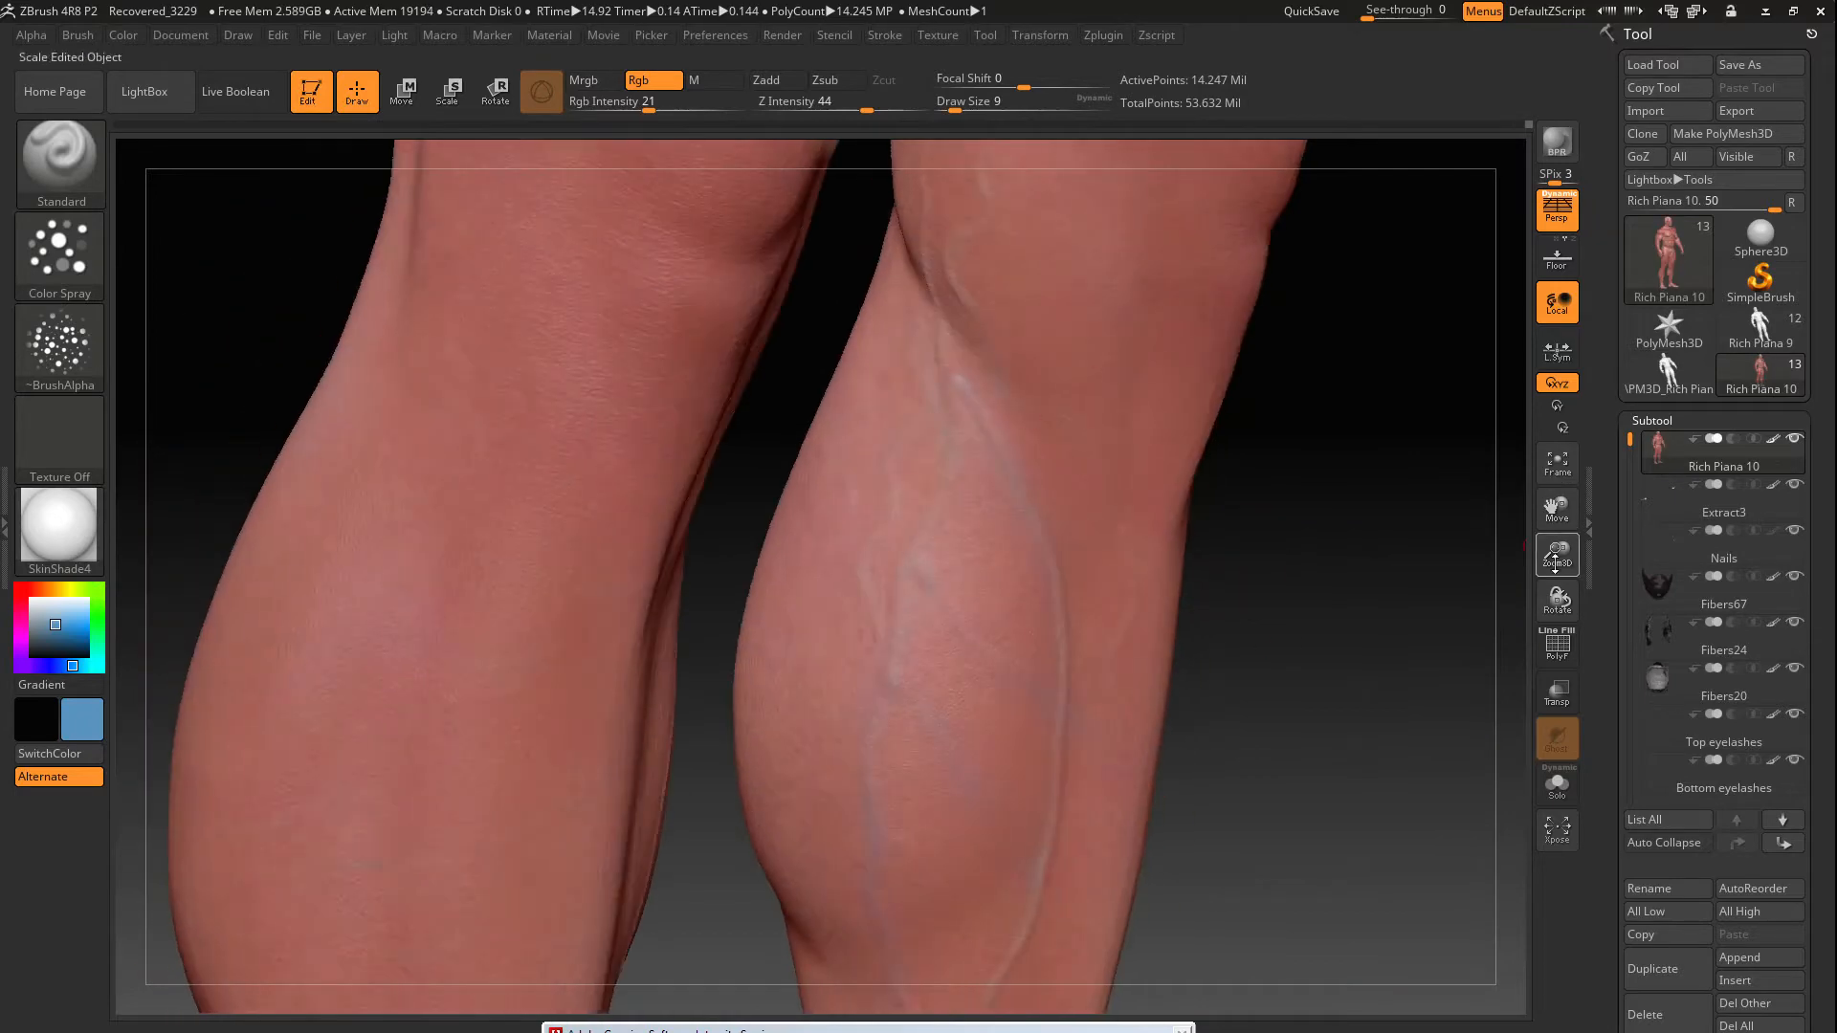
right_click_drag(1535, 549, 953, 617)
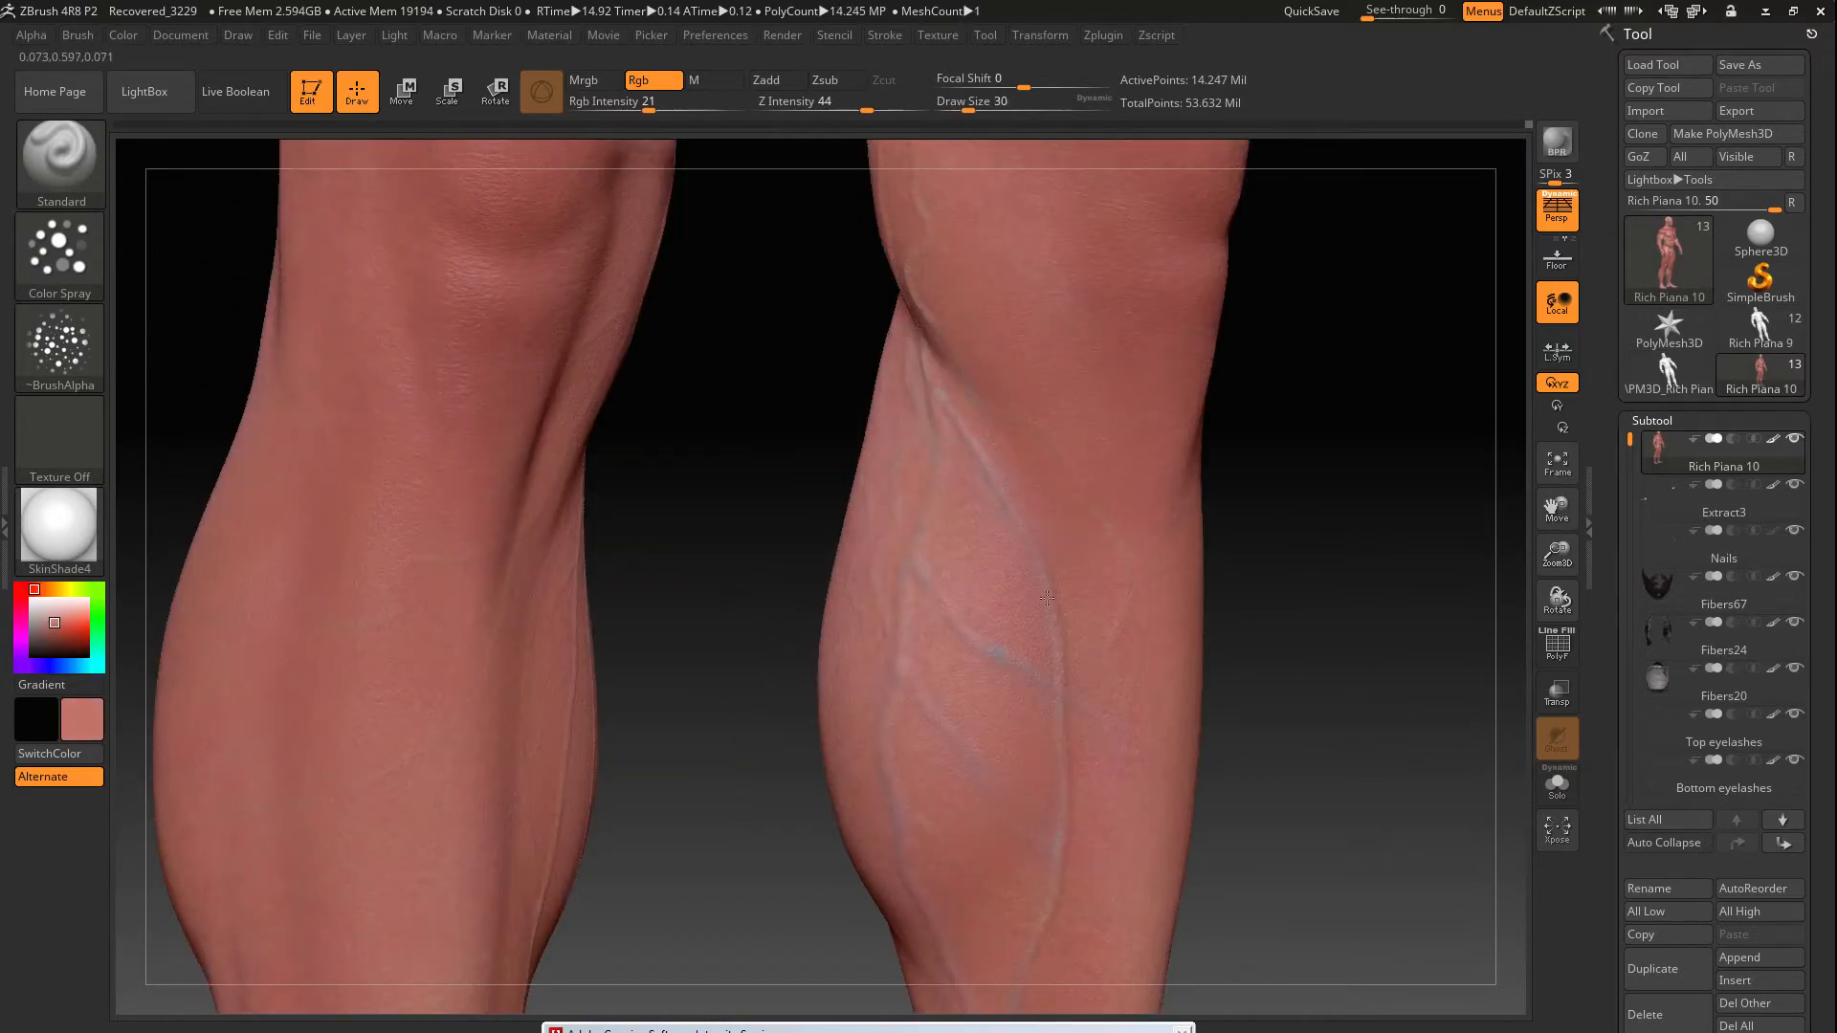
Blend sampled reddish skin tones over the calf veins at draw size 30
right_click_drag(894, 797, 913, 430)
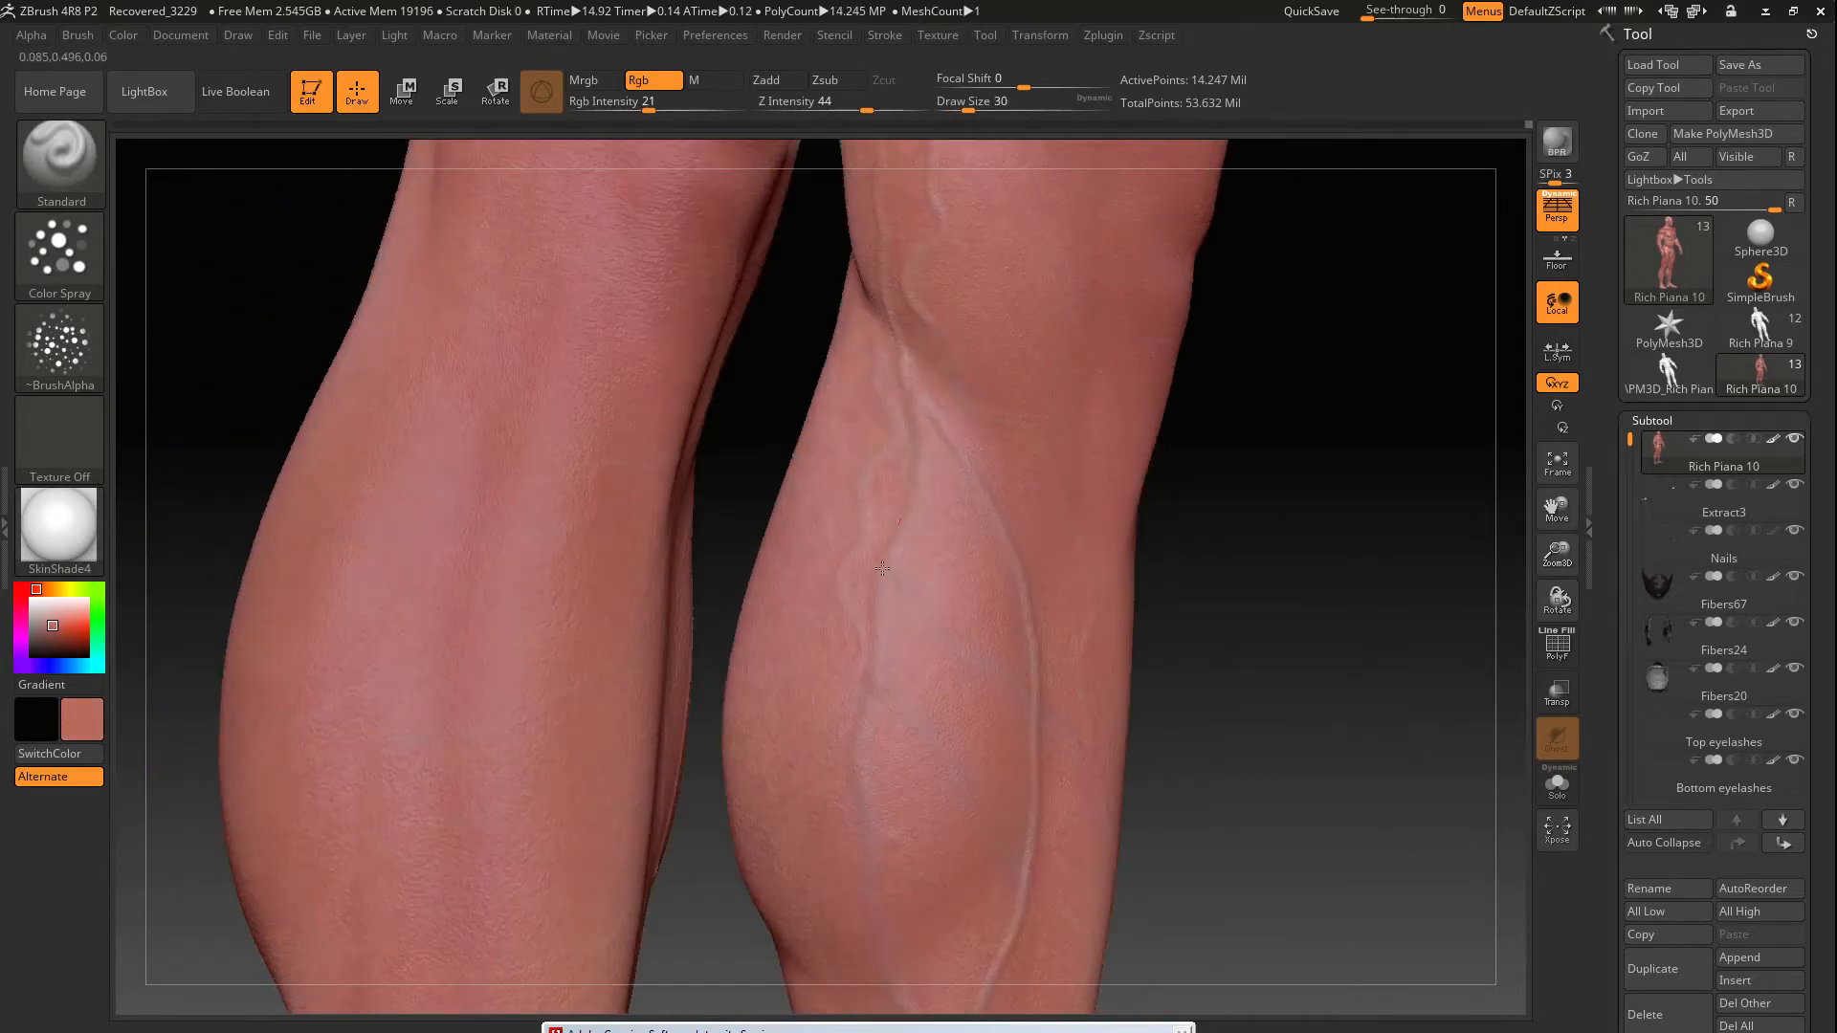
right_click_drag(856, 622, 1052, 772)
right_click_drag(1493, 670, 1435, 383, "alt")
right_click_drag(1436, 613, 1209, 483)
right_click_drag(1340, 430, 1197, 593)
Pick teal, isolate one leg and spray along its thigh and knee veins at draw size 10
left_click(98, 666)
mouse_move(1320, 478)
right_mouse_down("alt")
mouse_move(1214, 623)
mouse_move(1327, 539)
mouse_move(1244, 574)
right_mouse_up("alt")
left_click_drag(899, 442, 900, 444, "ctrl+shift")
right_click_drag(1272, 574, 1591, 582)
mouse_move(1273, 411)
right_mouse_down("ctrl")
mouse_move(1164, 567)
mouse_move(1137, 517)
mouse_move(1053, 512)
right_mouse_up("ctrl")
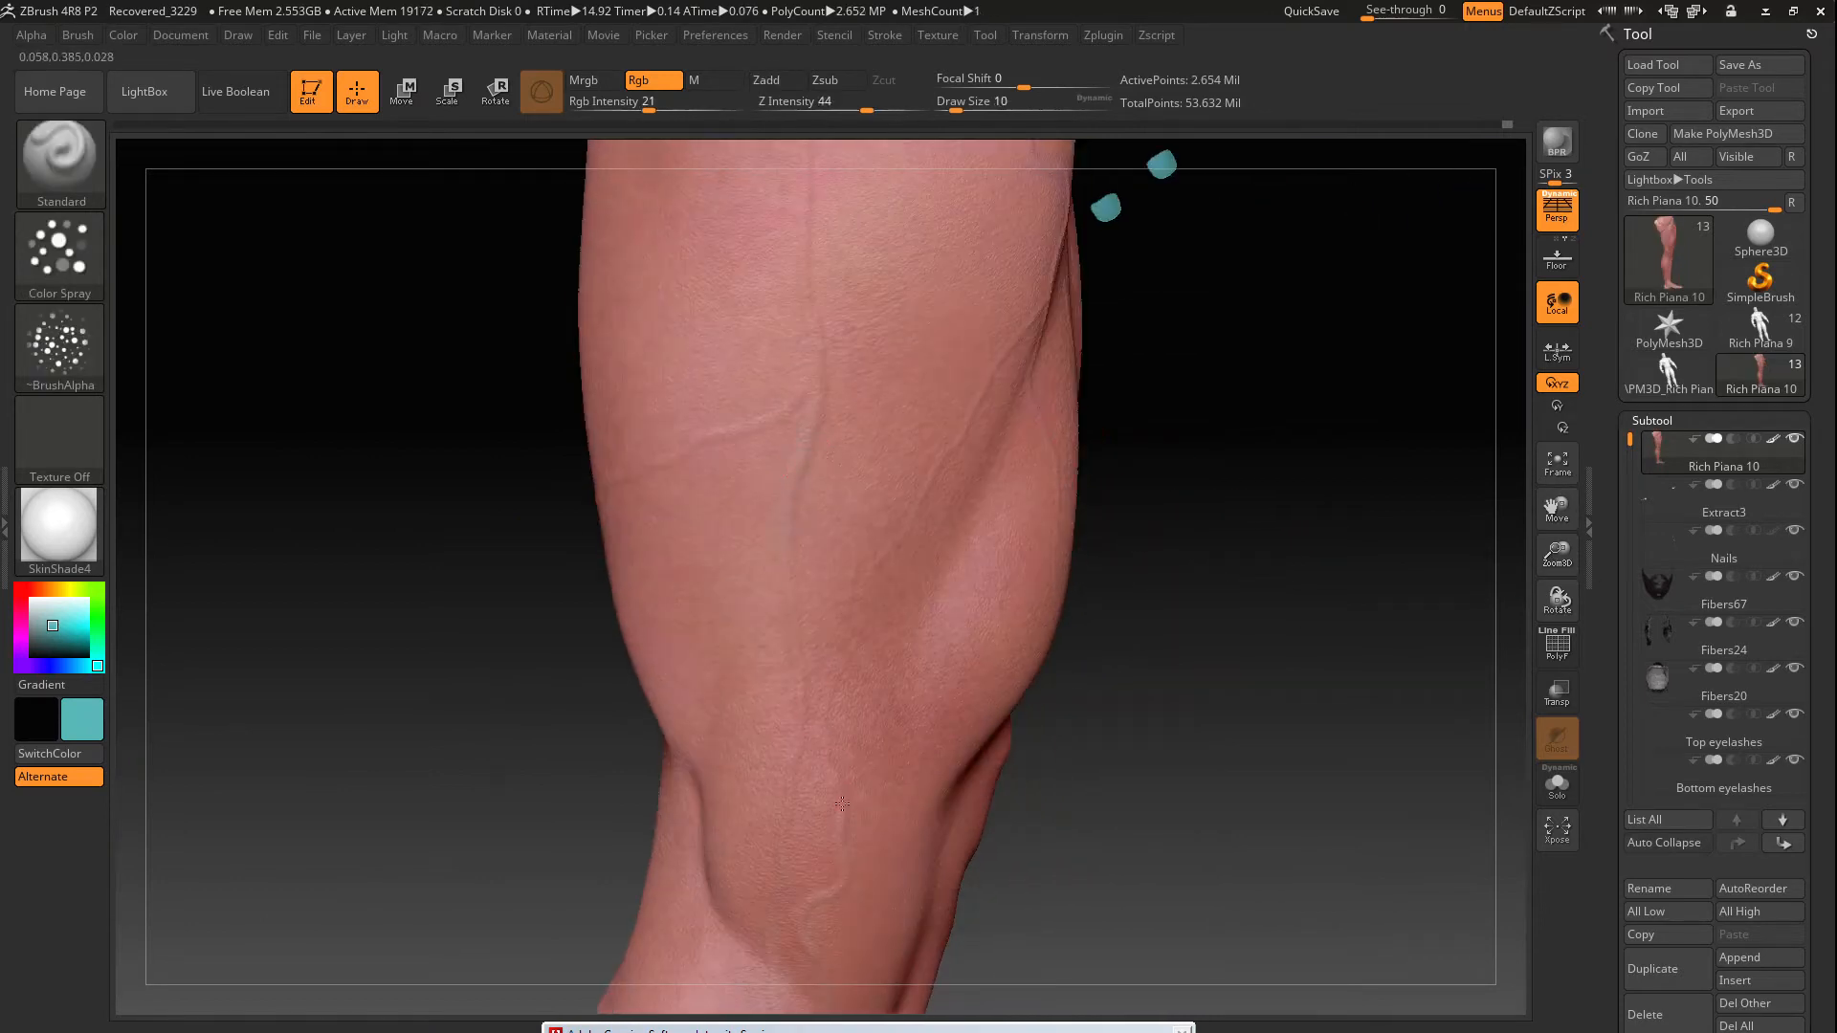
right_click_drag(1175, 447, 1014, 507)
Change the colour to violet and spray it along the raised veins of the upper thigh
left_click(42, 666)
right_click_drag(1531, 565, 1436, 574)
right_click_drag(1436, 574, 1663, 813, "alt")
right_click_drag(689, 774, 565, 680)
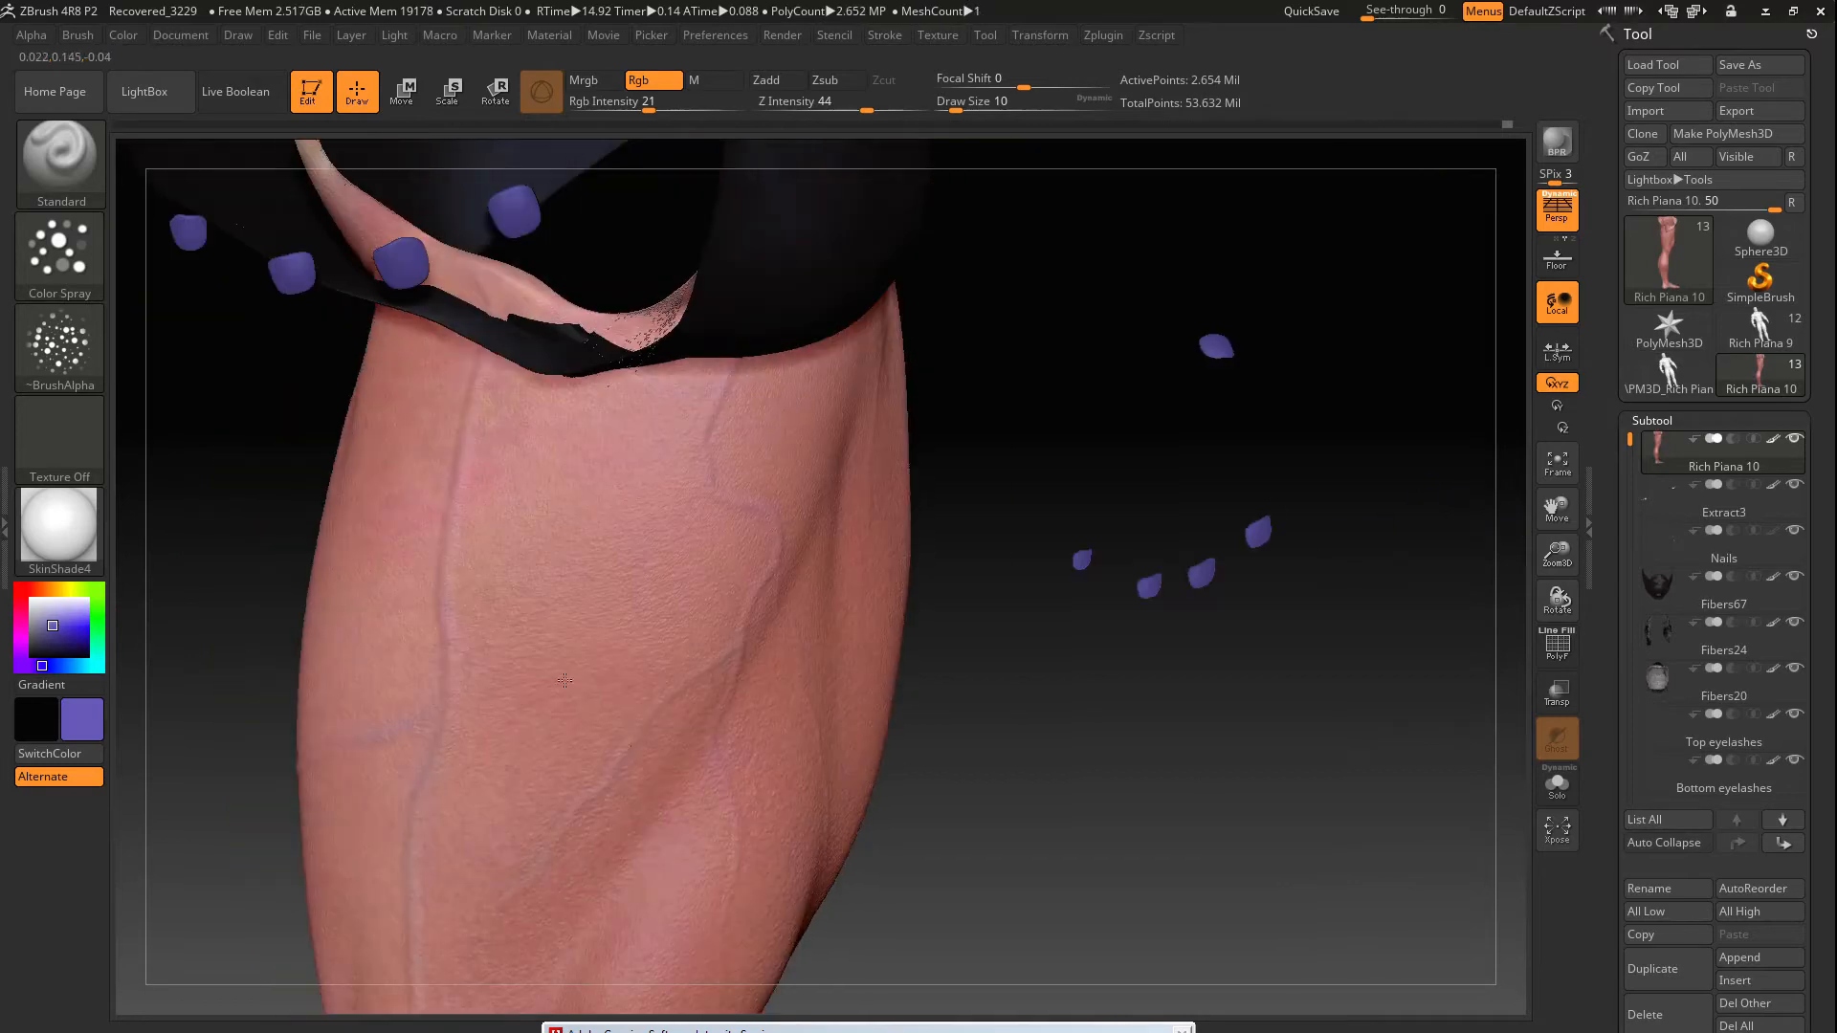
right_click_drag(598, 763, 424, 692)
Sample skin colours from the thigh and spray them around its veins to soften them
key("c")
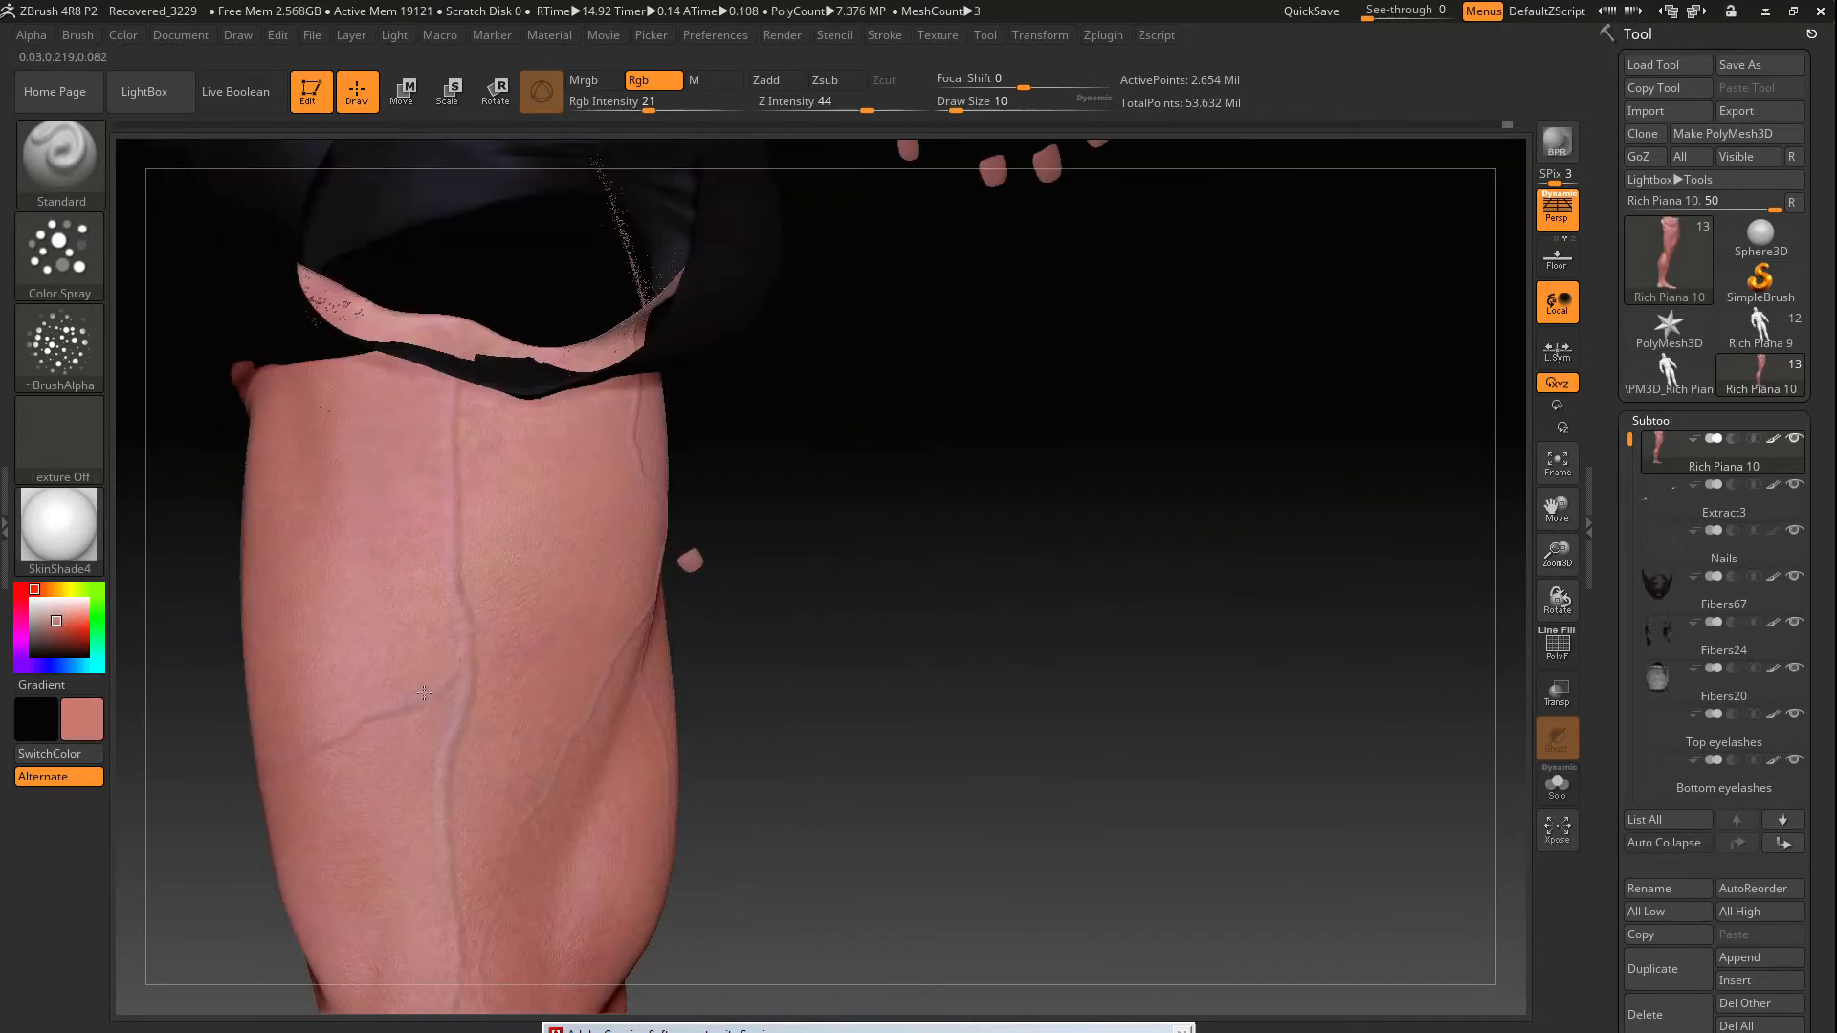
right_click_drag(439, 614, 732, 494)
key("c")
key("c")
right_click_drag(1215, 781, 1215, 536)
key("c")
Soften the veins behind the knee and on the calf with skin colours sampled from the leg
right_click_drag(697, 720, 749, 743)
key("c")
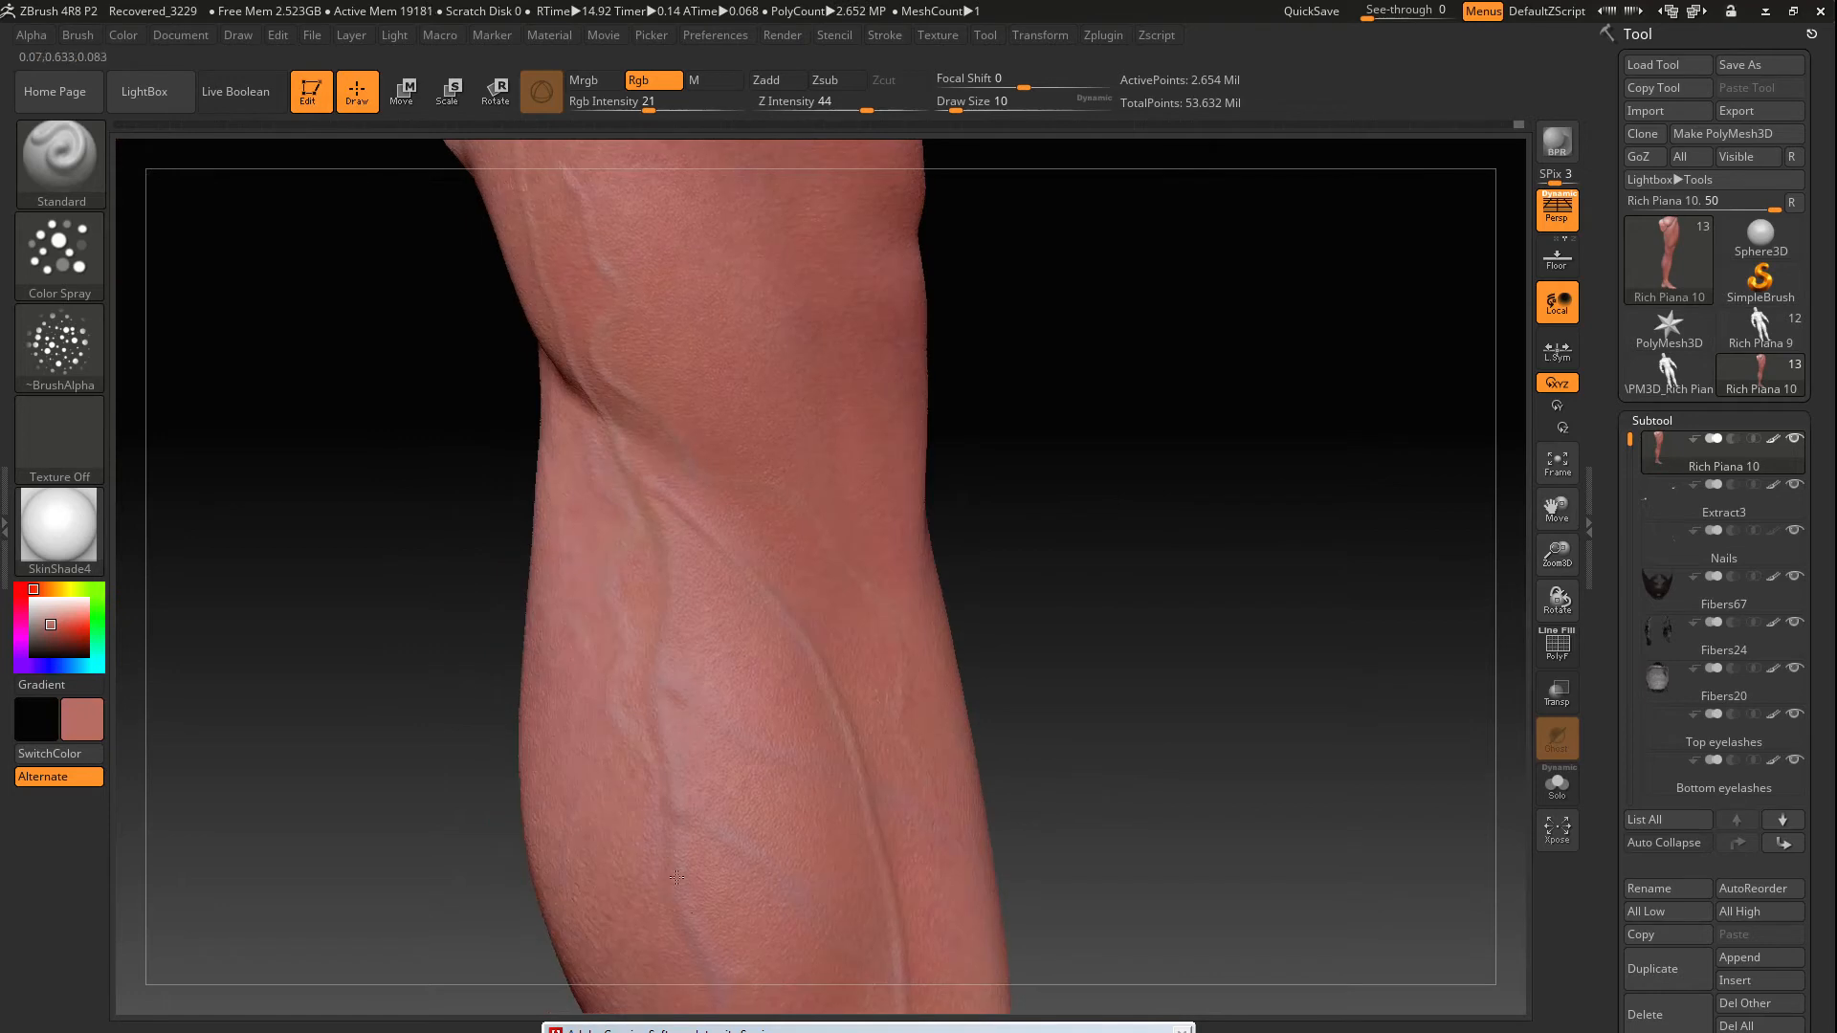
mouse_move(622, 533)
right_mouse_down()
mouse_move(823, 724)
mouse_move(674, 469)
right_mouse_up()
key("c")
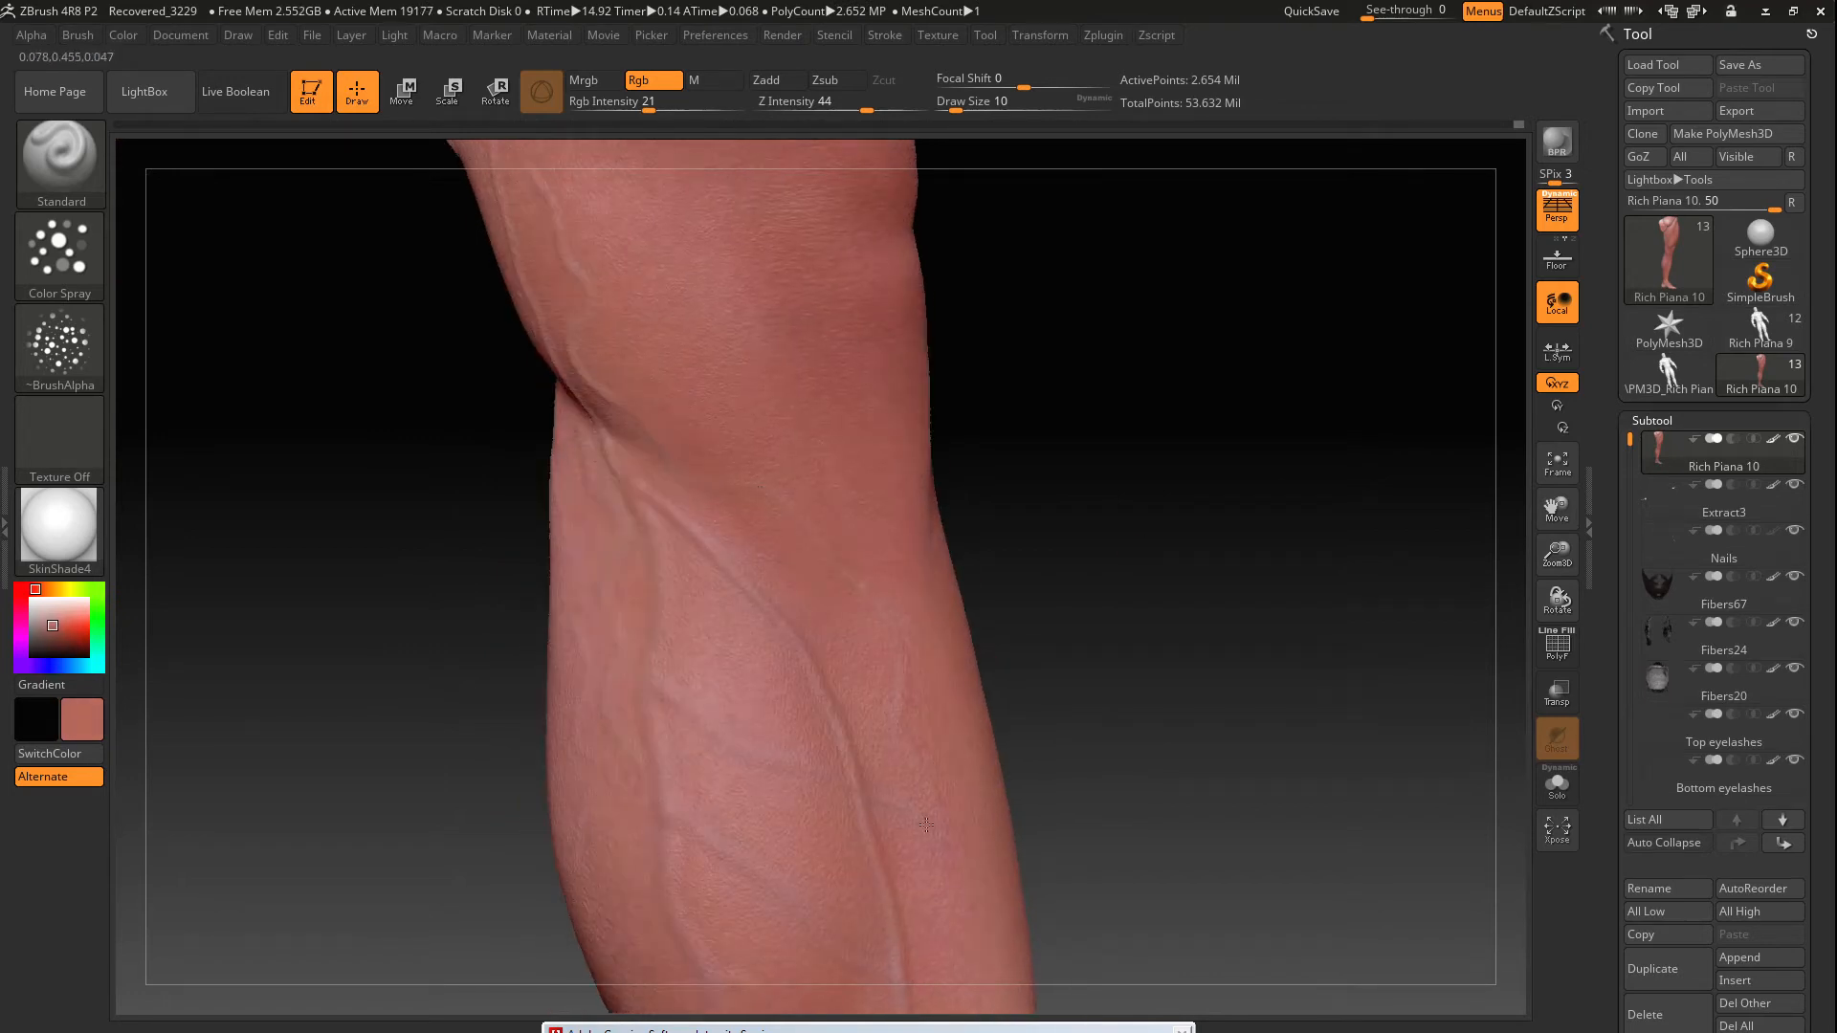
right_click_drag(891, 811, 886, 600)
mouse_move(968, 533)
right_mouse_down()
mouse_move(755, 546)
mouse_move(1075, 373)
mouse_move(986, 842)
mouse_move(871, 362)
right_mouse_up()
key("c")
right_click_drag(968, 780, 1200, 610)
Show the whole body and set the brush to the Spray stroke with the streaked vein alpha at Rgb Intensity 68
left_click(1206, 606, "ctrl+shift")
right_click_drag(919, 586, 975, 647, "alt")
mouse_move(1061, 888)
right_mouse_down()
mouse_move(1202, 598)
mouse_move(742, 574)
mouse_move(1176, 489)
mouse_move(1144, 555)
right_mouse_up()
left_click(60, 346)
left_click(213, 731)
left_click(60, 251)
left_click(267, 267)
left_click(59, 251)
left_click(542, 268)
right_click_drag(777, 439, 1281, 201)
right_click_drag(1126, 312, 1230, 594)
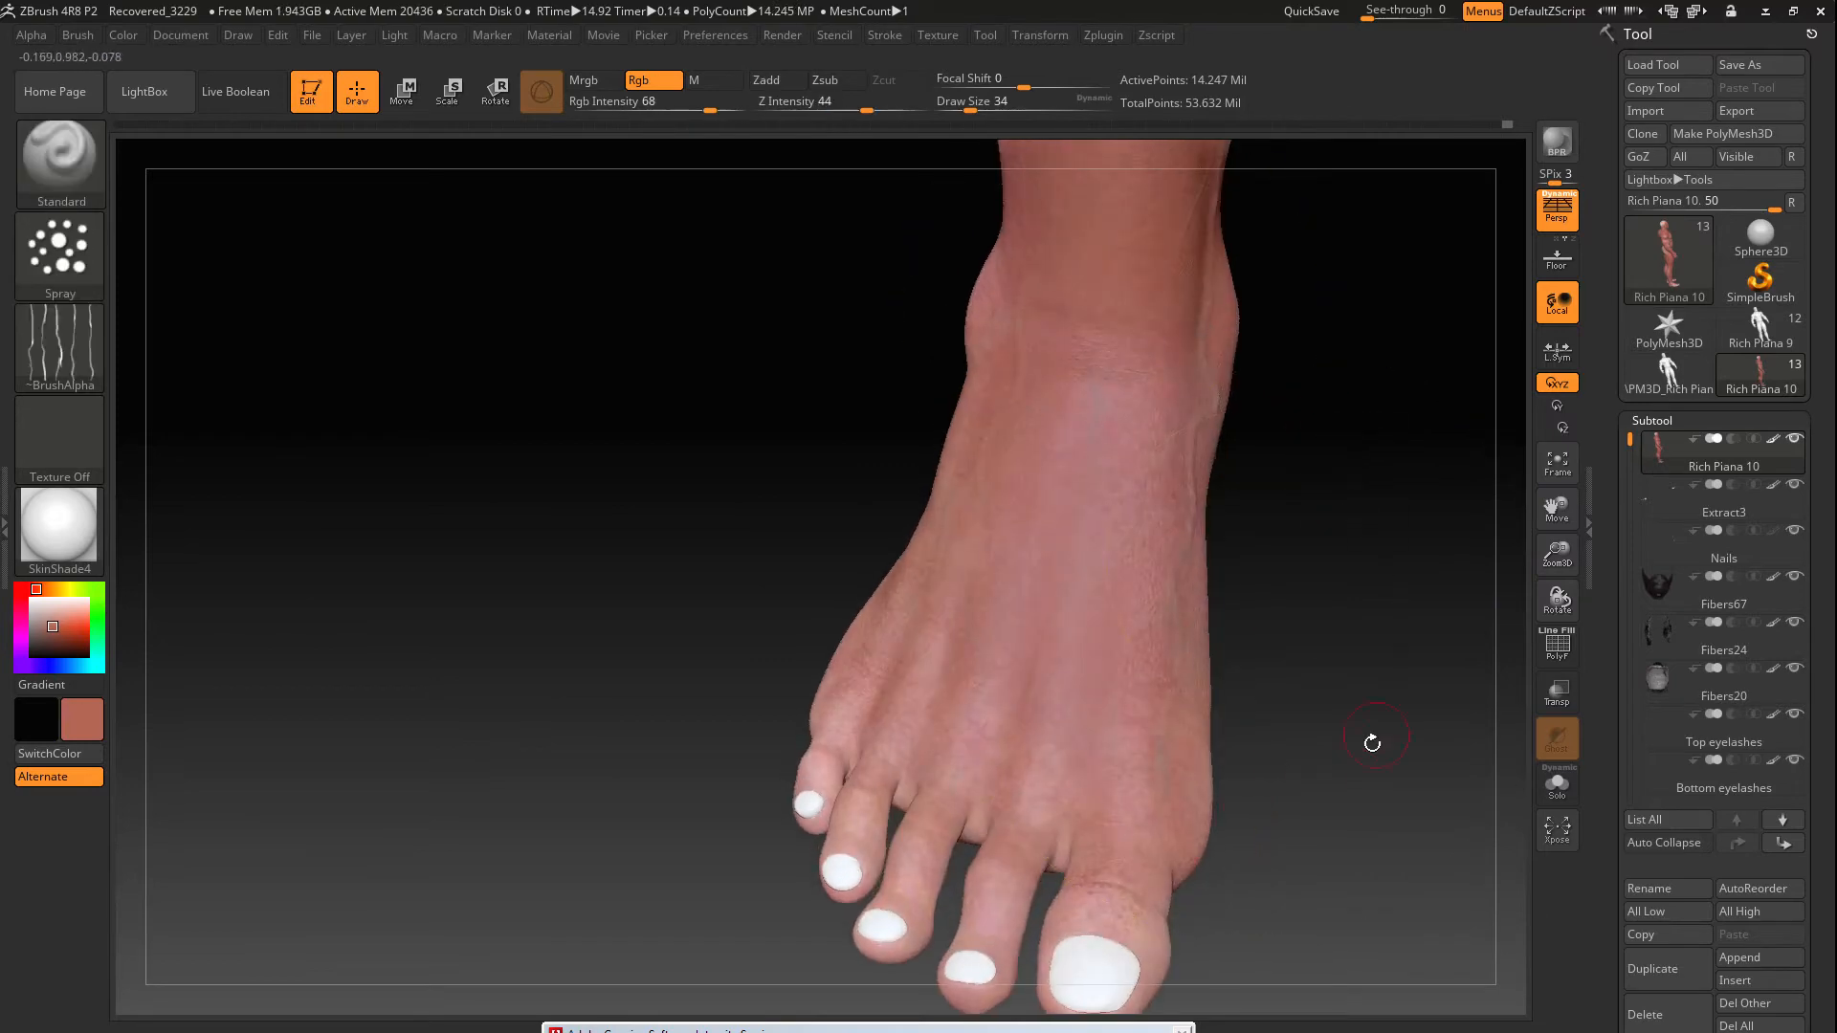
Undo the last two paint strokes on the foot
right_click_drag(1372, 743, 1383, 794)
right_click_drag(1082, 459, 1099, 615, "ctrl")
key("ctrl+z")
key("ctrl+z")
Load Alpha 23, try spraying reddish brown over the big and second toe joints at draw size 74, and undo it
left_click(59, 347)
left_click(636, 359)
right_click_drag(1066, 932, 1077, 969, "ctrl")
left_click_drag(1111, 755, 938, 765)
left_click_drag(722, 693, 682, 602)
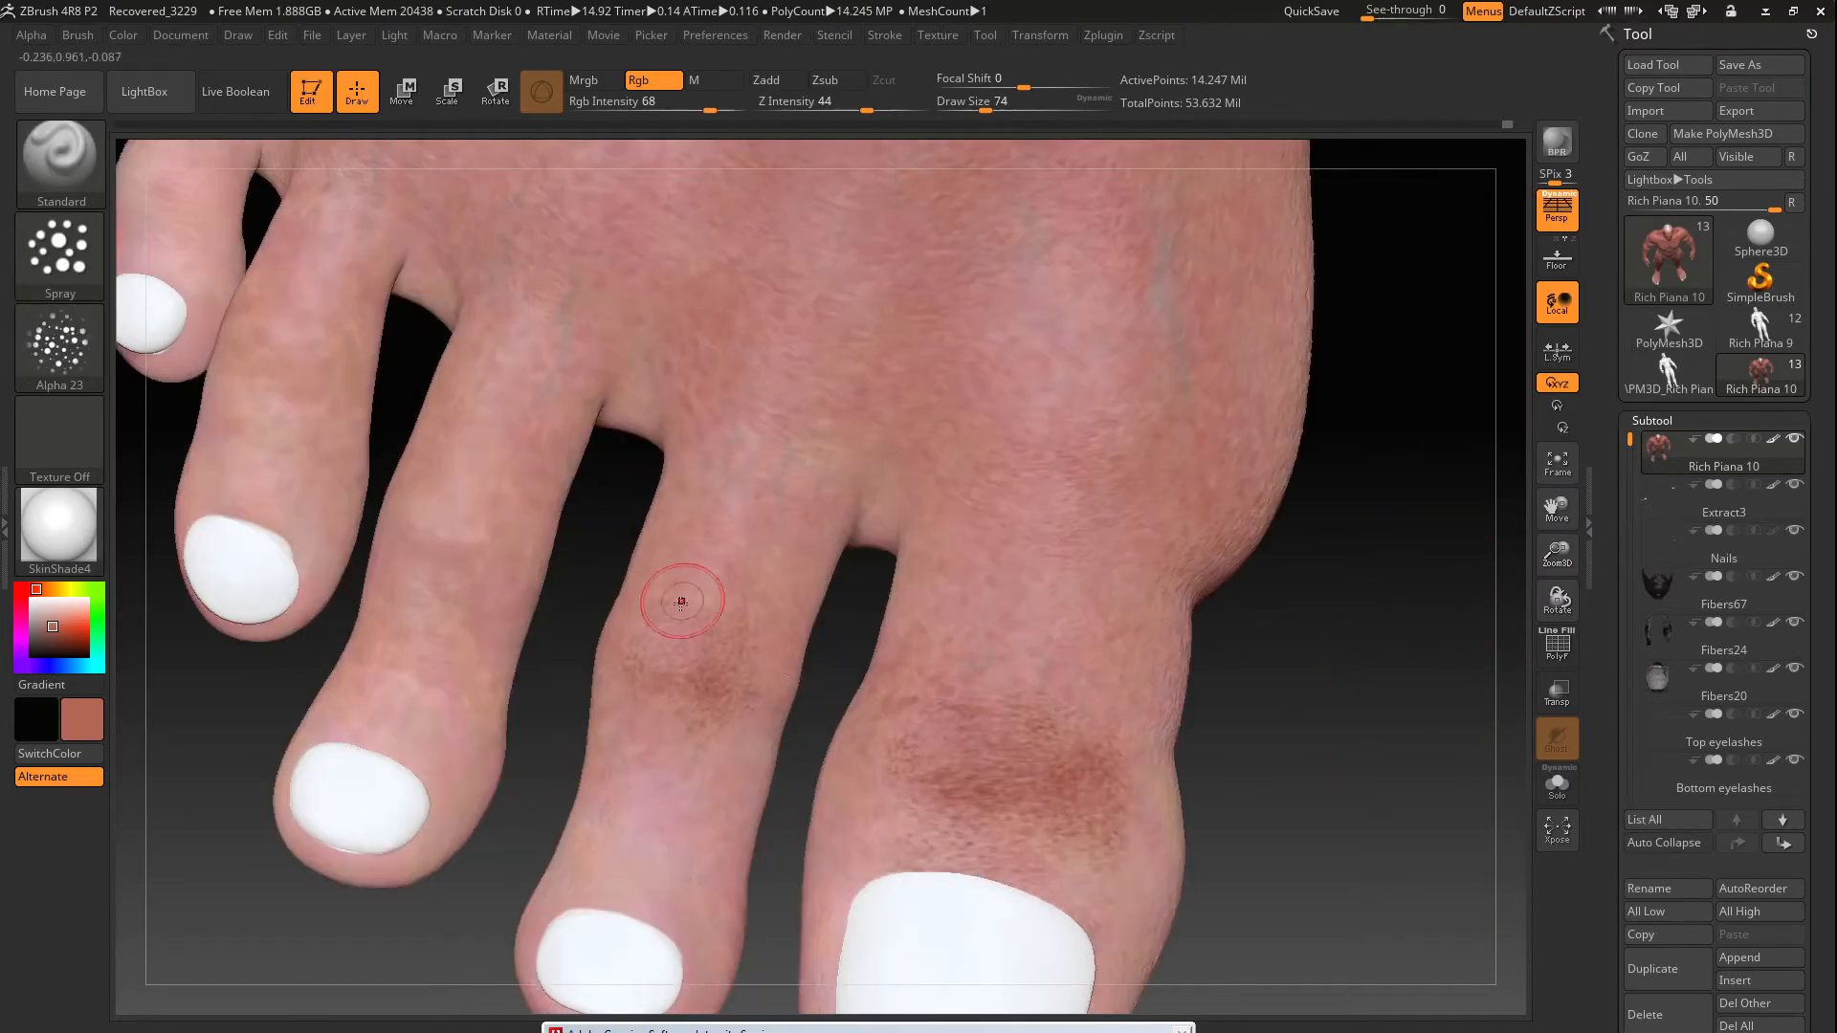
key("ctrl+z")
key("c")
key("ctrl+z")
key("ctrl+z")
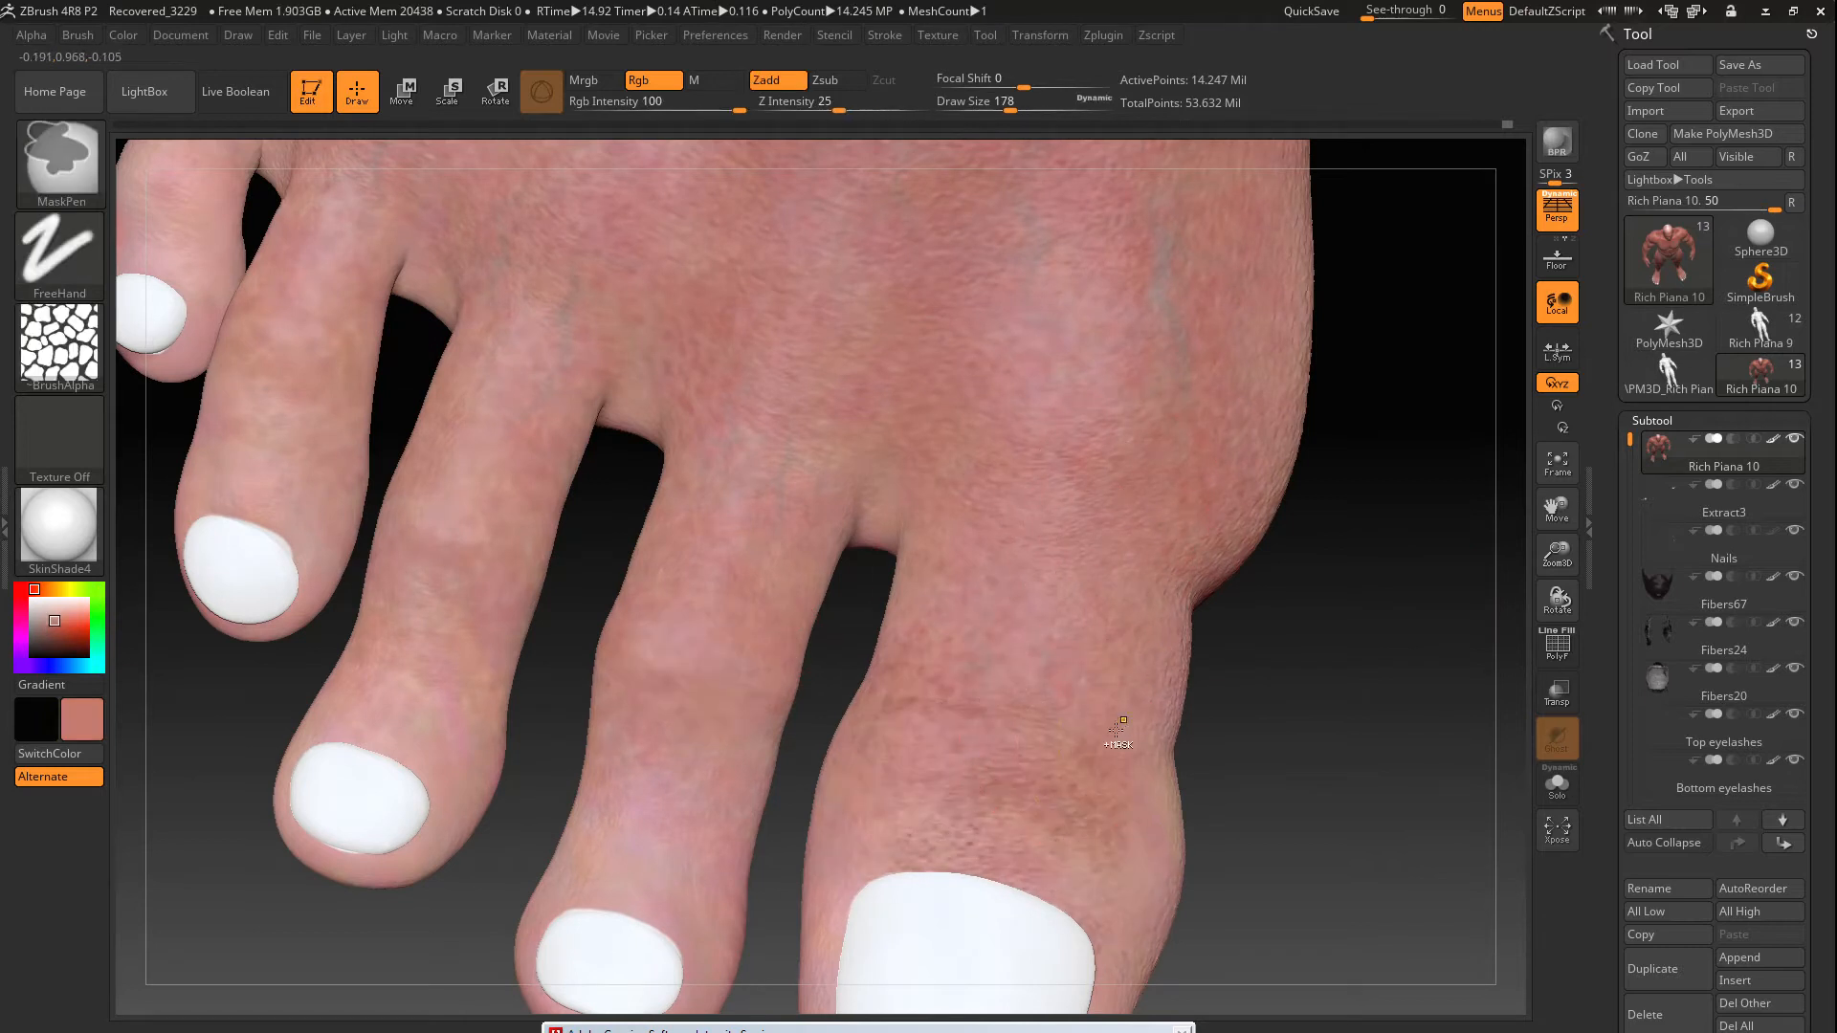
key("ctrl+z")
Spray sampled light pink over the back of the heel at draw size 74
left_click_drag(1558, 554, 1551, 412)
left_click_drag(1273, 890, 669, 881)
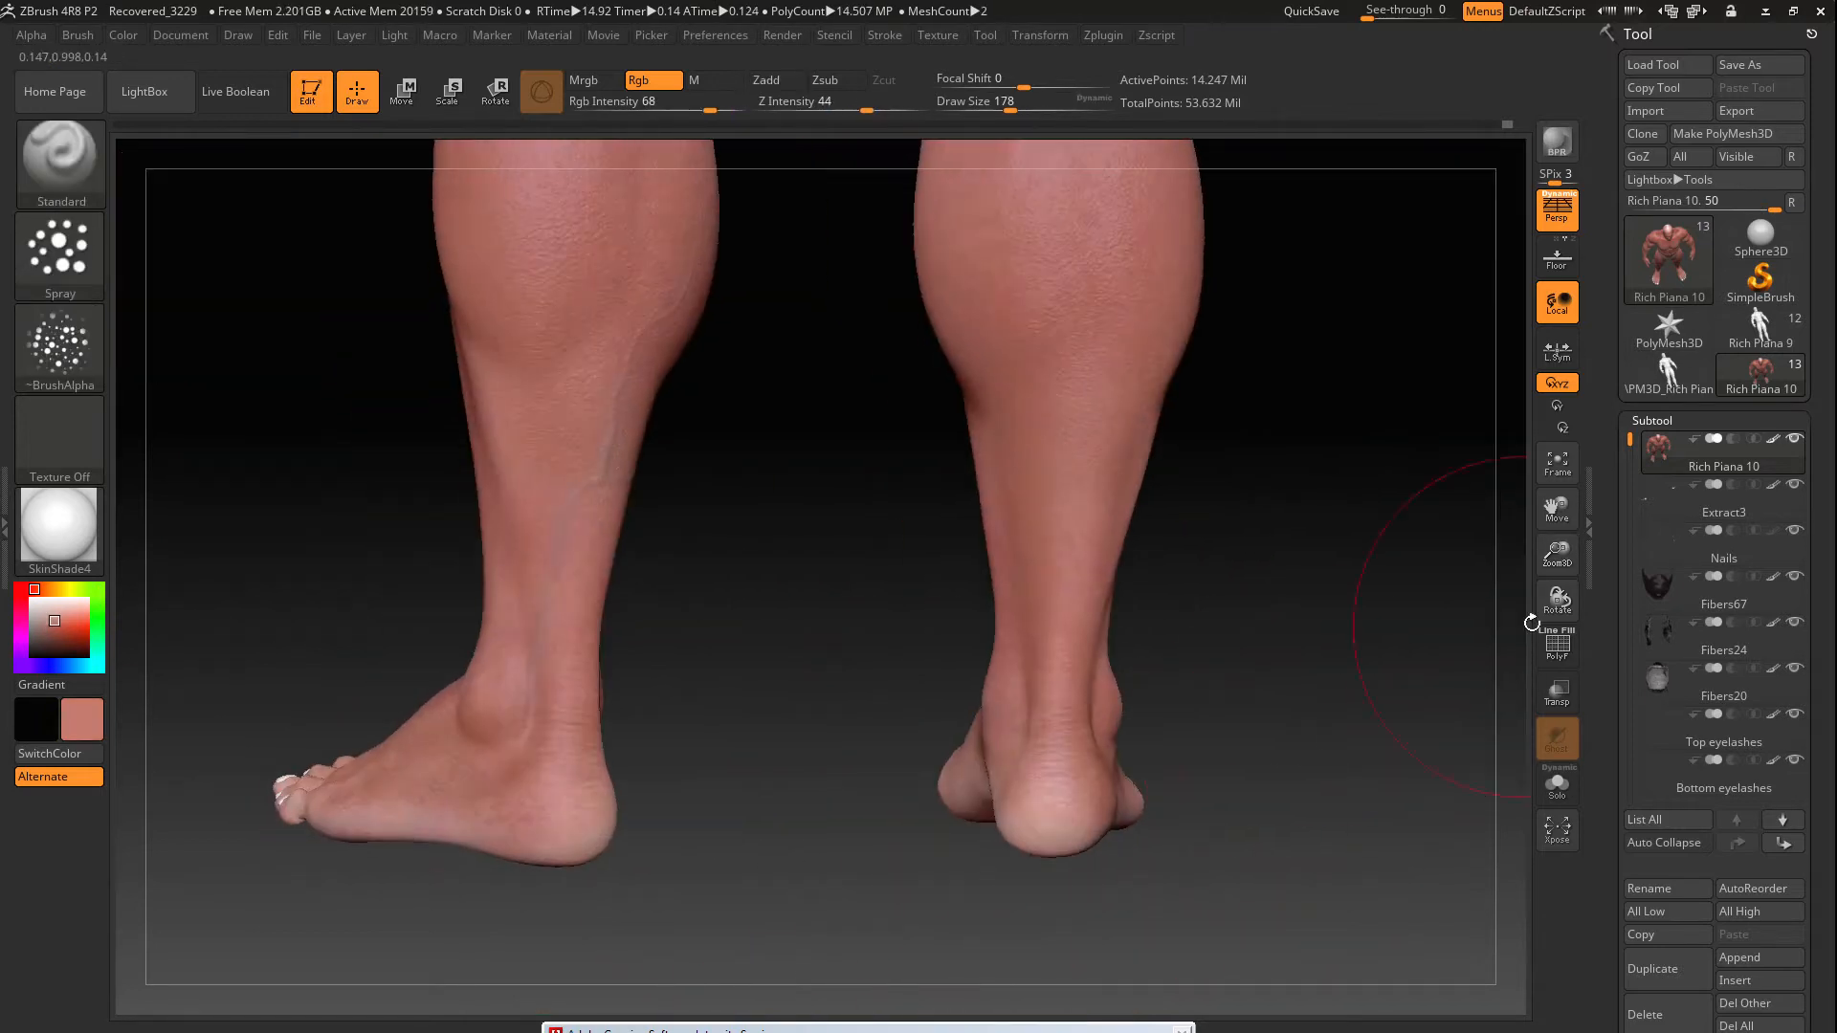
left_click_drag(1558, 554, 1558, 651)
key("bracketleft")
key("bracketleft")
key("bracketleft")
key("c")
mouse_move(1218, 927)
left_mouse_down()
mouse_move(1157, 927)
mouse_move(1120, 890)
left_mouse_up()
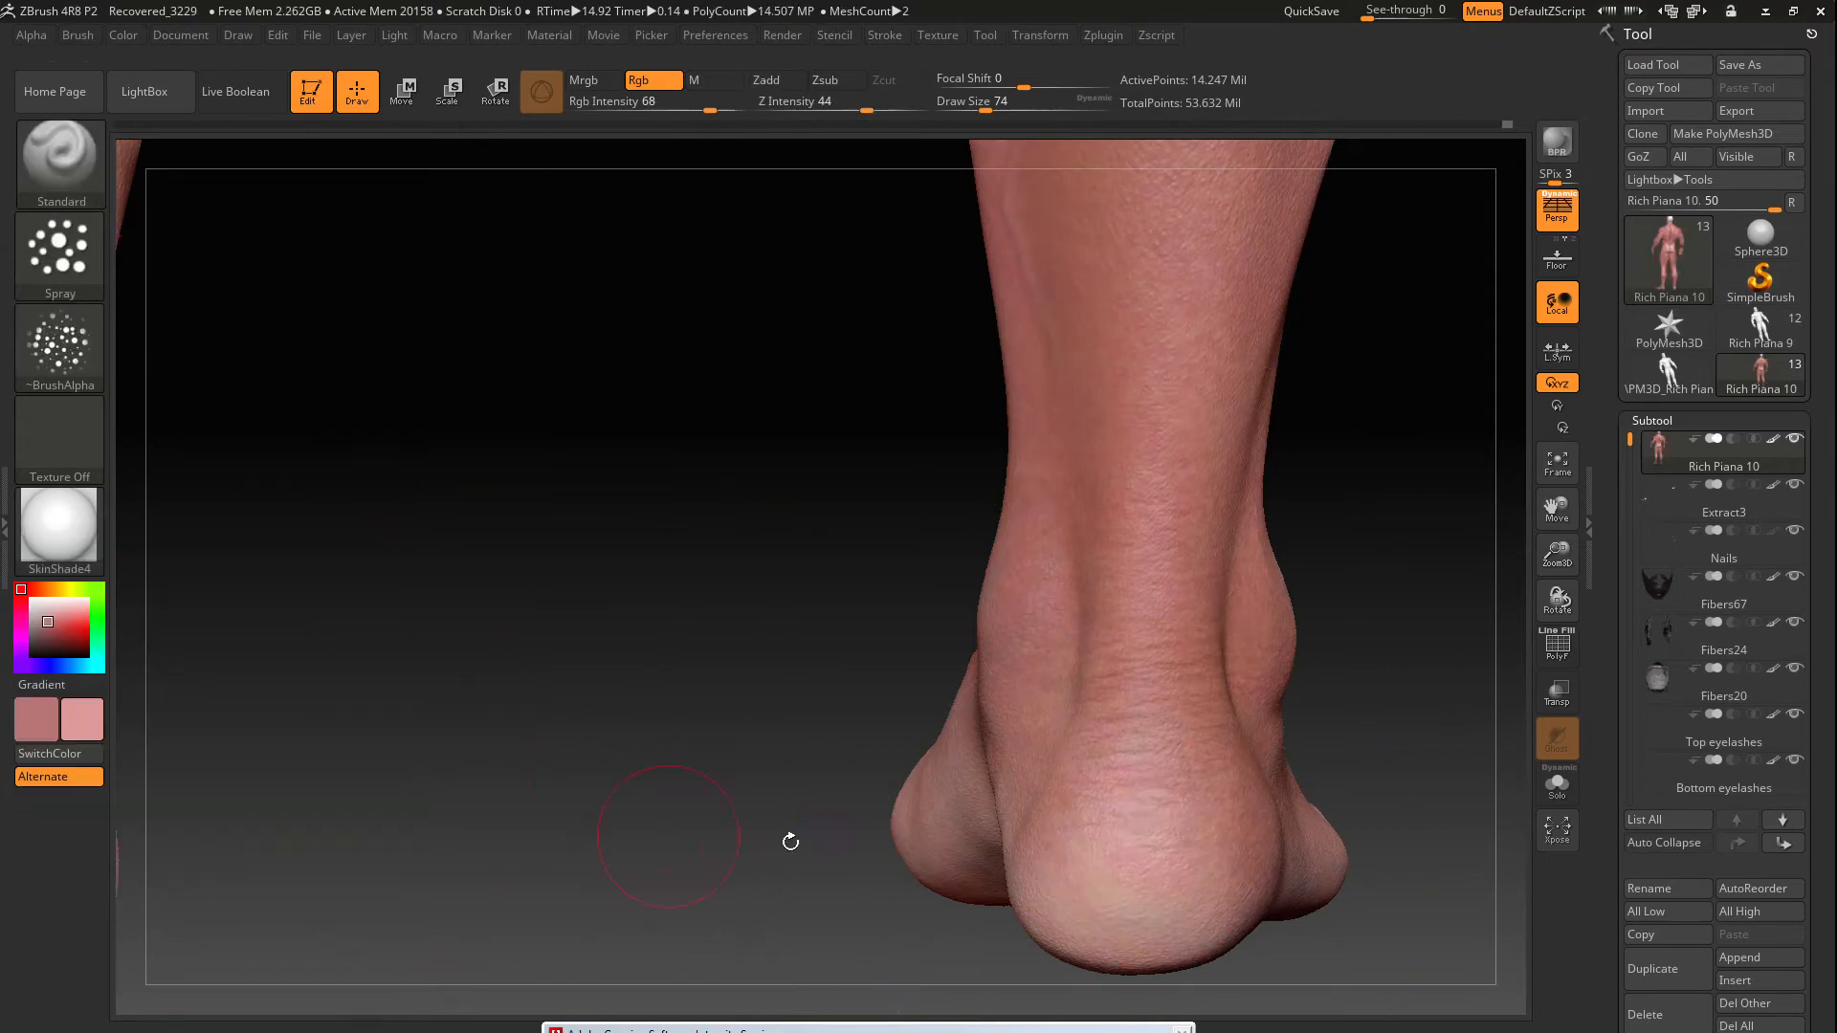
left_click_drag(1325, 696, 1405, 682)
left_click_drag(1172, 942, 1079, 855)
Lower Rgb Intensity to 11 and choose a pale yellow paint colour
left_click_drag(613, 536, 613, 382, "alt")
left_click(47, 603)
mouse_move(670, 536)
left_mouse_down()
mouse_move(728, 497)
mouse_move(689, 508)
left_mouse_up()
left_click_drag(674, 107, 627, 107)
left_click_drag(613, 402, 613, 574, "alt")
left_click_drag(47, 603, 201, 652)
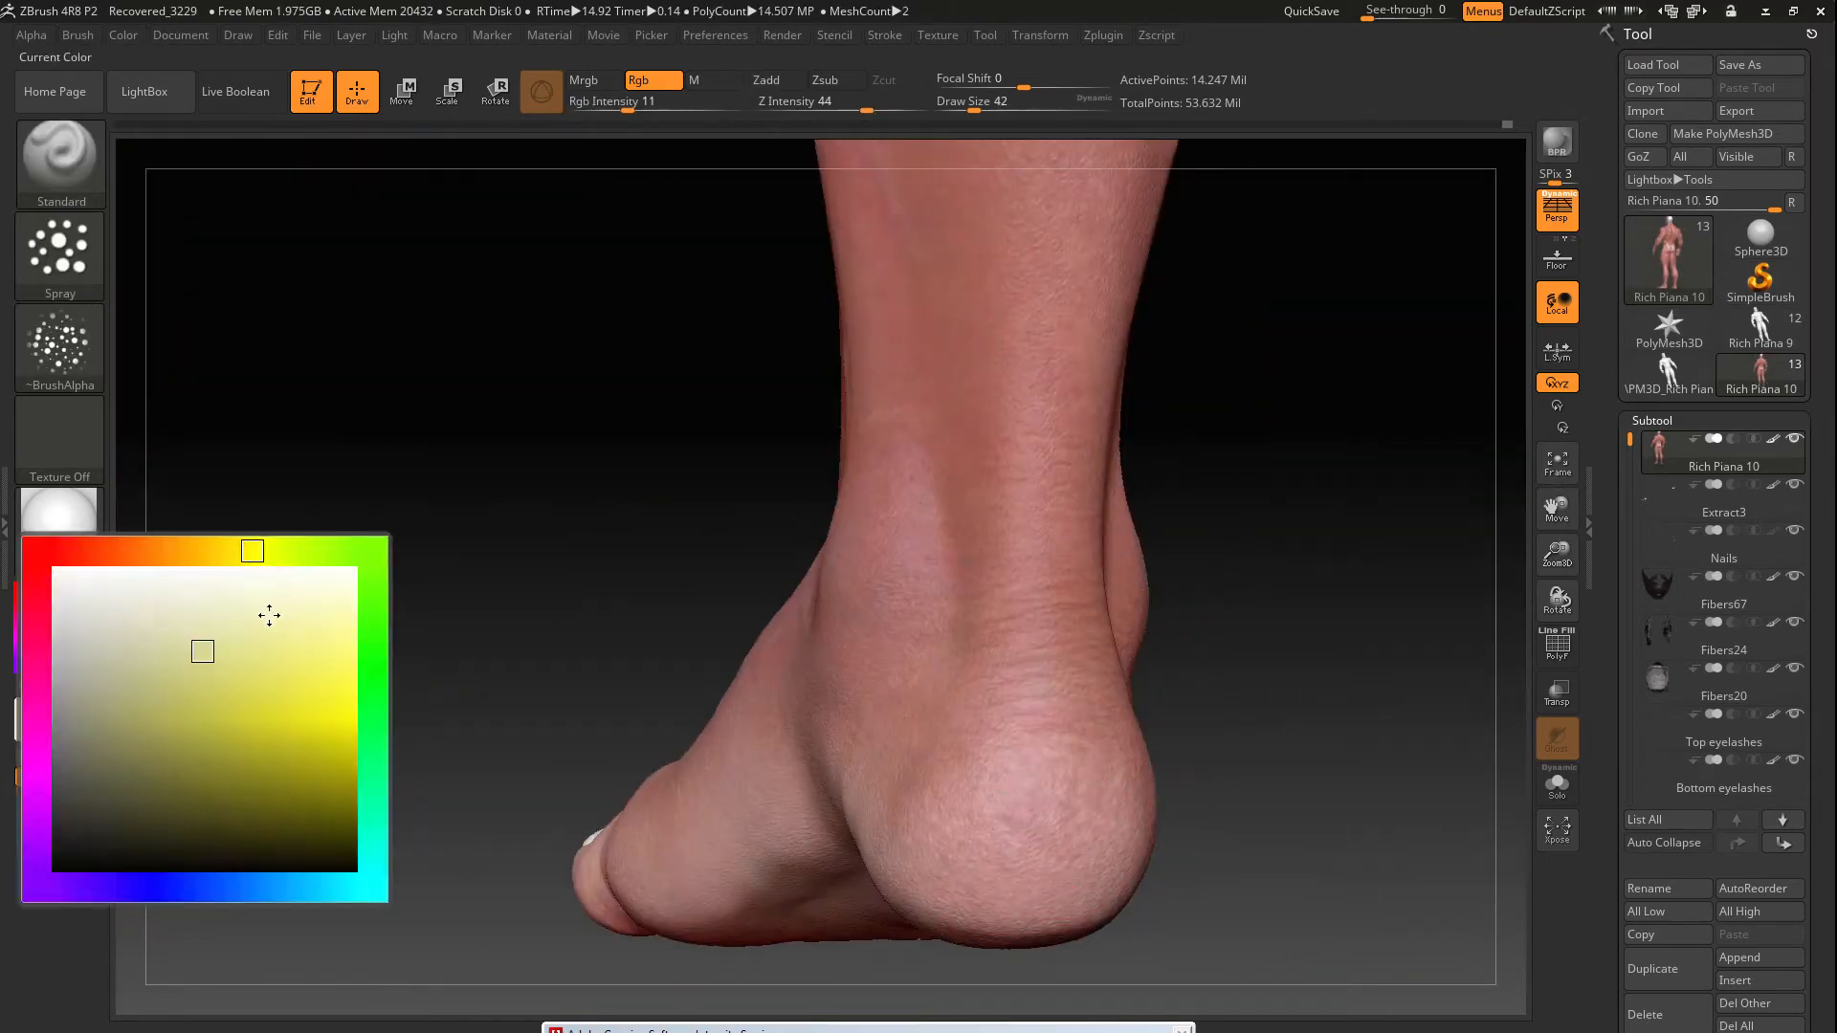
Spray pale yellow and sampled skin tones over the heel and sides of the feet at draw size 42
left_click_drag(1292, 670, 1292, 479)
left_click_drag(1340, 813, 1340, 478)
key("c")
left_click_drag(1148, 574, 957, 689)
key("c")
left_click_drag(1053, 574, 1196, 766)
left_click_drag(1052, 622, 1129, 727)
key("c")
left_click_drag(1053, 622, 1196, 650)
key("c")
key("c")
left_click_drag(808, 737, 847, 660)
left_click_drag(303, 466, 331, 418)
key("c")
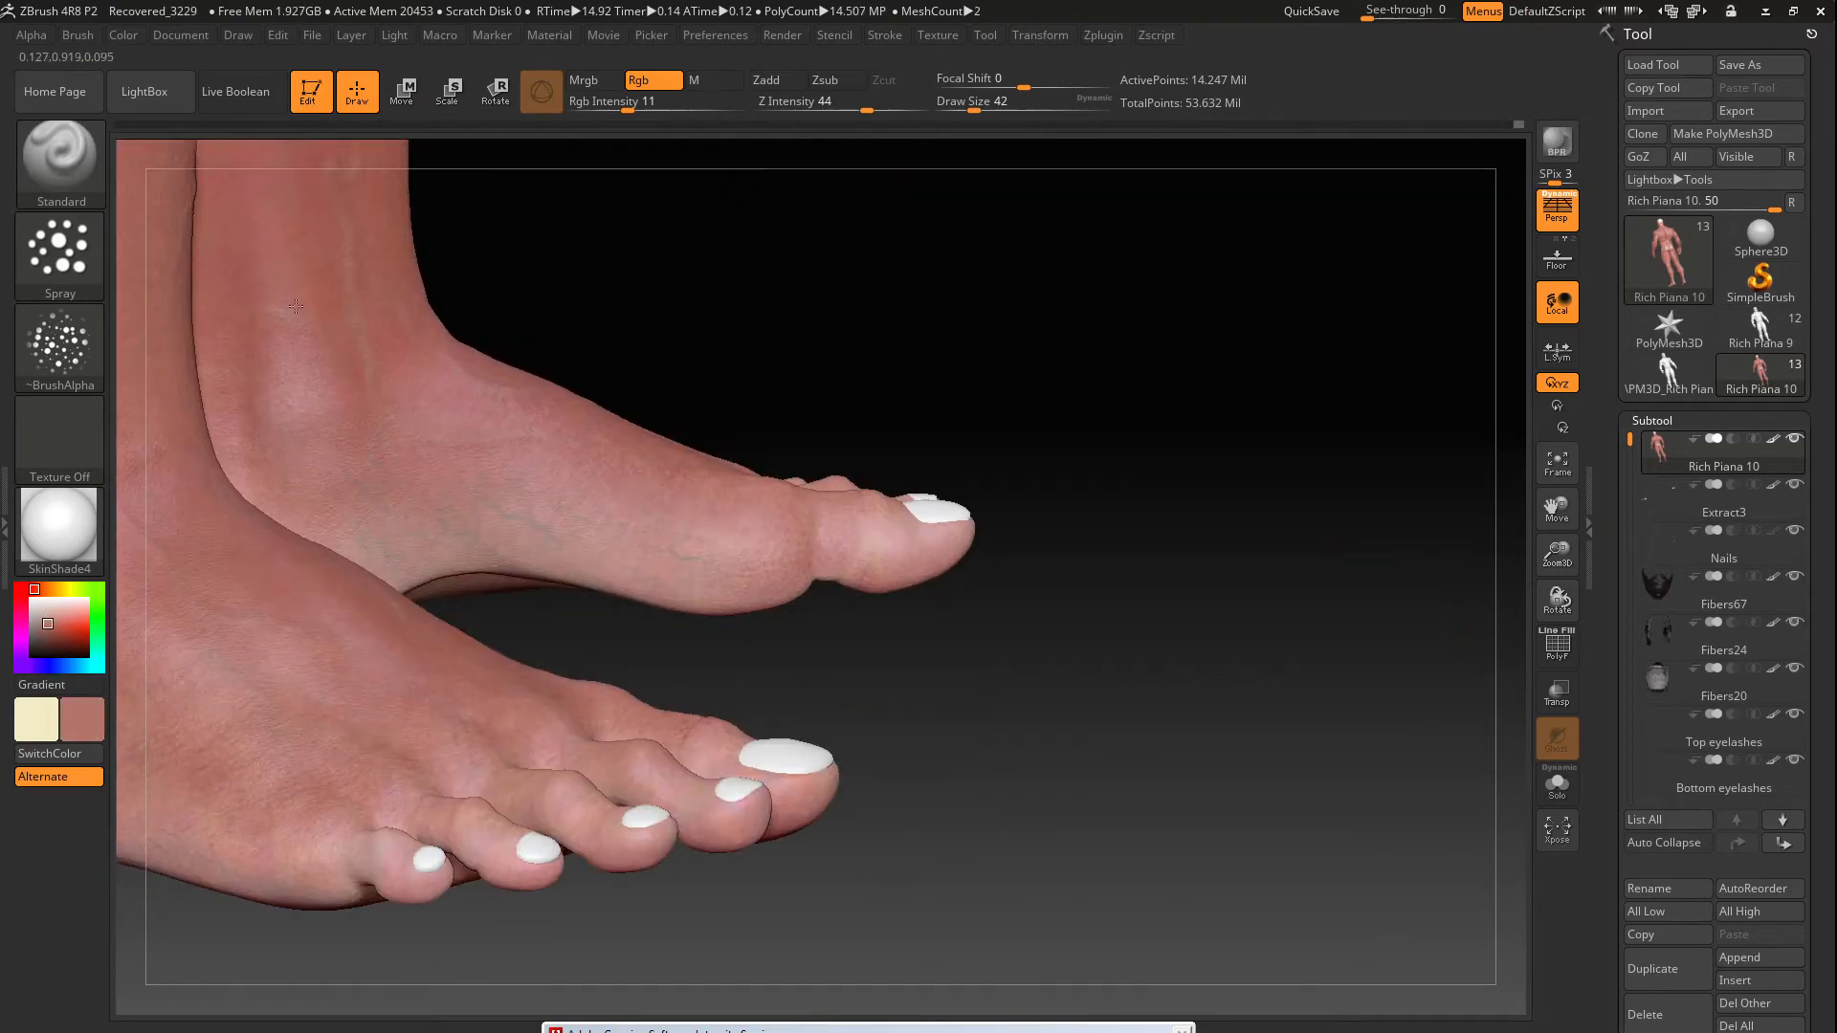
Spray sampled skin tones around the inner thigh veins at draw size 26 to blend them
left_click_drag(1053, 536, 1244, 535)
left_click_drag(1149, 478, 855, 502, "alt")
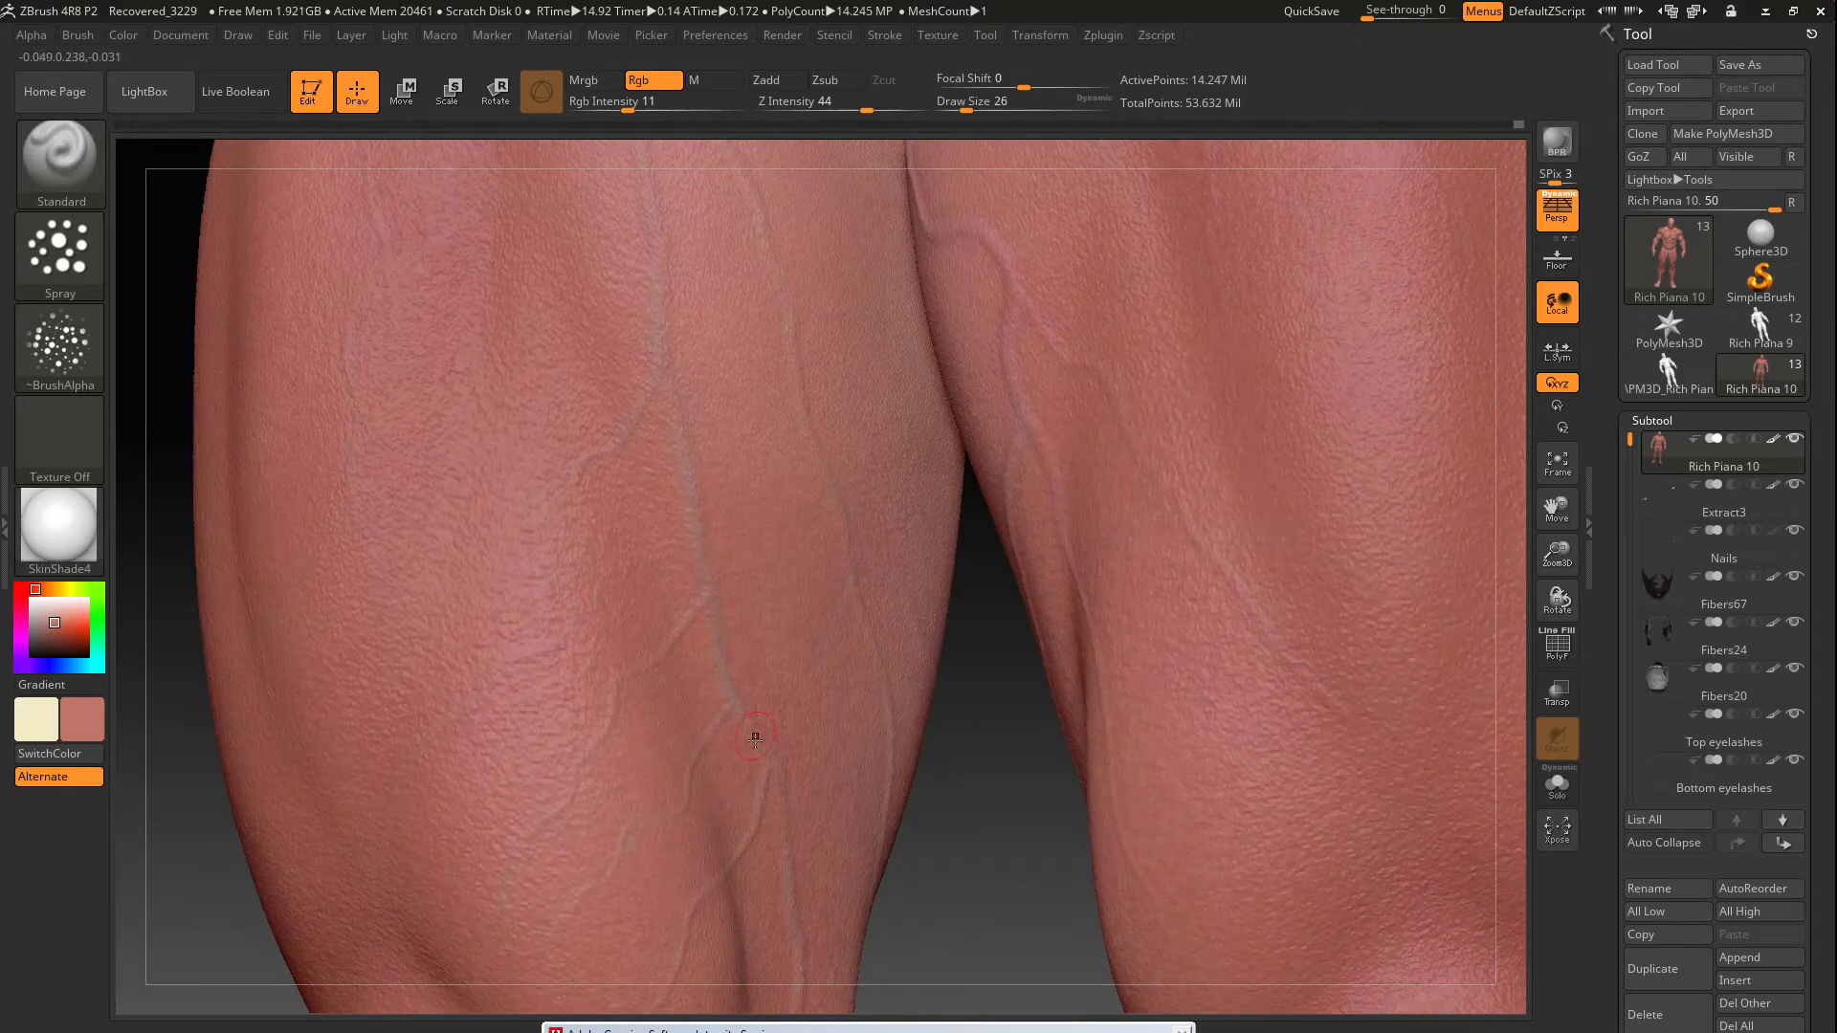
left_click_drag(1531, 488, 1321, 517)
left_click_drag(383, 765, 421, 479, "alt")
key("c")
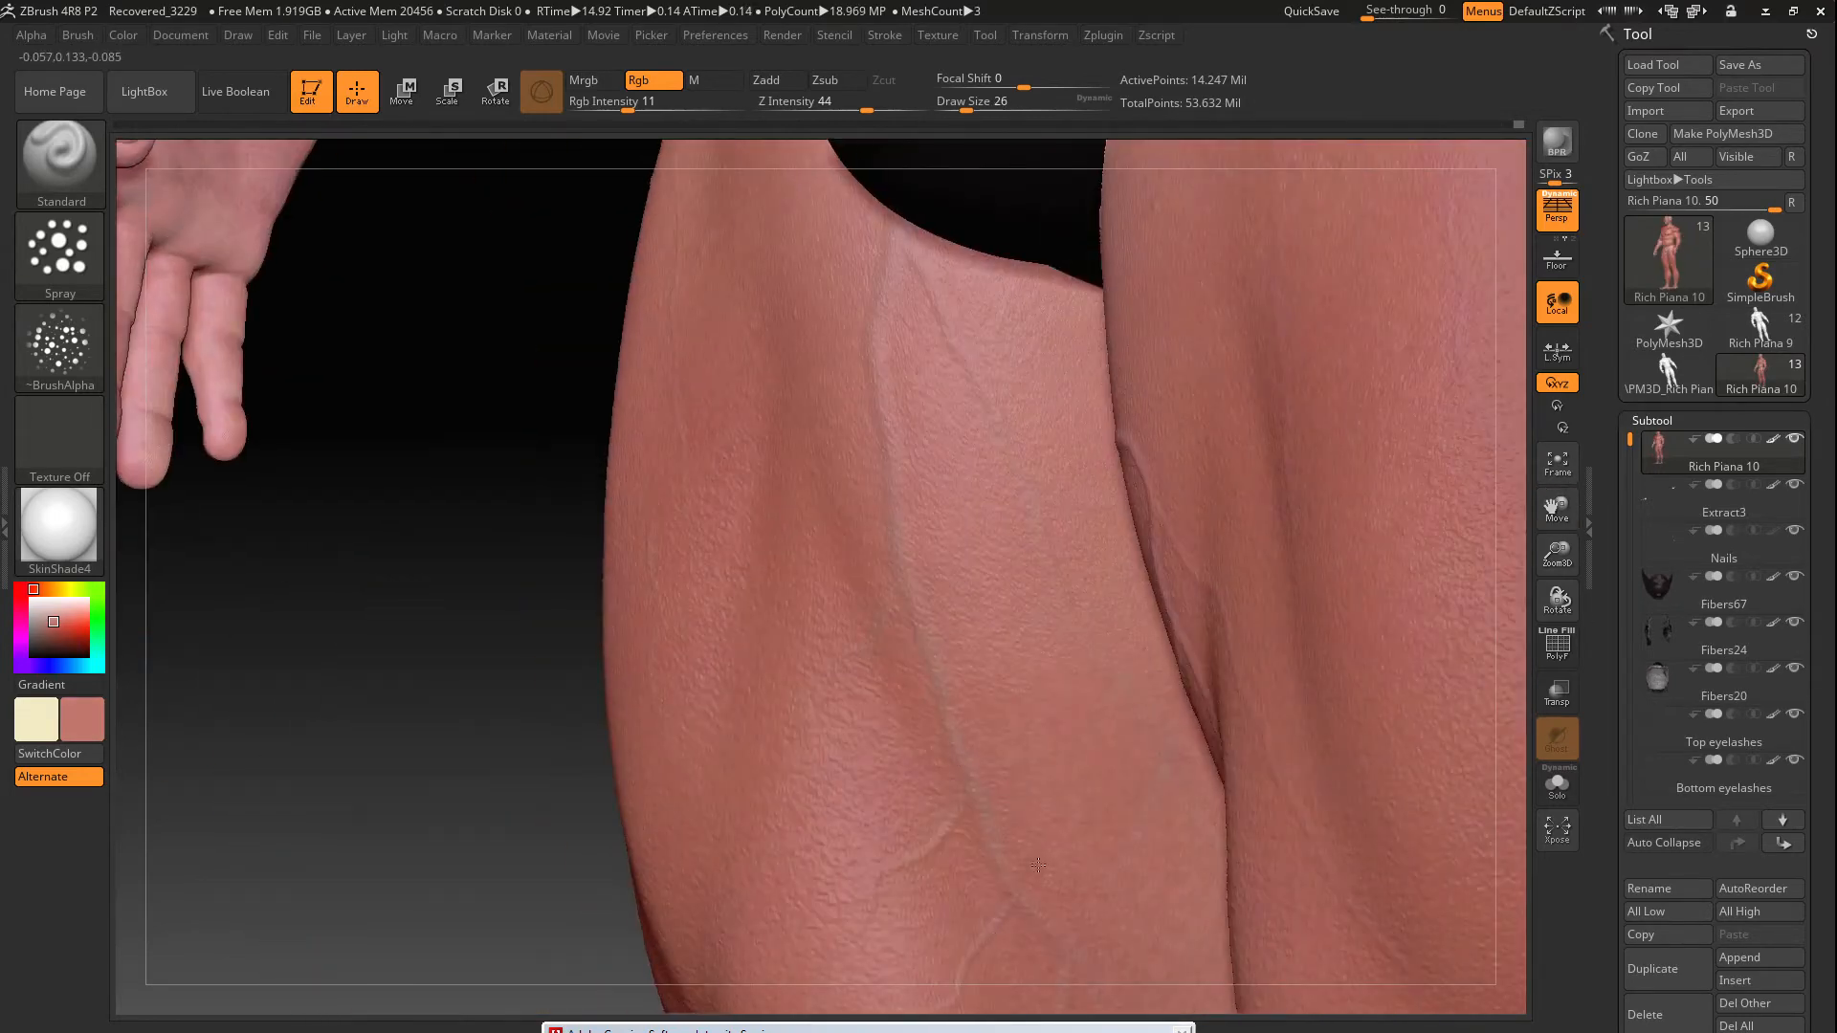
key("f")
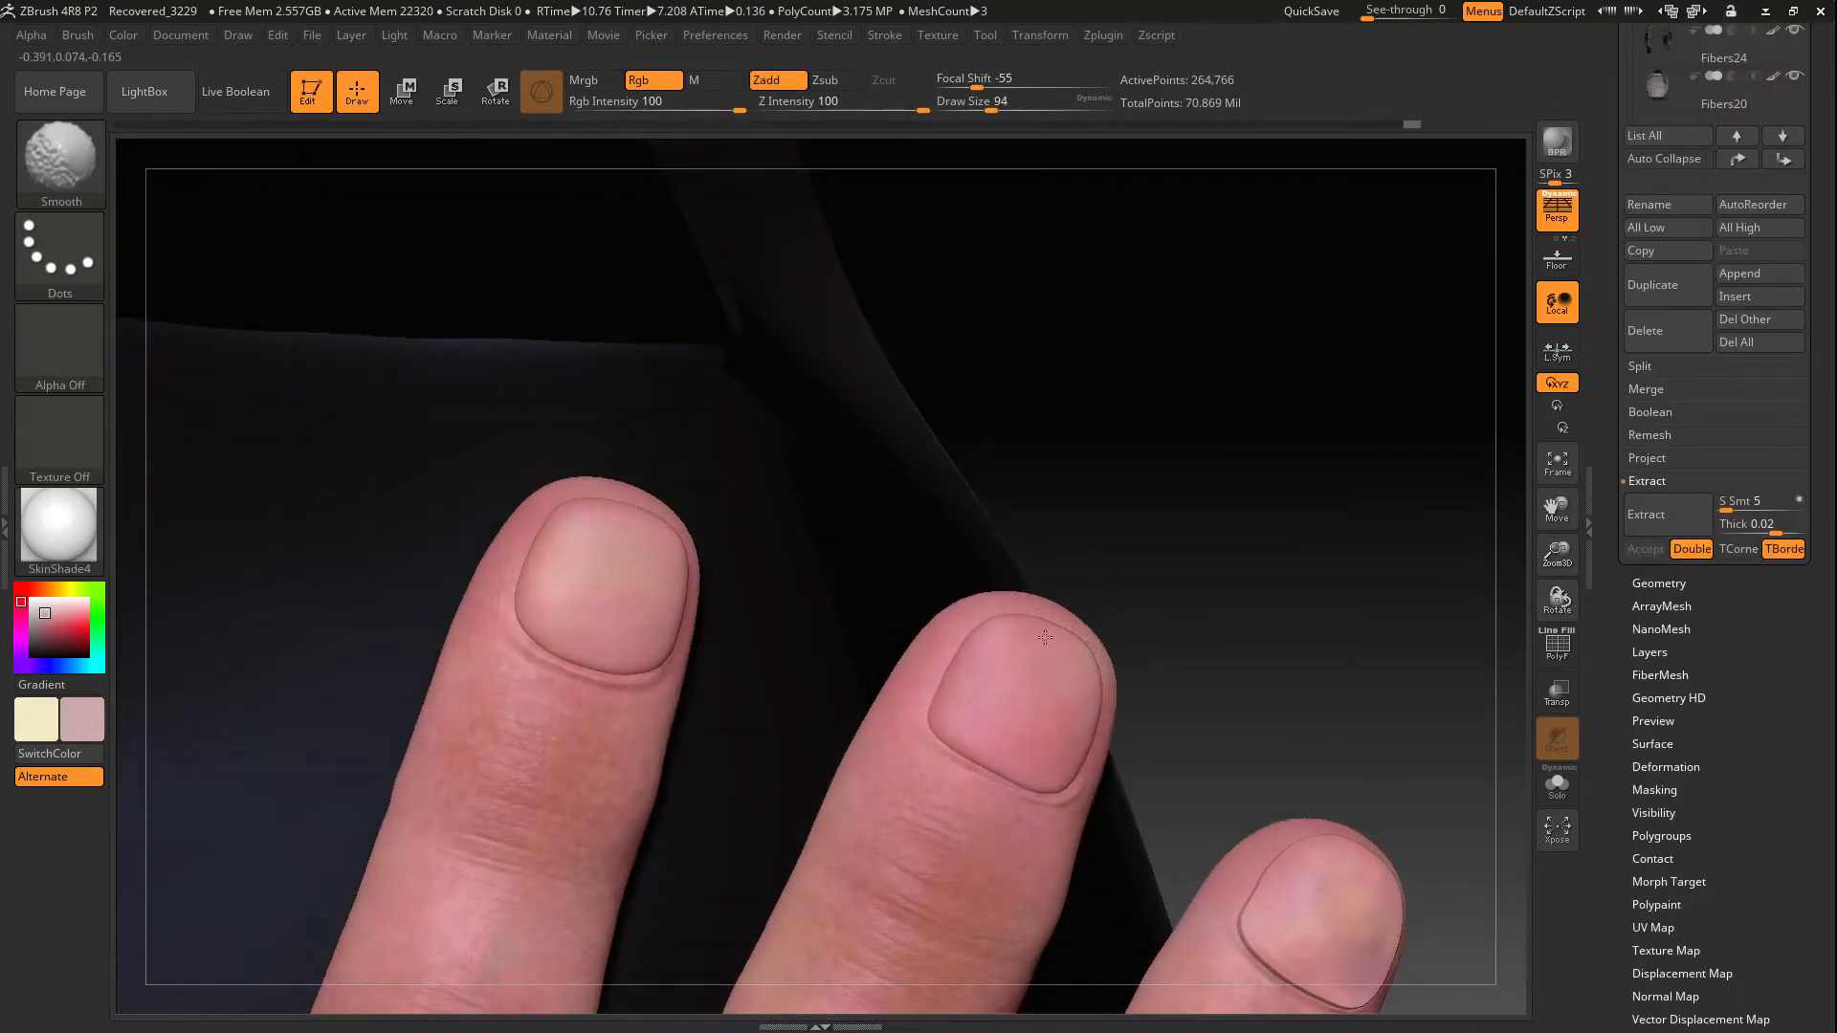
Smooth the fingernails and adjust their edges with the Move brush
mouse_move(1244, 594)
left_mouse_down()
mouse_move(1186, 574)
mouse_move(1177, 660)
left_mouse_up()
left_click_drag(1080, 751, 1068, 745)
mouse_move(1244, 622)
left_mouse_down()
mouse_move(1177, 613)
mouse_move(1106, 661)
left_mouse_up()
left_click_drag(1244, 574, 1177, 631)
mouse_move(1196, 536)
left_mouse_down()
mouse_move(1340, 555)
mouse_move(1196, 613)
left_mouse_up()
mouse_move(1091, 762)
left_mouse_down("shift")
mouse_move(1070, 771)
mouse_move(1114, 771)
left_mouse_up("shift")
mouse_move(1244, 593)
left_mouse_down()
mouse_move(1340, 584)
mouse_move(963, 513)
mouse_move(1062, 794)
left_mouse_up()
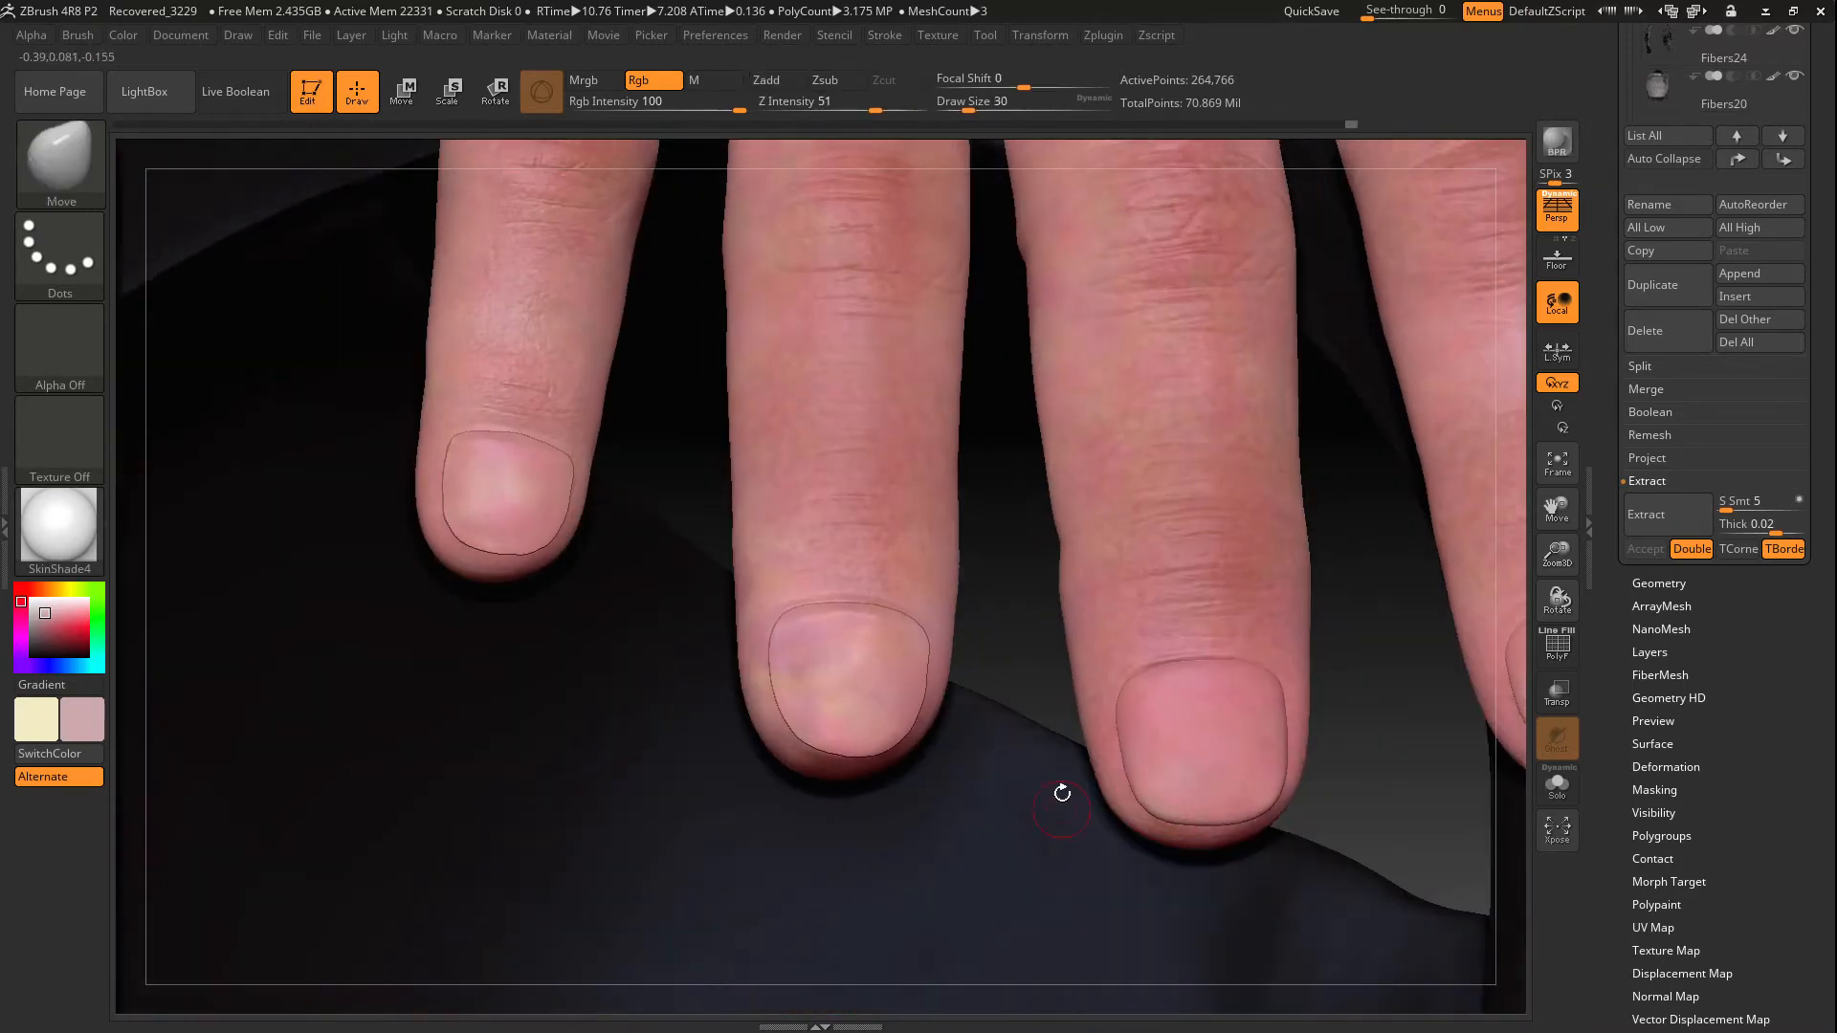
Reshape the sides of the ring fingernail with the Move brush at draw sizes 74 and 46, smoothing its surface
left_click_drag(796, 692, 814, 703, "shift")
mouse_move(670, 689)
left_mouse_down()
mouse_move(708, 728)
mouse_move(670, 574)
mouse_move(728, 537)
left_mouse_up()
left_click_drag(459, 574, 575, 545)
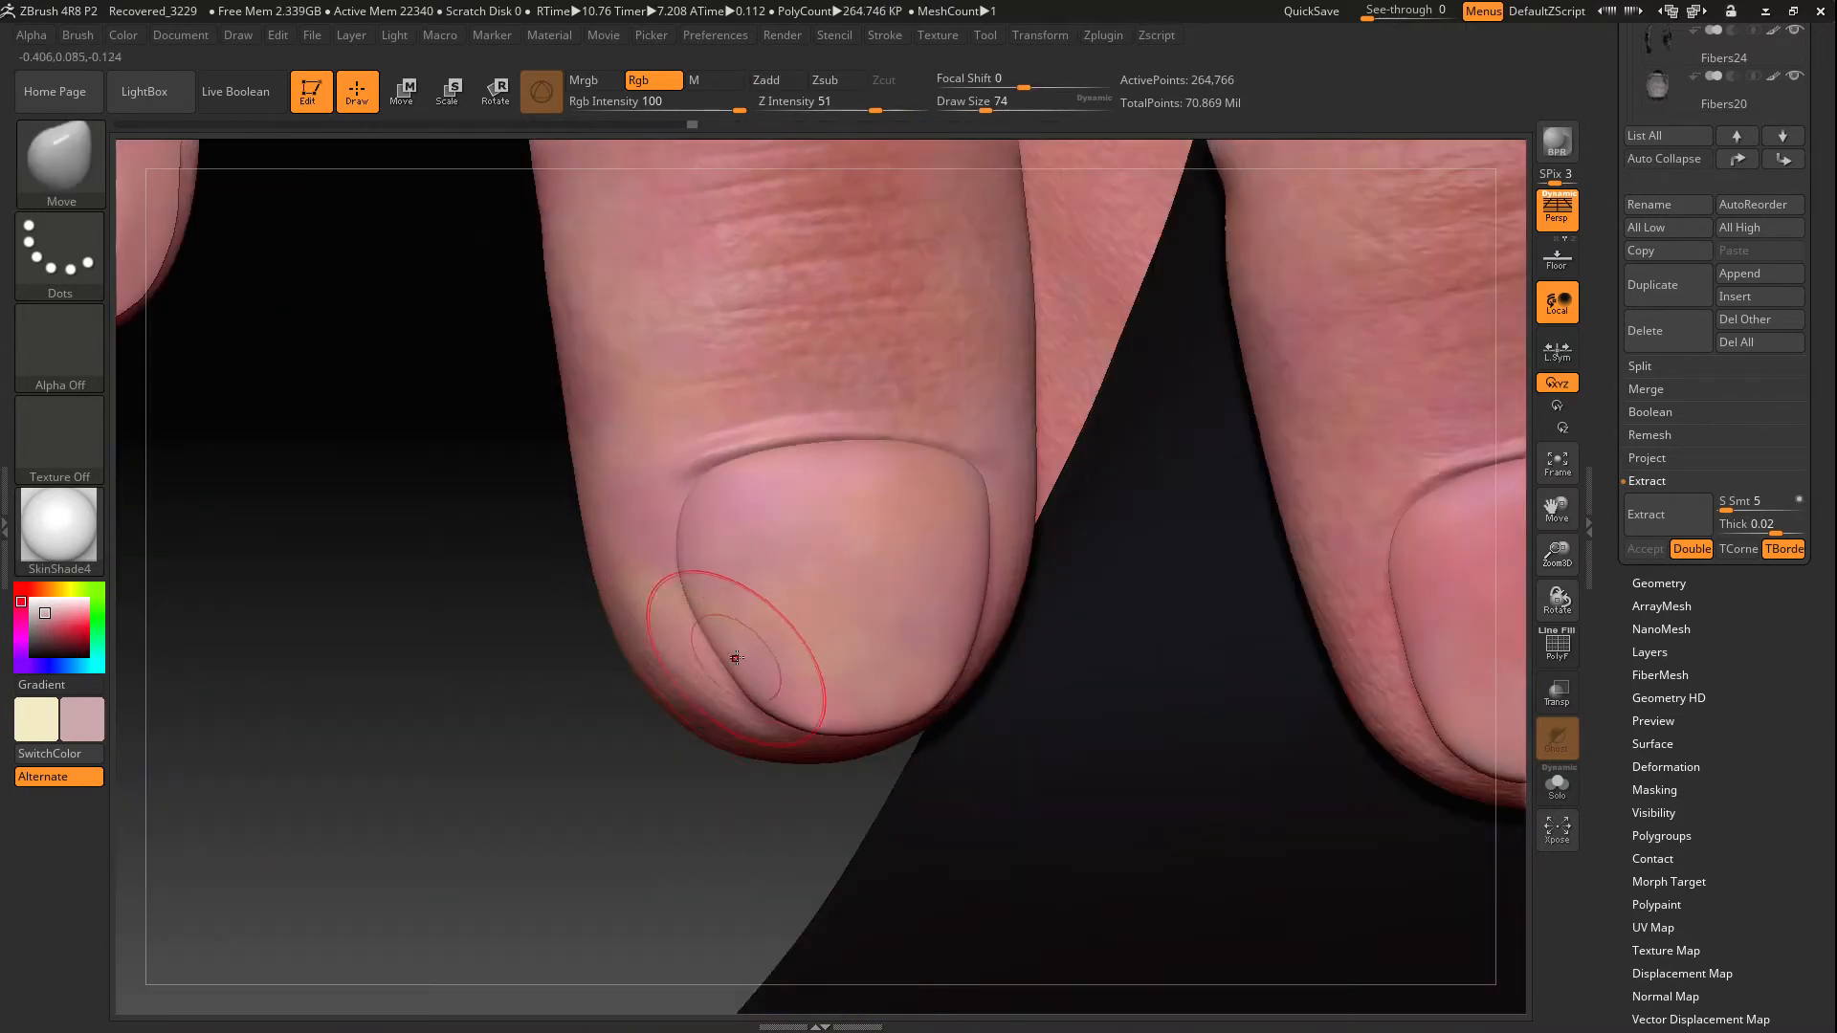
left_click_drag(736, 658, 697, 507)
left_click_drag(382, 670, 421, 575)
left_click_drag(996, 598, 985, 583)
left_click_drag(382, 574, 440, 670)
left_click_drag(718, 612, 737, 660, "shift")
left_click_drag(382, 594, 344, 689)
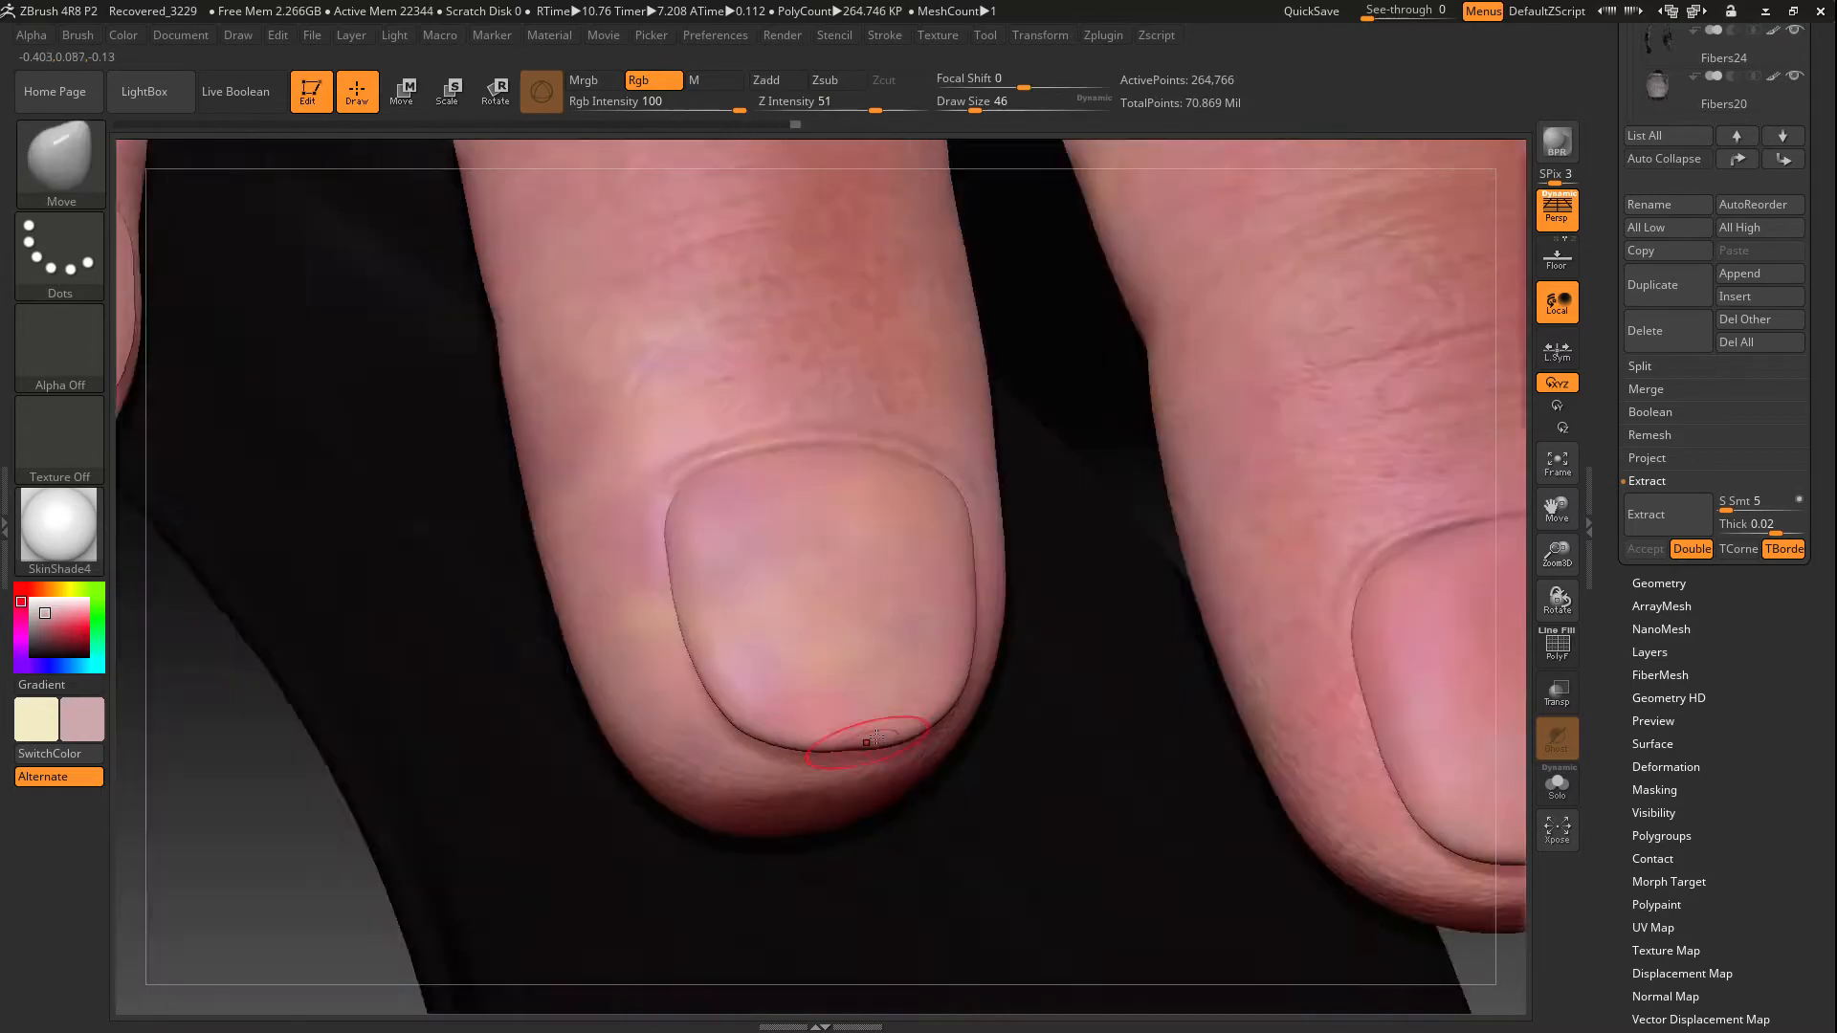
Fit the nail's front edge to the fingertip with the Move brush at draw size 46 and smooth its rim
left_click_drag(383, 766, 402, 574)
left_click_drag(383, 287, 287, 306)
left_click_drag(890, 641, 978, 603, "shift")
mouse_move(382, 479)
left_mouse_down()
mouse_move(421, 670)
mouse_move(345, 613)
left_mouse_up()
left_click_drag(805, 745, 833, 763, "shift")
mouse_move(536, 766)
left_mouse_down()
mouse_move(478, 803)
mouse_move(421, 670)
left_mouse_up()
left_click_drag(479, 813, 575, 765)
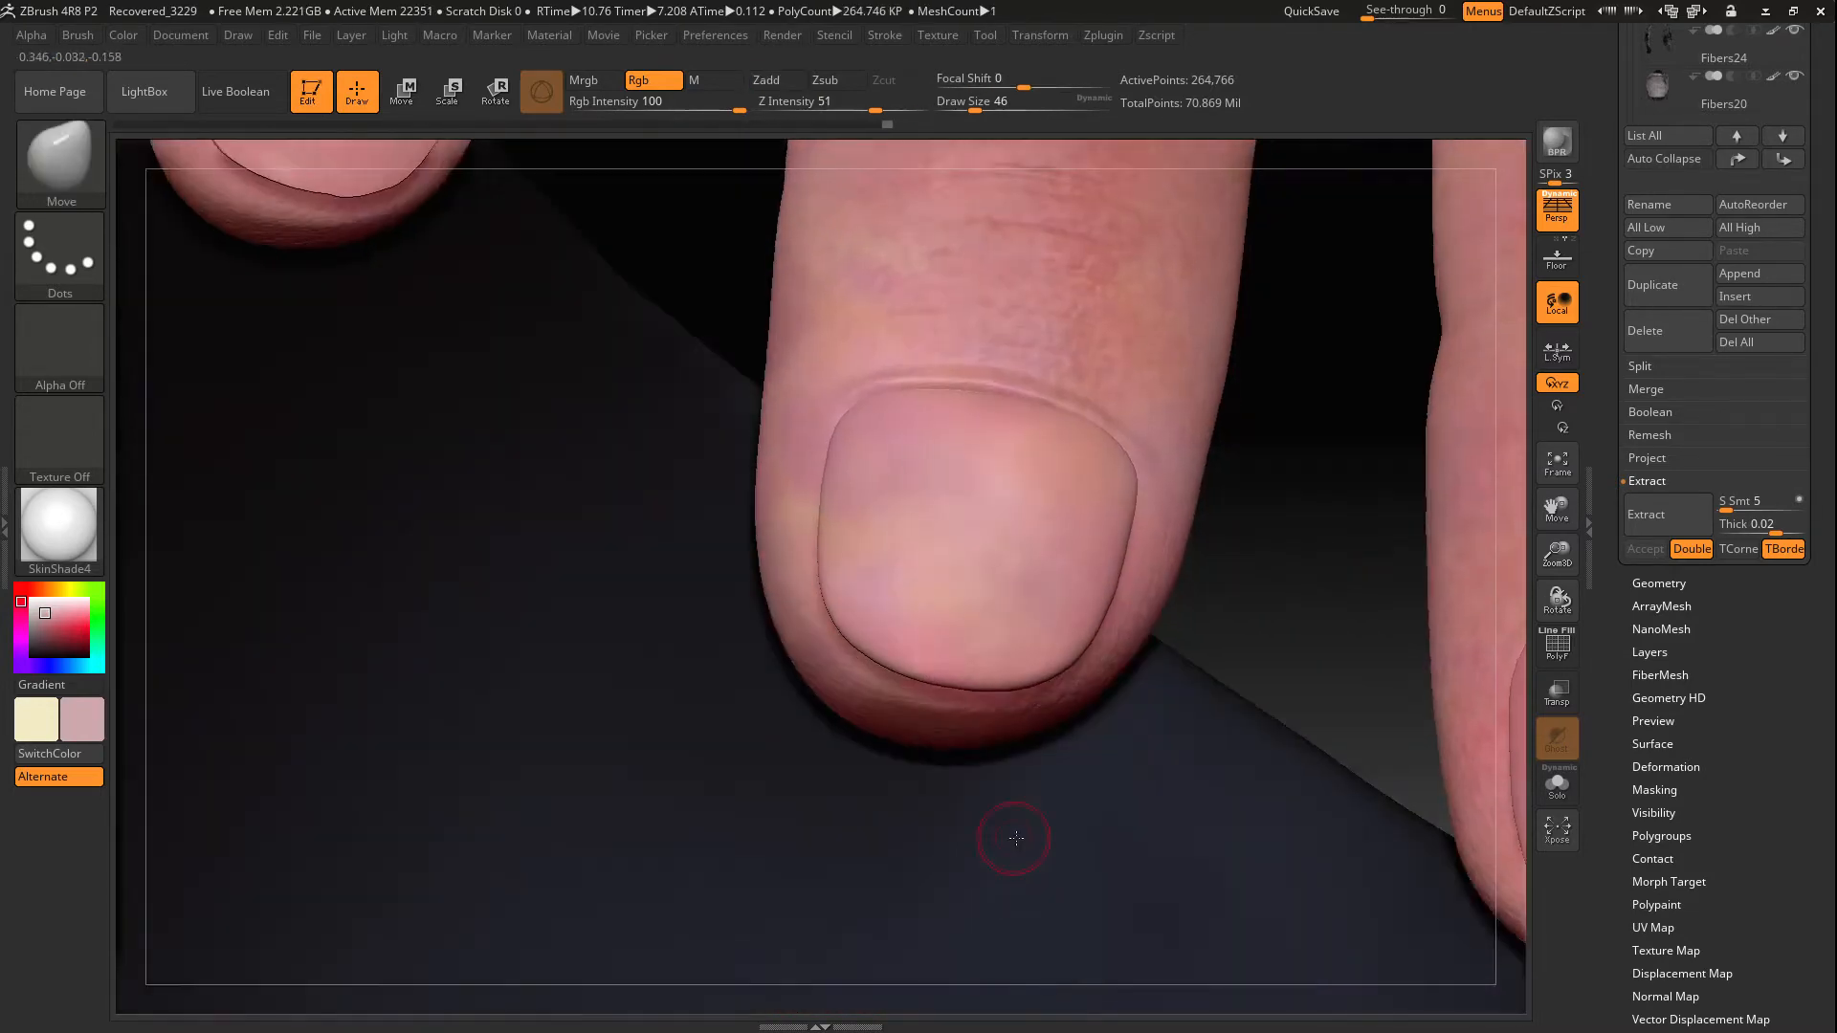
Smooth the little fingernail's surface and outer edges at draw size 46
left_click_drag(382, 536, 472, 508)
left_click_drag(1555, 553, 1539, 566)
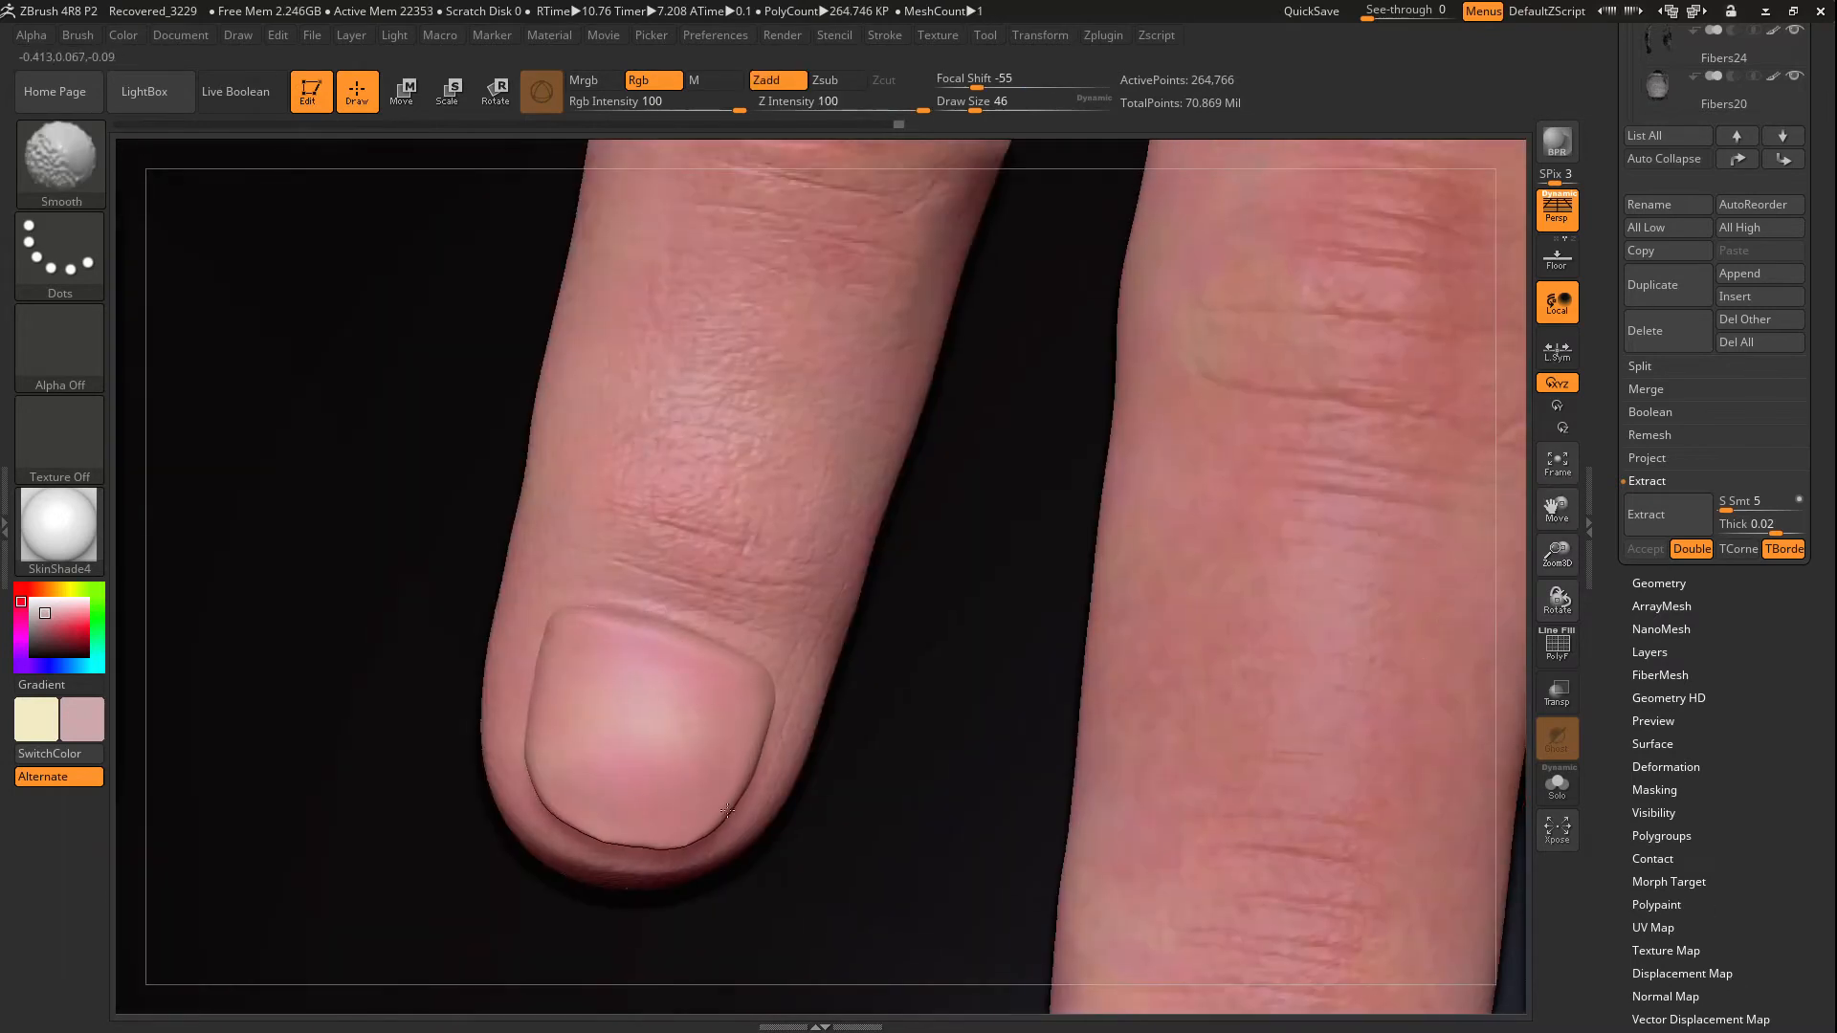
mouse_move(576, 824)
left_mouse_down("shift")
mouse_move(557, 637)
mouse_move(764, 703)
left_mouse_up("shift")
mouse_move(630, 722)
left_mouse_down("shift")
mouse_move(673, 807)
mouse_move(548, 668)
left_mouse_up("shift")
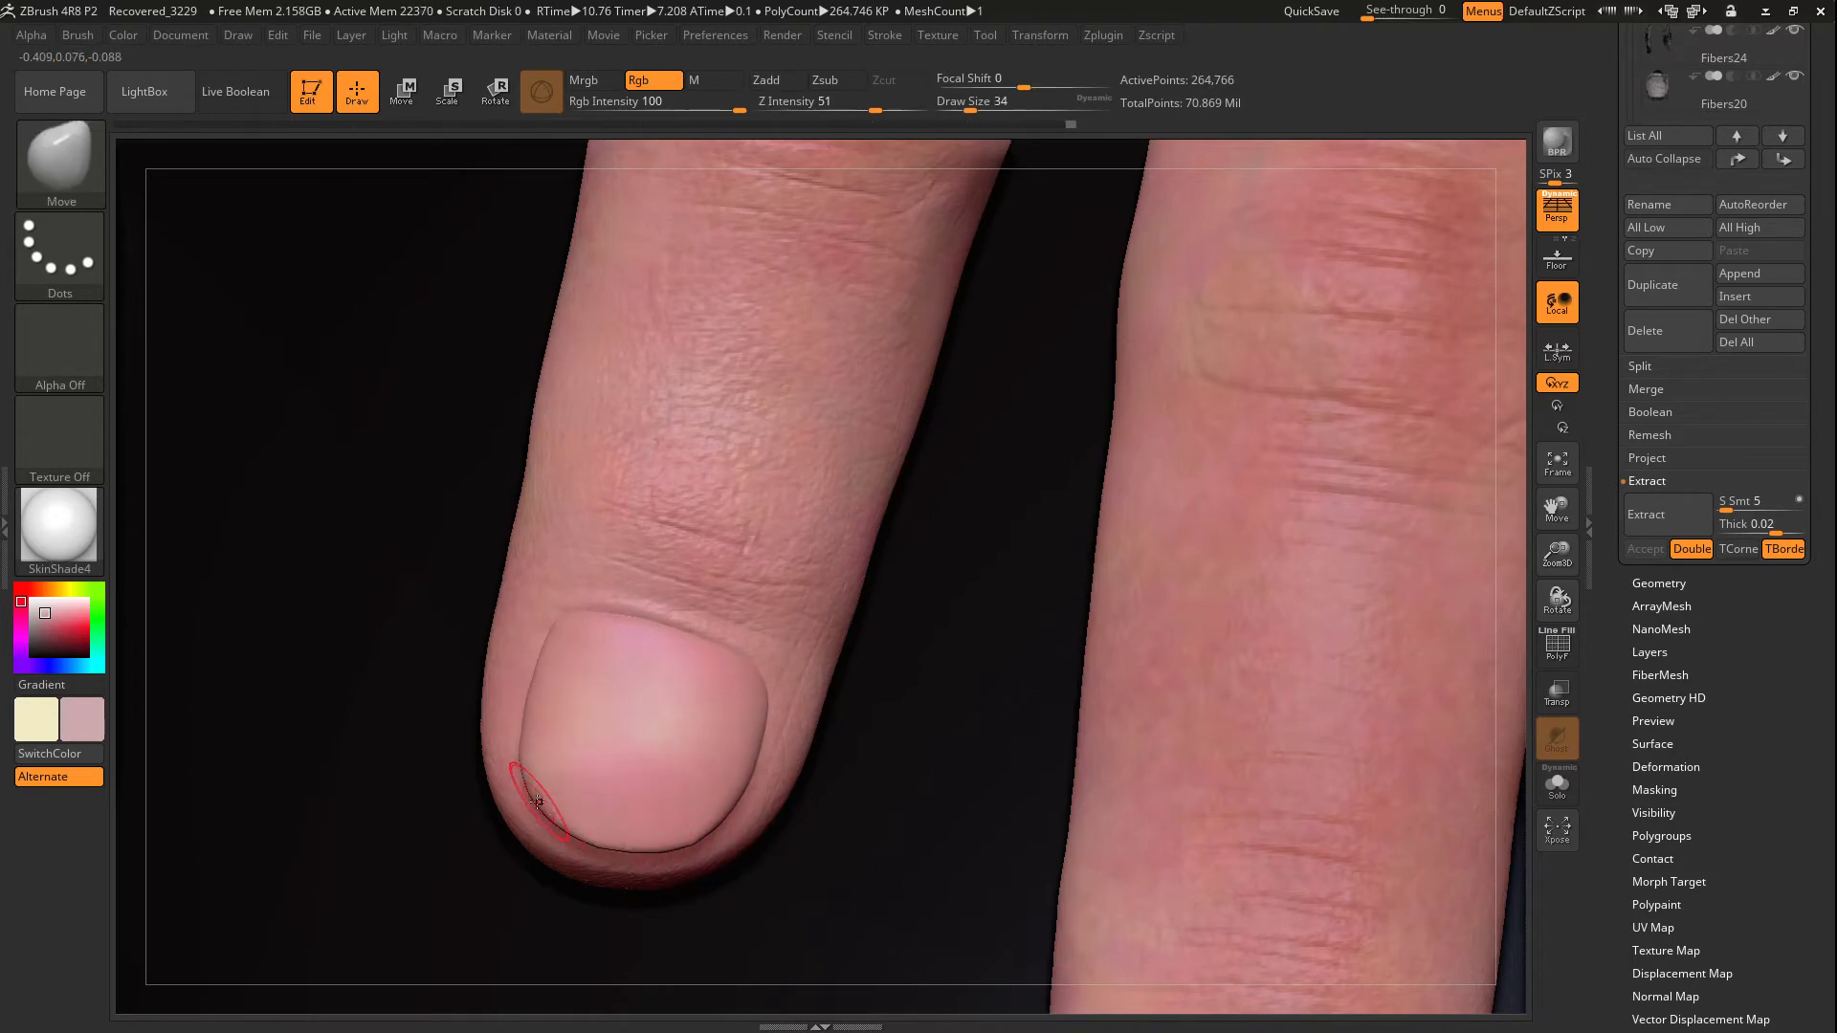
Refine the fingernail's side and front edges with the Move brush and smooth its rim
left_click_drag(1125, 685, 1119, 402)
left_click_drag(382, 383, 393, 497)
left_click_drag(635, 846, 681, 885, "shift")
left_click_drag(249, 268, 268, 460)
left_click_drag(612, 765, 649, 773, "shift")
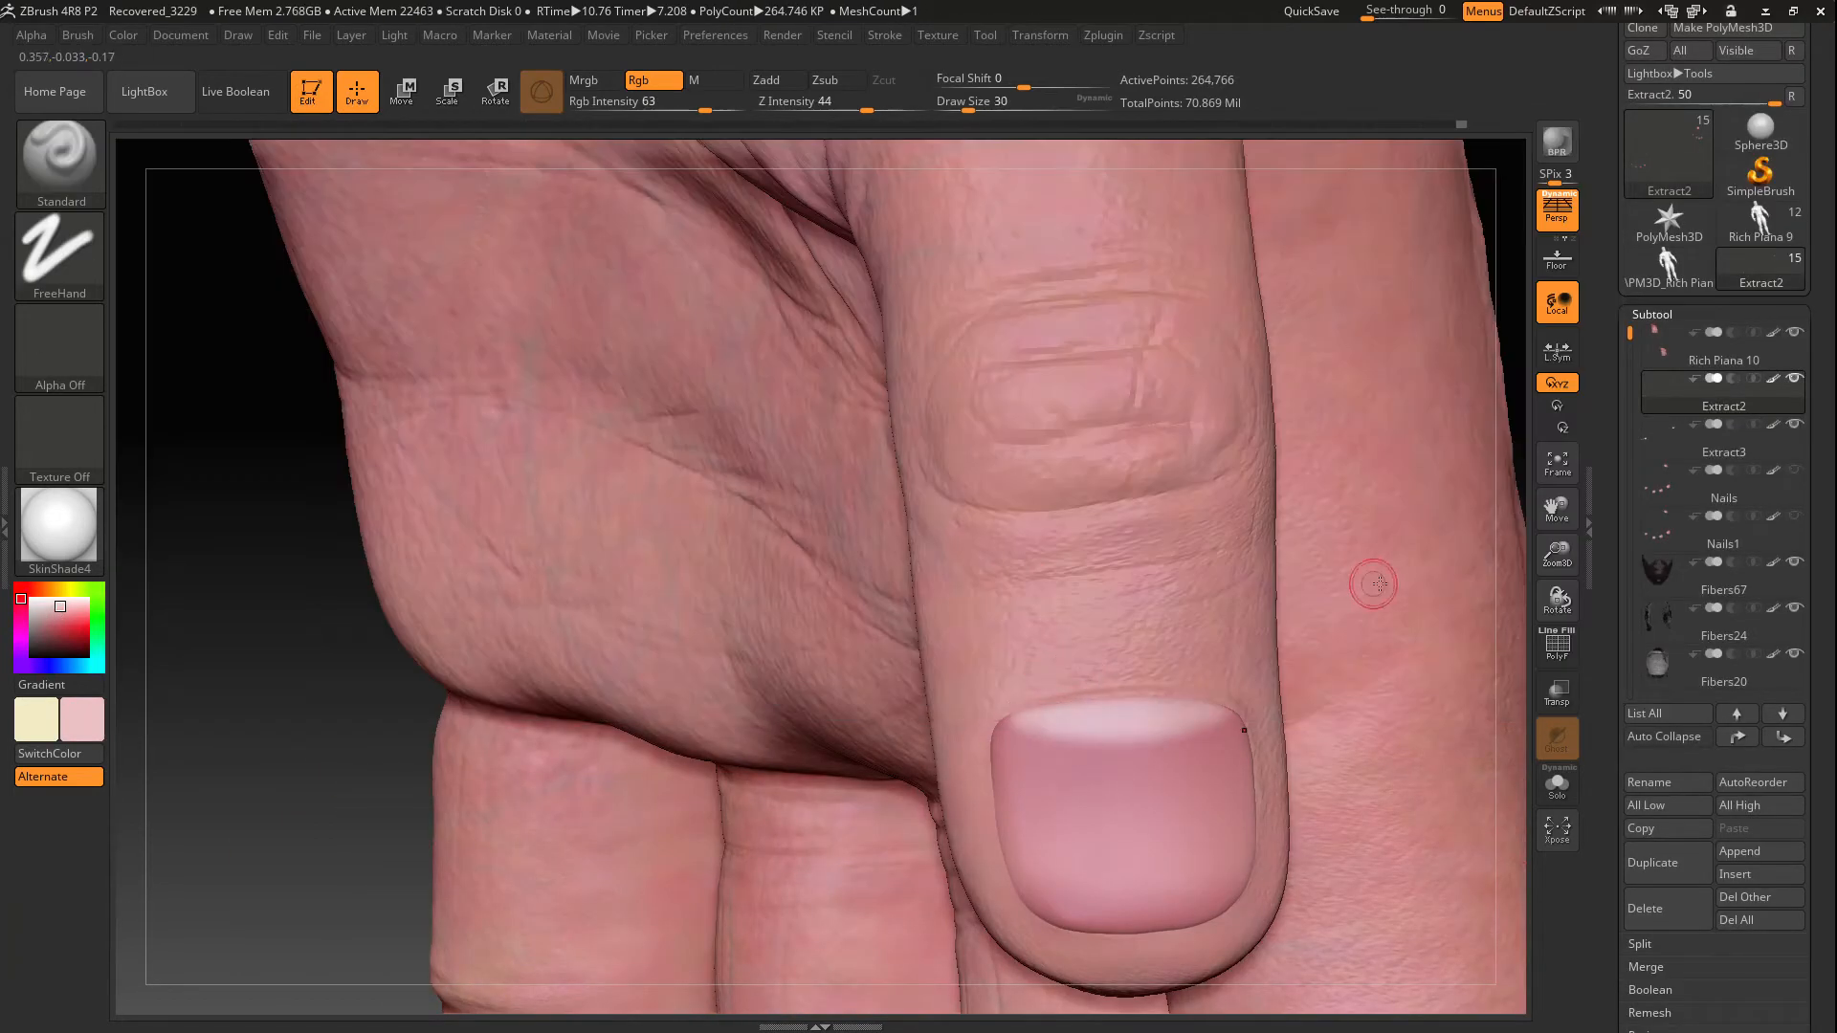
Mask a curved band across the base of the thumbnail to bound its pale lunula
left_click_drag(1000, 732, 1130, 758, "ctrl")
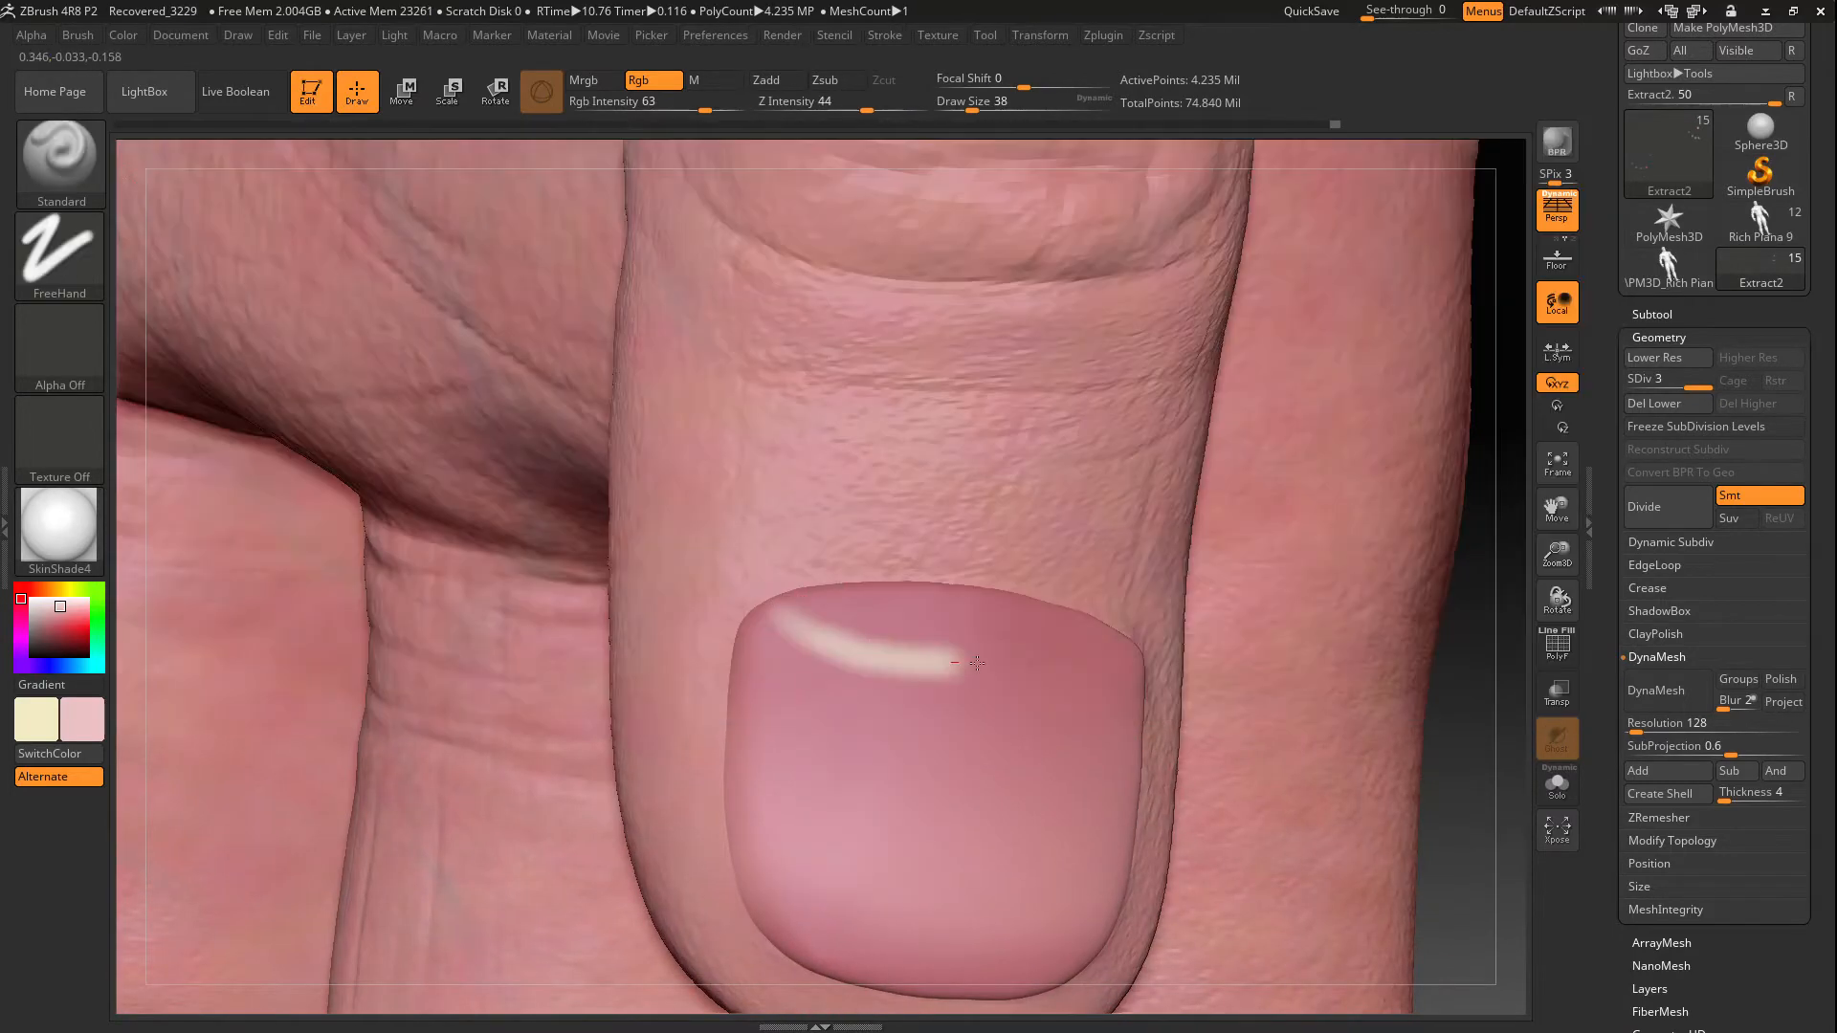
mouse_move(777, 603)
left_mouse_down("ctrl")
mouse_move(823, 631)
mouse_move(1134, 653)
left_mouse_up("ctrl")
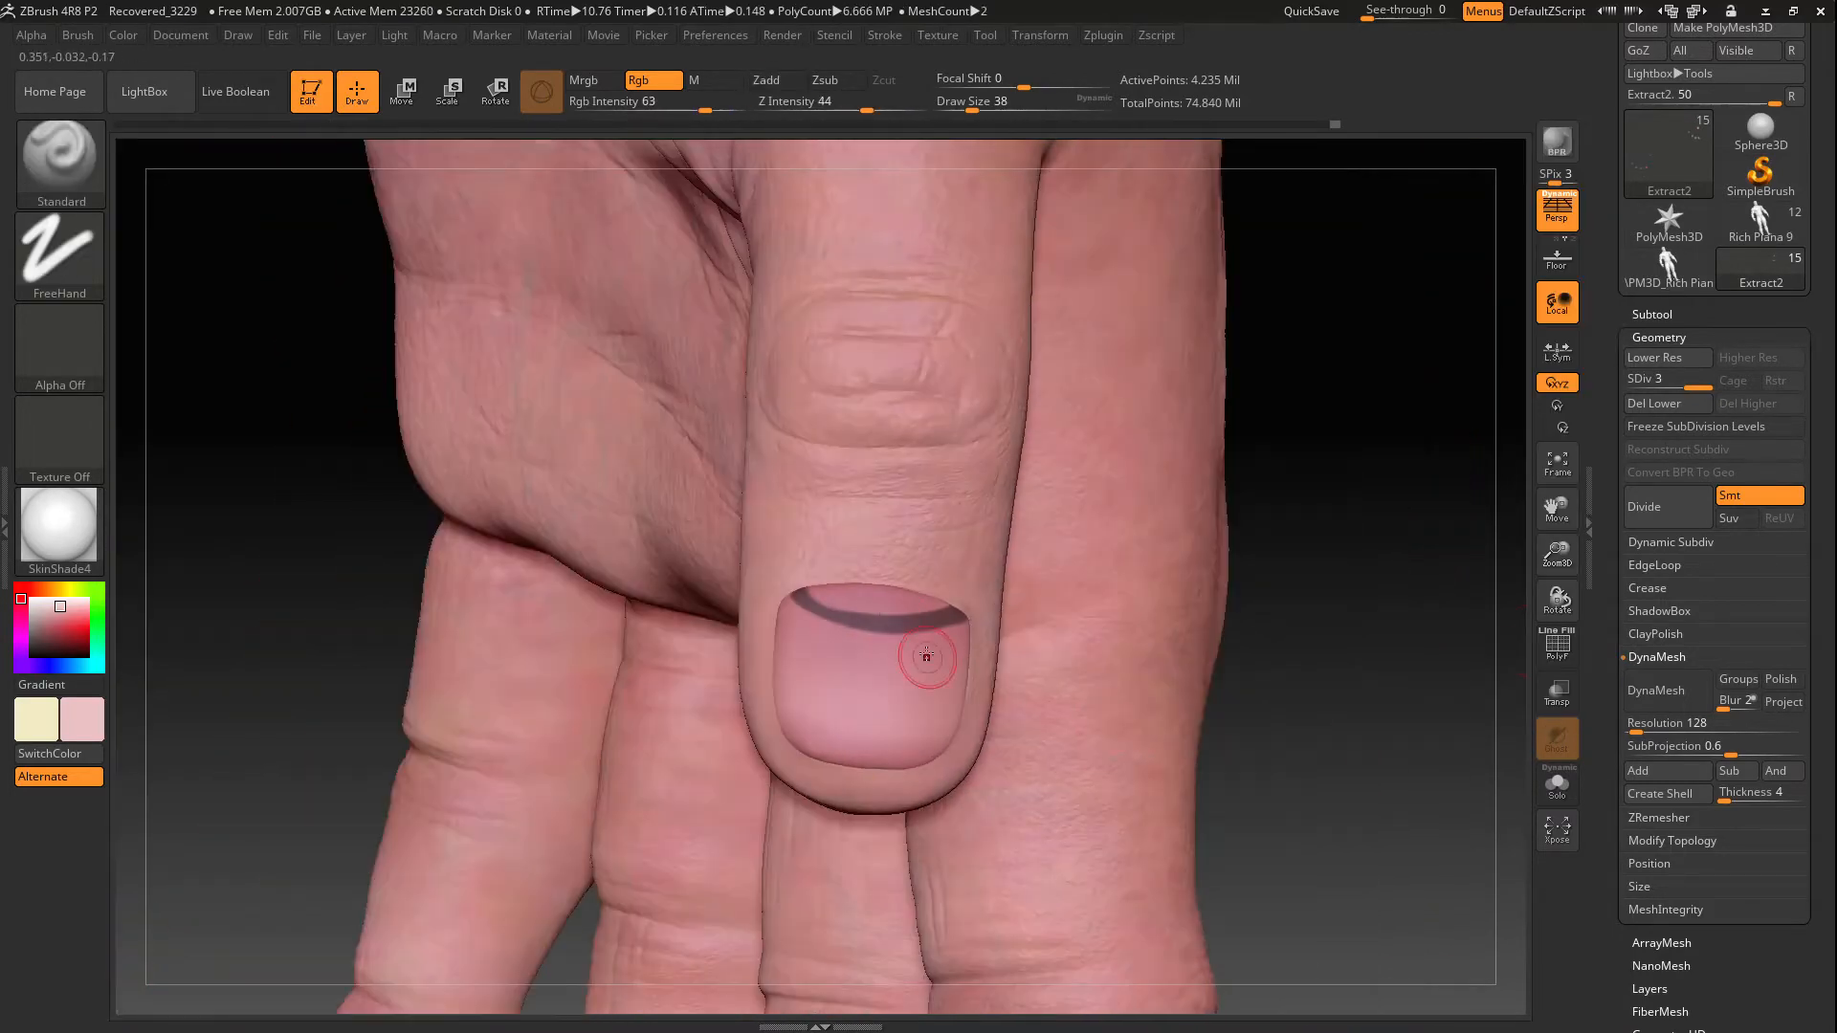
left_click_drag(928, 644, 842, 588, "ctrl")
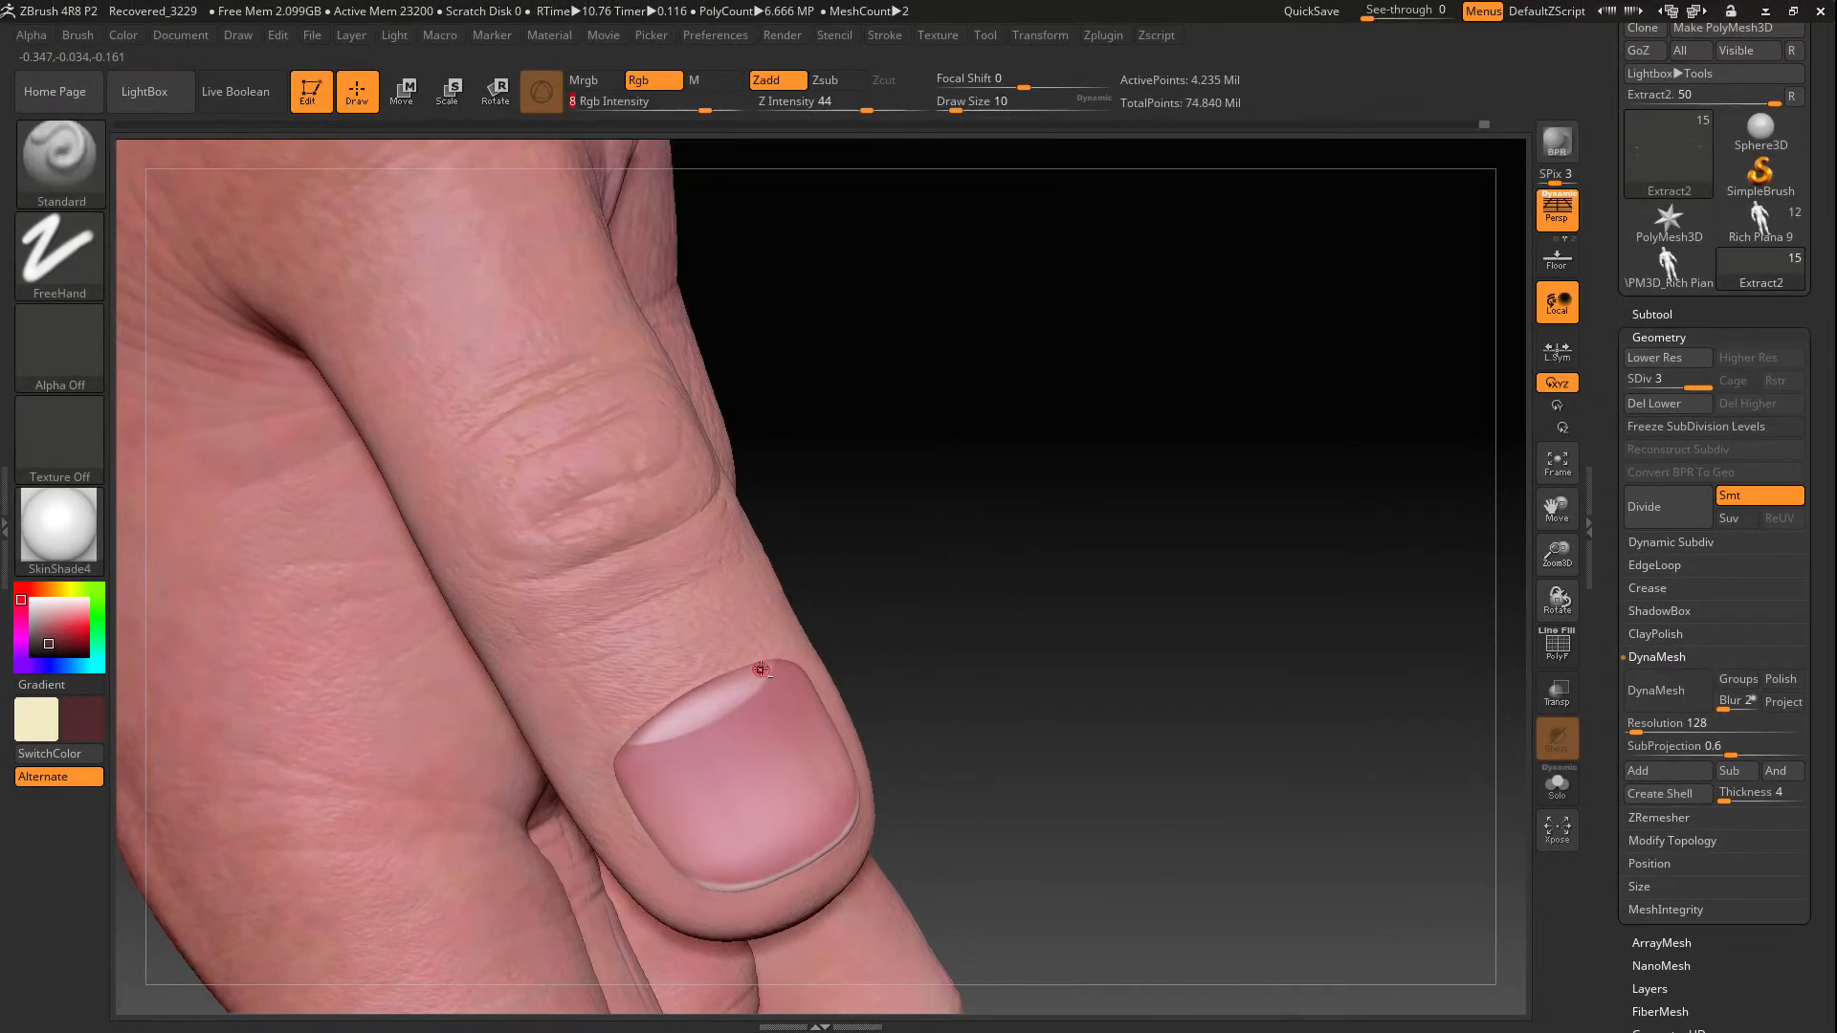
Paint a thin pale free edge along the fingernails' front rims at draw size 10 and RGB intensity 63
left_click_drag(904, 797, 966, 779)
left_click_drag(910, 902, 1435, 536)
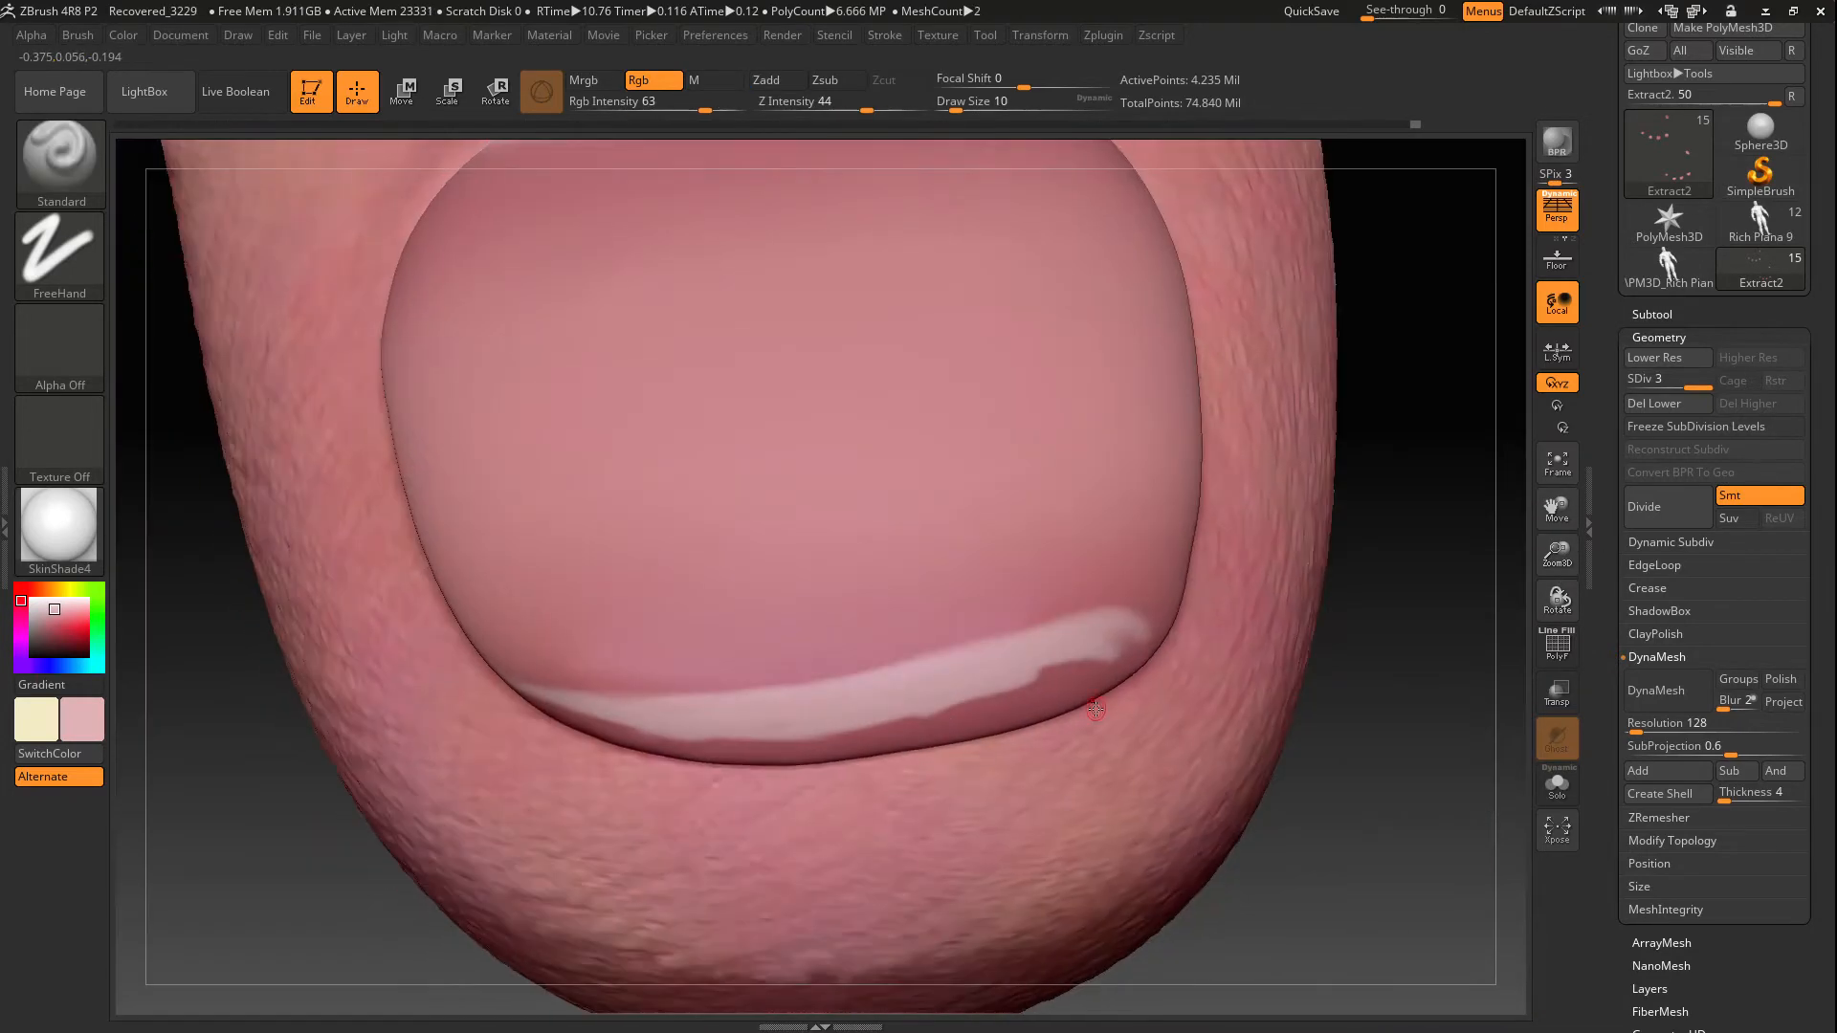
key("ctrl")
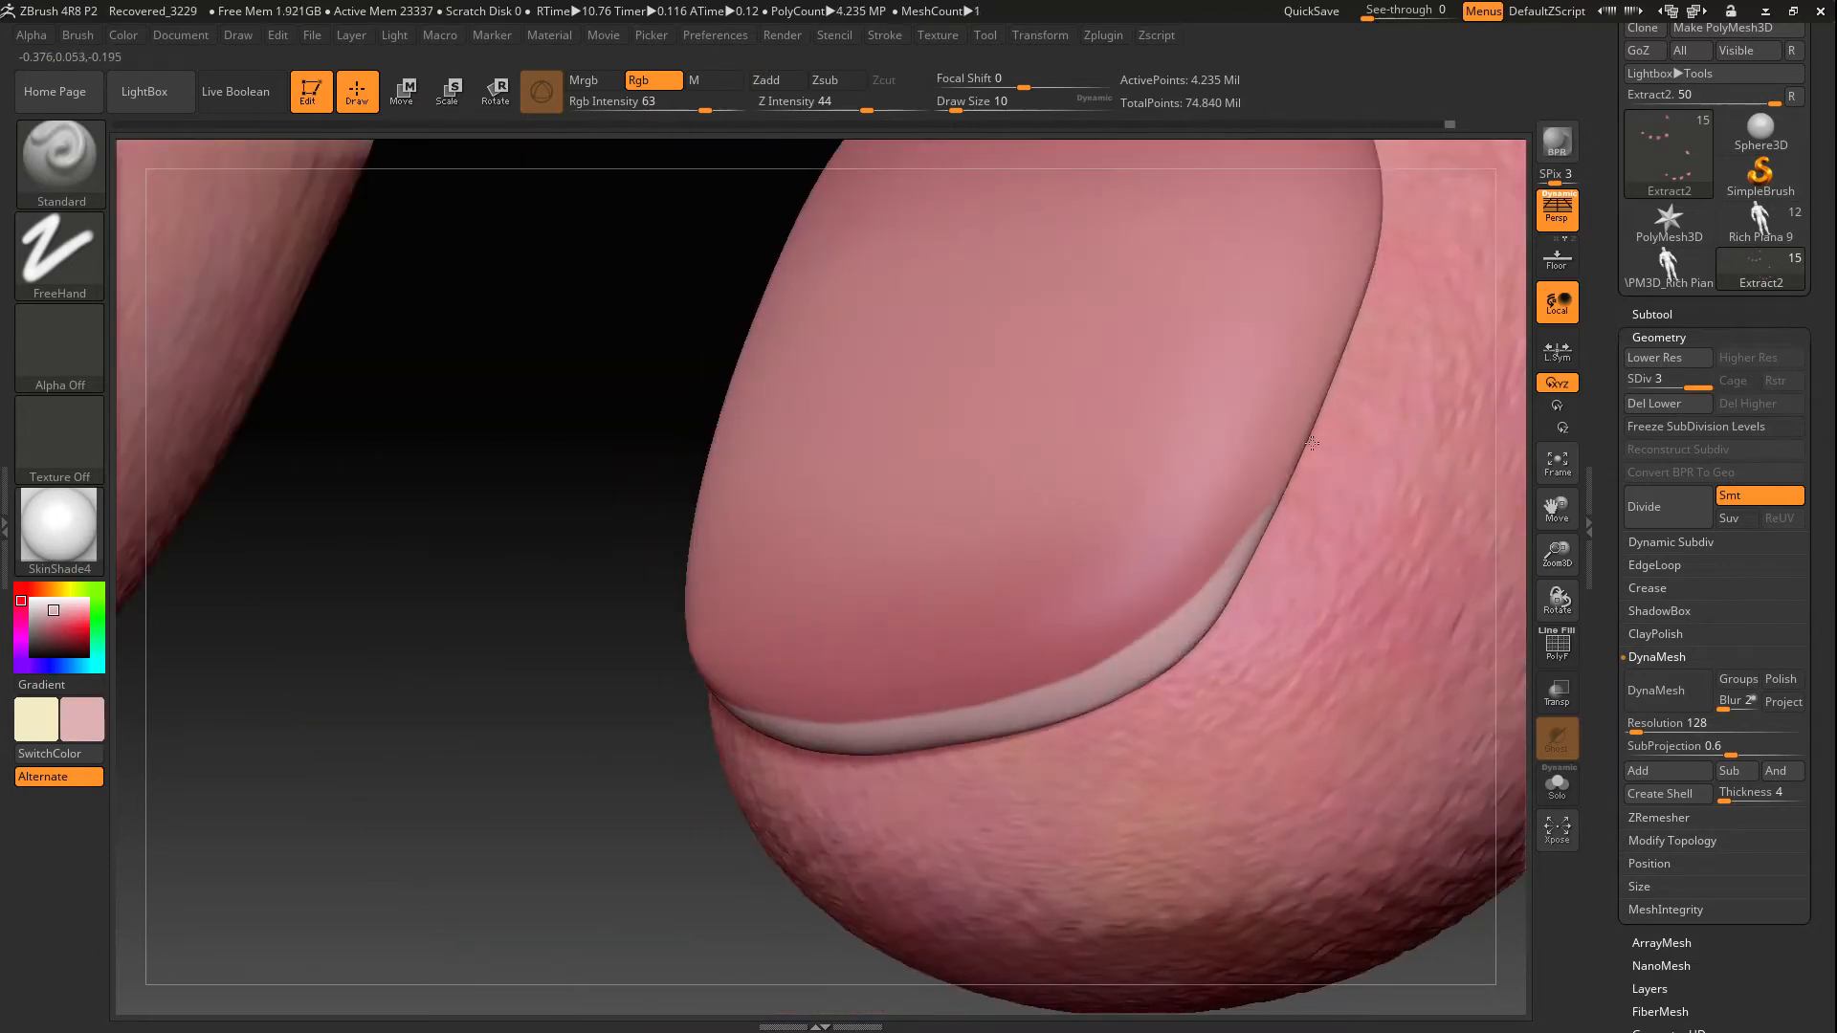
Fit the pale nail rim to the fingertip with the Move brush and save the tool as Rich Piana 10
key("b")
key("m")
key("v")
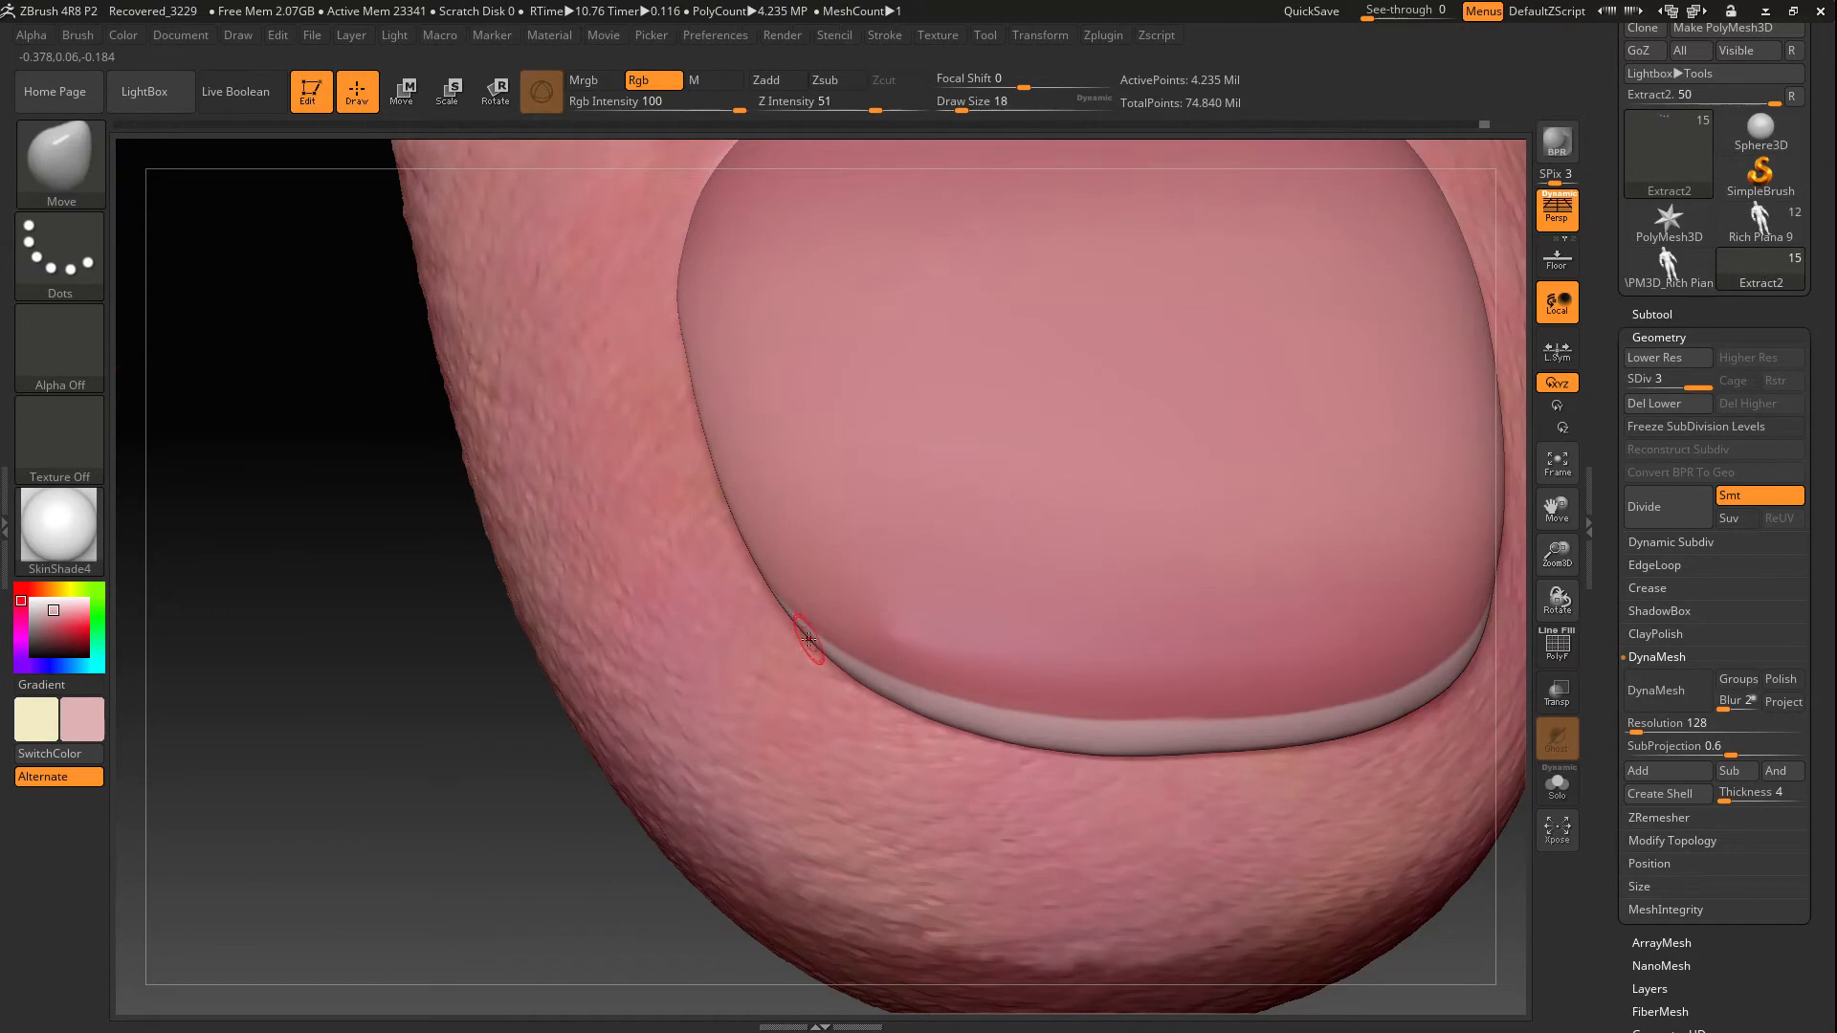
left_click_drag(873, 691, 906, 718)
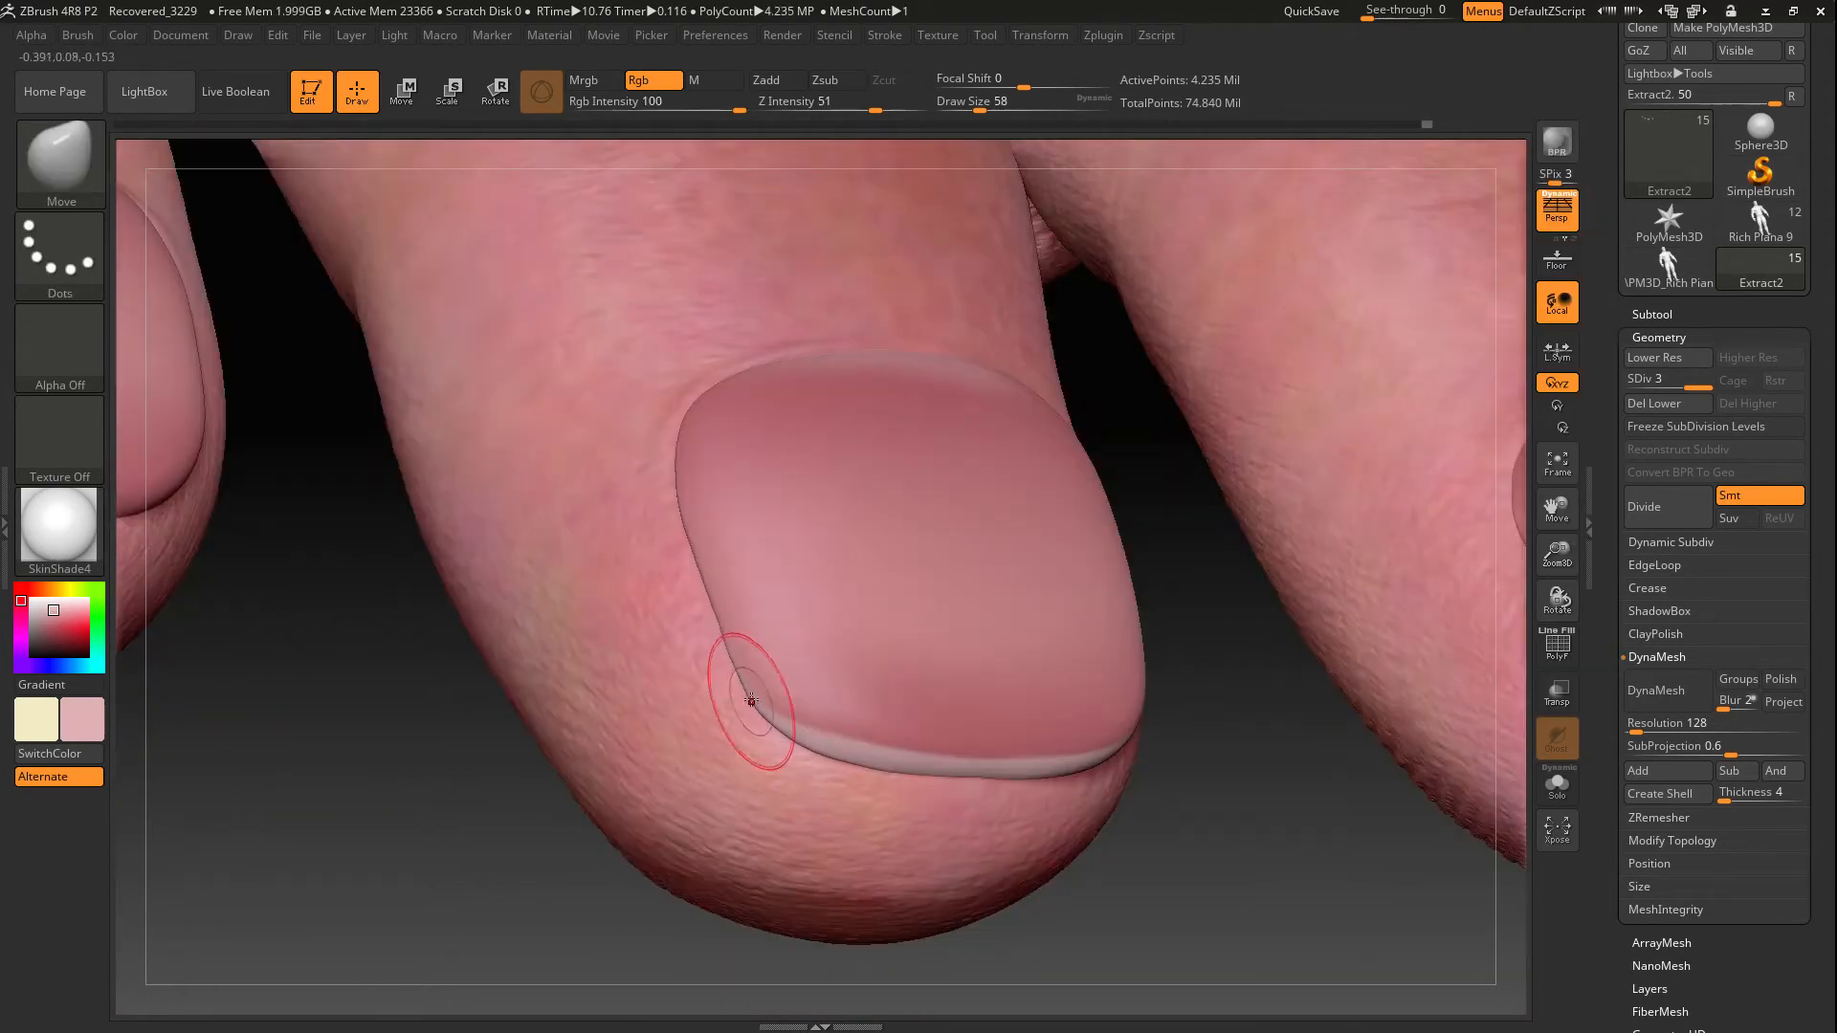
right_click_drag(751, 701, 735, 702)
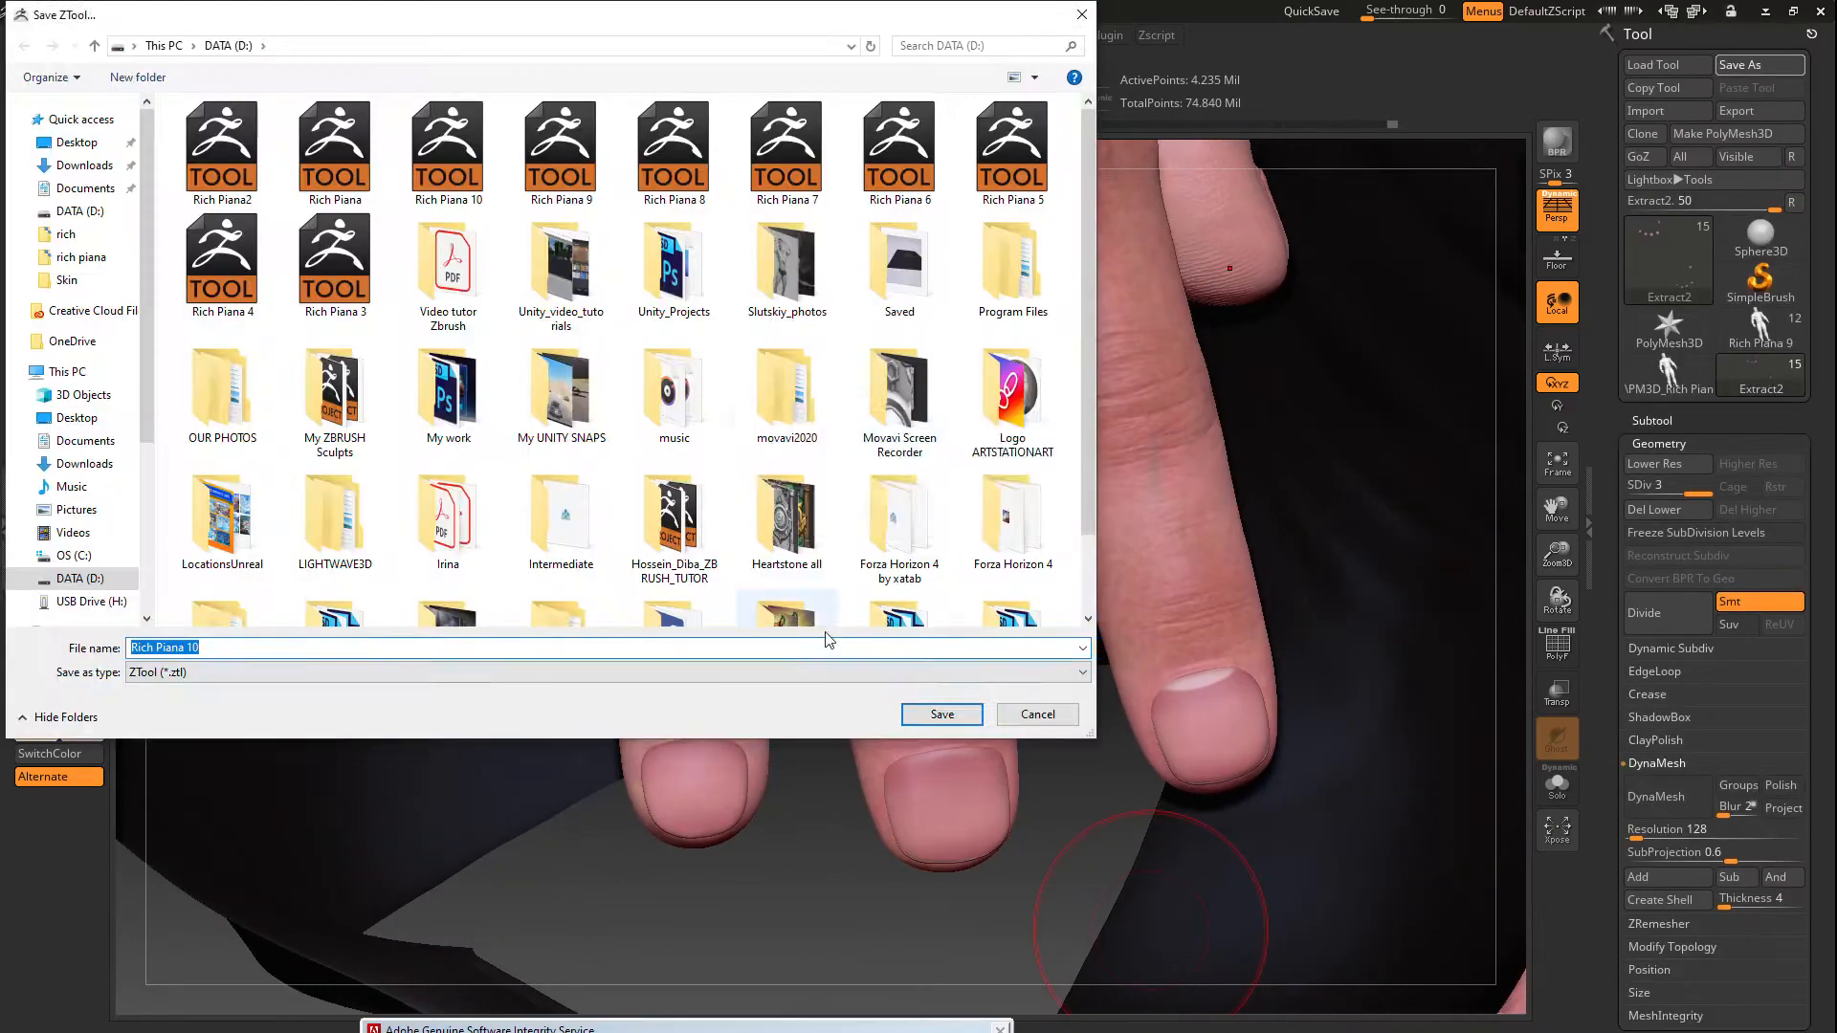
key("Return")
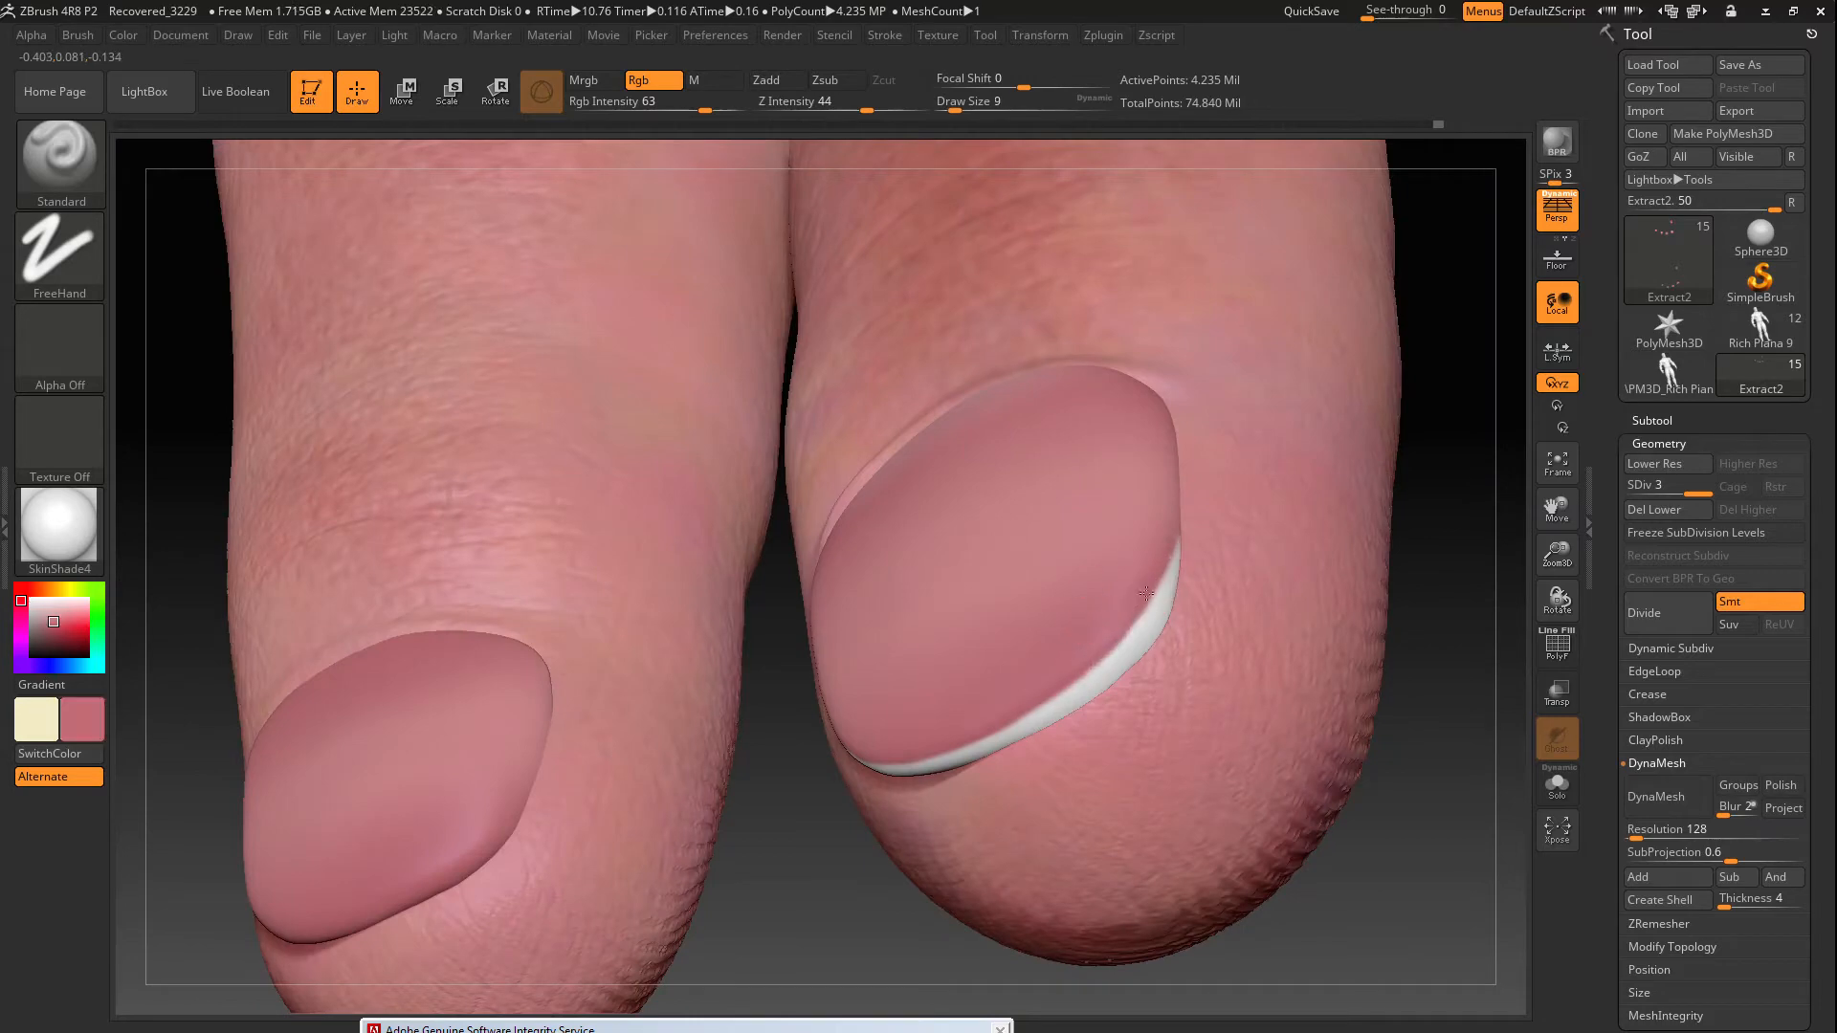
Paint a white free edge along fingernail front rims on the Extract2 subtool, sampling colours from the model
left_click_drag(842, 848, 889, 846)
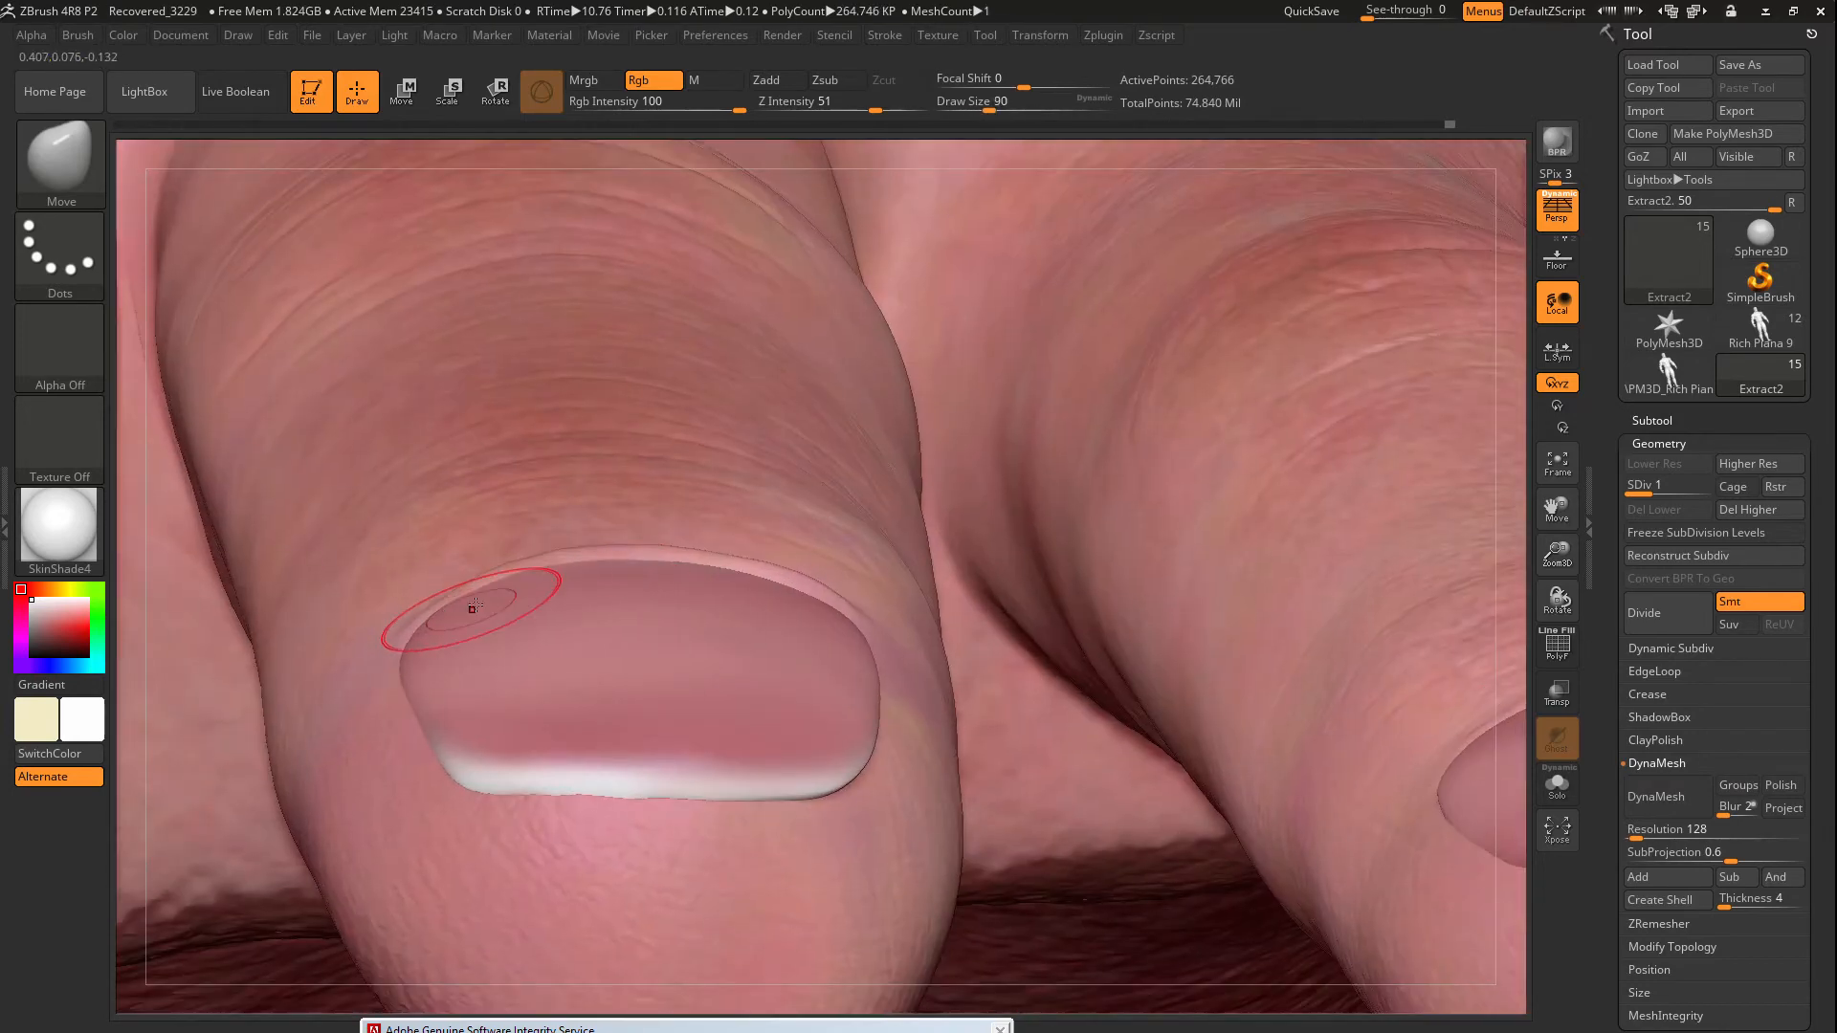
key("shift")
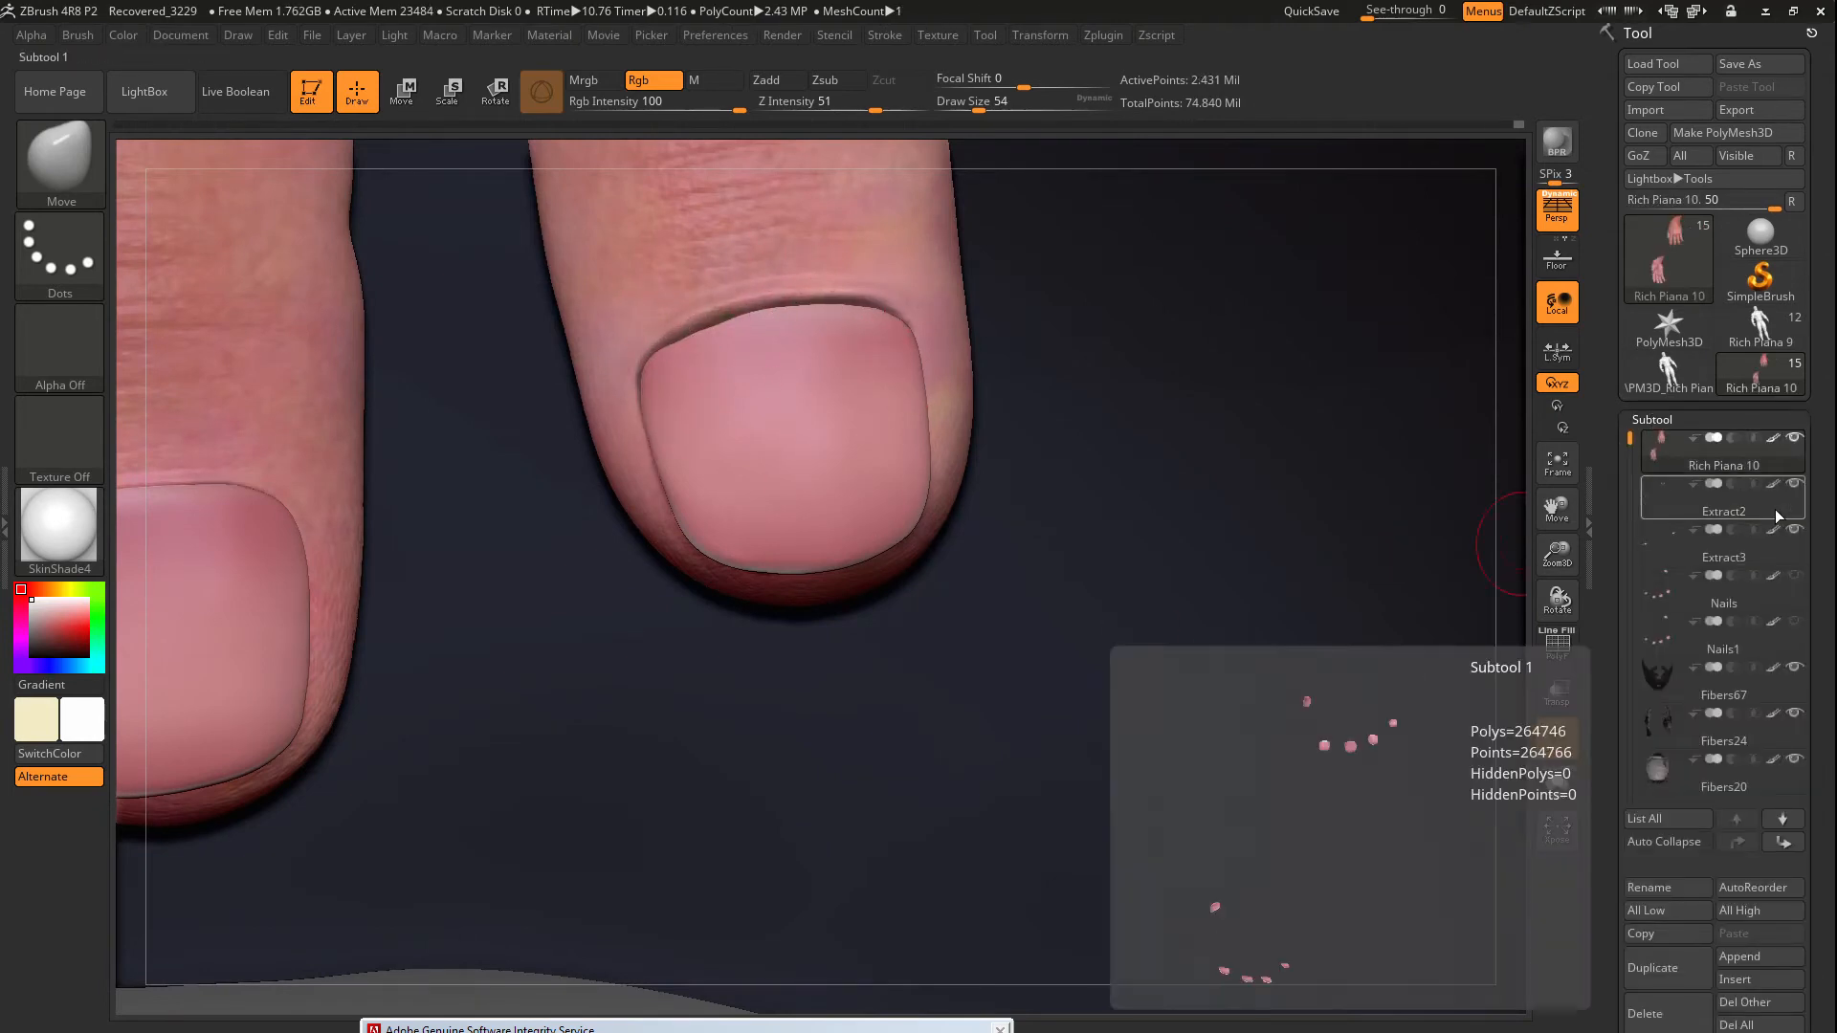
left_click(1776, 513)
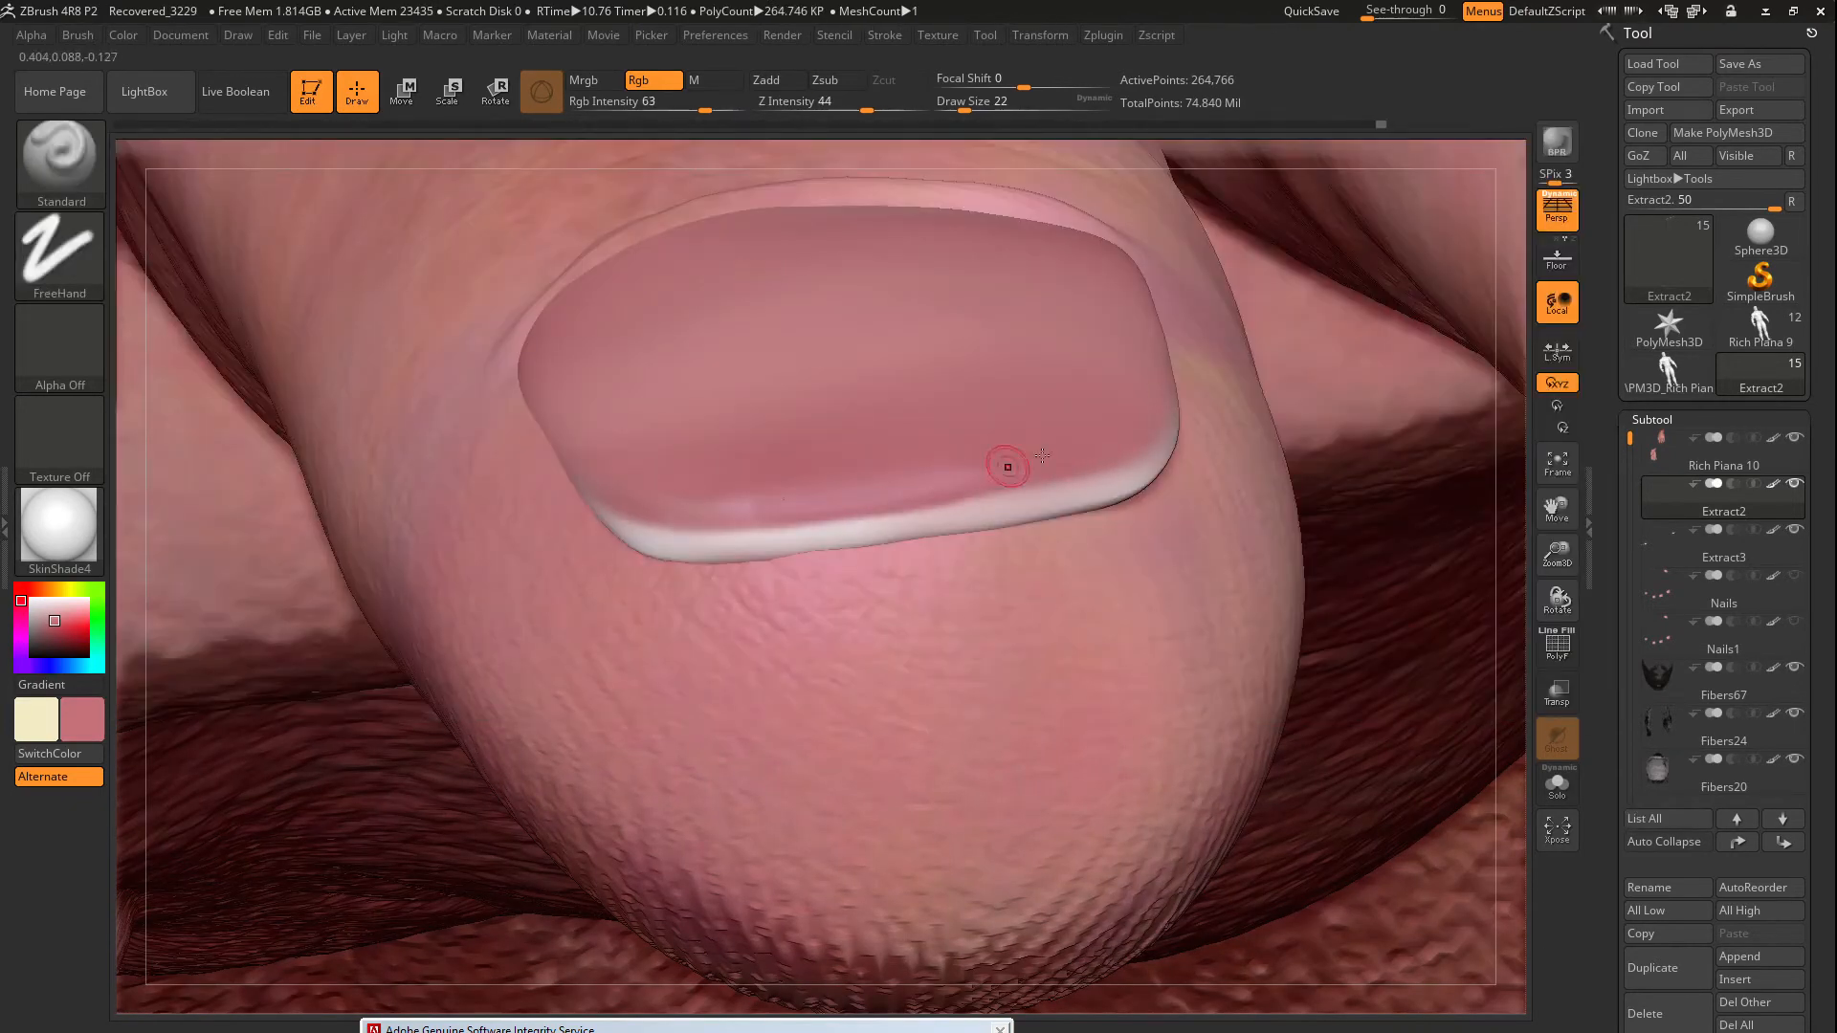
left_click_drag(1557, 600, 1451, 615)
key("c")
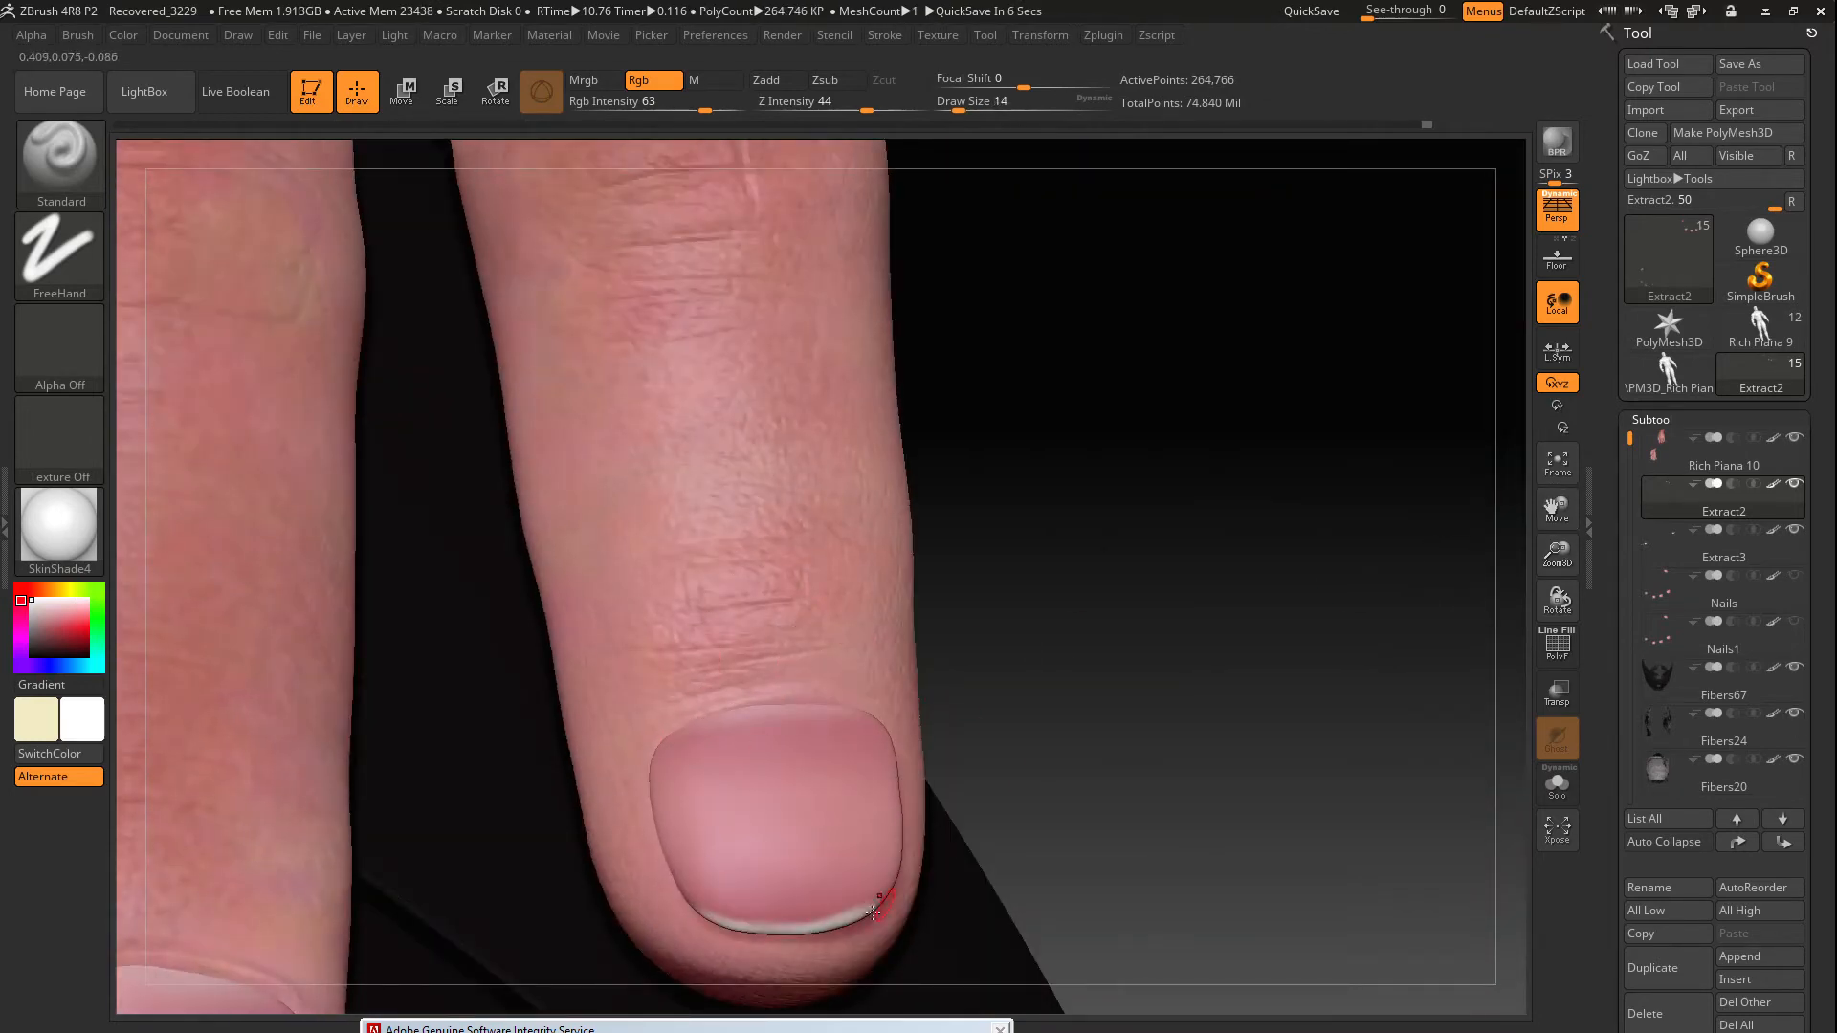
Paint a curved white free edge along the fingernail's front rim at draw size 14 and RGB intensity 63
left_click_drag(873, 913, 972, 848)
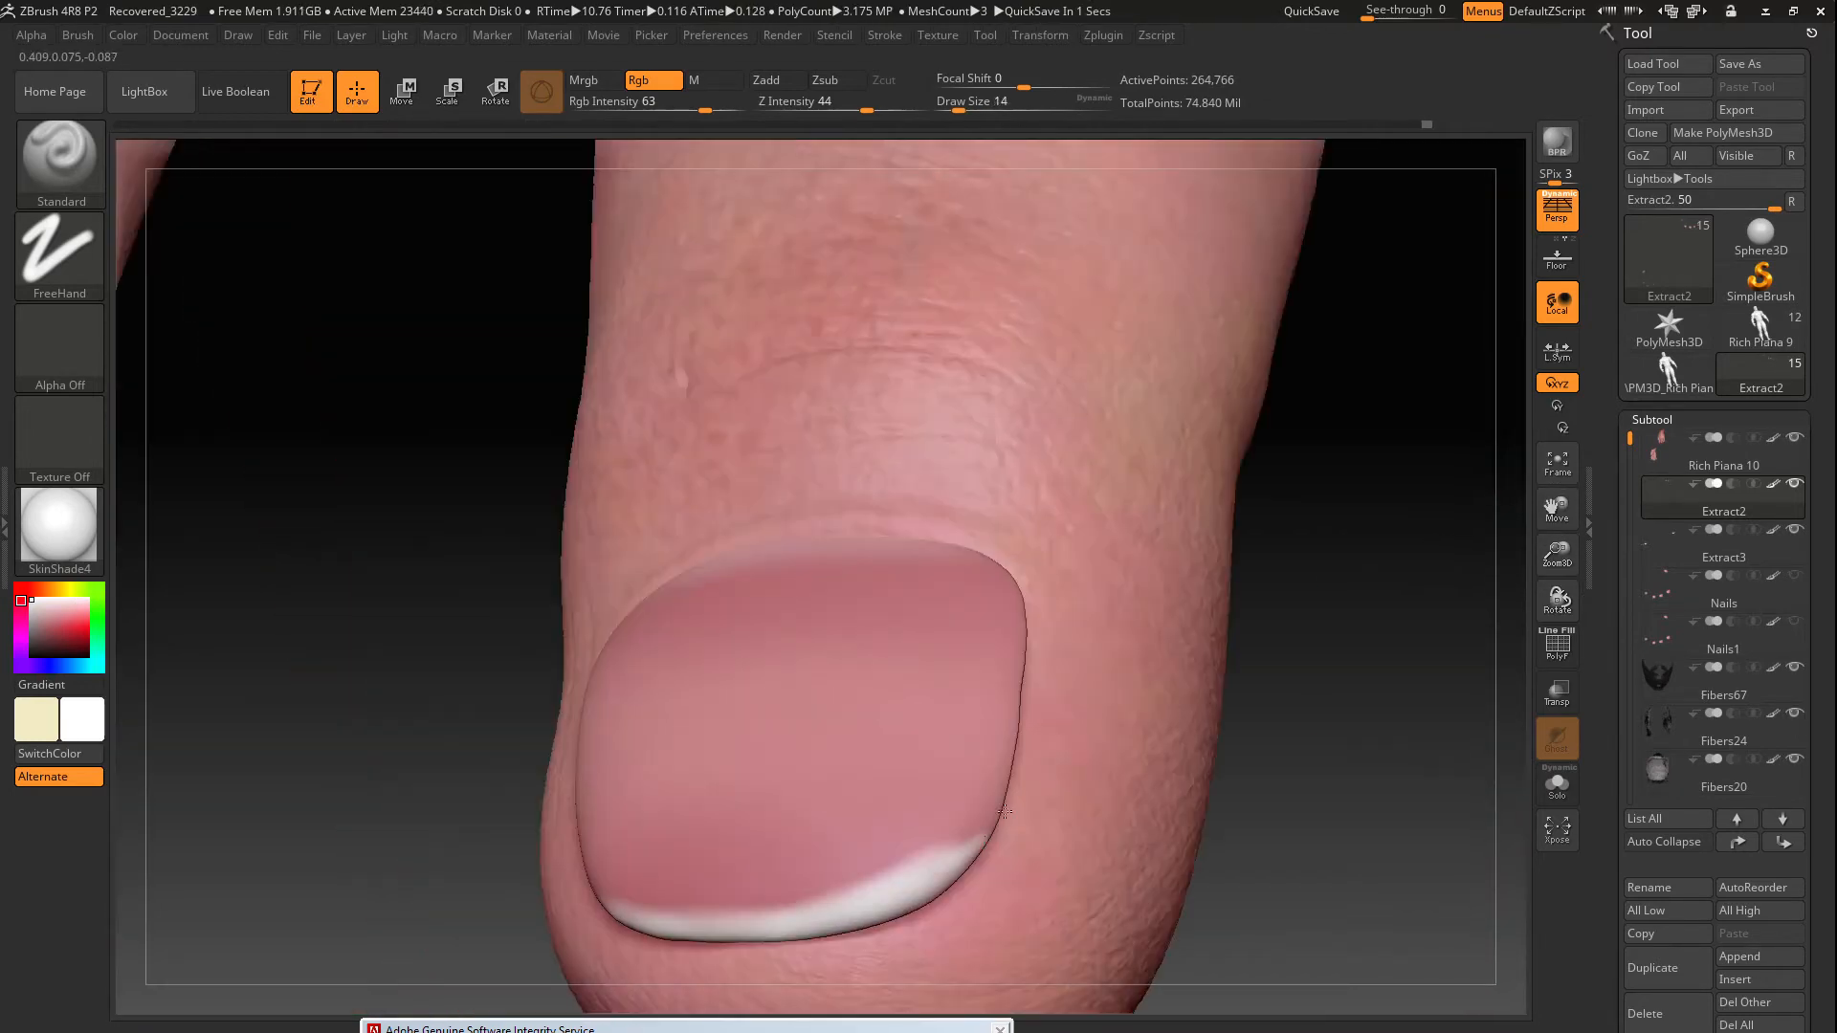
left_click_drag(1245, 841, 620, 911)
left_click_drag(764, 933, 978, 831)
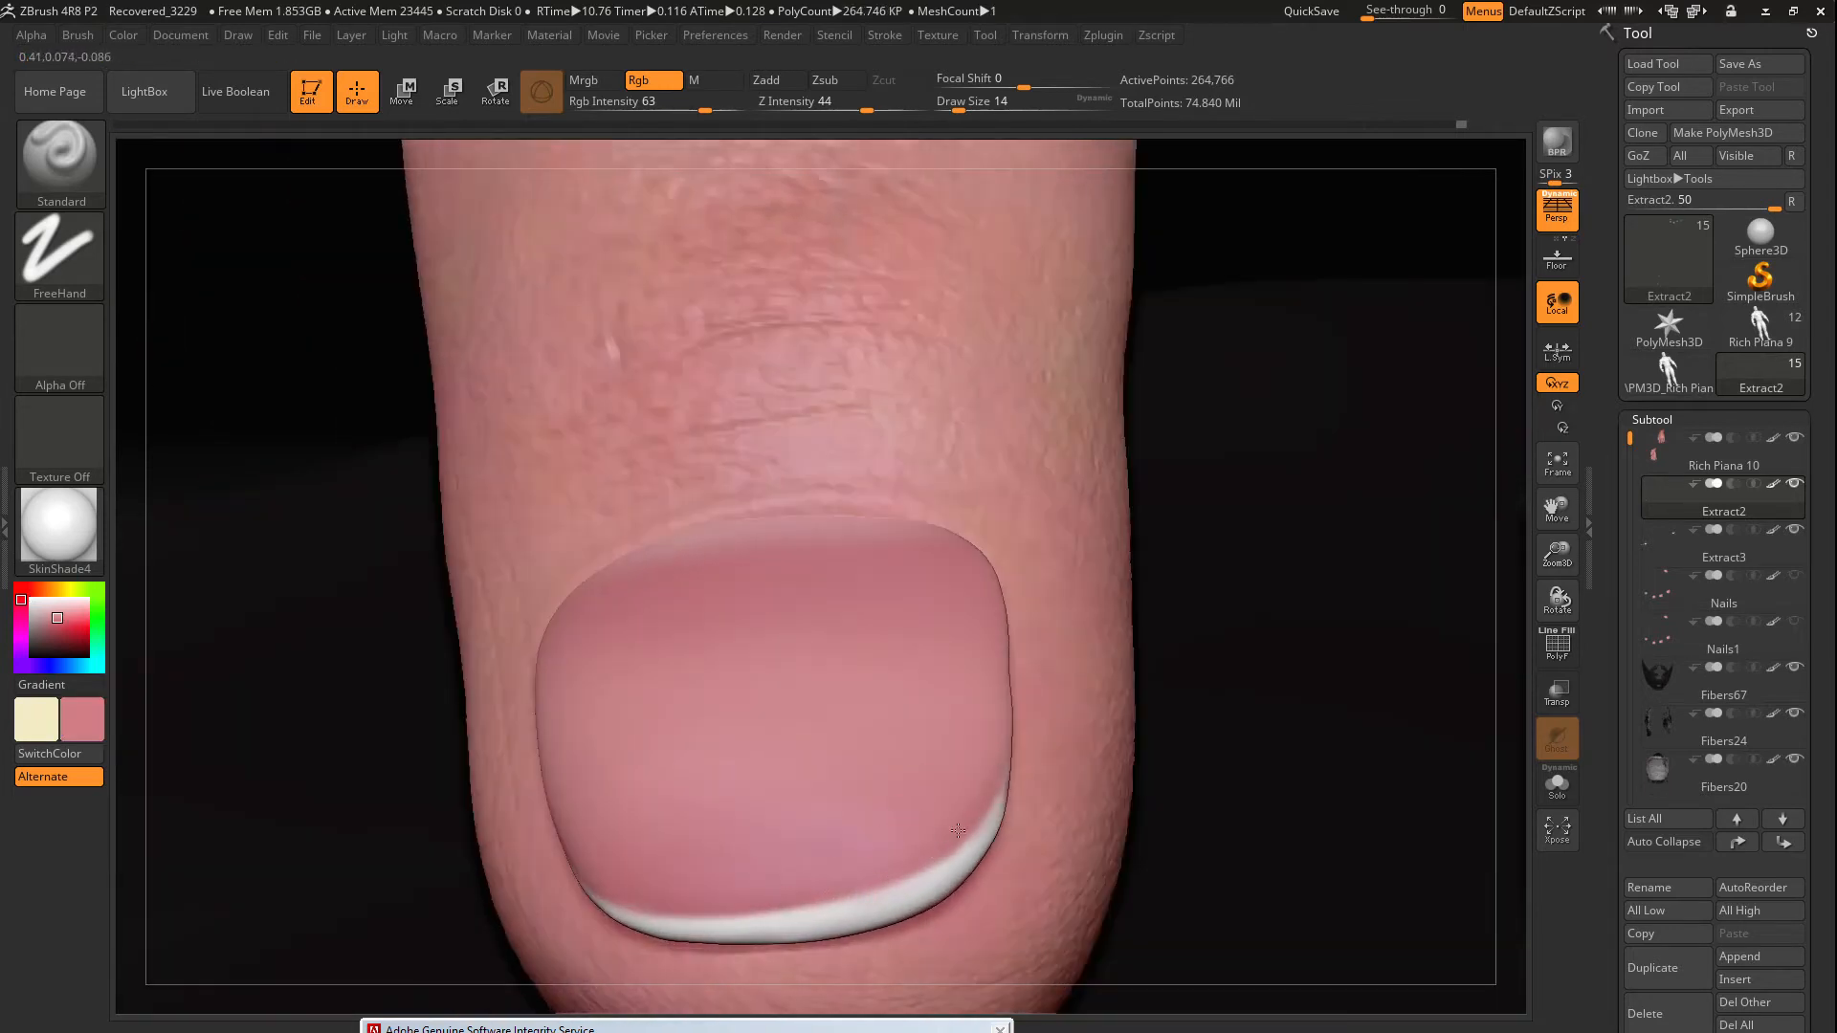
left_click_drag(1245, 814, 1359, 785)
mouse_move(1378, 498)
left_mouse_down()
mouse_move(1317, 451)
mouse_move(1369, 469)
left_mouse_up()
Adjust the nail's front edge and corners against the fingertip with the Move brush at draw size 78
key("b")
key("m")
key("v")
left_click_drag(556, 861, 574, 876)
left_click_drag(719, 945, 754, 939)
mouse_move(1244, 813)
left_mouse_down()
mouse_move(1259, 603)
mouse_move(1278, 601)
left_mouse_up()
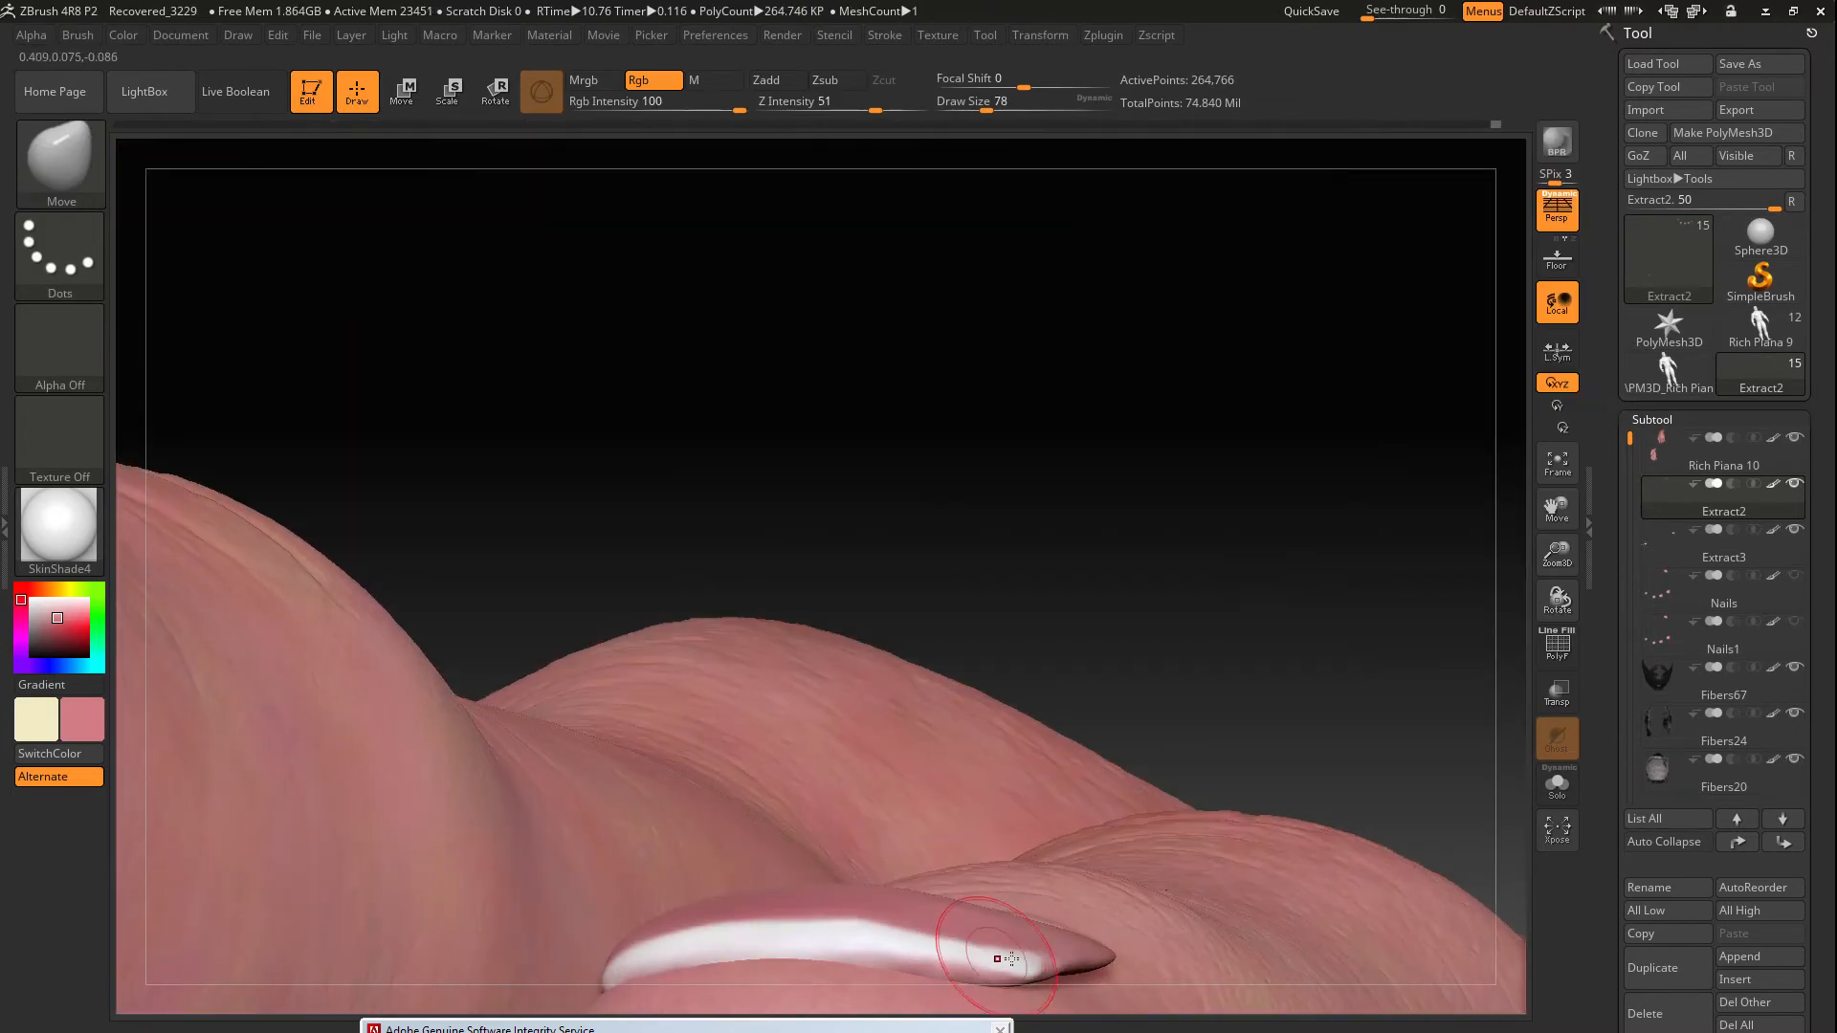
left_click_drag(1022, 969, 1058, 973)
left_click_drag(1244, 766, 1359, 756)
left_click_drag(1157, 898, 1043, 861)
Reshape the nail's outline with the Move brush at draw size 46 and smooth its surface
mouse_move(660, 919)
left_mouse_down()
mouse_move(813, 842)
mouse_move(842, 794)
left_mouse_up()
key("bracketright")
mouse_move(1263, 842)
left_mouse_down()
mouse_move(1158, 966)
mouse_move(834, 799)
left_mouse_up()
mouse_move(833, 799)
right_mouse_down()
mouse_move(1063, 861)
mouse_move(1115, 812)
right_mouse_up()
right_click_drag(1180, 870, 1329, 872)
left_click_drag(1328, 872, 1041, 872, "shift")
right_click_drag(1340, 615, 800, 659)
mouse_move(1113, 479)
right_mouse_down()
mouse_move(717, 536)
mouse_move(1283, 578)
mouse_move(1130, 574)
right_mouse_up()
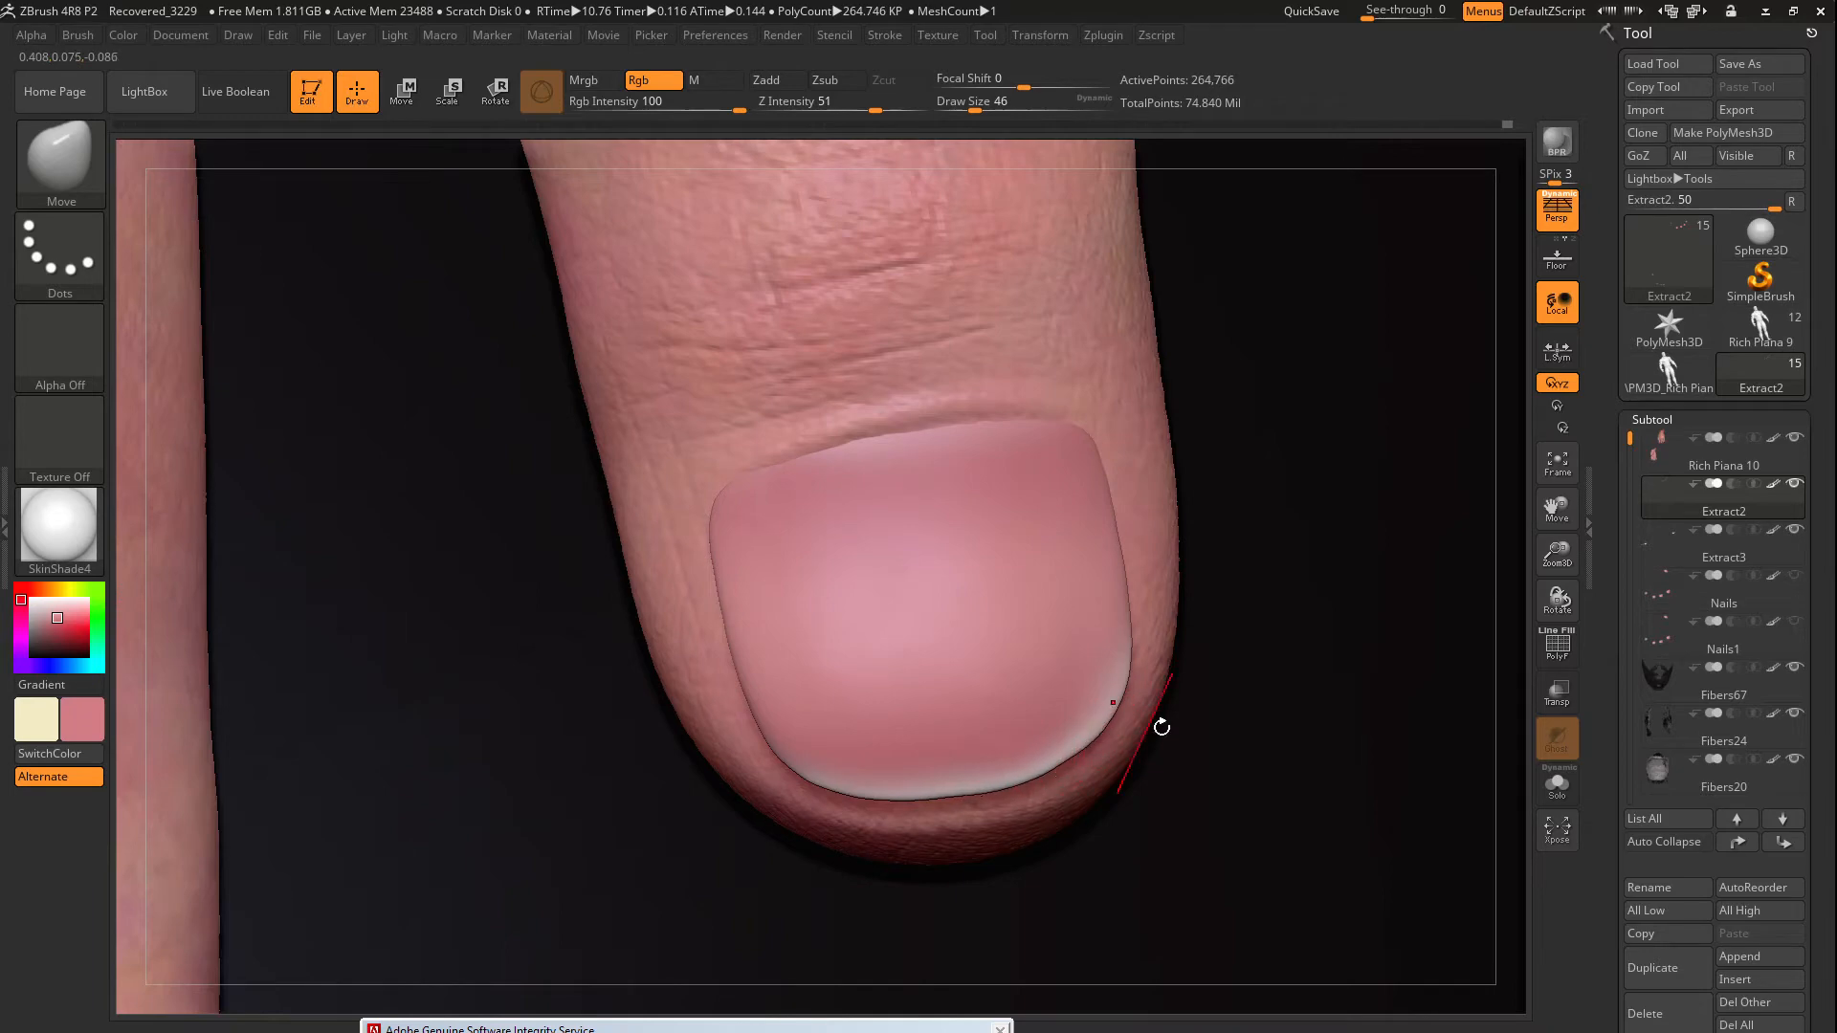
Adjust the neighbouring fingernails' edges with the Move brush at draw size 46
mouse_move(798, 472)
right_mouse_down()
mouse_move(840, 513)
mouse_move(888, 763)
mouse_move(851, 746)
mouse_move(1336, 807)
right_mouse_up()
left_click(1653, 420)
left_click(1654, 443)
mouse_move(1337, 670)
right_mouse_down()
mouse_move(1149, 565)
mouse_move(785, 727)
mouse_move(1034, 758)
right_mouse_up()
mouse_move(828, 766)
right_mouse_down()
mouse_move(676, 765)
mouse_move(1570, 578)
mouse_move(1493, 660)
right_mouse_up()
left_click_drag(665, 737, 684, 718)
right_click_drag(698, 728, 1195, 904)
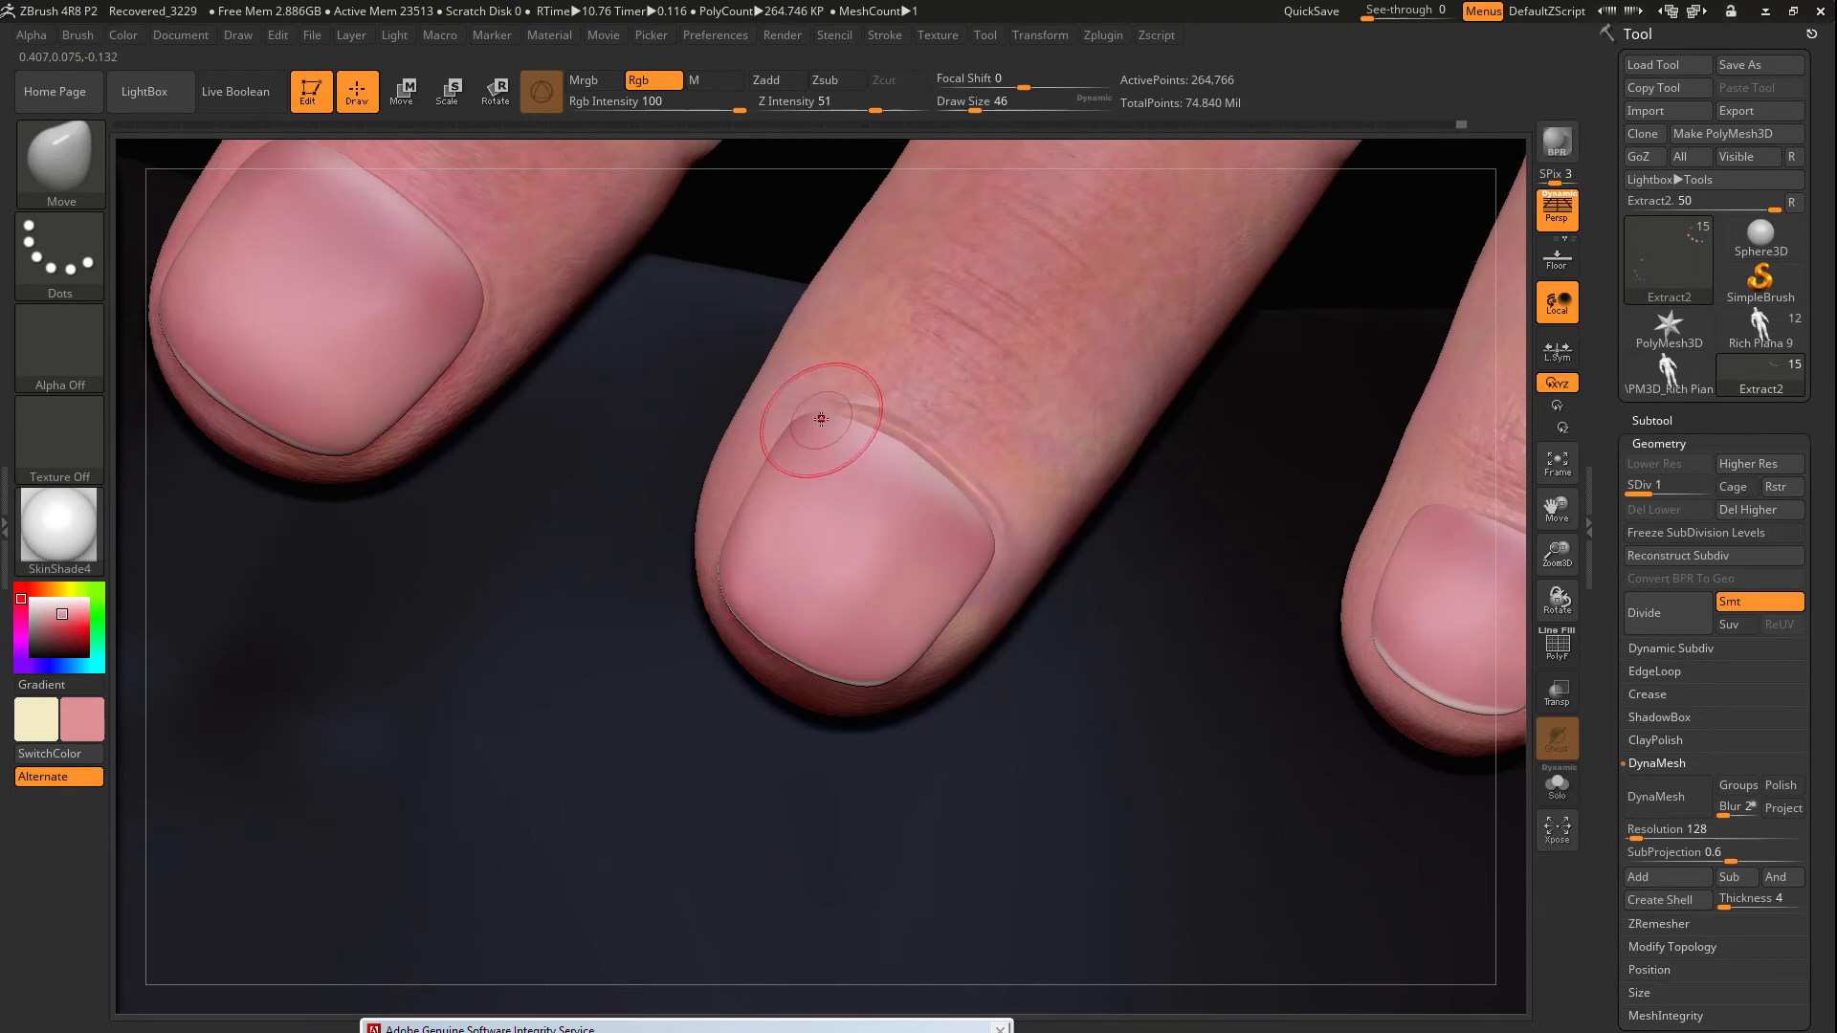
mouse_move(821, 418)
right_mouse_down()
mouse_move(738, 574)
mouse_move(561, 818)
mouse_move(902, 430)
right_mouse_up()
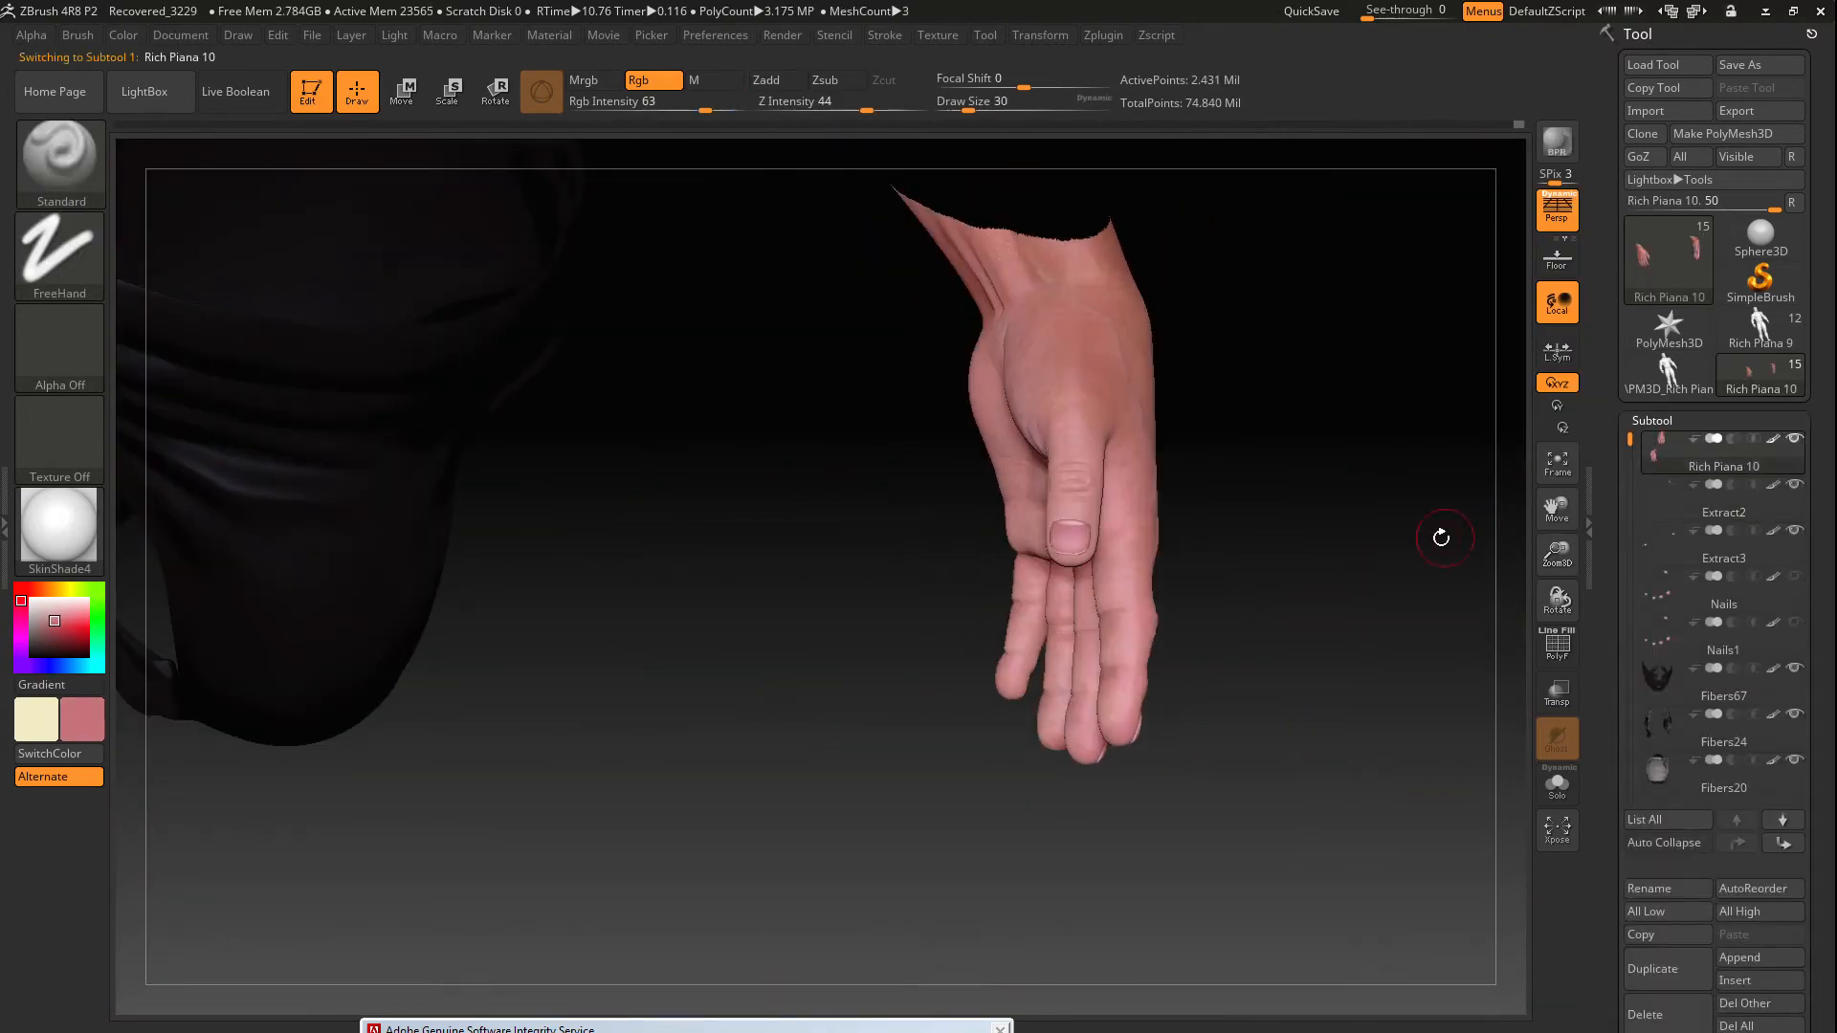
Unhide the whole body of the Rich Piana 10 subtool
key("ctrl+shift")
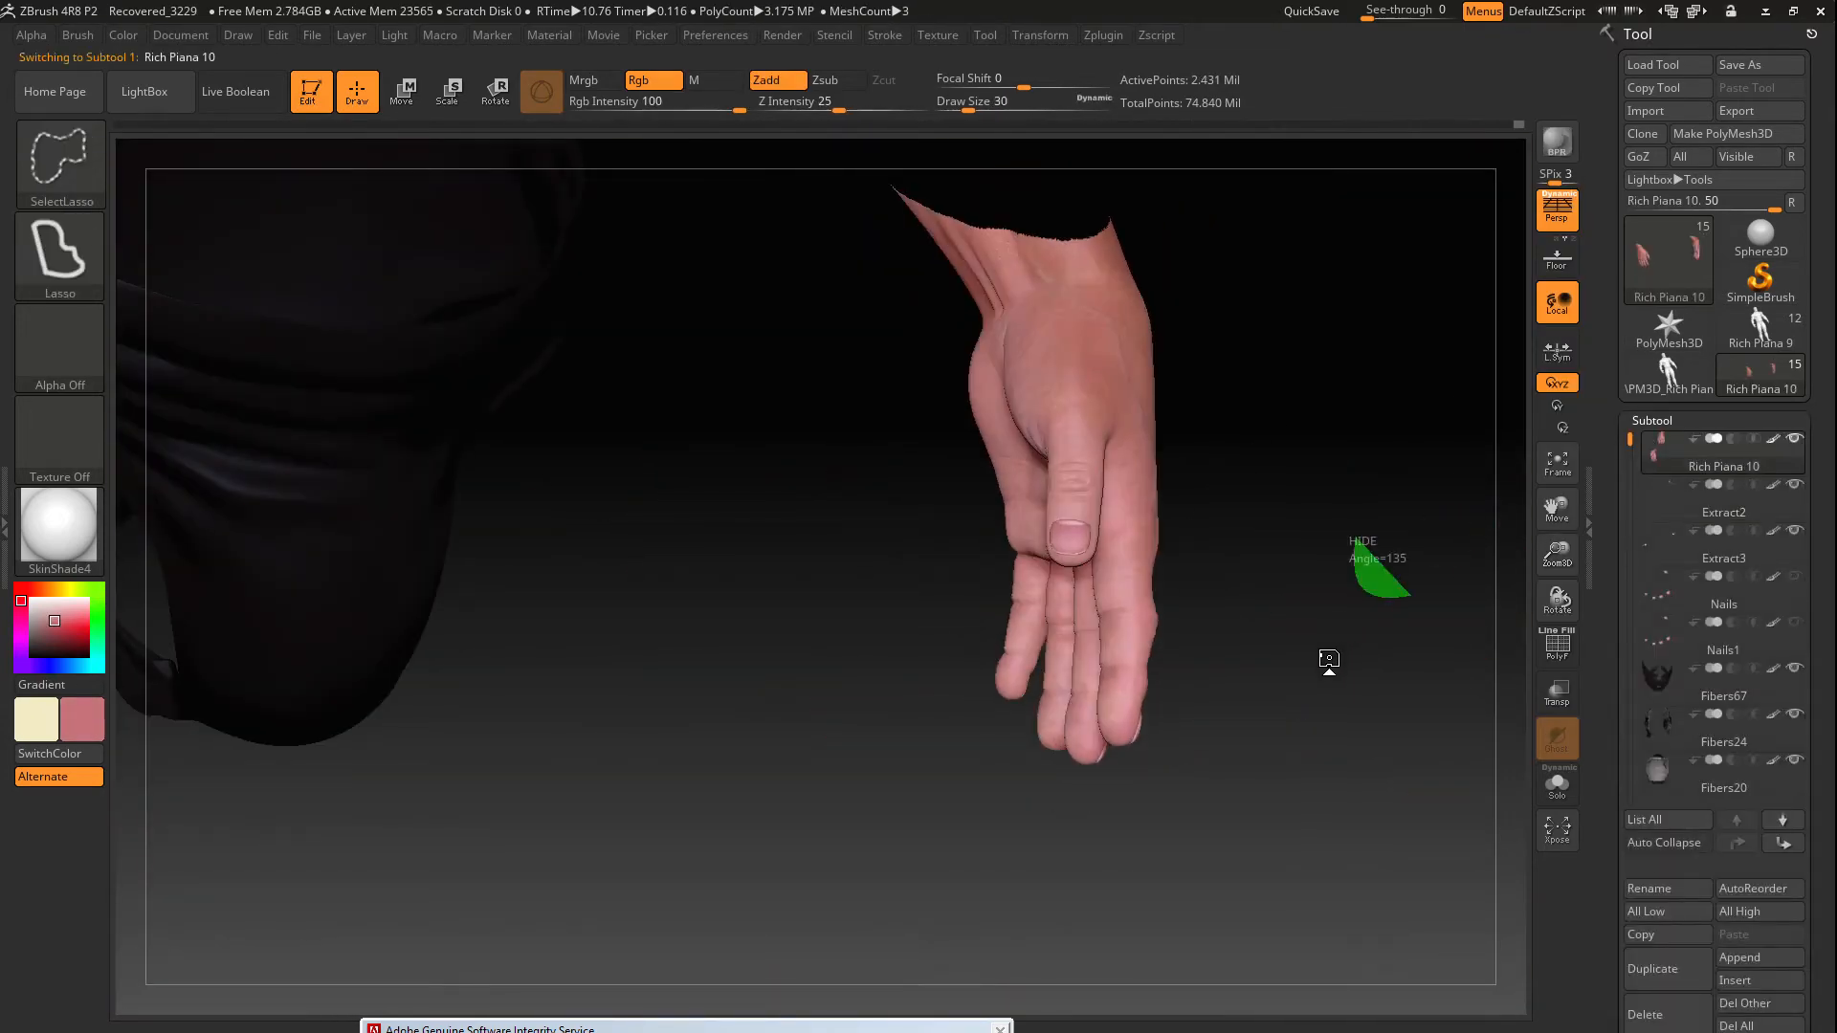
left_click_drag(1322, 656, 1321, 649, "ctrl+shift")
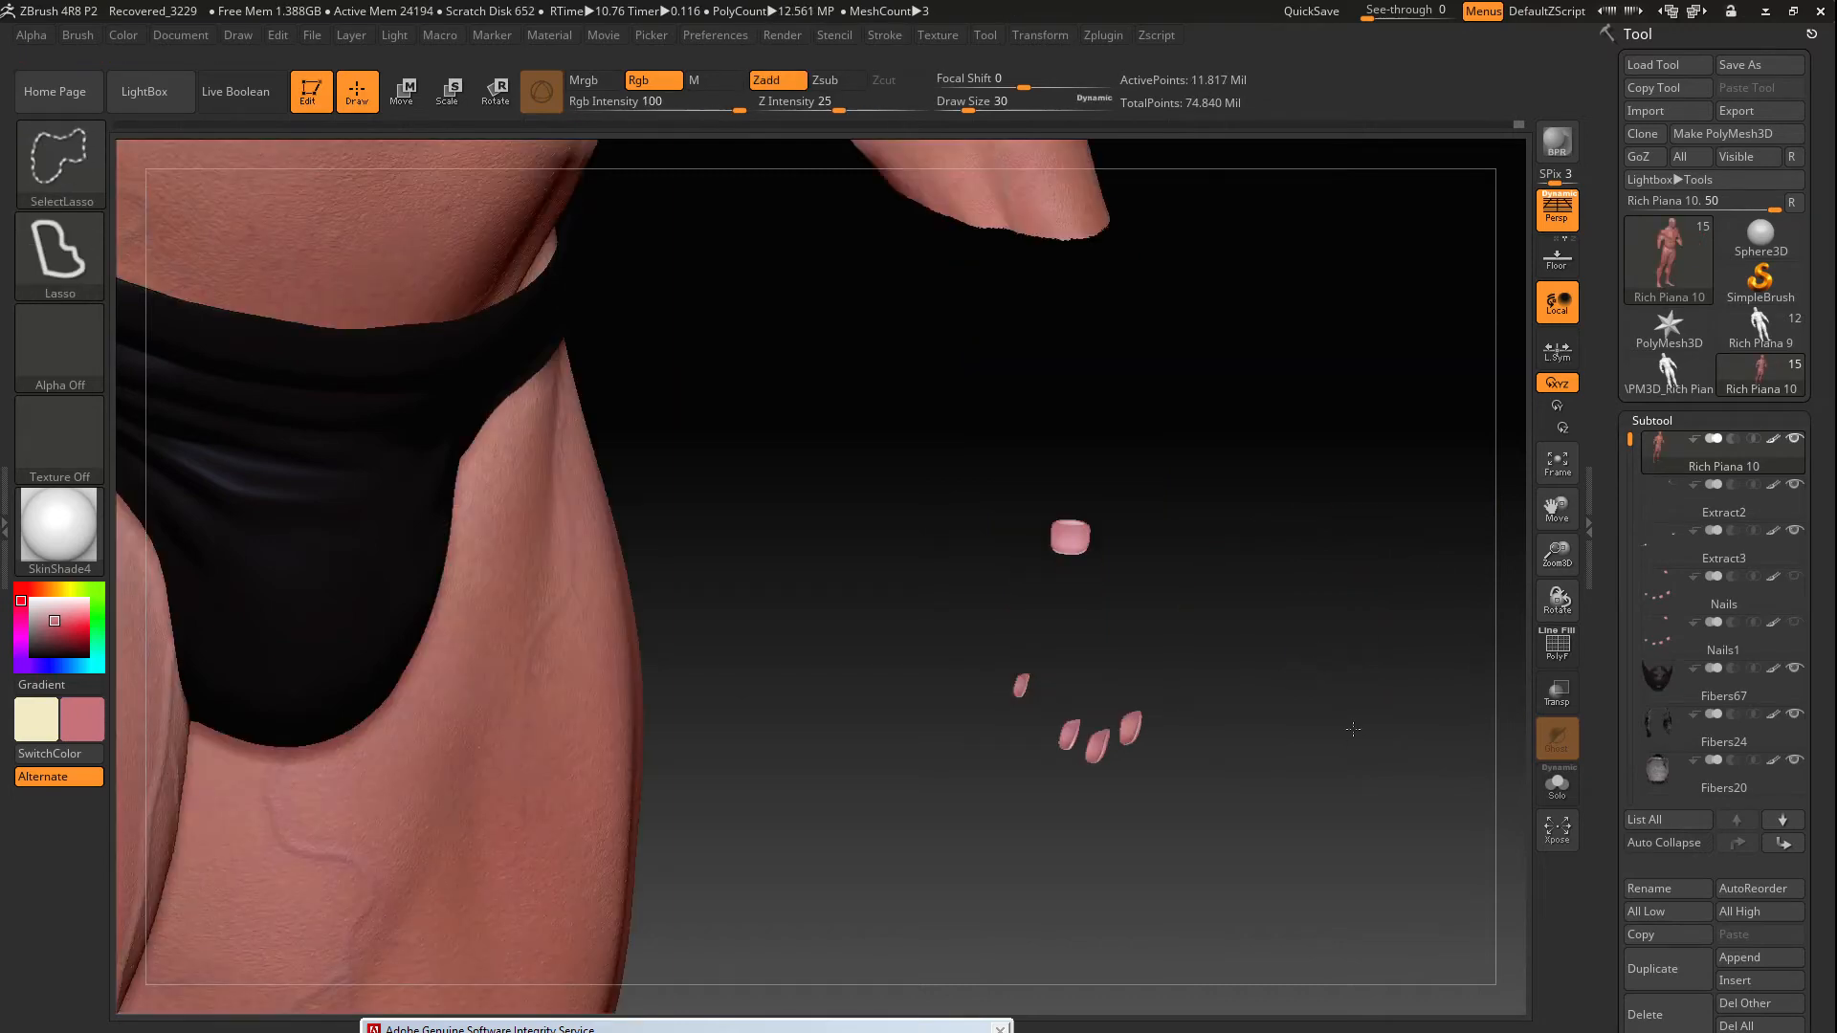
left_click(1440, 627, "ctrl+shift")
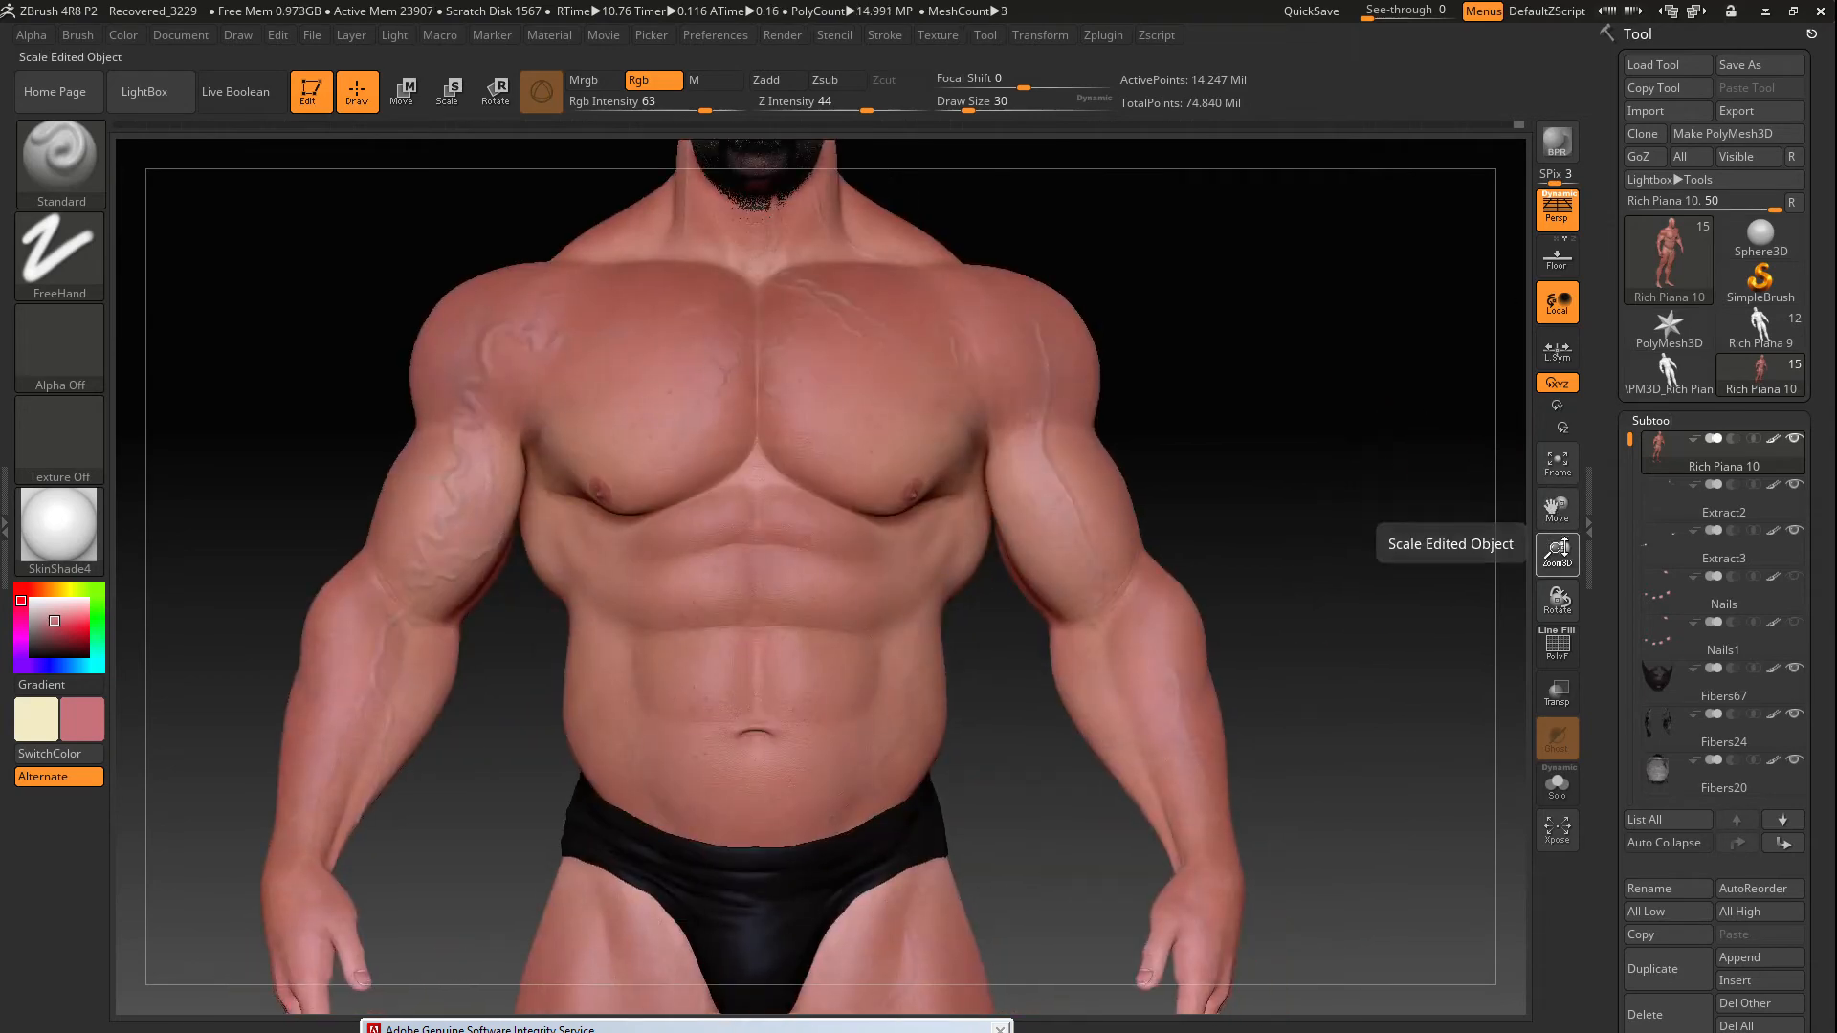
left_click_drag(1565, 547, 1531, 595)
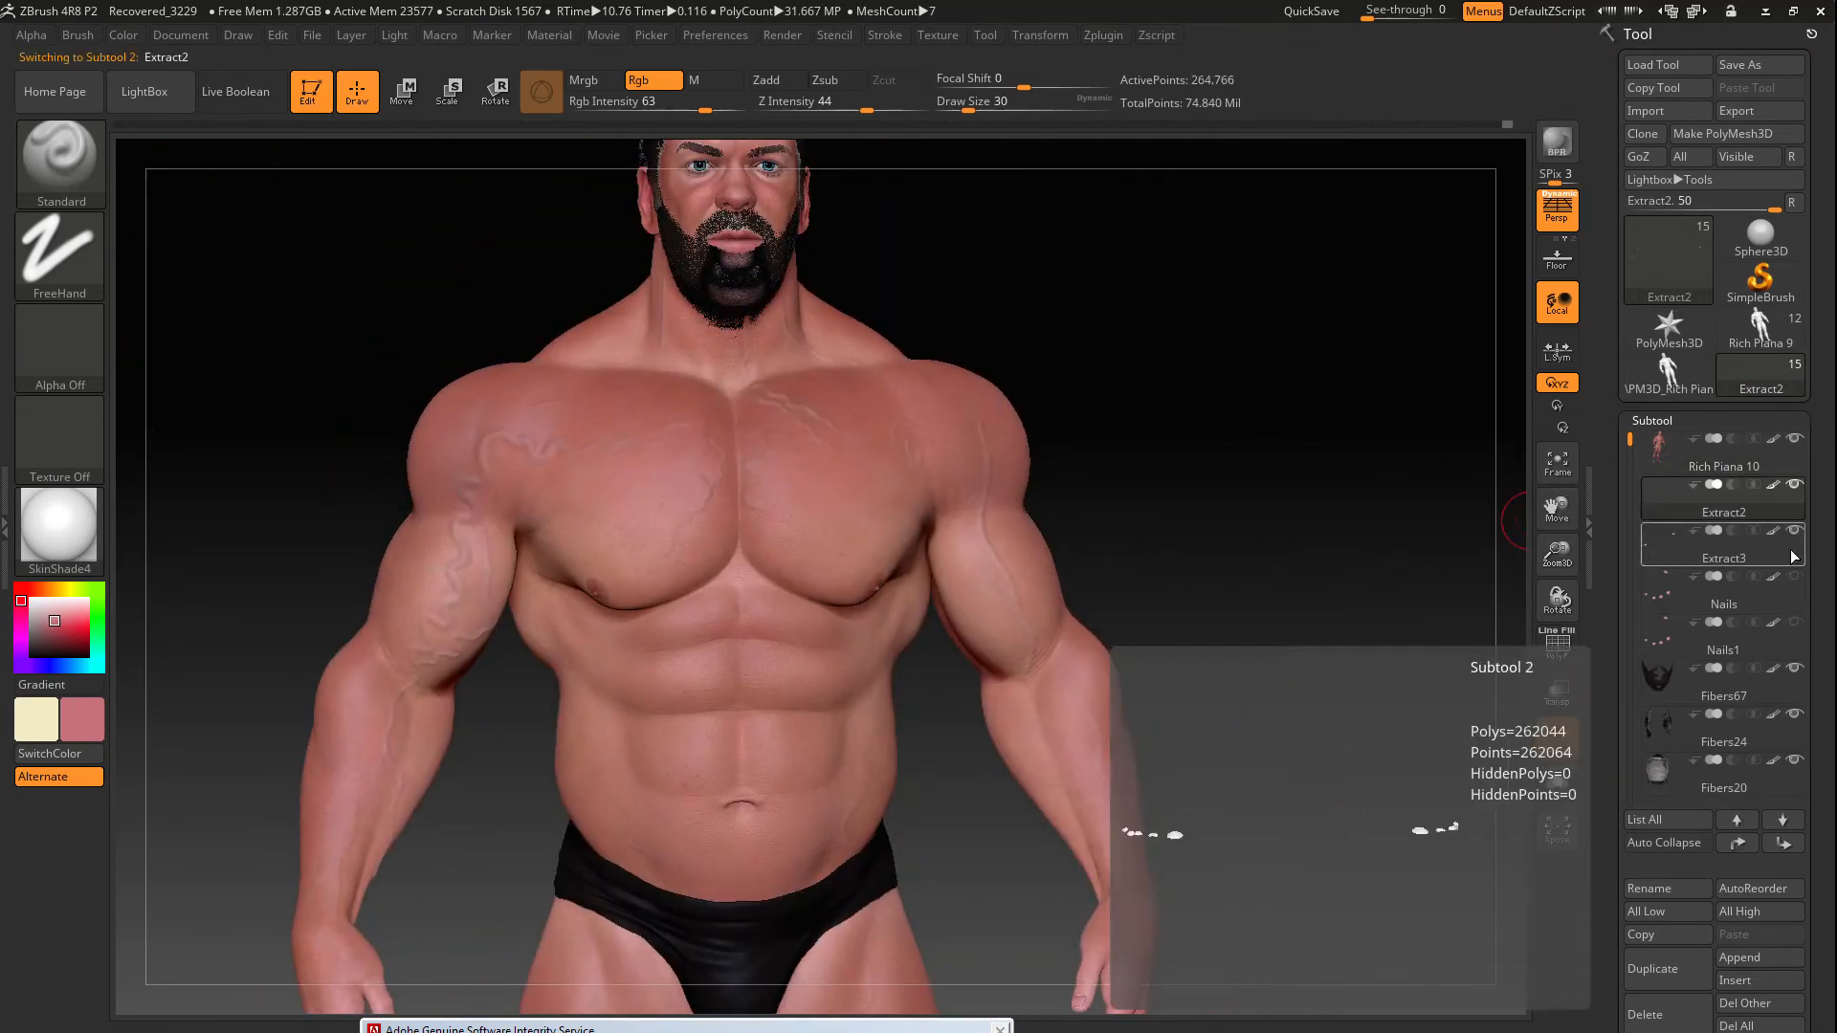
Delete the old Nails and Nails1 subtools and select Extract2
left_click(1718, 592)
left_click(1645, 1015)
left_click(1490, 841)
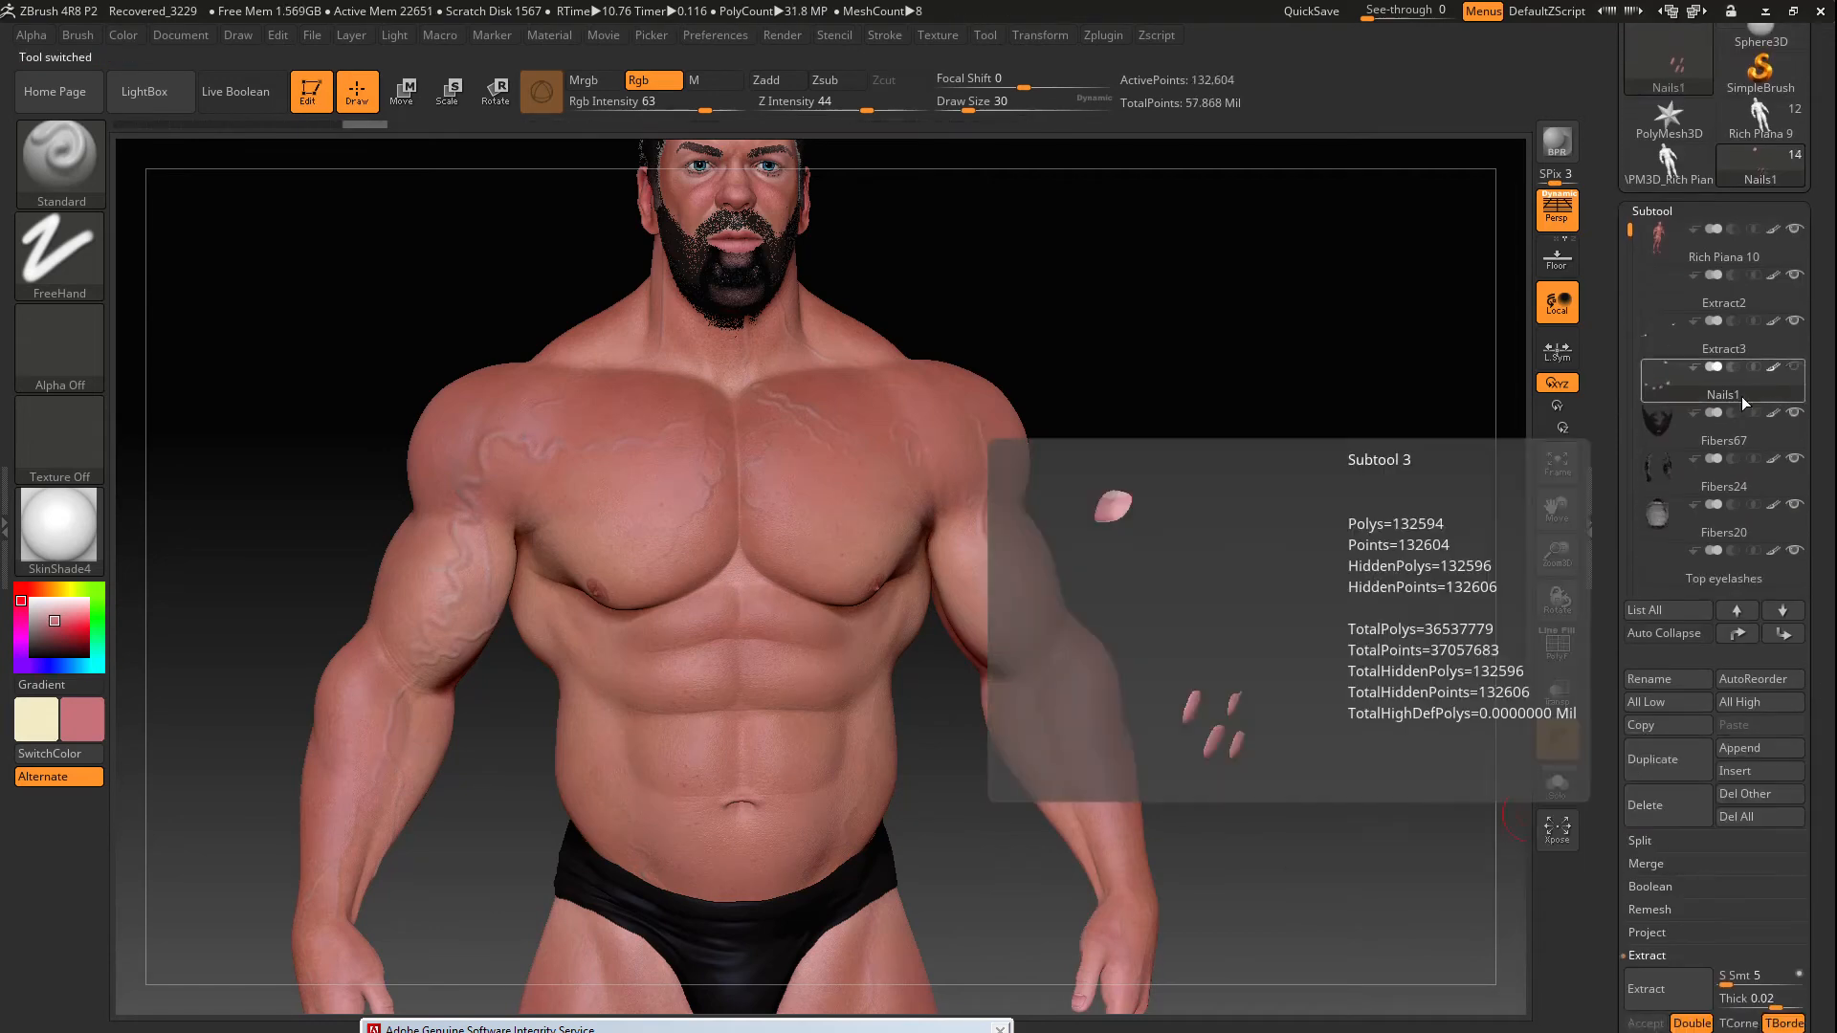
left_click(1648, 804)
left_click_drag(1818, 287, 1818, 367)
left_click(1788, 367)
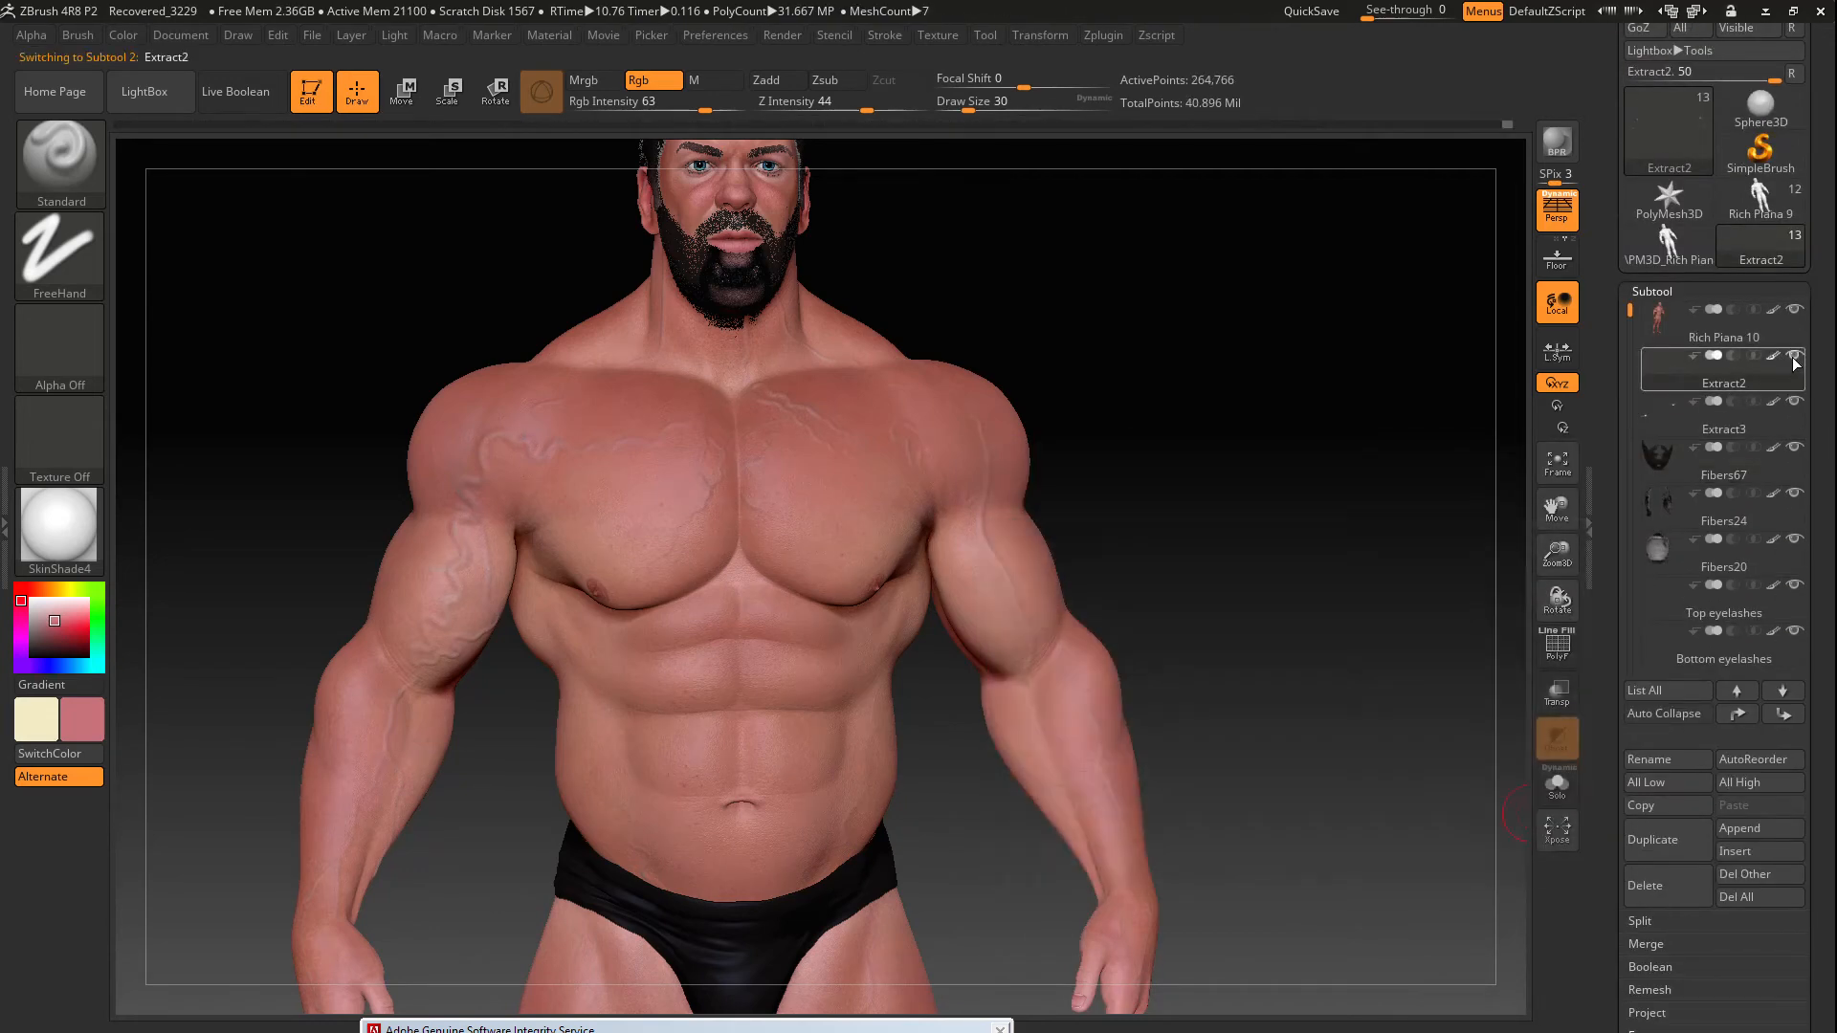
Rename the Extract2 fingernail subtool as Nails
left_click_drag(1558, 509, 1589, 191)
left_click_drag(1558, 552, 1560, 688)
left_click(1777, 332)
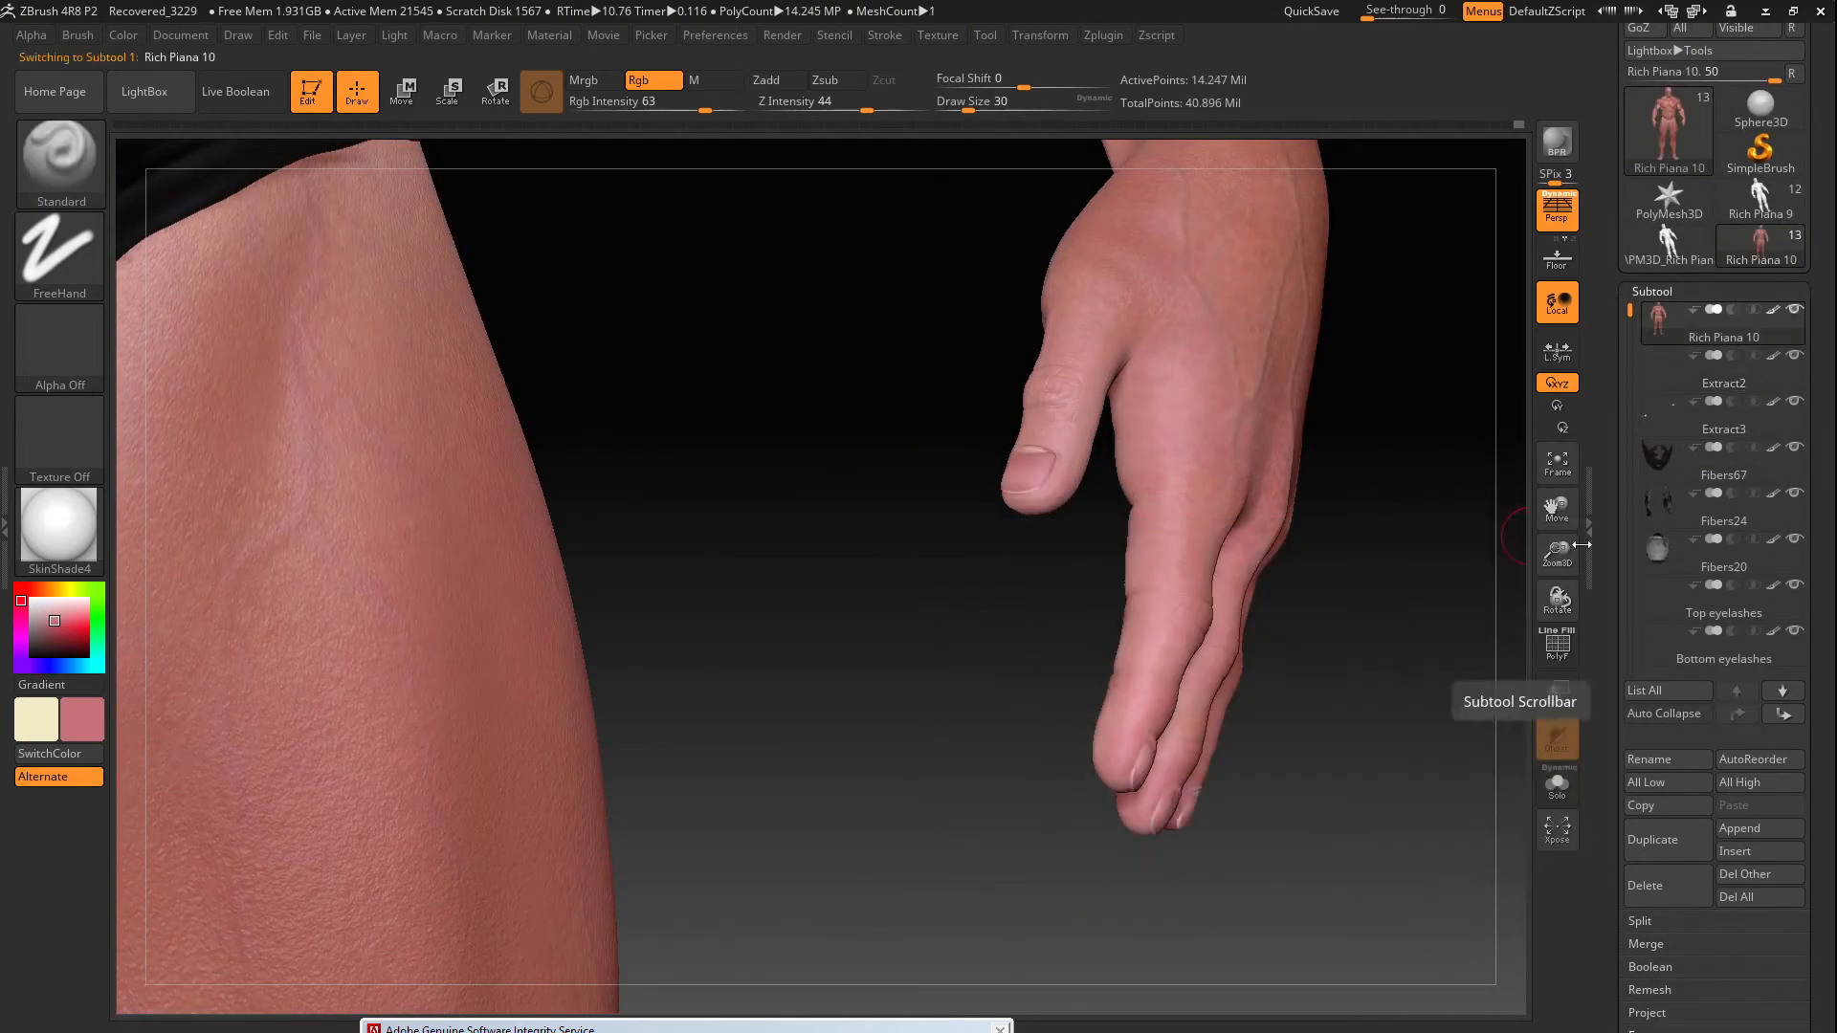
left_click_drag(1558, 601, 1617, 603)
left_click_drag(1558, 509, 1553, 645)
left_click_drag(1558, 552, 1440, 484)
left_click_drag(1558, 601, 1542, 784)
left_click(1791, 384)
left_click(1649, 759)
type("Nails")
key("Return")
Switch to the Extract3 toenail subtool with a sampled pink colour and a draw size of 226
left_click_drag(1558, 509, 1801, 464)
left_click(1692, 422)
left_click_drag(1558, 600, 1675, 612)
key("c")
left_click_drag(1558, 509, 1627, 124)
left_click_drag(1295, 599, 1295, 670)
left_click_drag(1558, 509, 1492, 669)
left_click_drag(1558, 552, 1558, 651)
left_click_drag(1558, 509, 1760, 449)
mouse_move(790, 694)
left_mouse_down()
mouse_move(878, 667)
mouse_move(605, 666)
left_mouse_up()
left_click(1018, 107)
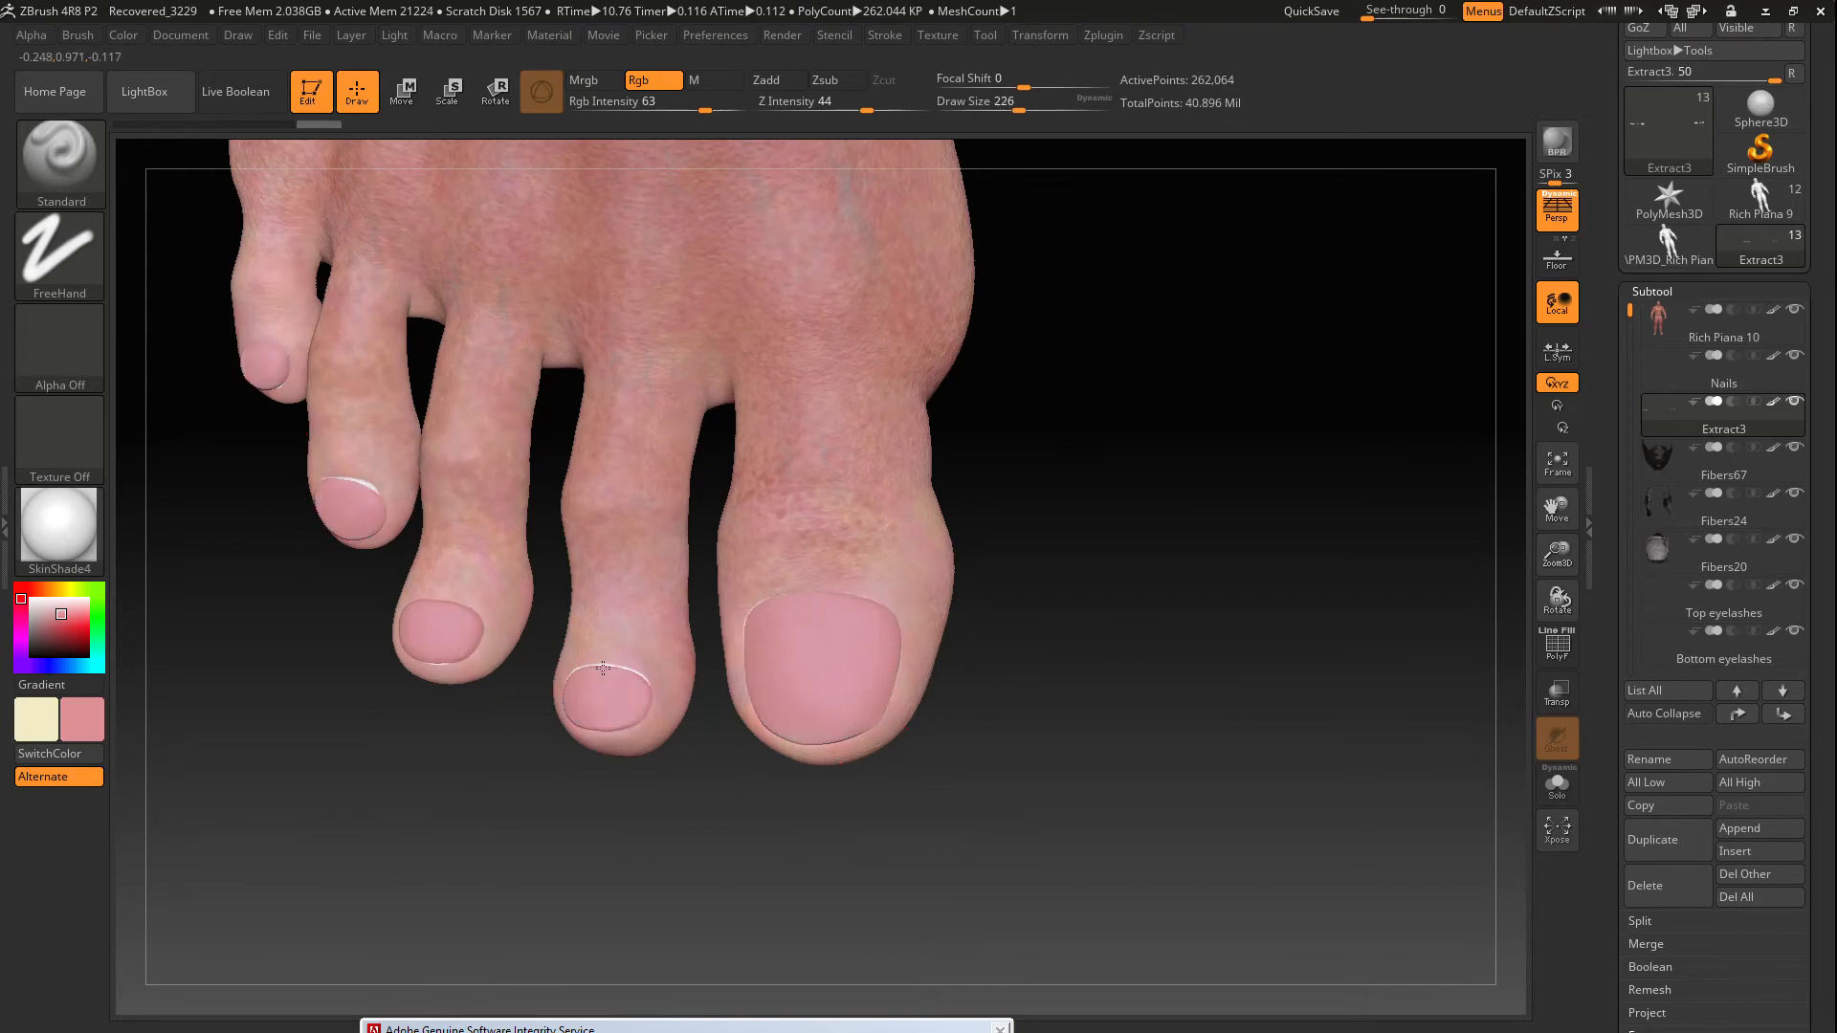
left_click(1717, 326)
key("ctrl")
key("ctrl+z")
left_click(1770, 428)
Reshape the big toenail's front edge and sides with the Move brush to fit the toe
left_click_drag(1558, 552, 1558, 660)
left_click_drag(1325, 766, 1330, 579)
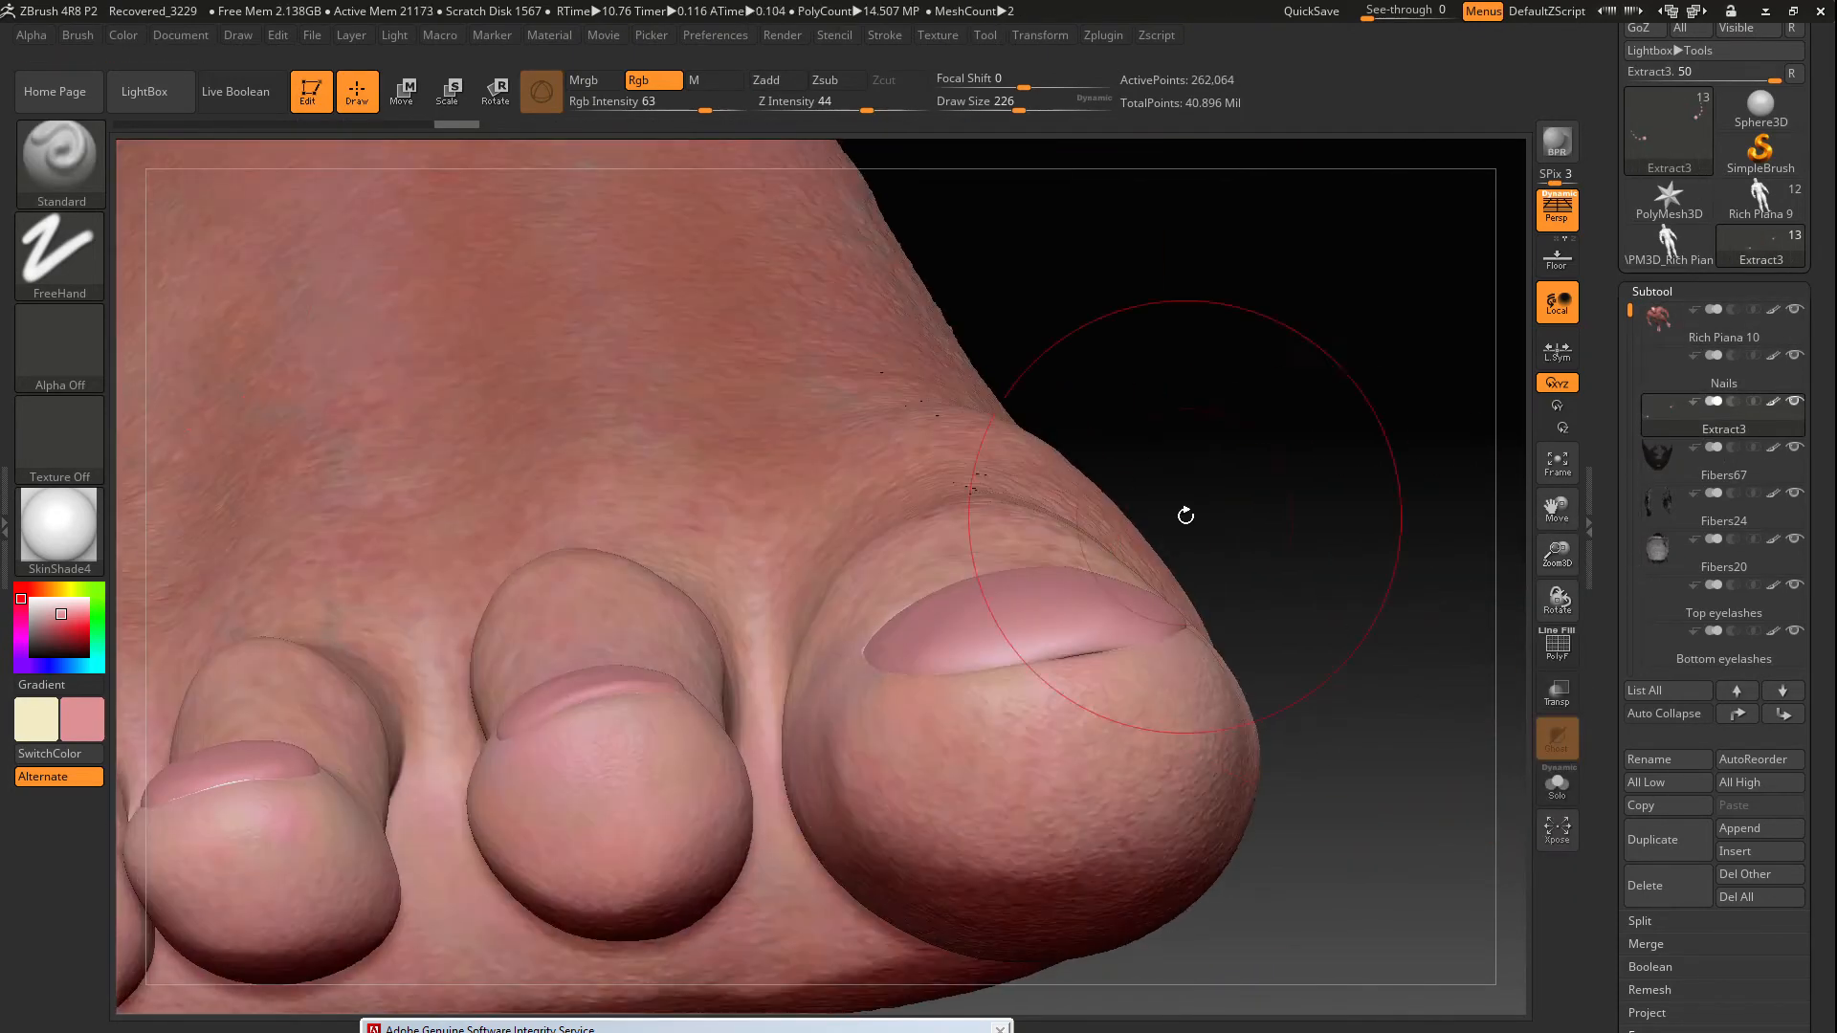
key("b")
key("m")
key("v")
left_click_drag(1255, 468, 1258, 703)
left_click_drag(1120, 644, 1131, 627)
left_click_drag(1149, 561, 1159, 563)
mouse_move(1268, 584)
left_mouse_down()
mouse_move(1287, 622)
mouse_move(1259, 613)
left_mouse_up()
left_click_drag(936, 663, 951, 676)
left_click_drag(1287, 536, 1267, 584)
key("bracketright")
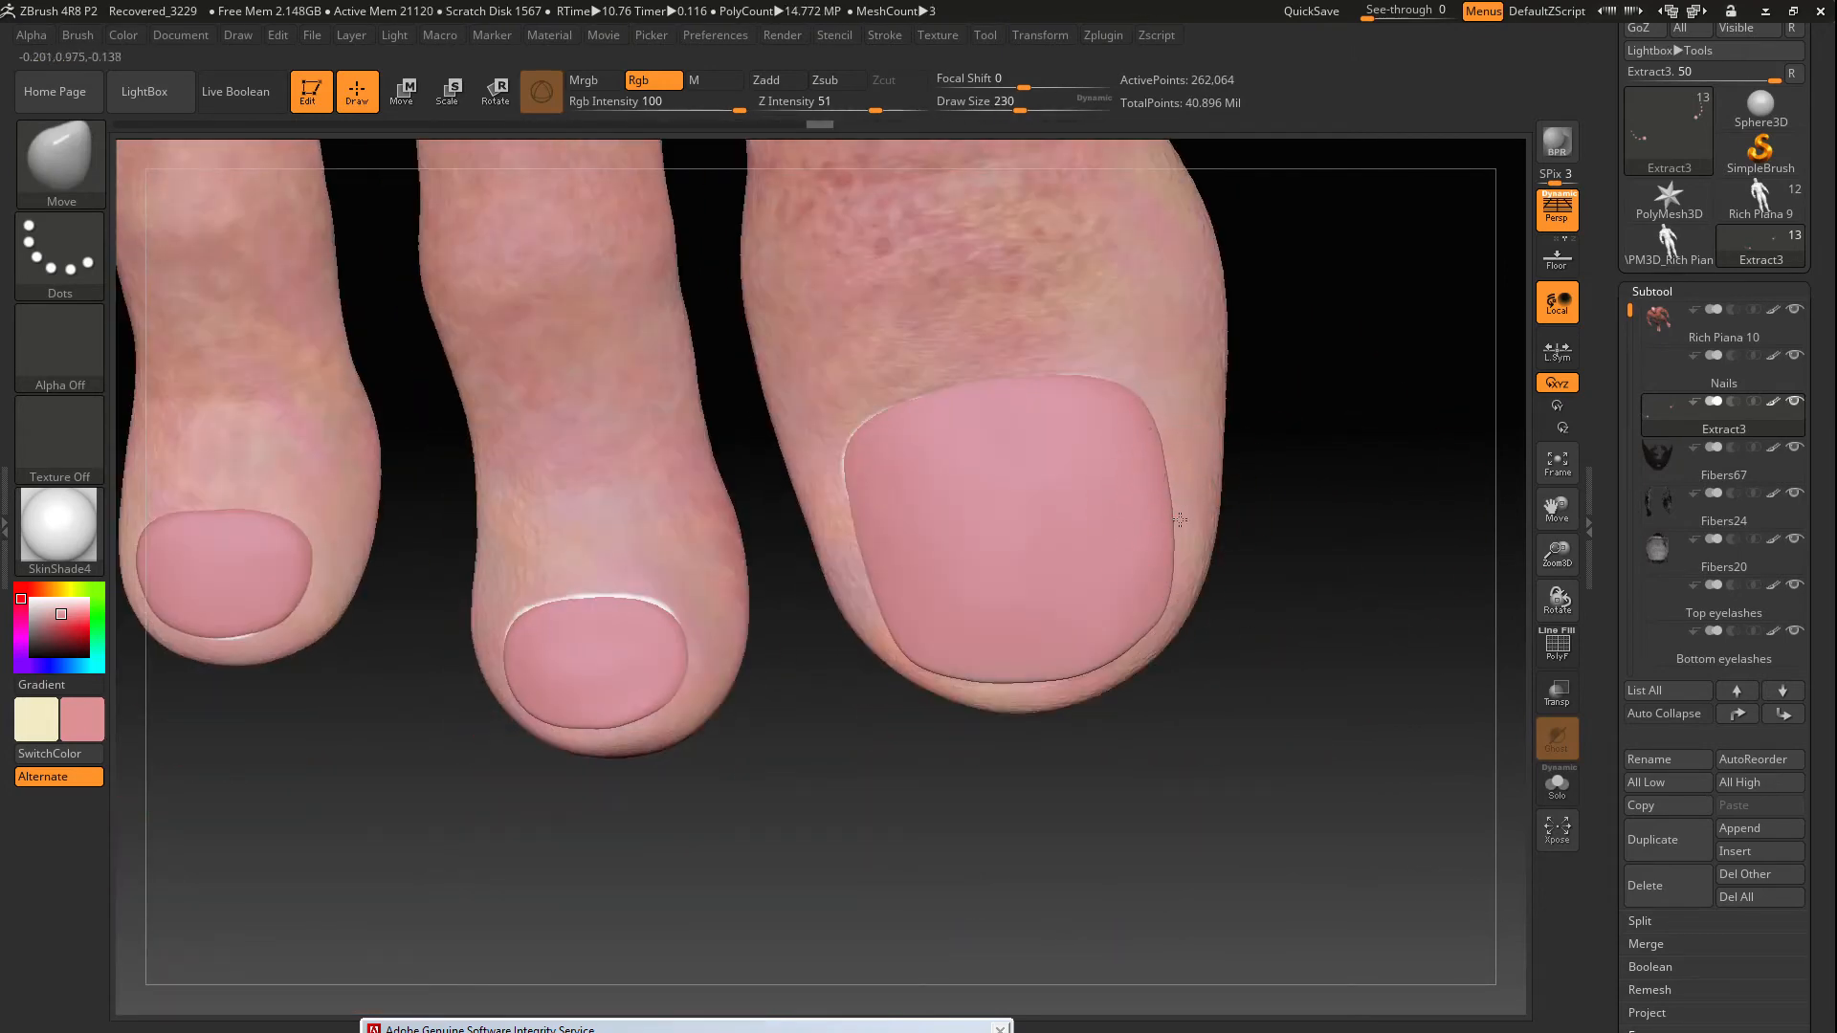
Adjust the edges of the big toenail and the second toenail with the Move brush at draw sizes 158 and 110
left_click_drag(1255, 442, 1160, 427)
left_click_drag(1019, 404, 887, 761)
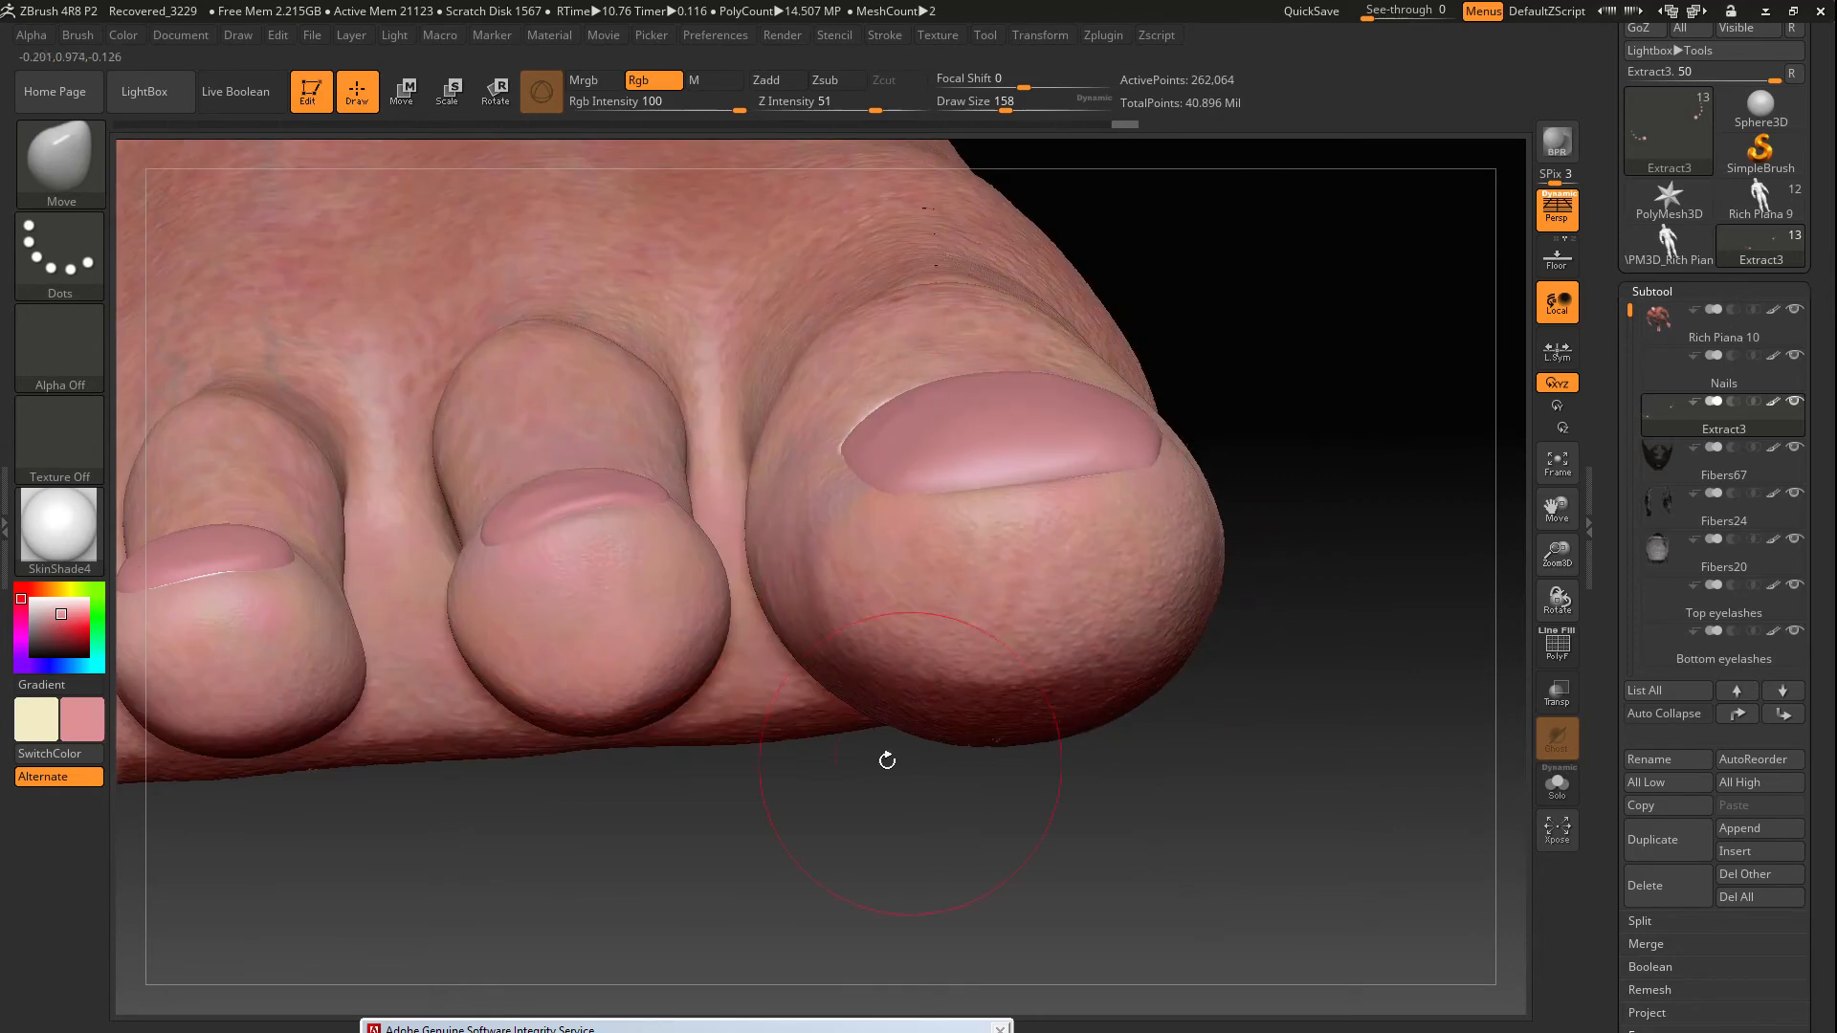
mouse_move(530, 485)
right_mouse_down()
mouse_move(363, 479)
mouse_move(677, 513)
mouse_move(492, 467)
right_mouse_up()
right_click_drag(335, 623, 549, 689)
left_click_drag(549, 746, 554, 780)
left_click_drag(1558, 557, 1556, 479)
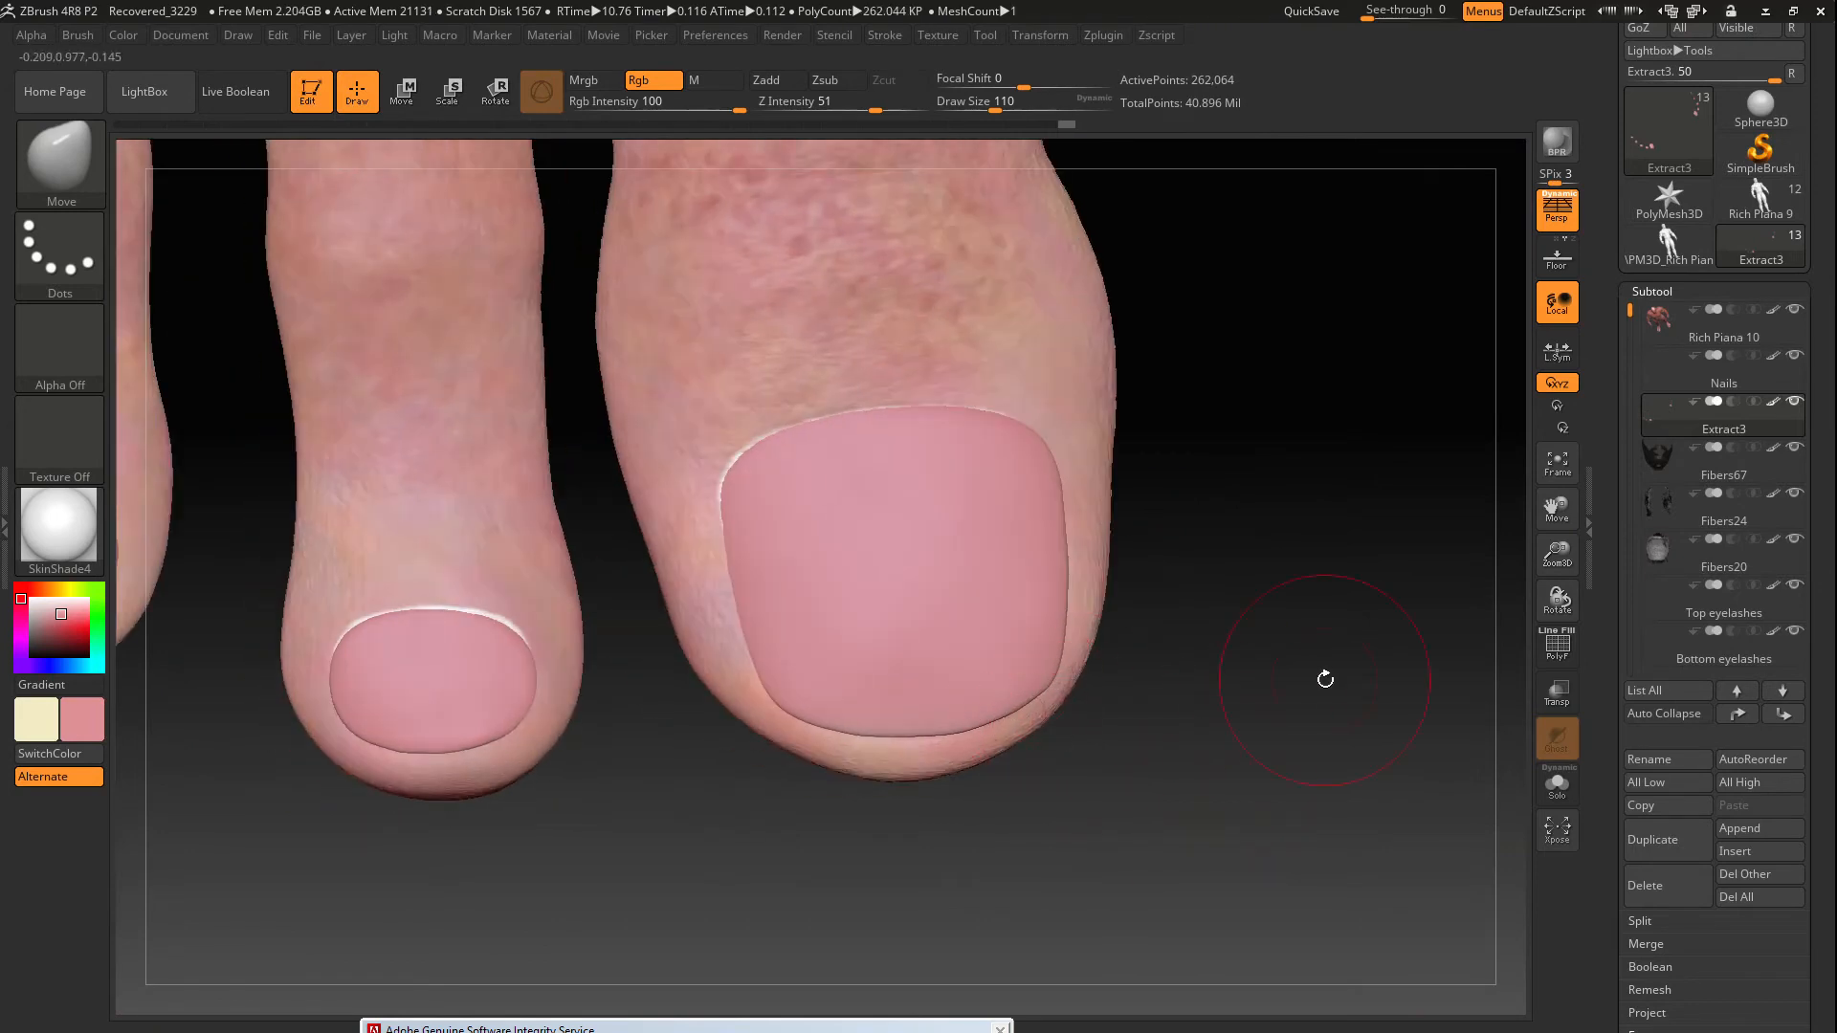
Shade the big toenail's borders in a darker pink with the Standard brush and sample a new colour
left_click(56, 643)
left_click(62, 162)
left_click(272, 181)
mouse_move(751, 469)
left_mouse_down()
mouse_move(991, 402)
mouse_move(753, 660)
left_mouse_up()
mouse_move(756, 459)
left_mouse_down()
mouse_move(1034, 427)
mouse_move(1060, 670)
left_mouse_up()
mouse_move(763, 501)
left_mouse_down()
mouse_move(751, 706)
mouse_move(1053, 680)
left_mouse_up()
key("c")
key("c")
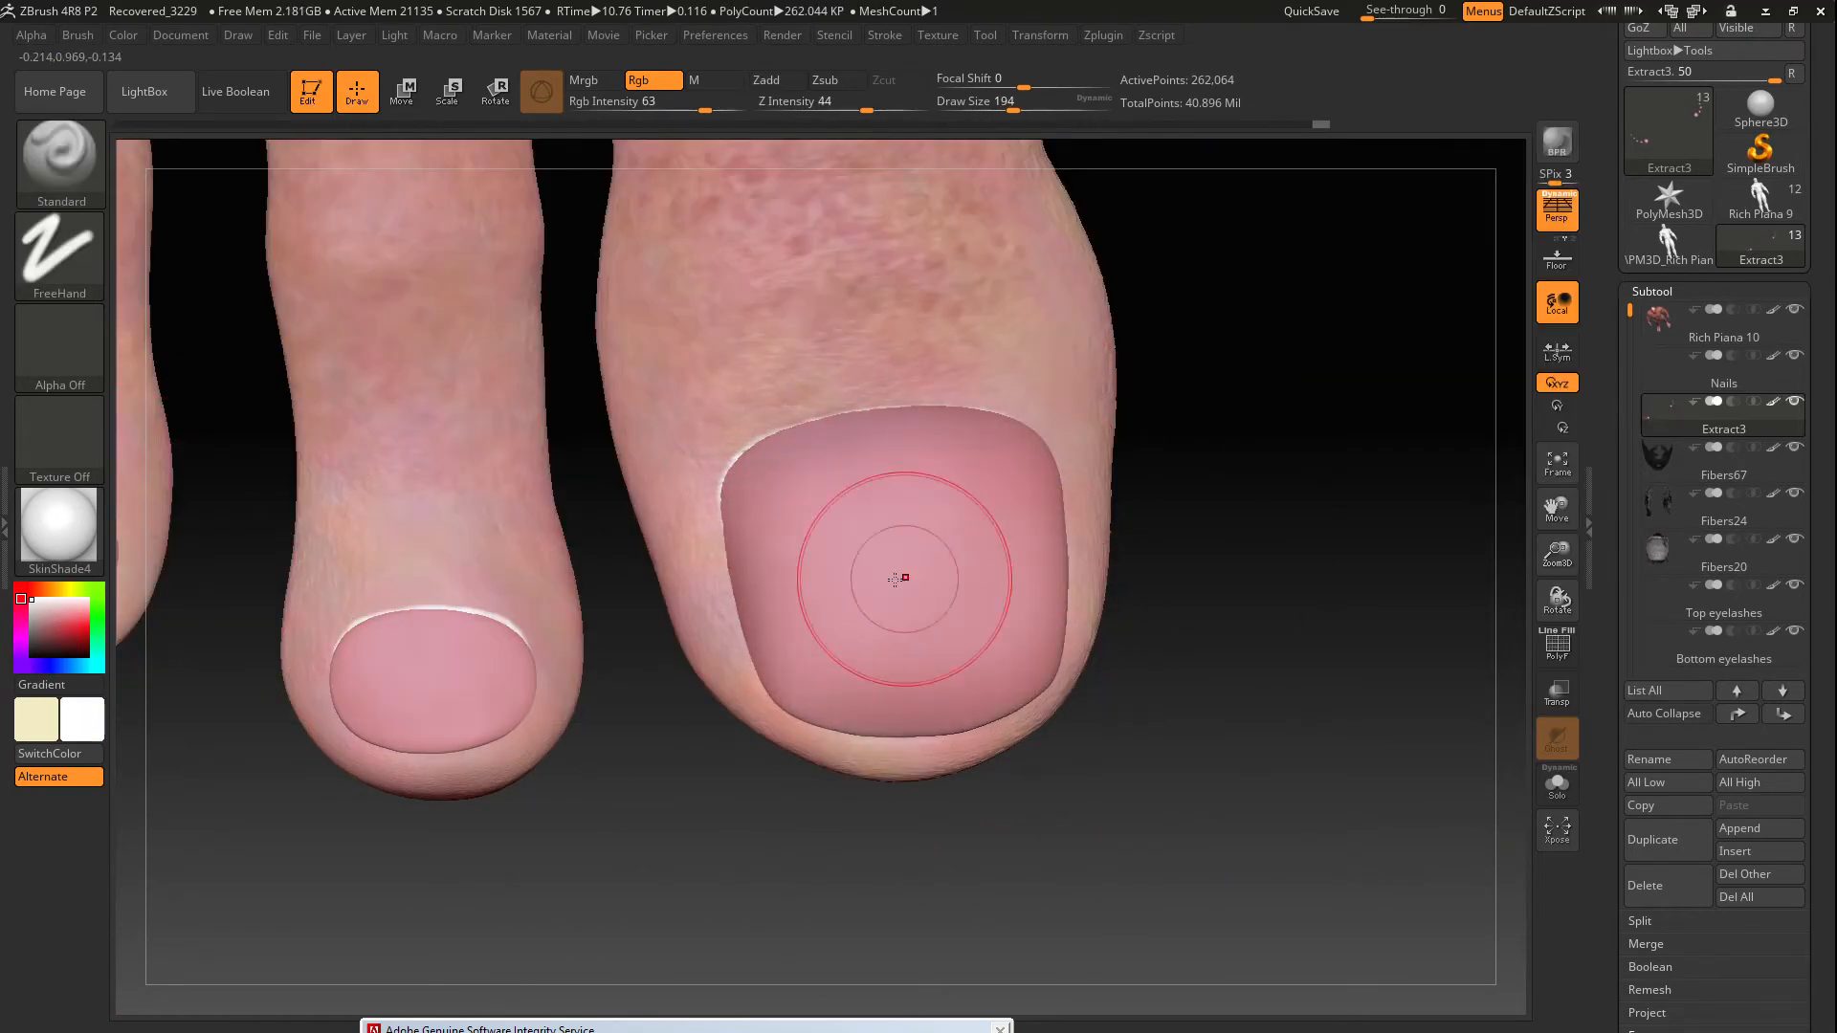
Paint a white lunula at the base of the big toenail, undoing the unwanted strokes and clearing the mask
left_click_drag(895, 579, 949, 439)
mouse_move(752, 450)
left_mouse_down()
mouse_move(995, 427)
mouse_move(1028, 445)
mouse_move(792, 477)
mouse_move(990, 421)
mouse_move(785, 432)
left_mouse_up()
key("ctrl+z")
key("ctrl+z")
left_click_drag(1187, 651, 1218, 676, "ctrl")
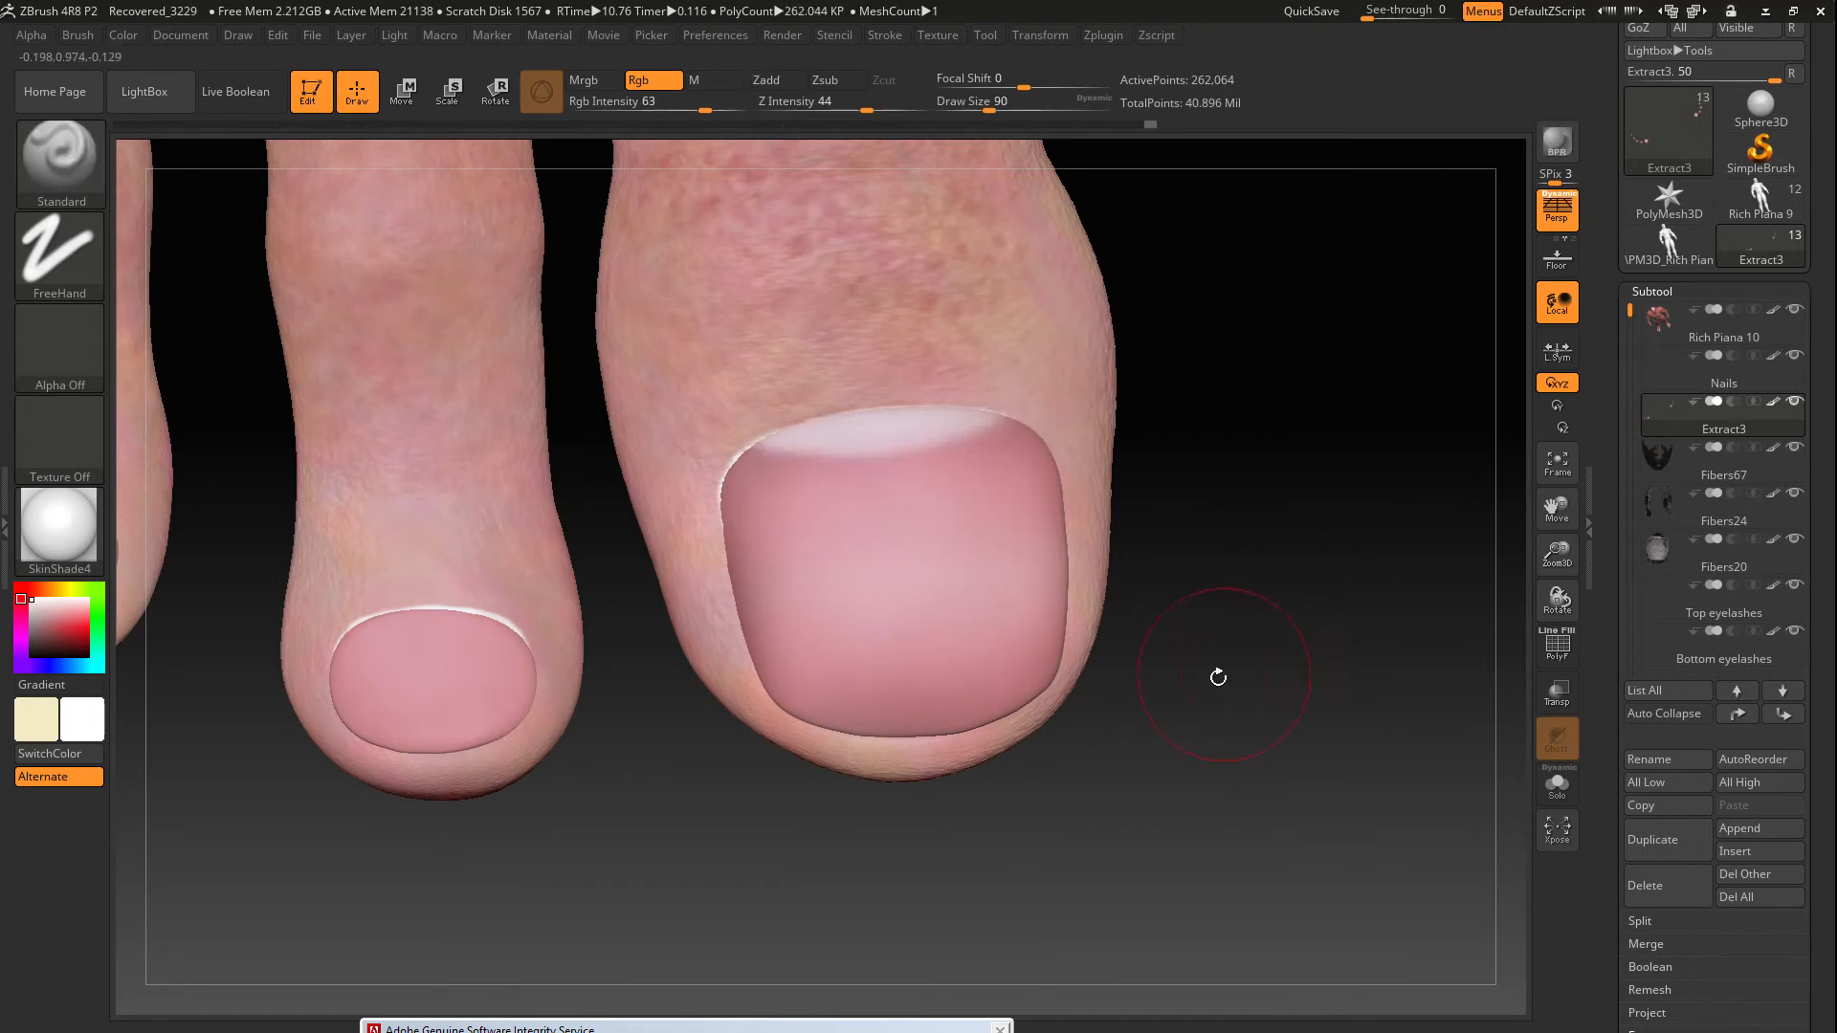
right_click_drag(847, 697, 856, 660)
right_click_drag(856, 660, 861, 746, "ctrl")
left_click_drag(856, 747, 1181, 723)
key("ctrl+z")
Paint a white free edge along the big toenail's front rim with the Standard brush at RGB intensity 63
mouse_move(751, 655)
left_mouse_down()
mouse_move(857, 743)
mouse_move(1227, 713)
left_mouse_up()
mouse_move(1038, 708)
right_mouse_down()
mouse_move(1272, 705)
mouse_move(1030, 699)
right_mouse_up()
right_click_drag(721, 580, 1033, 743)
key("]")
left_click_drag(1287, 402, 1254, 636)
mouse_move(1316, 612)
right_mouse_down("ctrl")
mouse_move(1321, 479)
mouse_move(1270, 603)
mouse_move(1244, 546)
right_mouse_up("ctrl")
right_click_drag(1244, 545, 1234, 679, "ctrl")
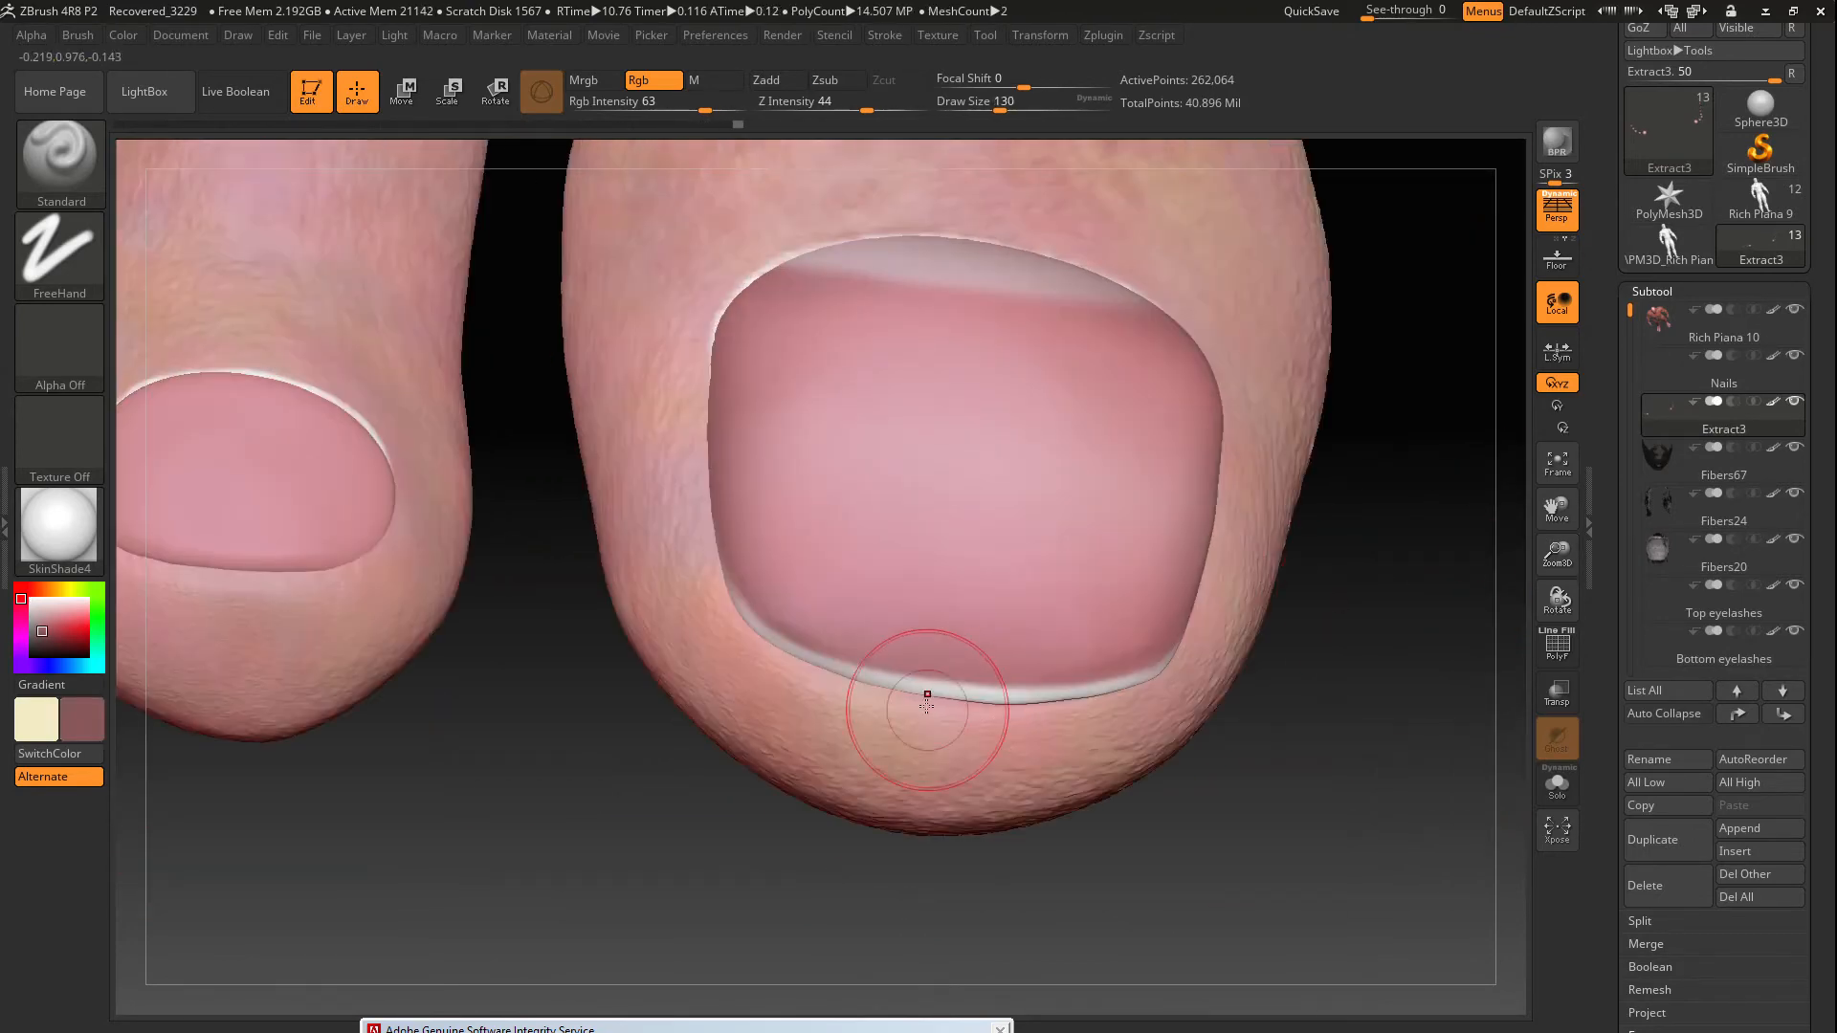
Shade the borders of the second and third toenails in a darker pink with the Standard brush, up to draw size 74
right_click_drag(551, 706, 784, 870)
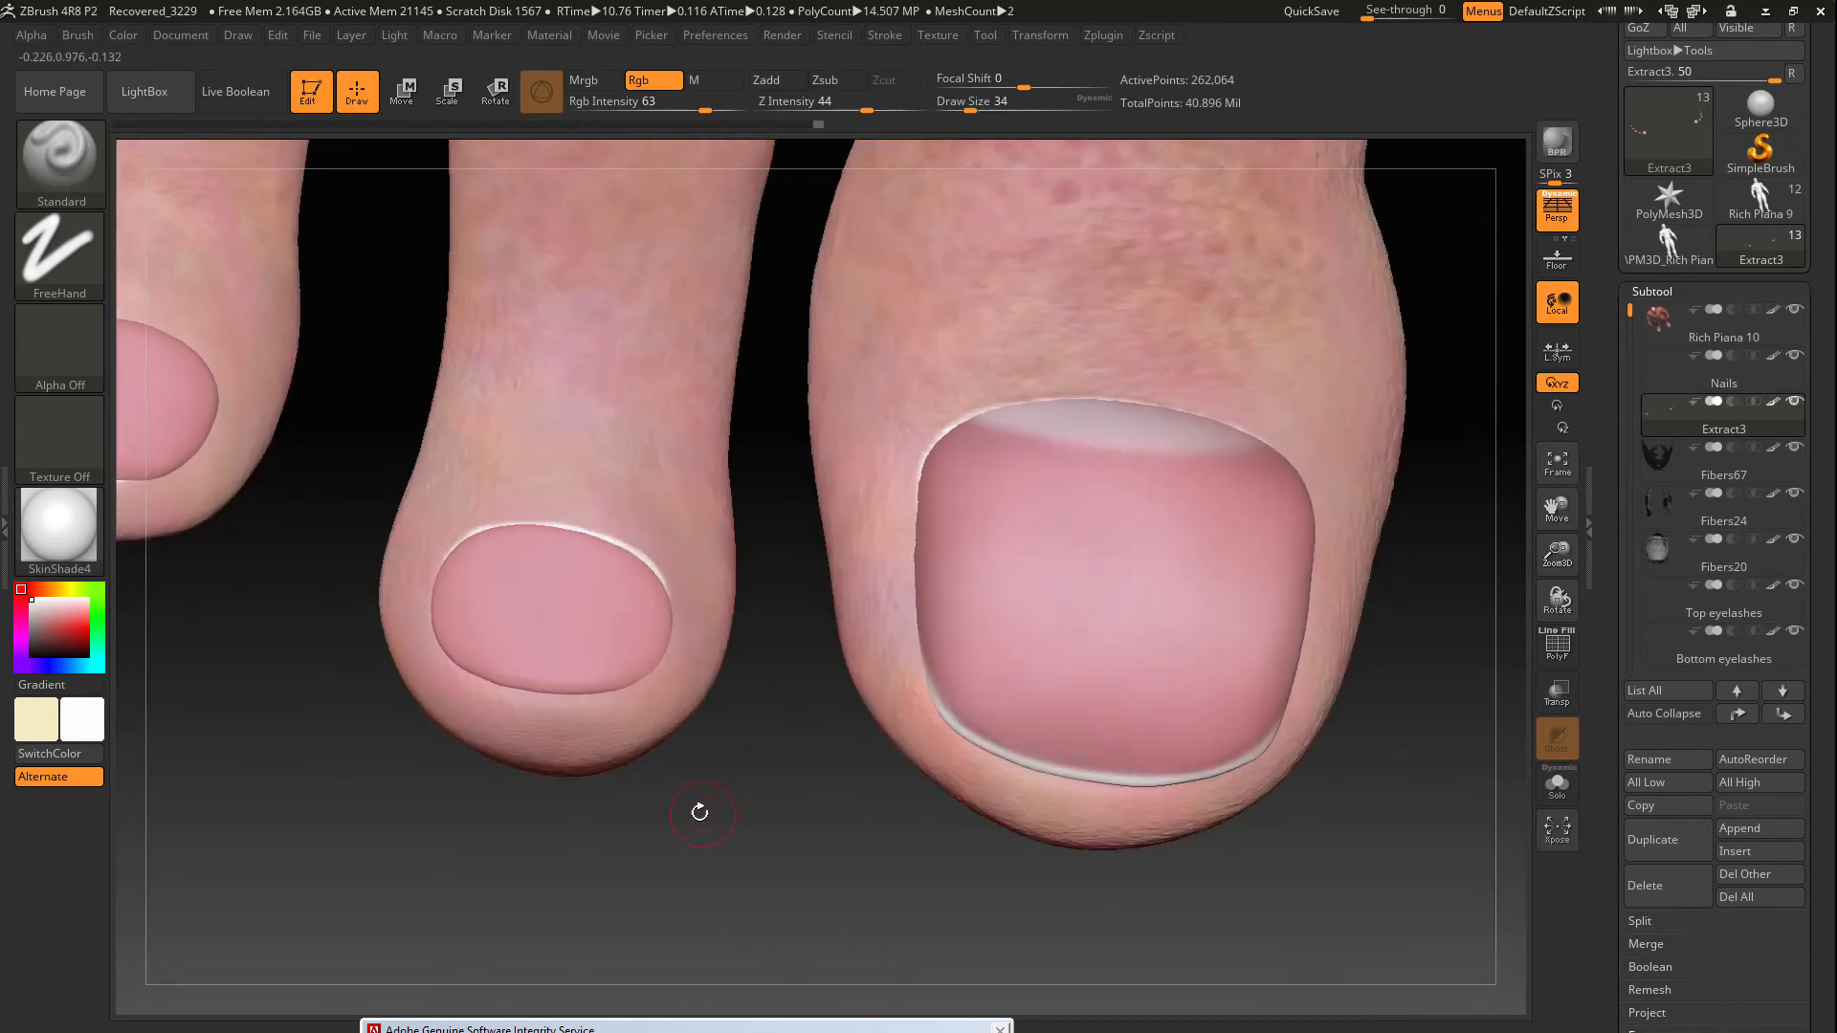
key("c")
key("bracketright")
left_click_drag(612, 674, 664, 598)
mouse_move(478, 536)
left_mouse_down()
mouse_move(443, 566)
mouse_move(450, 550)
left_mouse_up()
mouse_move(564, 632)
right_mouse_down()
mouse_move(594, 697)
mouse_move(918, 794)
right_mouse_up()
right_click_drag(442, 417, 521, 421)
left_click_drag(565, 449, 559, 555)
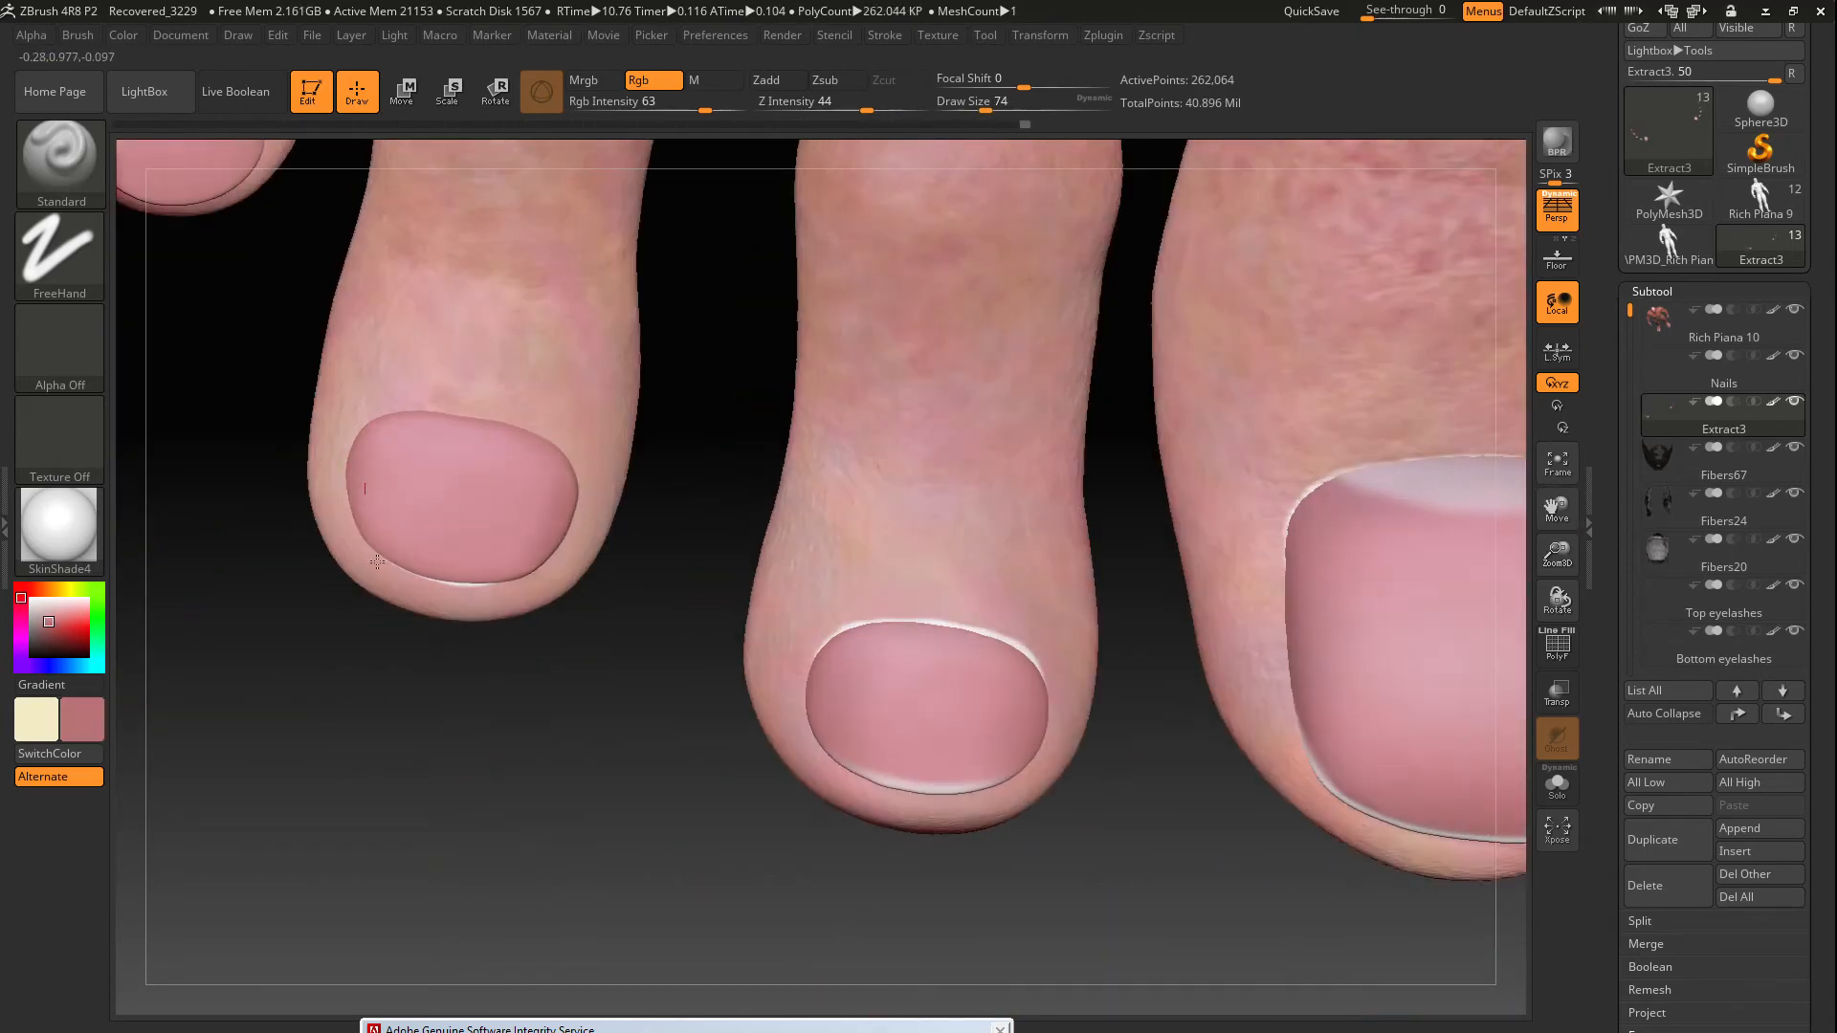
Sample a pale colour and paint a soft lunula along the base of the second toenail with an enlarged brush
key("c")
key("bracketright")
key("bracketright")
key("bracketright")
key("bracketright")
left_click_drag(890, 627, 1002, 655)
Paint a white free edge along the third toenail's front rim at draw size 30
key("bracketleft")
key("bracketleft")
key("bracketleft")
key("bracketleft")
key("bracketleft")
key("bracketleft")
left_click_drag(377, 539, 521, 574)
right_click_drag(479, 593, 270, 475, "ctrl")
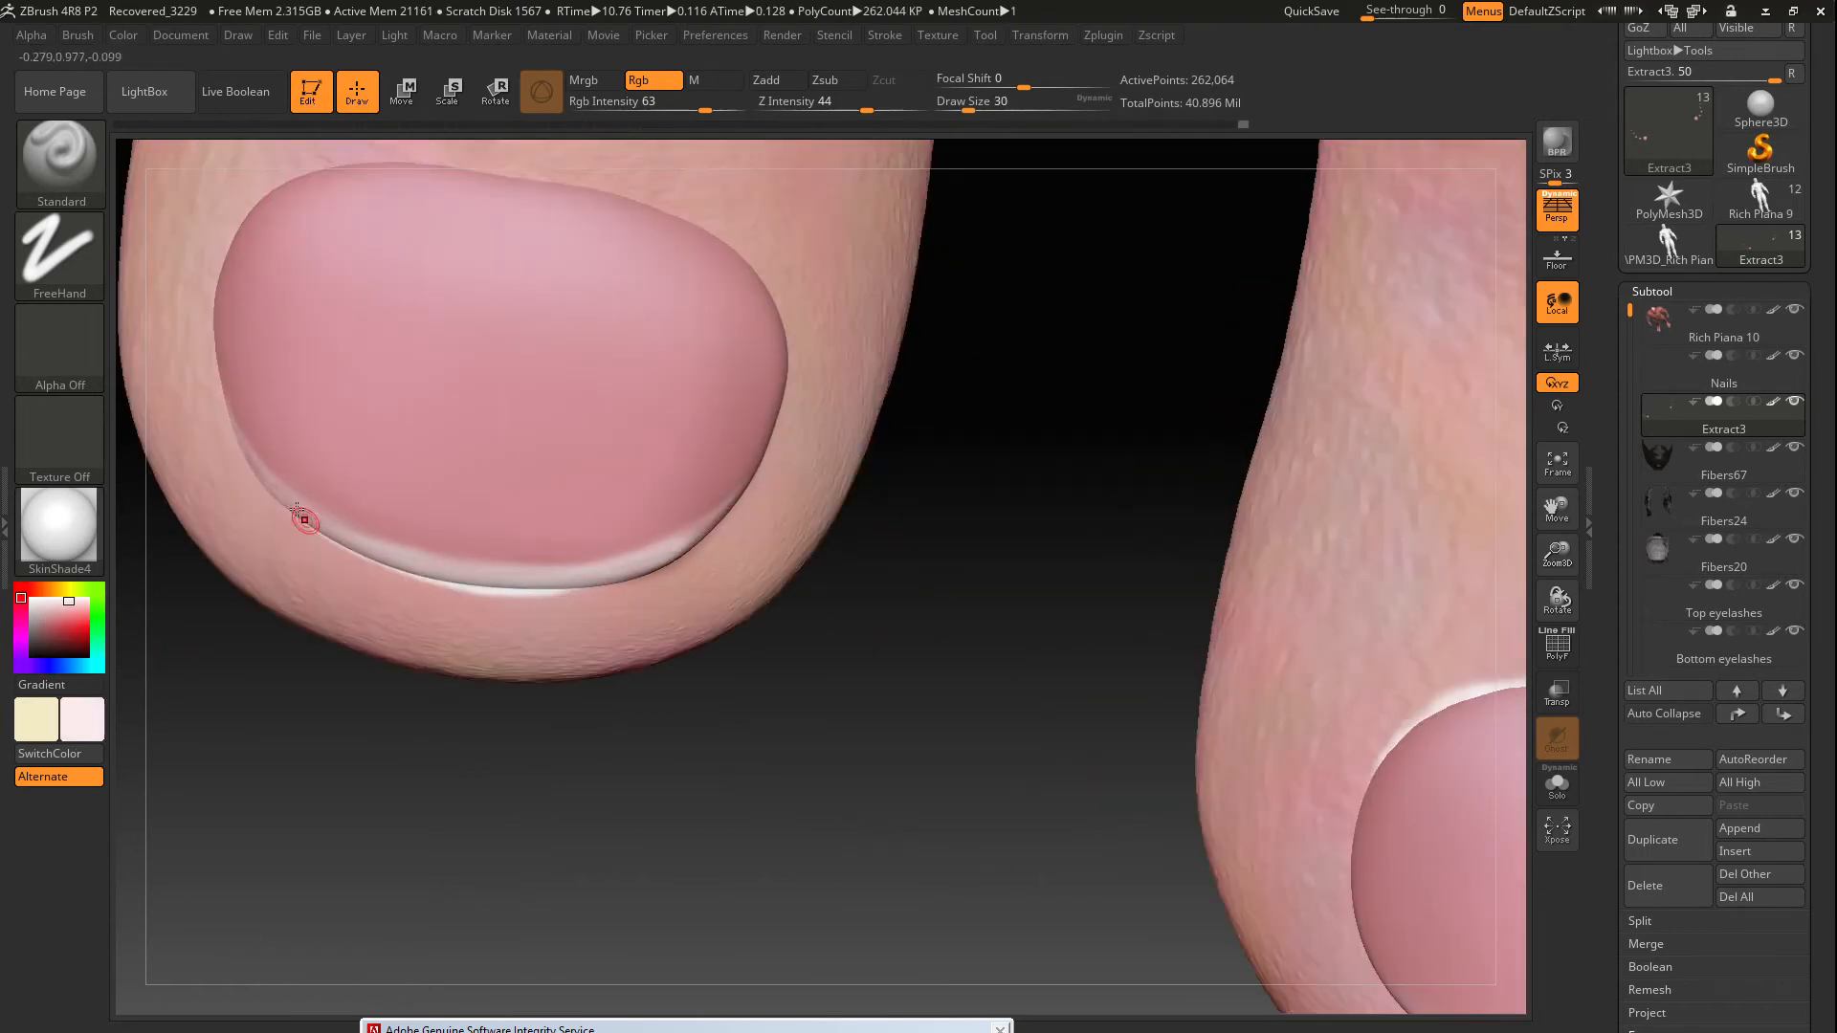
right_click_drag(292, 473, 446, 512, "alt")
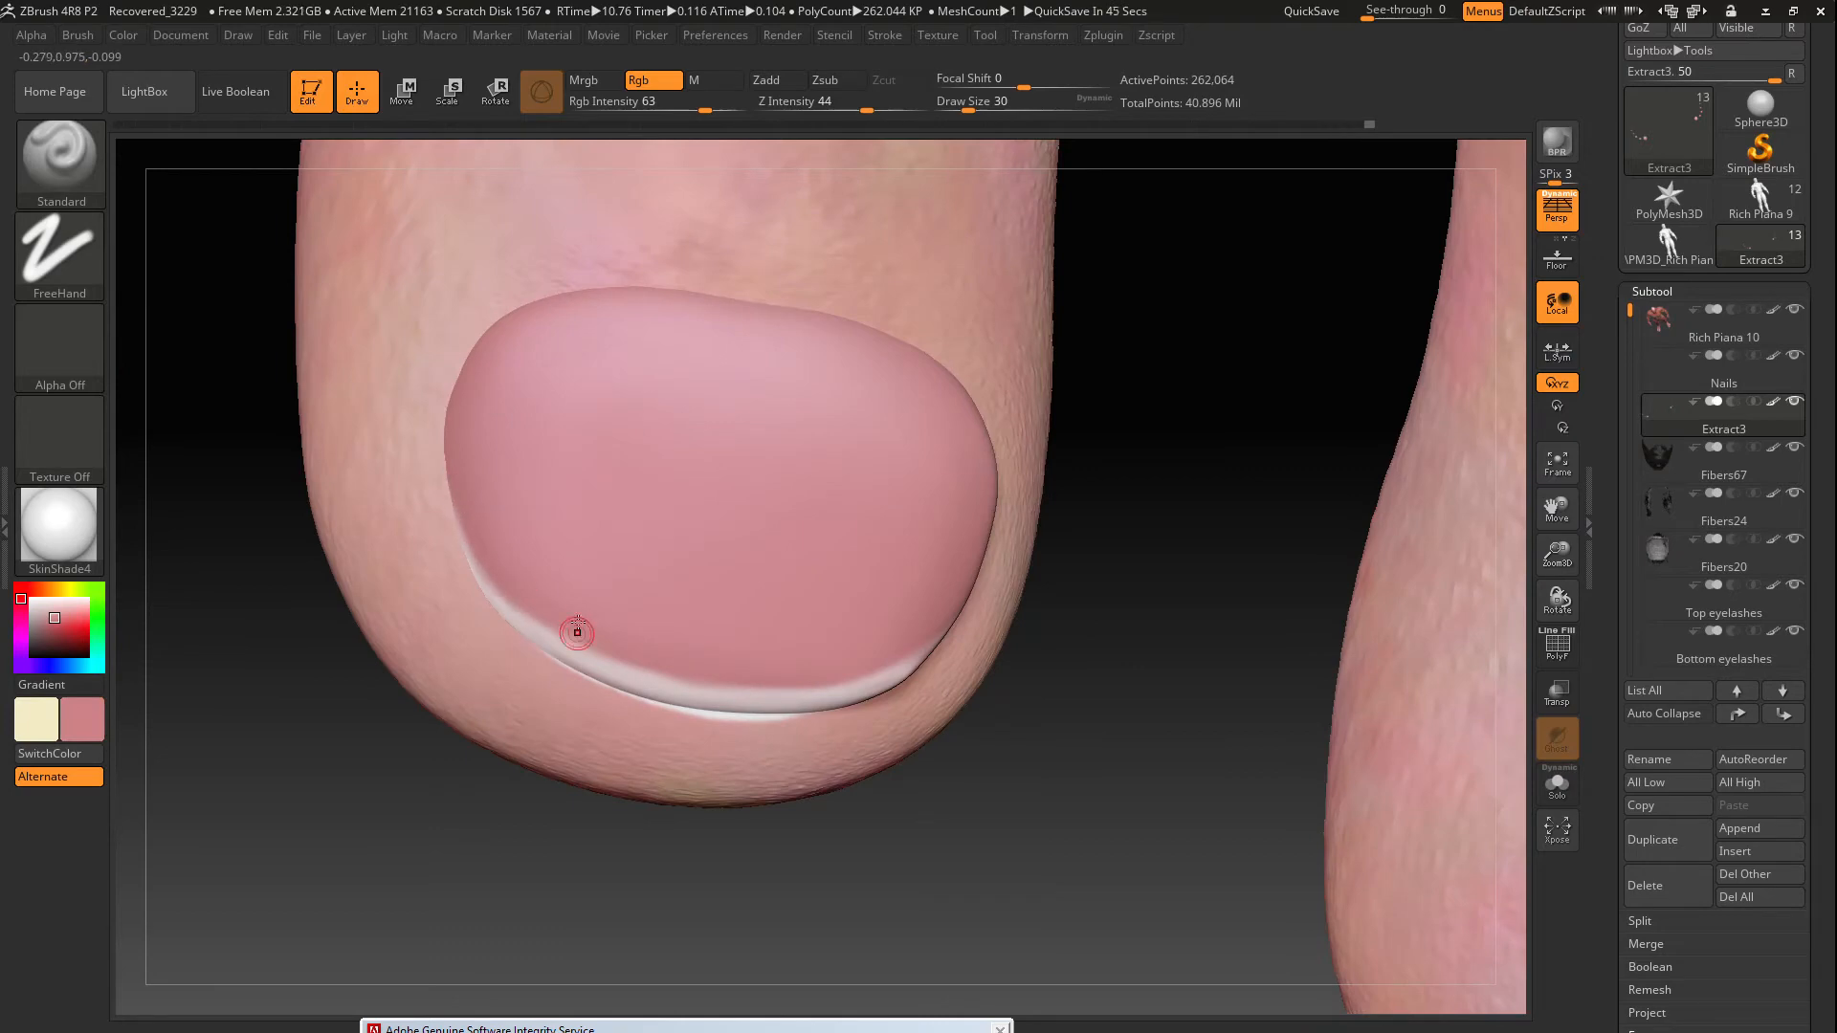
Complete the third toenail's white free edge at draw size 30 and clean its inner border with sampled pink
right_click_drag(973, 829, 612, 708, "alt")
right_click_drag(613, 708, 890, 599)
left_click_drag(536, 564, 943, 643)
key("c")
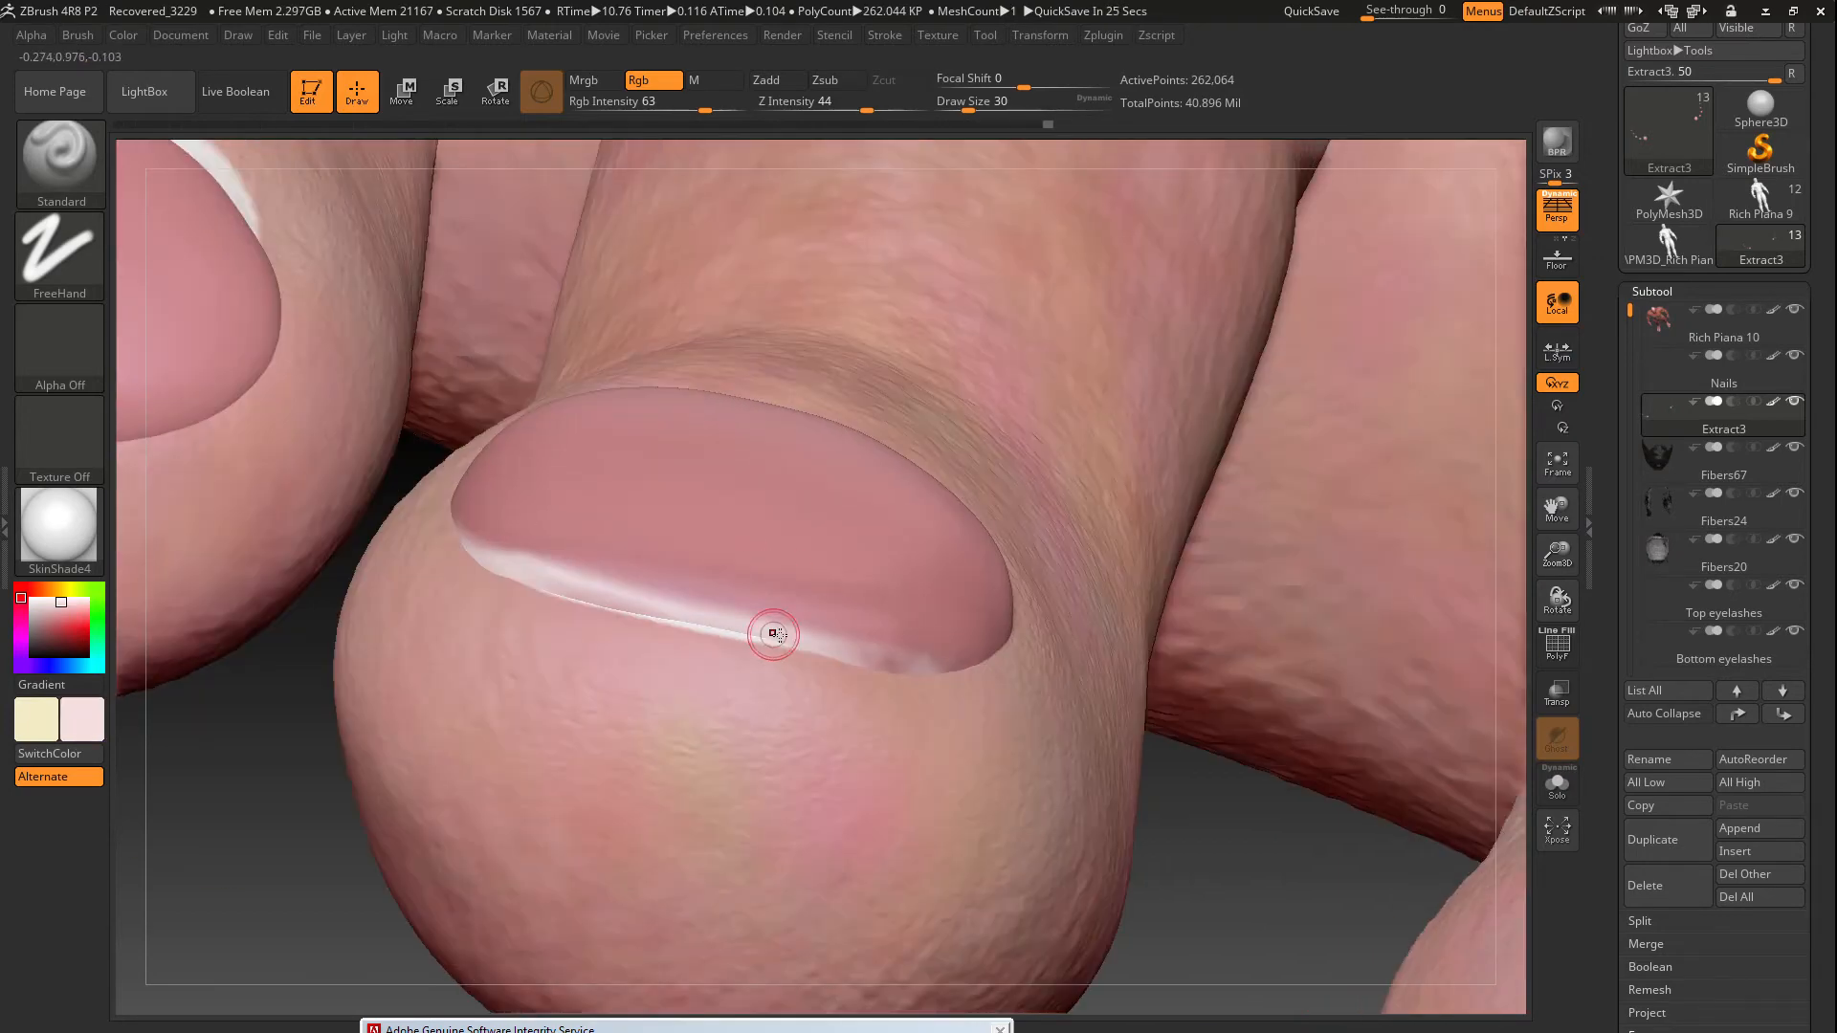
left_click_drag(469, 546, 598, 567)
mouse_move(689, 612)
right_mouse_down()
mouse_move(824, 693)
mouse_move(670, 754)
right_mouse_up()
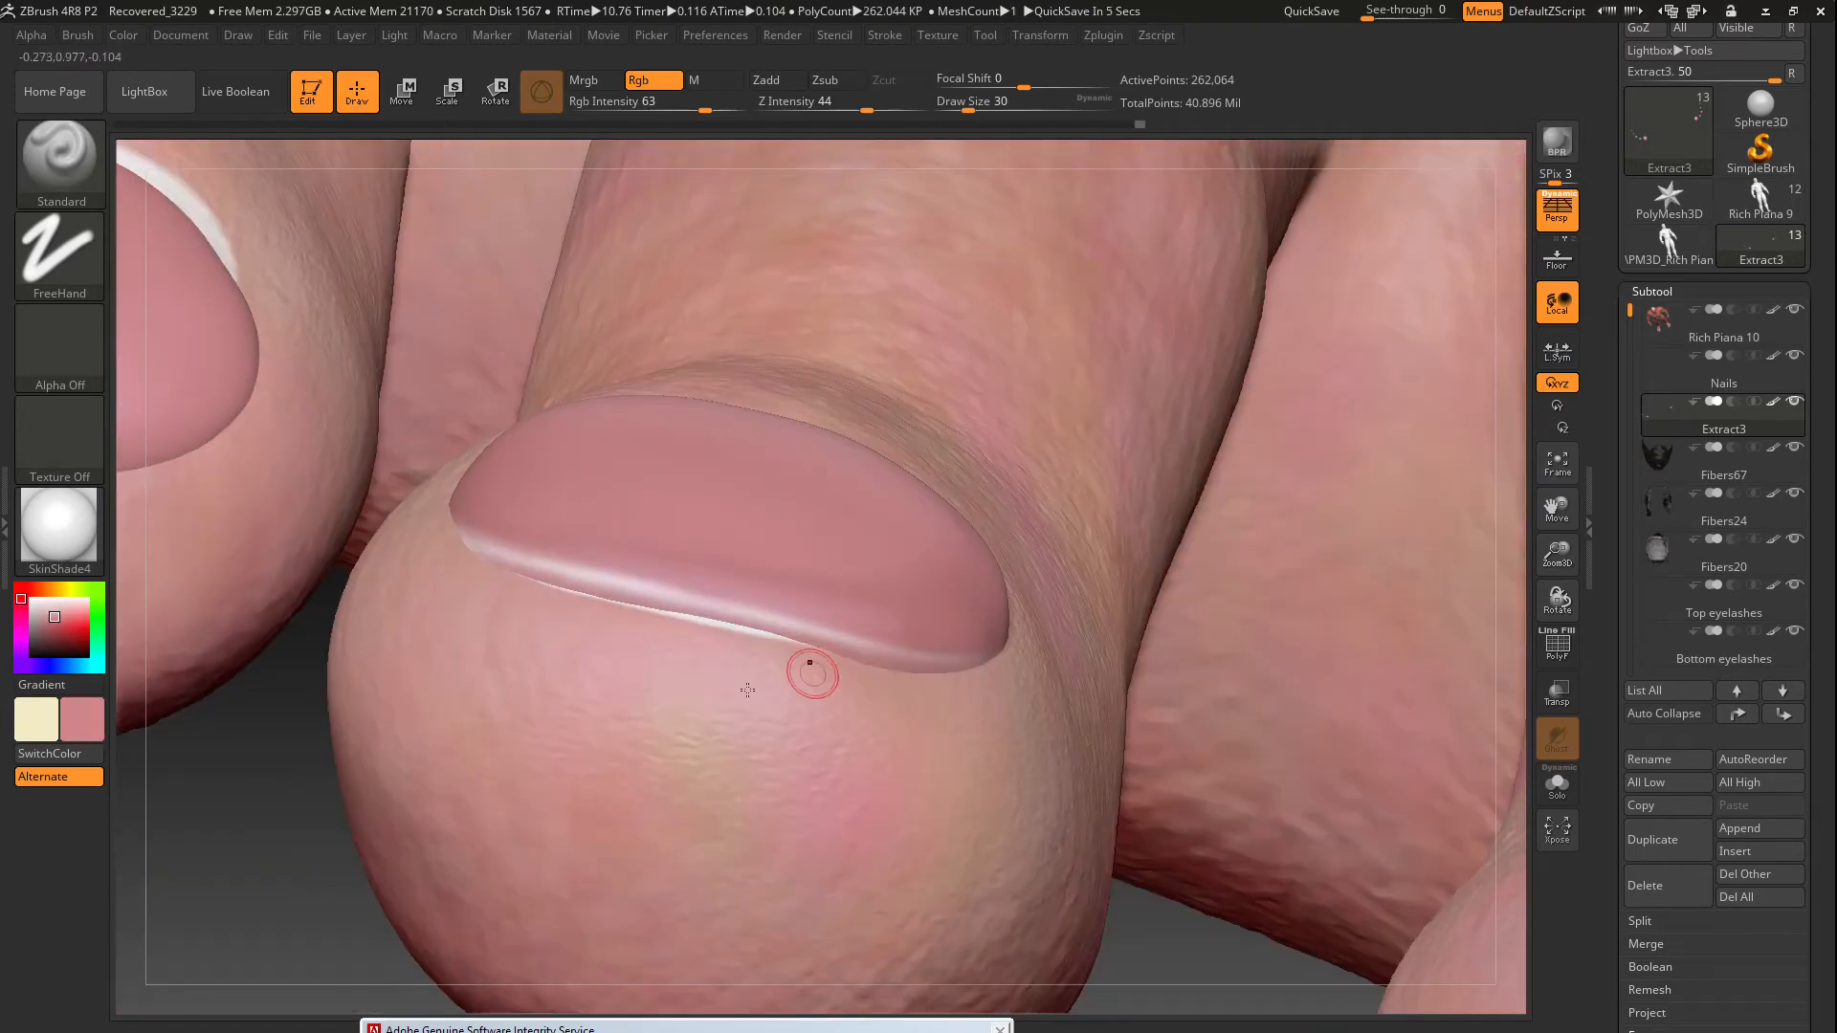
right_click_drag(812, 675, 1159, 643)
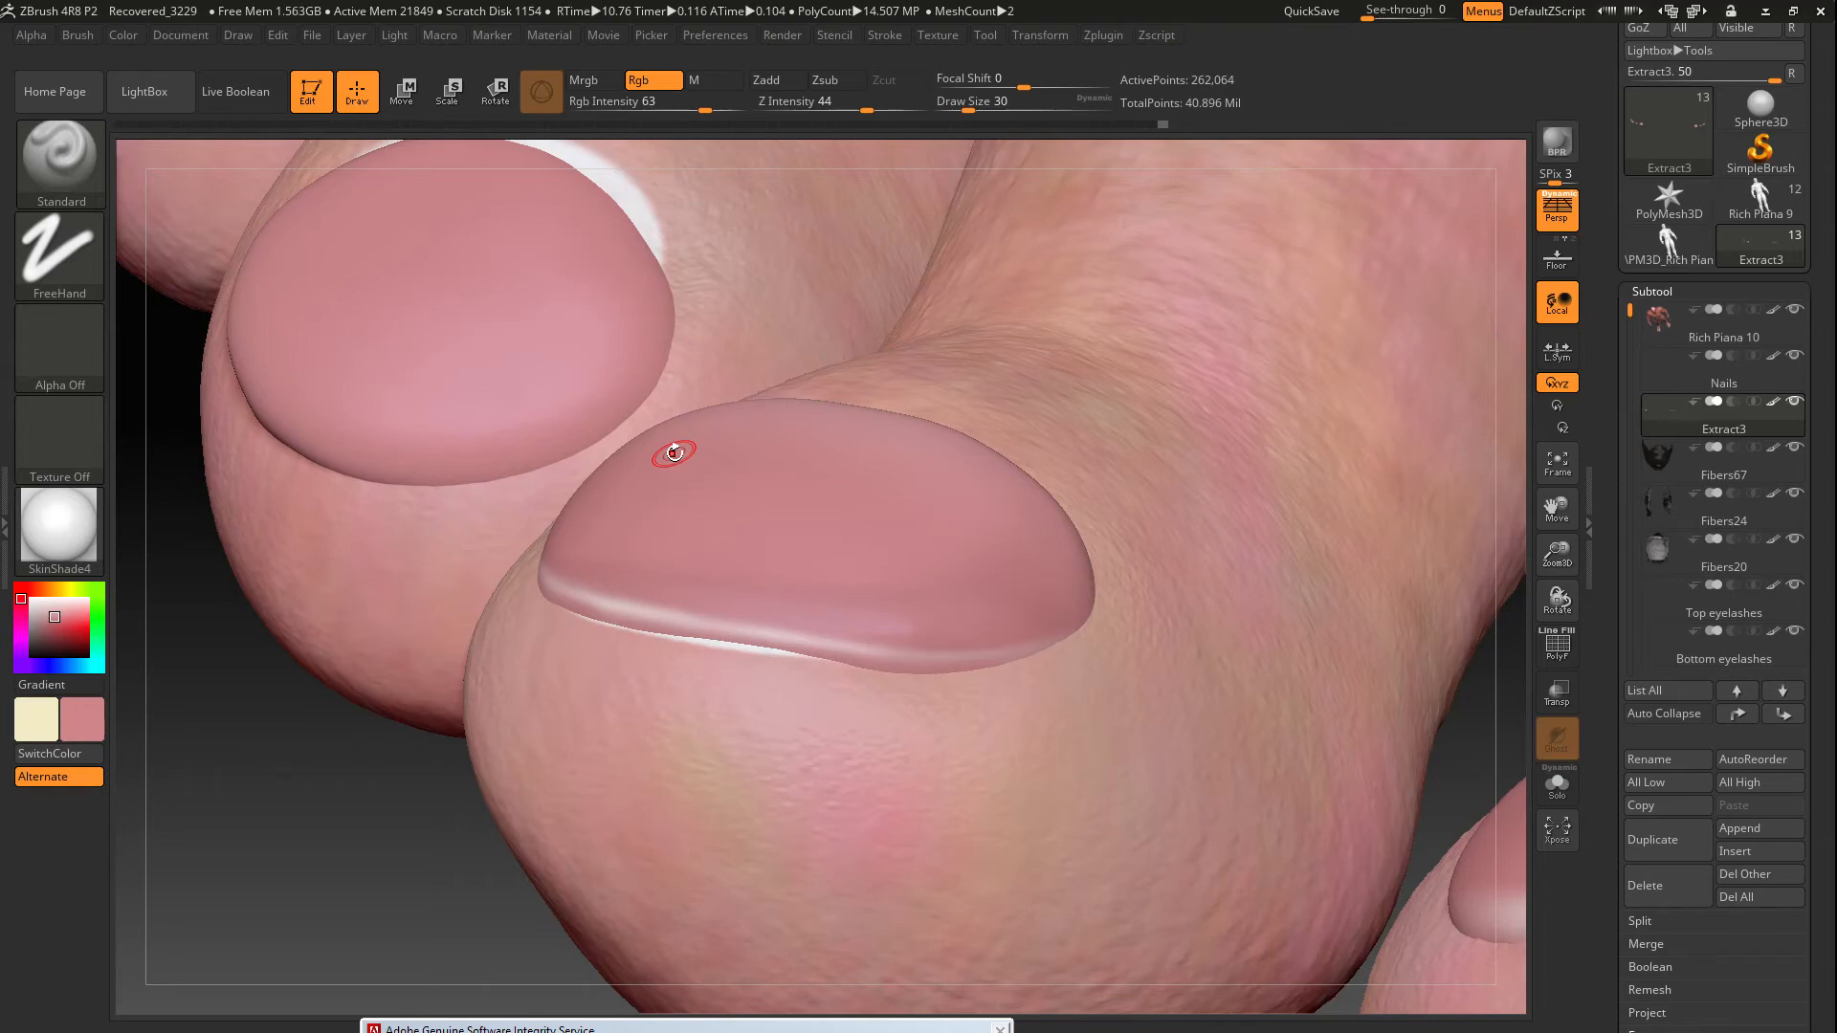
Shade the fourth toenail with a sampled colour, undoing one unwanted stroke
left_click_drag(281, 814, 542, 516)
left_click_drag(1387, 612, 1134, 814)
key("c")
key("]")
left_click_drag(909, 435, 981, 479)
key("ctrl+z")
left_click_drag(964, 544, 1048, 565)
left_click_drag(431, 622, 522, 565)
Paint a white free edge along the fourth toenail's front rim at draw size 46
key("[")
key("[")
left_click_drag(671, 535, 938, 724)
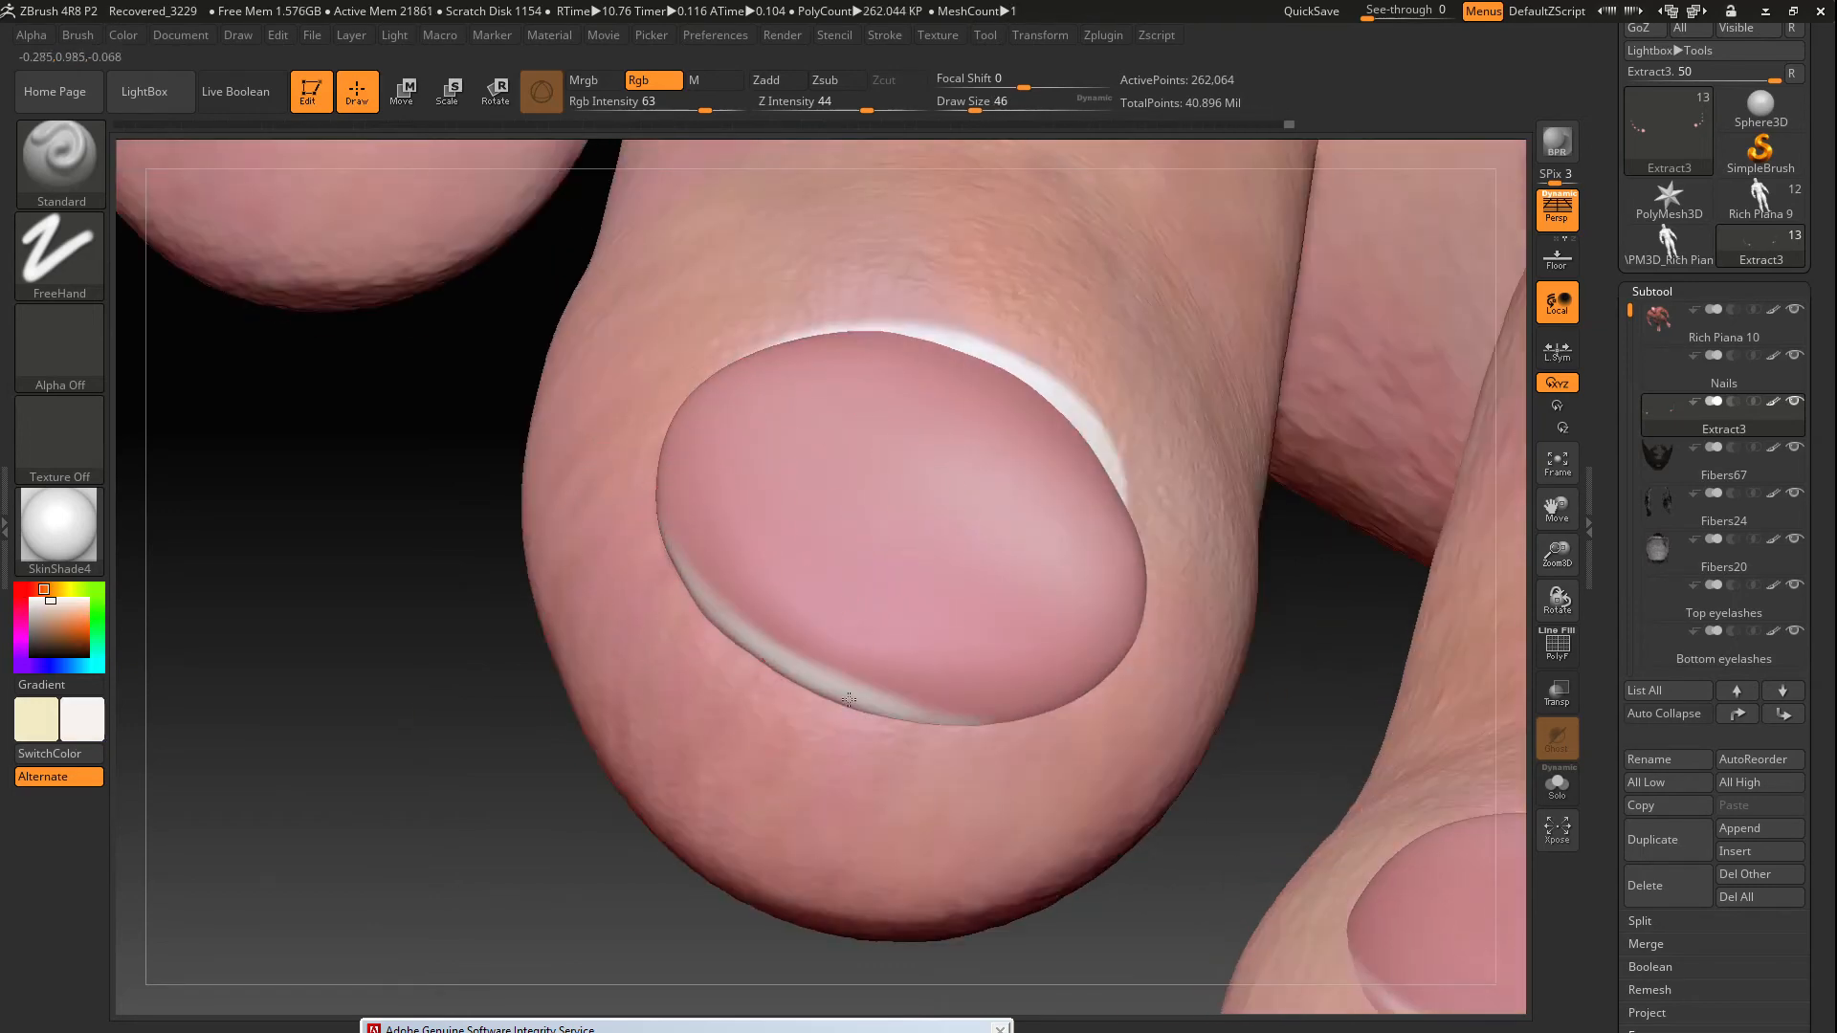
left_click_drag(836, 689, 1158, 683)
Reshape the little toenail's edges with the Move brush at draw sizes 150 and 106, undoing the last strokes
left_click_drag(1525, 555, 1020, 740)
left_click_drag(1397, 861, 1253, 842)
left_click_drag(1256, 803, 1372, 777)
left_click_drag(1416, 861, 768, 378)
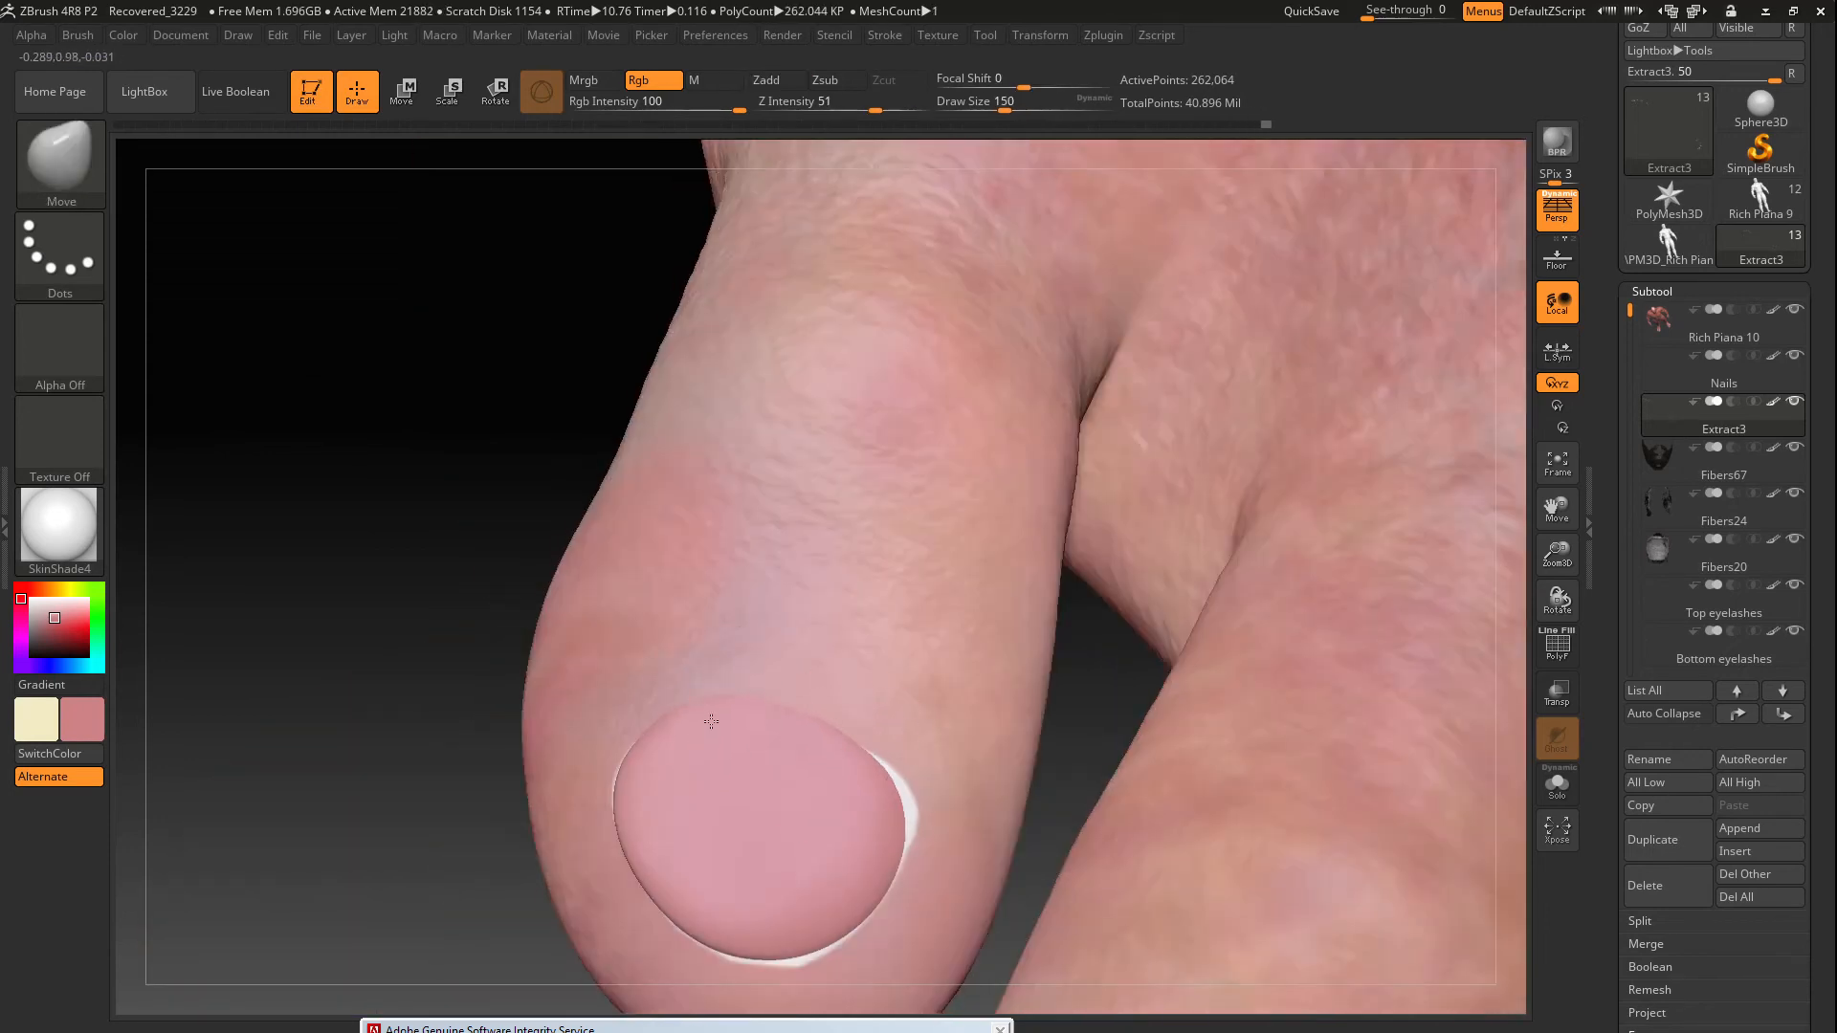
mouse_move(824, 710)
left_mouse_down()
mouse_move(882, 800)
mouse_move(758, 935)
left_mouse_up()
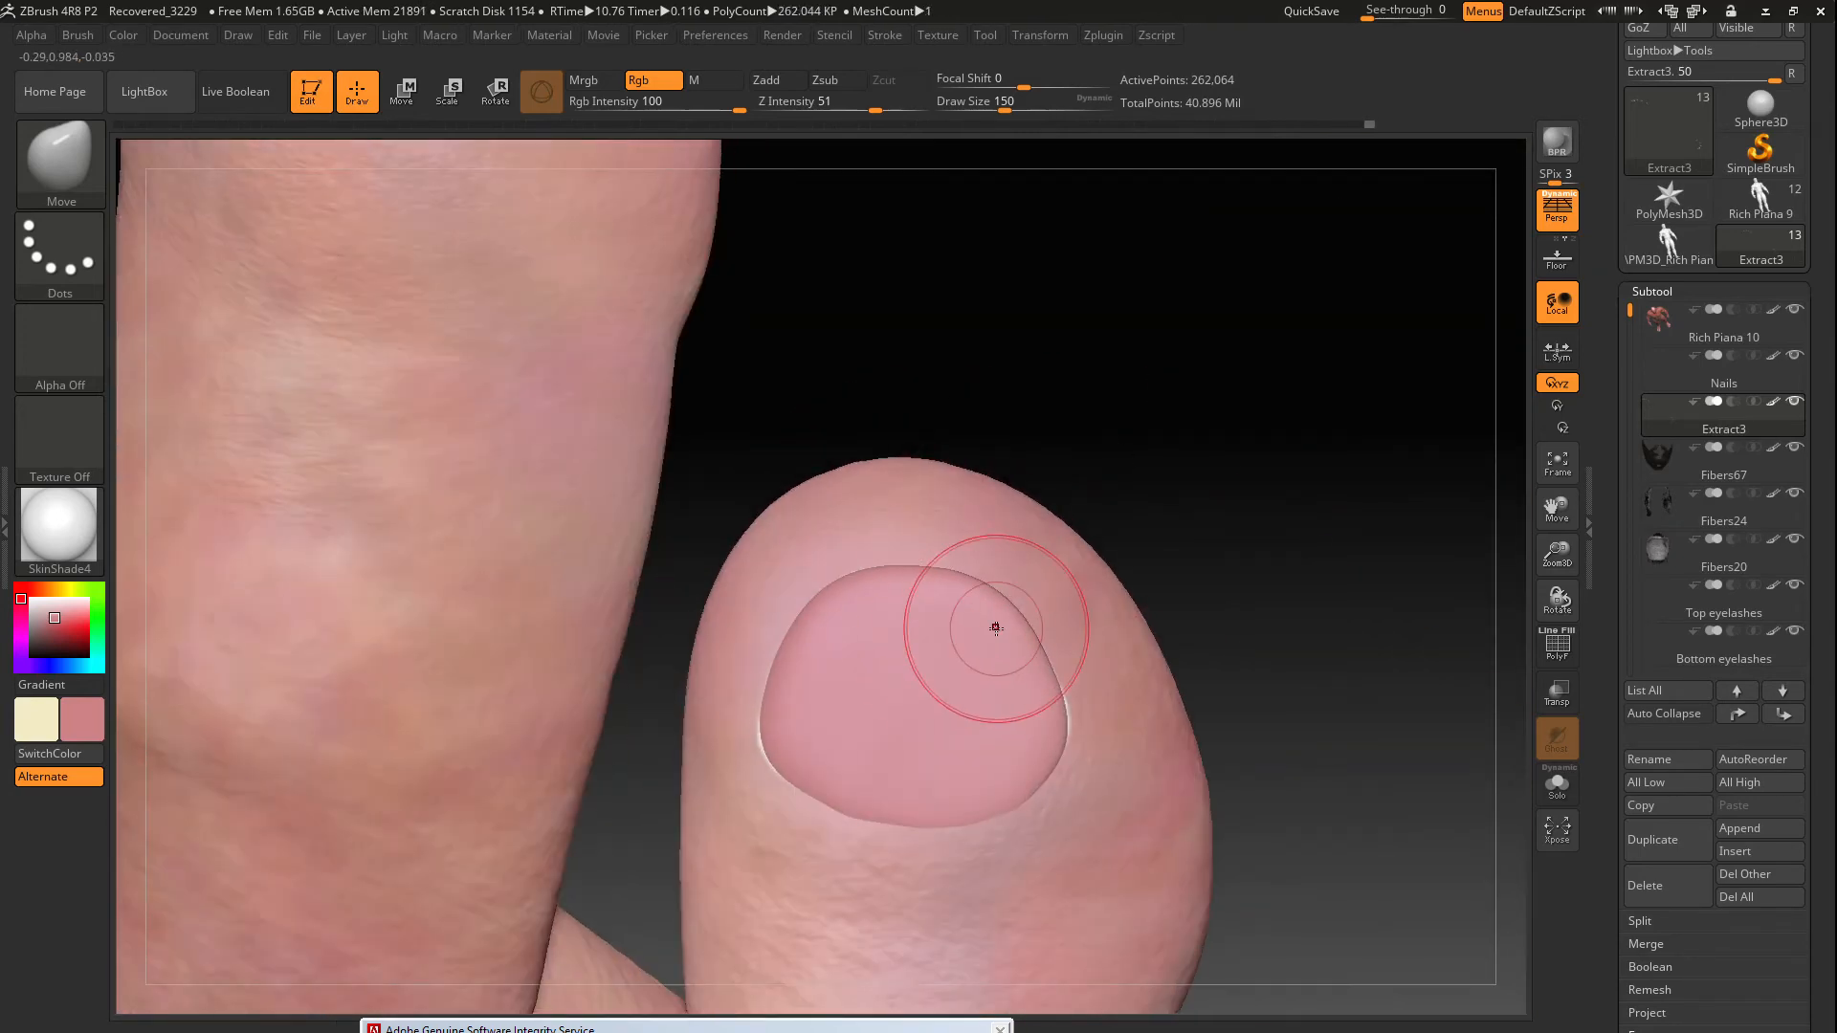
key("bracketleft")
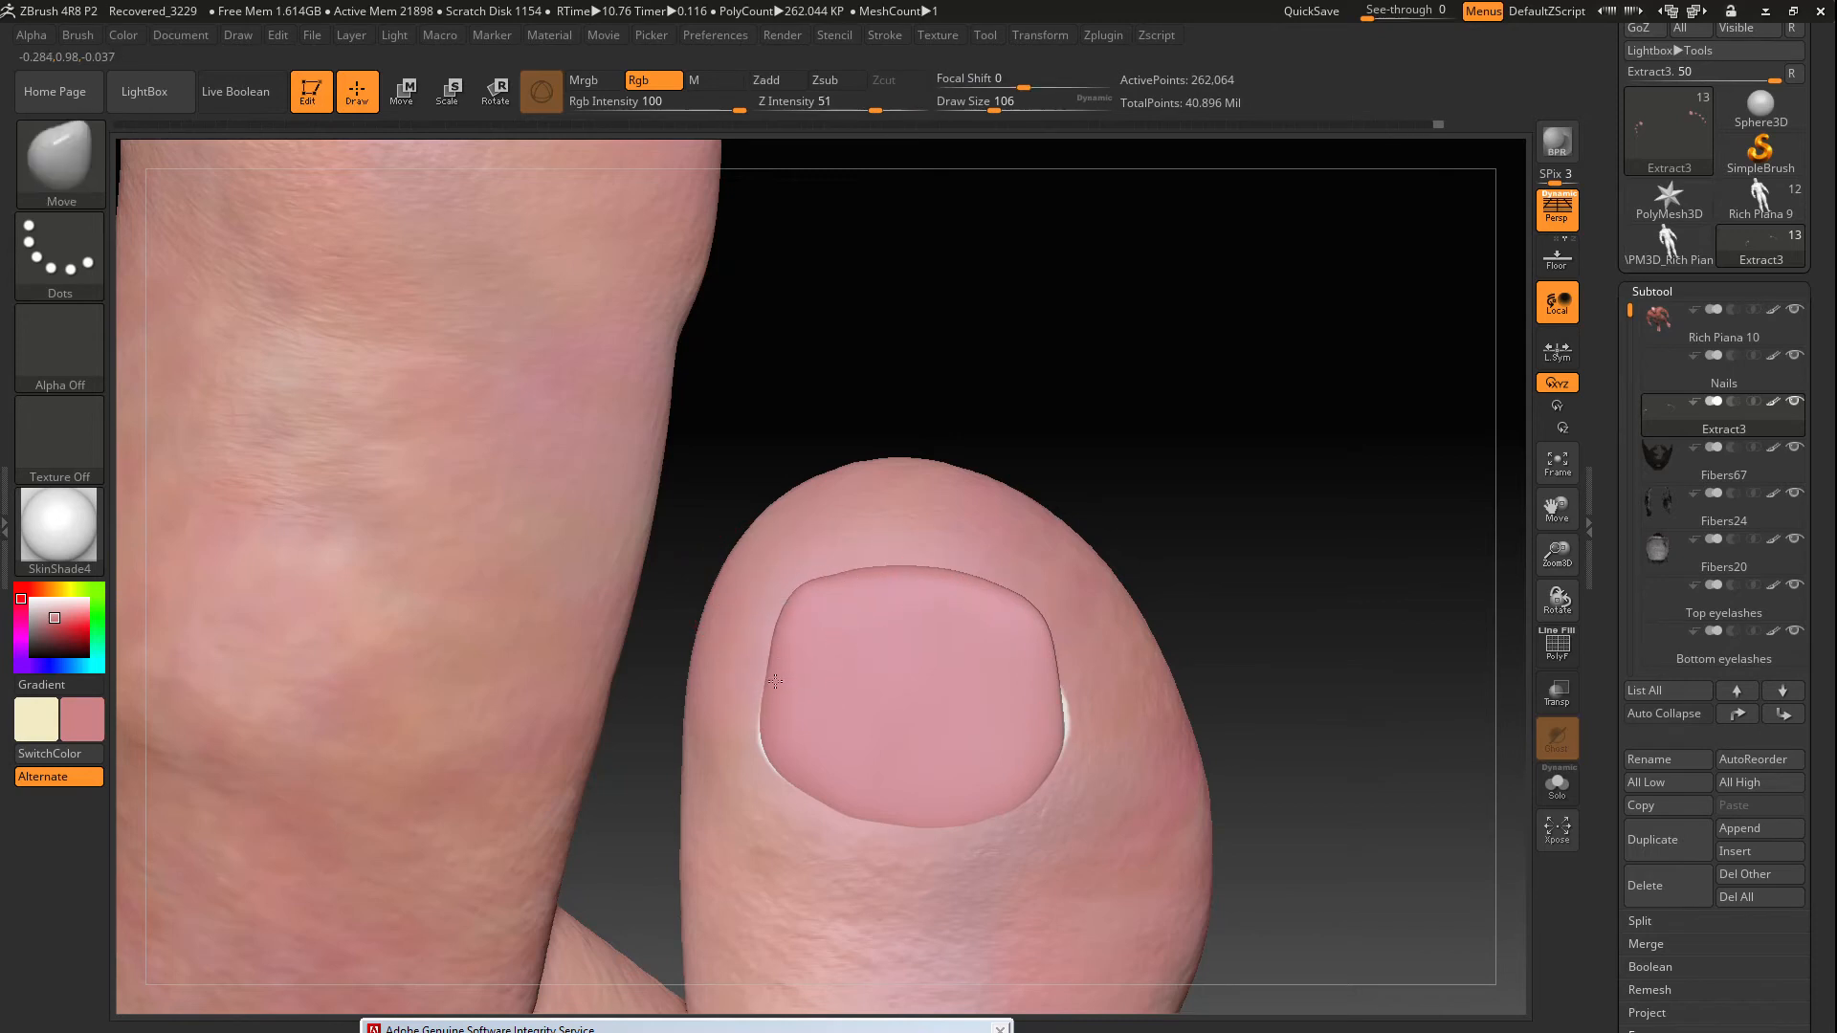
key("ctrl+z")
key("ctrl+z")
key("ctrl+z")
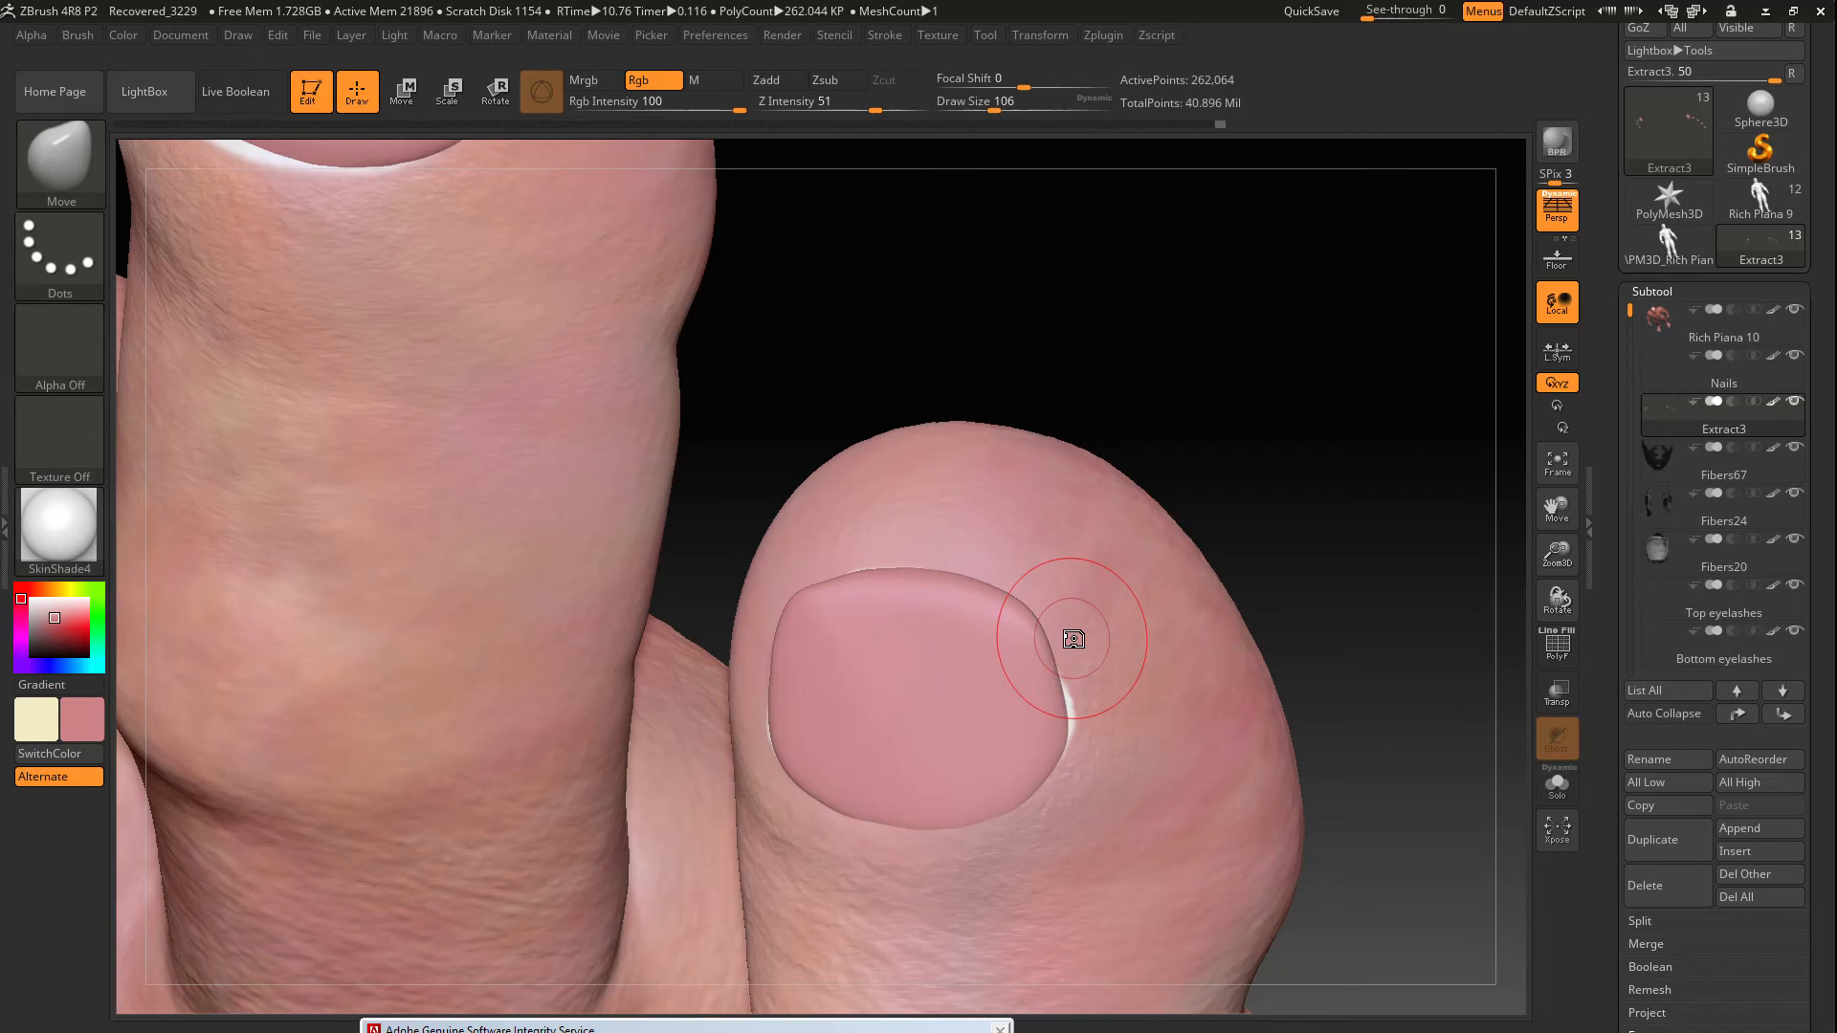
Smooth the little toenail with the Smooth brush at draw size 86
mouse_move(1109, 532)
right_mouse_down()
mouse_move(966, 574)
mouse_move(876, 576)
right_mouse_up()
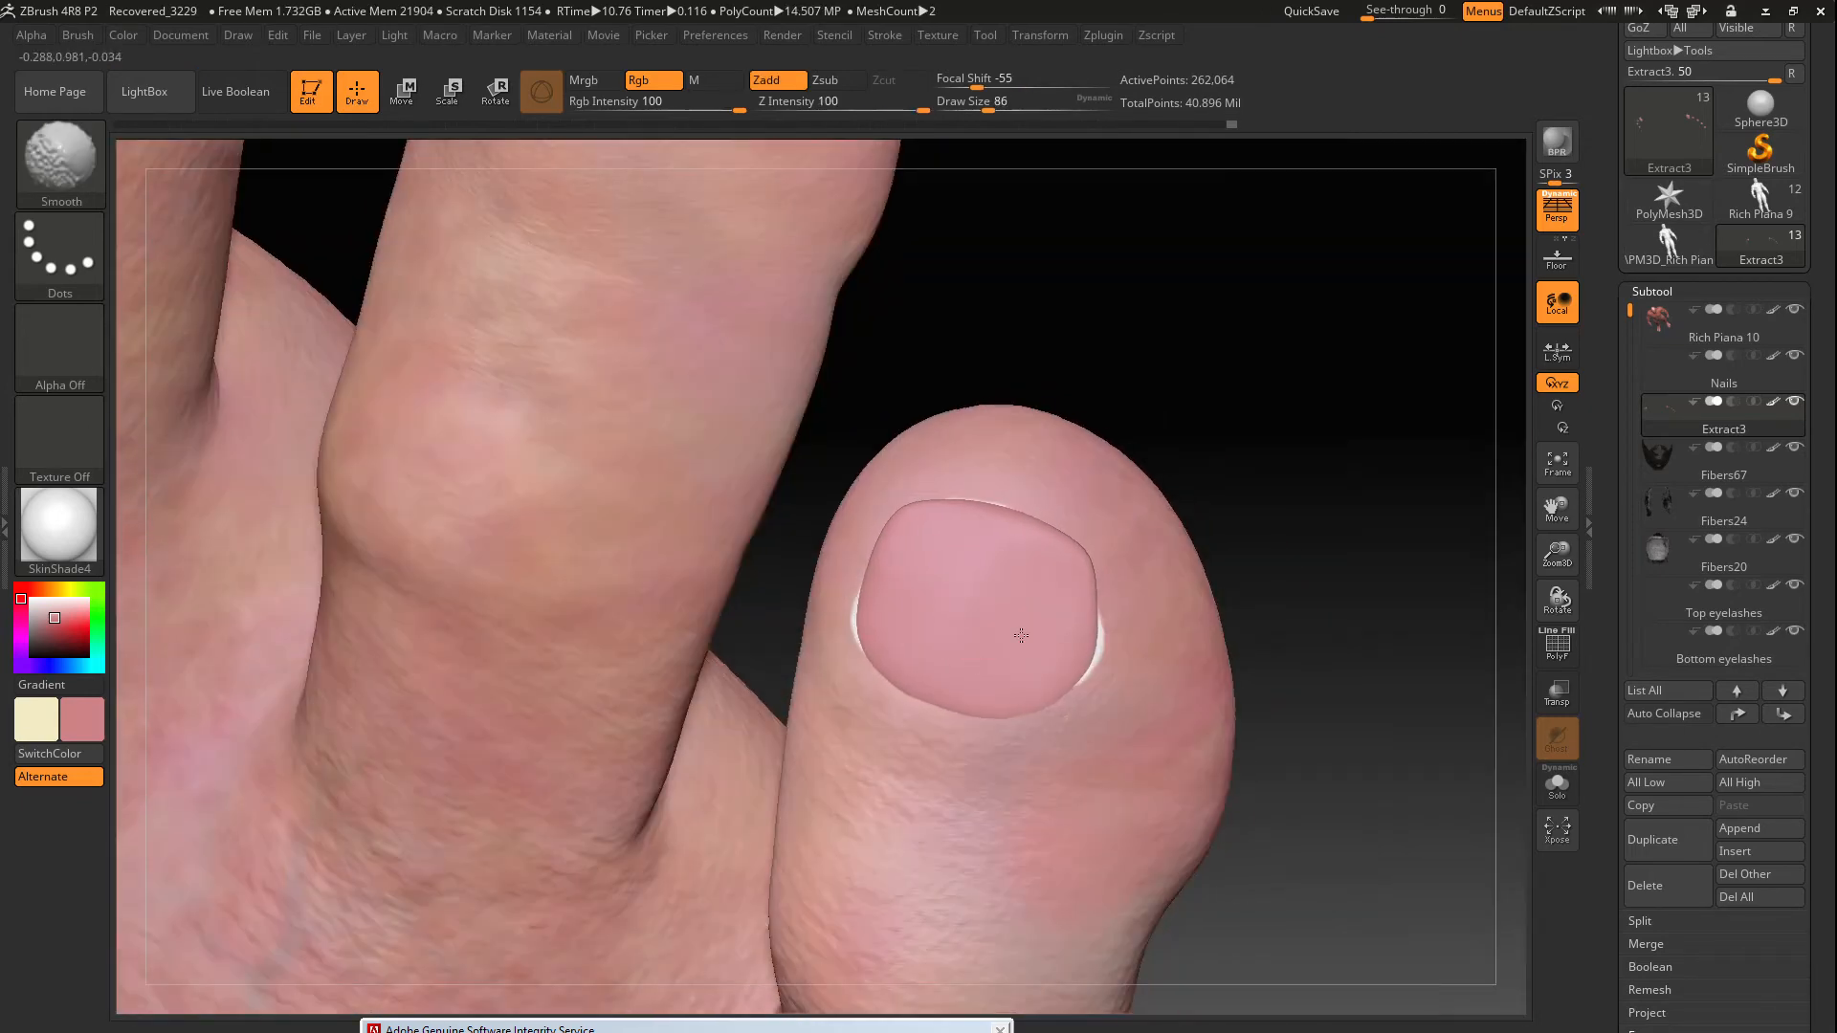
right_click_drag(1021, 635, 1058, 692)
right_click_drag(1244, 538, 1332, 366)
Paint a white free edge on the little toenail with the Standard brush at draw size 18, then refine its inner border with sampled pink at size 38
left_click(48, 129)
right_click_drag(972, 513, 933, 517)
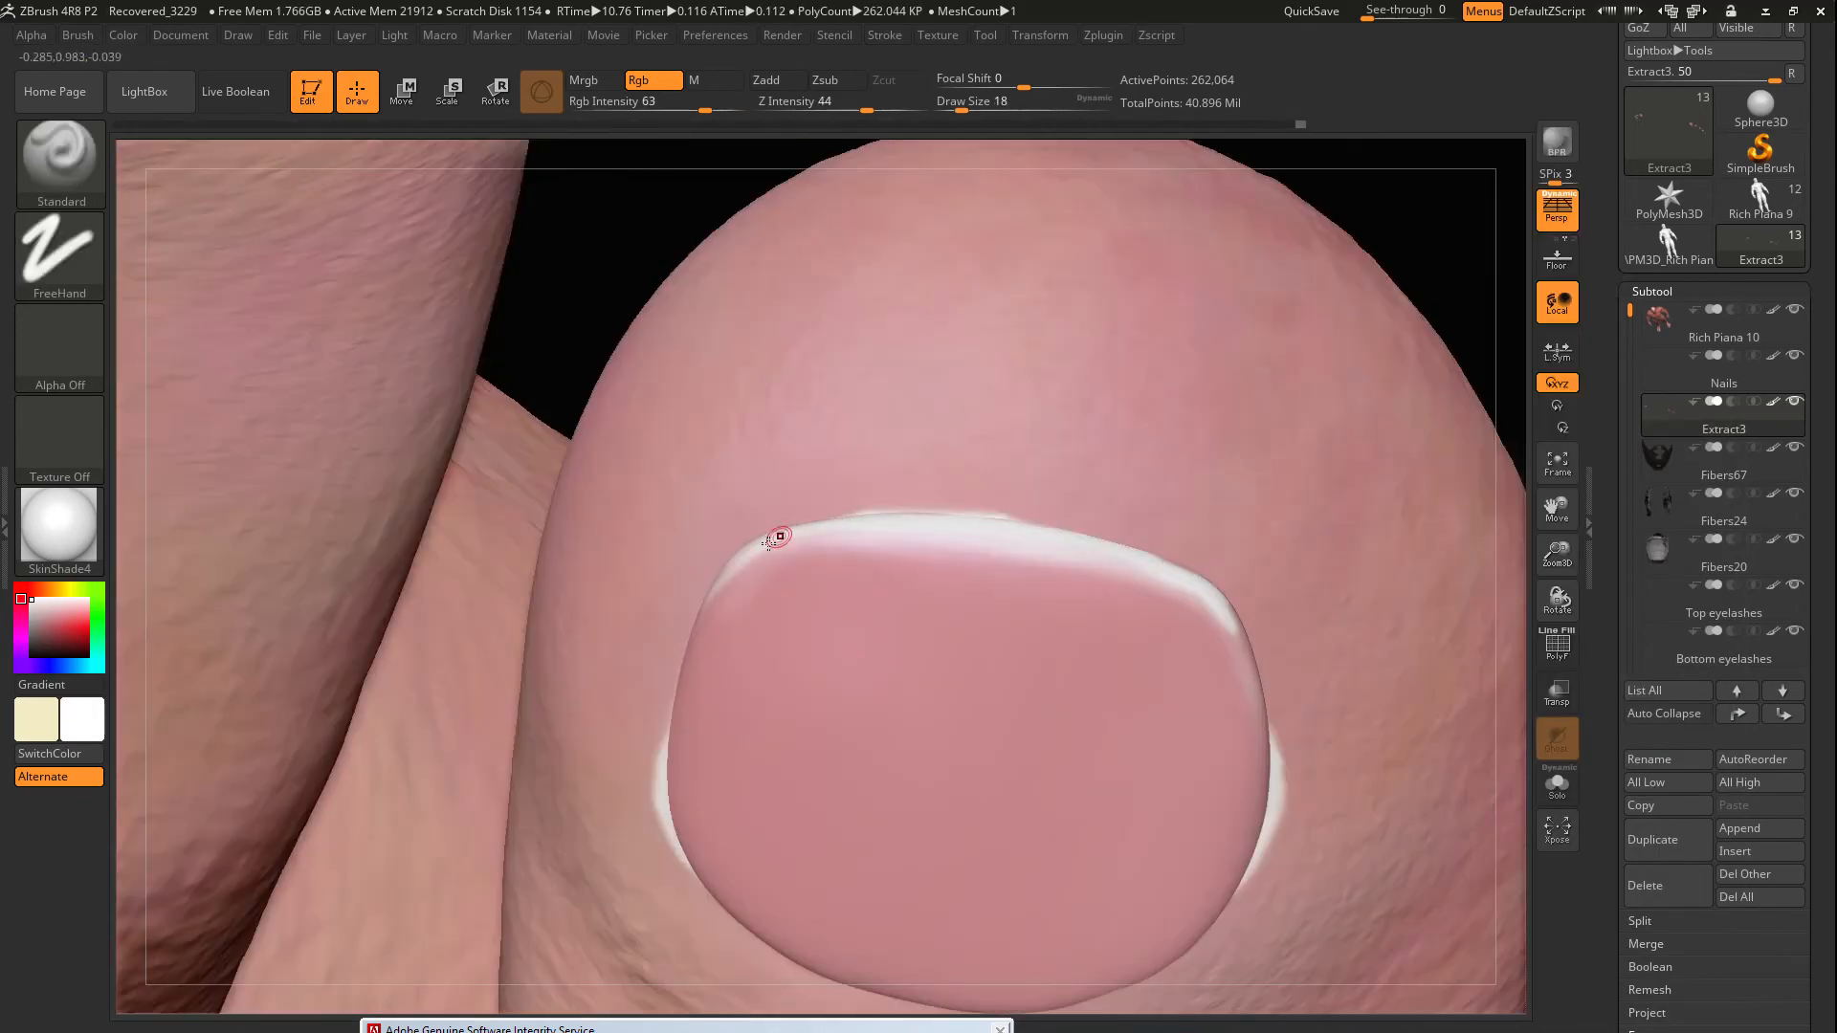
right_click_drag(1498, 272, 1444, 281)
key("c")
key("bracketleft")
key("bracketleft")
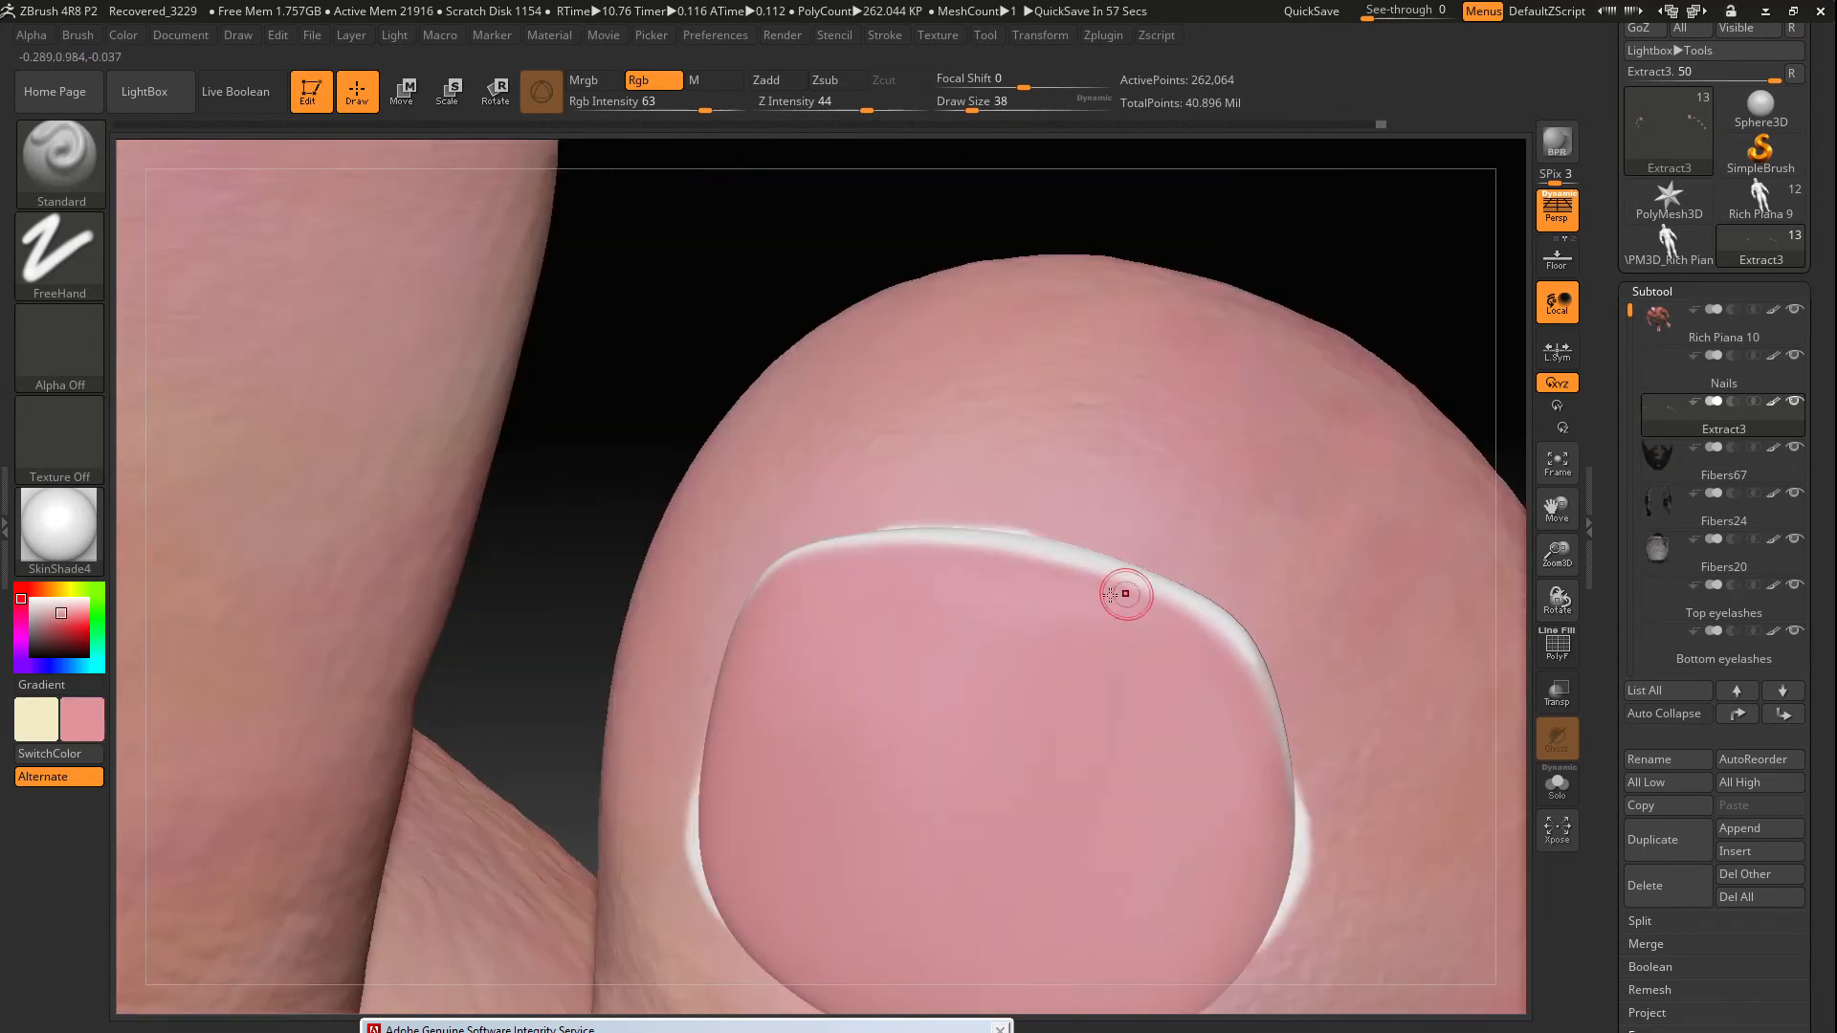
key("c")
Paint a pale lunula along the little toenail's base with a larger brush and pick a dark red colour
right_click_drag(1122, 595, 1071, 437, "alt")
key("bracketright")
key("bracketright")
key("bracketright")
key("bracketright")
mouse_move(755, 833)
left_mouse_down()
mouse_move(1163, 825)
mouse_move(1230, 487)
left_mouse_up()
left_click(64, 637)
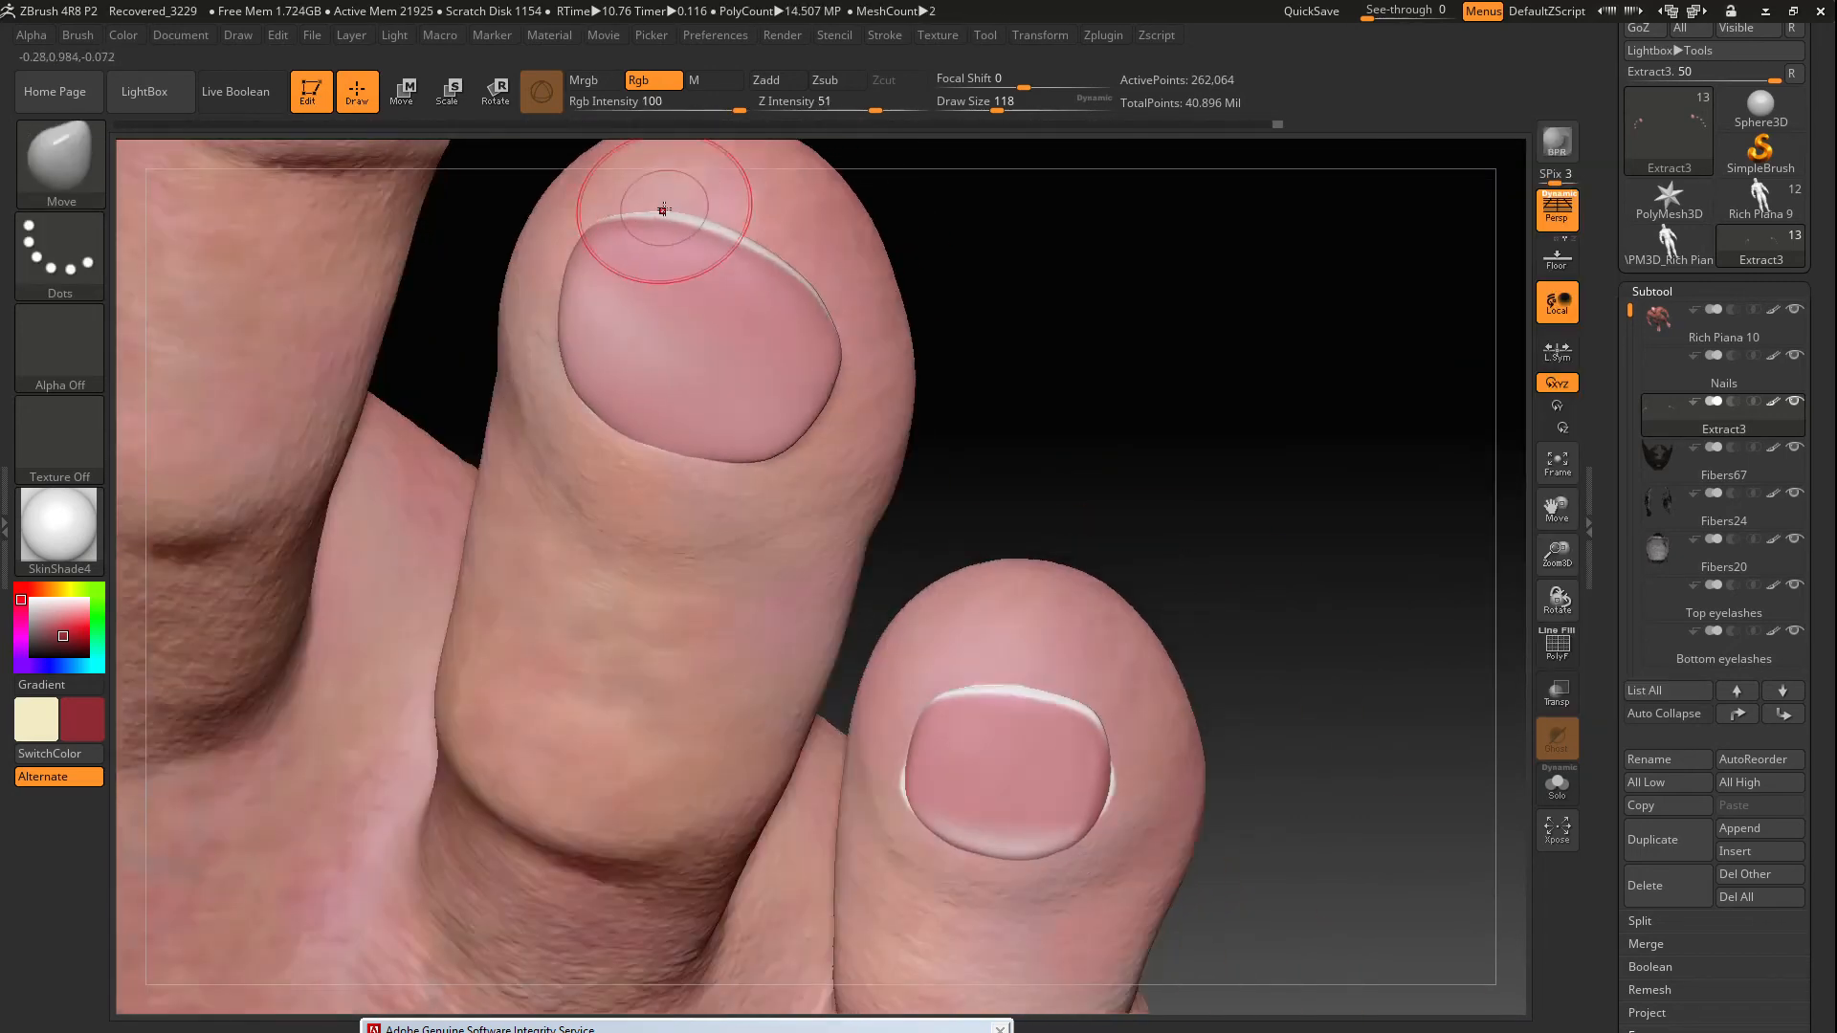
Fit the fourth toenail to its bed with the Move brush at draw size 118 and tint the smaller toenails pale pink at draw size 114
left_click_drag(664, 205, 853, 421)
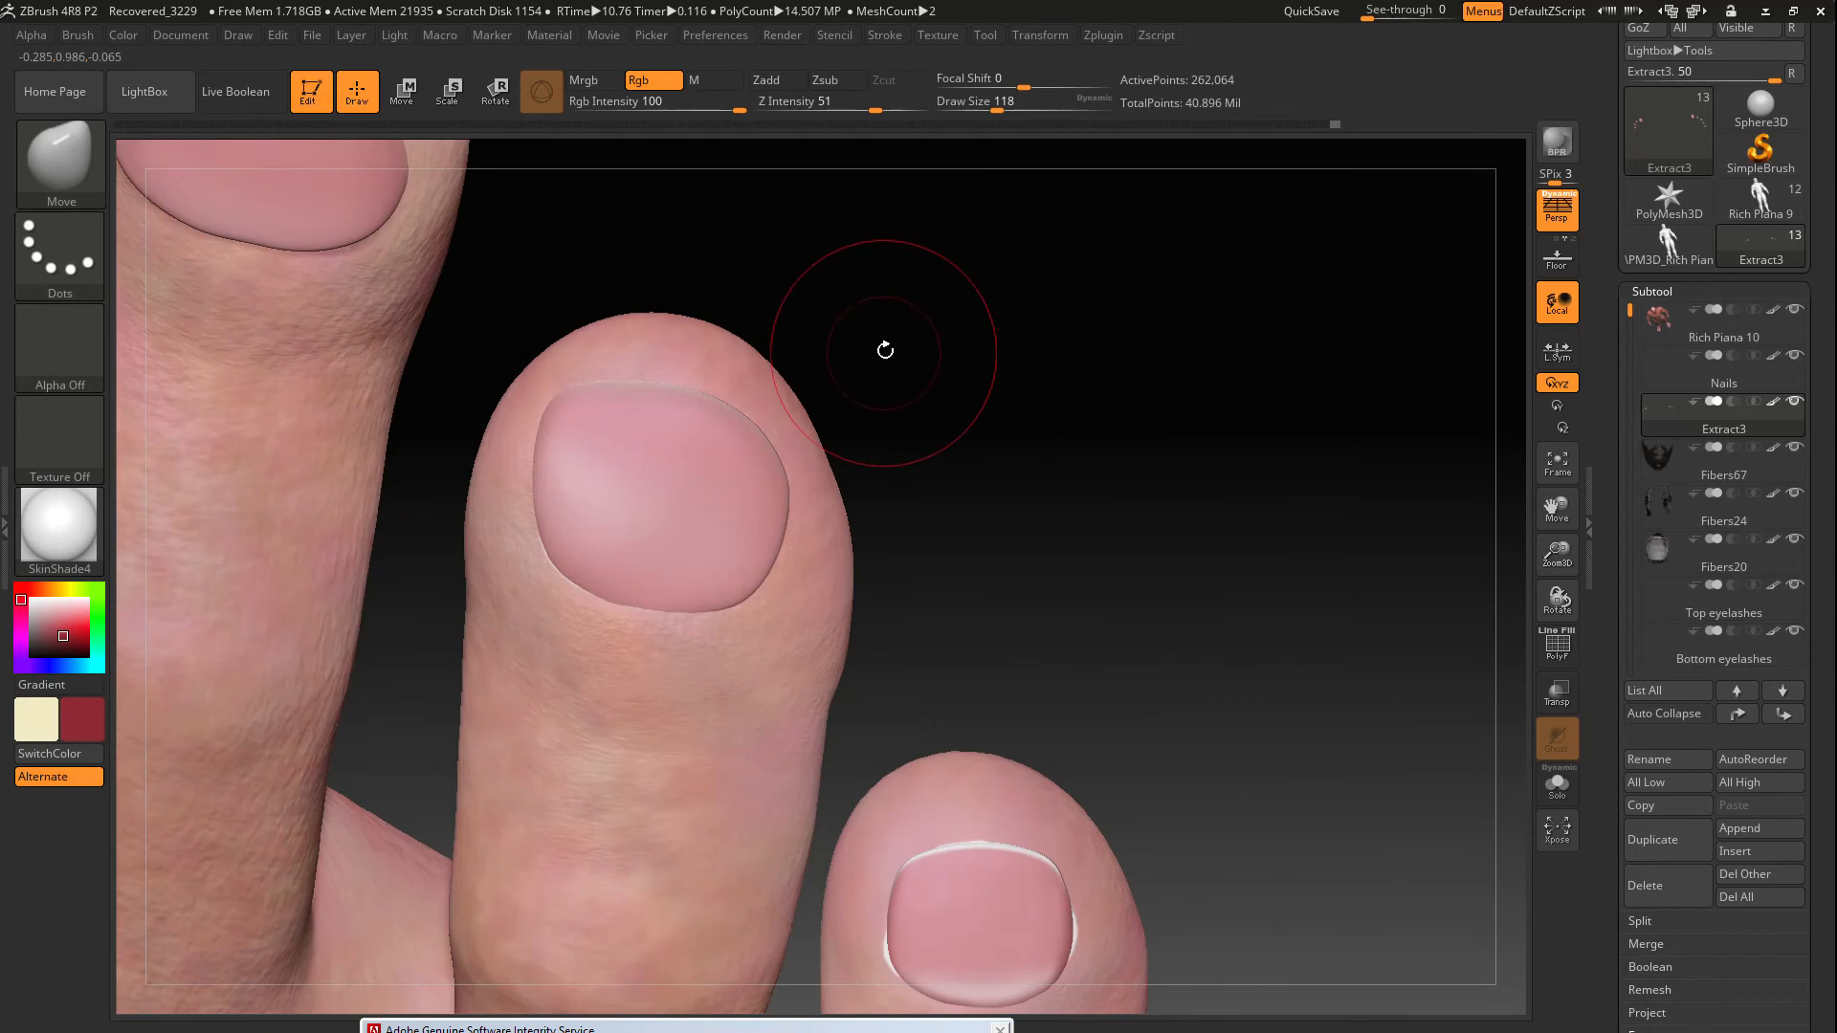
left_click_drag(885, 350, 929, 324)
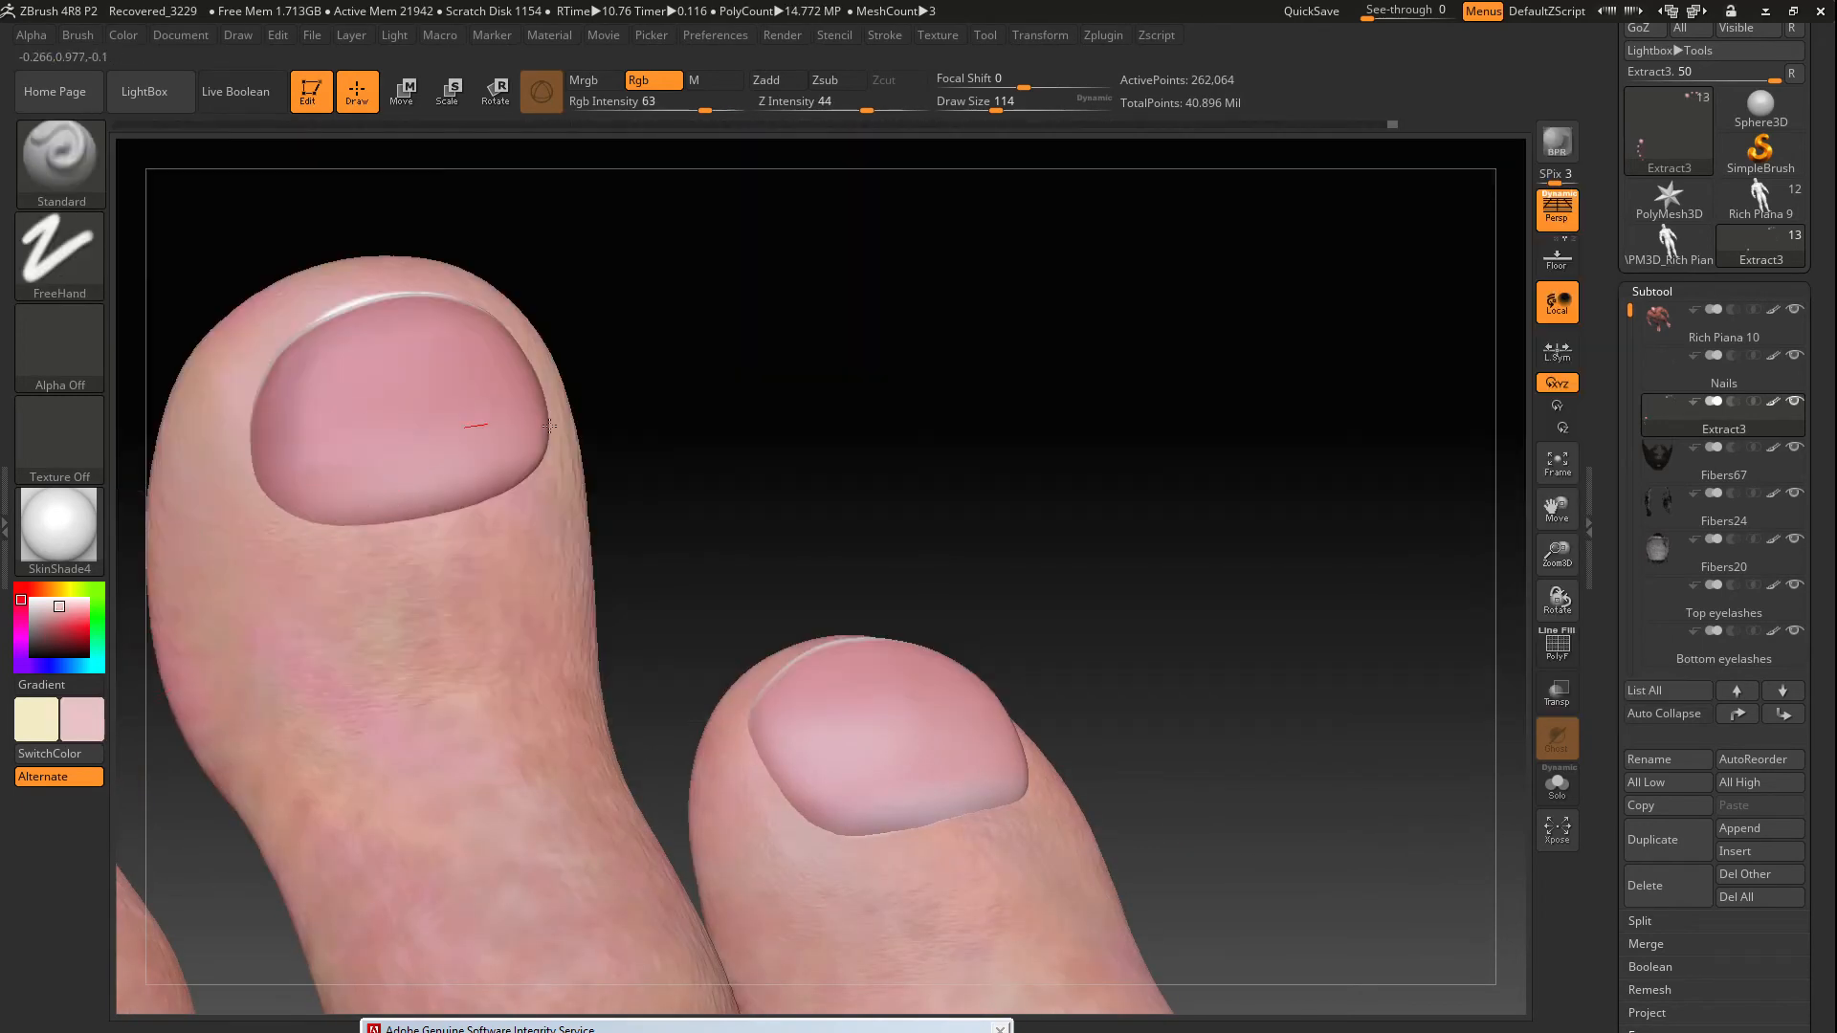
left_click_drag(1558, 509, 1626, 512)
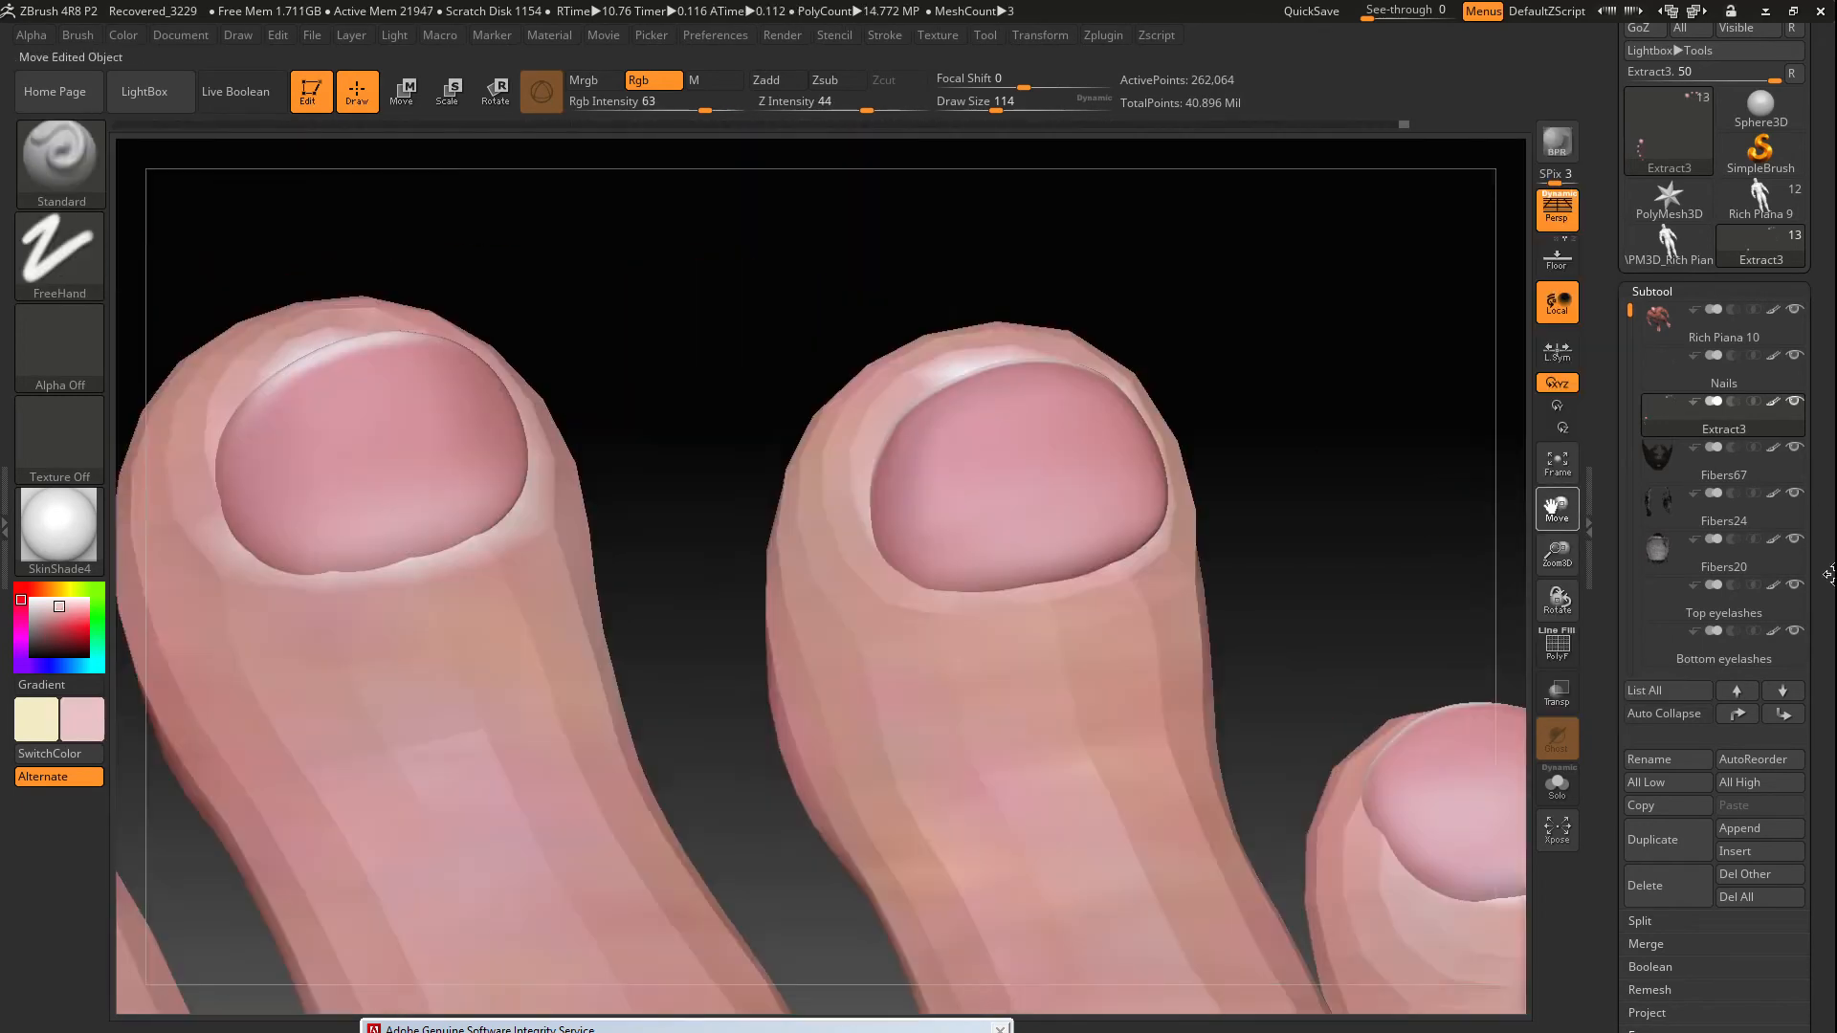
left_click_drag(766, 326, 976, 354)
mouse_move(806, 479)
left_mouse_down()
mouse_move(766, 517)
mouse_move(779, 566)
left_mouse_up()
left_click_drag(1234, 287, 1186, 326)
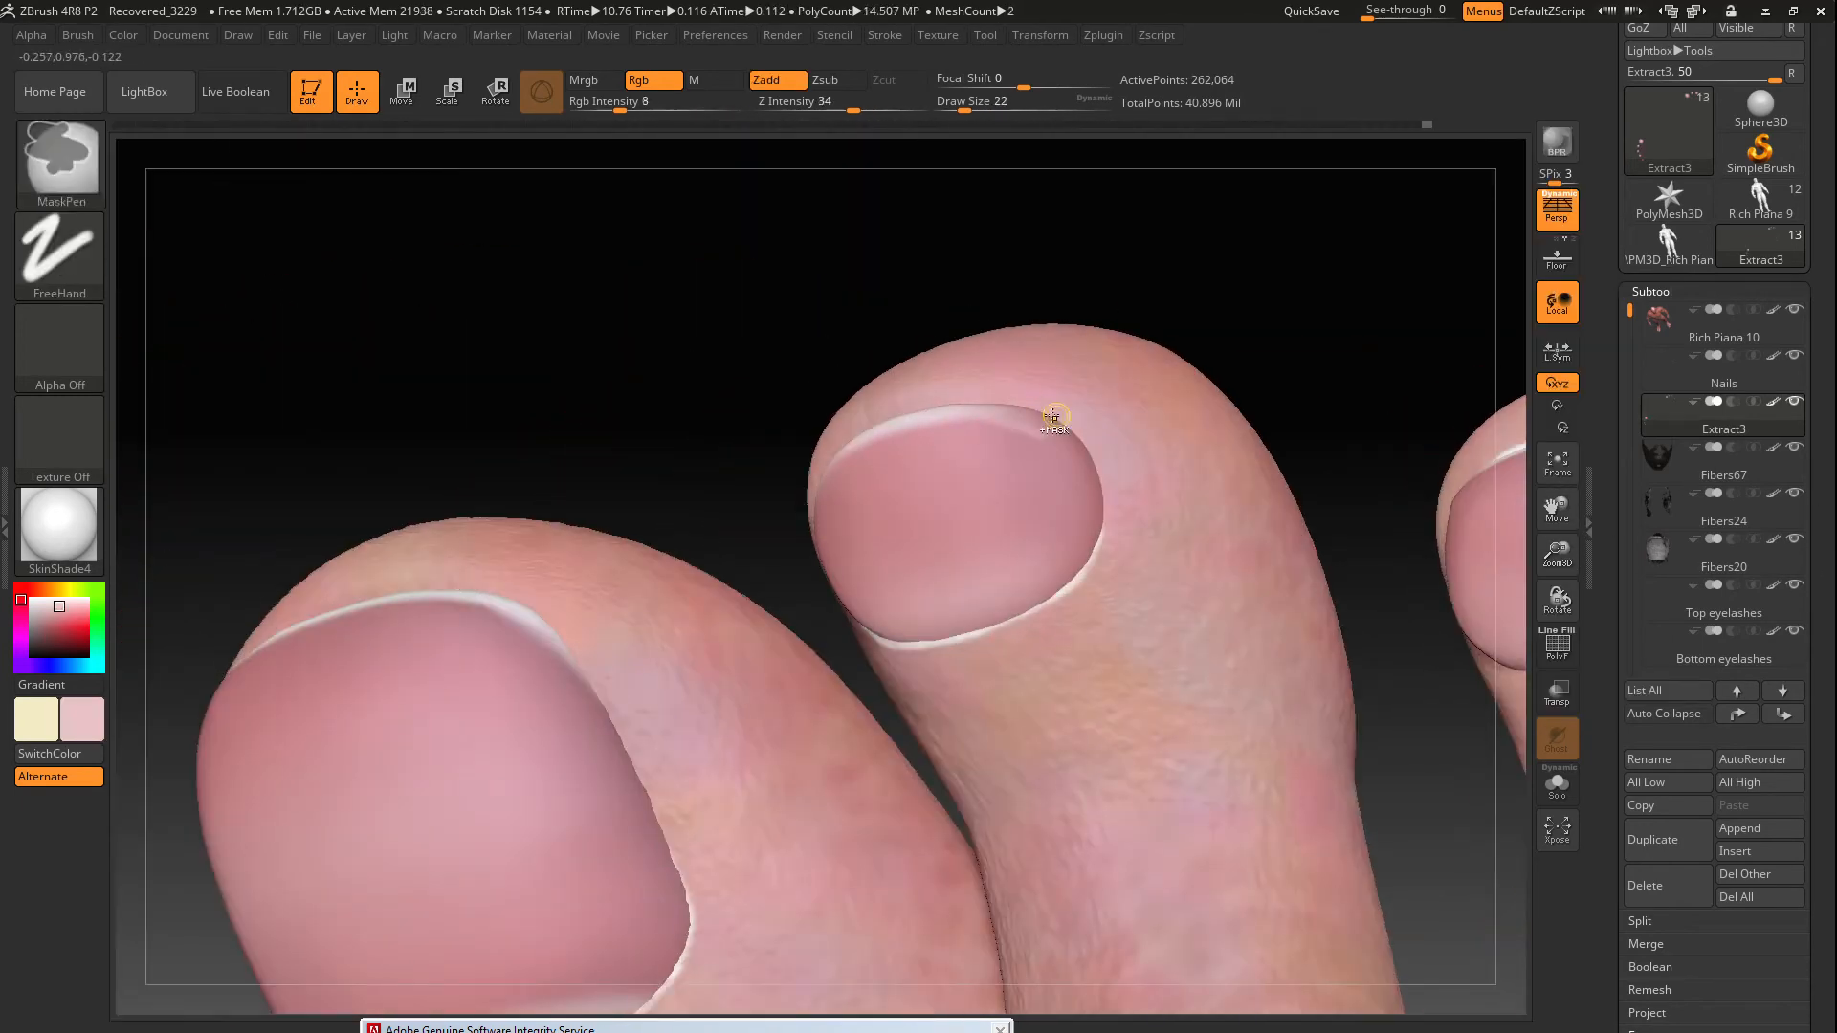
left_click_drag(1058, 406, 1026, 433)
left_click_drag(1148, 316, 1186, 357)
left_click_drag(1558, 554, 1518, 599)
Switch to the Rich Piana 10 body subtool and set the Standard brush to the Color Spray stroke with Alpha 23
left_click(1692, 331)
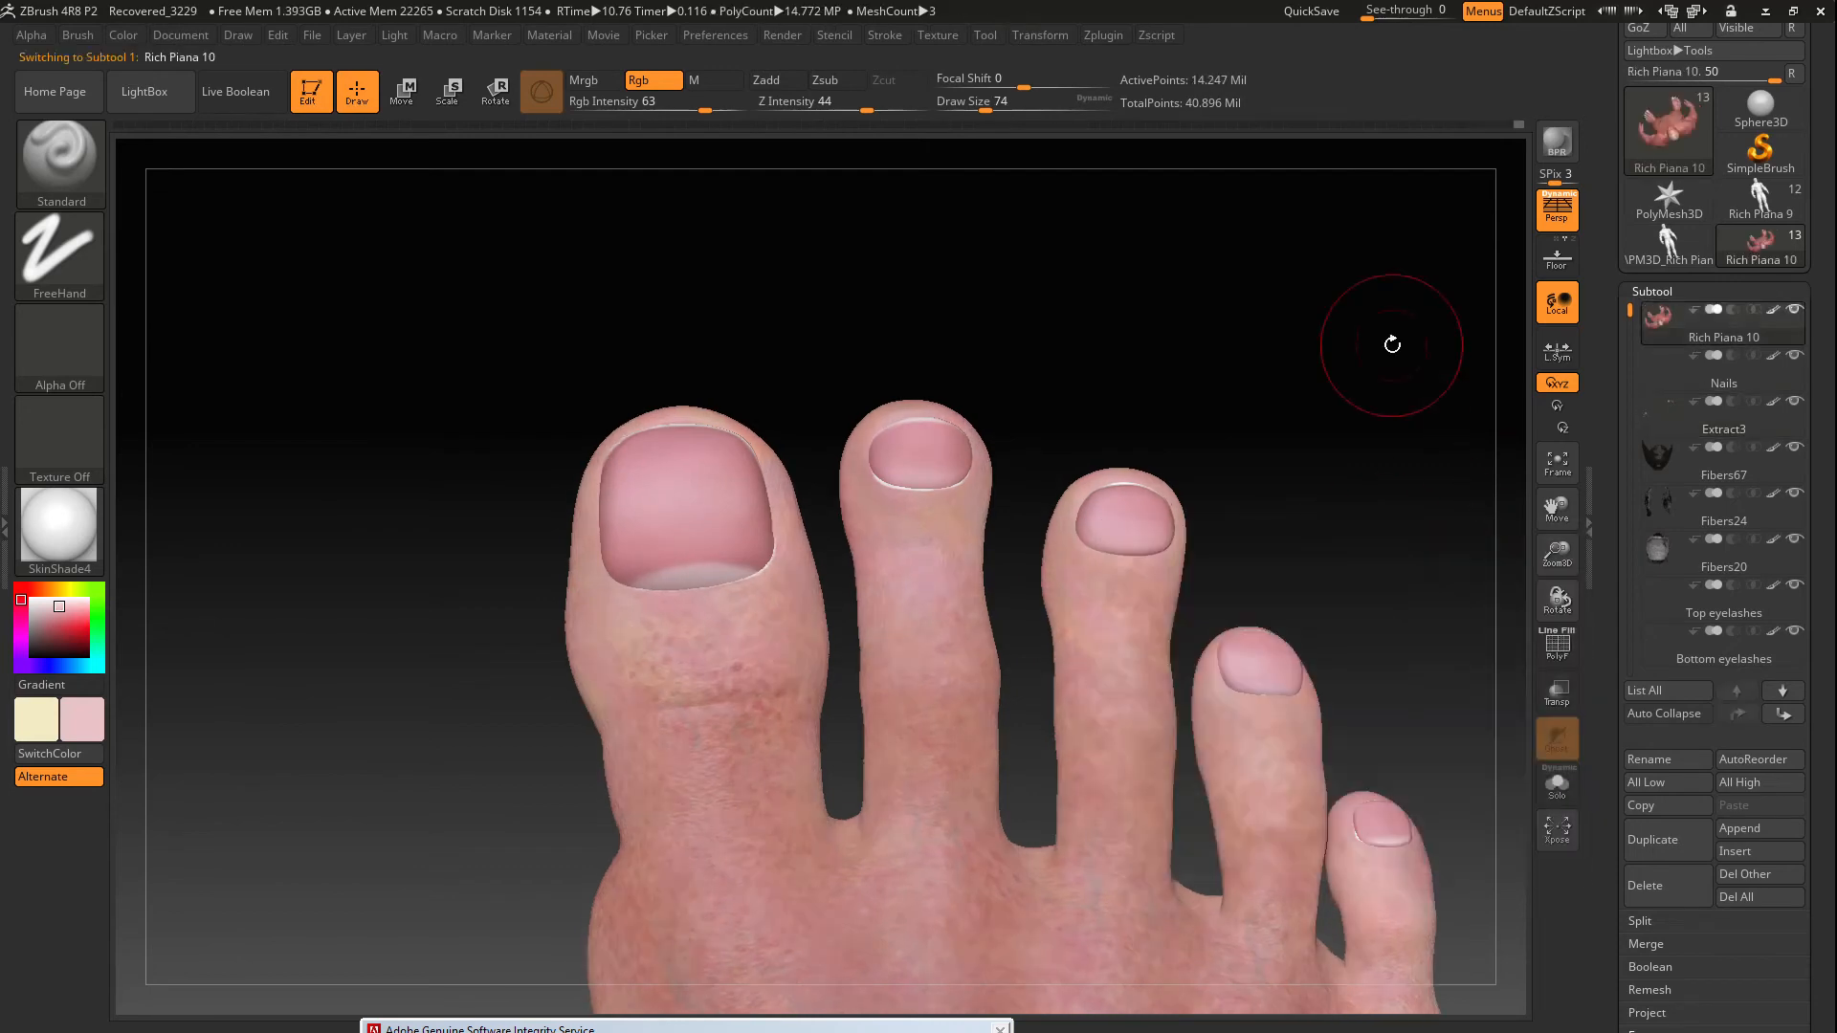
left_click_drag(1394, 344, 1244, 411, "alt")
key("c")
left_click(88, 201)
left_click(59, 254)
left_click(59, 346)
left_click(357, 369)
Spray sampled skin tones around the toenails on the toe tips at draw size 30 and RGB intensity 63
left_click_drag(710, 442, 856, 400)
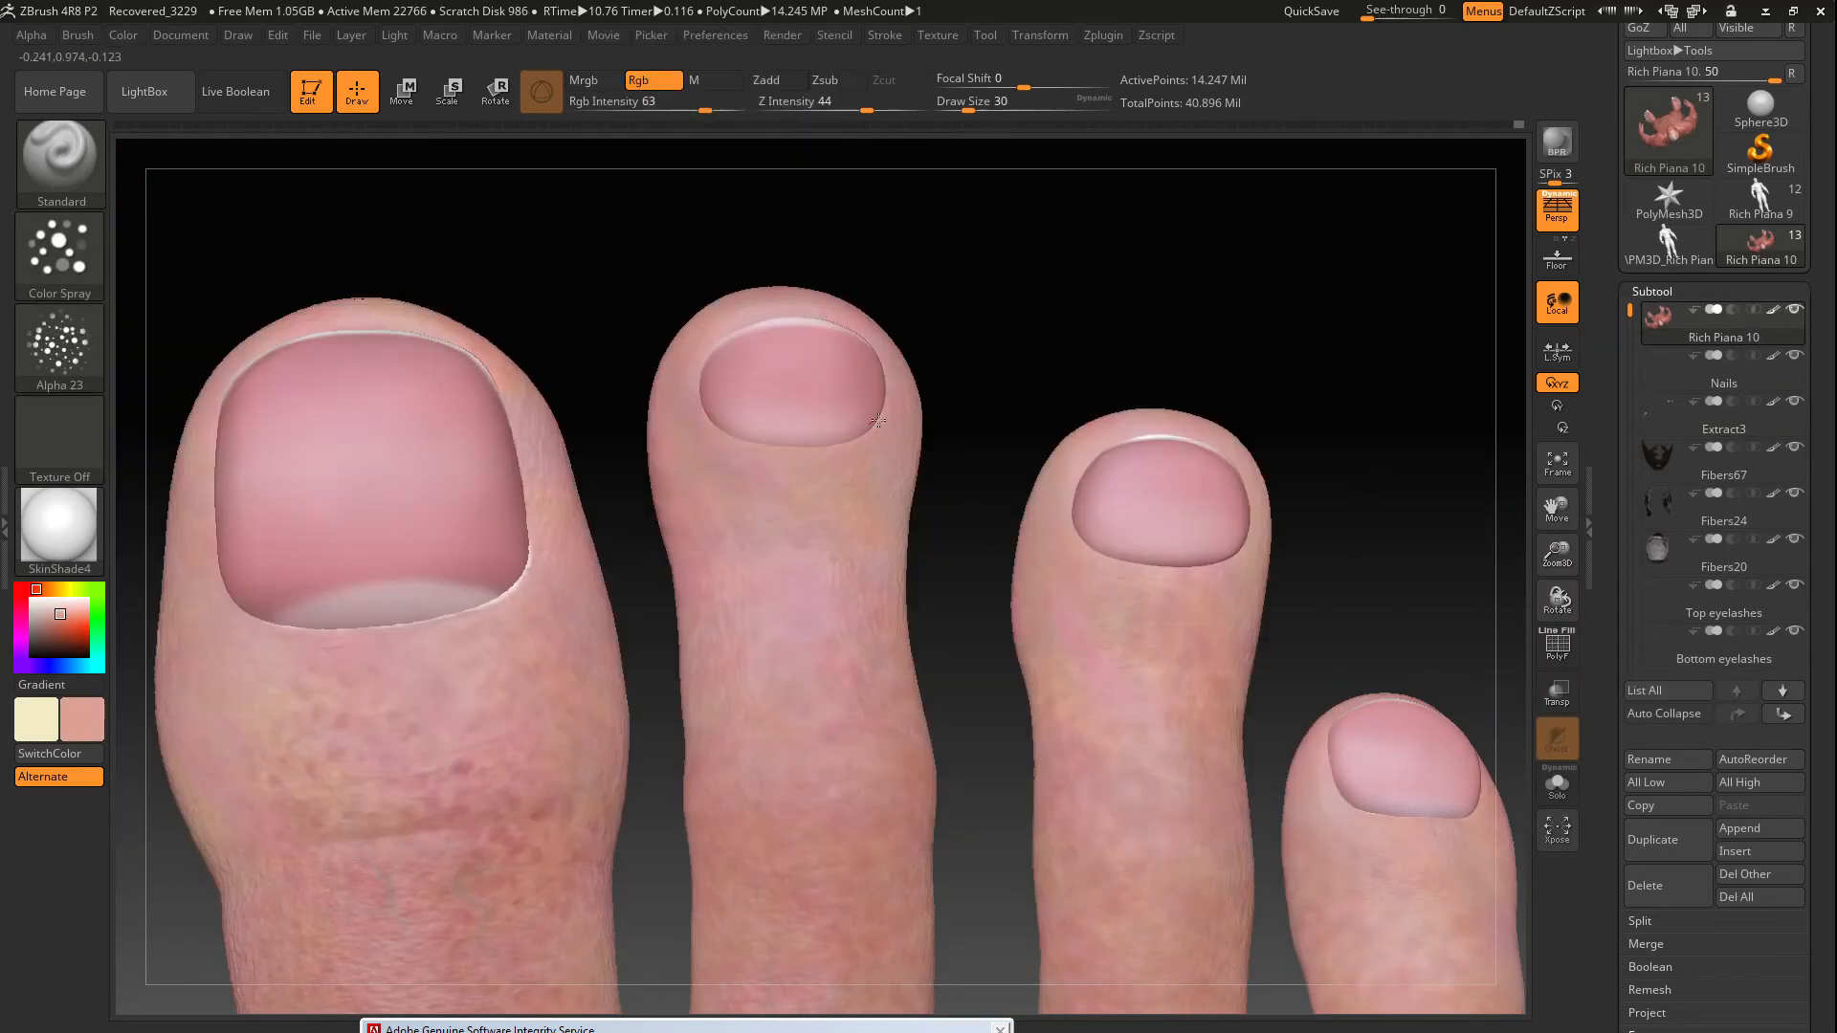
left_click_drag(440, 285, 203, 498)
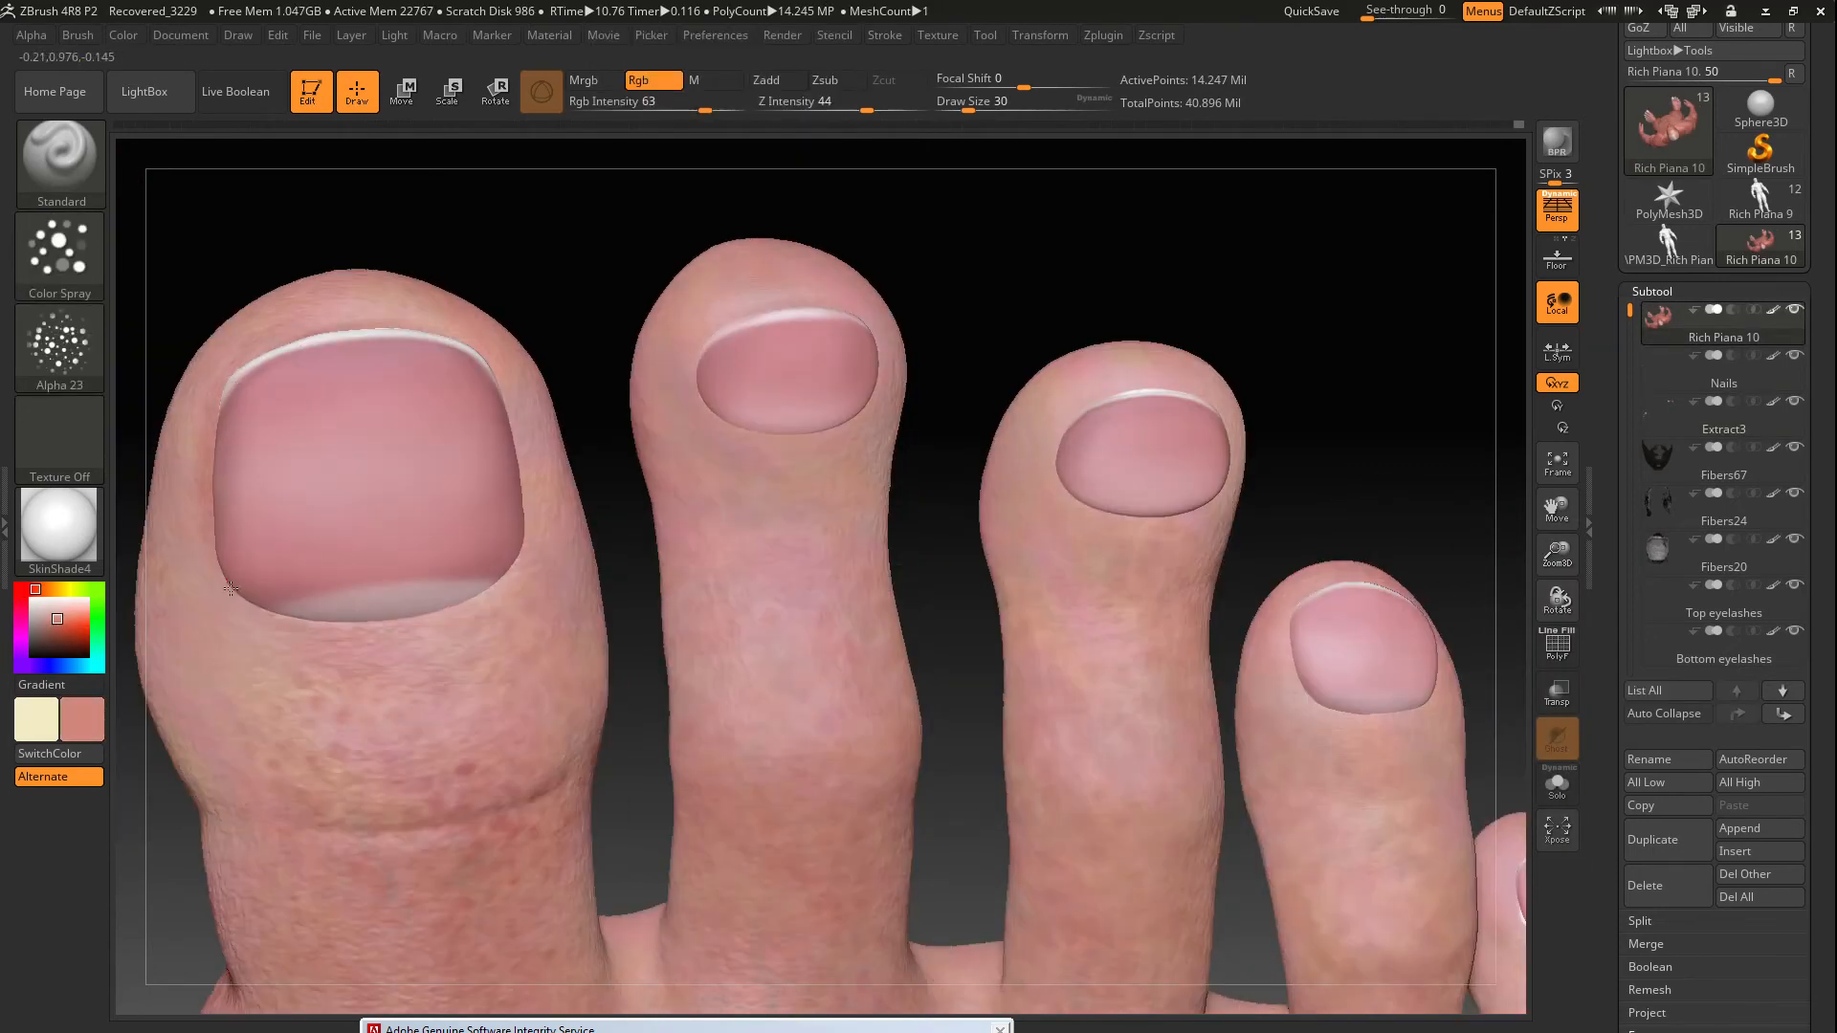
left_click_drag(957, 287, 1033, 309)
left_click(61, 162)
left_click(266, 180)
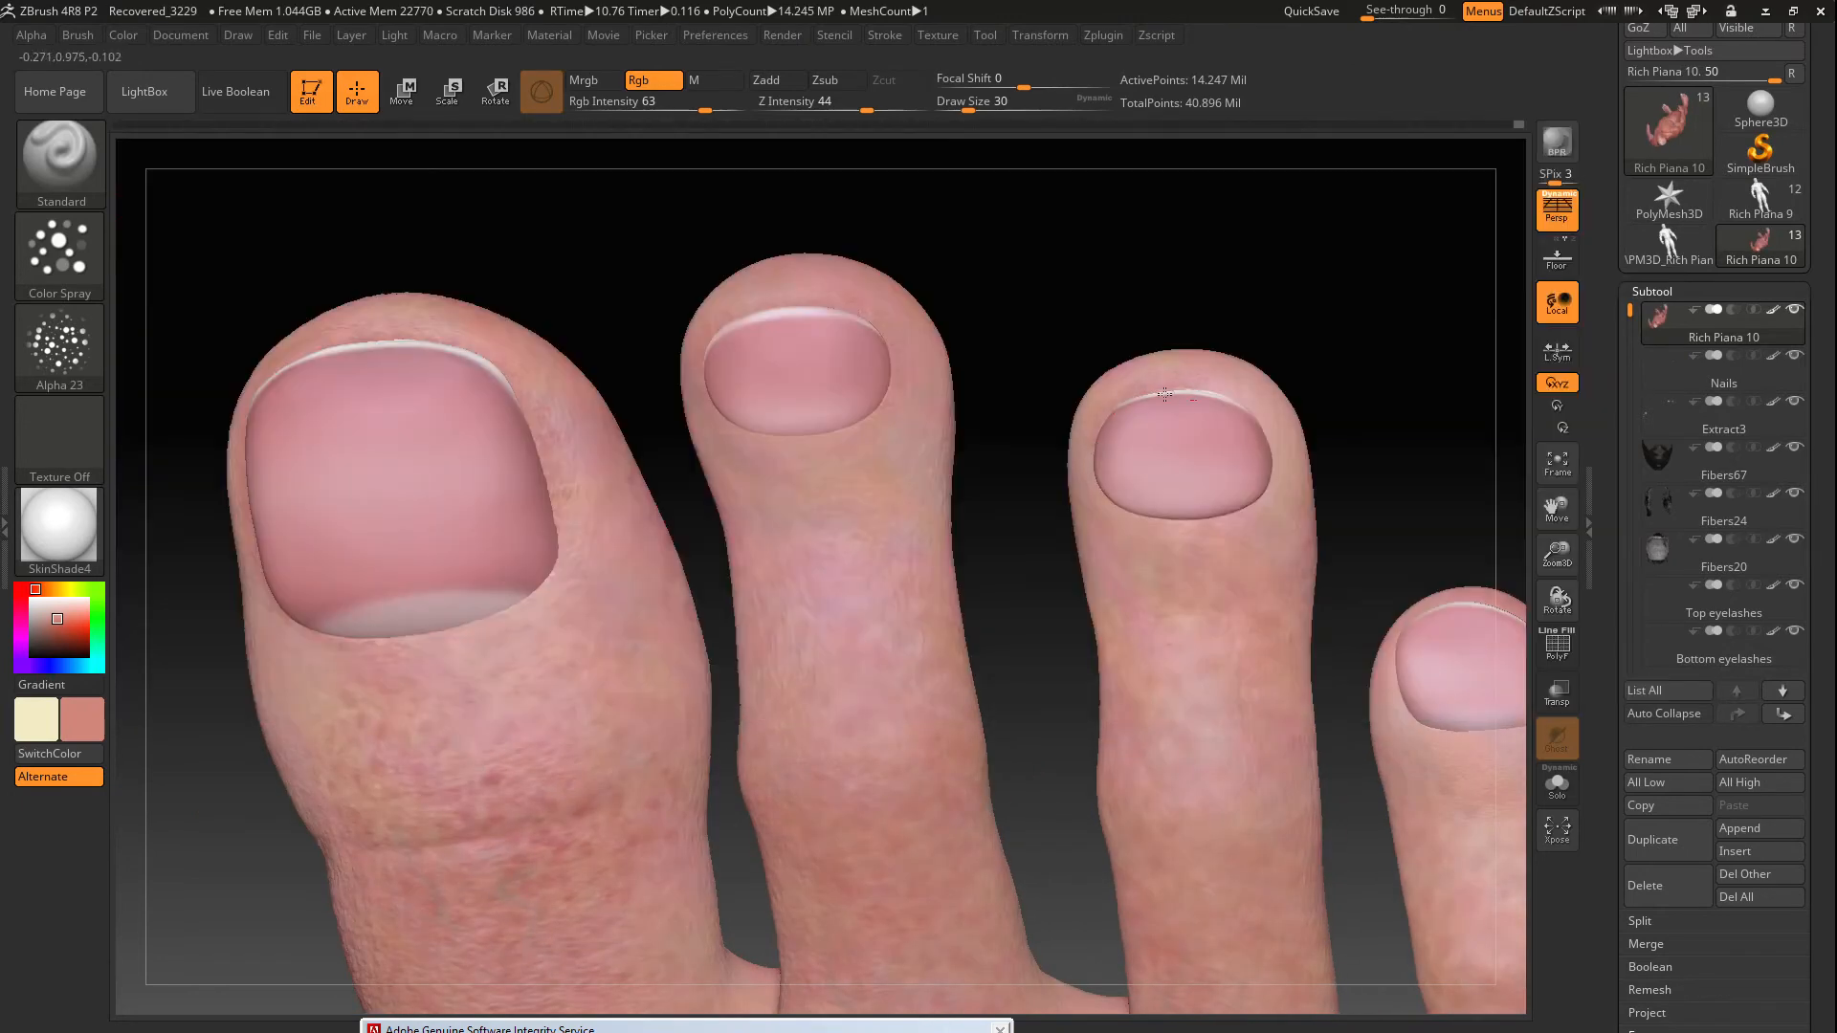
left_click_drag(1266, 503, 1093, 427)
left_click_drag(1238, 677, 1240, 729)
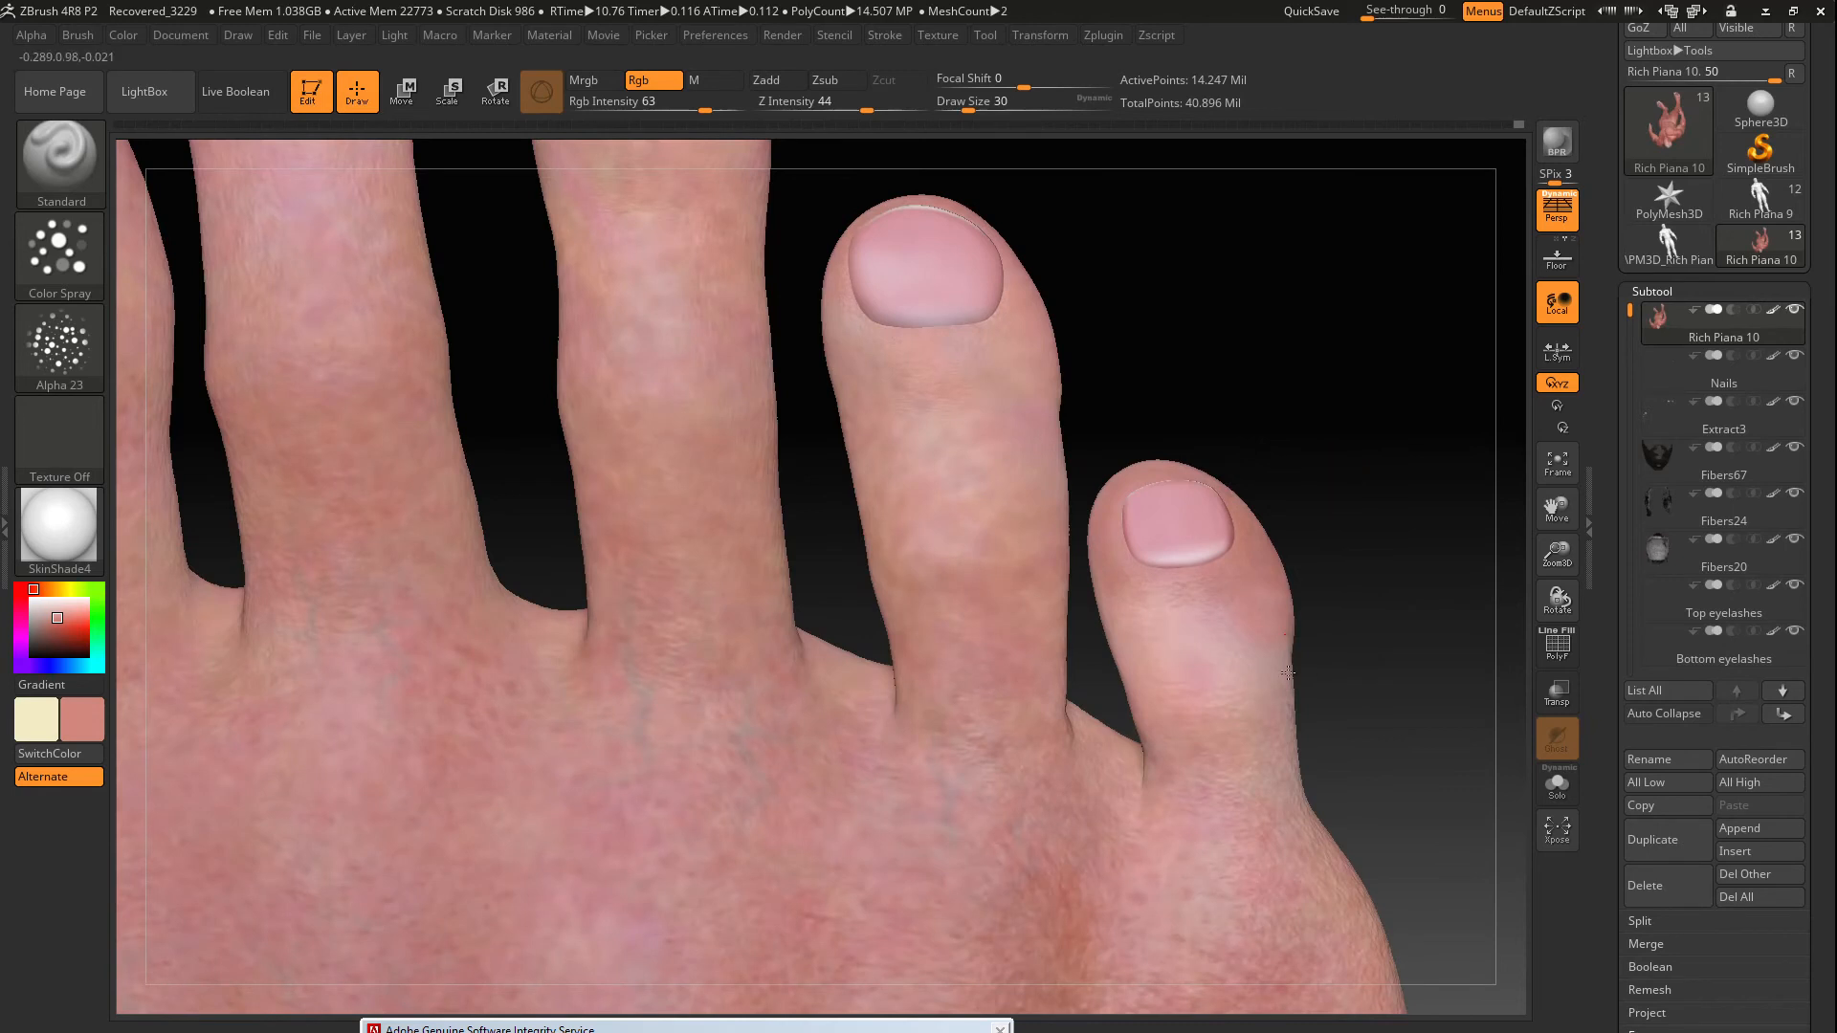
Spray a reddish tone over the fourth and little toes, up to draw size 70
mouse_move(1038, 406)
left_mouse_down()
mouse_move(885, 398)
mouse_move(1032, 455)
mouse_move(1003, 758)
left_mouse_up()
mouse_move(1009, 419)
left_mouse_down()
mouse_move(1026, 579)
mouse_move(967, 687)
left_mouse_up()
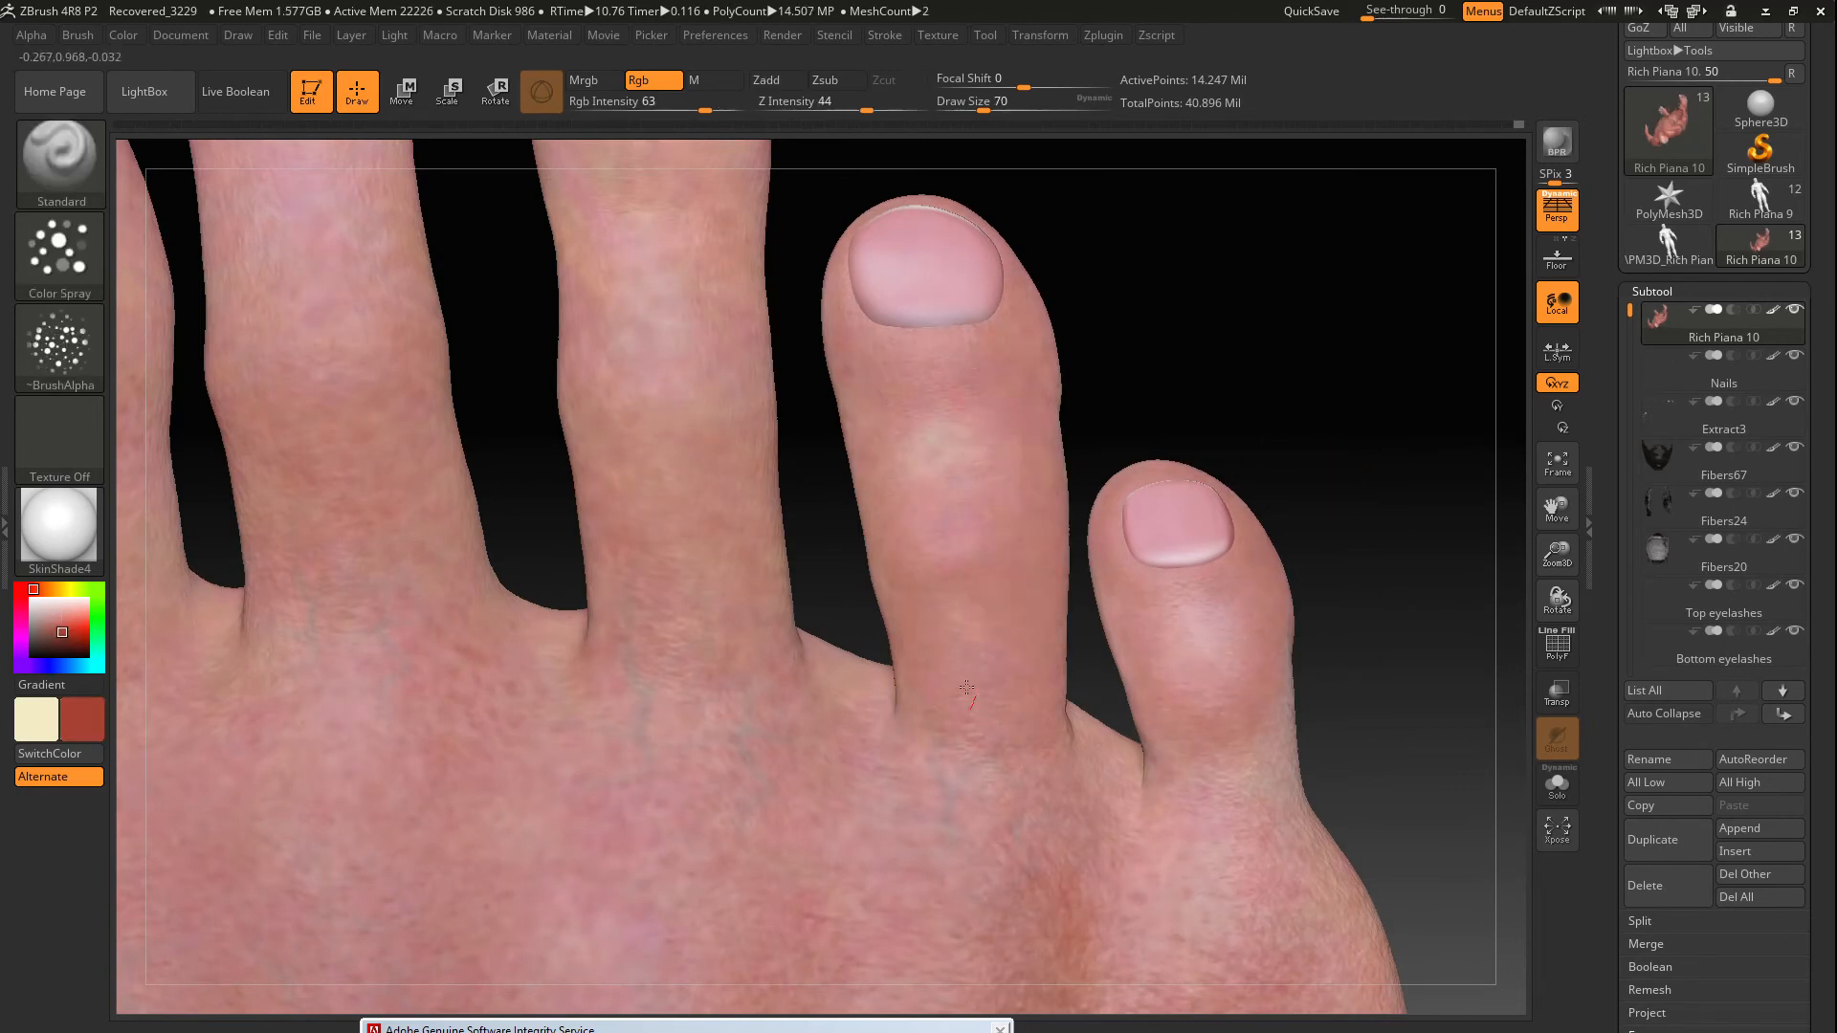
left_click_drag(1436, 315, 1524, 500, "alt")
mouse_move(704, 316)
left_mouse_down()
mouse_move(785, 411)
mouse_move(699, 613)
mouse_move(660, 421)
left_mouse_up()
Spray a sampled reddish skin tone over the big, second and middle toes and their joints at draw size 70
left_click_drag(1517, 534, 800, 587)
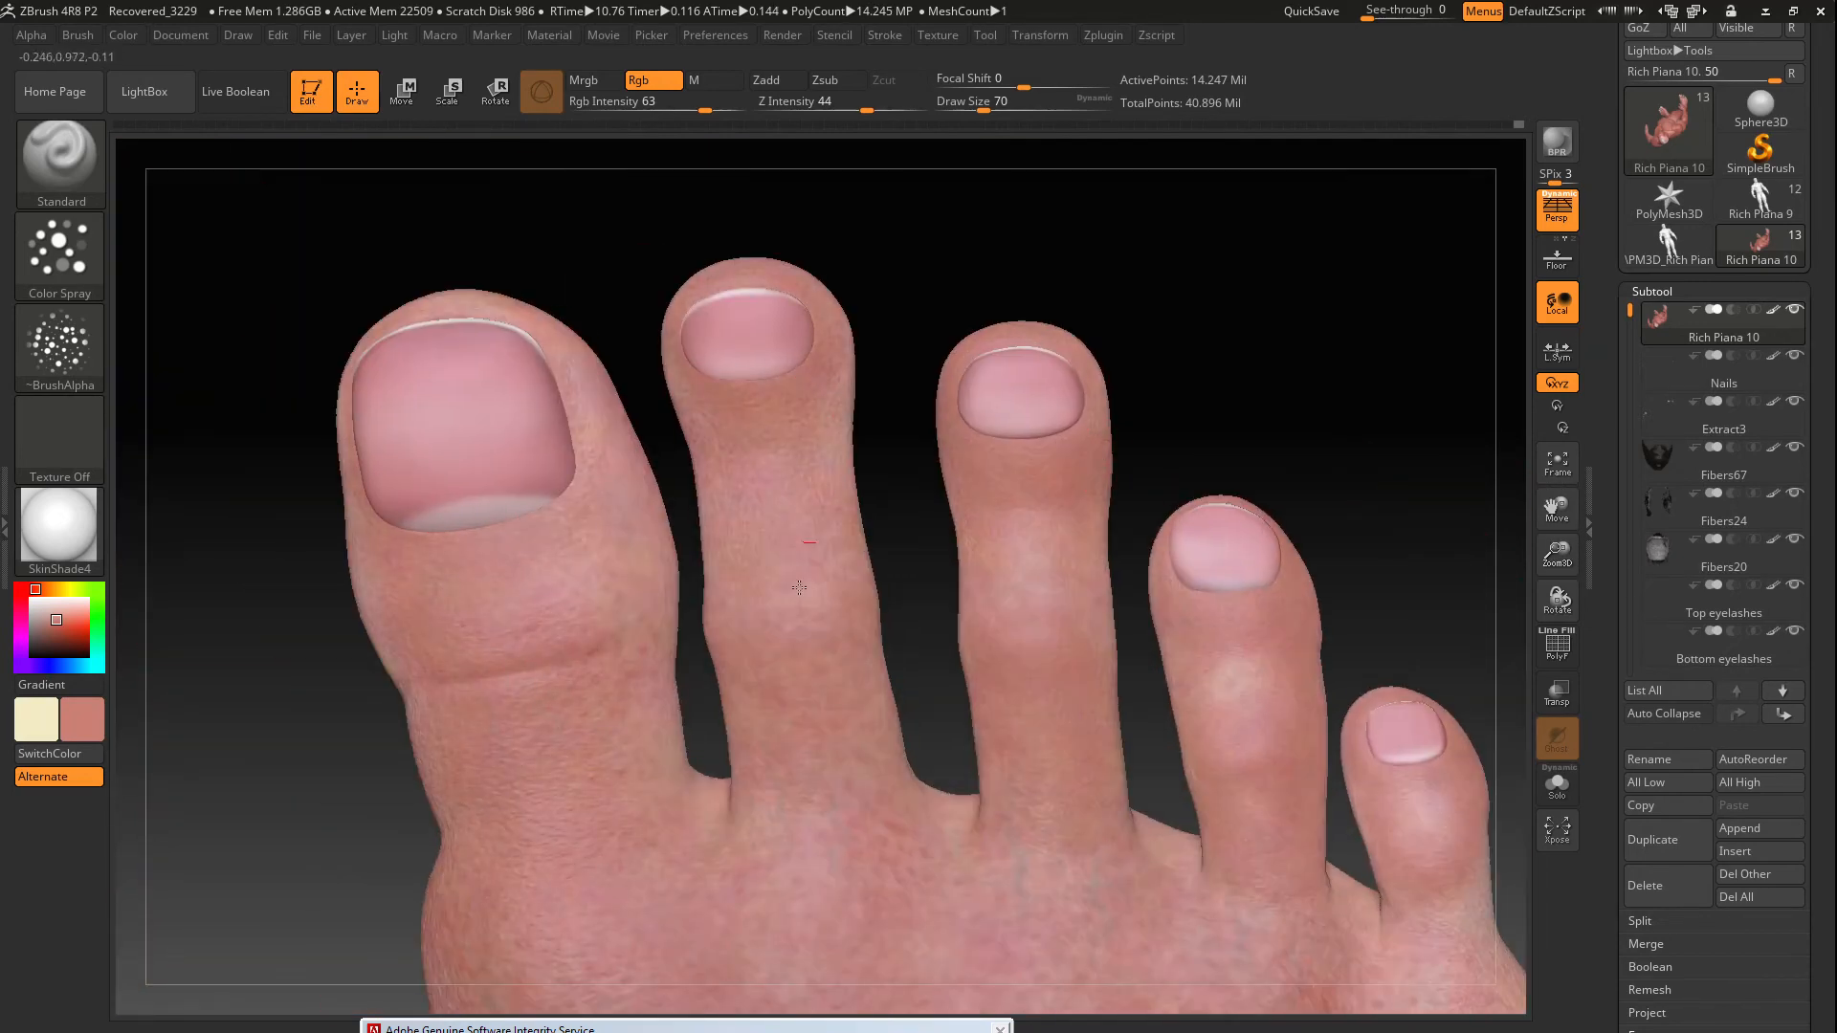
left_click_drag(819, 331, 835, 478)
left_click_drag(586, 387, 637, 563)
left_click_drag(400, 681, 367, 545)
left_click_drag(215, 637, 325, 666)
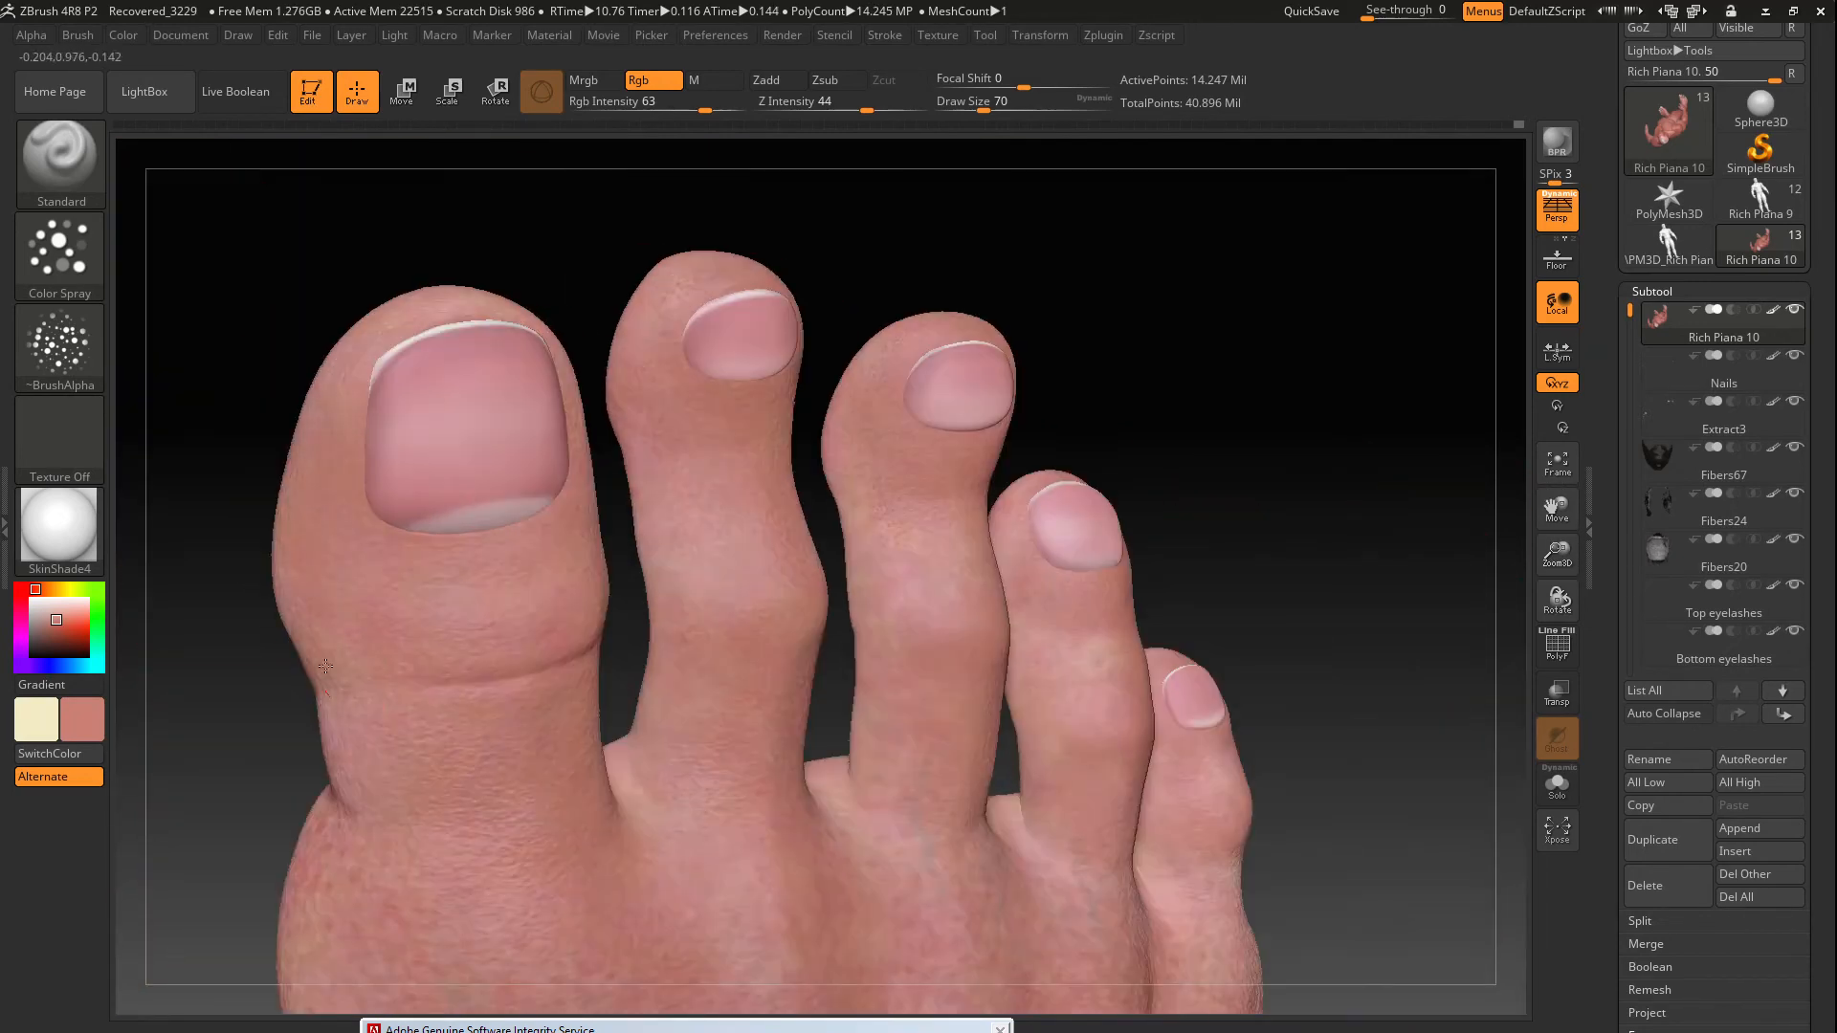
left_click_drag(919, 618, 886, 521)
left_click_drag(1120, 571, 1067, 703)
Render a BPR preview of the painted body
mouse_move(1287, 632)
left_mouse_down()
mouse_move(1353, 705)
mouse_move(1337, 705)
mouse_move(1295, 576)
mouse_move(1215, 709)
mouse_move(1209, 664)
mouse_move(1435, 670)
mouse_move(1428, 576)
mouse_move(1350, 692)
left_mouse_up()
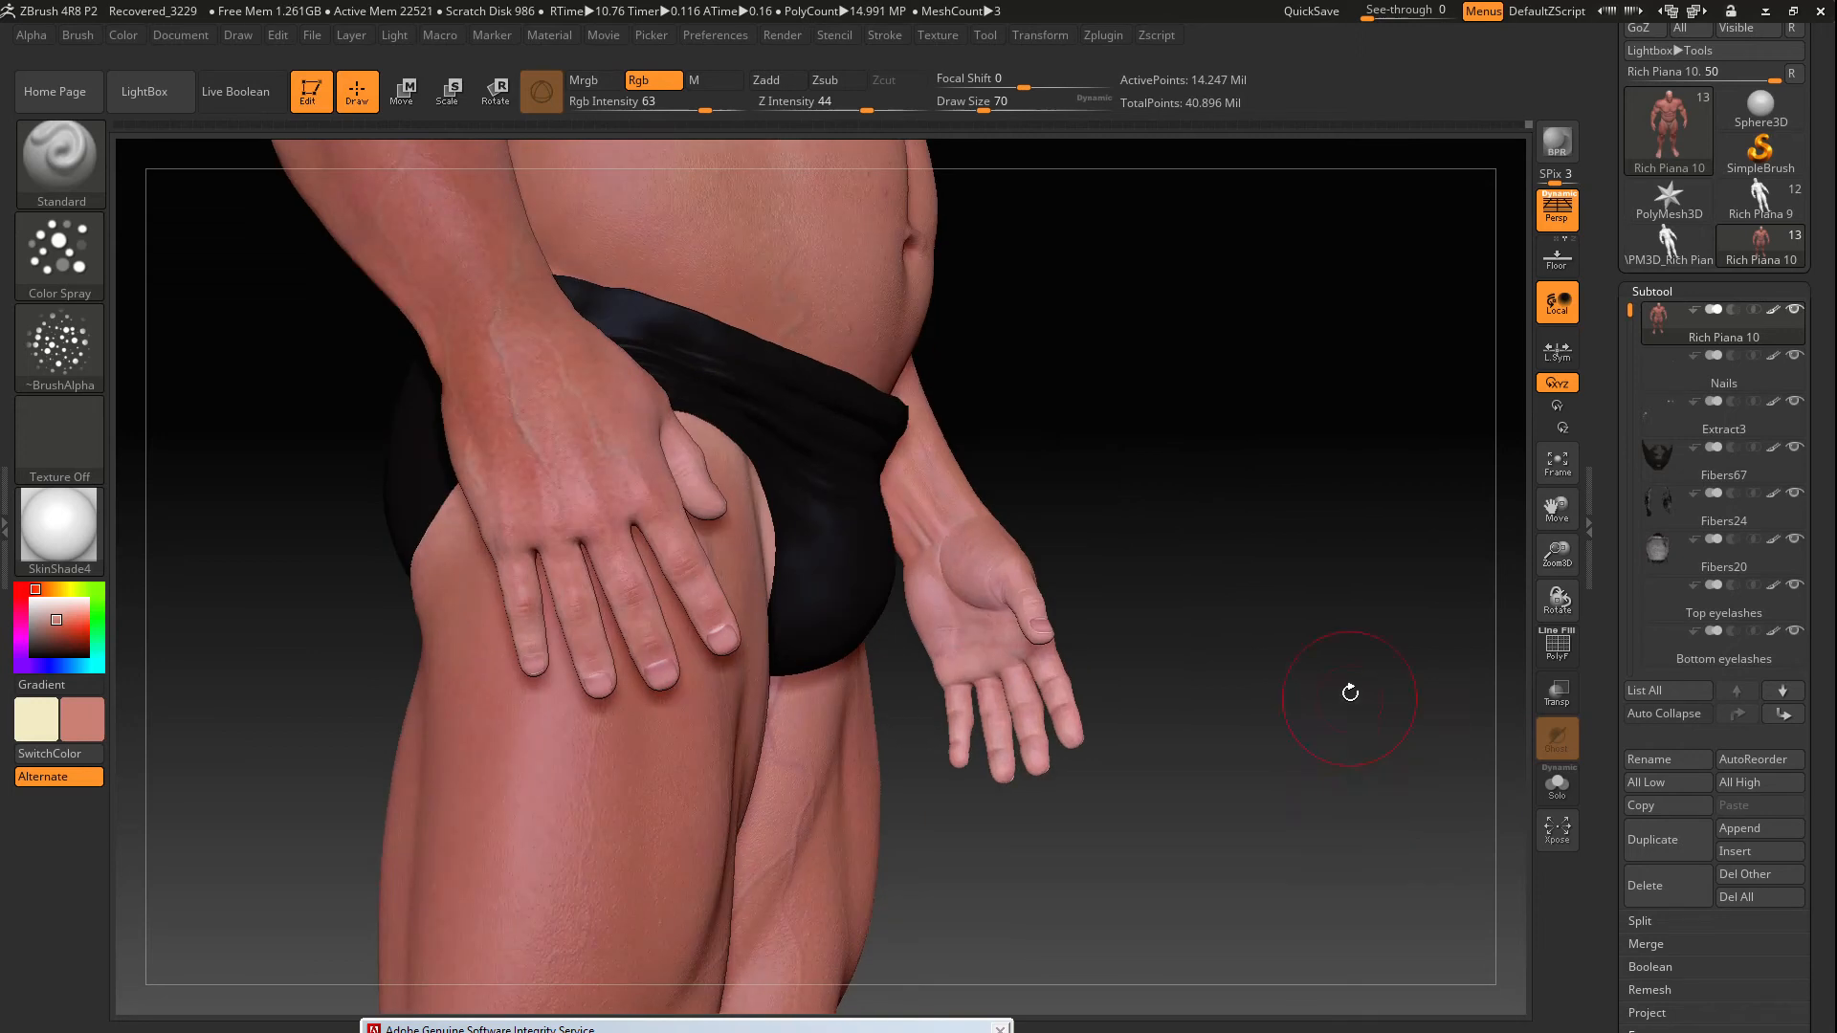
left_click_drag(1345, 434, 1119, 798, "alt")
left_click_drag(1557, 508, 1613, 95)
left_click(1557, 143)
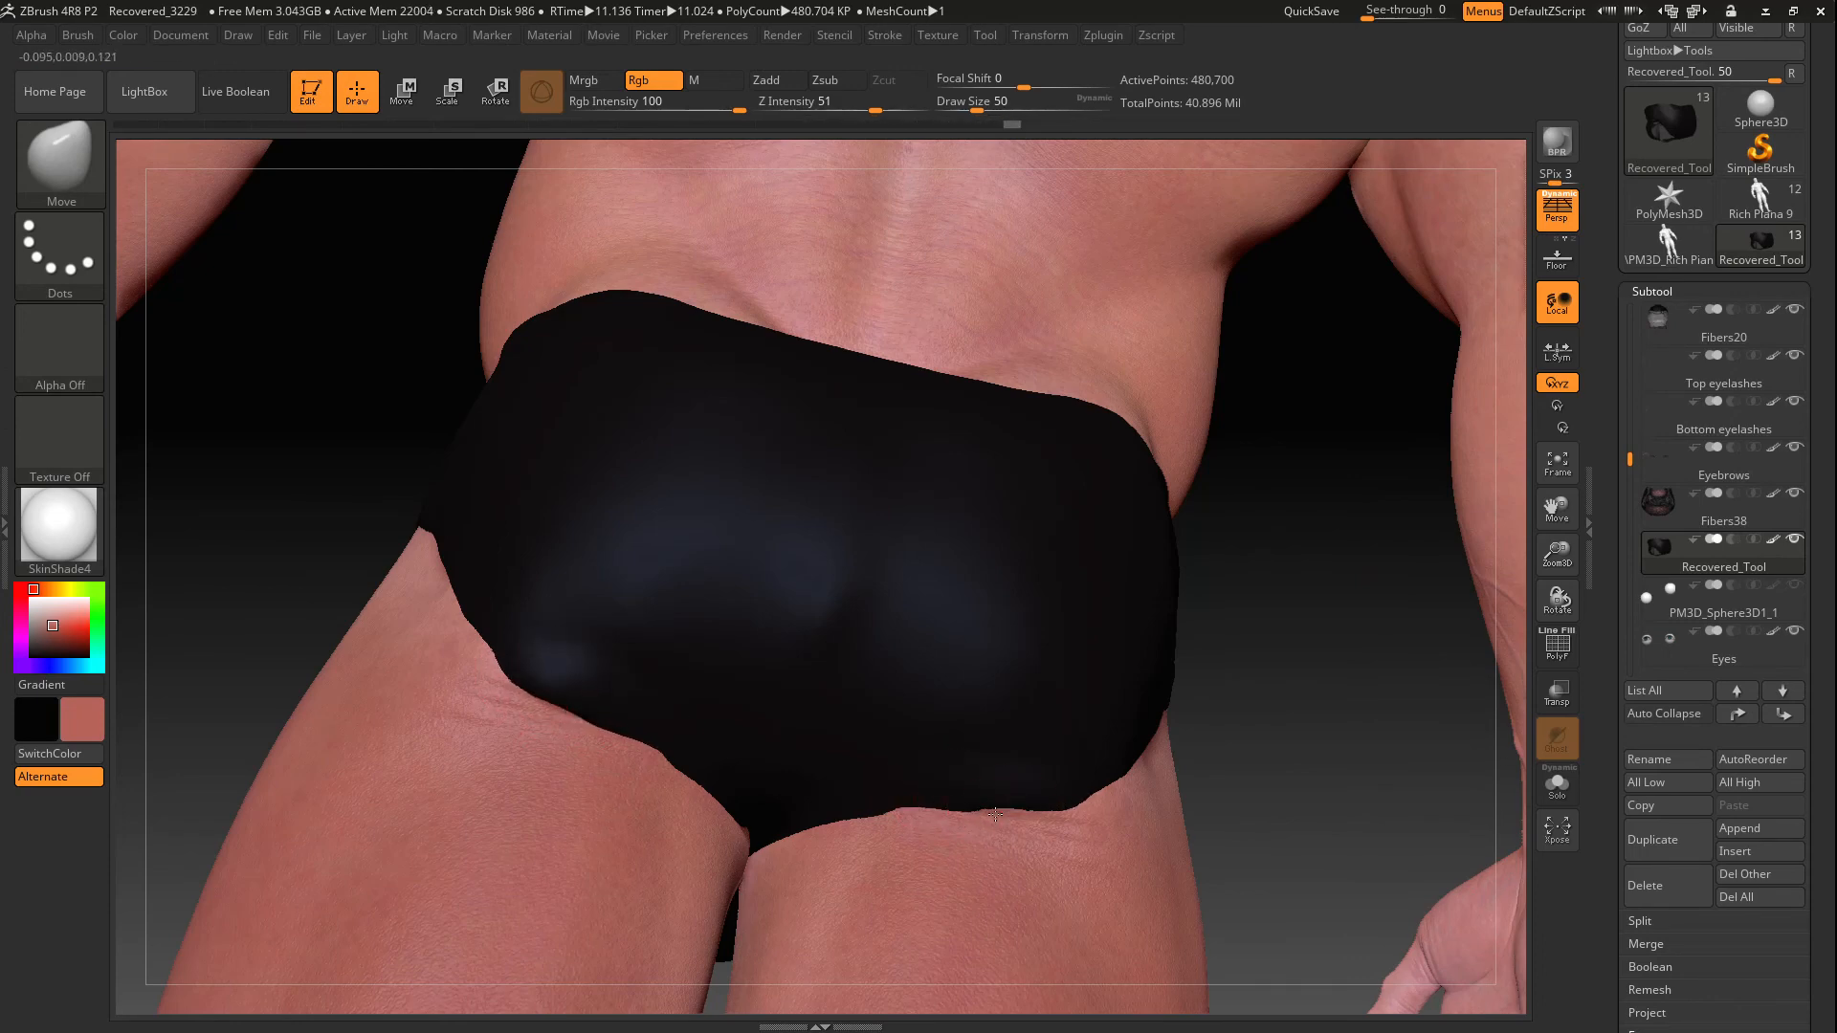
Even out the rear leg openings of the black briefs (Recovered_Tool) with the Move brush at draw sizes 50 and 38
left_click_drag(1045, 815, 1048, 808)
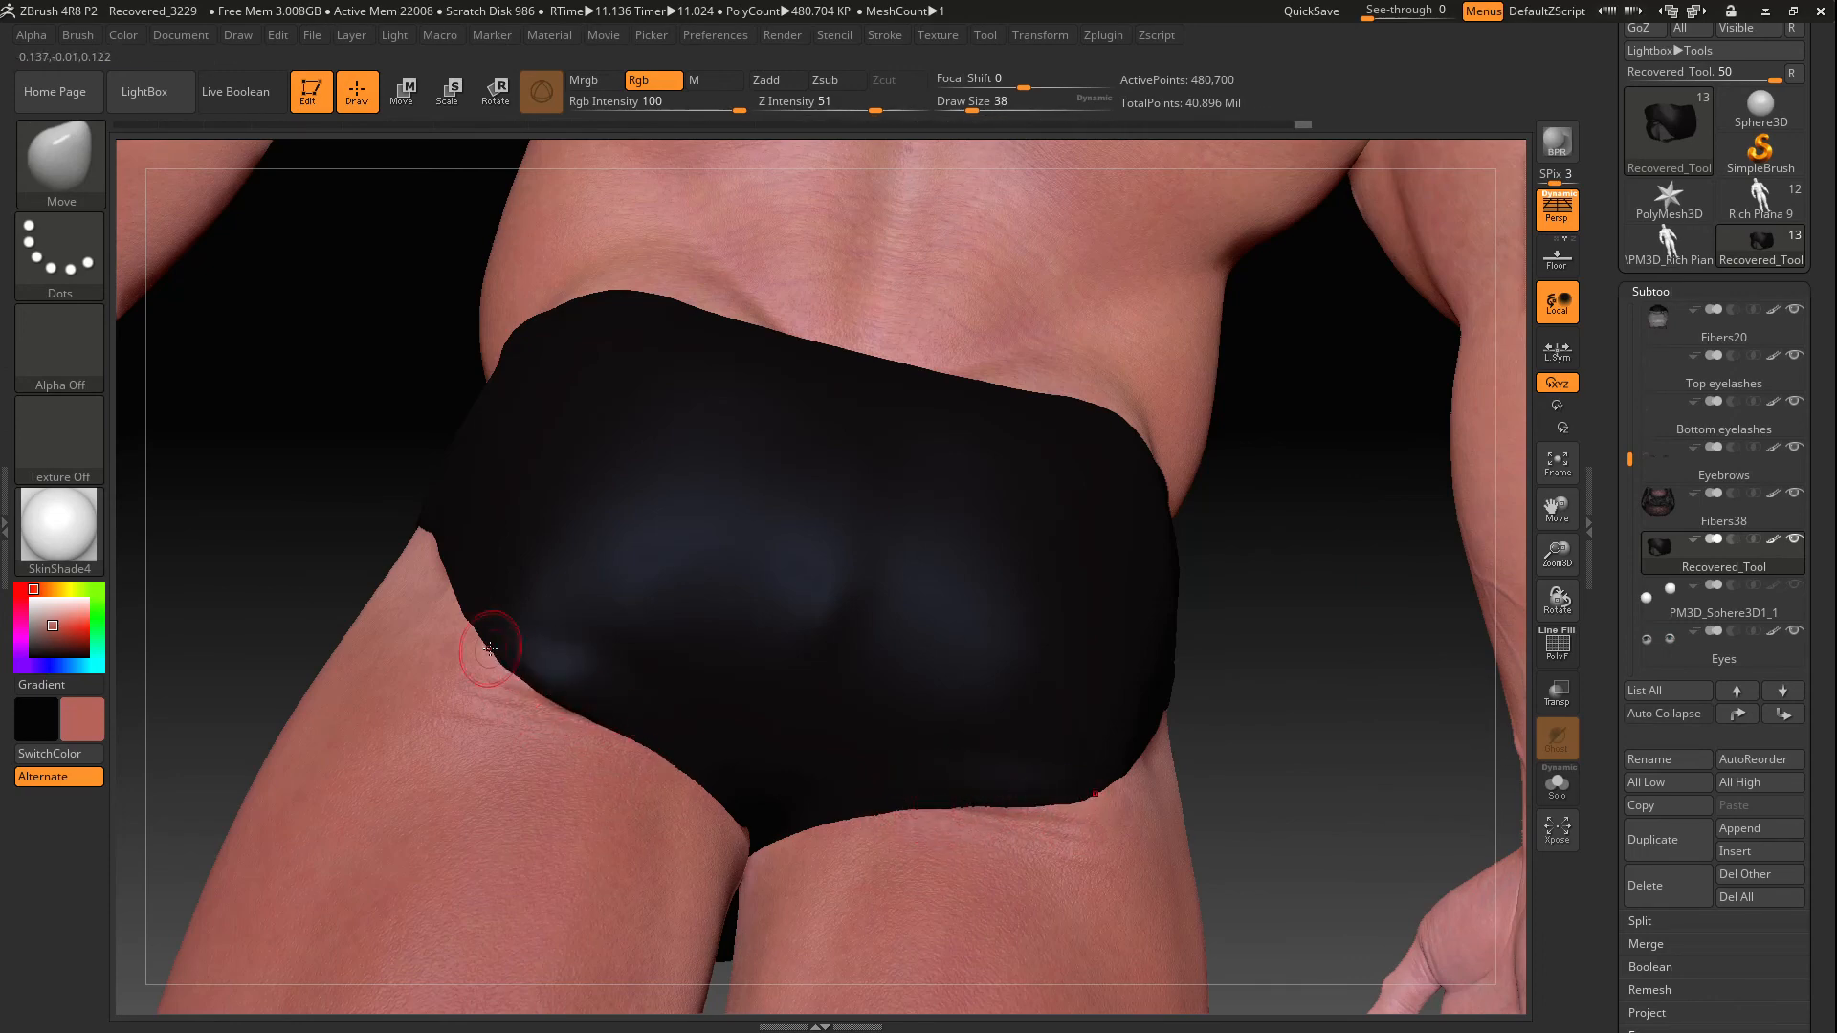
left_click_drag(562, 710, 566, 704)
mouse_move(1330, 737)
left_mouse_down()
mouse_move(1193, 758)
mouse_move(823, 574)
mouse_move(809, 454)
left_mouse_up()
left_click_drag(532, 329, 537, 287)
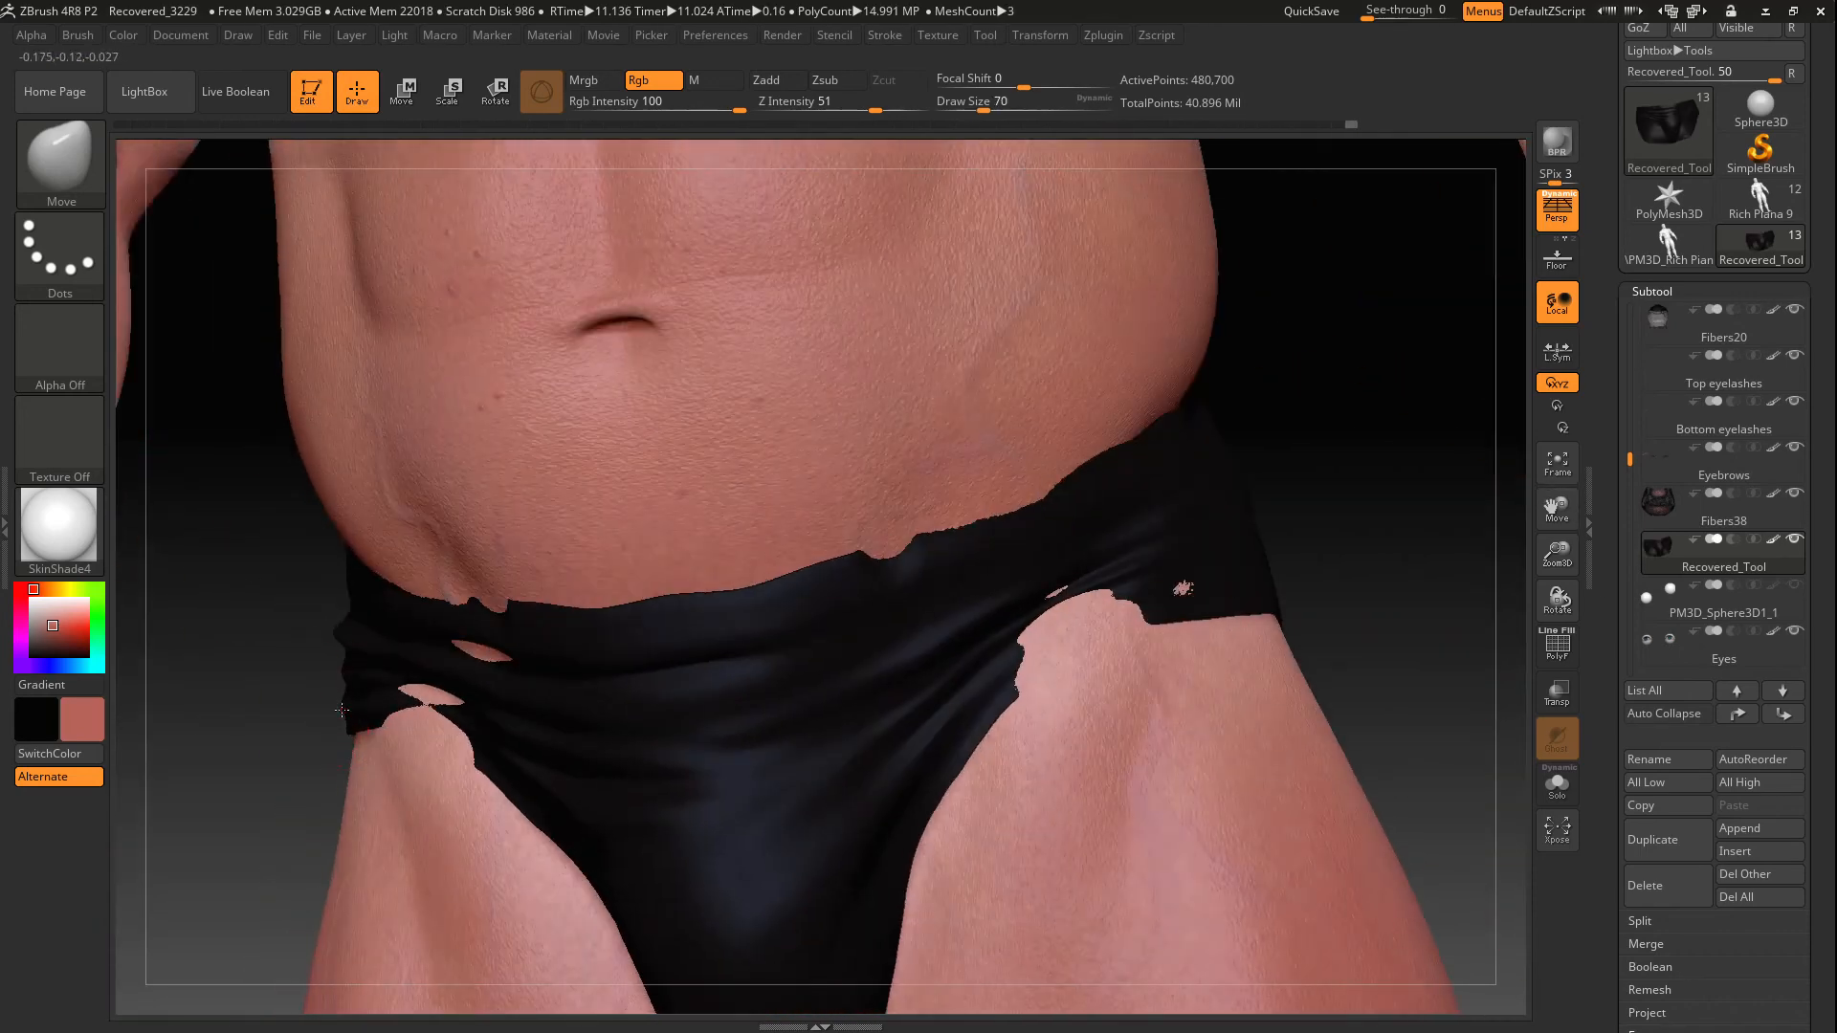
Pull the front and side fabric of the briefs over the protruding hip and thigh skin with the Move brush at draw size 70
left_click_drag(1118, 567, 1121, 551)
left_click_drag(1359, 536, 1292, 527)
left_click_drag(1435, 479, 1339, 498)
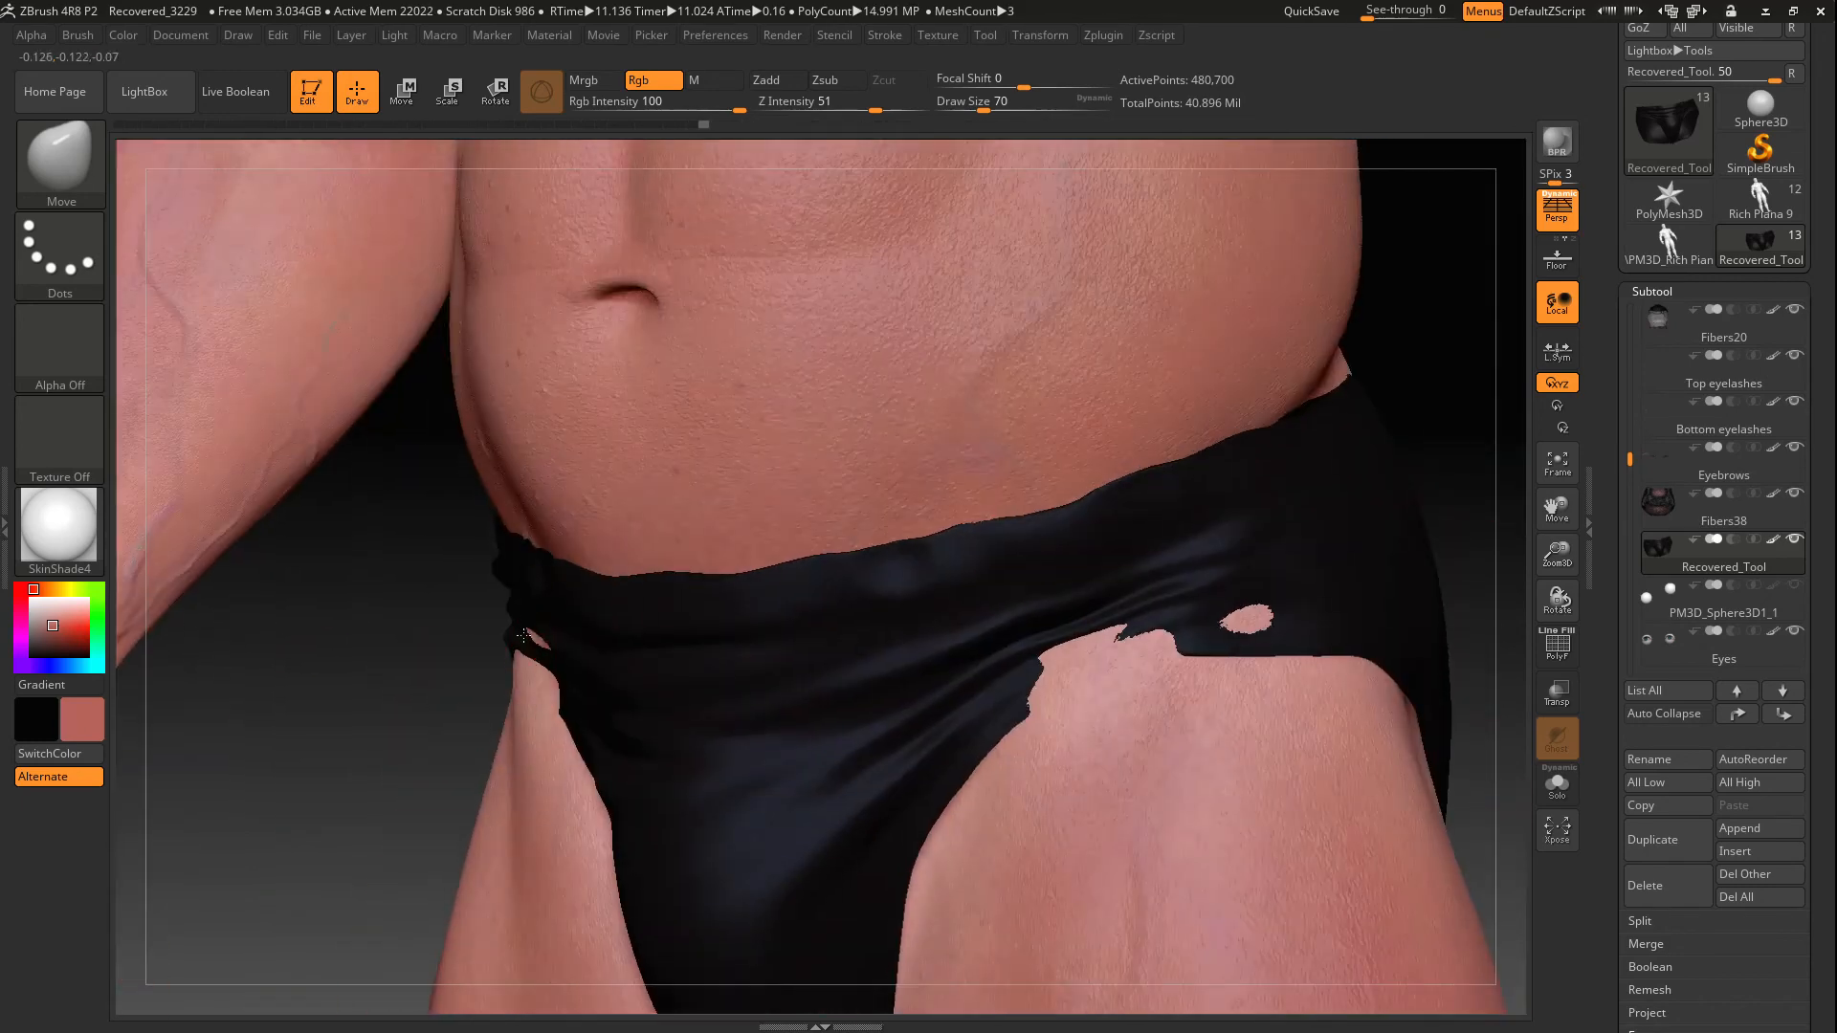
left_click_drag(240, 728, 325, 718)
left_click_drag(1144, 670, 1136, 659)
left_click_drag(603, 758, 1168, 645)
mouse_move(1340, 536)
left_mouse_down()
mouse_move(1267, 533)
mouse_move(1397, 517)
left_mouse_up()
left_click_drag(654, 478, 657, 469)
mouse_move(1340, 479)
left_mouse_down()
mouse_move(1282, 421)
mouse_move(1416, 497)
left_mouse_up()
mouse_move(292, 346)
left_mouse_down()
mouse_move(287, 332)
mouse_move(337, 332)
left_mouse_up()
left_click_drag(229, 311, 144, 306)
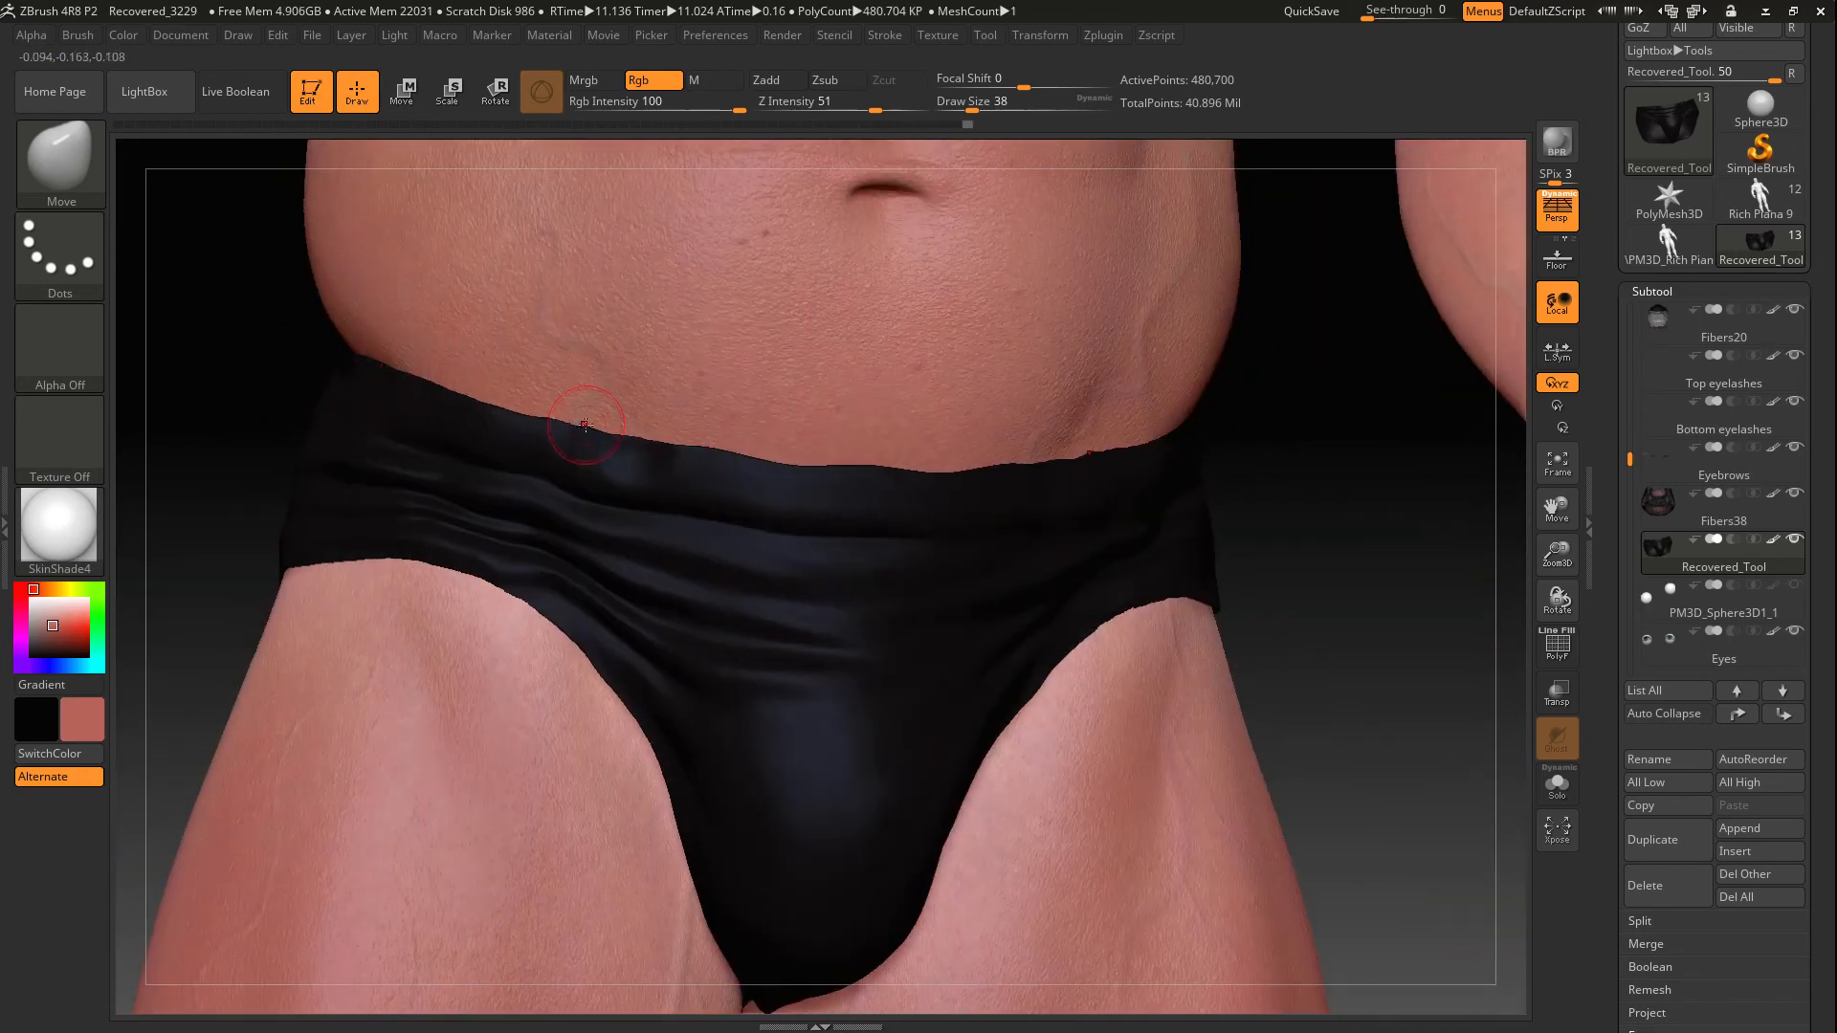
Straighten the briefs' front waist edge with the Move brush at draw size 38 and smooth the uneven fabric
left_click_drag(1073, 456, 1072, 448)
mouse_move(1388, 536)
left_mouse_down()
mouse_move(1330, 469)
mouse_move(1339, 574)
mouse_move(1493, 507)
left_mouse_up()
left_click_drag(382, 418, 692, 440, "shift")
left_click_drag(1340, 517, 1196, 517)
mouse_move(612, 622)
left_mouse_down("shift")
mouse_move(663, 716)
mouse_move(637, 671)
left_mouse_up("shift")
Adjust the side edges of the briefs with small Move brush strokes, up to draw size 90
left_click_drag(220, 593, 354, 598)
left_click_drag(972, 654, 765, 641)
left_click_drag(450, 615, 442, 609)
left_click_drag(670, 717, 584, 704)
left_click_drag(435, 612, 423, 611)
mouse_move(613, 813)
left_mouse_down()
mouse_move(476, 816)
mouse_move(574, 670)
left_mouse_up()
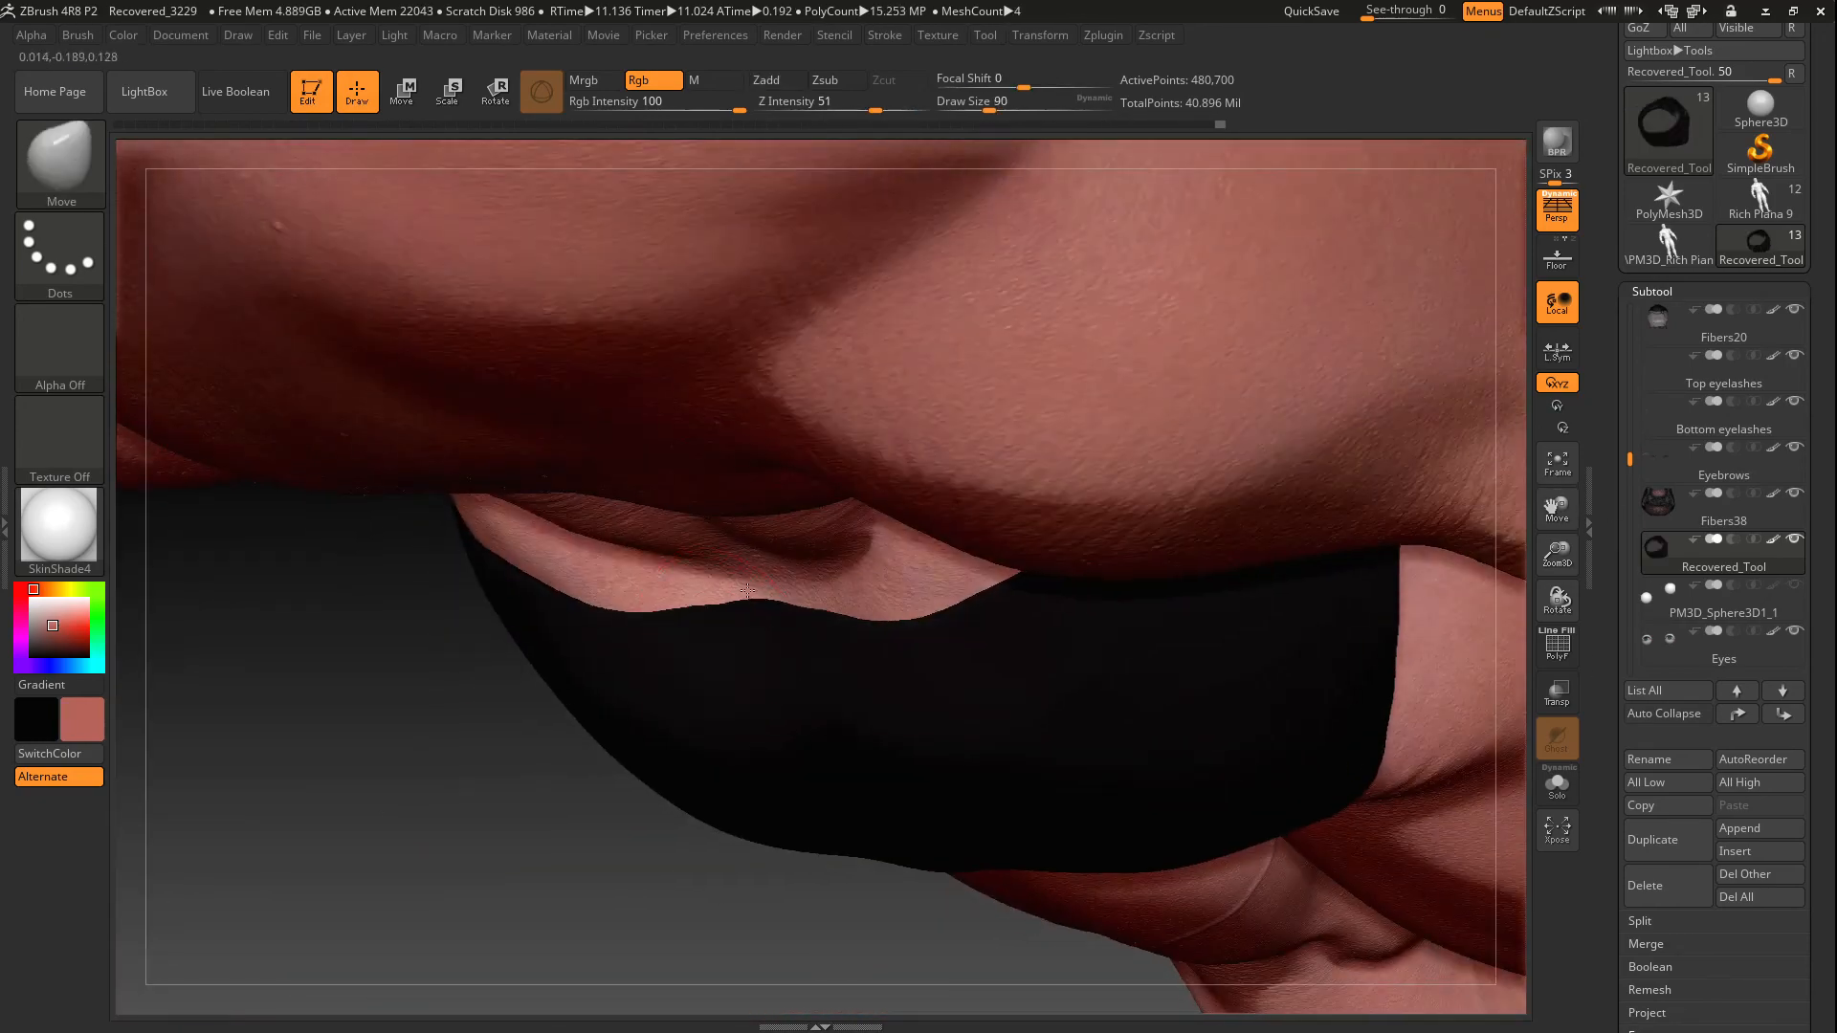
Nudge the side edge of the black briefs with the Move brush and smooth the fabric along the front waist edge
left_click_drag(287, 669, 325, 862)
left_click_drag(287, 335, 239, 330)
left_click_drag(834, 652, 831, 635)
left_click_drag(306, 517, 508, 493)
left_click_drag(957, 505, 1464, 563, "shift")
mouse_move(516, 354)
left_mouse_down()
mouse_move(287, 368)
mouse_move(309, 407)
left_mouse_up()
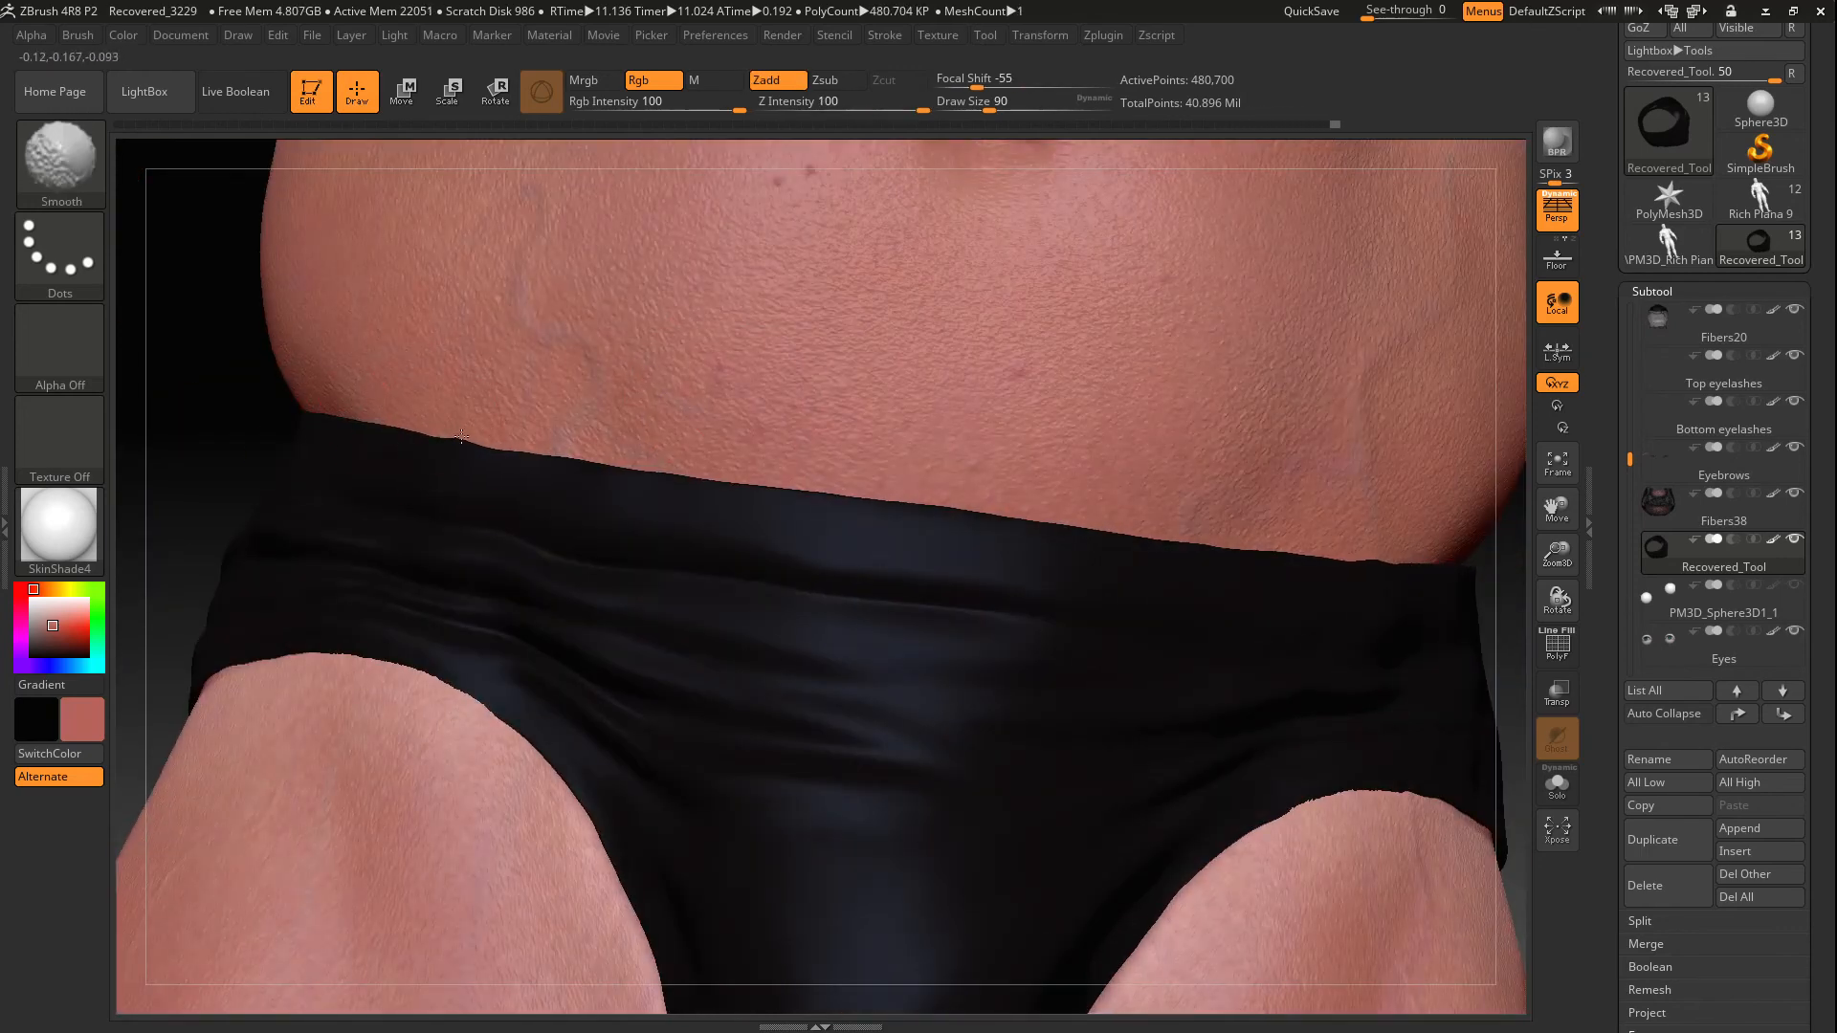
Even out the briefs' waist edge toward both hips with small Move brush strokes at draw size 66 and smooth along it
left_click_drag(459, 431, 461, 439)
left_click_drag(330, 423, 612, 465, "shift")
key("bracketright")
key("bracketright")
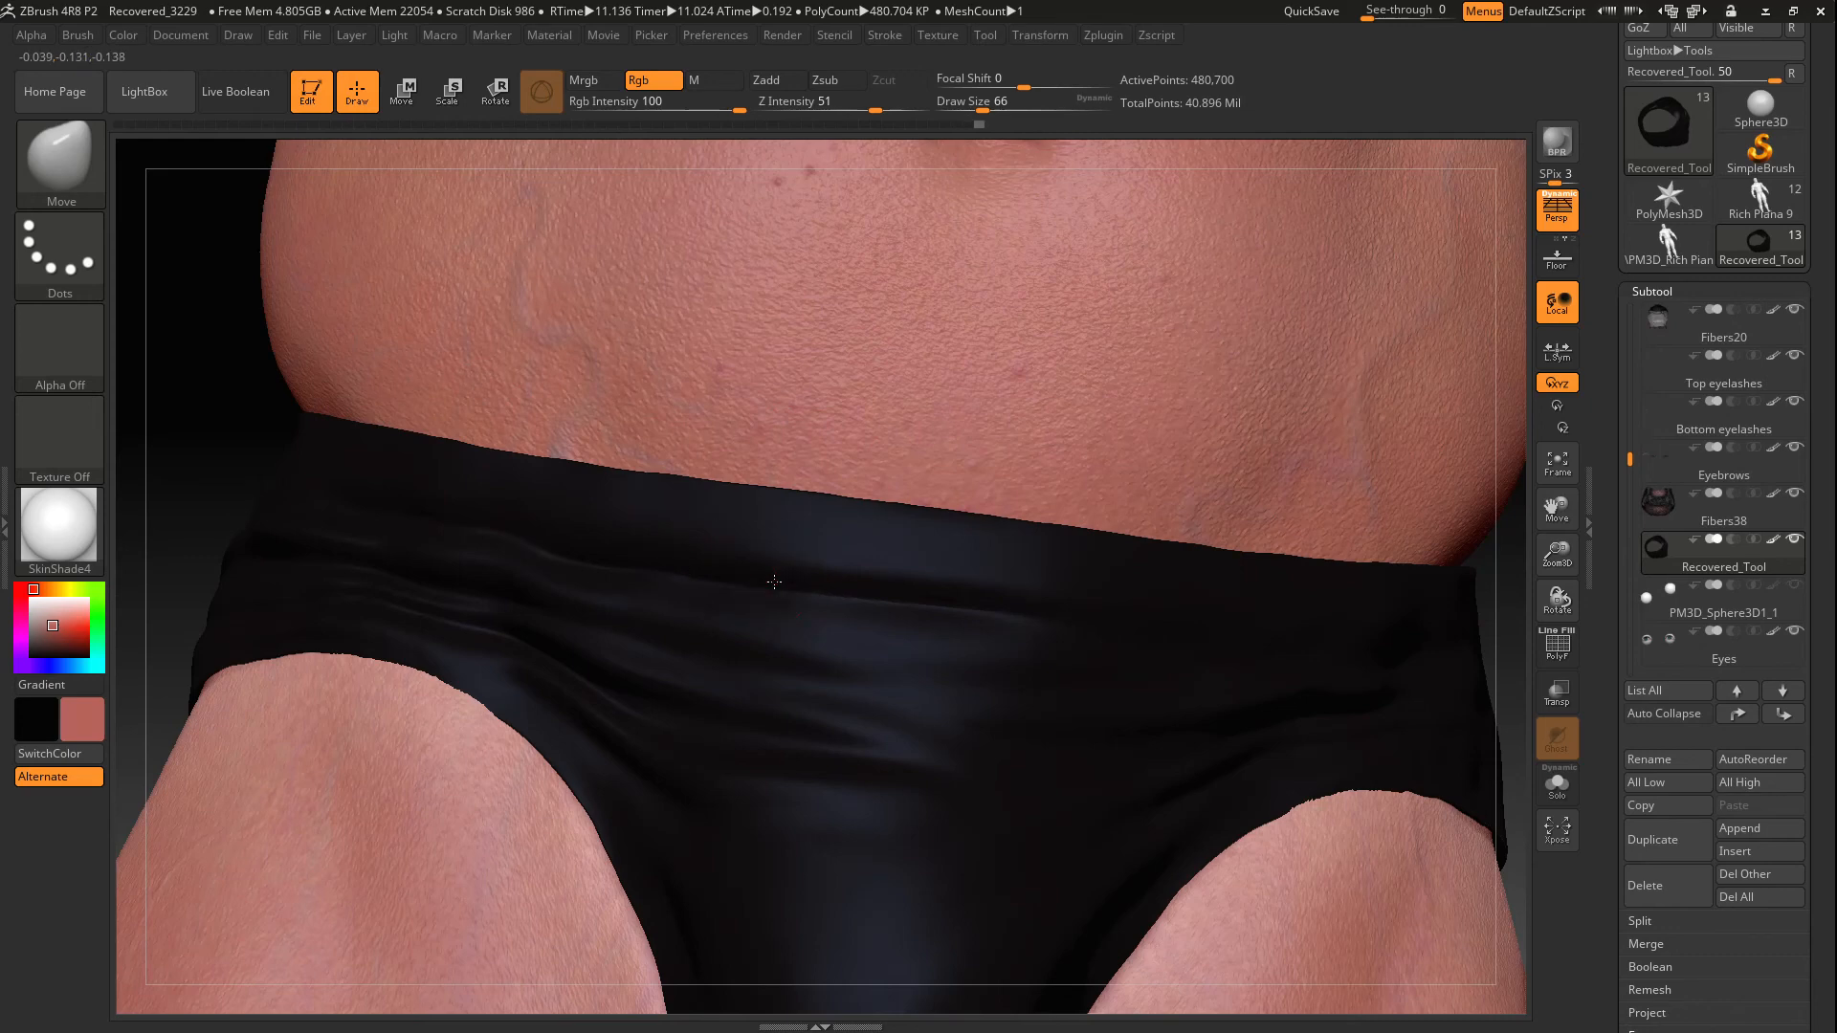
mouse_move(191, 335)
left_mouse_down()
mouse_move(574, 459)
mouse_move(746, 430)
left_mouse_up()
left_click_drag(1100, 478, 1340, 459)
left_click_drag(689, 435, 776, 422, "shift")
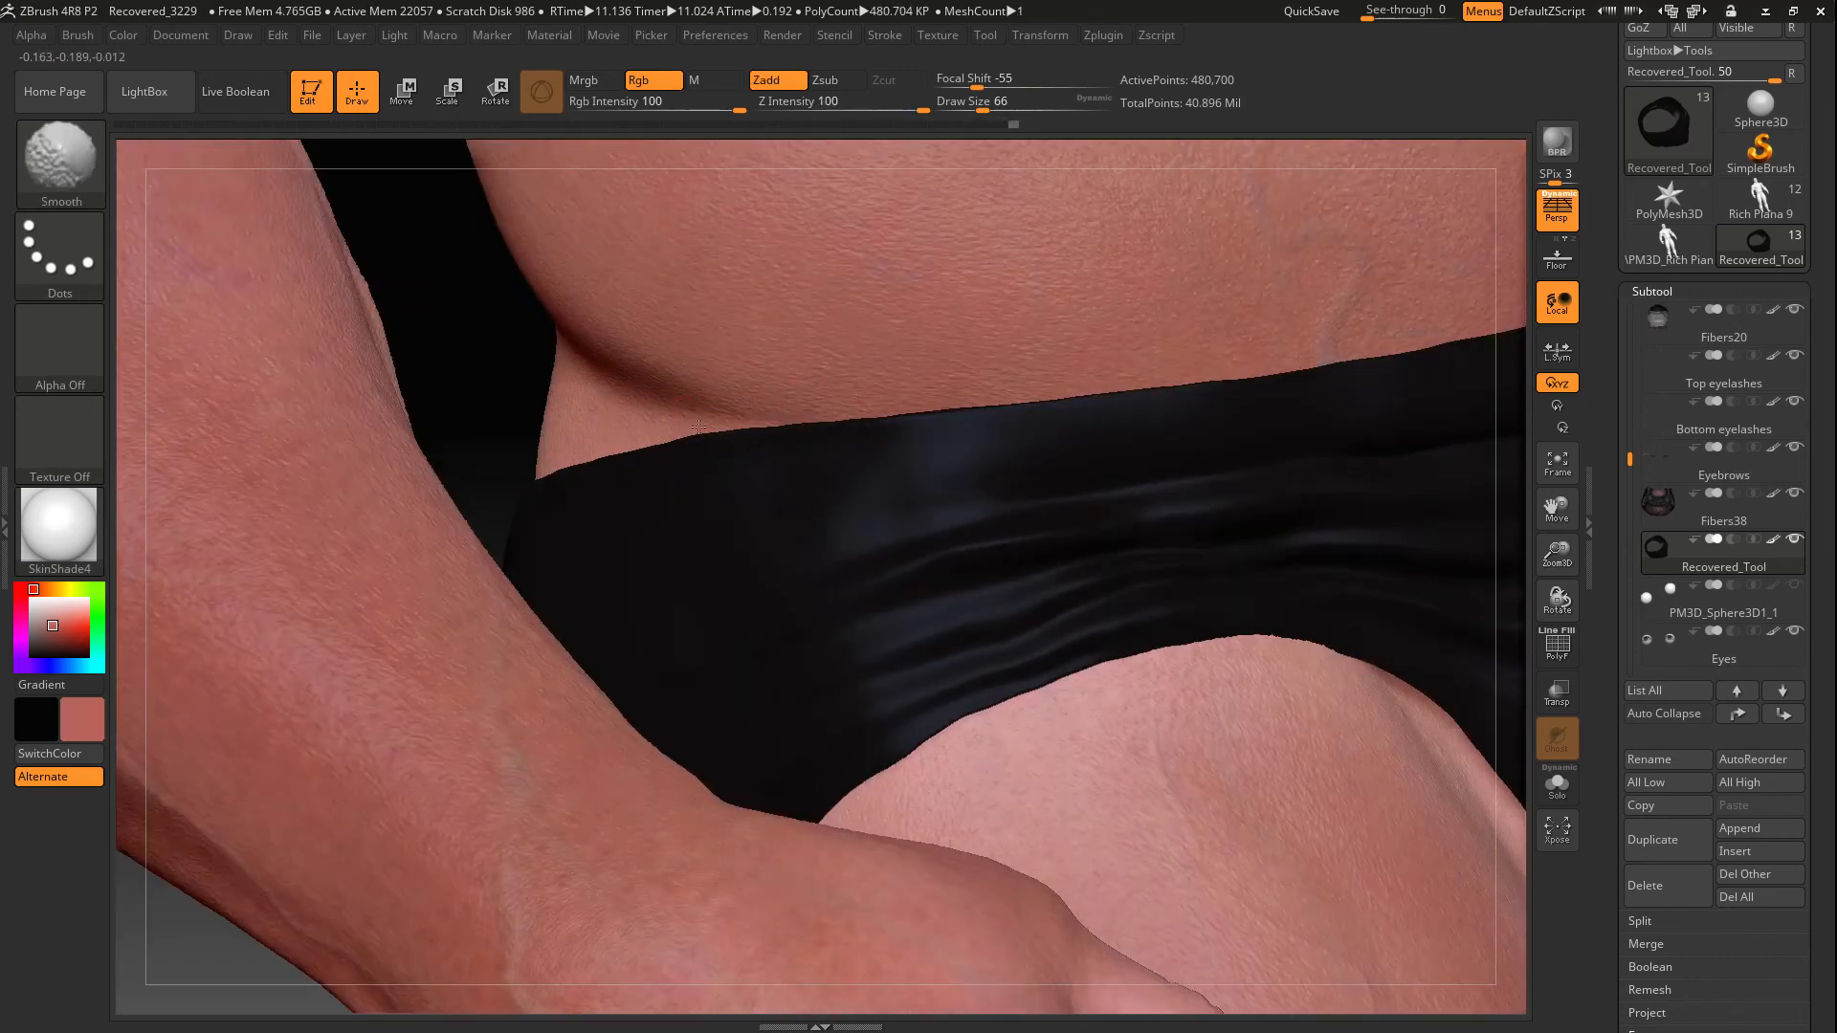
left_click_drag(1274, 368, 1280, 371)
Examine the fit of the briefs around the rear, the leg openings and the hips, up to the whole figure
left_click_drag(1558, 555, 1558, 421)
mouse_move(460, 401)
left_mouse_down()
mouse_move(754, 398)
mouse_move(373, 407)
left_mouse_up()
left_click_drag(1560, 557, 1560, 708)
left_click_drag(287, 402, 402, 402)
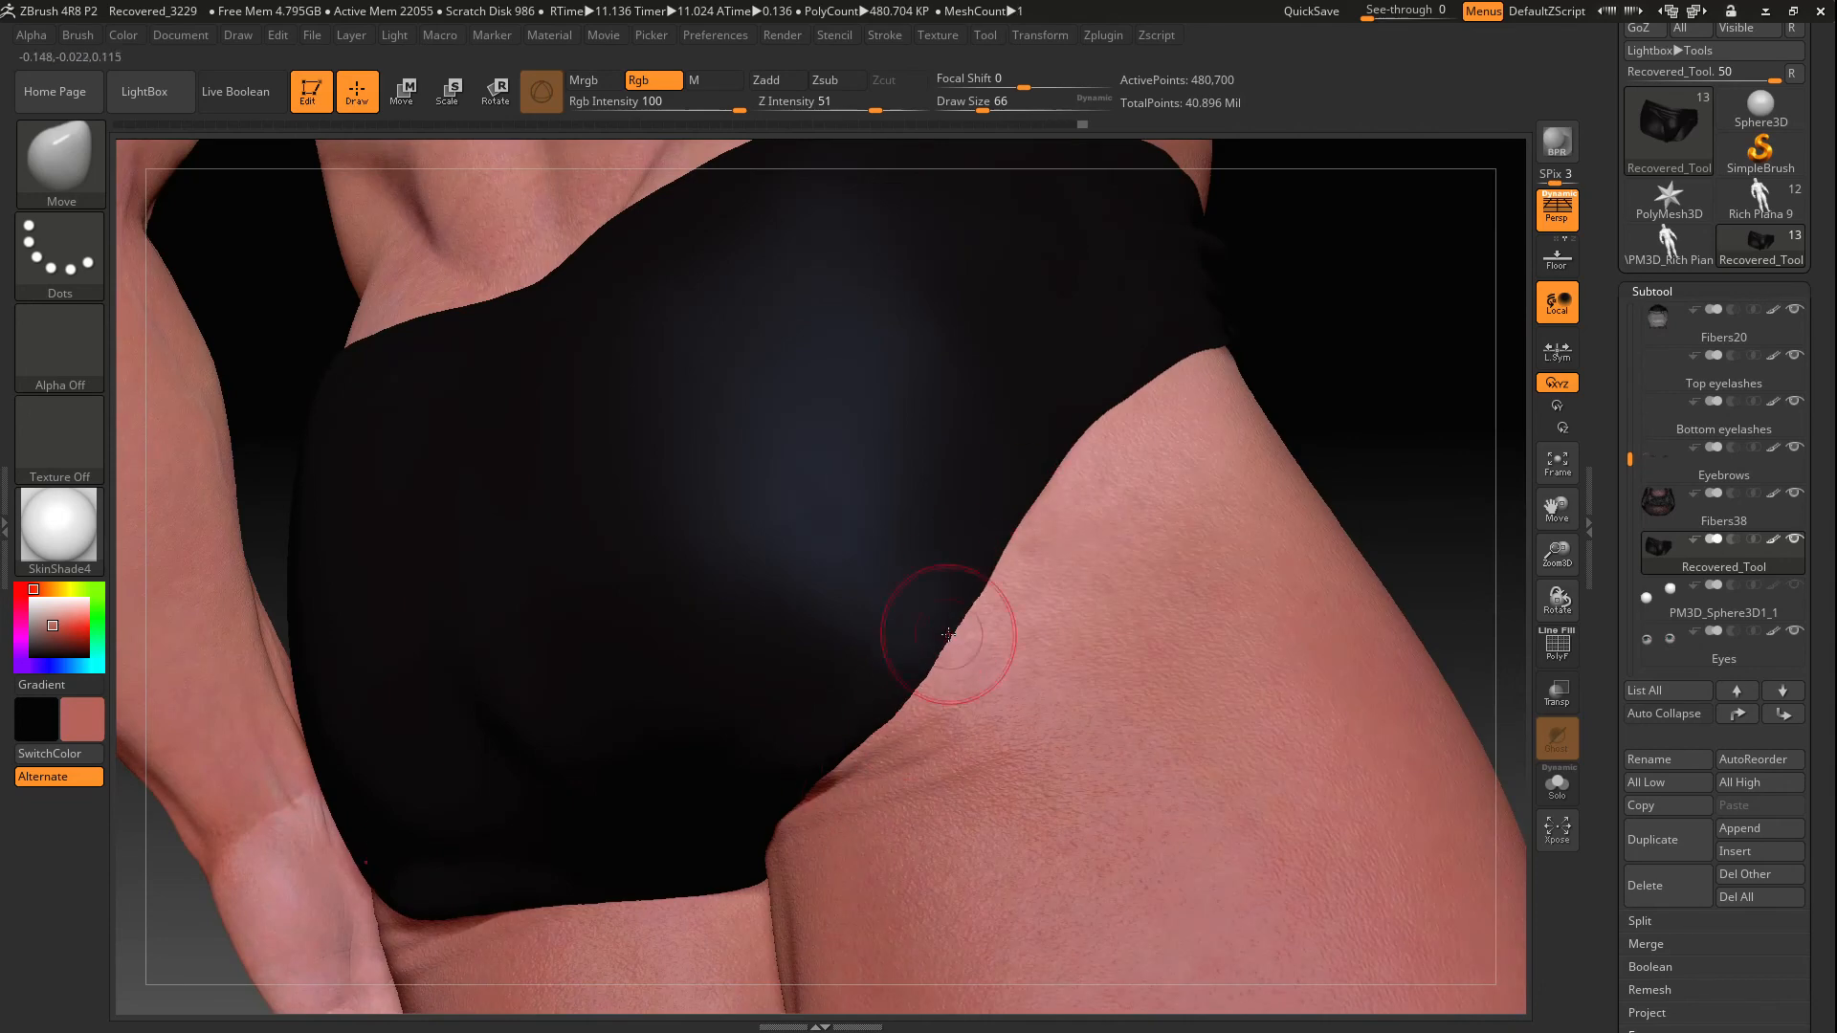
left_click_drag(1435, 402, 1365, 570)
left_click_drag(1558, 555, 1558, 431)
left_click_drag(1244, 488, 1129, 478)
left_click_drag(1558, 553, 1558, 459)
mouse_move(1282, 450)
left_mouse_down()
mouse_move(1222, 447)
mouse_move(1194, 419)
mouse_move(1230, 421)
left_mouse_up()
left_click_drag(1557, 552, 1557, 598)
Choose the Standard brush with Color Spray, sample a skin tone from the chest, and make the Rich Piana 10 body active
left_click(60, 163)
left_click(782, 392)
key("c")
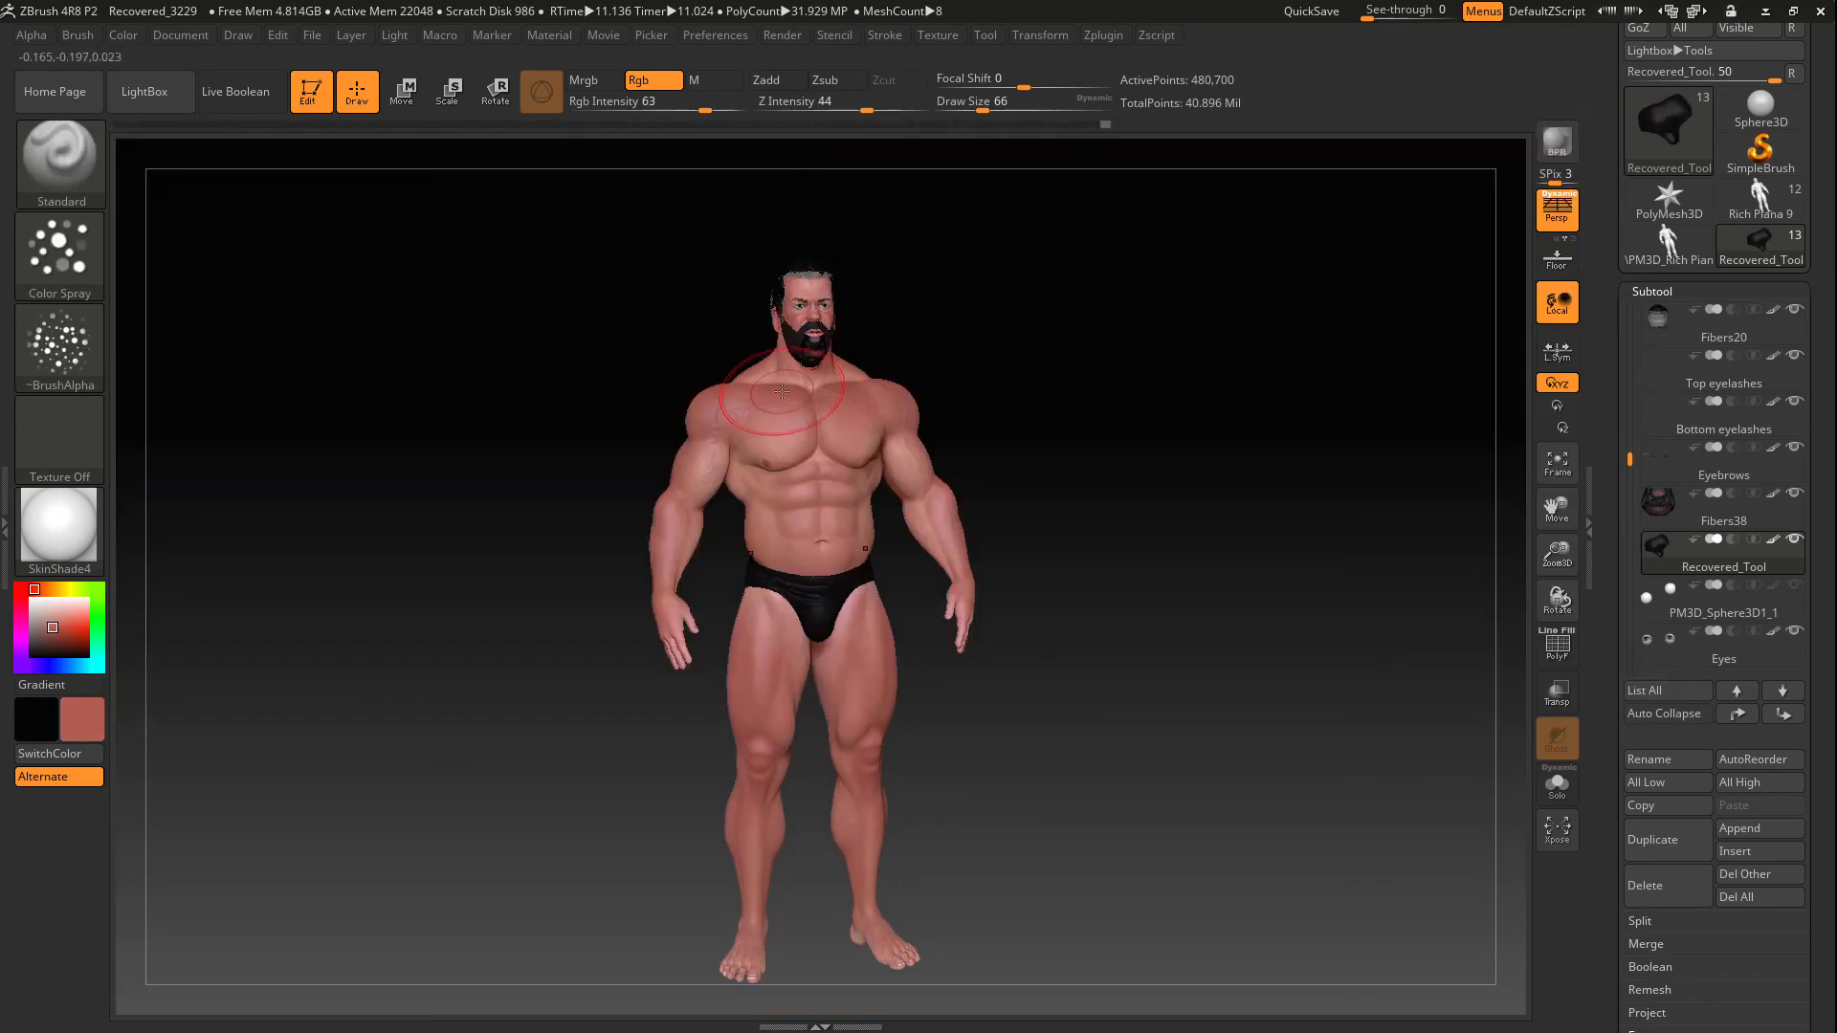
left_click_drag(1186, 497, 1207, 497)
left_click(777, 670, "alt")
left_click_drag(1557, 552, 1557, 670)
left_click_drag(1557, 508, 1477, 58)
key("bracketright")
key("bracketright")
key("bracketright")
key("bracketright")
key("bracketright")
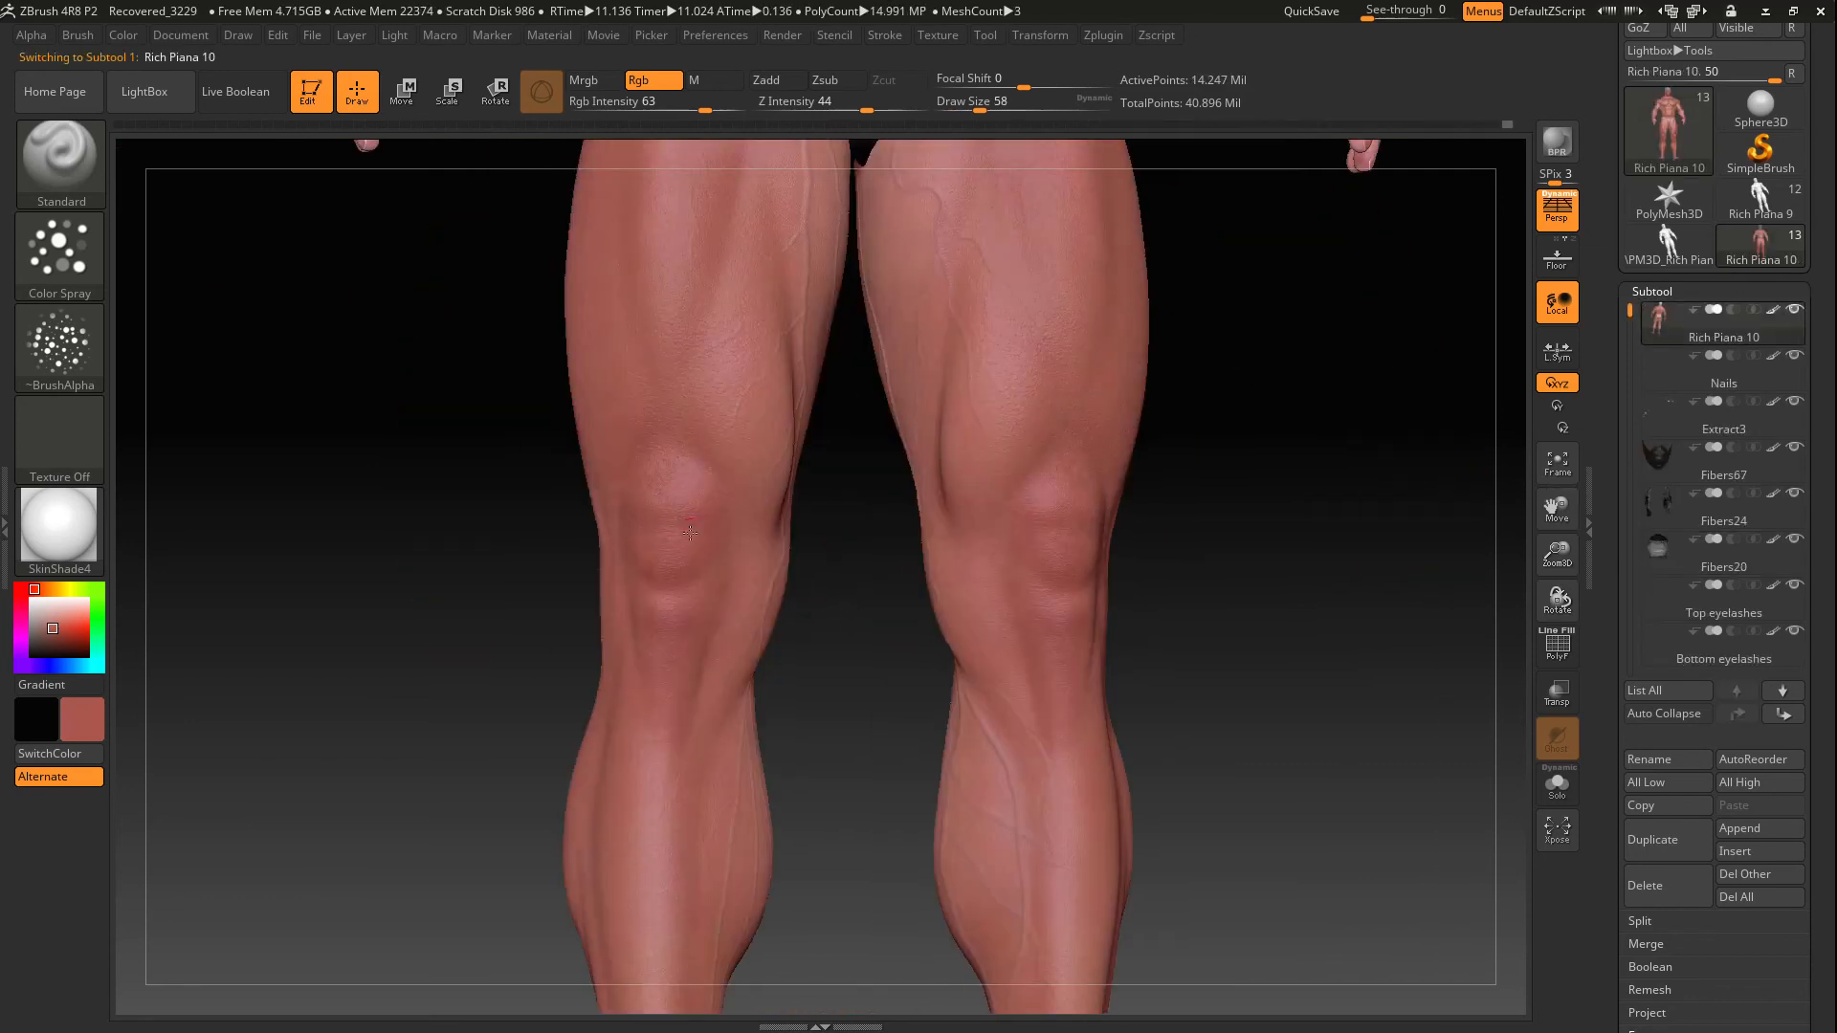
Spray the reddish skin tone over the knees and lower thighs at Rgb Intensity 63 and draw size 46
left_click_drag(1187, 536, 1244, 538)
left_click_drag(1558, 508, 1541, 172)
left_click_drag(1218, 542, 1208, 541)
left_click_drag(1558, 553, 1557, 382)
mouse_move(1368, 523)
left_mouse_down()
mouse_move(1314, 524)
mouse_move(1480, 631)
mouse_move(1516, 823)
left_mouse_up()
mouse_move(1244, 564)
left_mouse_down("alt")
mouse_move(1301, 660)
mouse_move(1436, 656)
left_mouse_up("alt")
left_click_drag(1558, 601, 1362, 540)
left_click_drag(1484, 579, 1184, 617, "alt")
mouse_move(1392, 613)
left_mouse_down()
mouse_move(1538, 599)
mouse_move(1368, 670)
left_mouse_up()
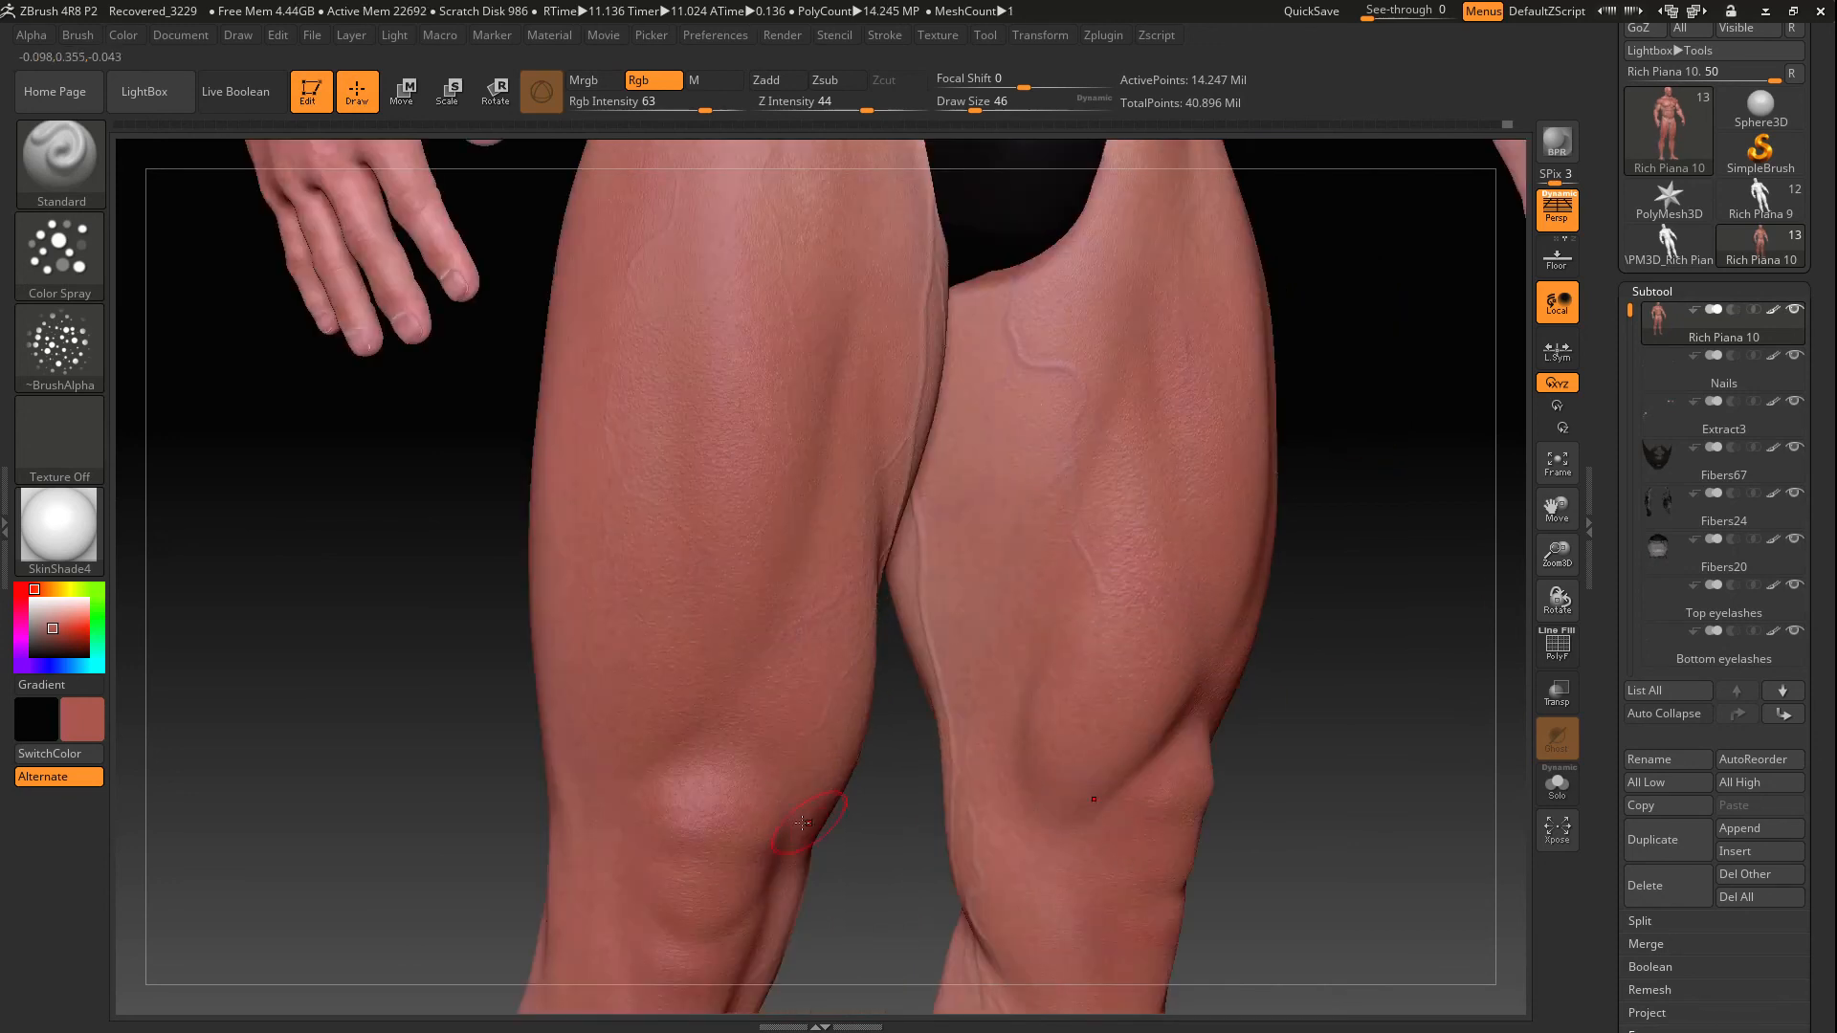
left_click_drag(1047, 617, 746, 752)
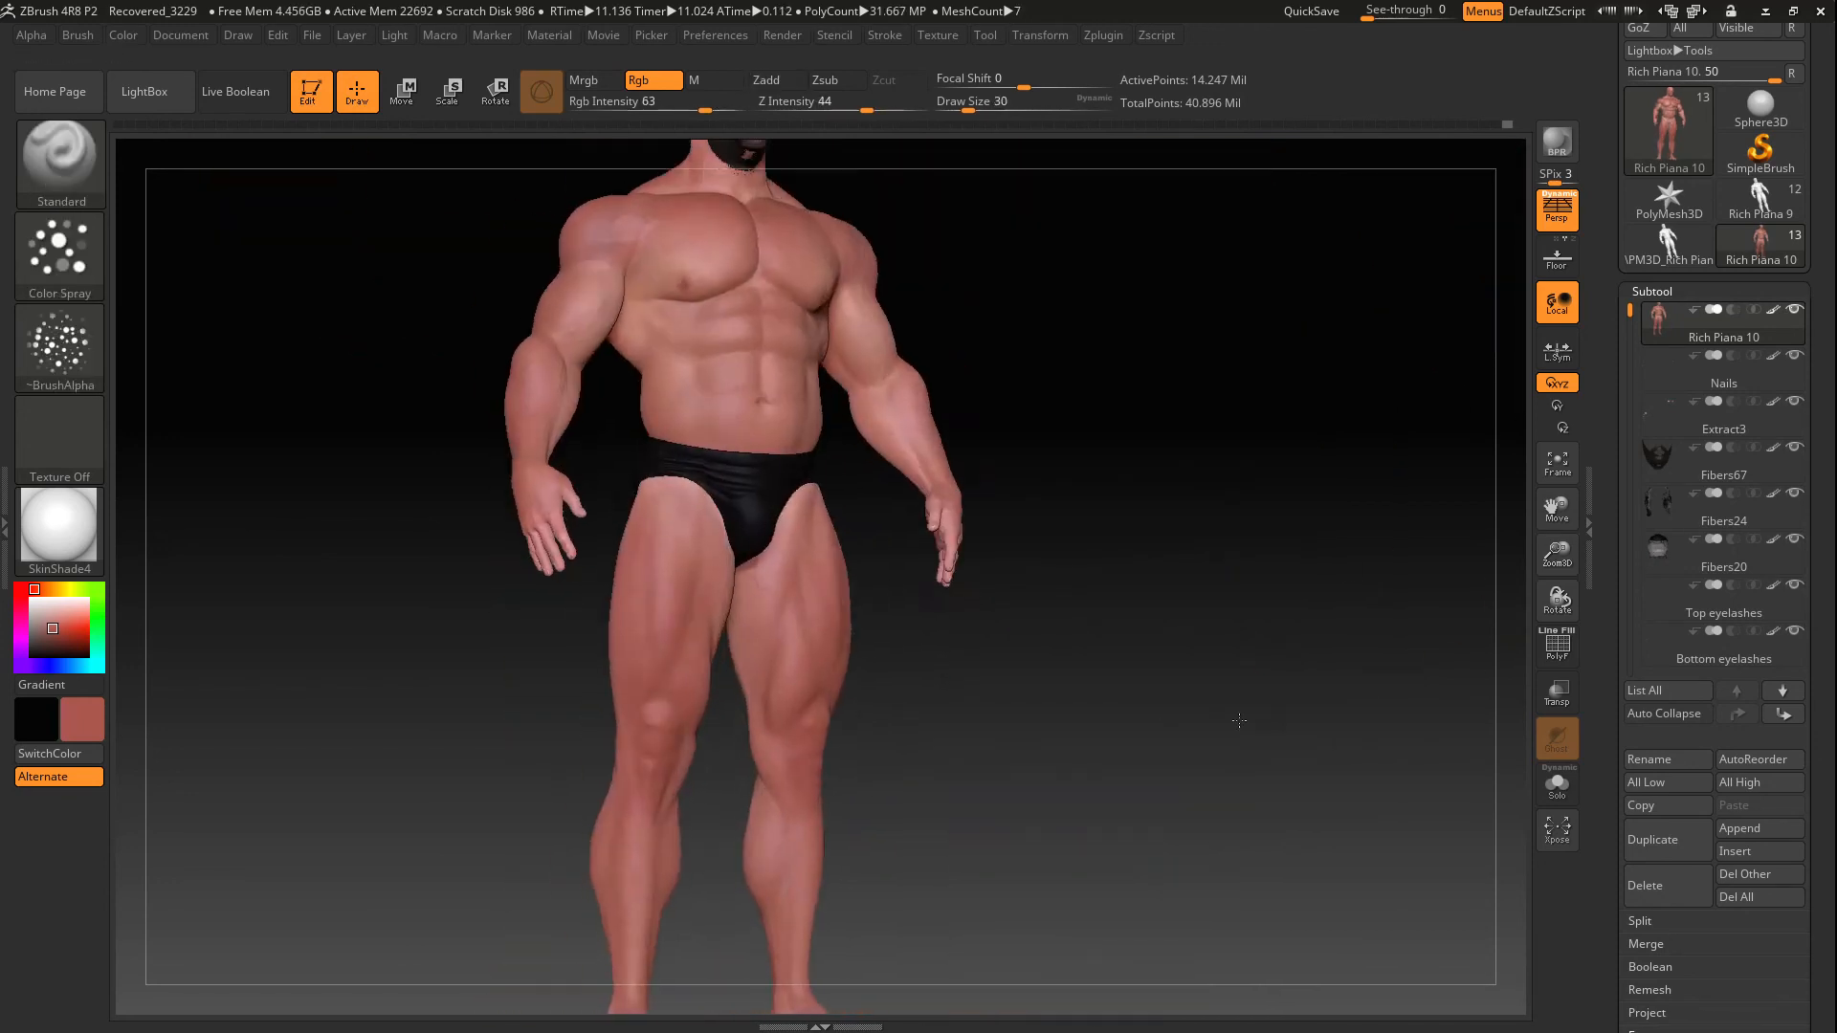
Render the figure and compare the recent skin painting by stepping back and forth through the undo history
left_click(1556, 144)
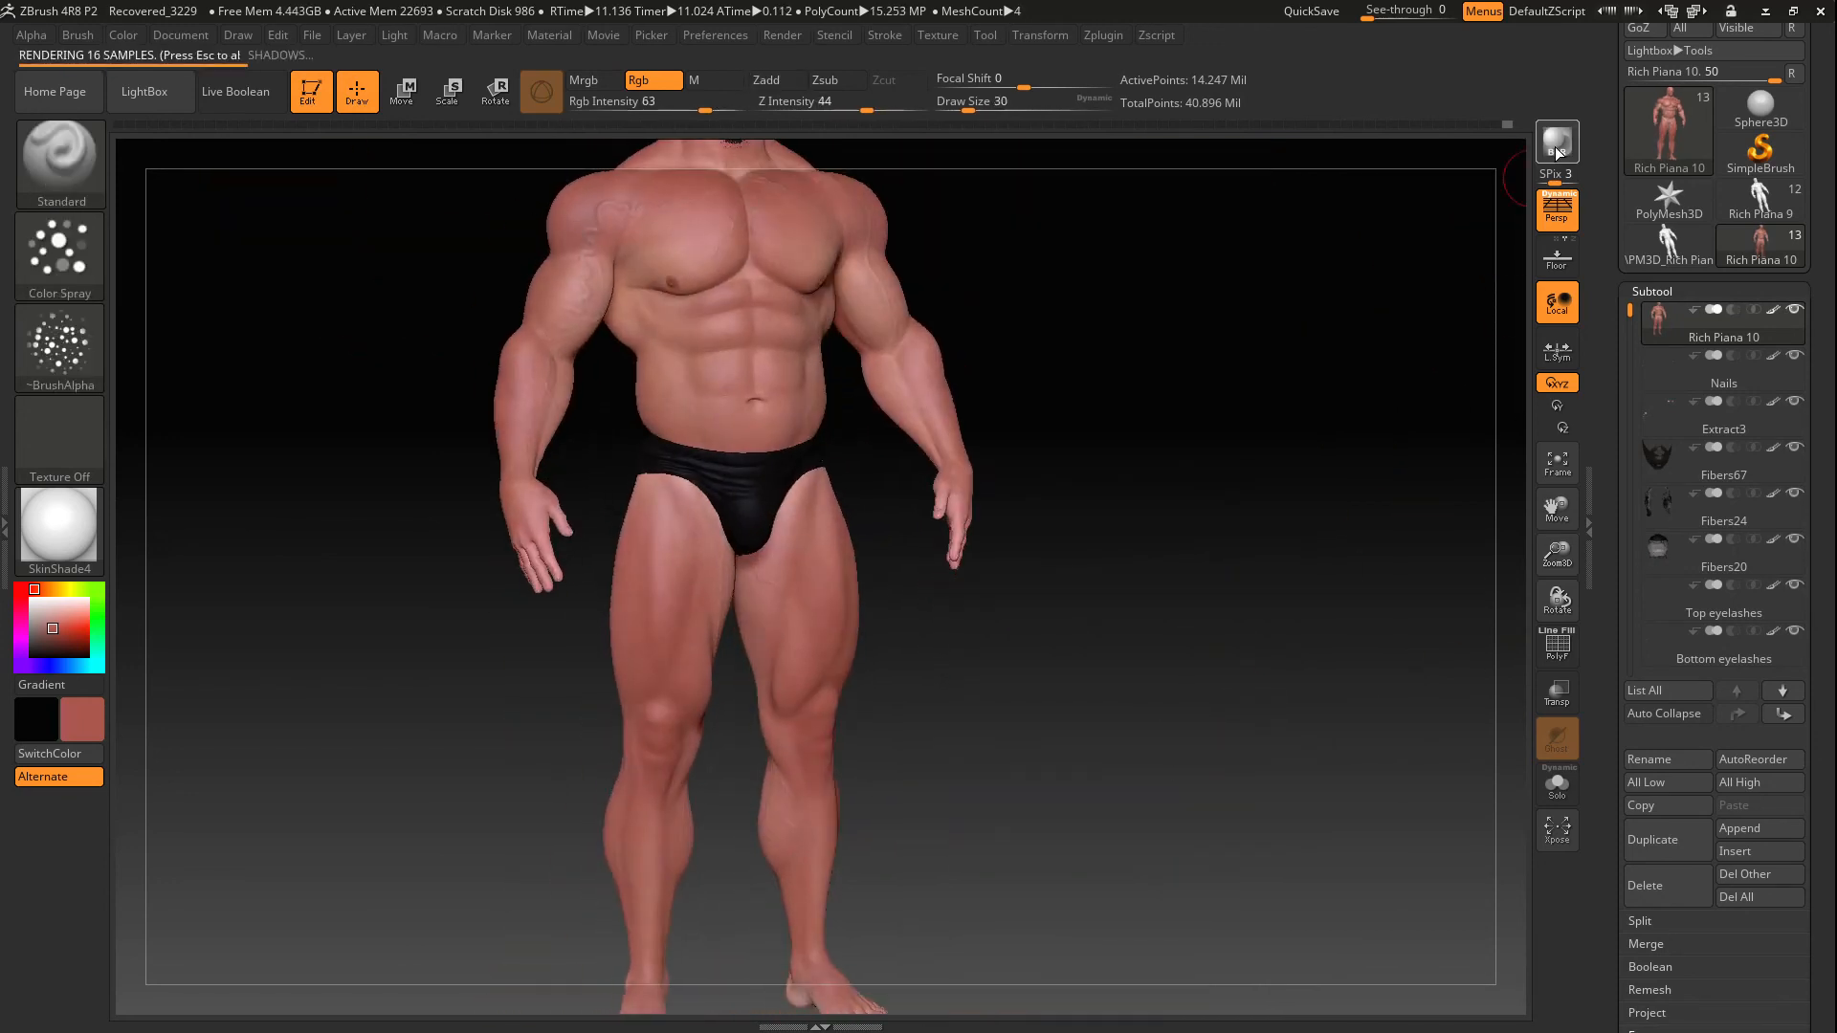
left_click_drag(1521, 541, 1494, 593)
left_click(1483, 124)
left_click(1496, 124)
mouse_move(1454, 259)
left_mouse_down()
mouse_move(1276, 361)
mouse_move(1153, 476)
left_mouse_up()
left_click(1507, 124)
left_click(1495, 124)
left_click(1507, 125)
Set a light pink and a redder skin tone as the two paint colours and touch up the upper thighs at draw size 30
mouse_move(1213, 404)
right_mouse_down()
mouse_move(1213, 467)
mouse_move(1374, 687)
mouse_move(1419, 550)
mouse_move(1268, 628)
mouse_move(1225, 488)
right_mouse_up()
right_click_drag(1224, 488, 1316, 507)
right_click_drag(1315, 507, 1539, 605, "ctrl")
right_click(976, 507)
right_click_drag(1454, 564, 1330, 584, "ctrl")
right_click_drag(1330, 583, 1378, 574)
right_click_drag(1378, 574, 1339, 708)
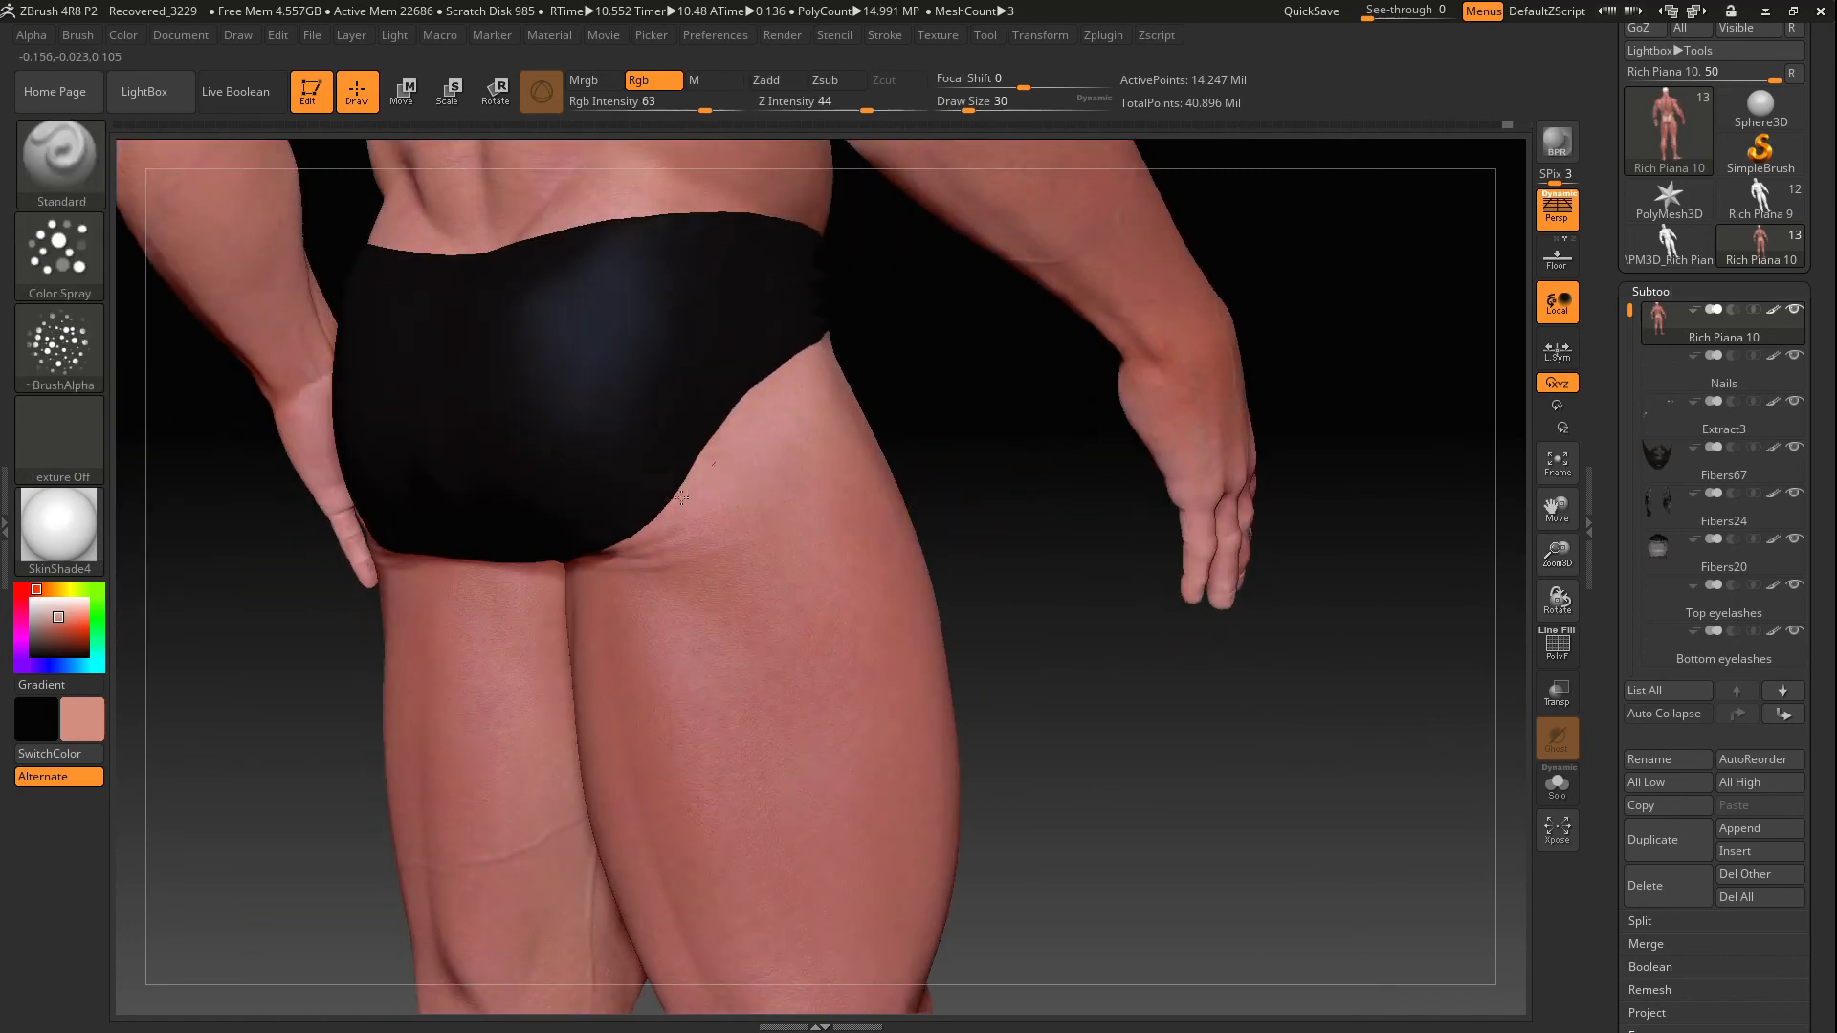
right_click_drag(718, 597, 938, 594)
key("v")
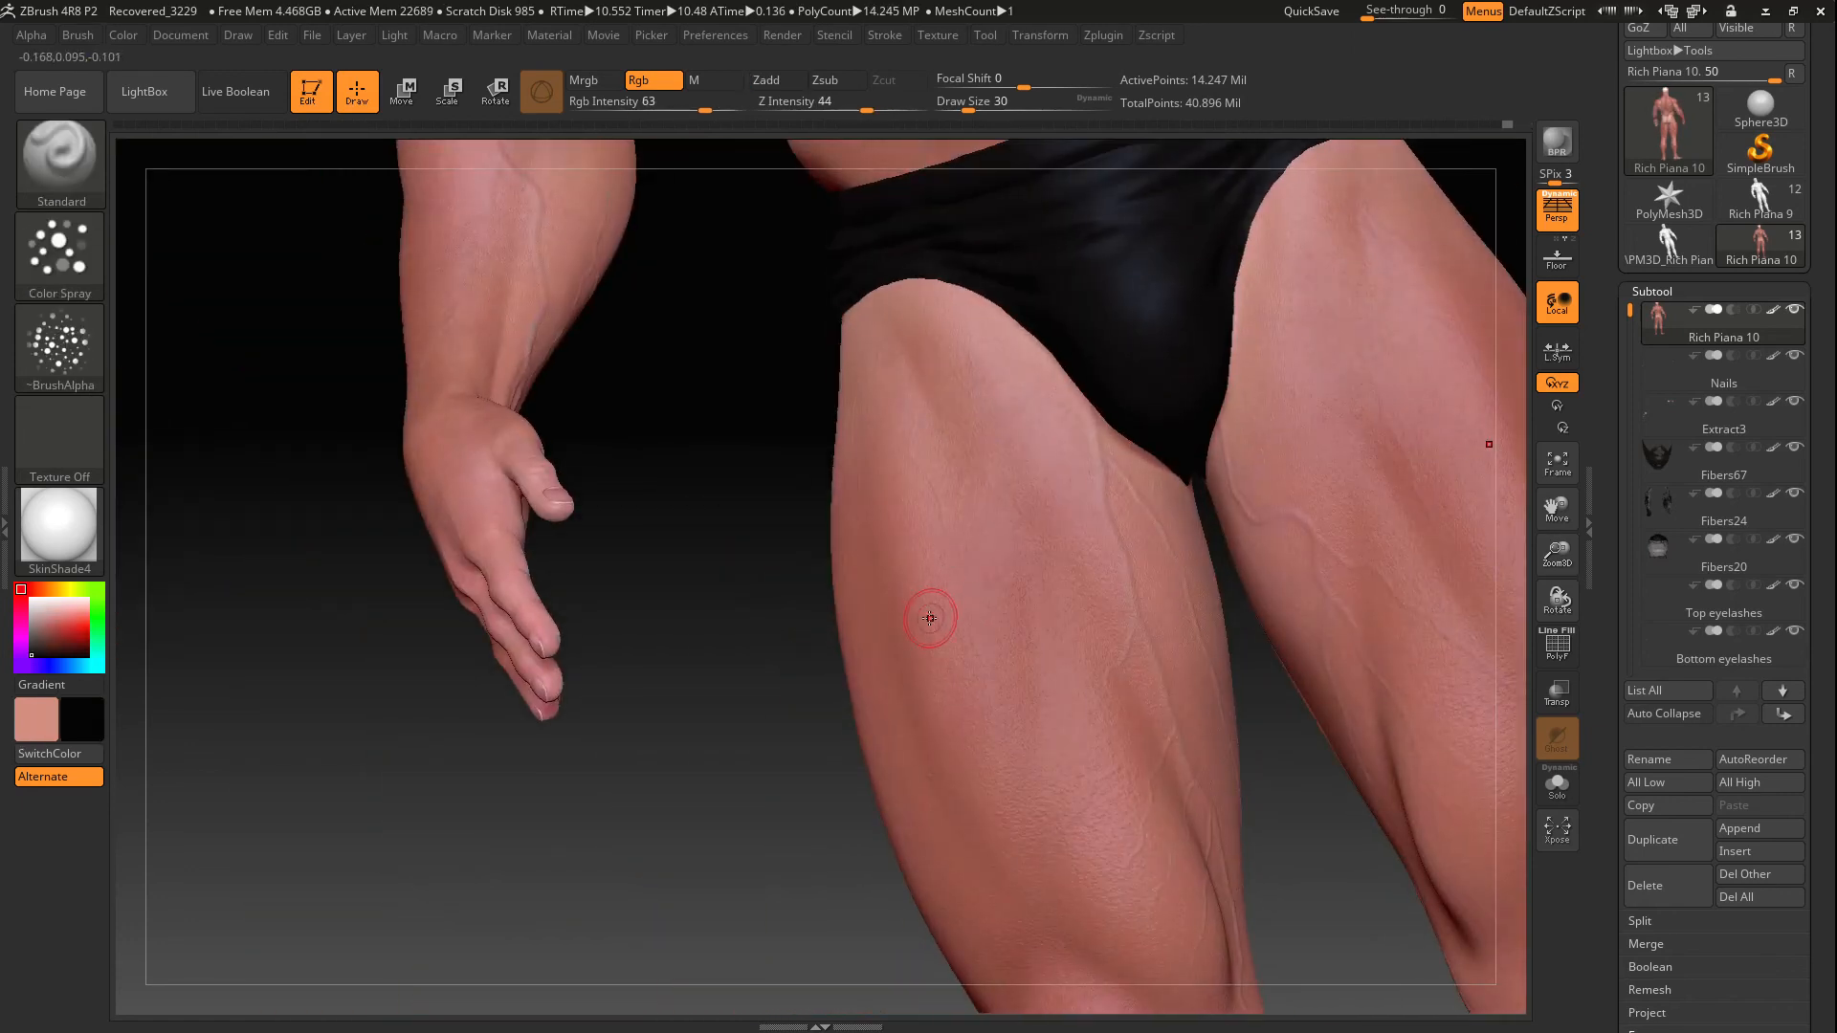
right_click_drag(888, 686, 778, 452)
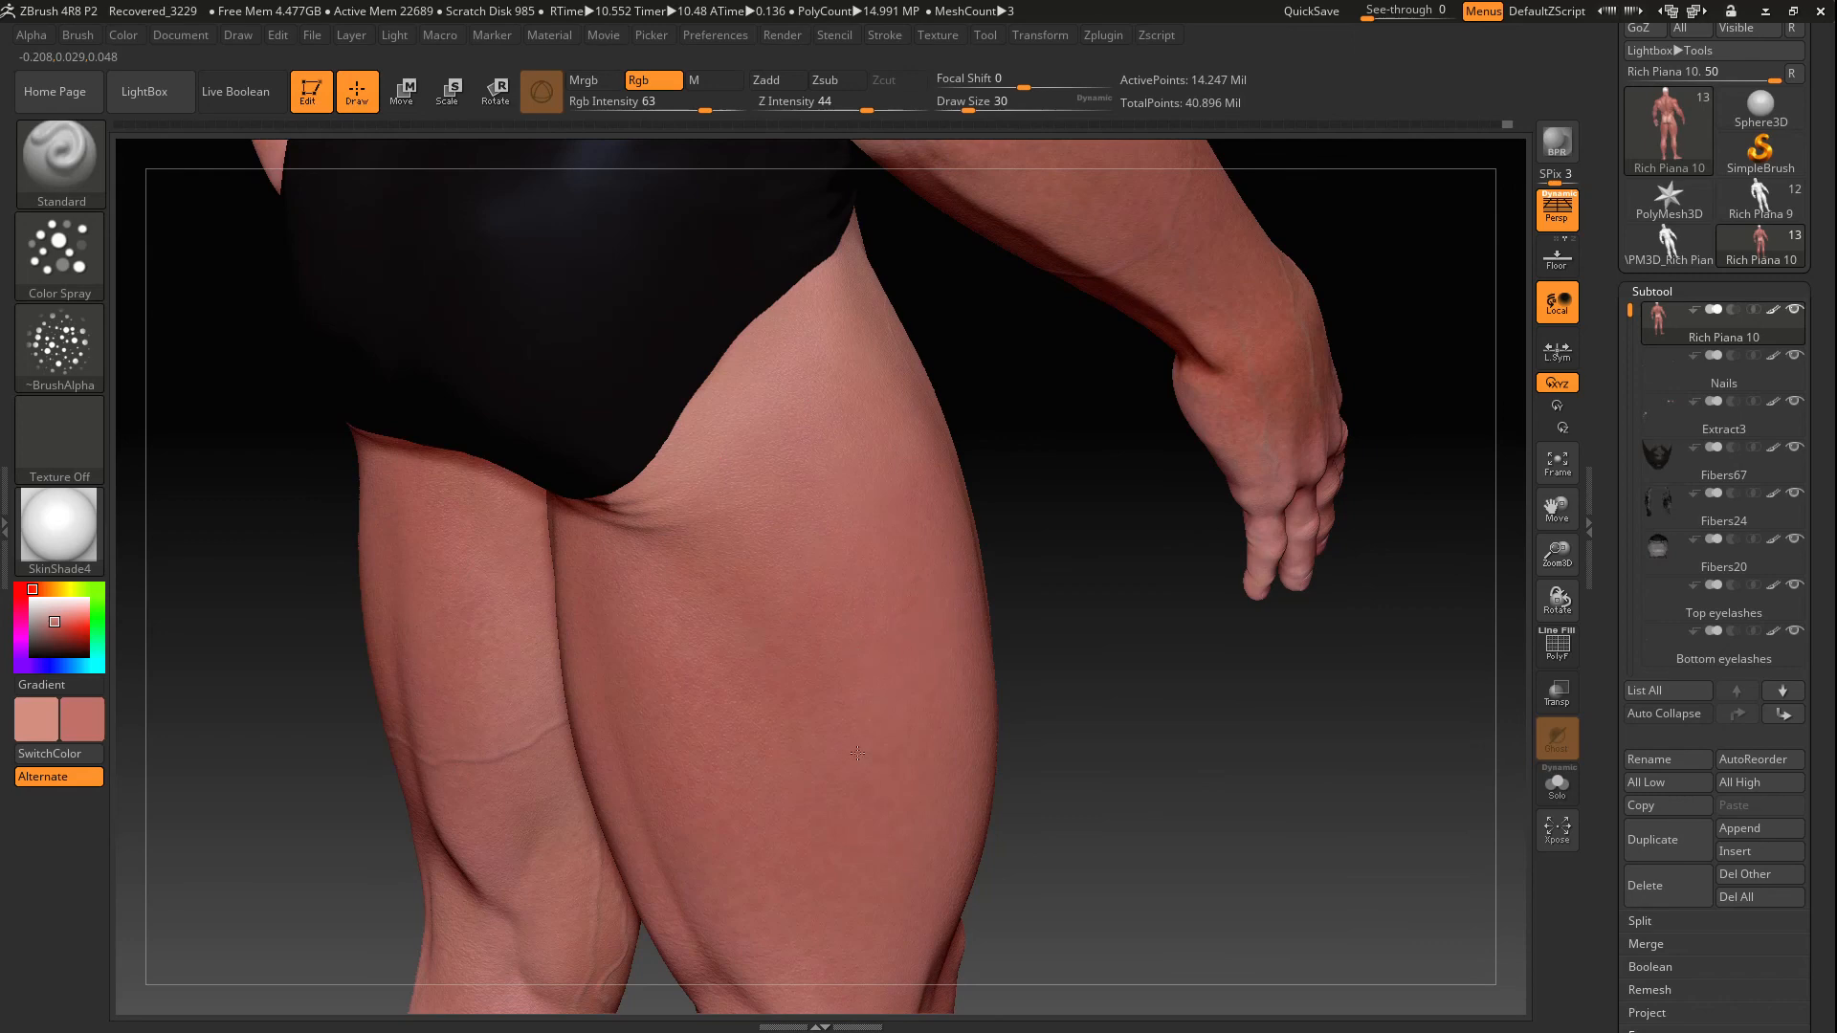
right_click_drag(632, 519, 713, 522)
right_click_drag(1369, 766, 1186, 699)
mouse_move(1186, 698)
right_mouse_down()
mouse_move(1230, 762)
mouse_move(1178, 757)
mouse_move(1152, 703)
mouse_move(1179, 705)
right_mouse_up()
Set up a teal DragRect vein alpha at Rgb Intensity 14, try a stamp on the back, and undo it
left_click_drag(1560, 509, 1583, 592)
right_click_drag(1235, 397, 1230, 554, "ctrl")
left_click(25, 632)
left_click(60, 346)
left_click(1185, 371)
left_click_drag(874, 580, 890, 595)
key("ctrl+z")
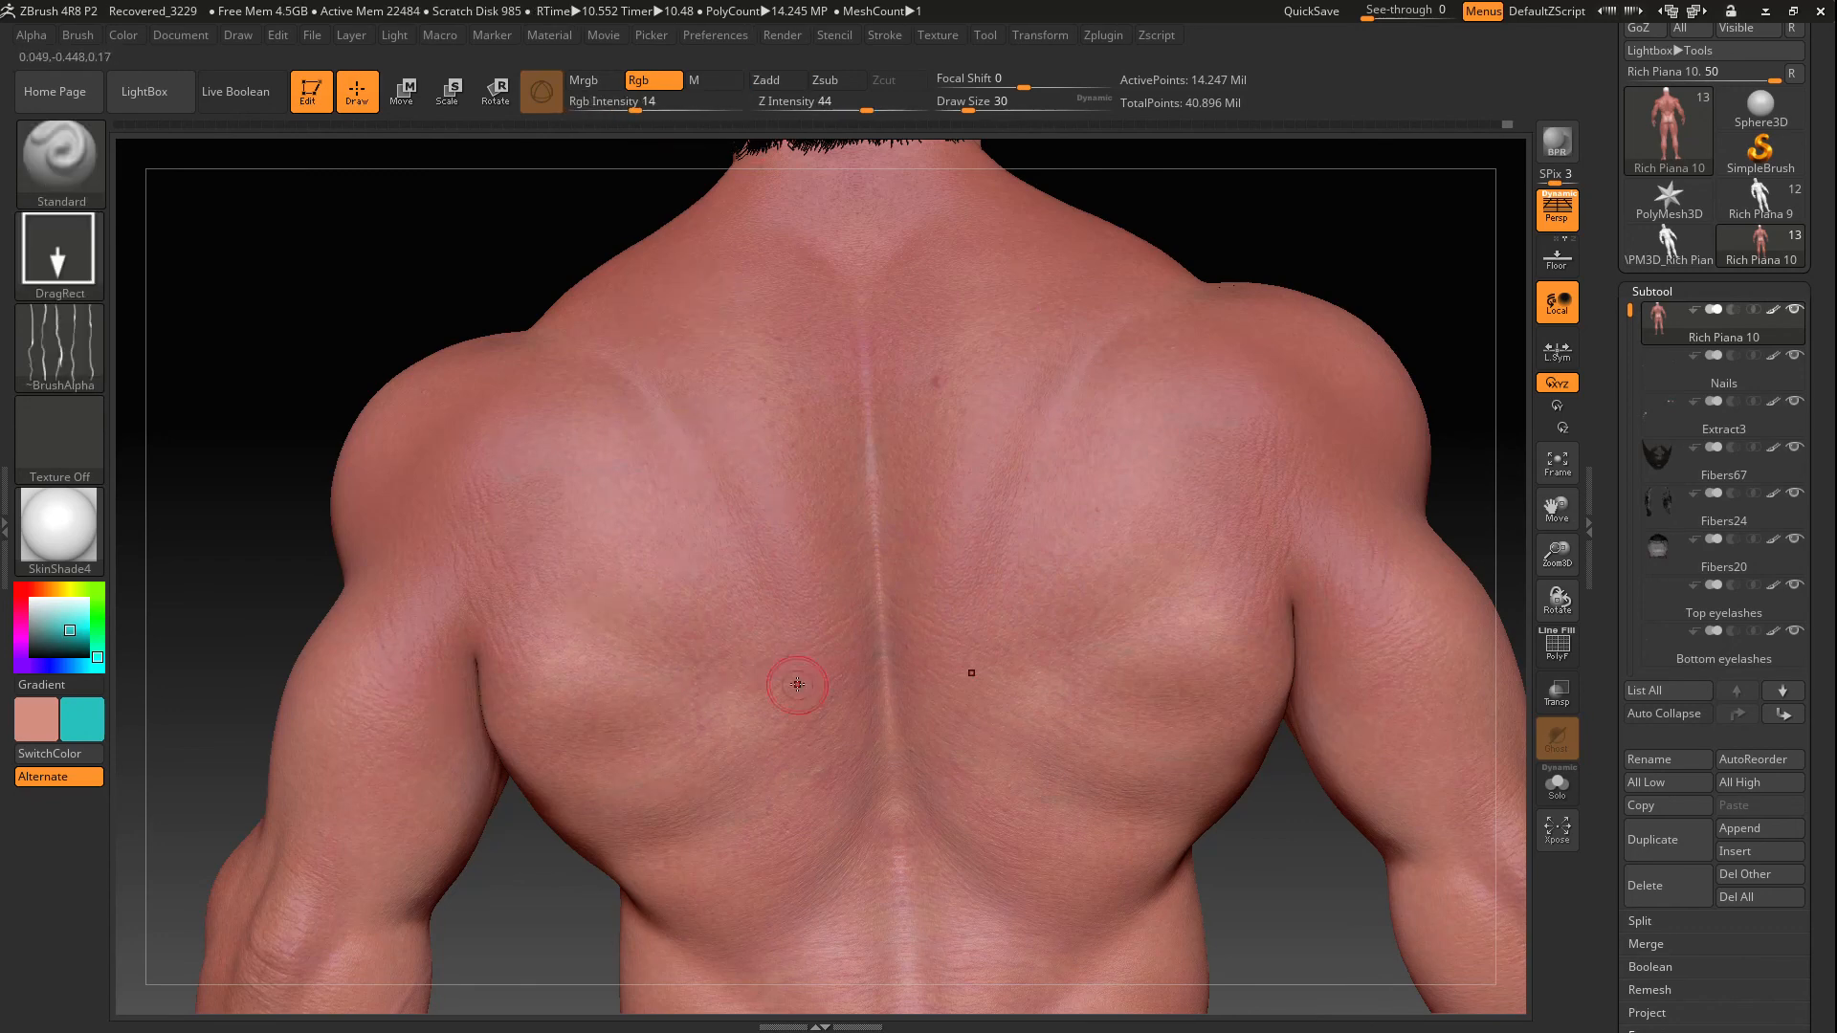
Stamp the faint teal vein pattern across the upper back with the DragRect stroke
right_click_drag(862, 986, 942, 742, "alt")
right_click_drag(1482, 219, 1180, 691, "alt")
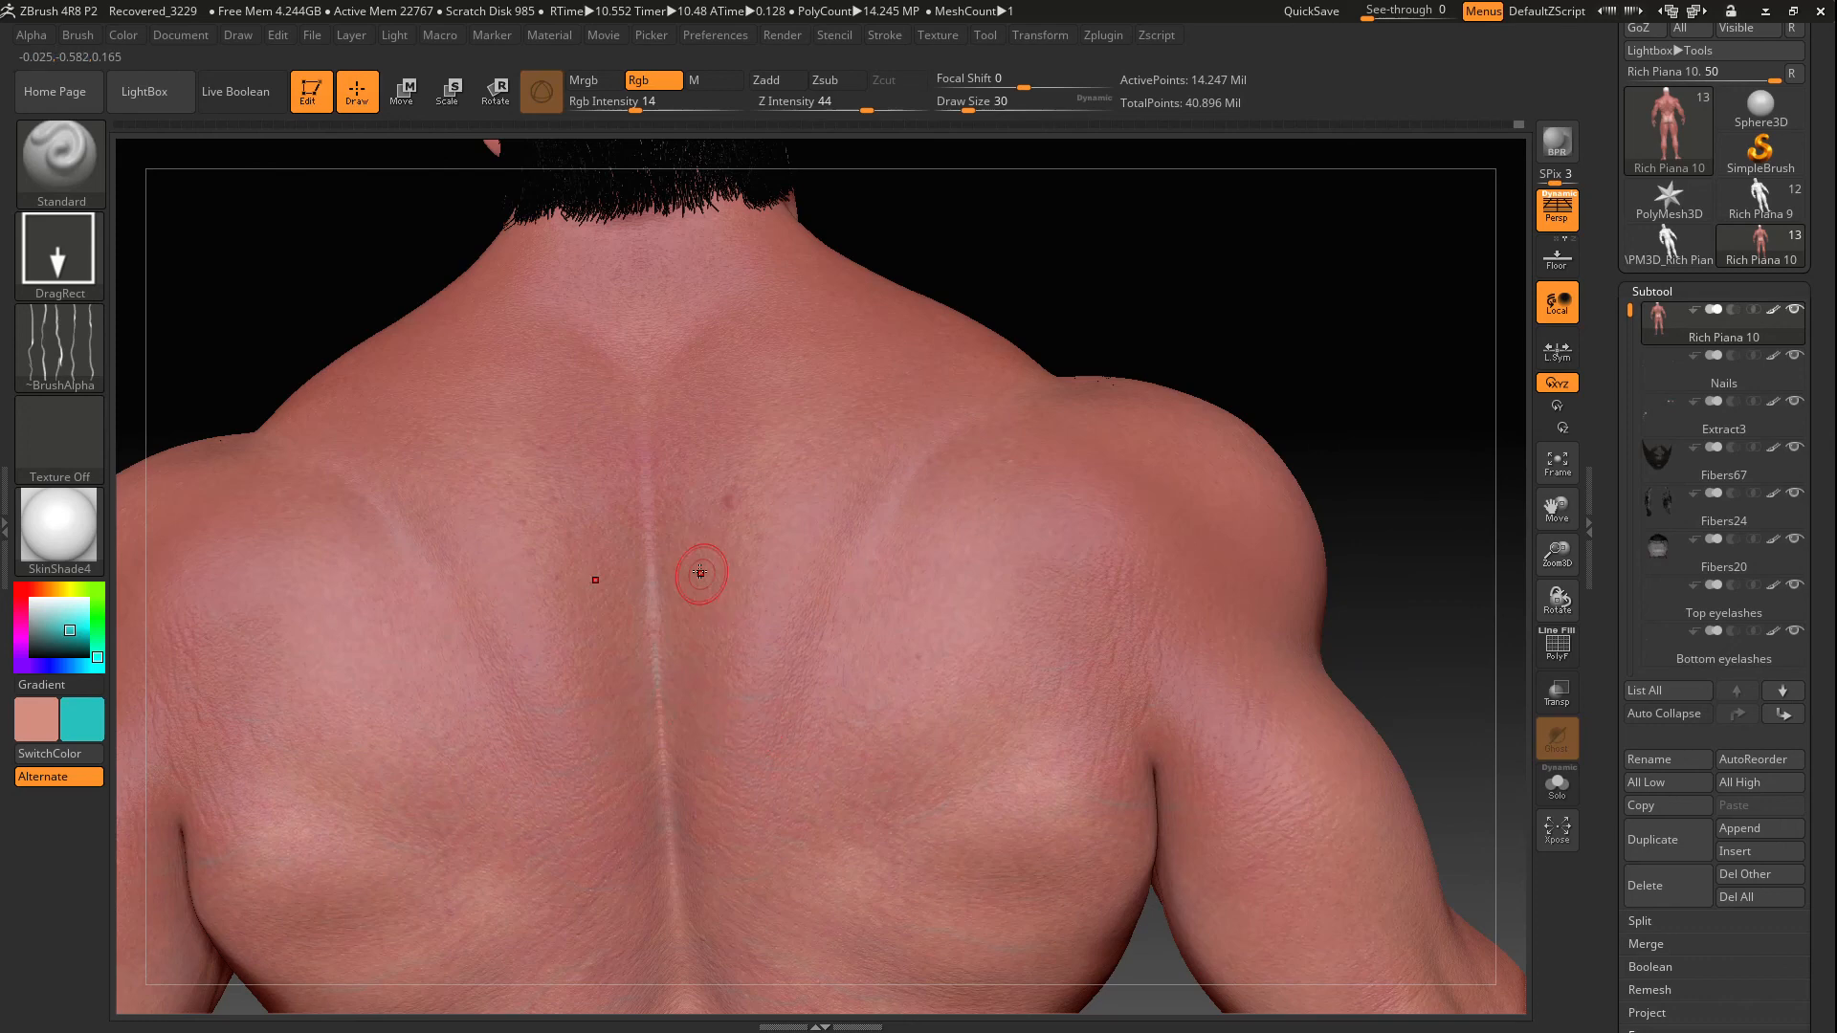
right_click_drag(1420, 634, 1311, 412, "ctrl")
mouse_move(725, 852)
right_mouse_down()
mouse_move(960, 599)
mouse_move(713, 752)
right_mouse_up()
Switch the brush back to Color Spray with the speckled alpha, at Rgb Intensity 4 and draw size 10
left_click_drag(635, 105, 606, 105)
mouse_move(713, 753)
right_mouse_down()
mouse_move(501, 759)
mouse_move(922, 562)
mouse_move(449, 316)
right_mouse_up()
left_click(59, 251)
left_click(60, 345)
mouse_move(1397, 402)
right_mouse_down("ctrl")
mouse_move(1410, 577)
mouse_move(1378, 823)
right_mouse_up("ctrl")
left_click_drag(968, 107, 955, 107)
Tint the raised veins on the front and inner thighs with faint teal spray
mouse_move(440, 988)
right_mouse_down()
mouse_move(1280, 697)
mouse_move(923, 514)
mouse_move(995, 728)
mouse_move(1411, 664)
mouse_move(1193, 459)
mouse_move(1561, 511)
mouse_move(1177, 459)
right_mouse_up()
right_click_drag(1337, 537, 1357, 700)
right_click_drag(1008, 937, 919, 952)
left_click_drag(919, 951, 1100, 926, "shift")
mouse_move(1339, 765)
right_mouse_down()
mouse_move(1004, 599)
mouse_move(1341, 591)
right_mouse_up()
right_click_drag(1447, 237, 908, 664, "ctrl")
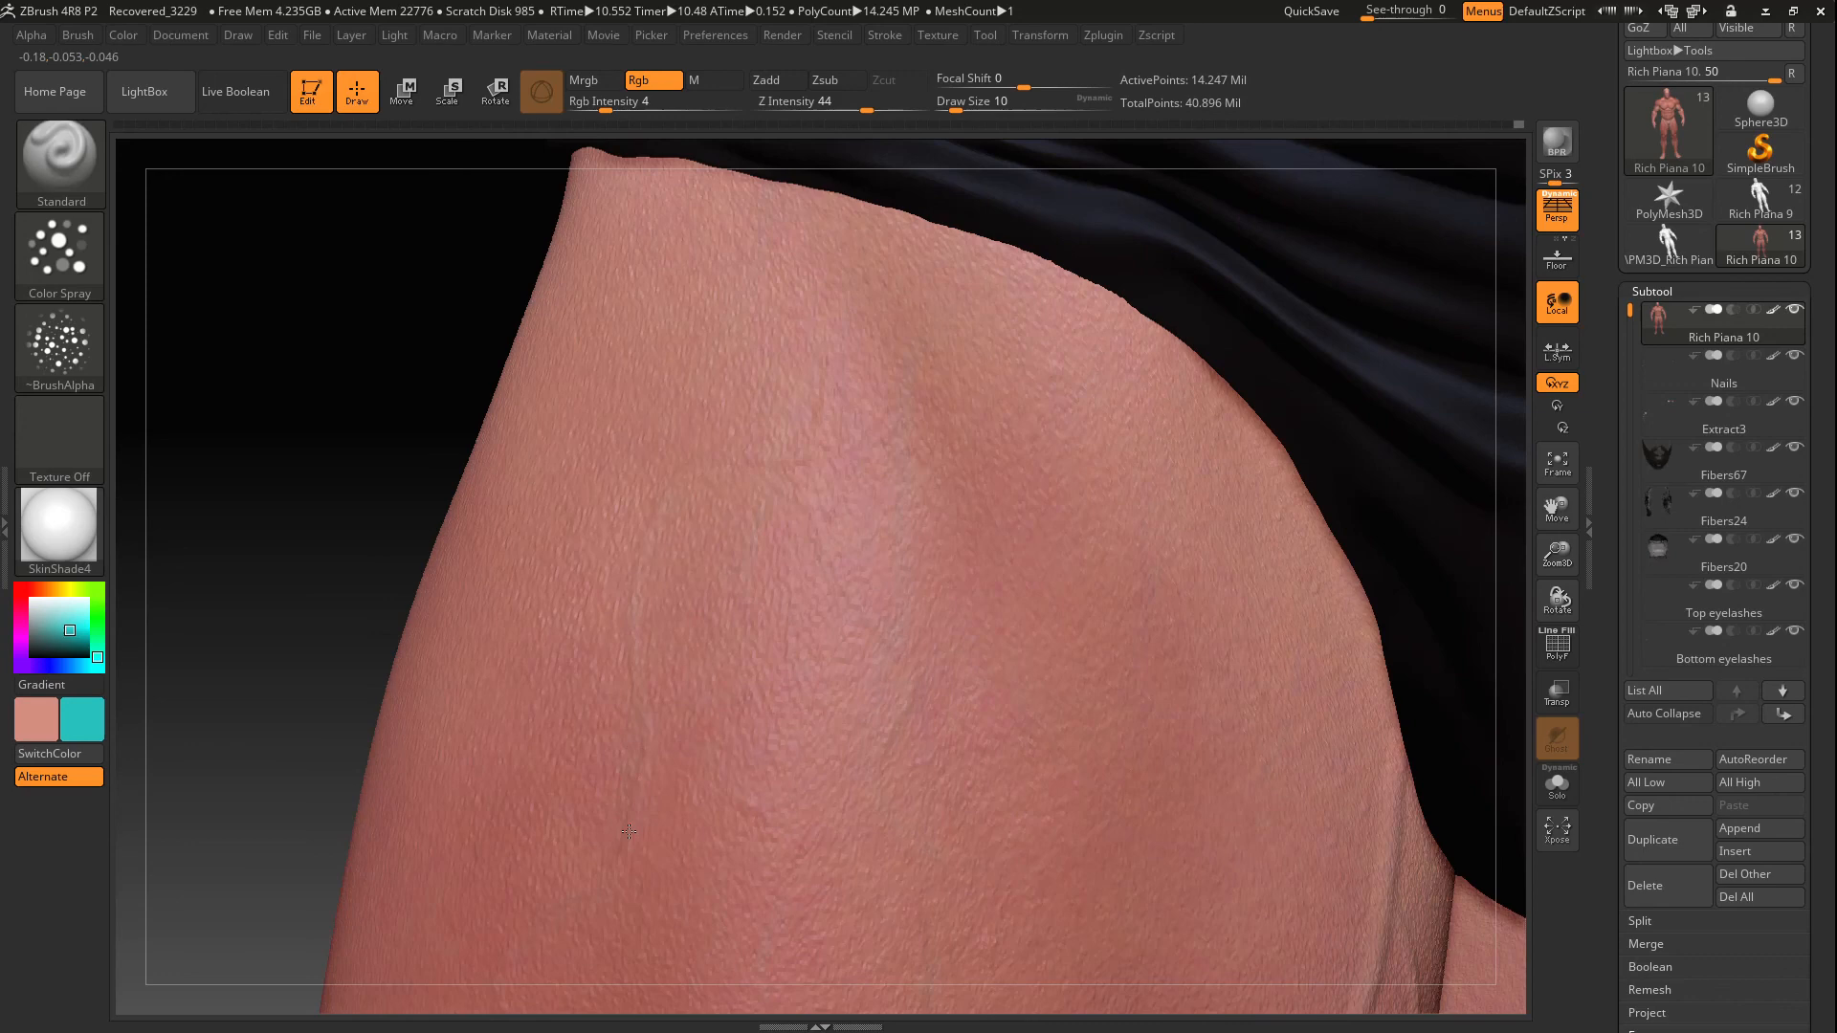
right_click_drag(1460, 559, 1052, 472)
right_click_drag(1383, 682, 1141, 683)
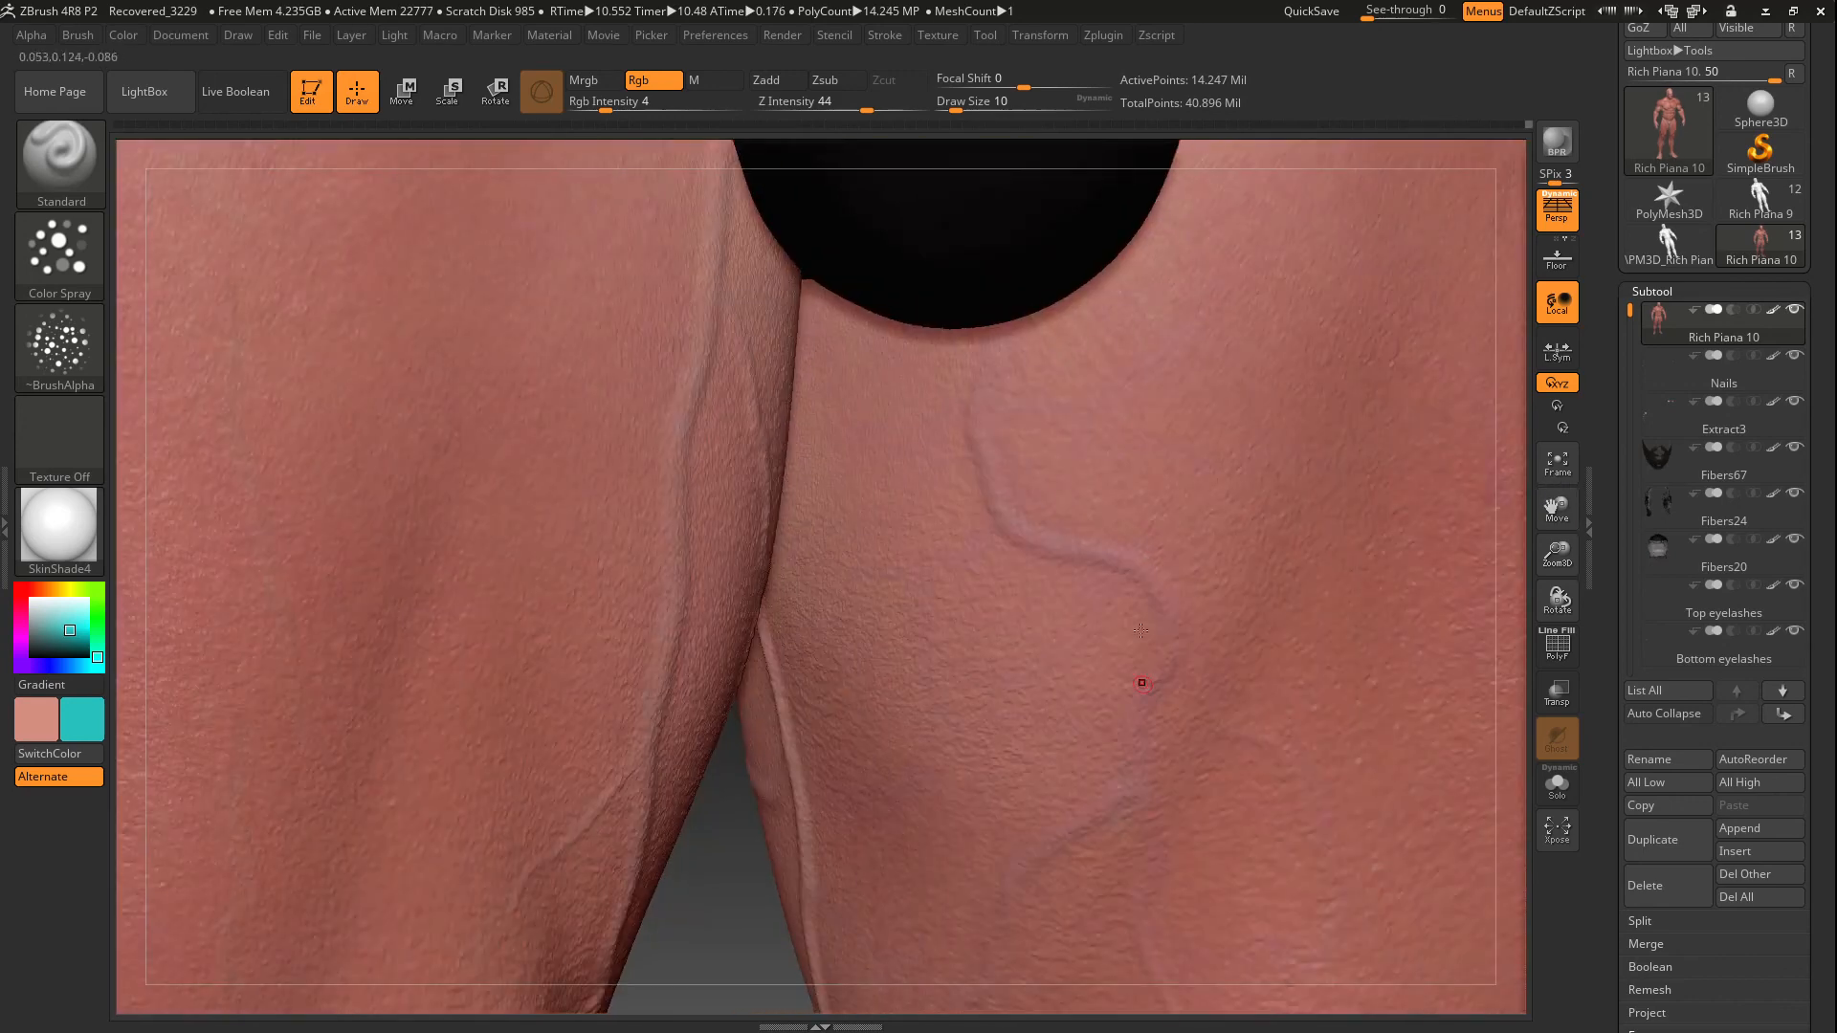
Render the thighs and review the painted skin on the face and the whole figure from the side
right_click_drag(1557, 605, 765, 766, "ctrl")
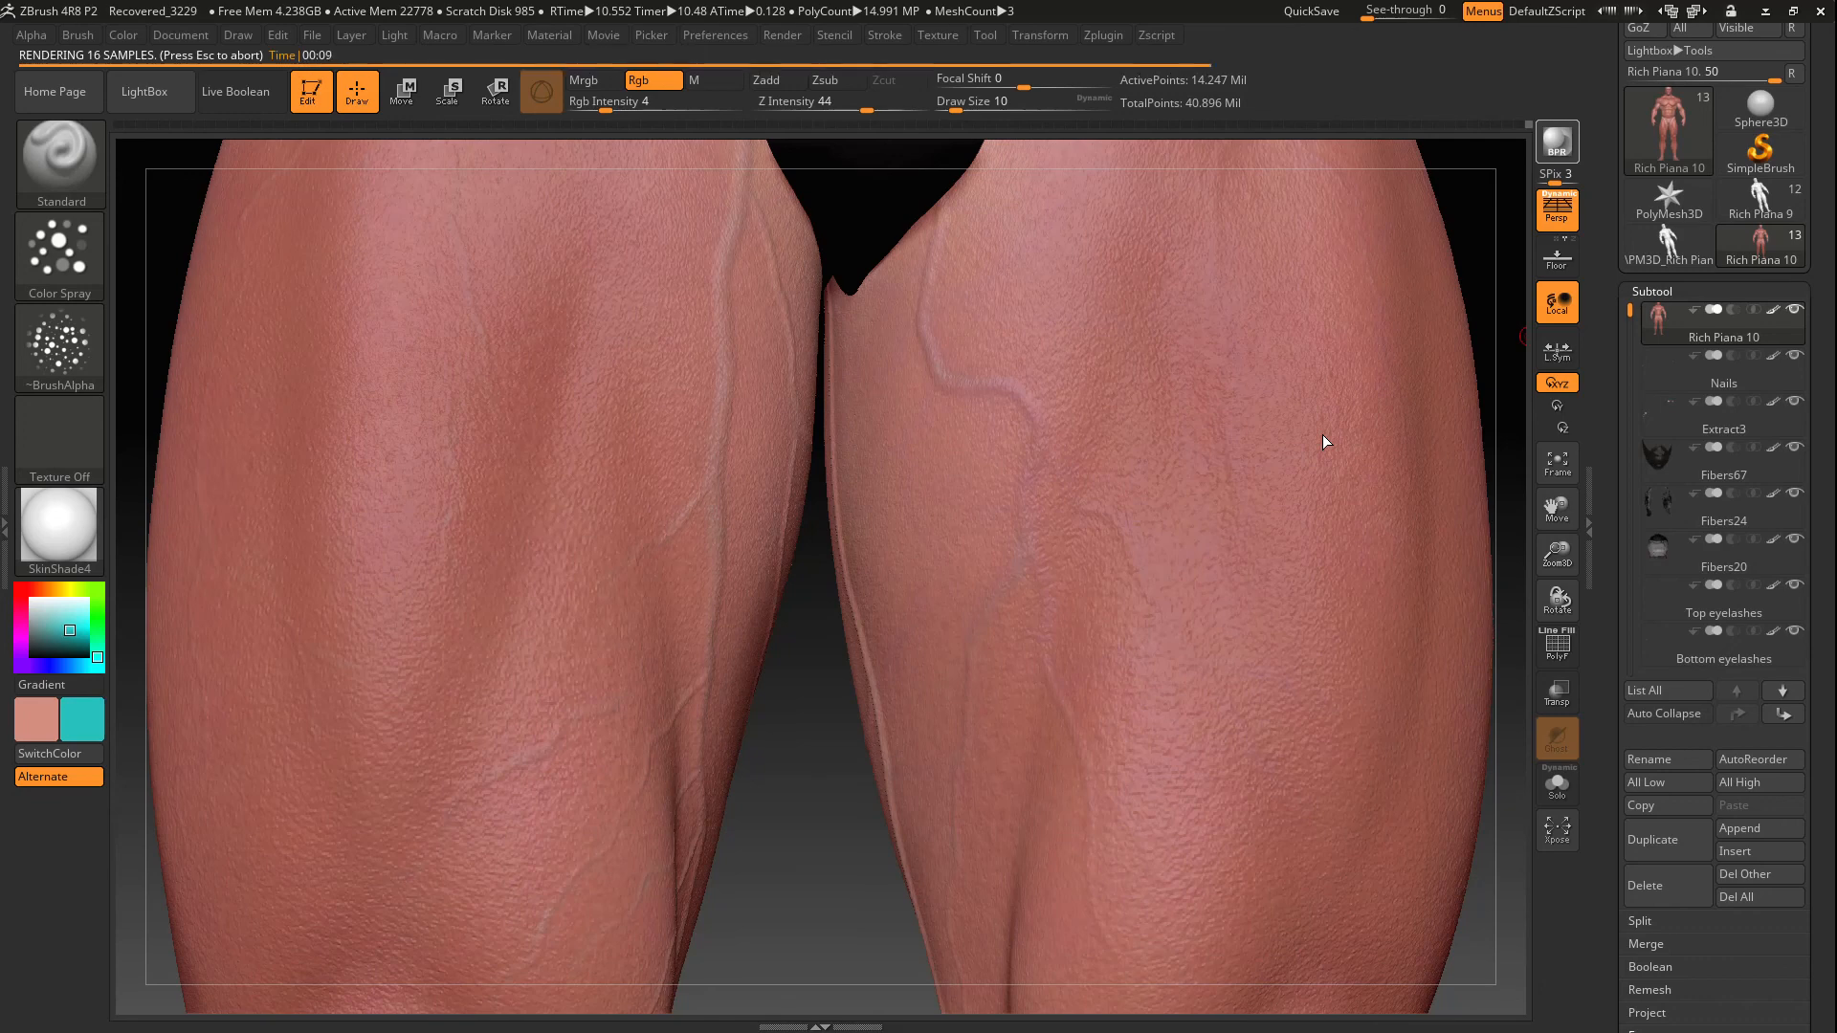
right_click_drag(1455, 437, 1458, 548, "ctrl")
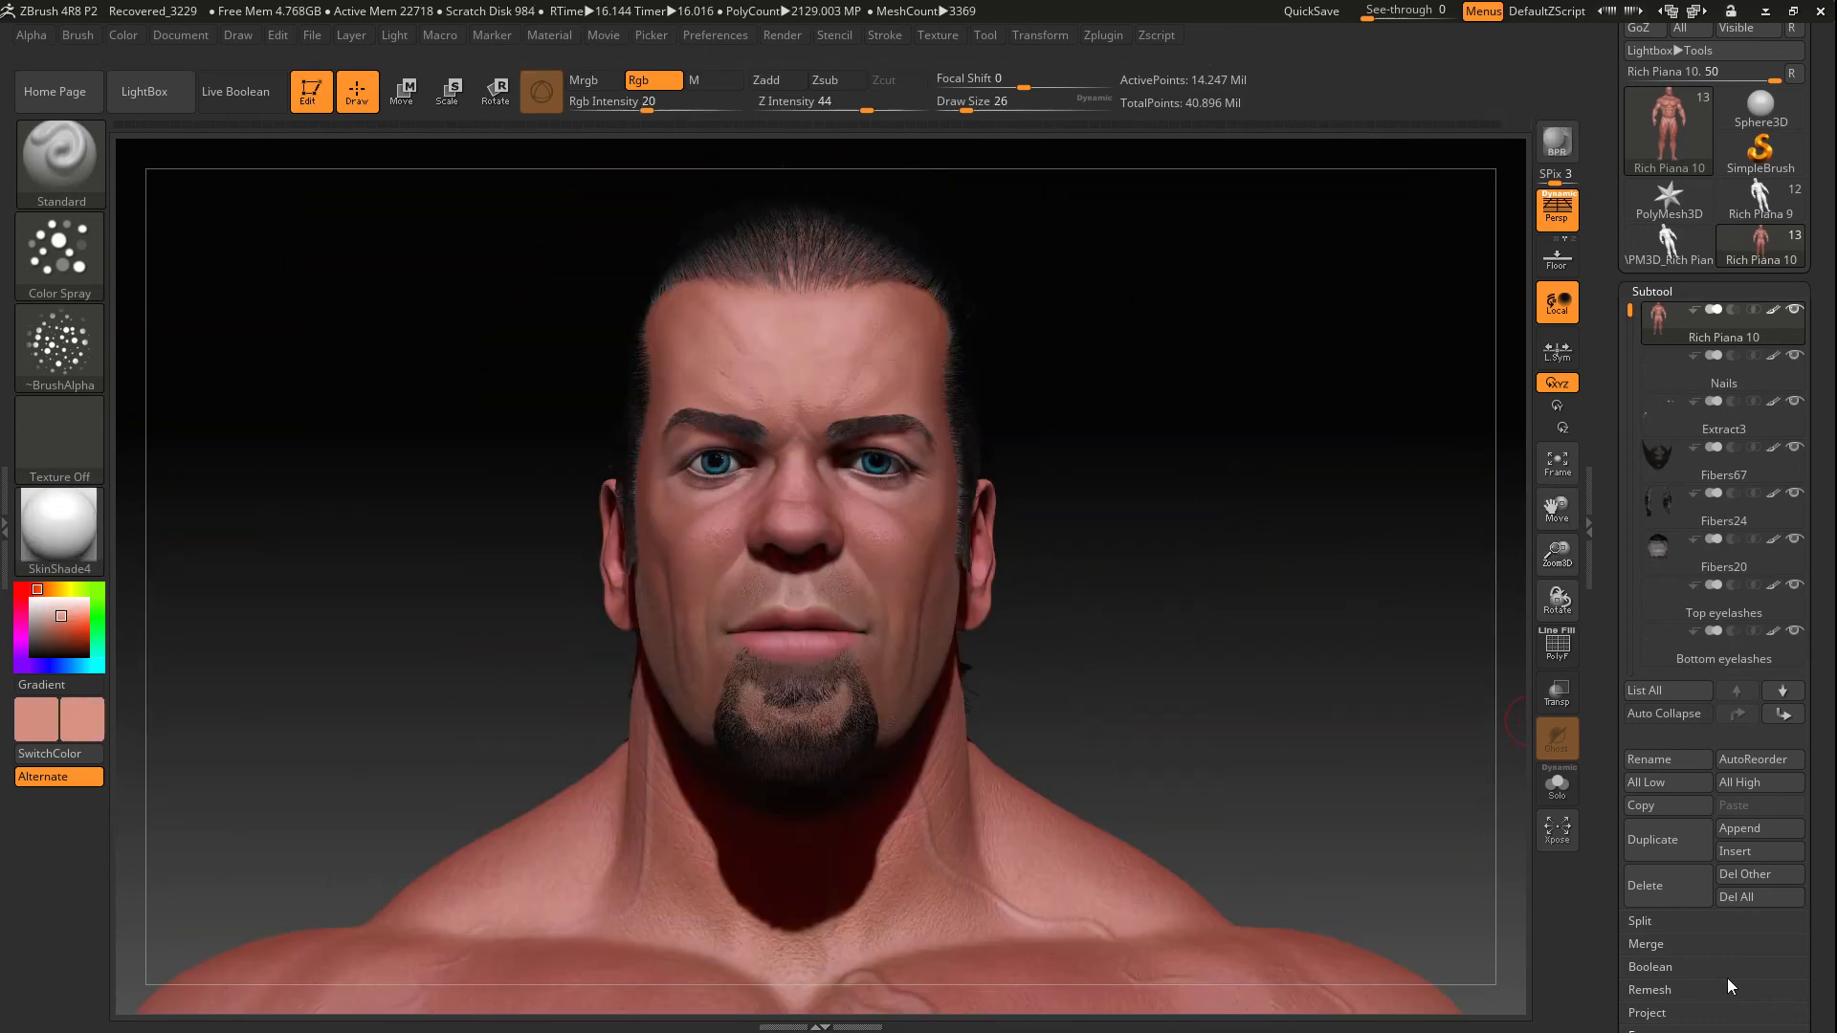
left_click_drag(1558, 600, 1559, 495)
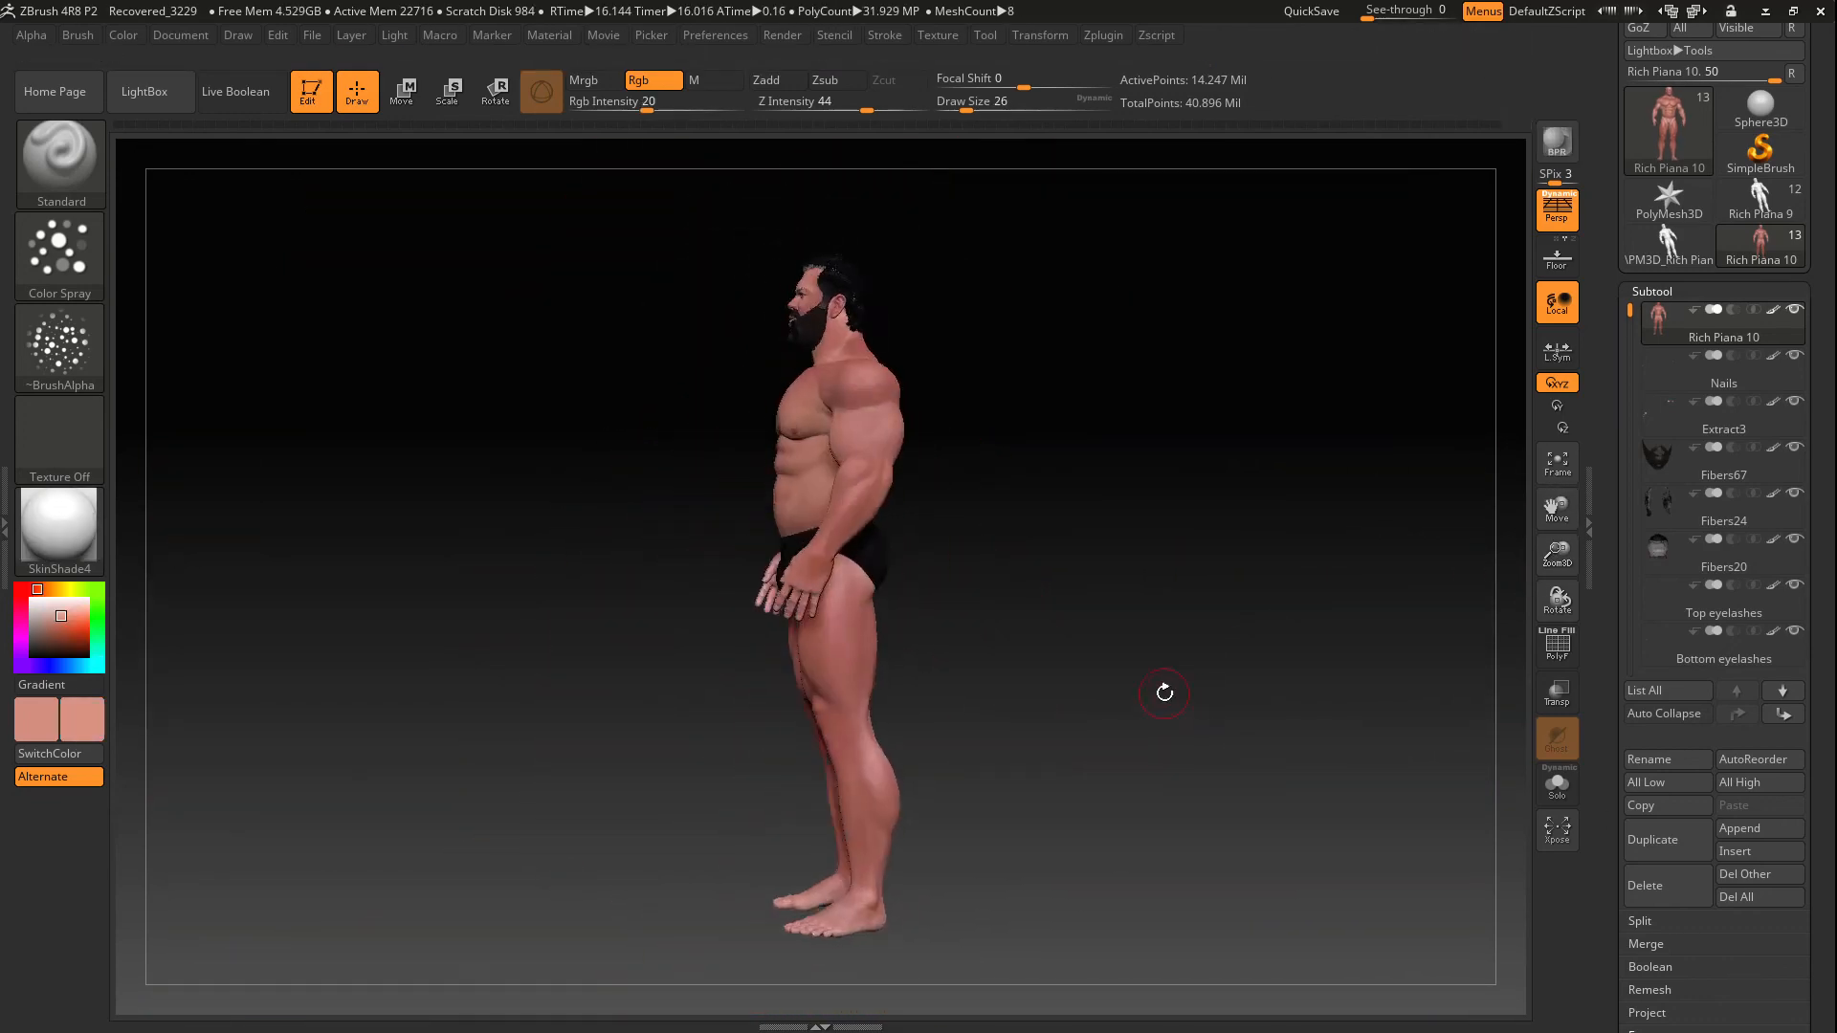